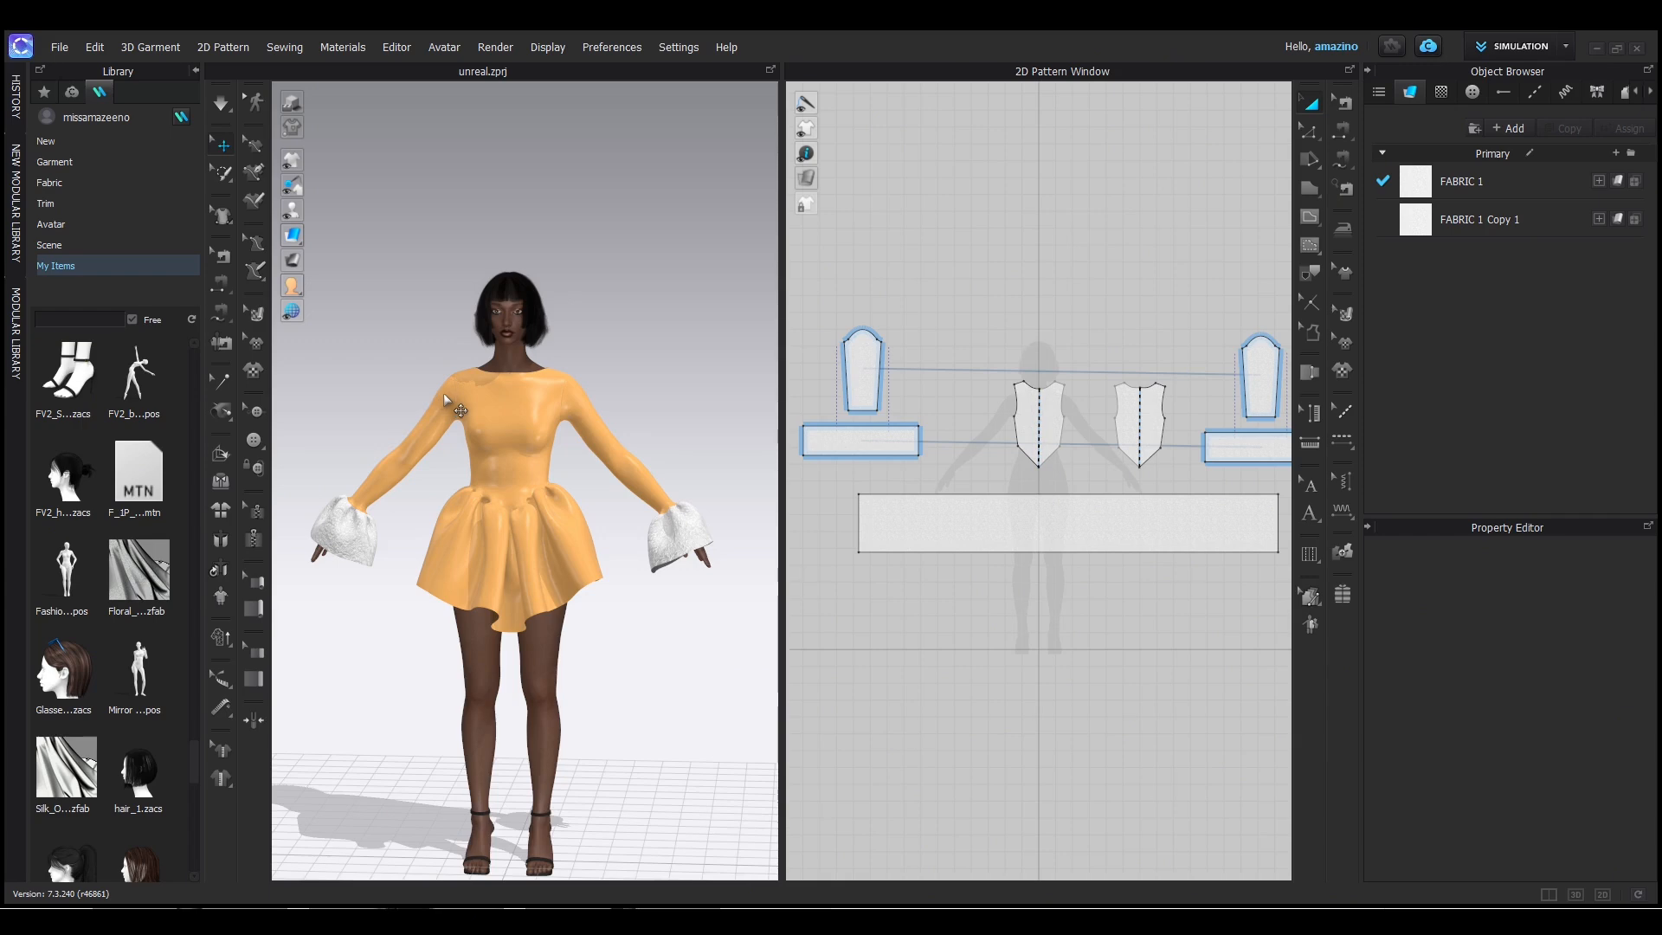
- Export only the avatar, without patterns or trims, in OBJ format as obj1 into the Desktop obj folder, using a scale in metres
scroll(441, 397, down, 1)
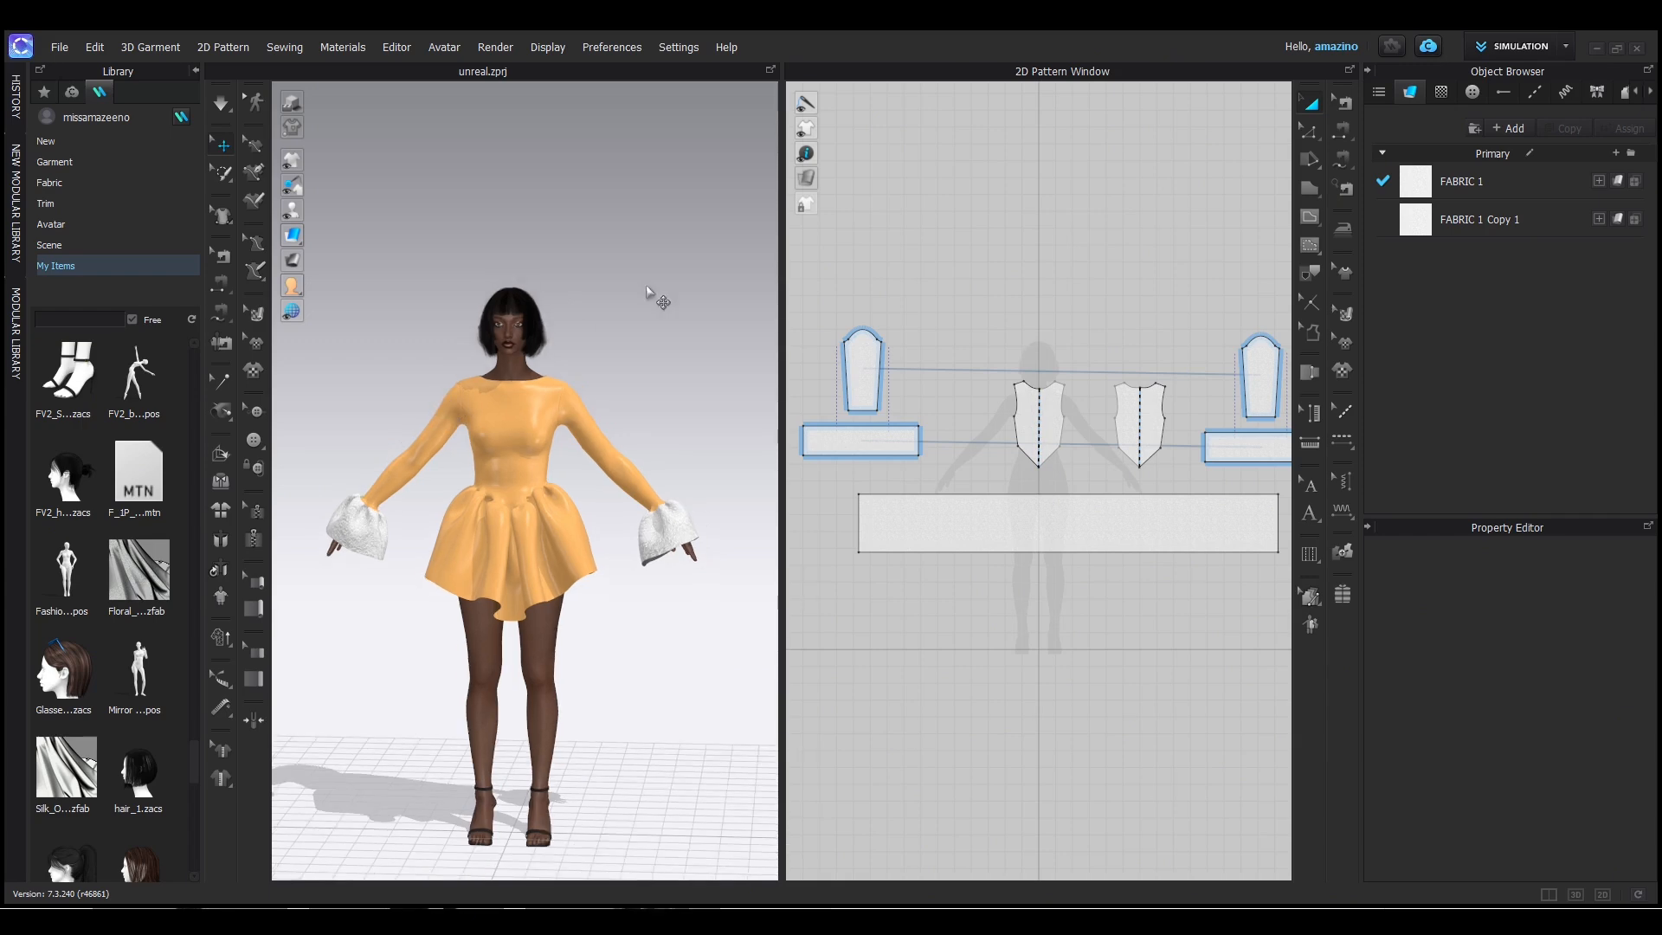
click(58, 46)
mouse_move(102, 257)
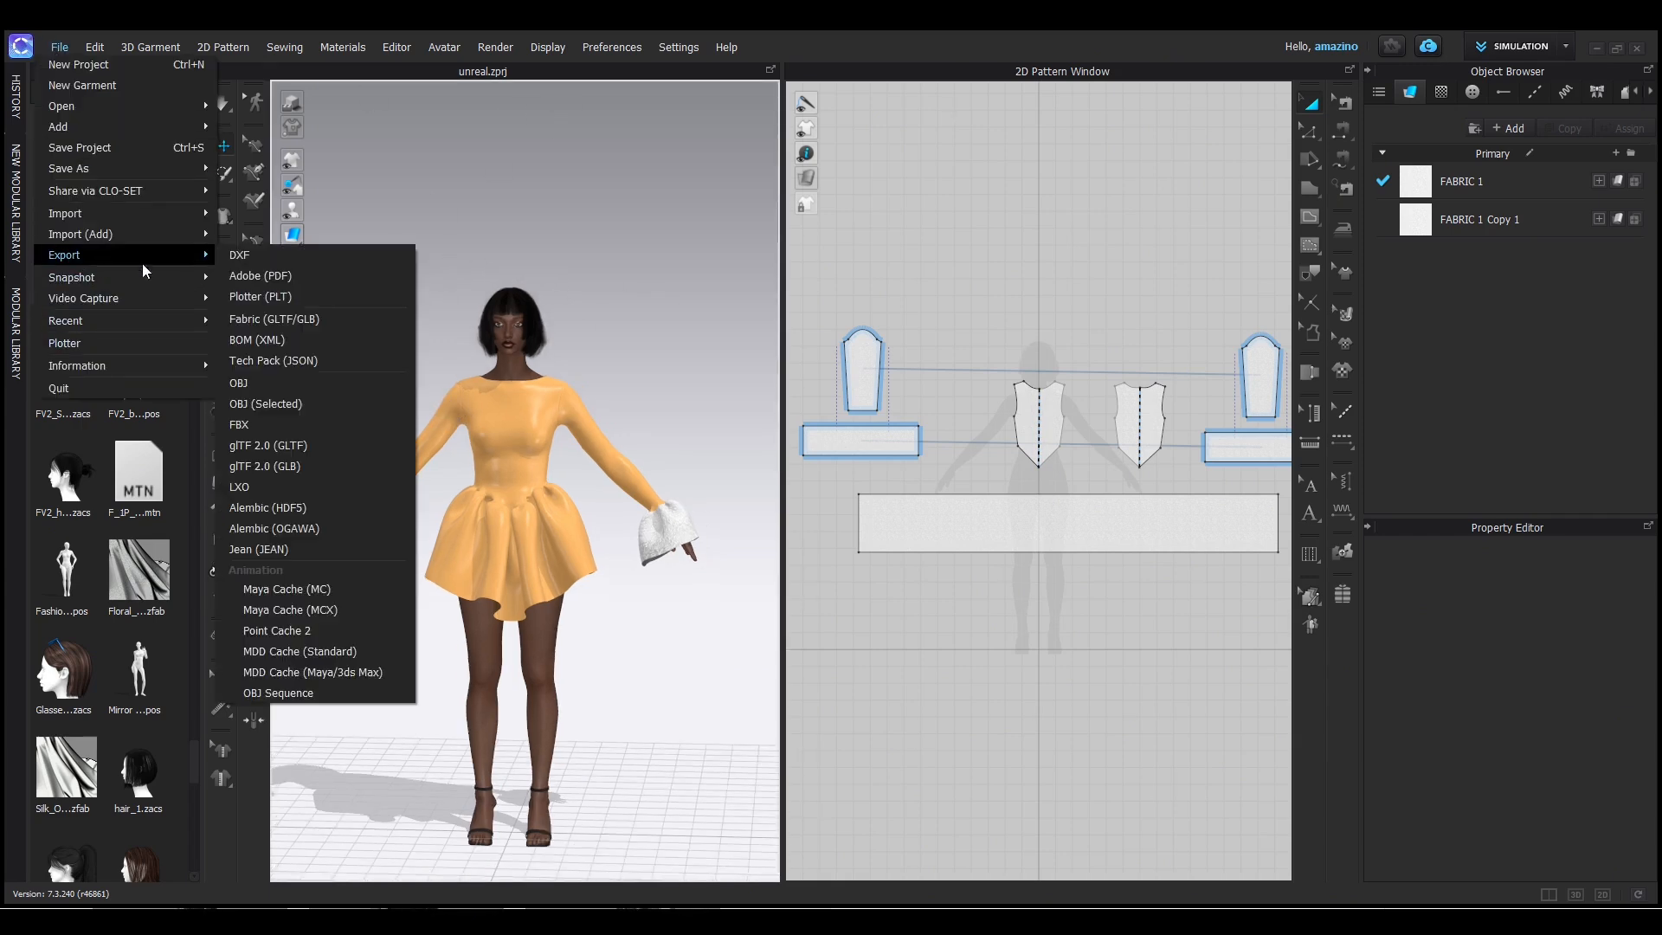
click(273, 384)
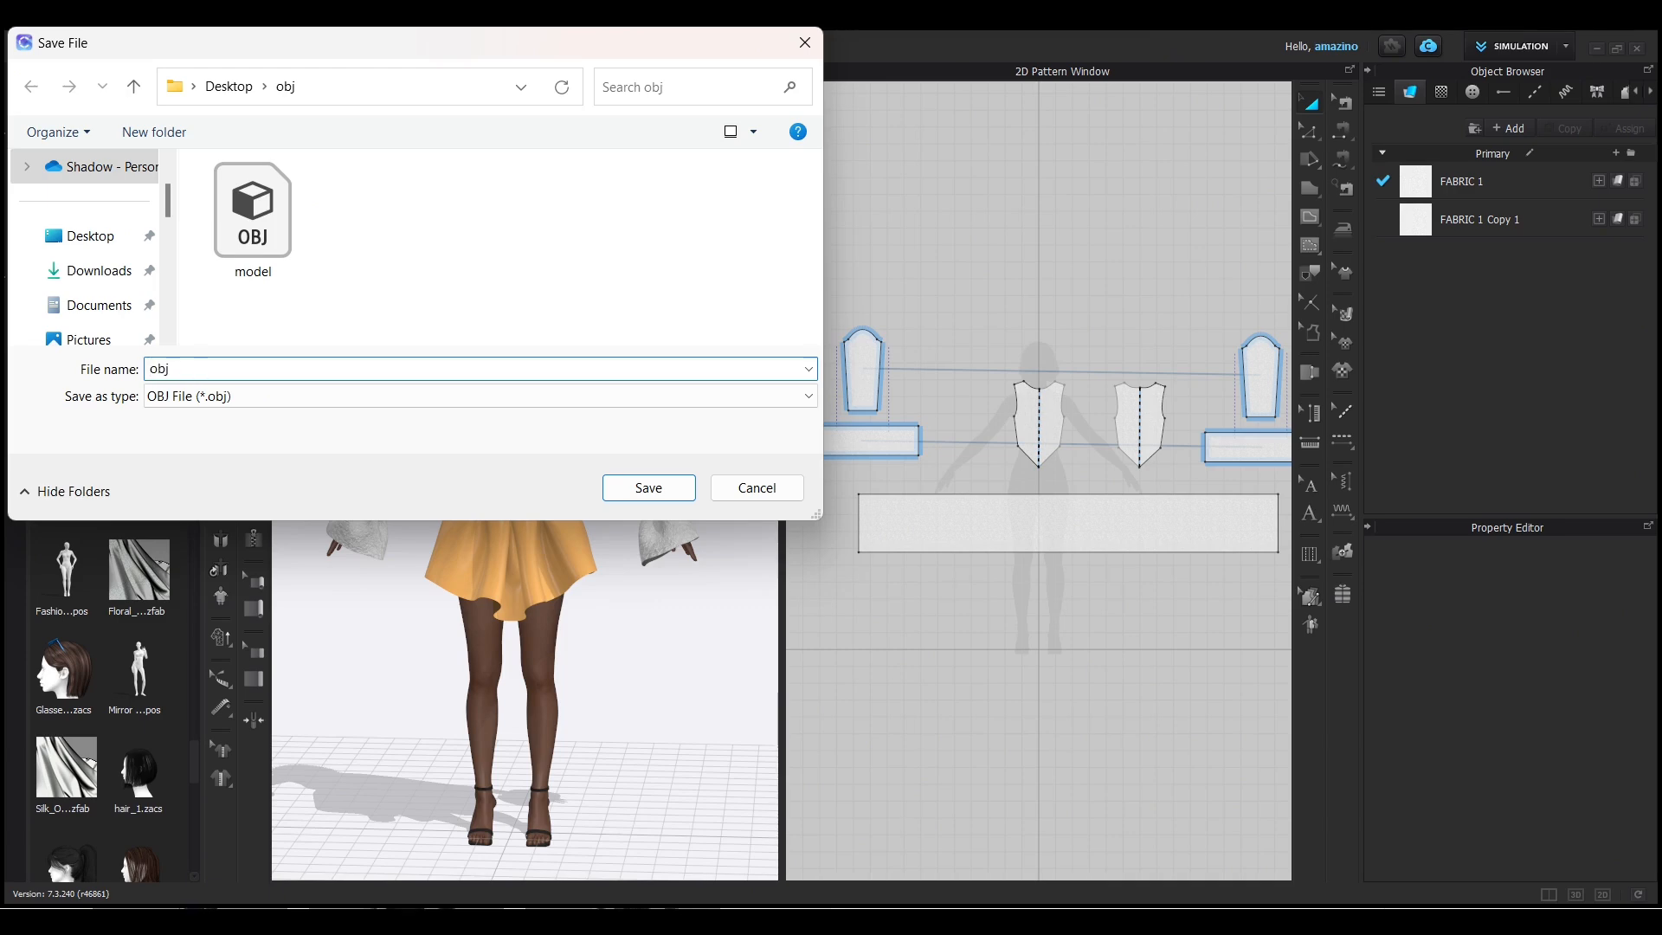
text(obj1)
key(Return)
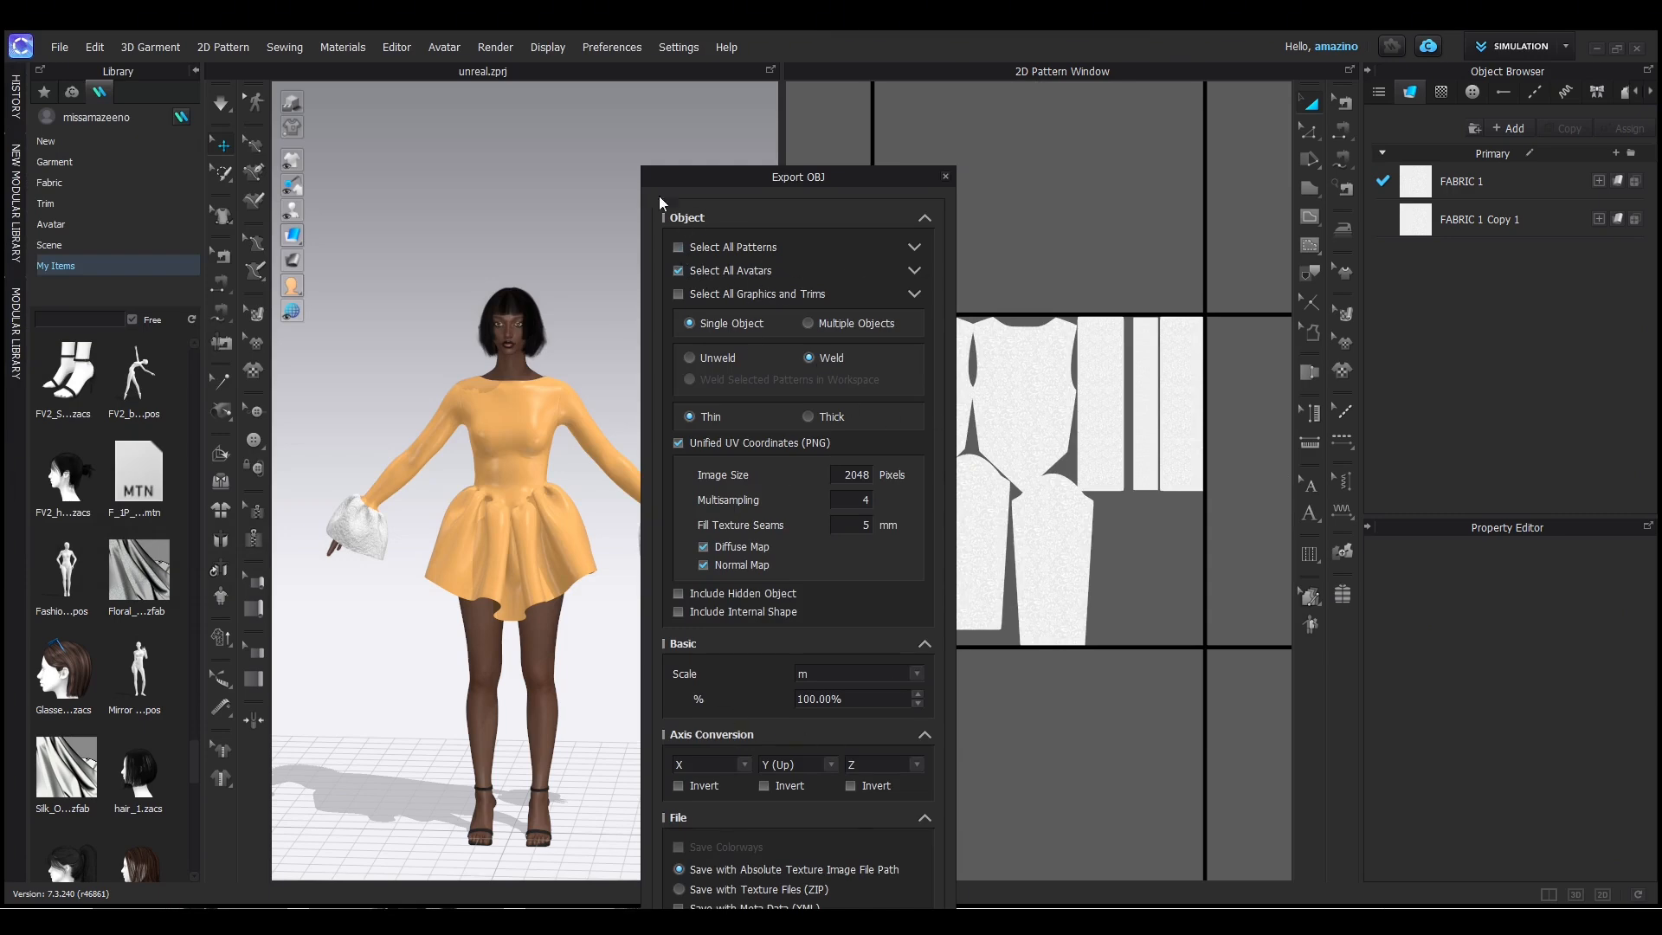
drag(749, 174, 663, 80)
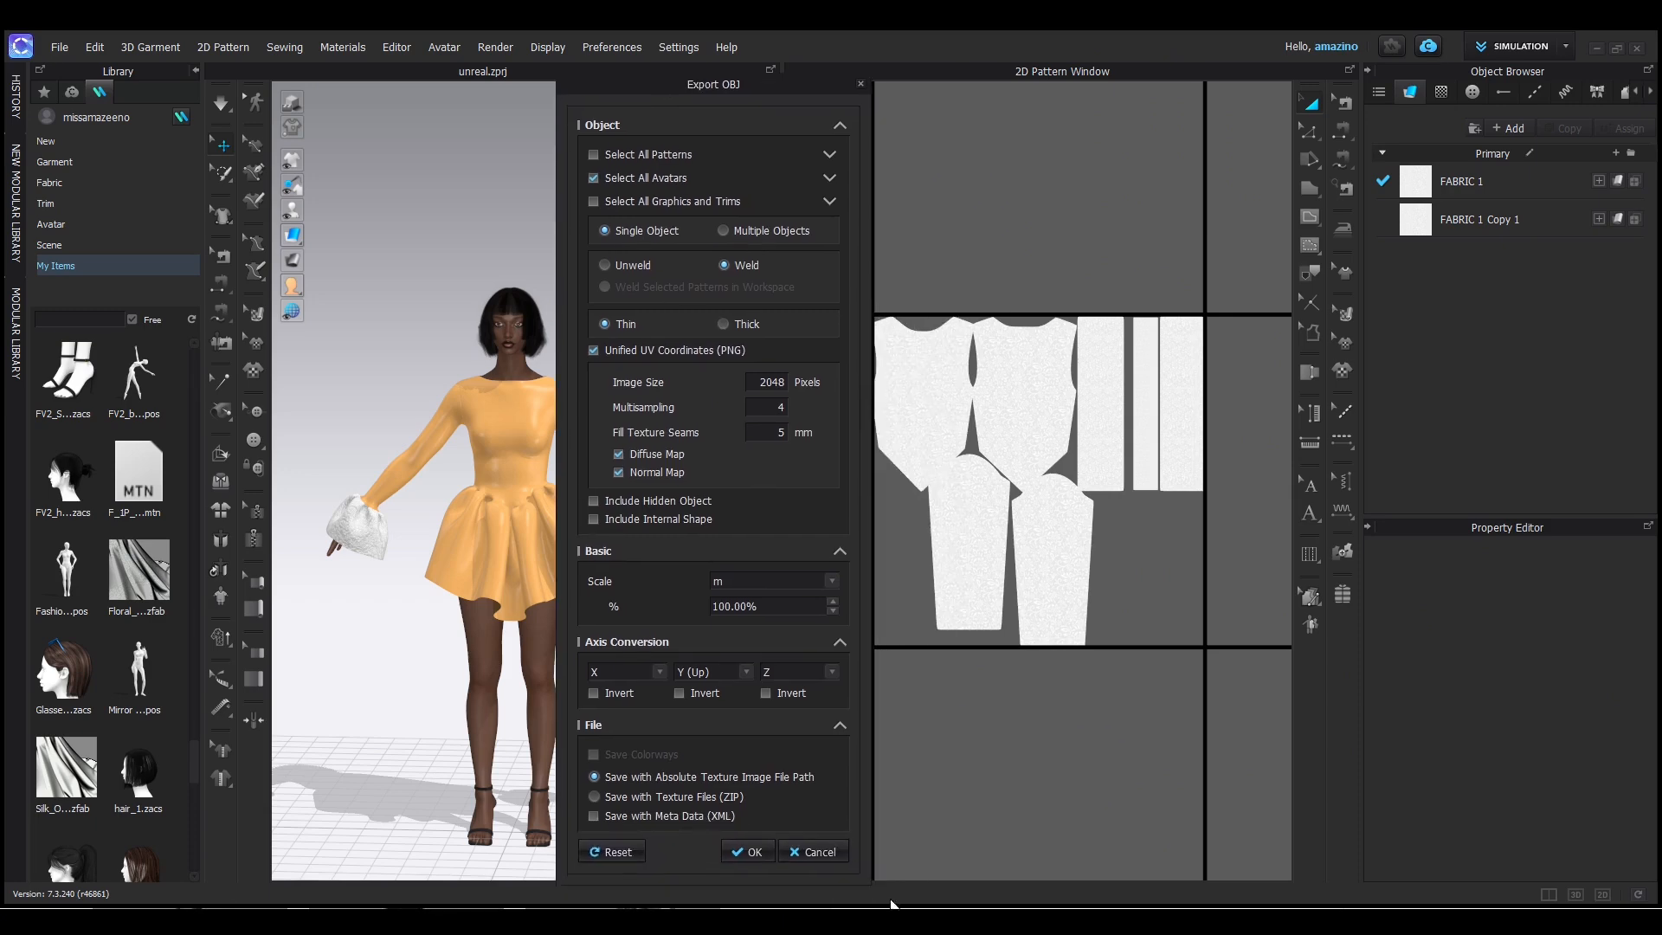
click(741, 854)
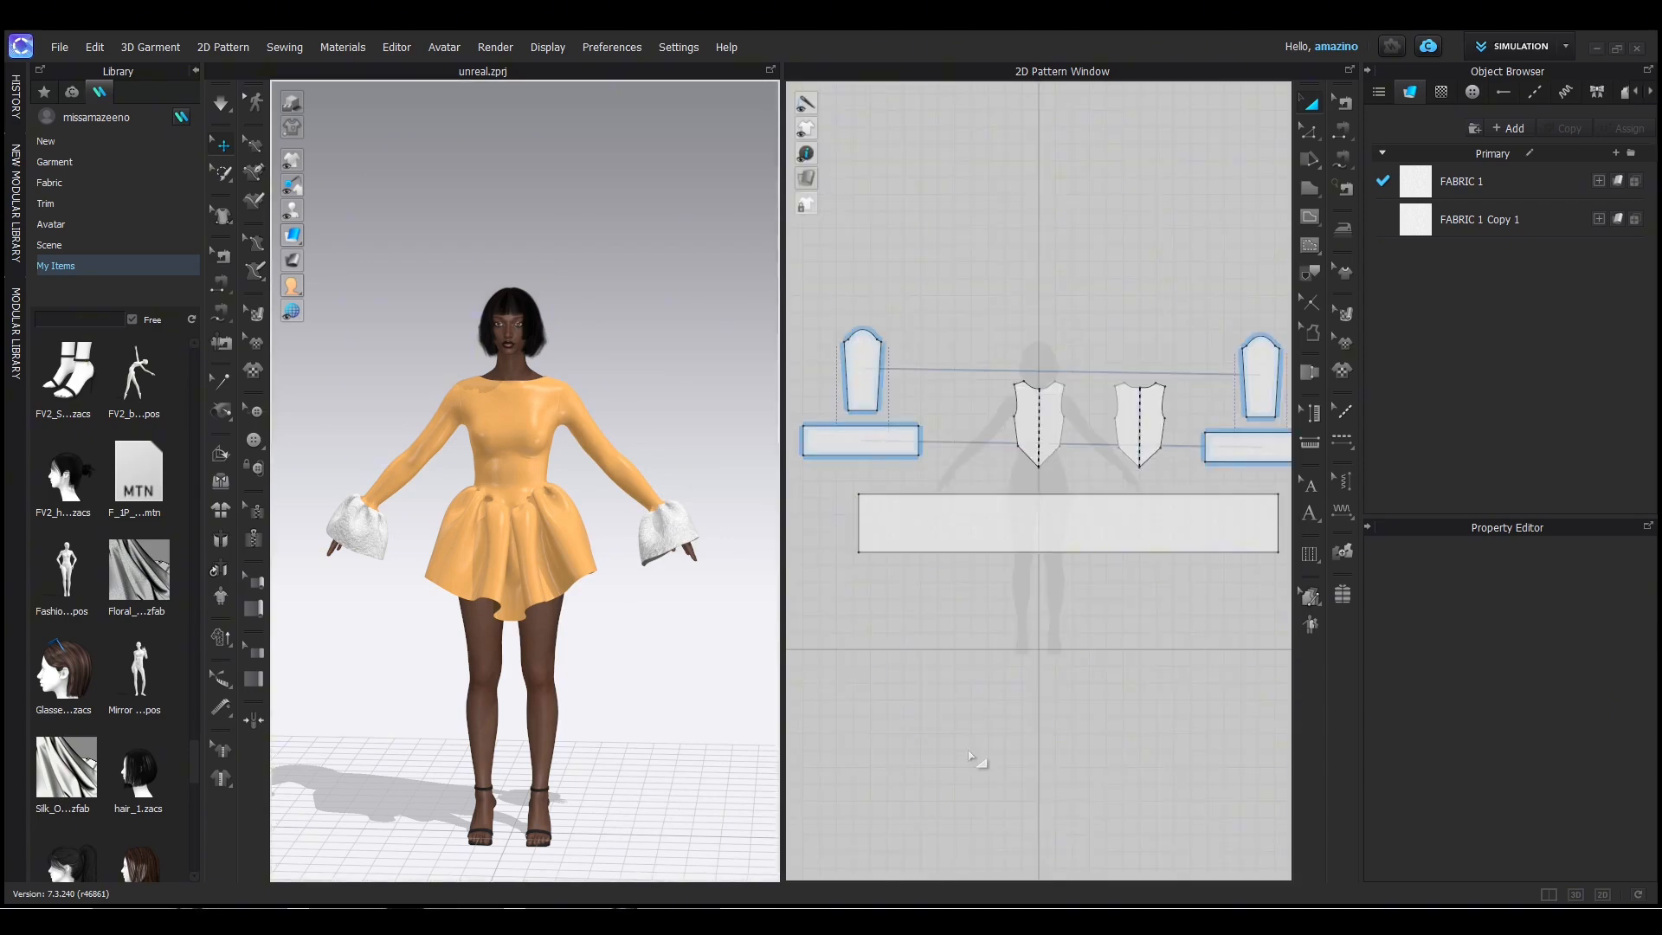
- Switch to Blender and import obj1.obj from the Desktop obj folder as a Wavefront file
click(1000, 921)
middle_drag(835, 452, 572, 445)
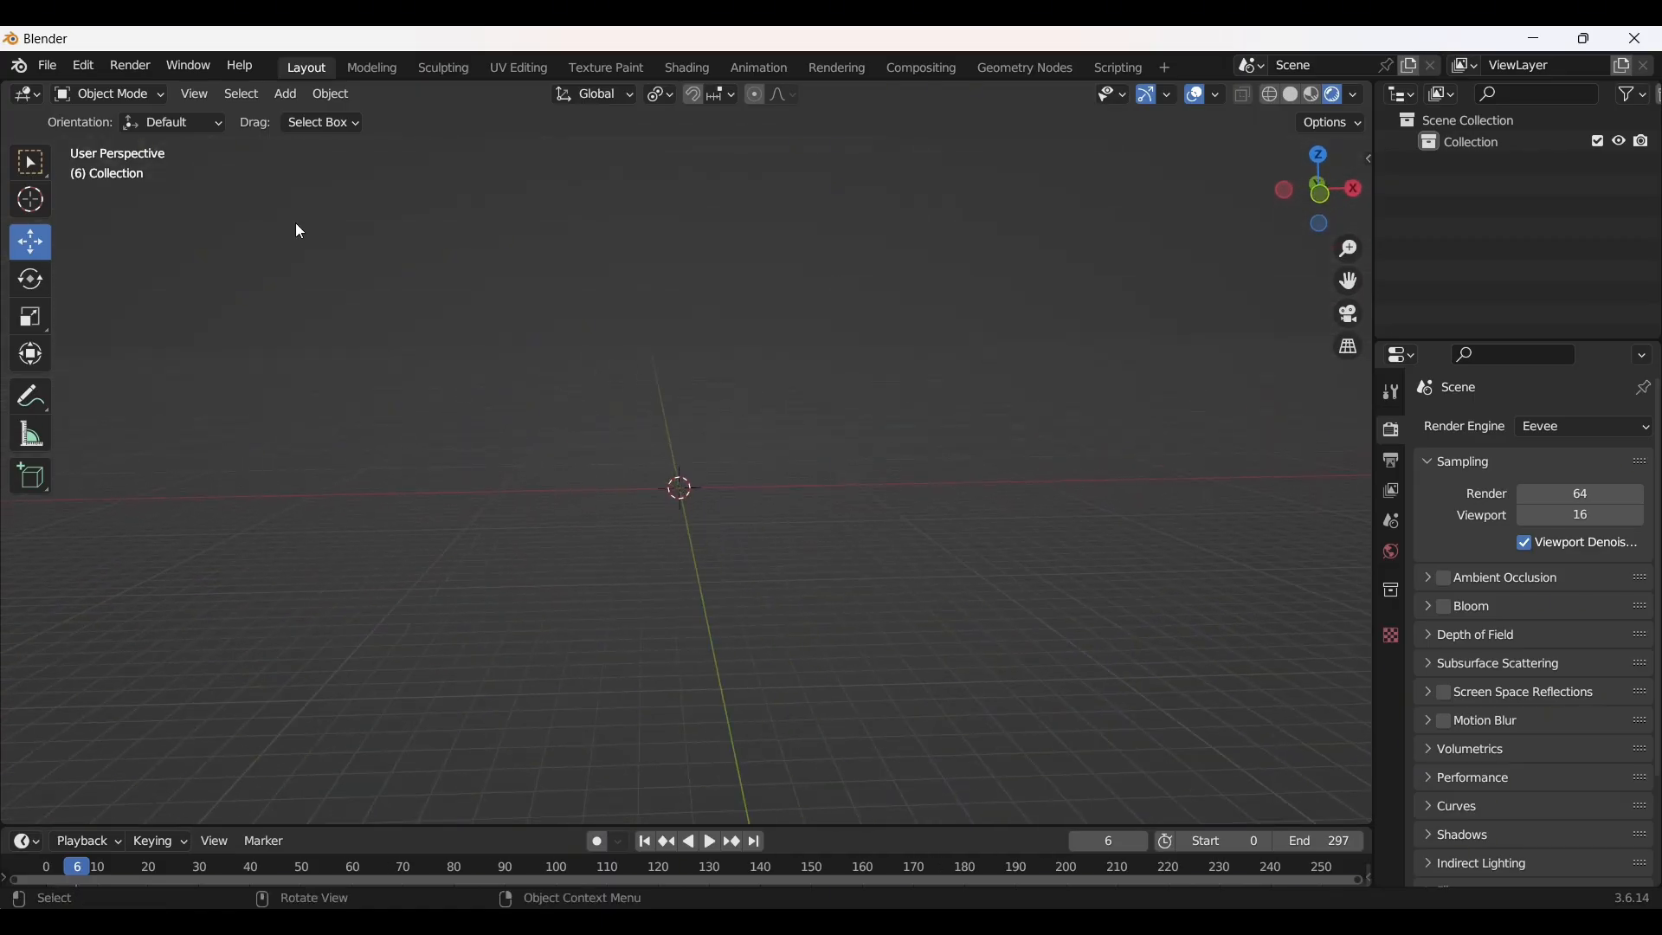
click(35, 76)
mouse_move(106, 362)
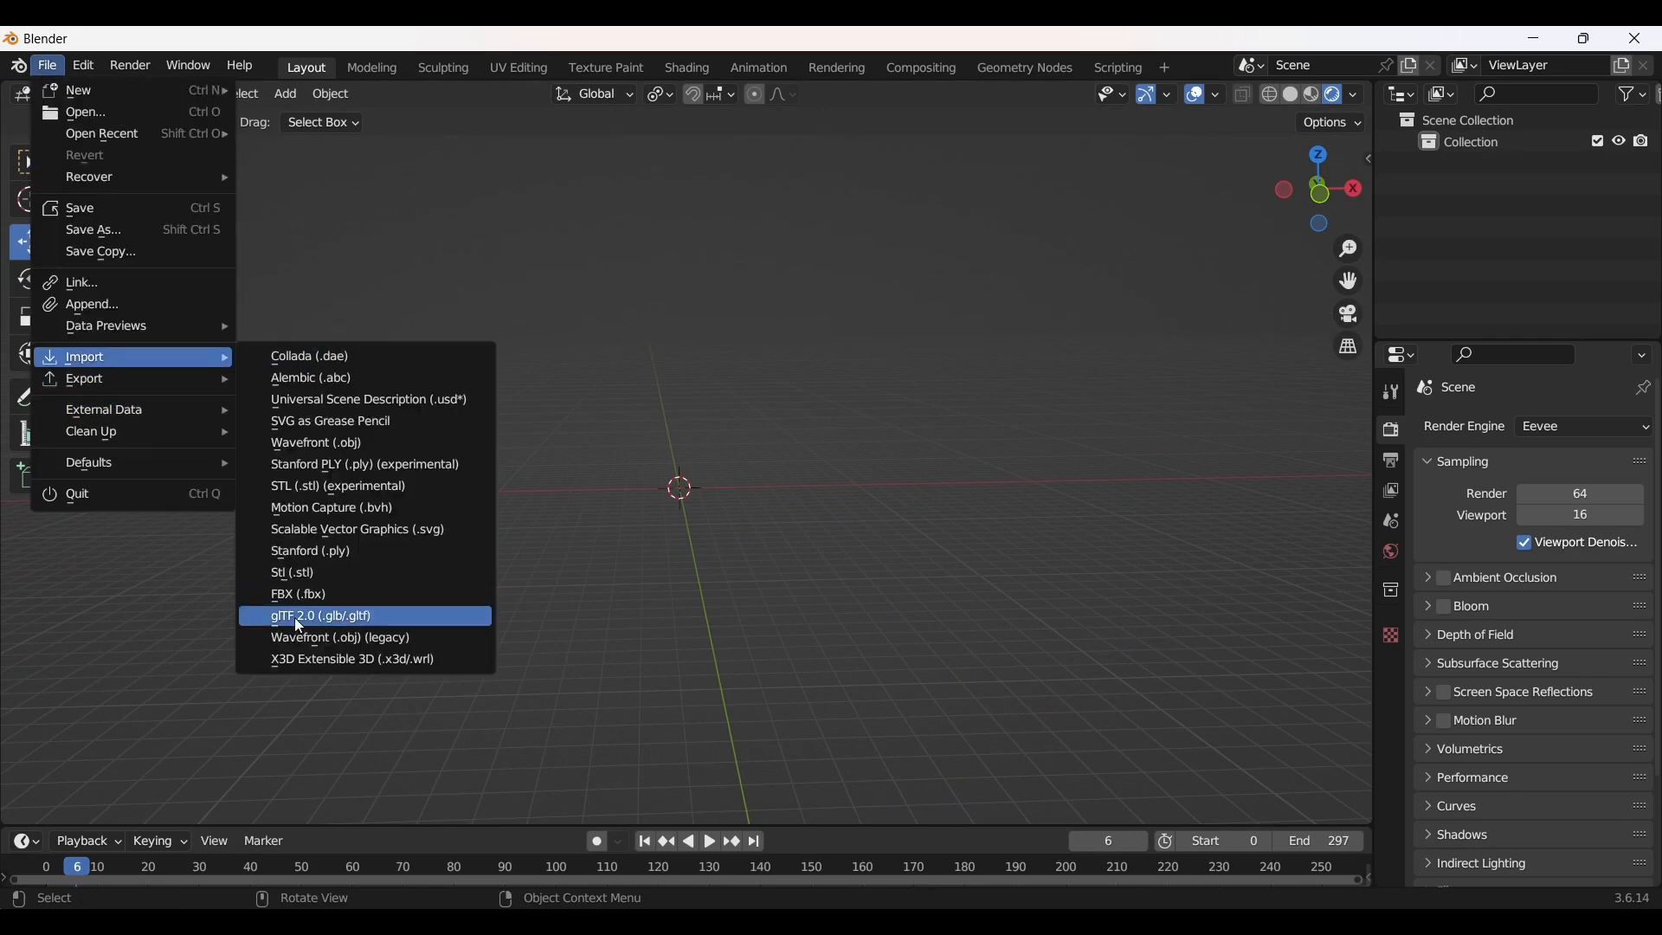
click(369, 444)
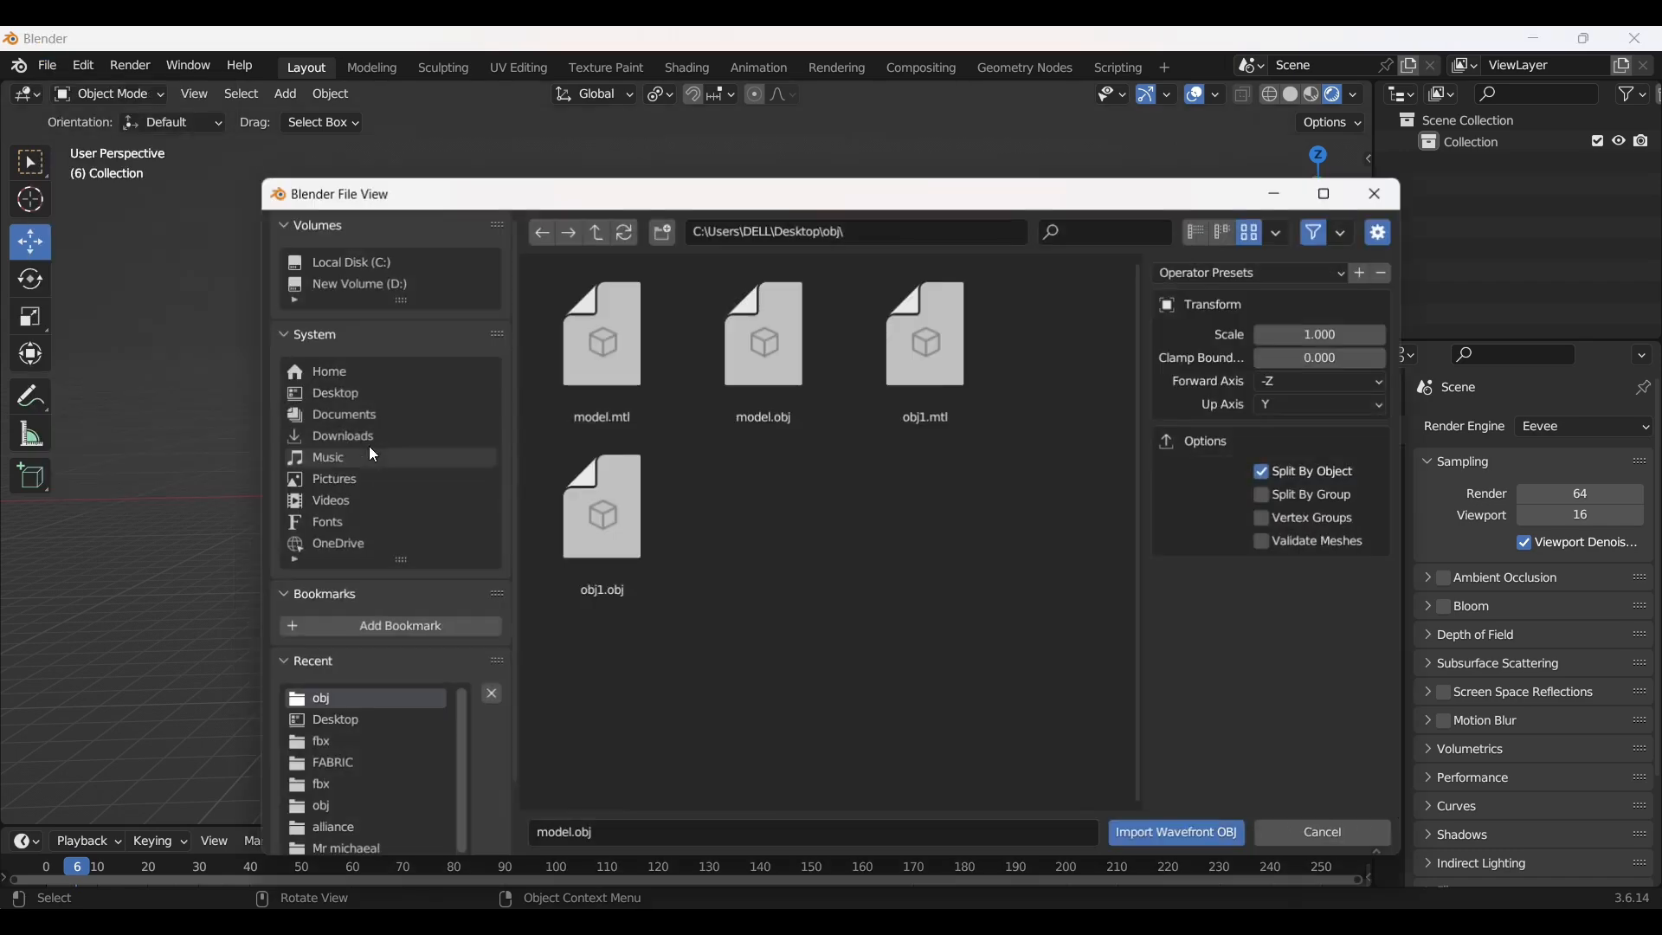
click(620, 543)
click(1159, 836)
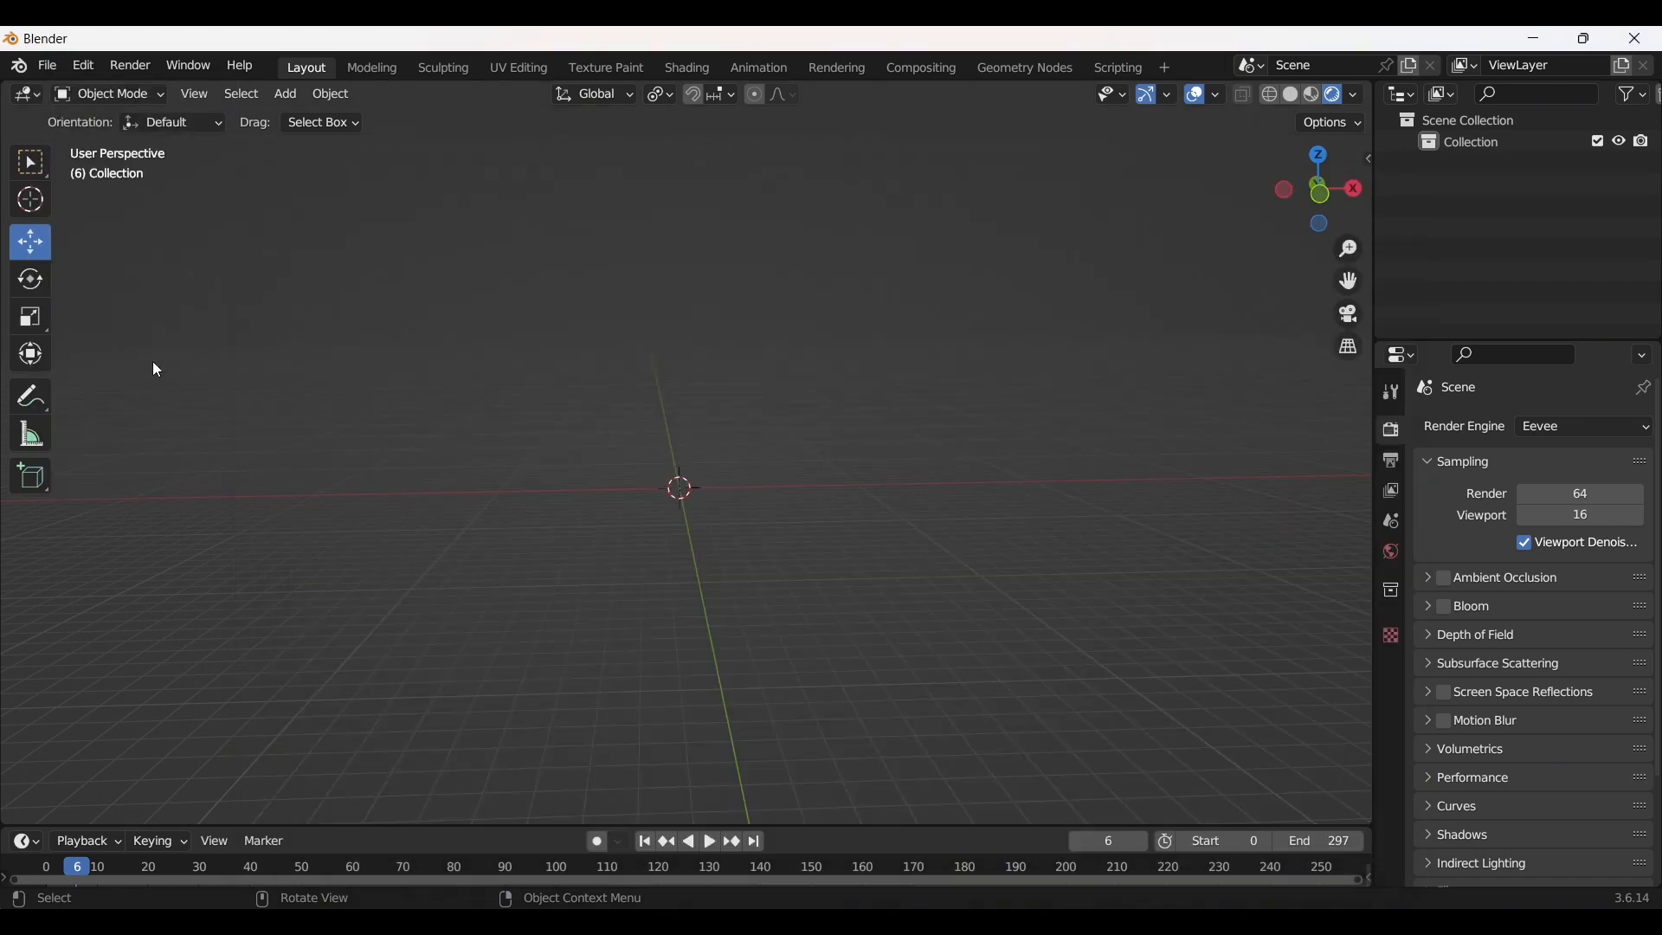
scroll(691, 475, up, 12)
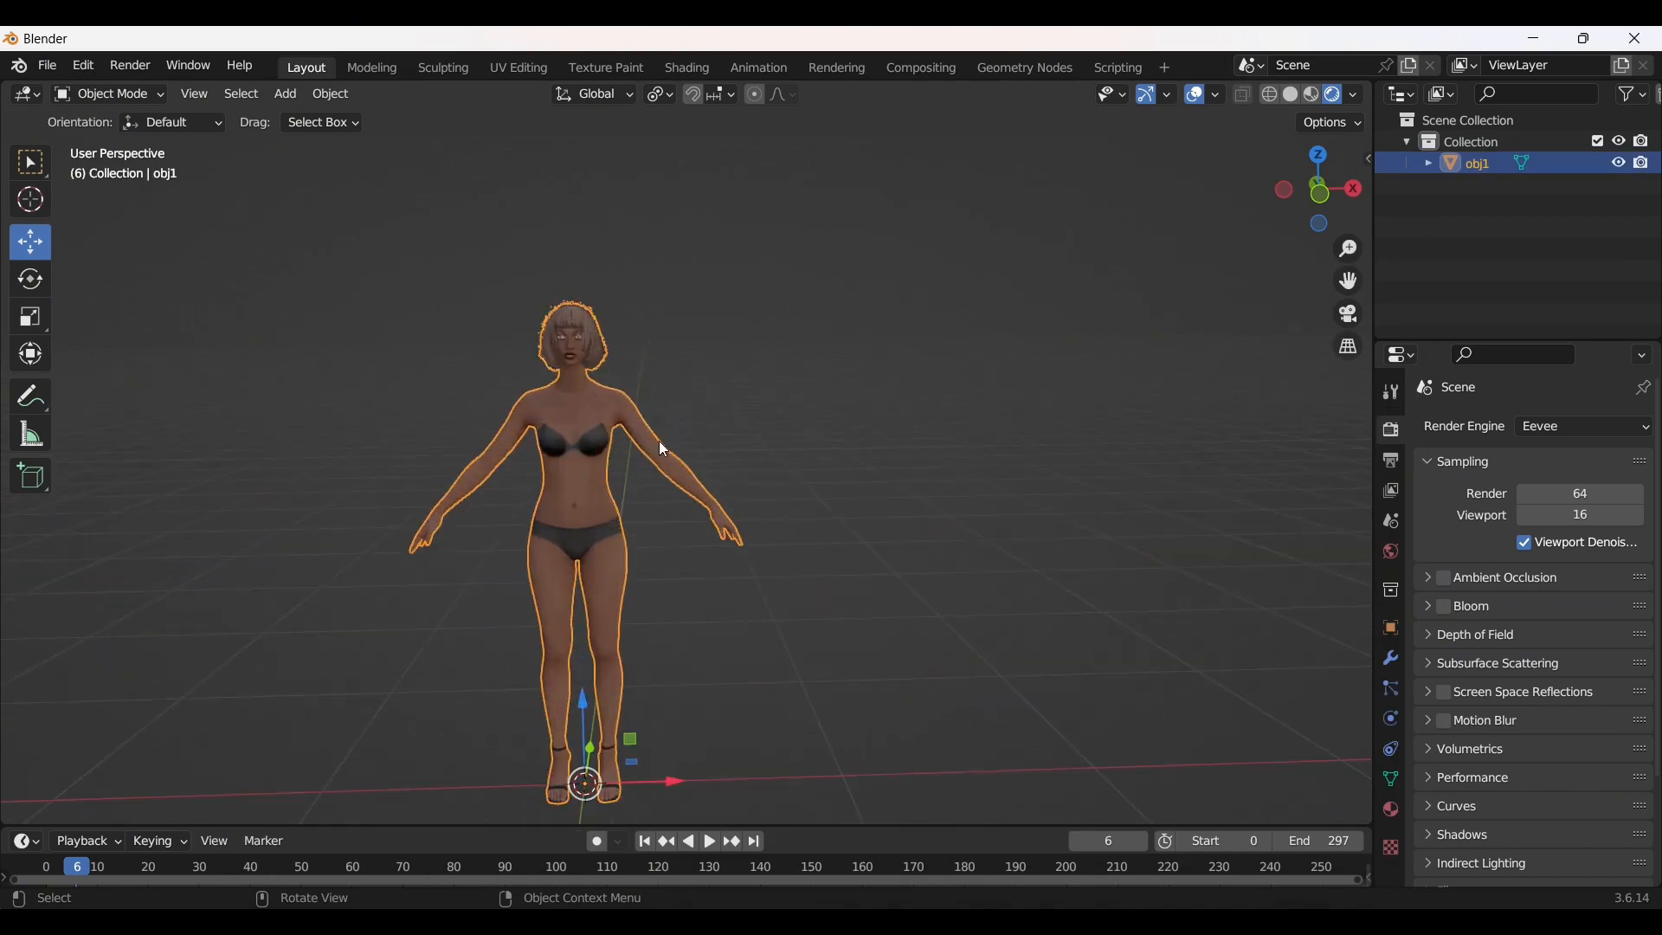
scroll(659, 446, up, 4)
mouse_move(595, 464)
middle_down()
mouse_move(544, 478)
mouse_move(584, 455)
mouse_move(622, 468)
mouse_move(610, 474)
middle_up()
scroll(511, 339, up, 3)
scroll(527, 377, down, 7)
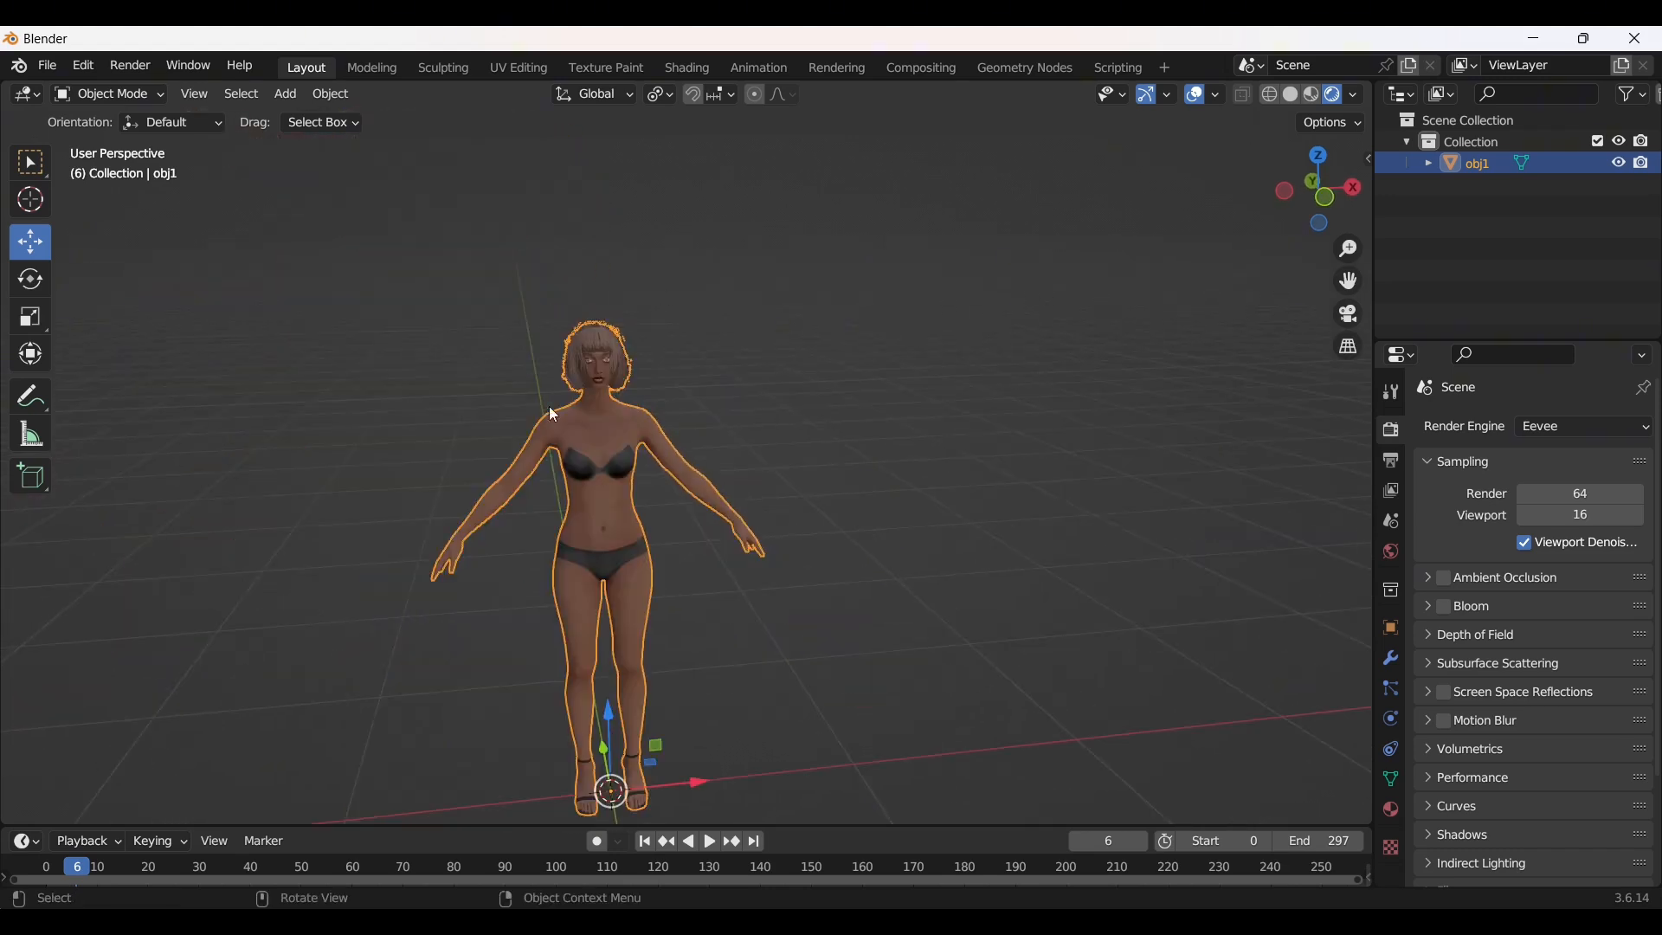
middle_drag(526, 377, 573, 412)
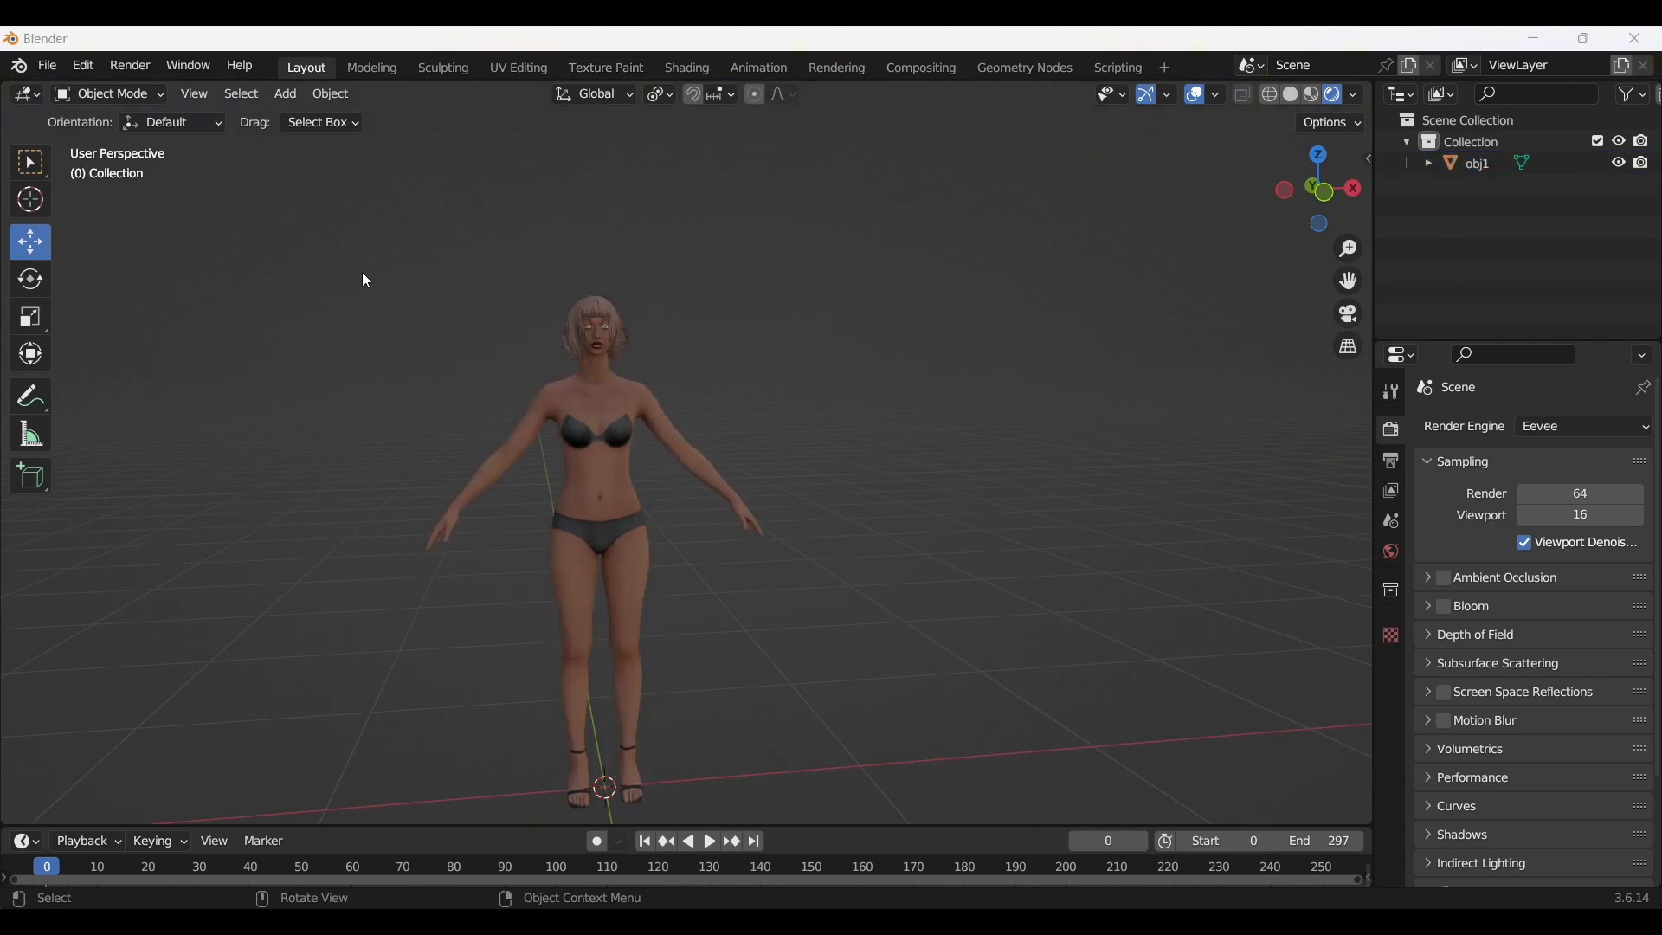
click(48, 66)
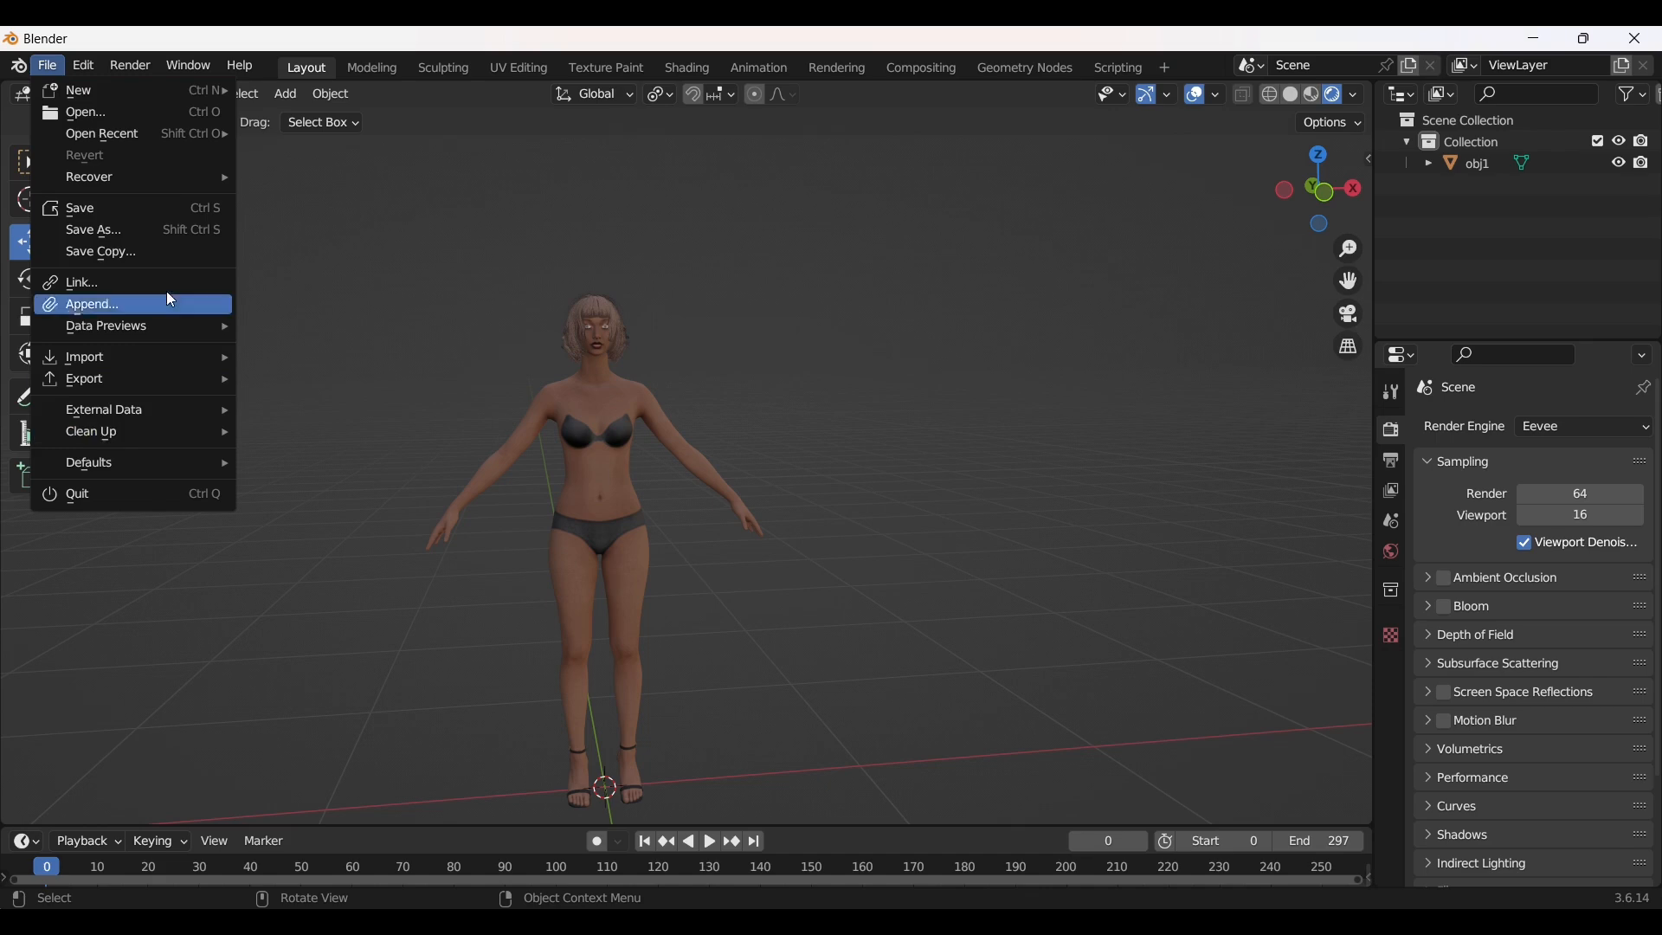
click(48, 66)
mouse_move(129, 380)
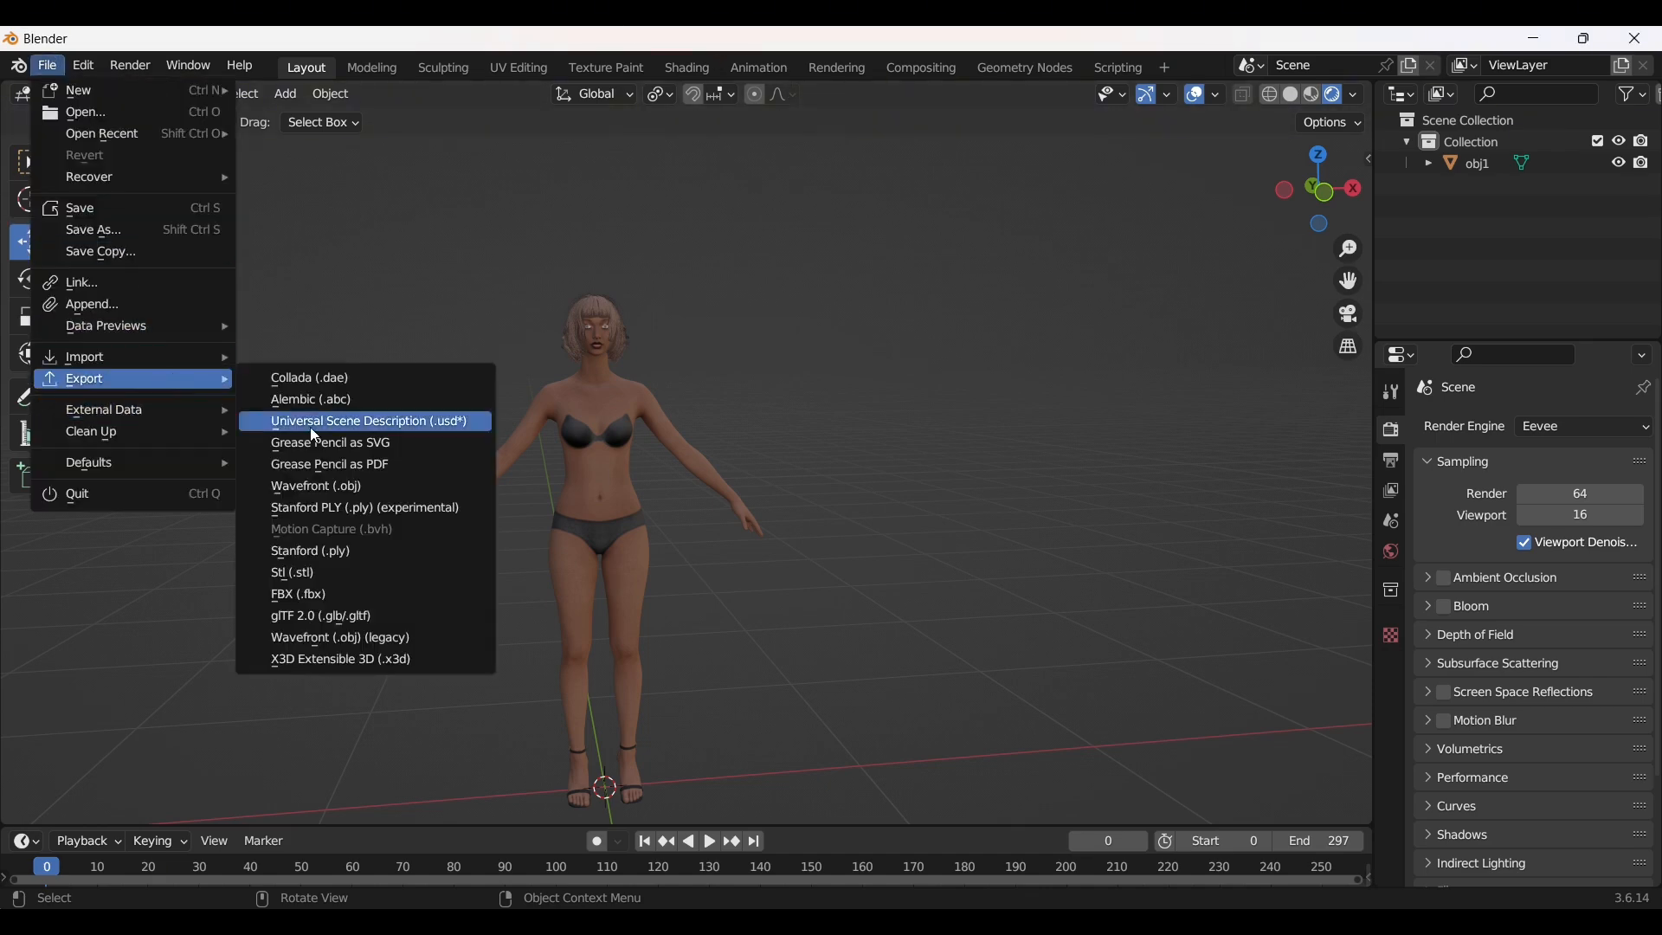
click(299, 597)
click(779, 364)
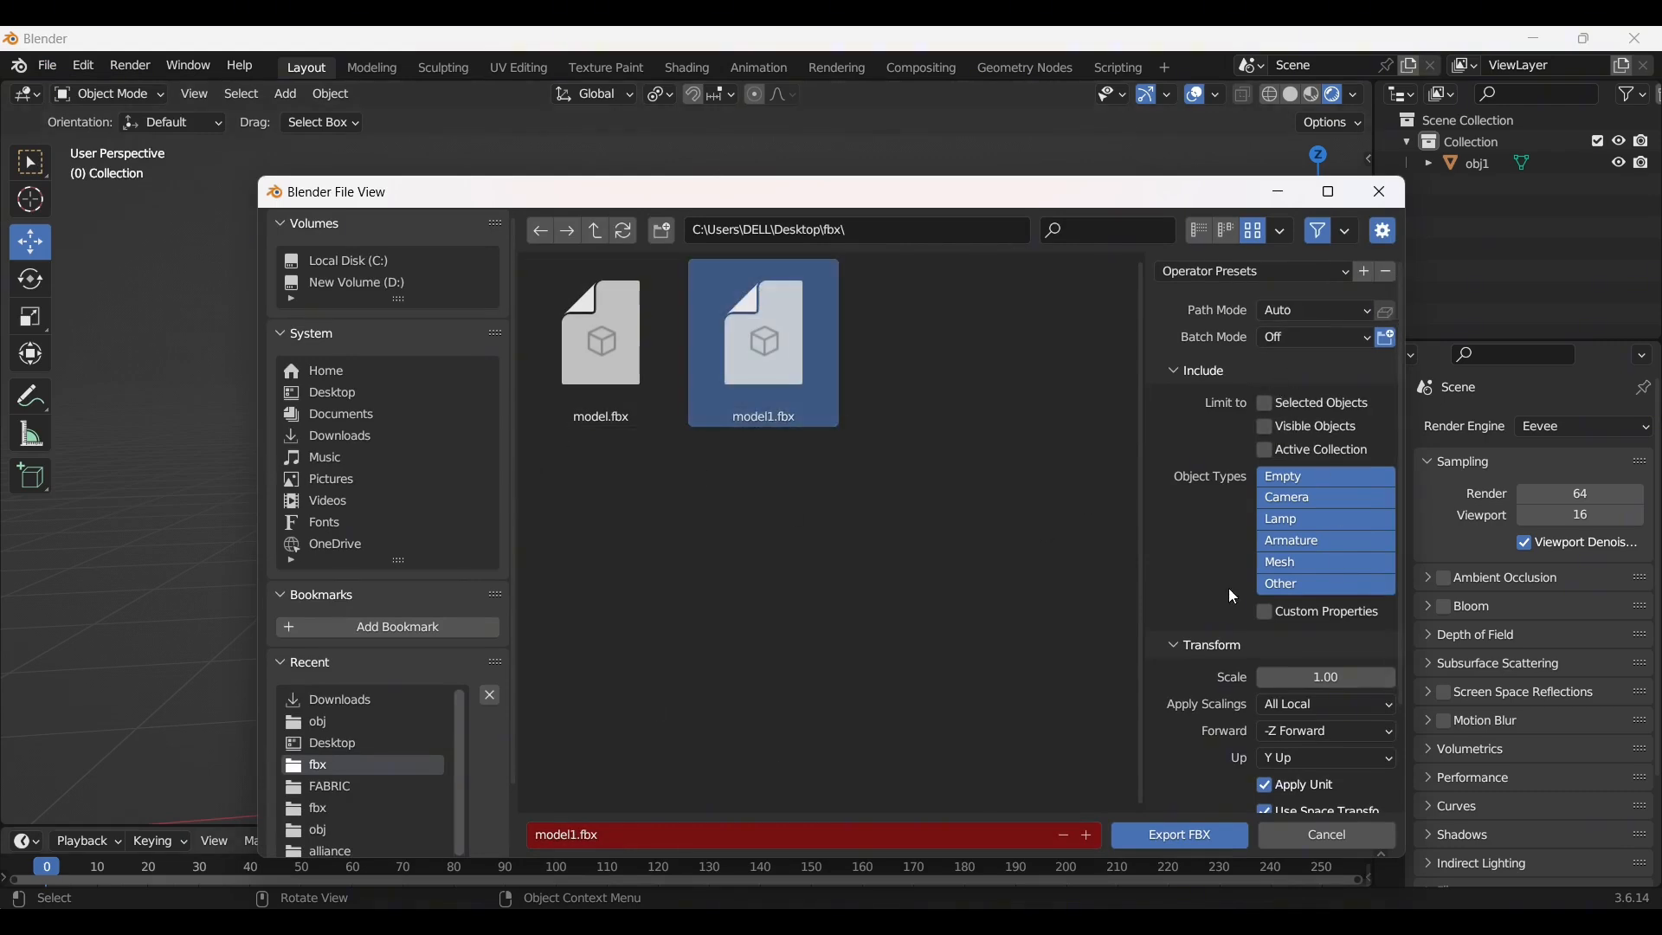
drag(822, 192, 688, 178)
click(1245, 182)
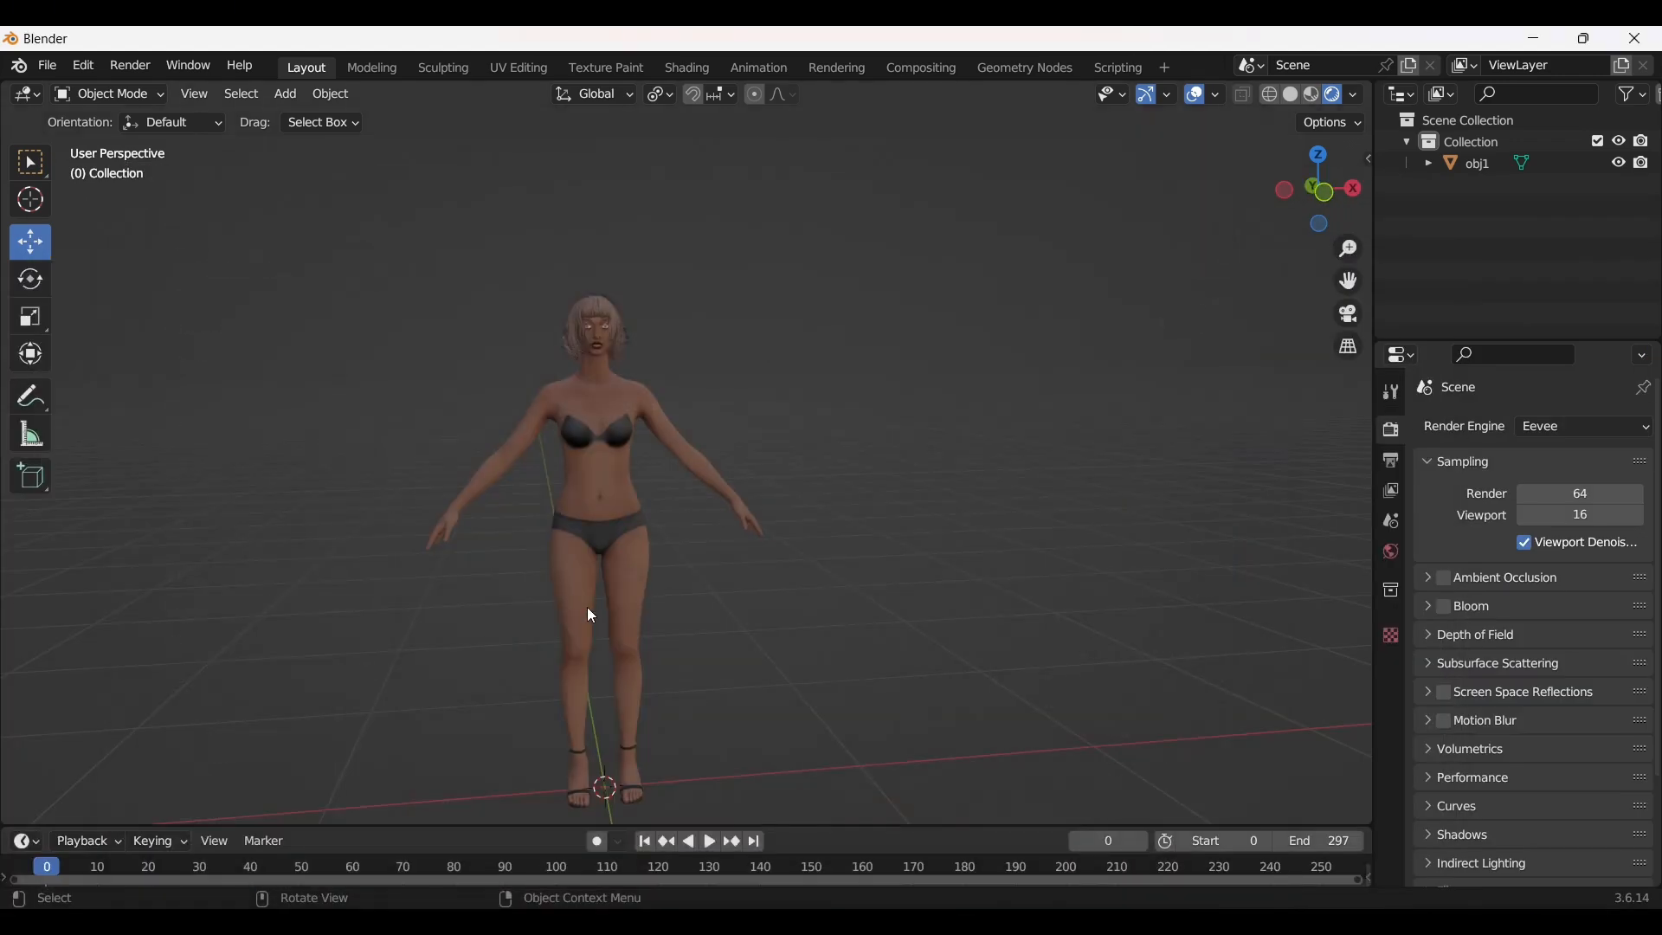
- Select the avatar and export it as FBX, limited to selected objects, overwriting model1.fbx in the Desktop fbx folder
click(583, 595)
click(49, 66)
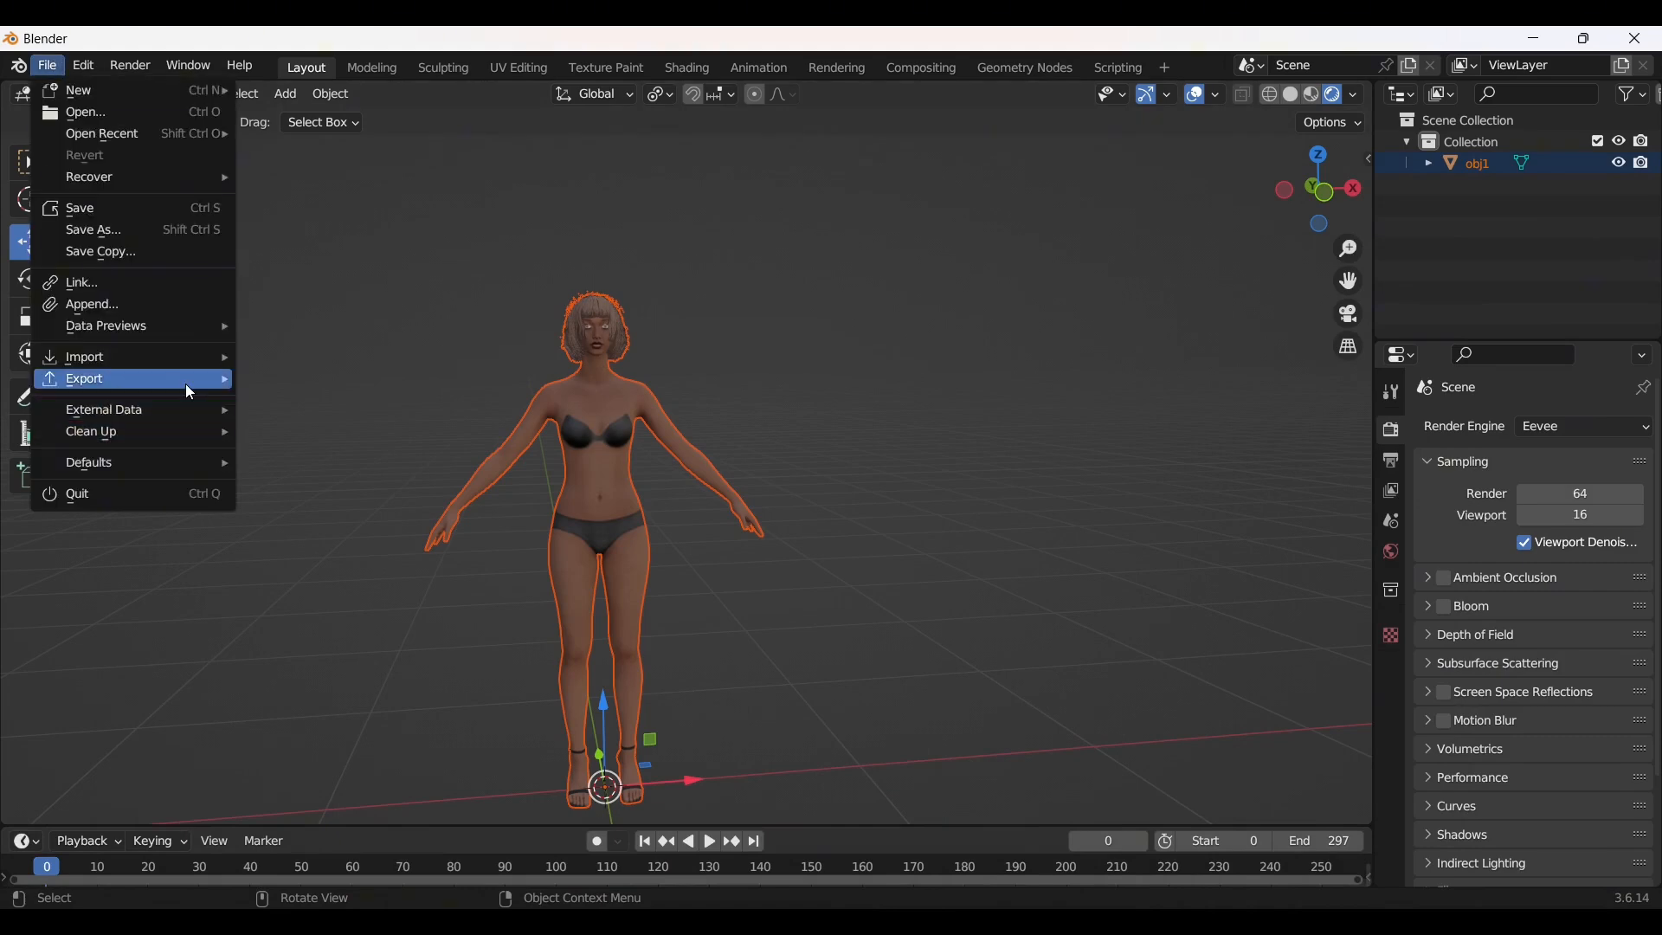
mouse_move(185, 382)
click(344, 594)
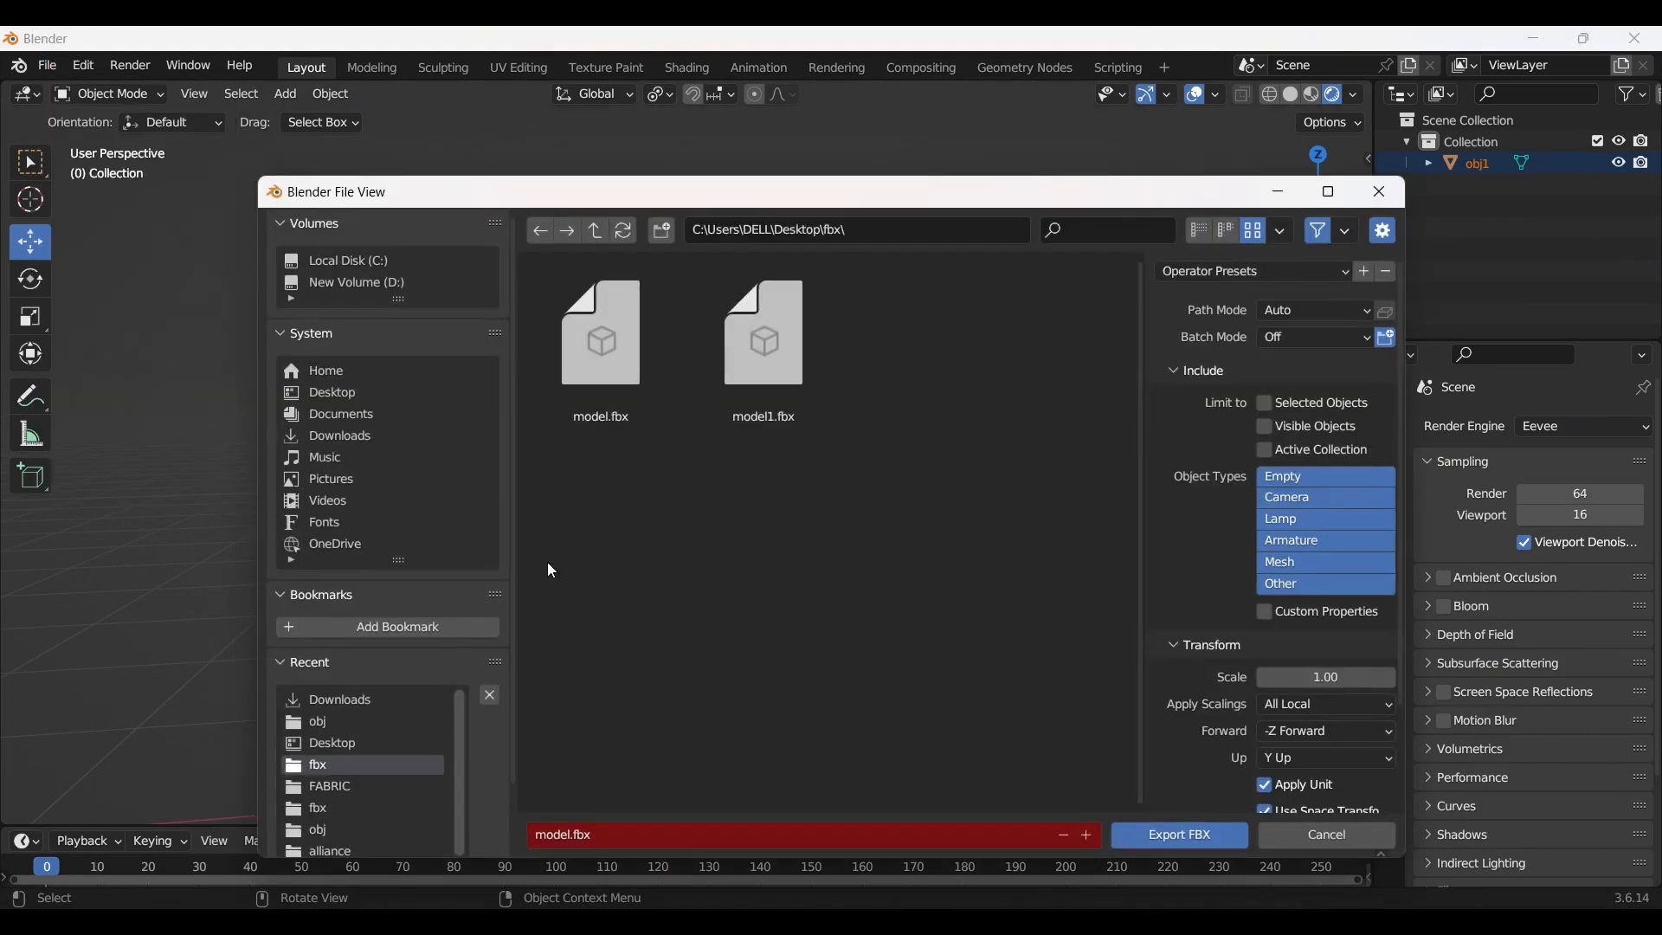
click(753, 389)
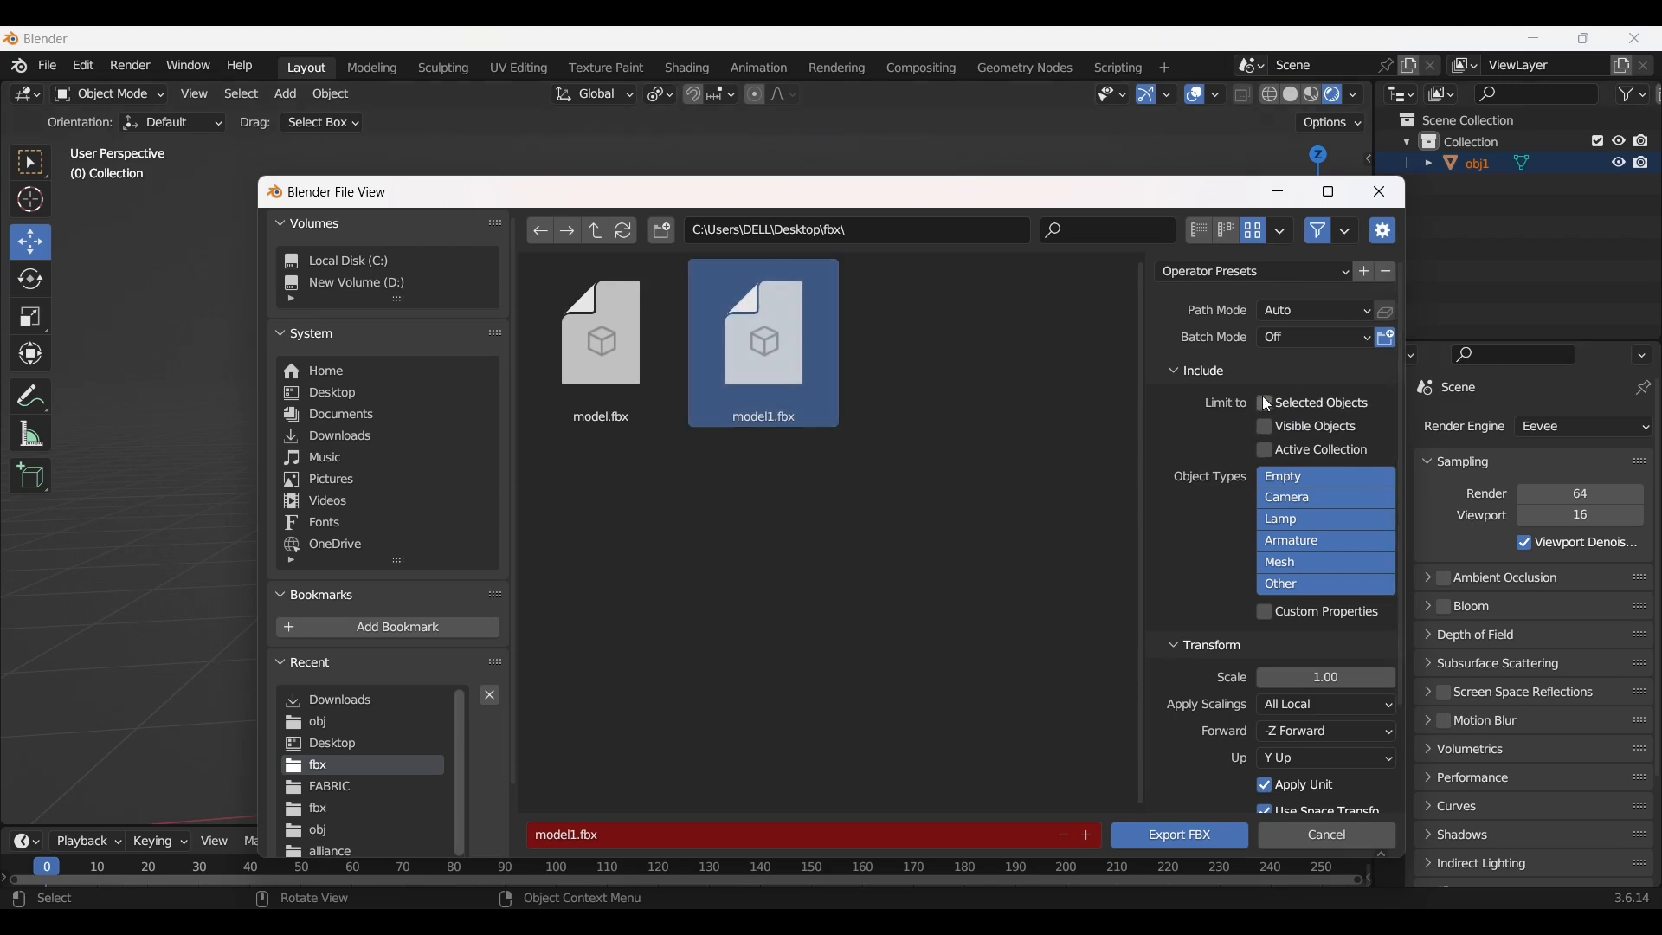
scroll(1257, 801, down, 3)
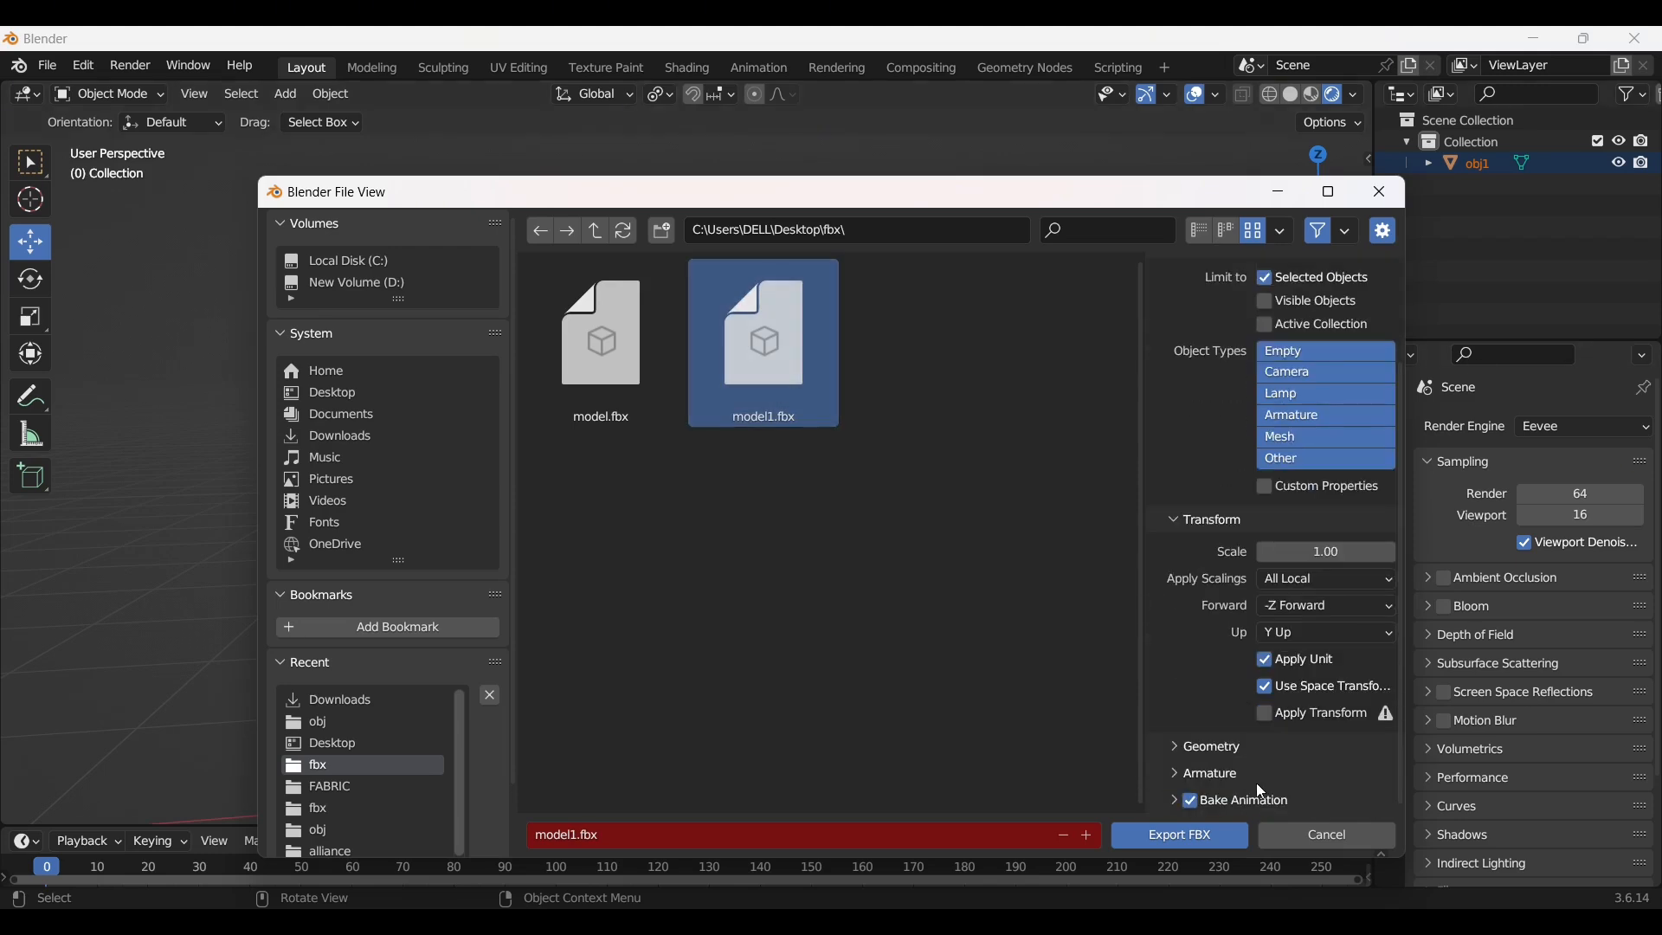
click(1153, 833)
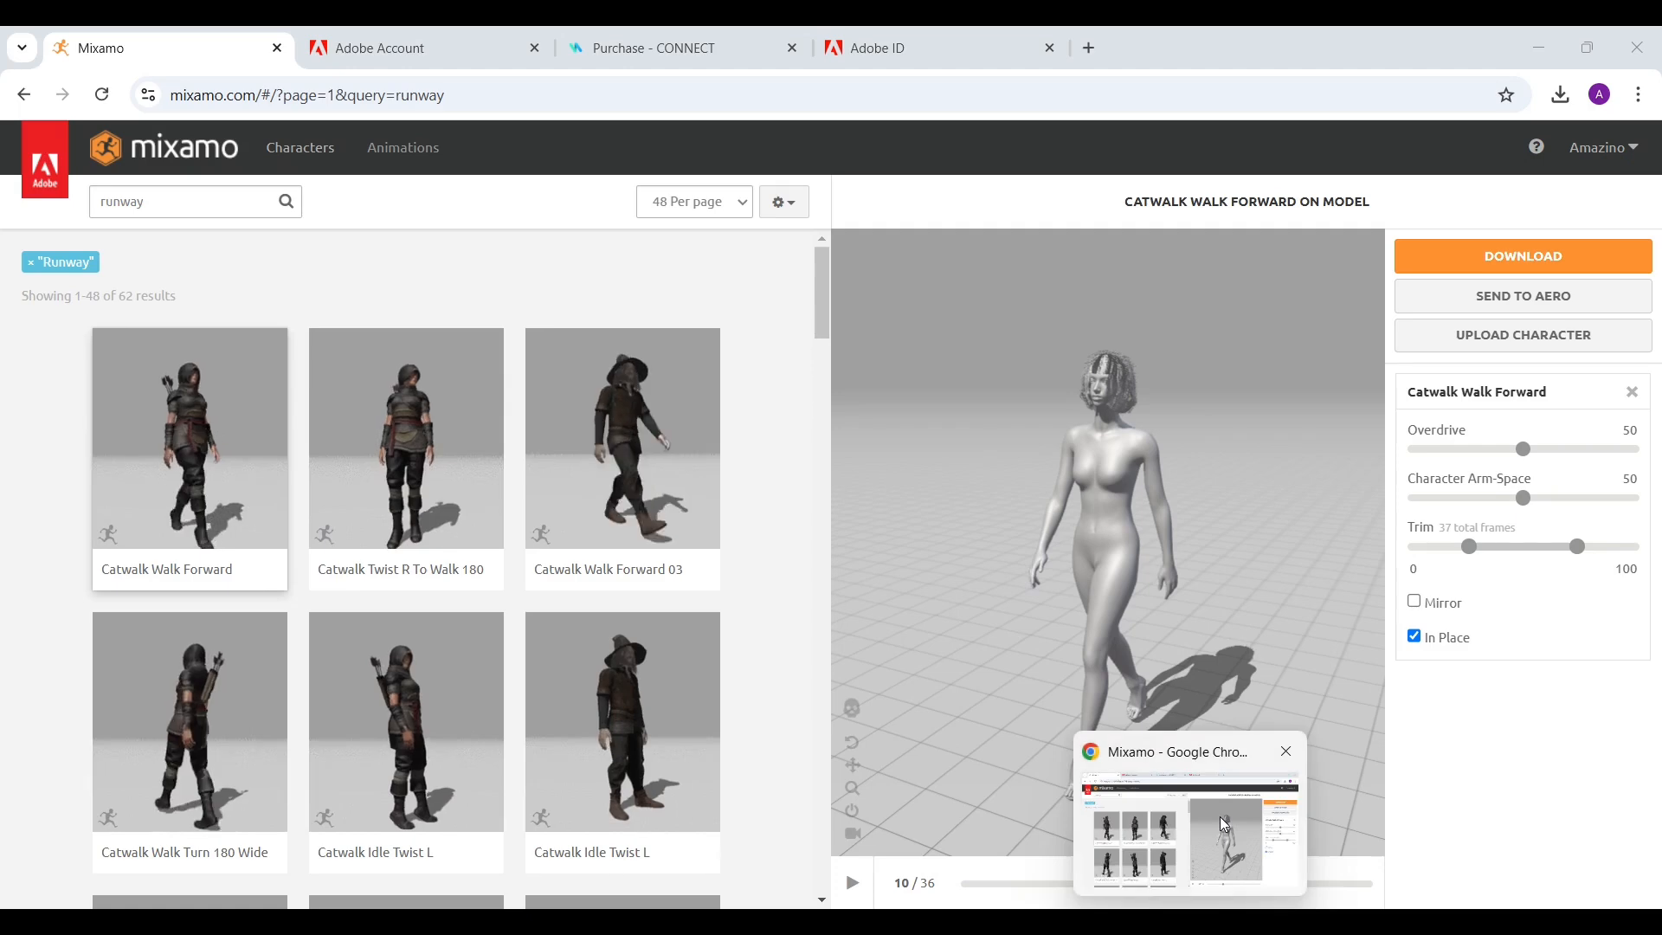
- Switch to Mixamo in the browser and upload model1.fbx from the Desktop fbx folder as a new character
click(1219, 817)
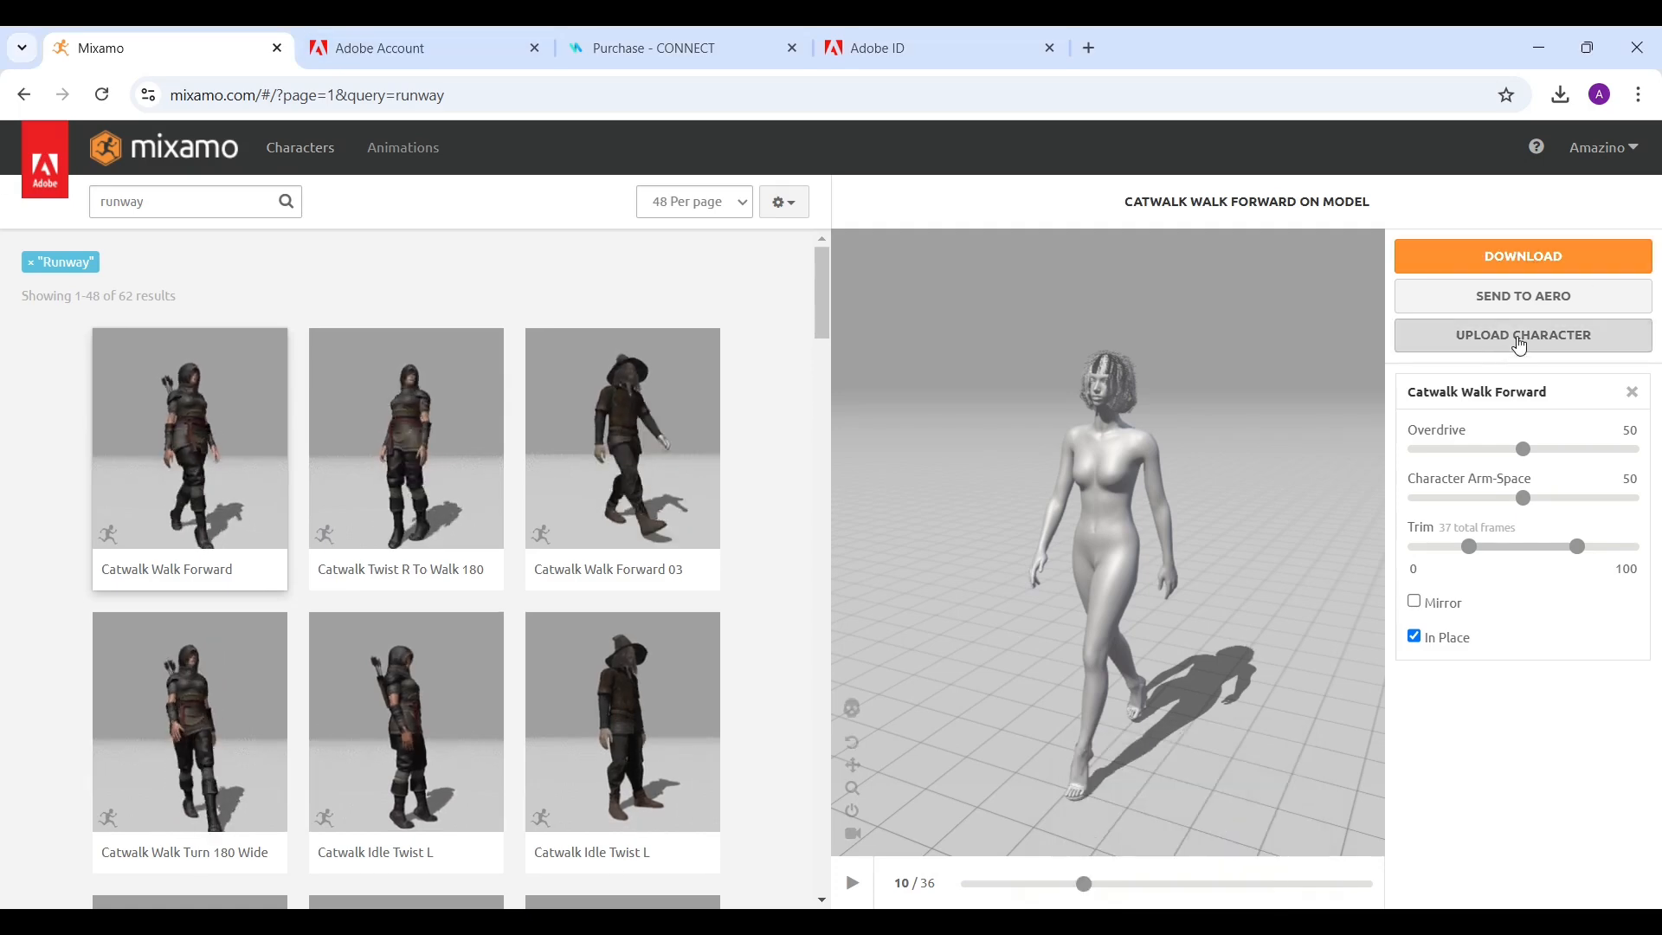
click(1463, 335)
click(762, 651)
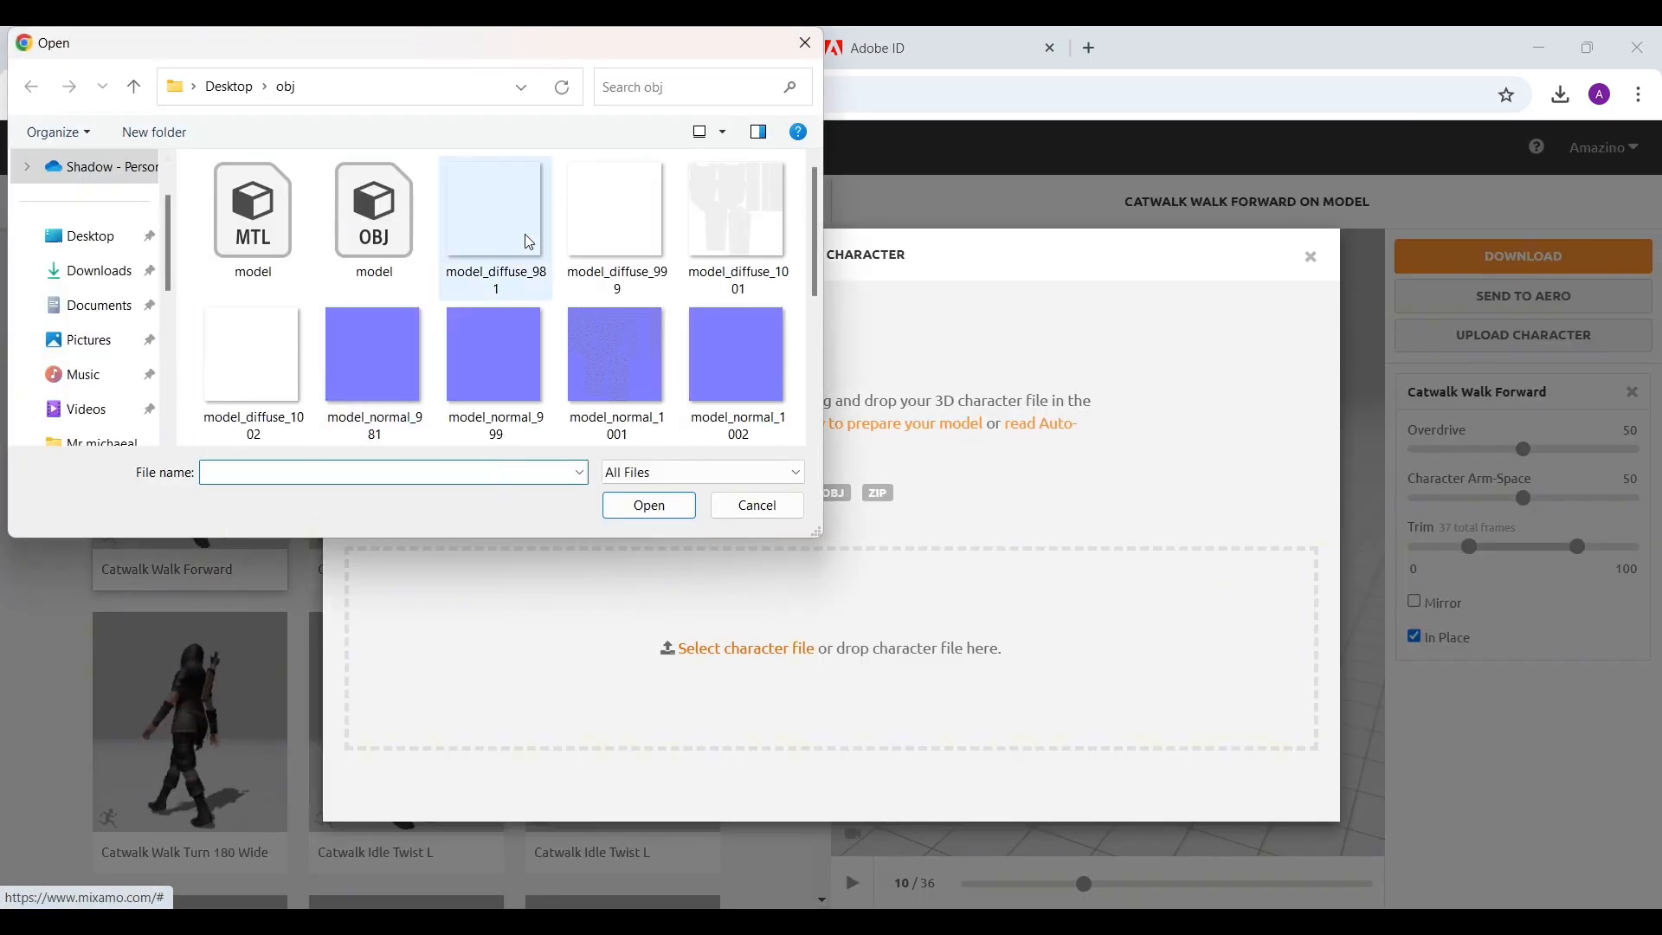
click(229, 86)
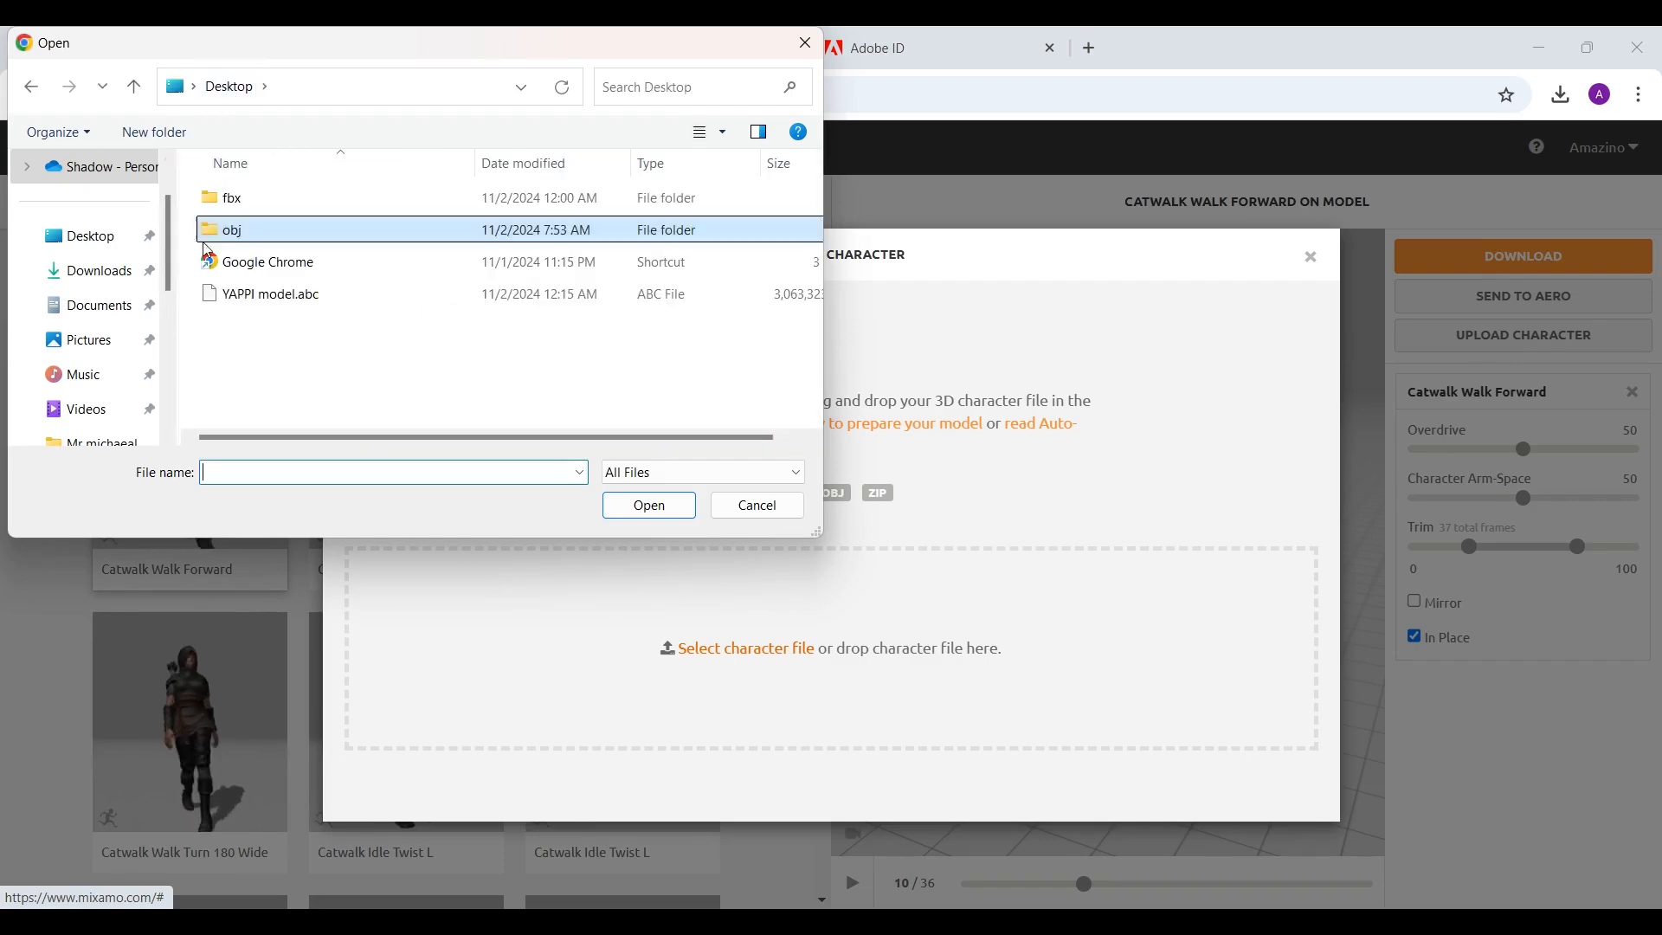
double_click(278, 204)
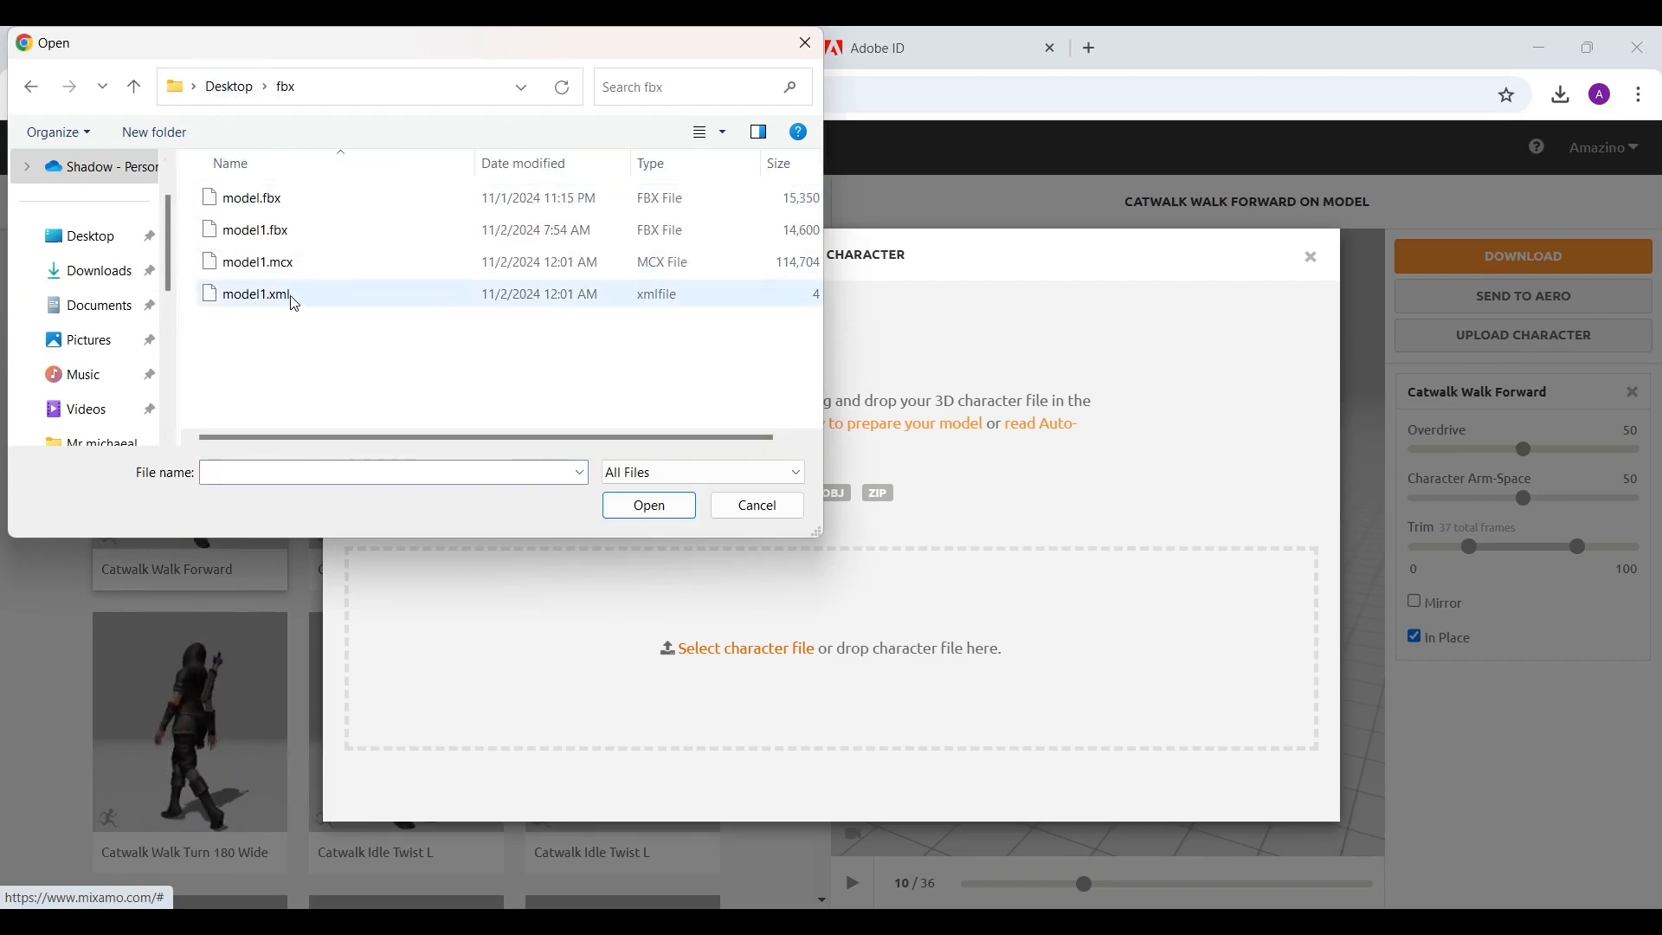
click(323, 234)
click(651, 508)
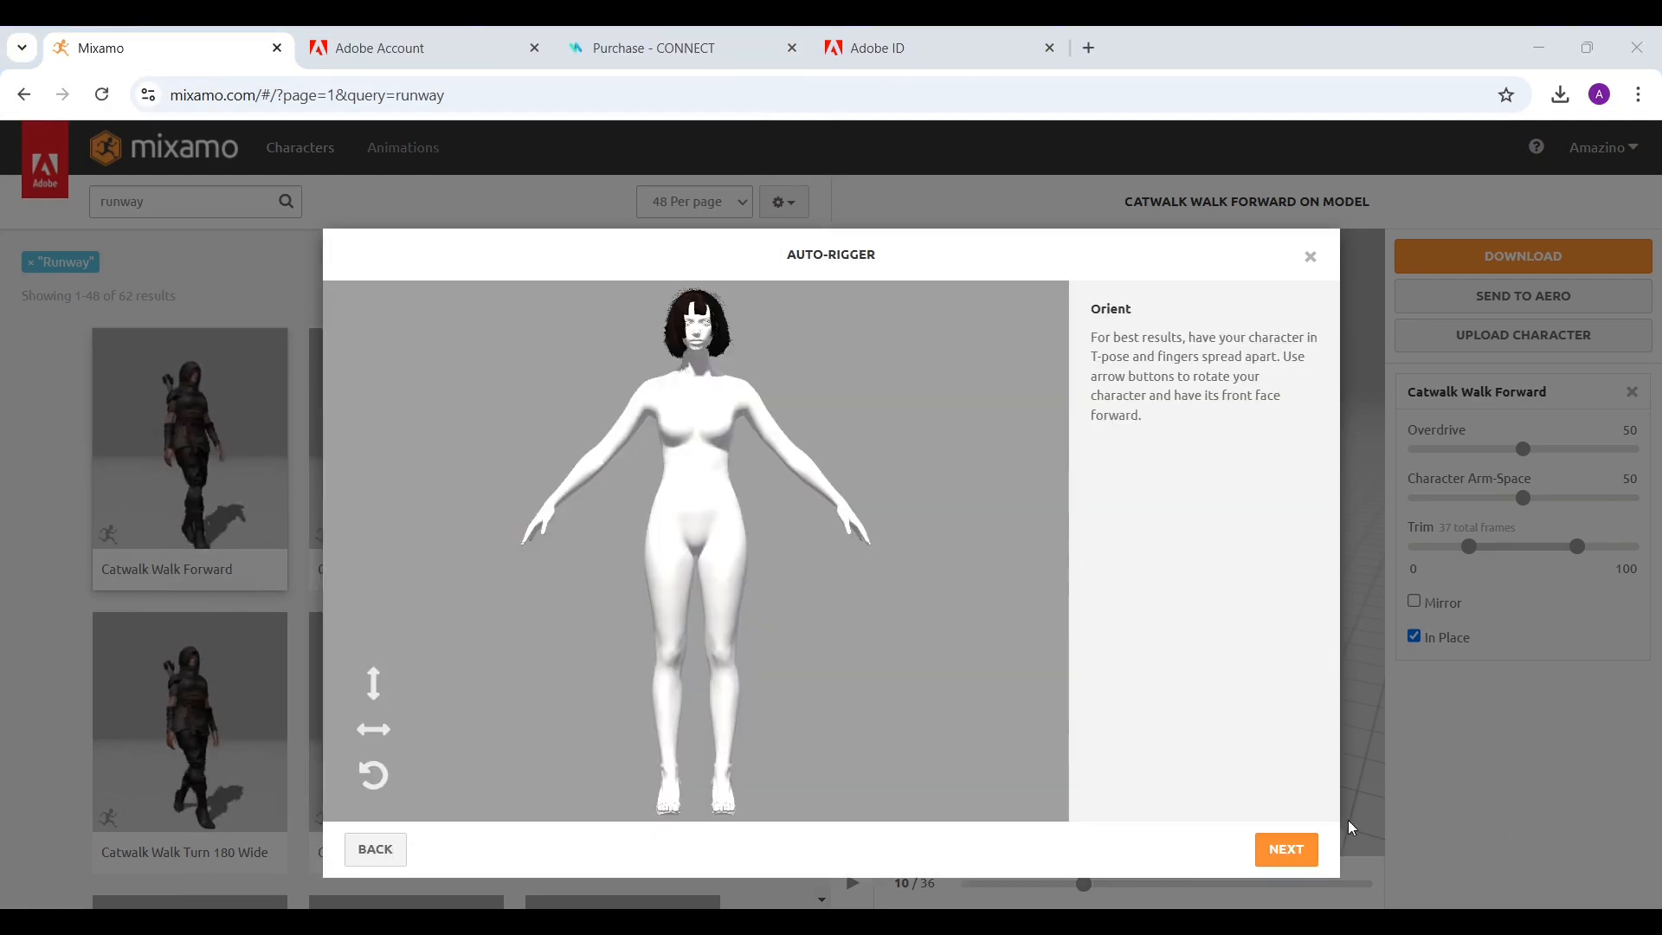
- Accept the character's orientation and place the chin, wrist, elbow, knee and groin markers on the body, using symmetry
click(1286, 850)
drag(442, 552, 695, 348)
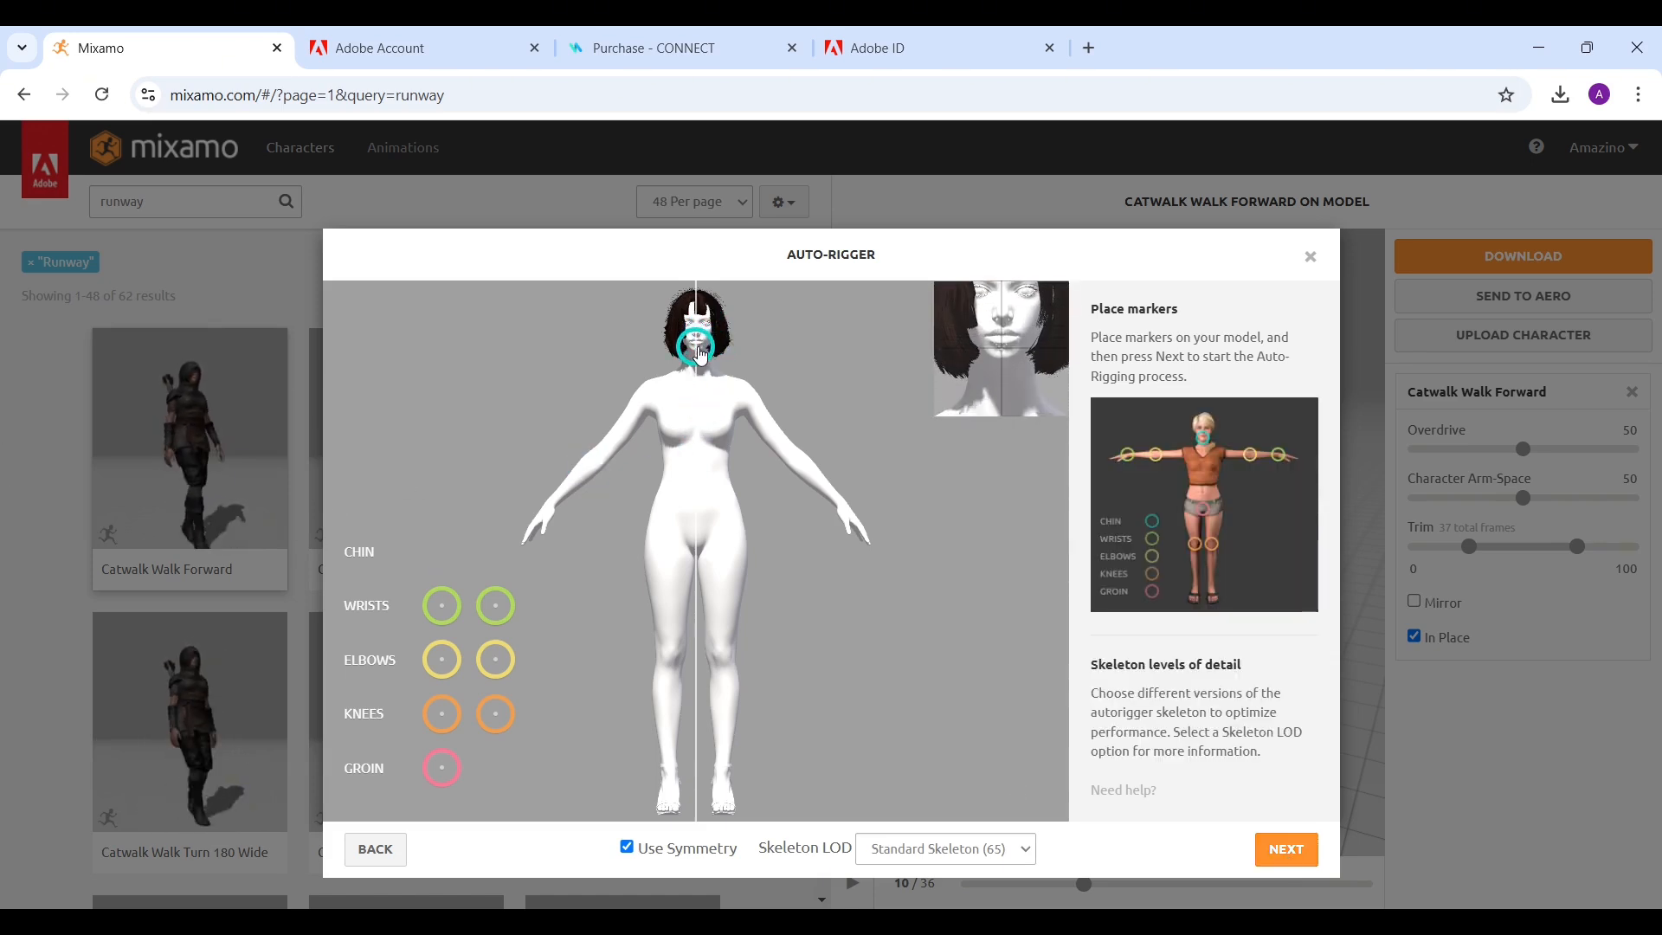
mouse_move(443, 606)
mouse_down()
mouse_move(557, 523)
mouse_move(549, 504)
mouse_up()
mouse_move(442, 660)
mouse_down()
mouse_move(485, 640)
mouse_move(597, 467)
mouse_up()
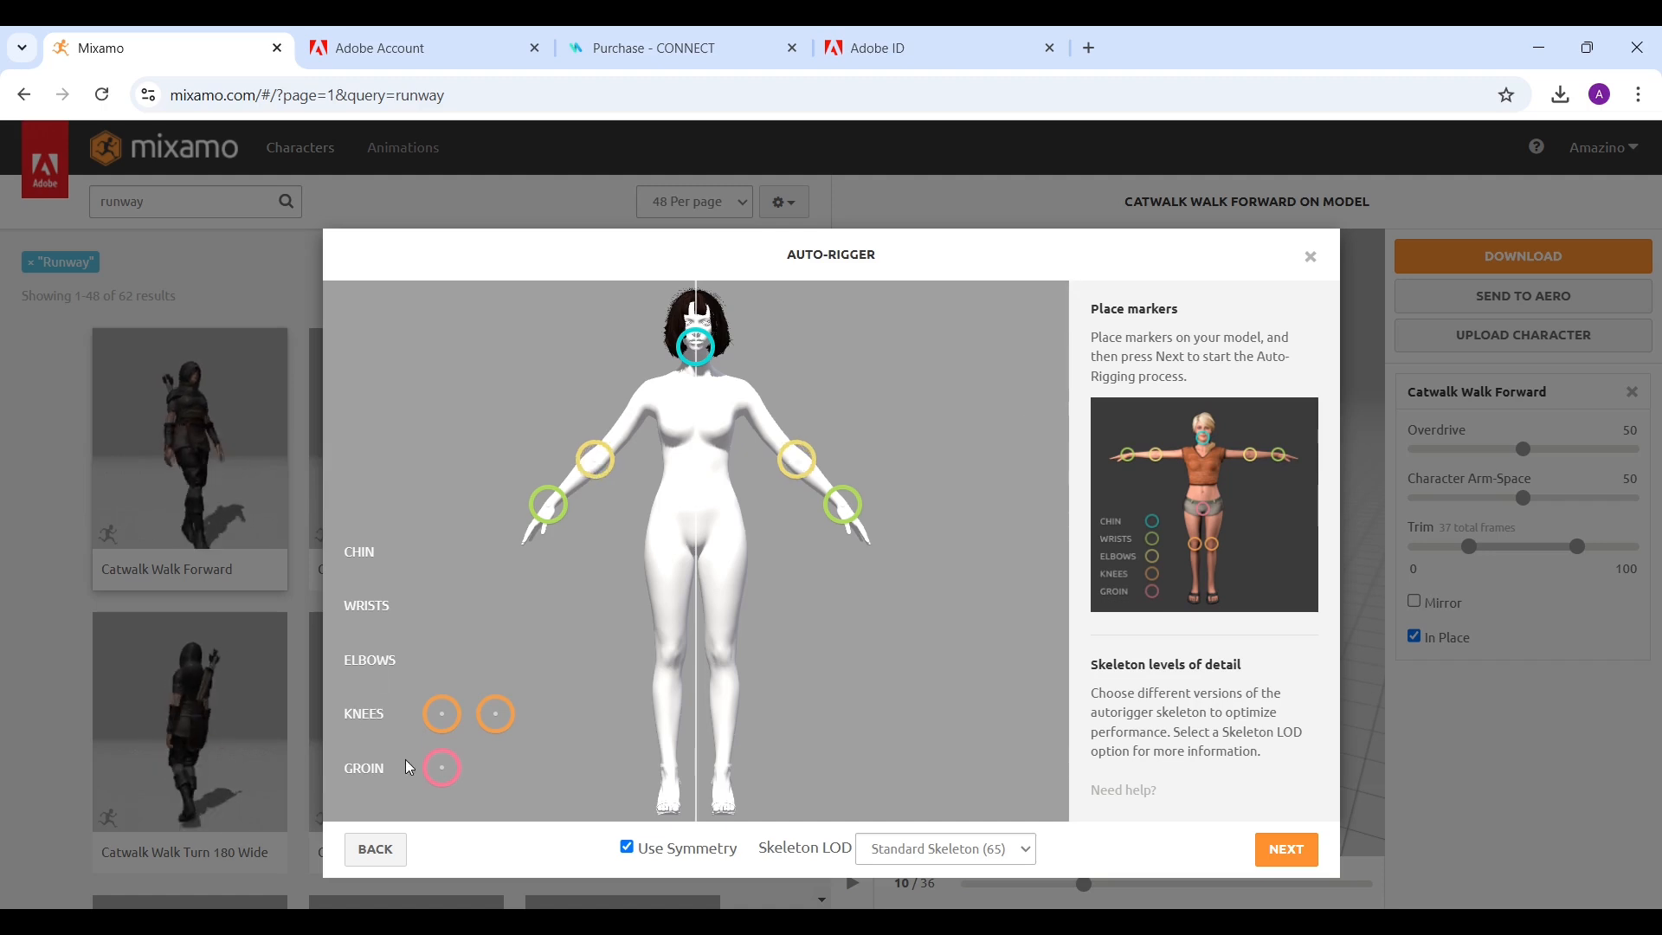
drag(443, 713, 673, 667)
drag(442, 767, 697, 527)
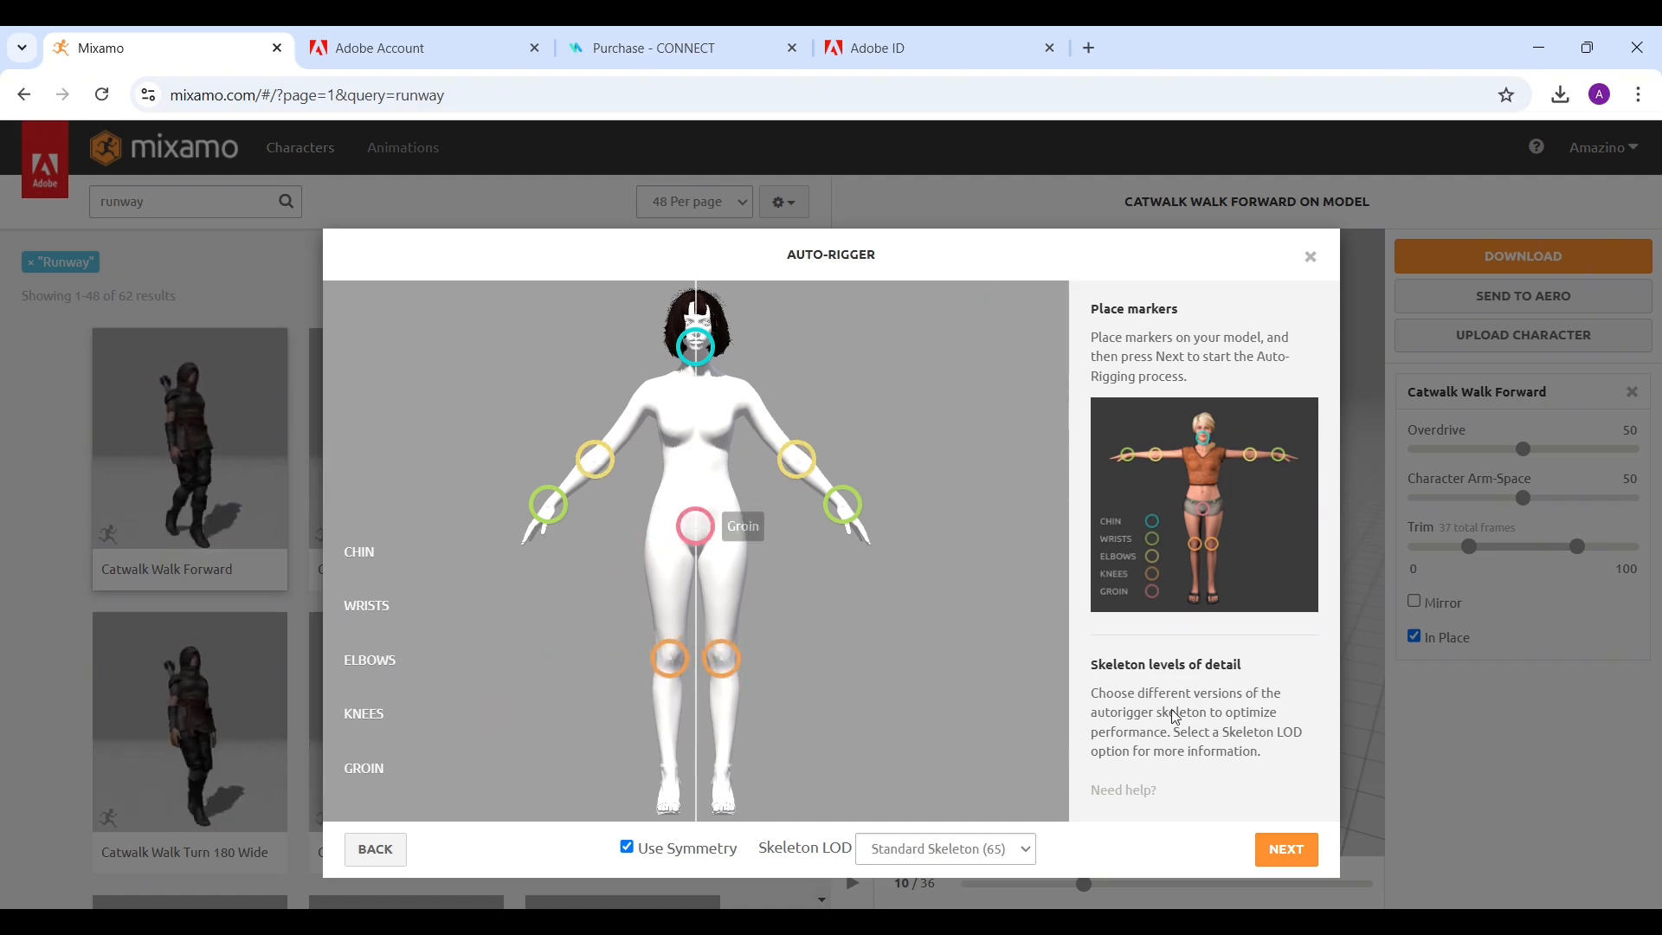
- Run the auto-rigger with the standard 65-joint skeleton and accept the rigged model as the new character
click(1289, 852)
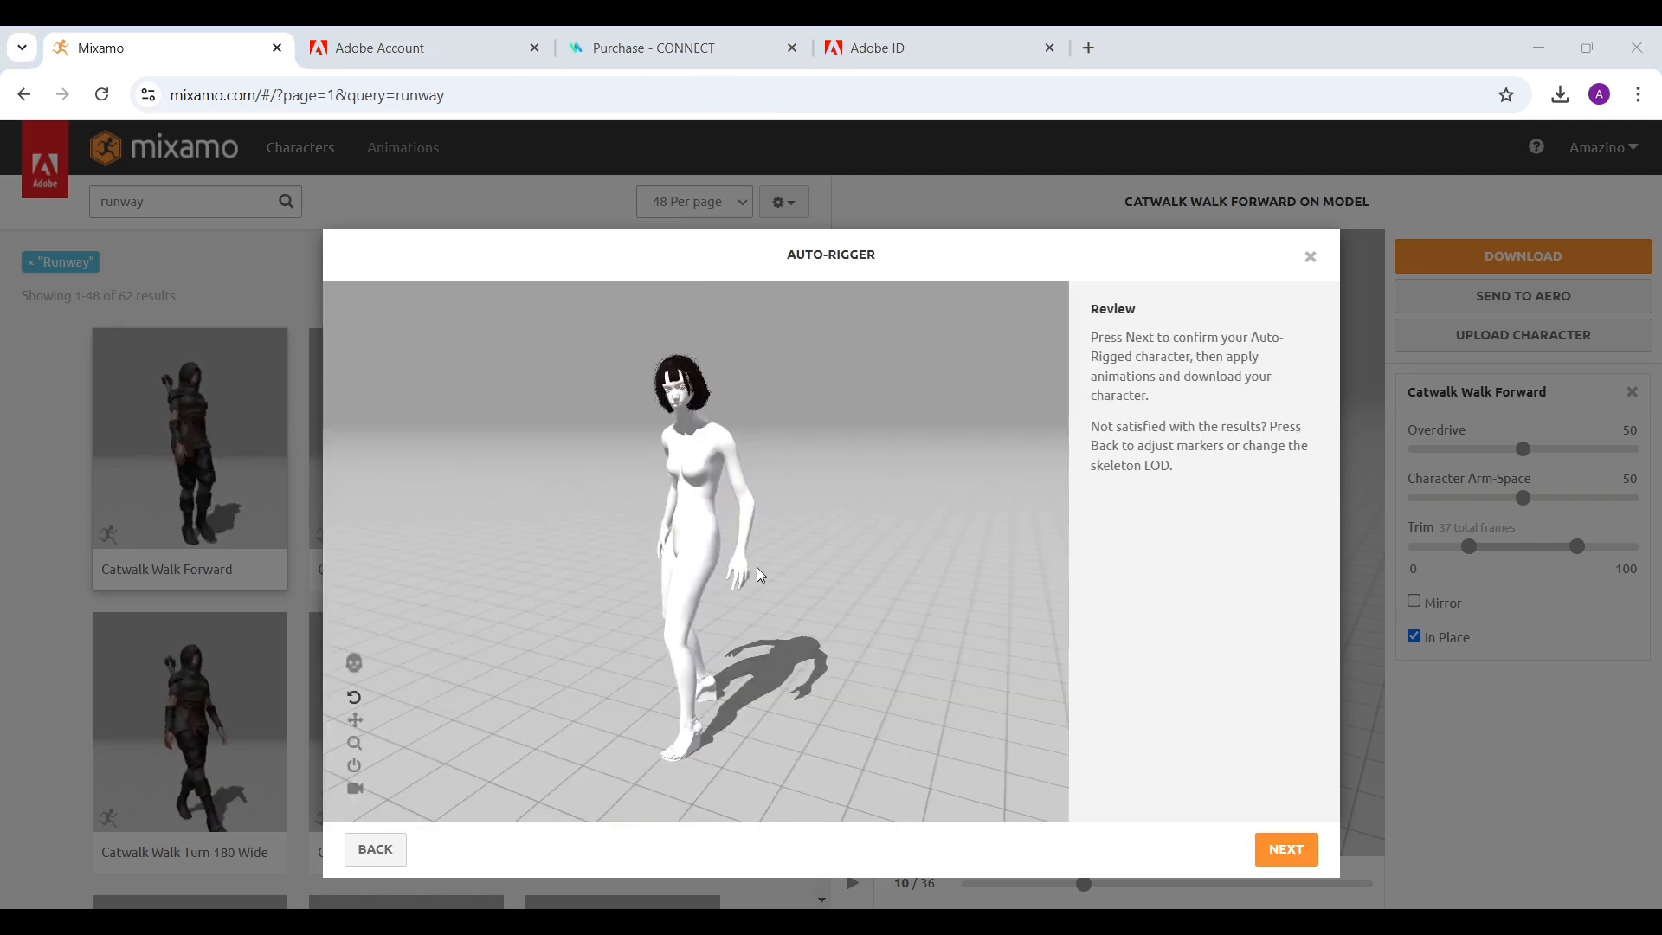
click(1285, 851)
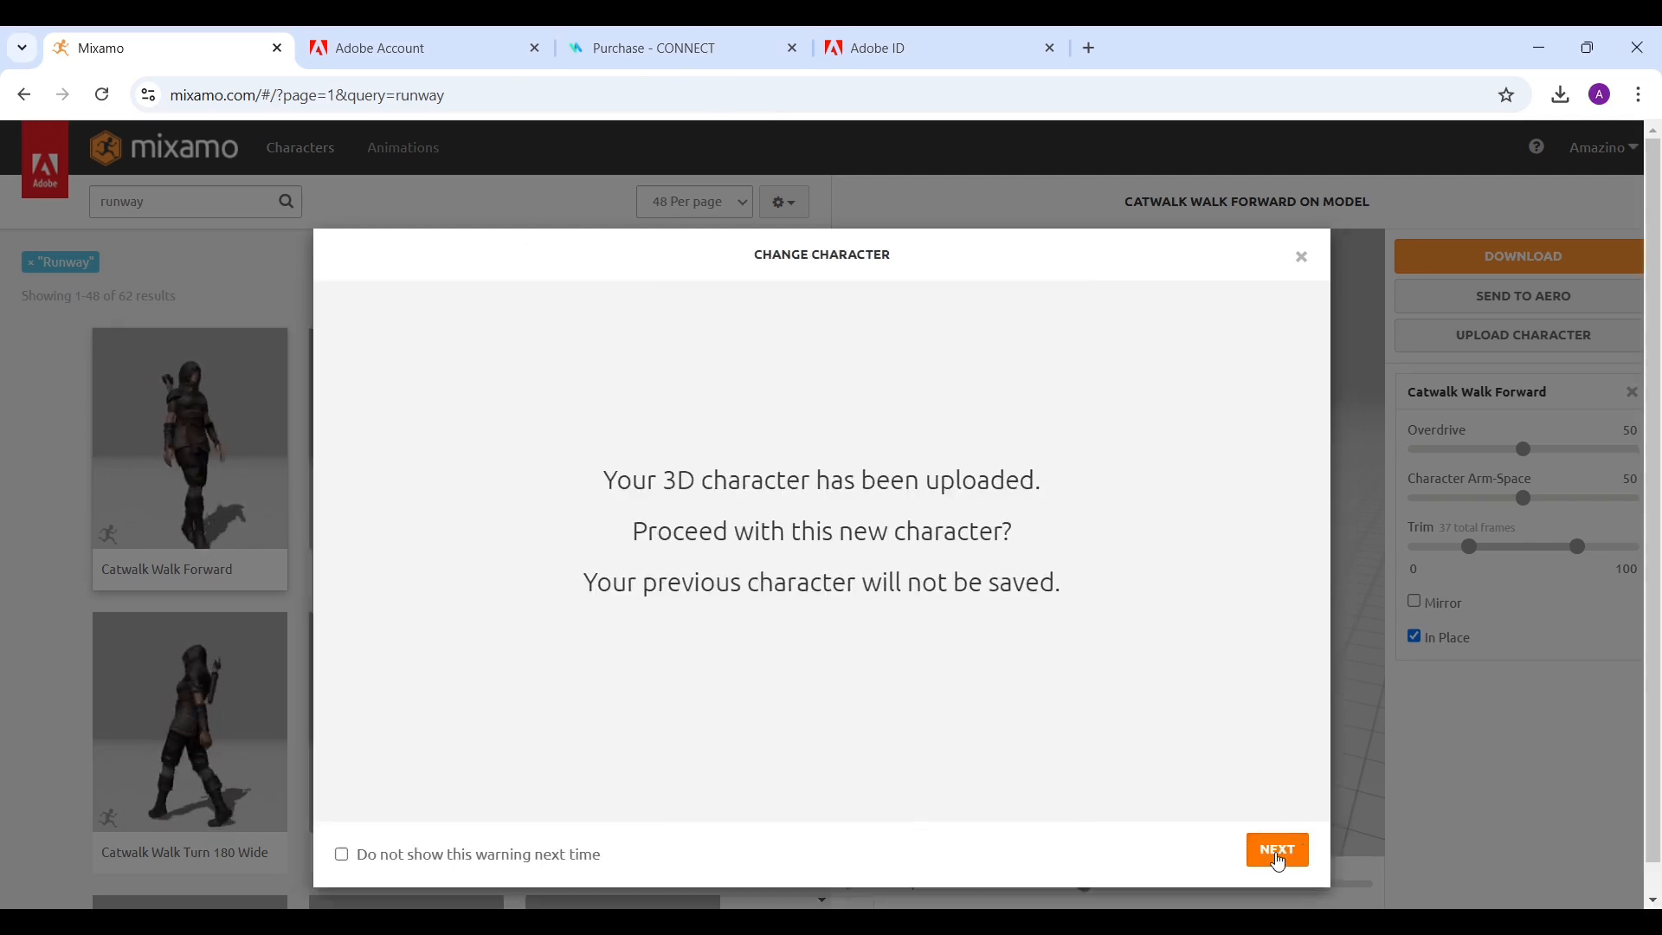
click(1278, 852)
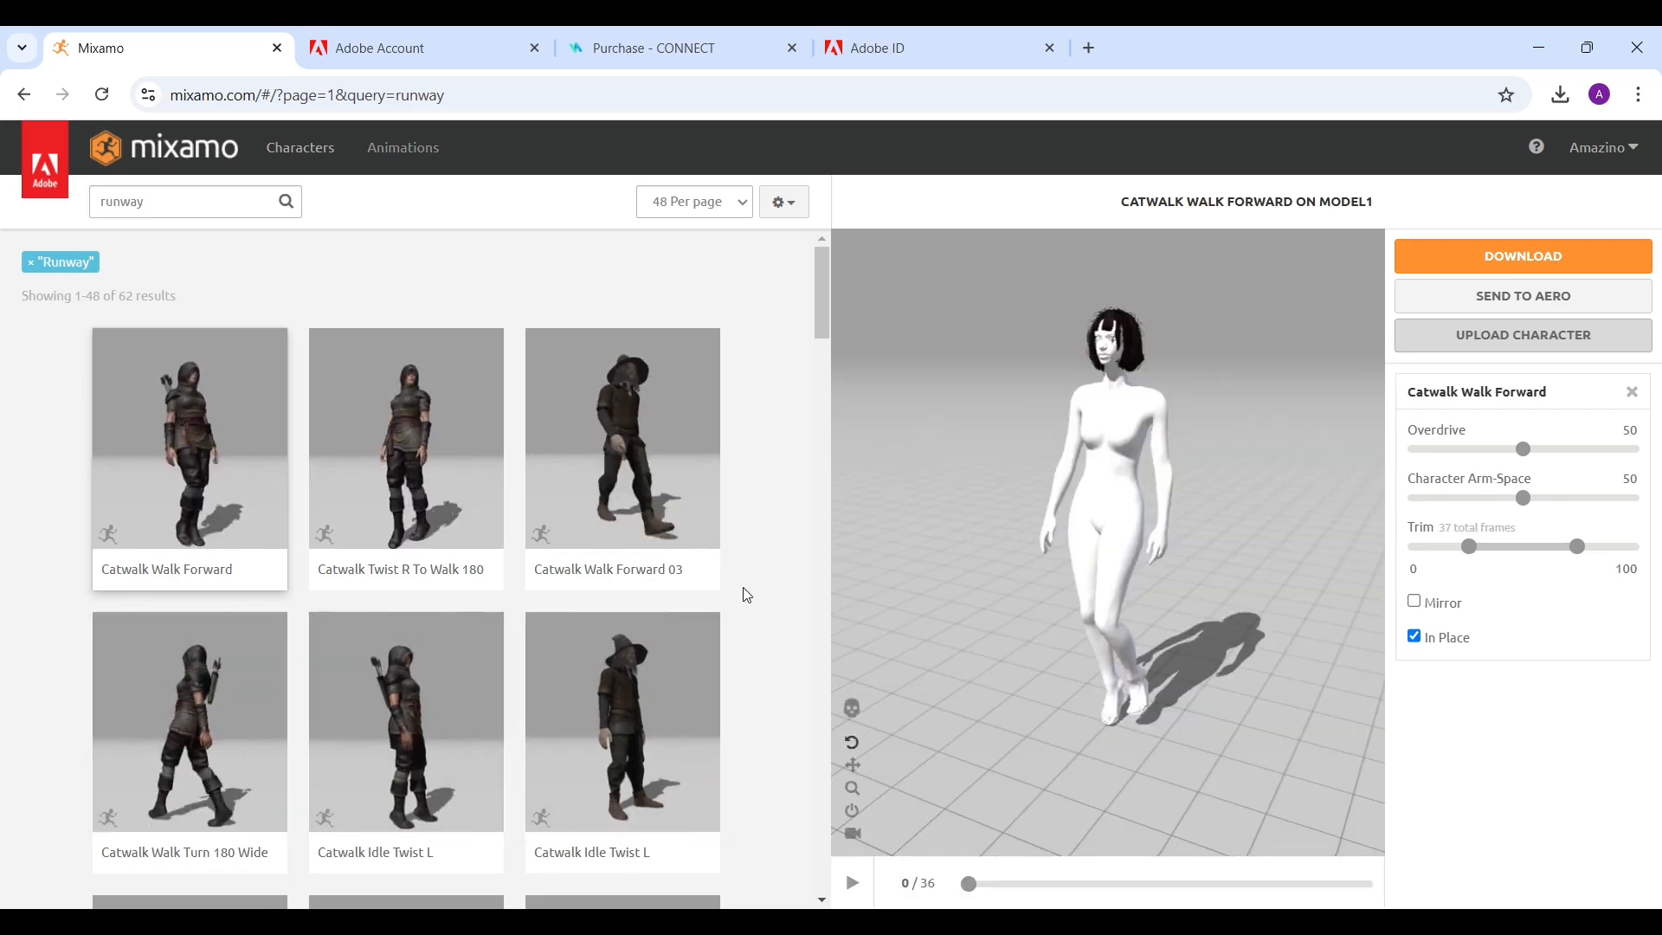
- Play the Catwalk Walk Forward animation on the new character and set Character Arm-Space to 60
click(852, 896)
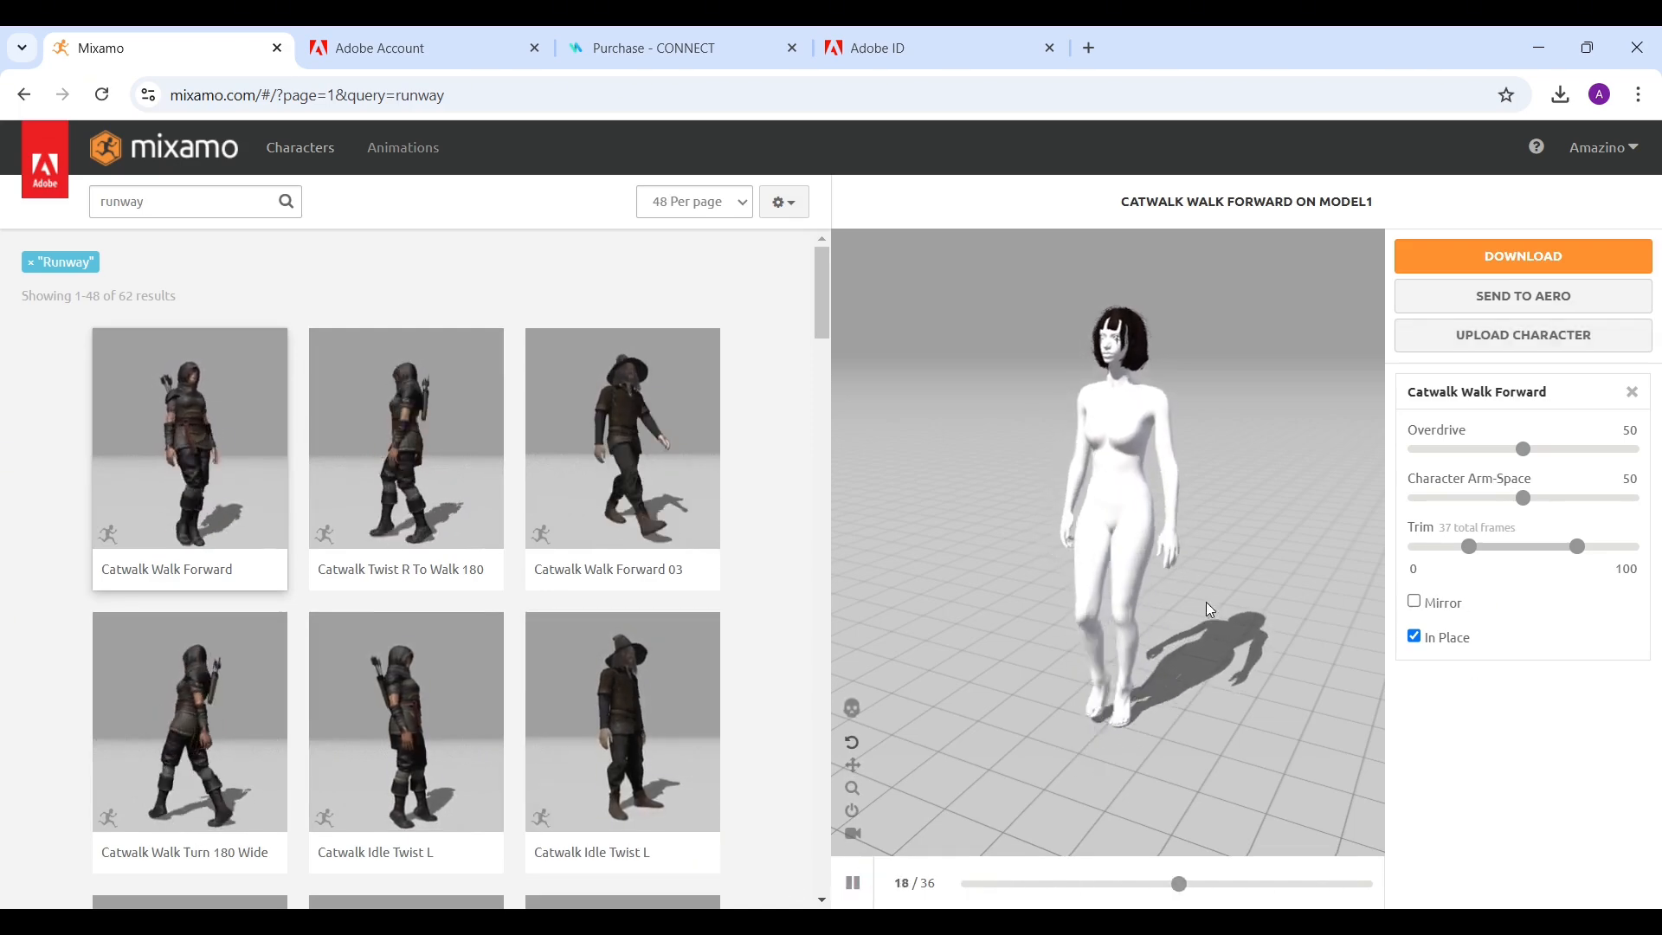
drag(1523, 498, 1546, 500)
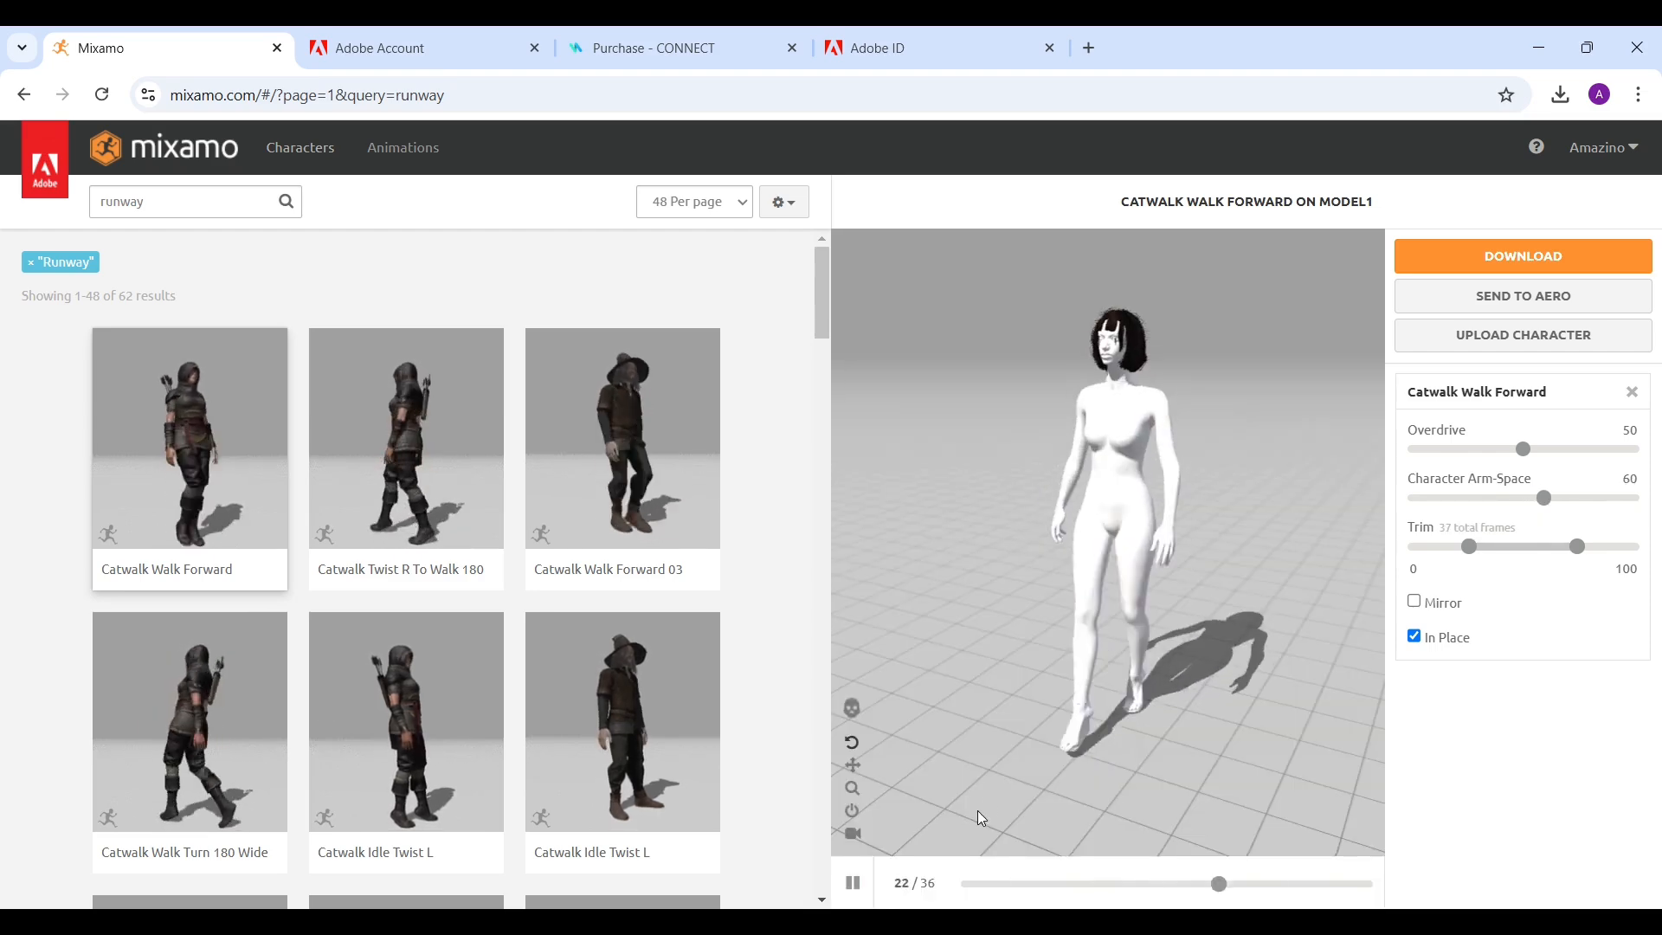
- Extend the Catwalk Walk Forward animation trim to run from -50 to 150
scroll(1104, 636, down, 3)
drag(1105, 636, 1170, 630)
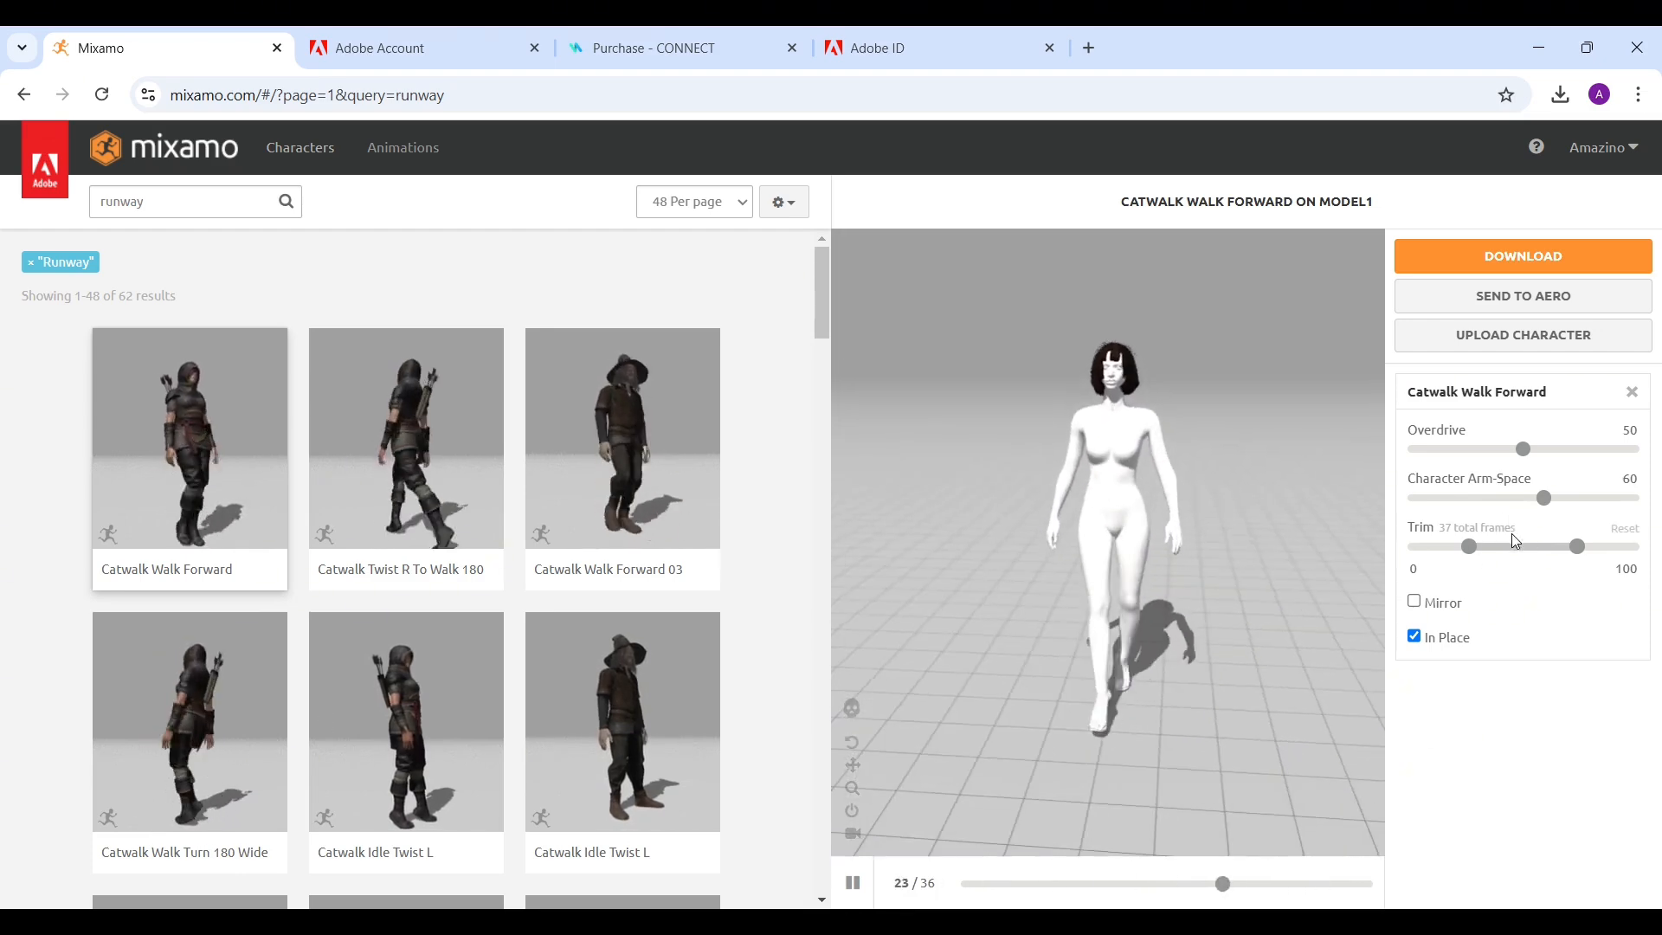
drag(1469, 546, 1414, 546)
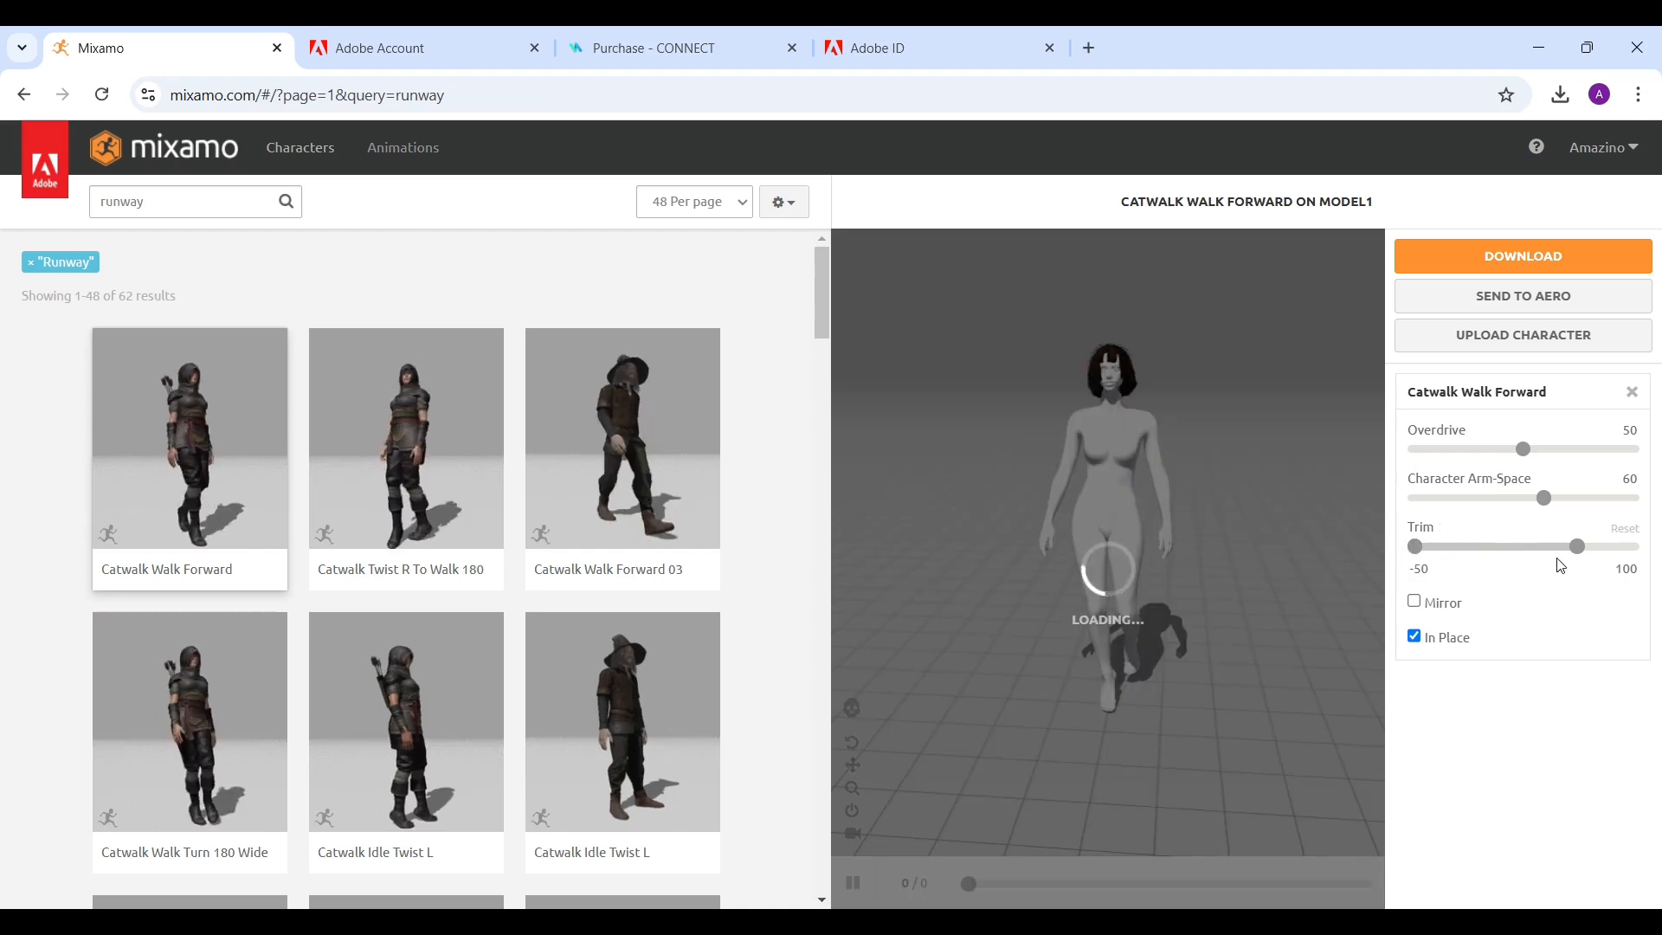
drag(1579, 549, 1643, 551)
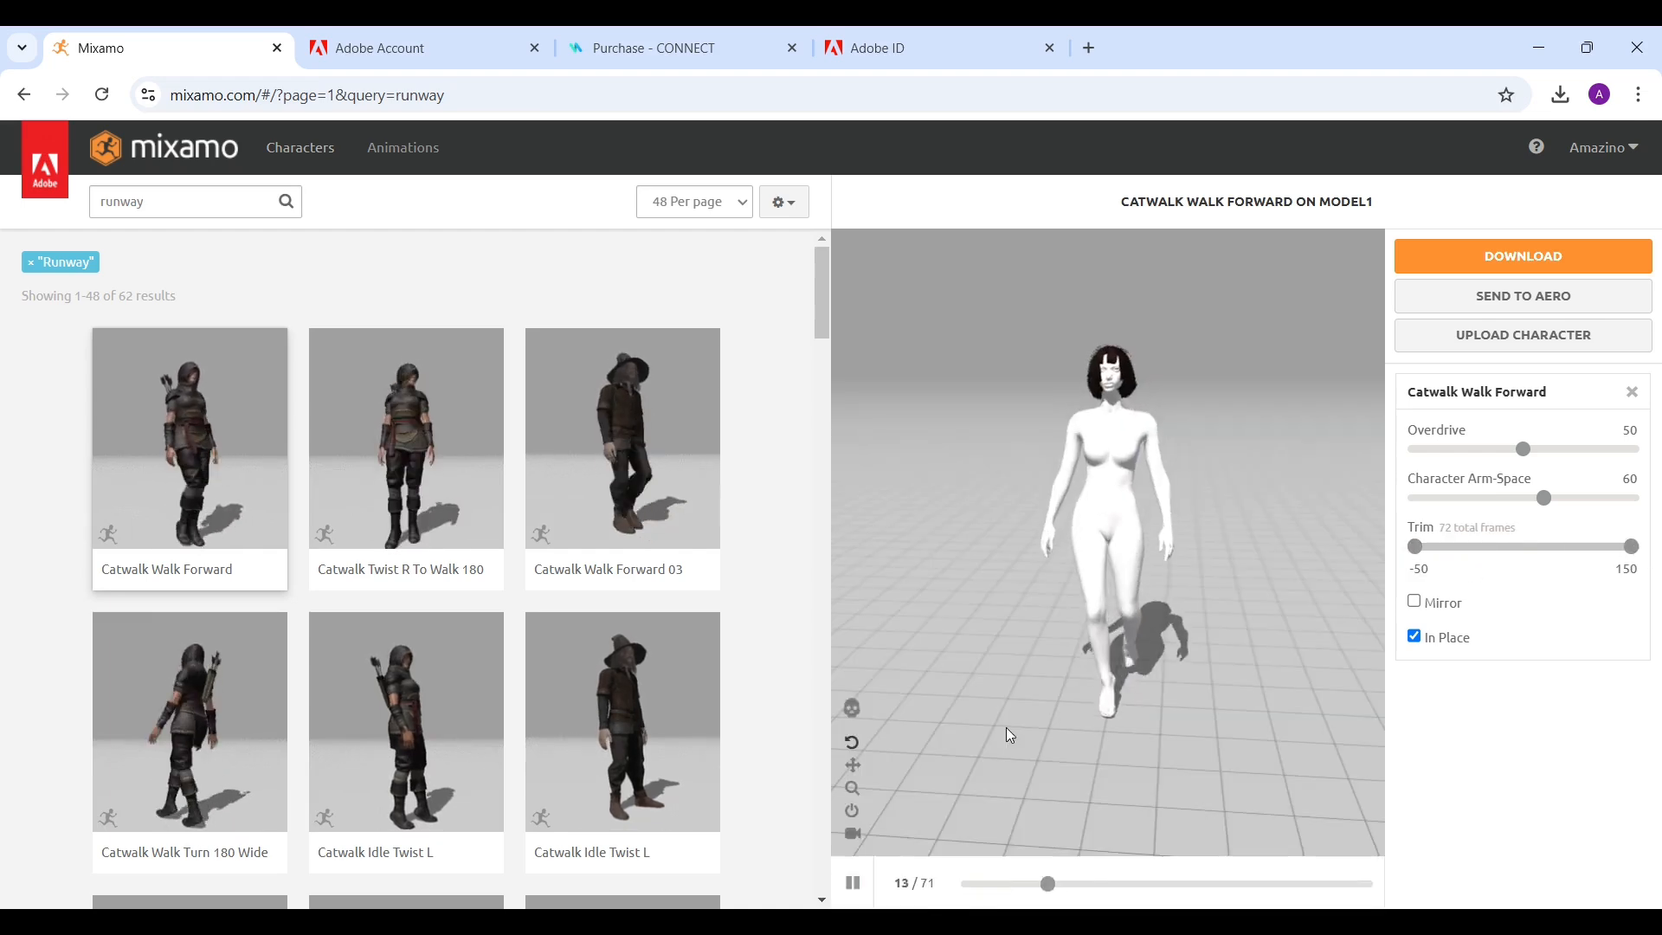
- Pause the animation preview and download the rigged character with the catwalk animation
click(852, 884)
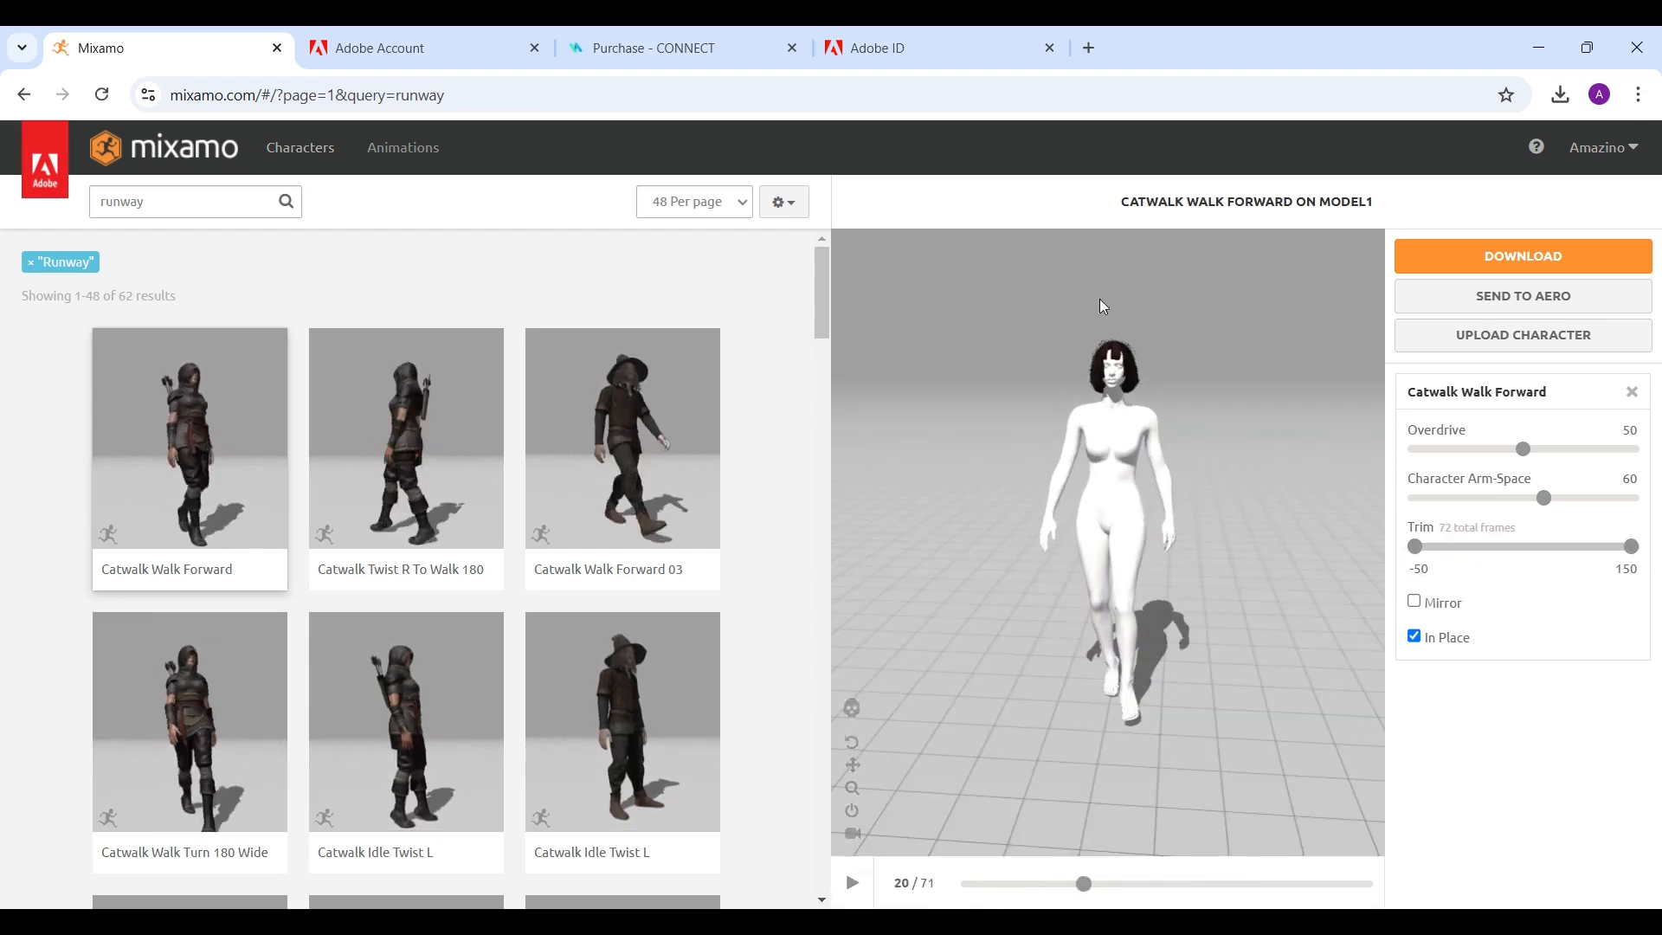
click(1422, 256)
click(1132, 505)
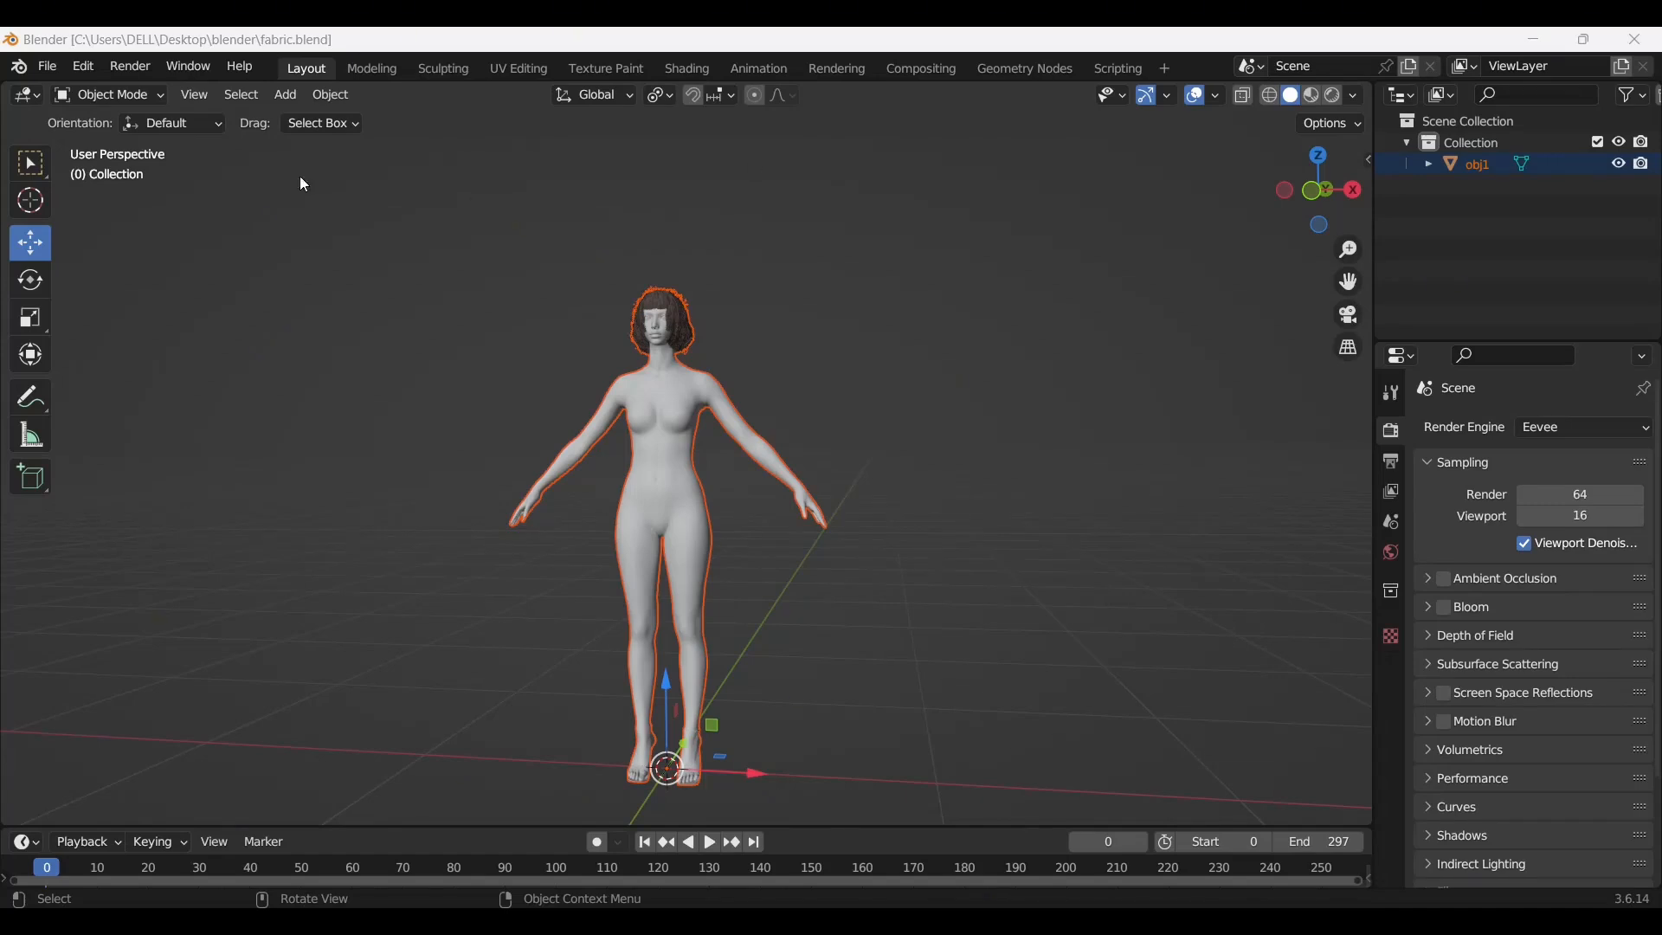
- Switch to Blender and import Catwalk Walk Forward (1).fbx from the Downloads folder
click(45, 68)
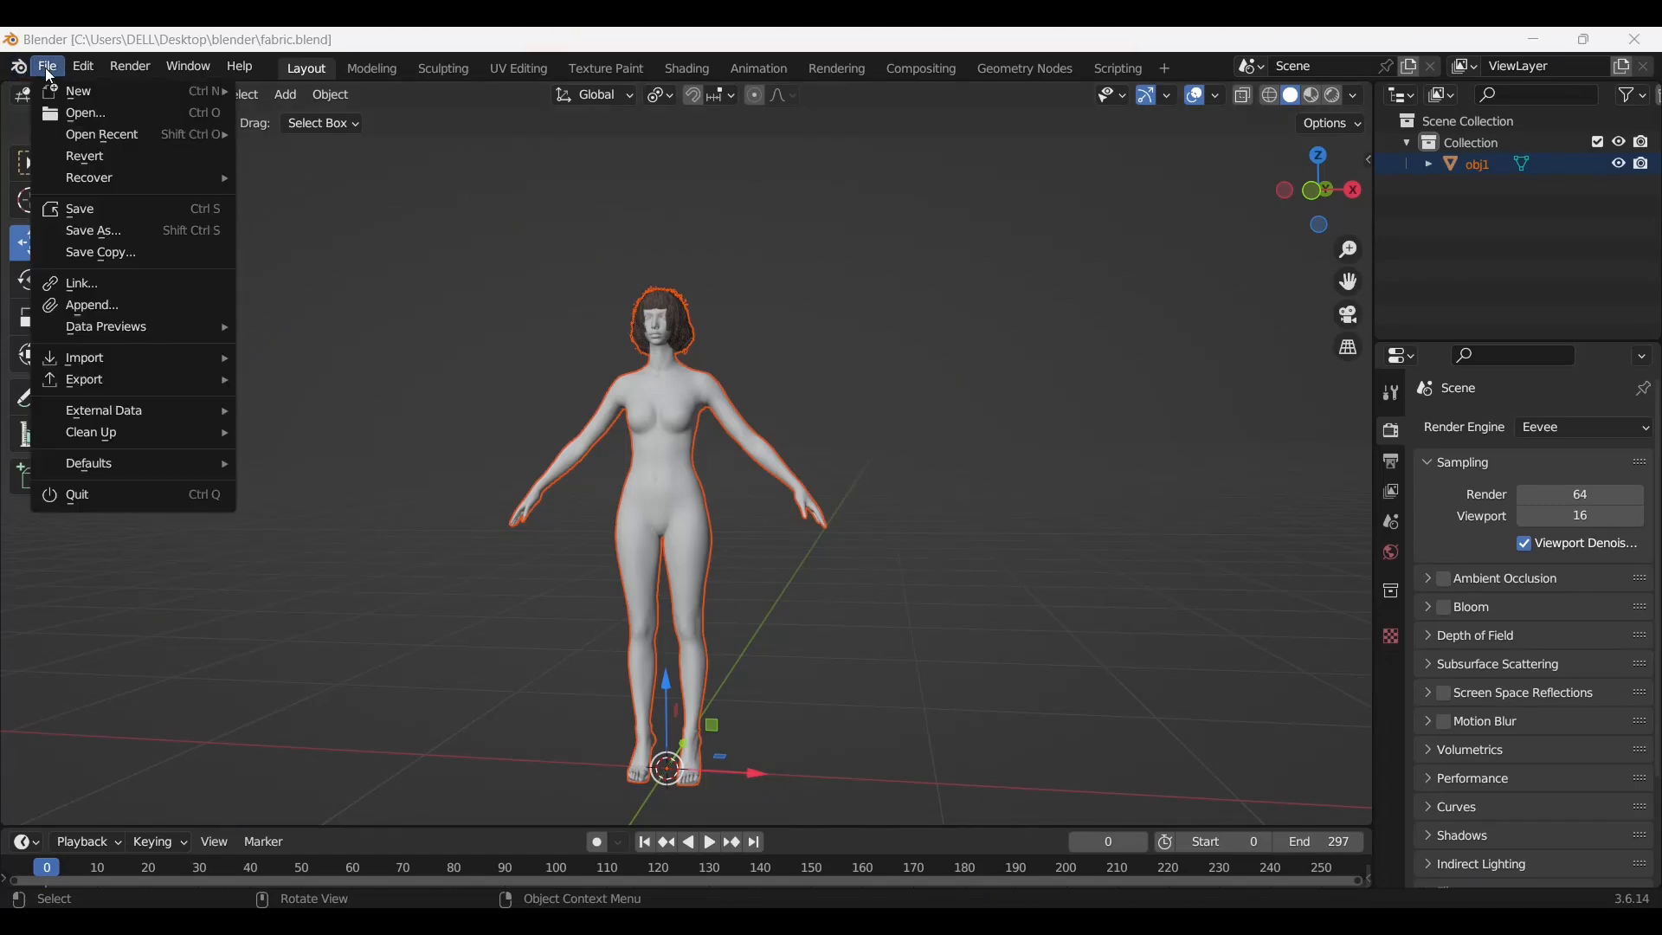
click(45, 68)
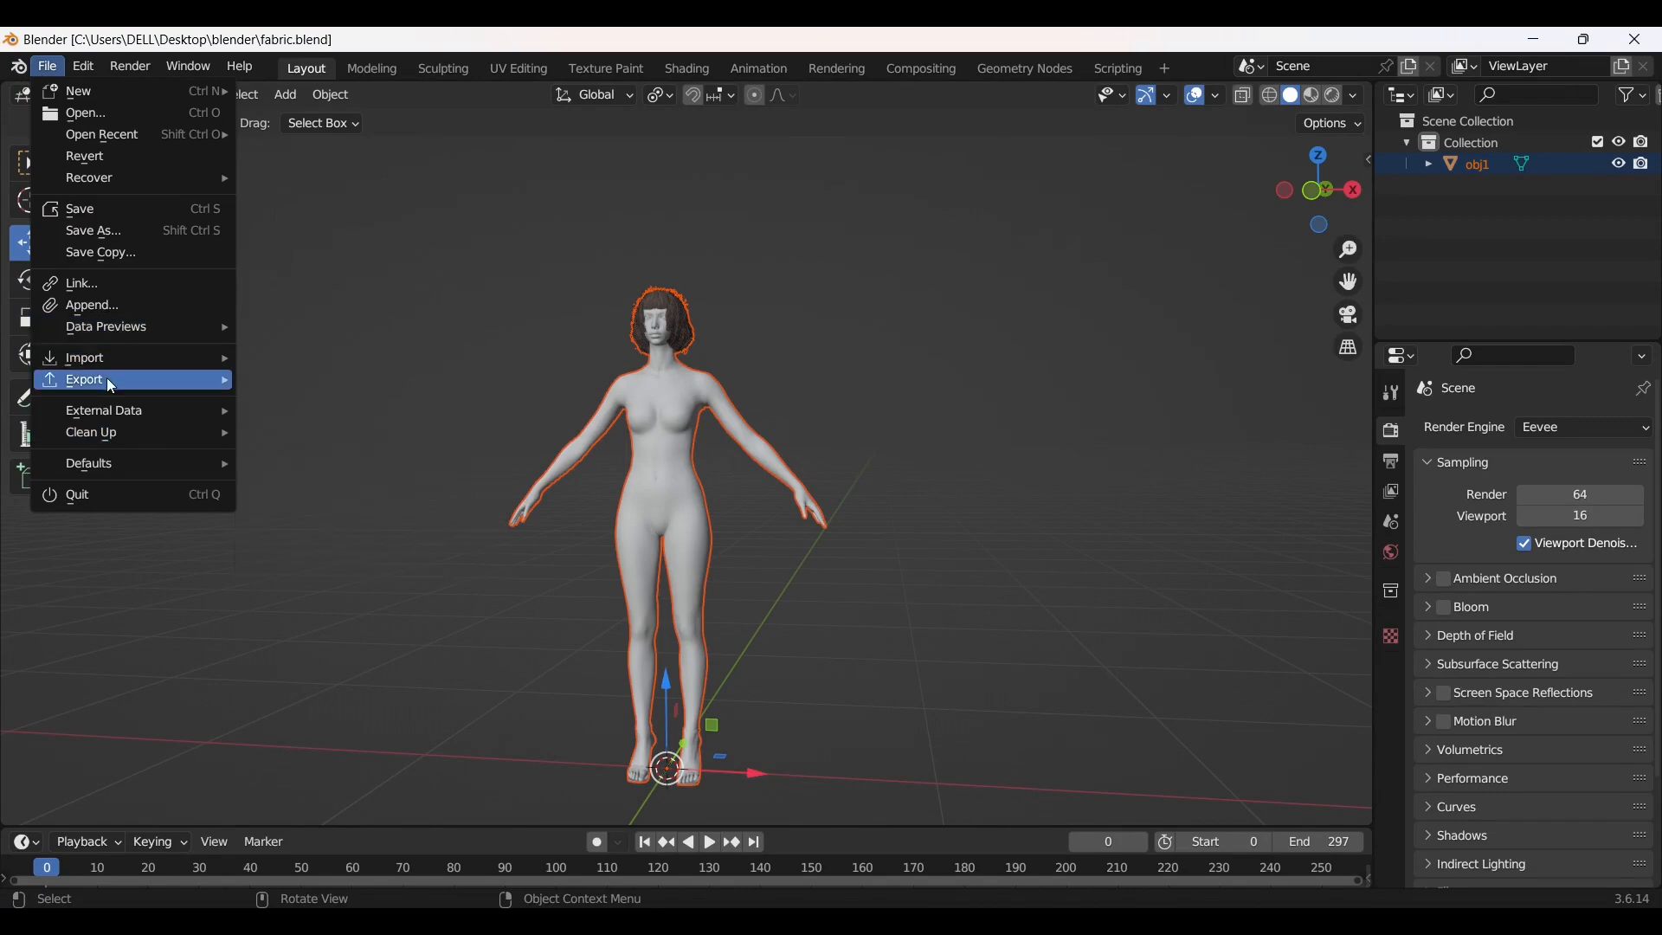
mouse_move(117, 358)
click(312, 605)
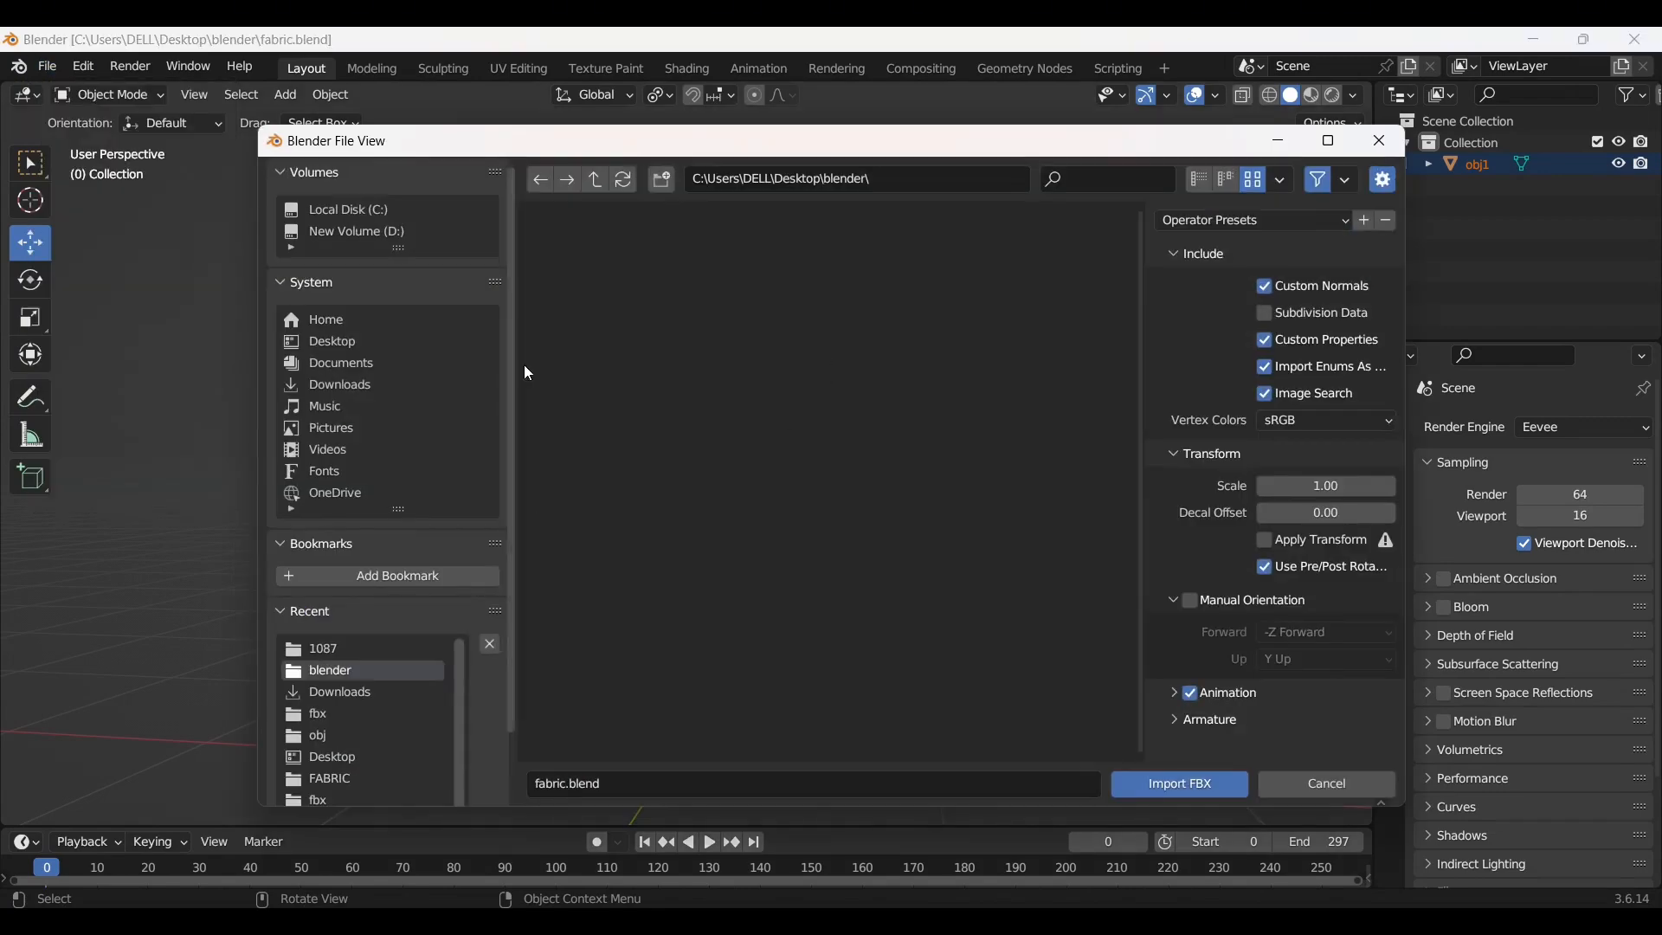
click(372, 386)
click(601, 636)
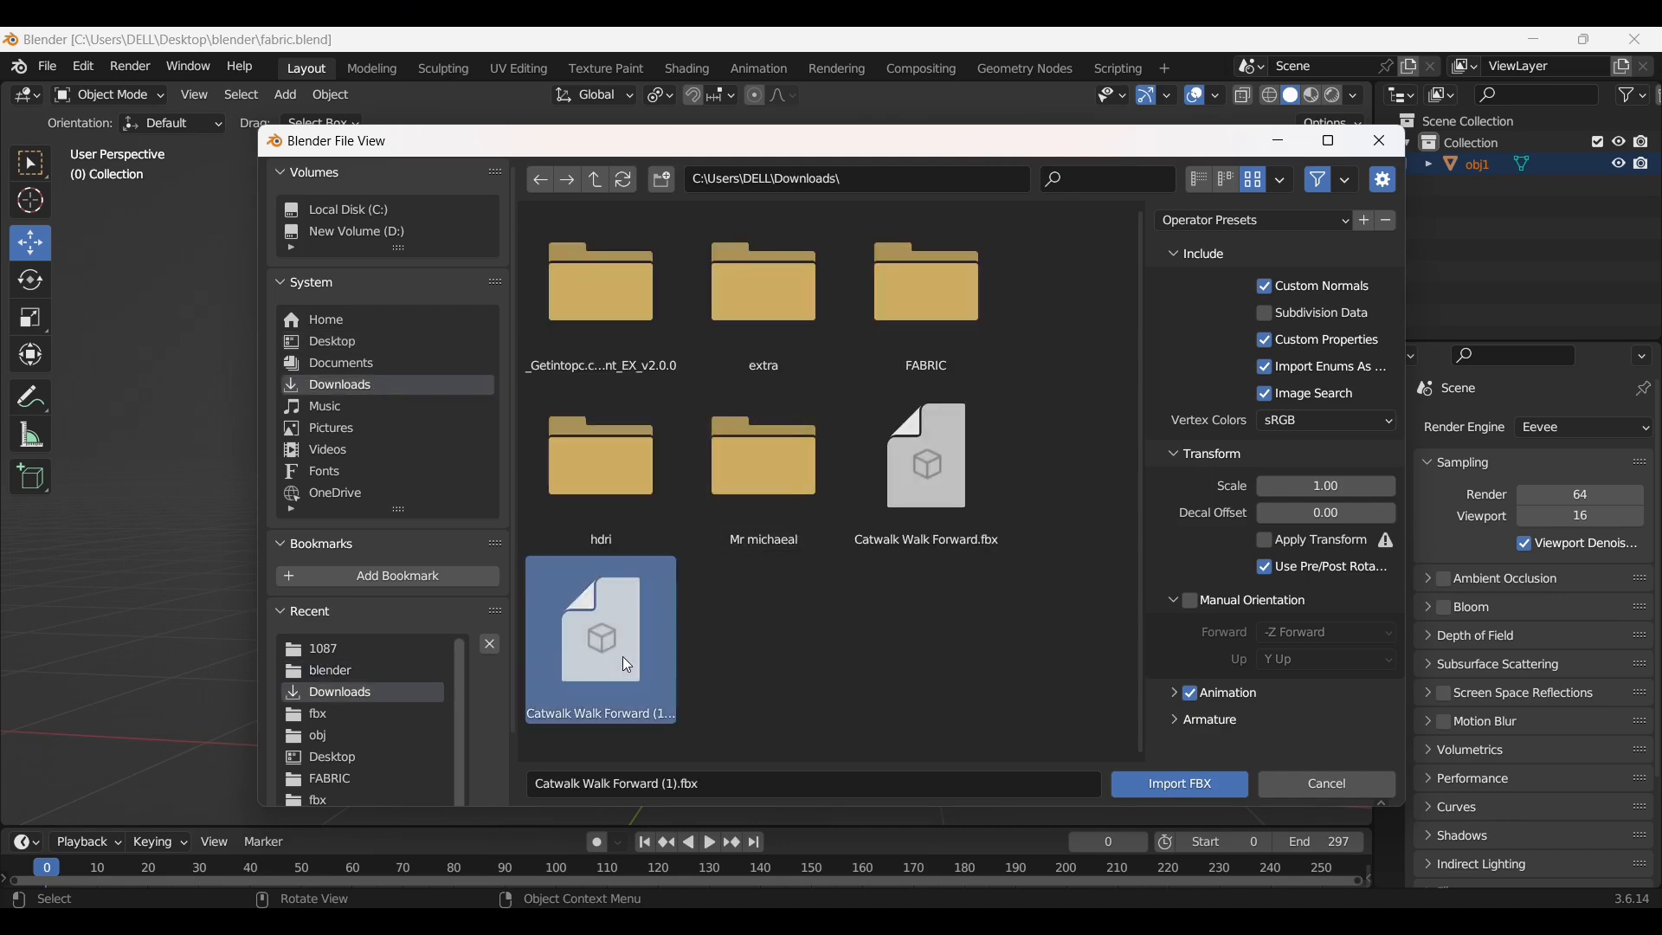
click(1182, 786)
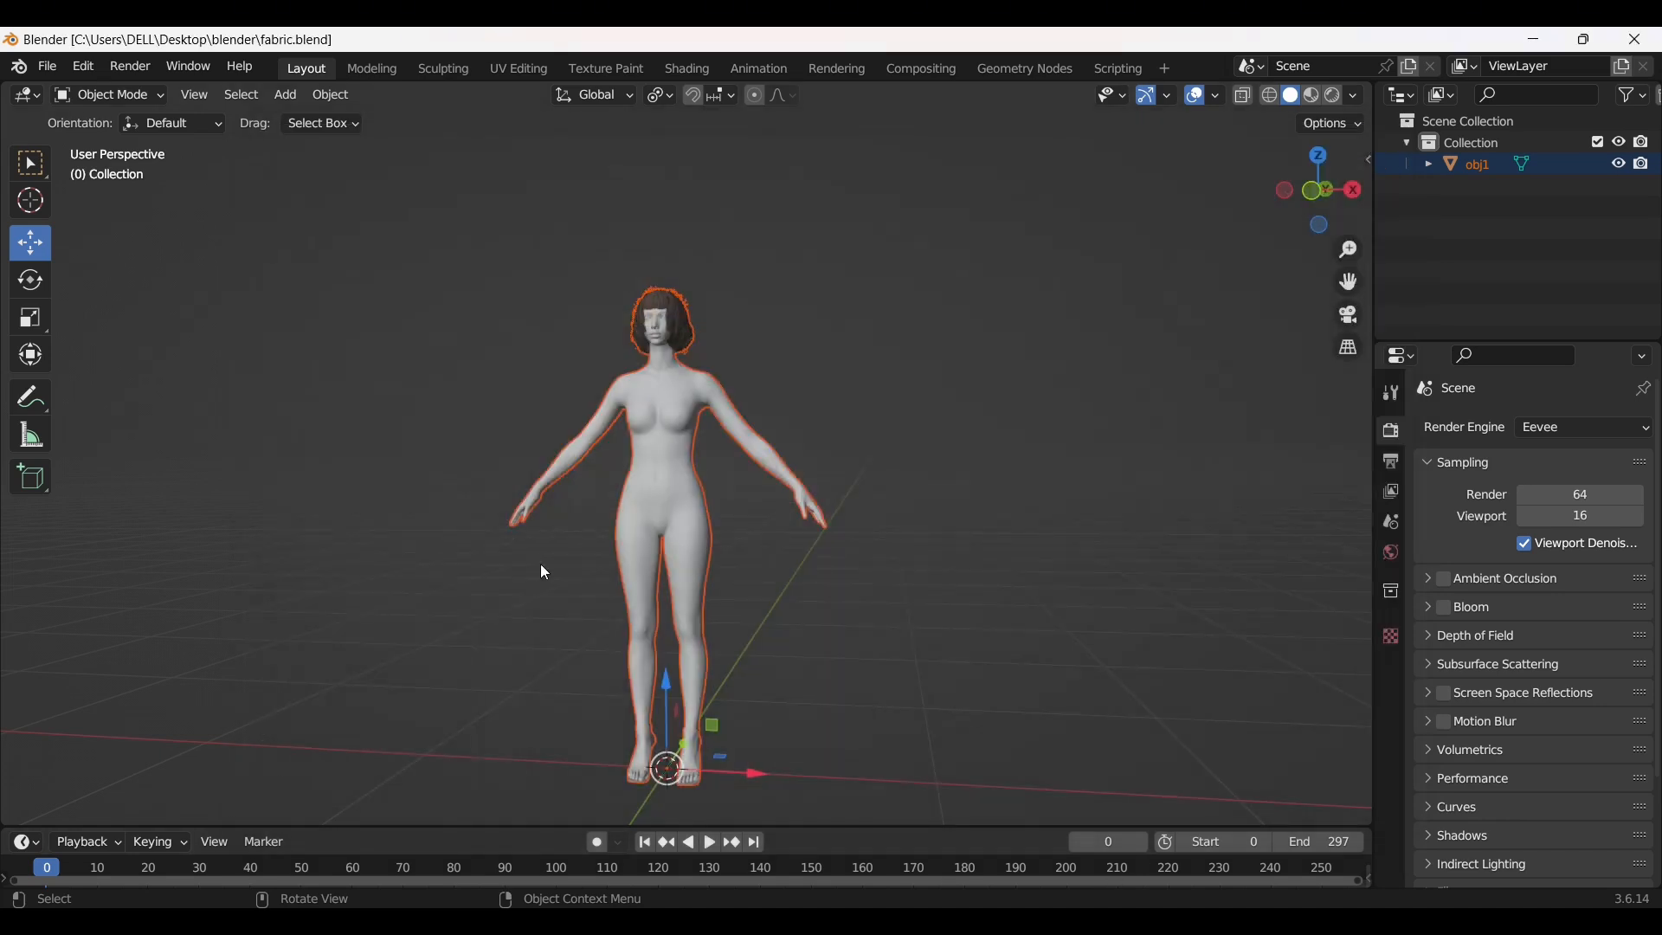
- Show the viewport in material preview and hide the original obj1 mesh so only the imported armature character is shown
click(1314, 97)
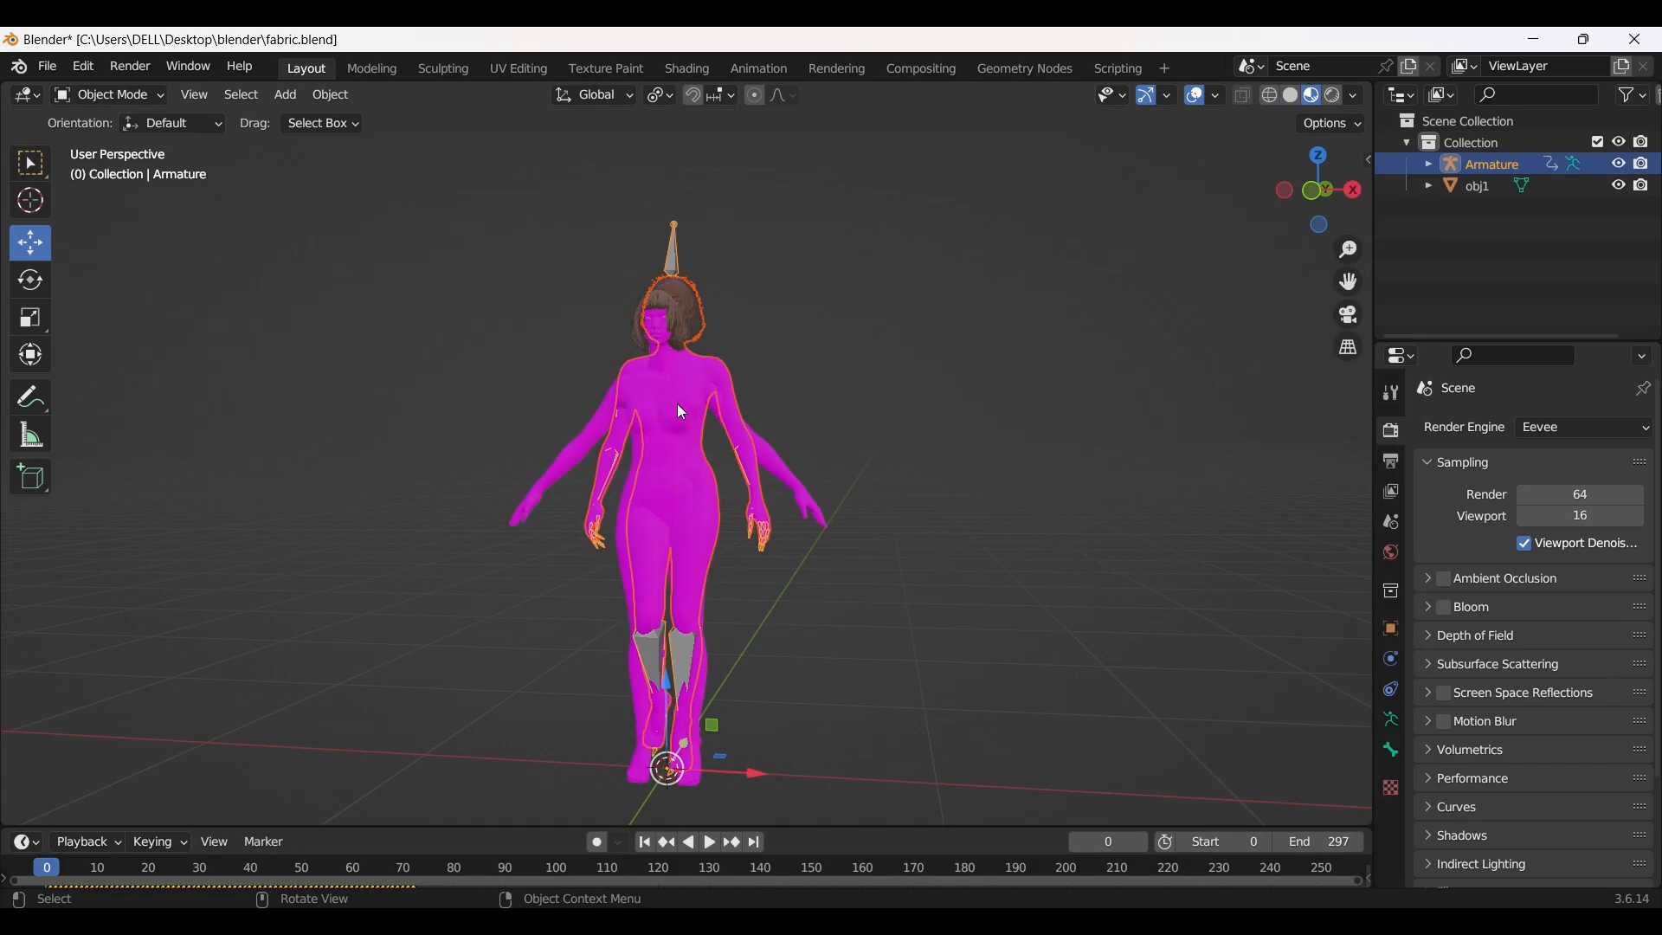
scroll(667, 358, down, 3)
scroll(667, 358, up, 5)
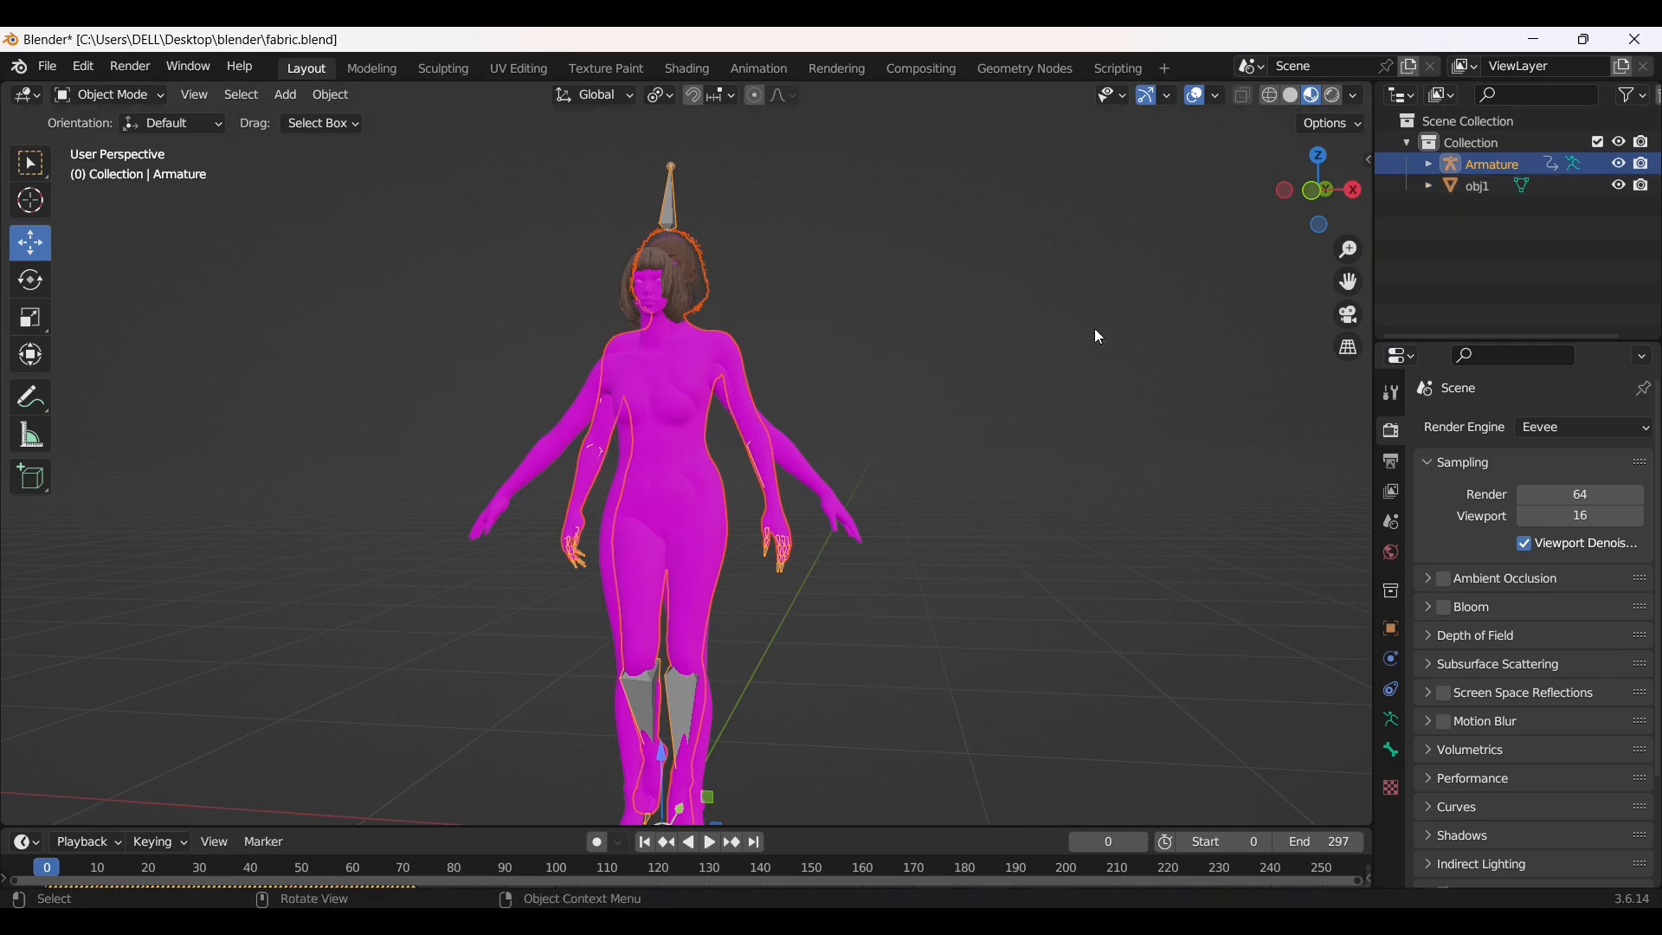
click(1618, 186)
scroll(647, 295, down, 1)
scroll(657, 303, up, 3)
middle_drag(668, 325, 664, 396)
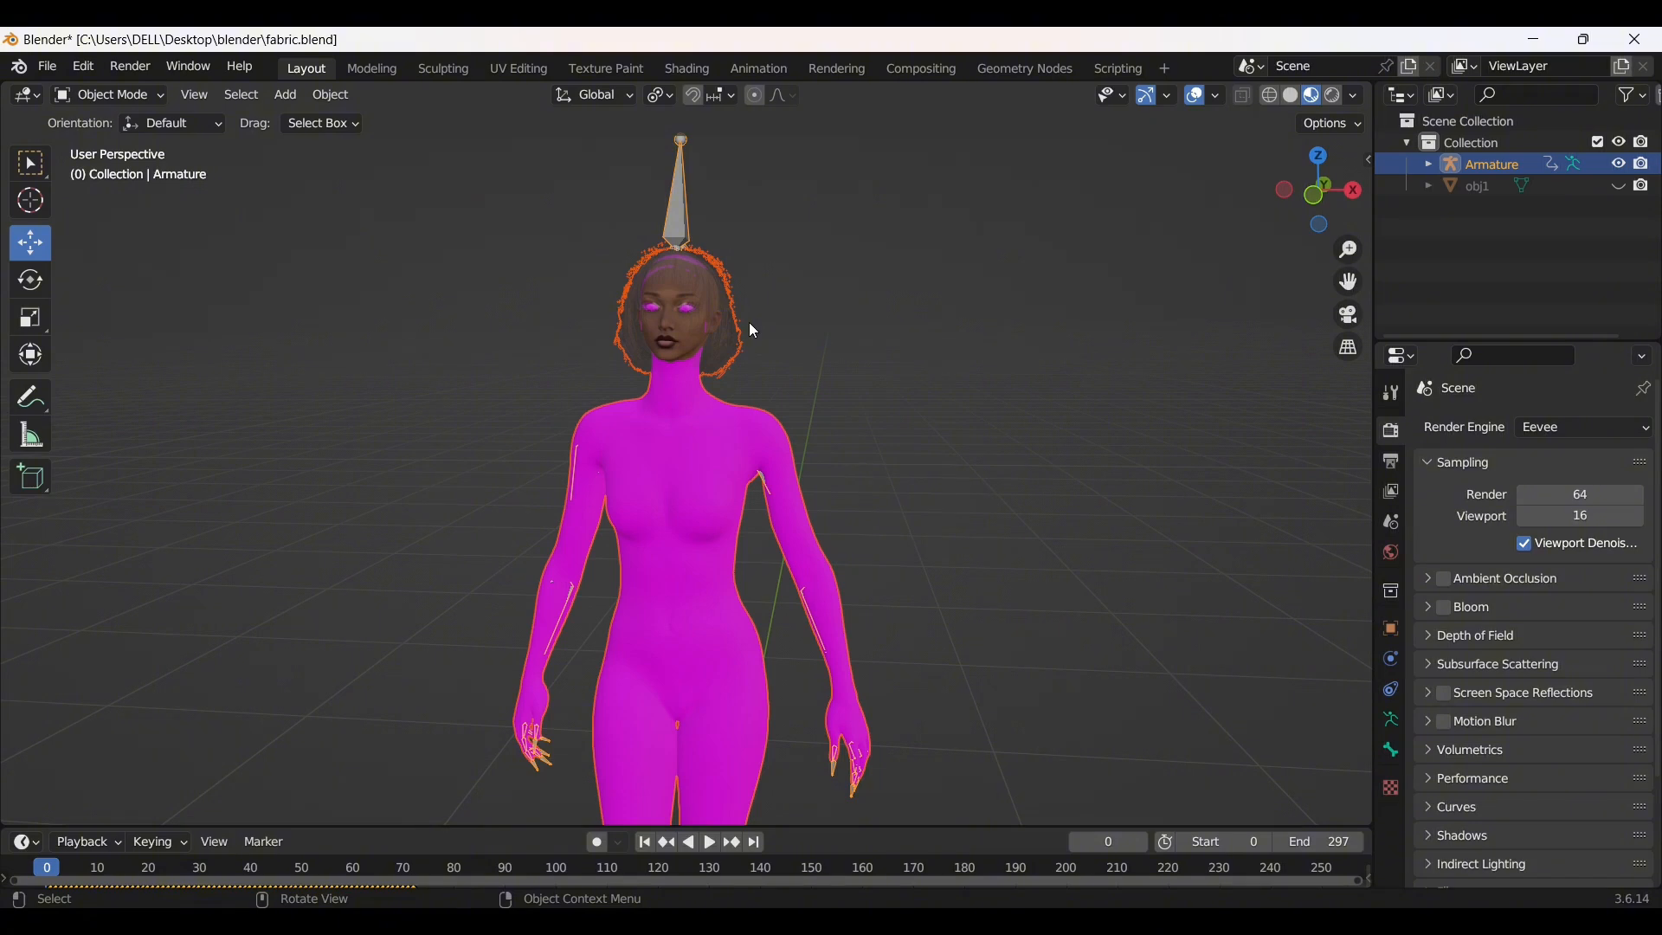
scroll(678, 409, up, 3)
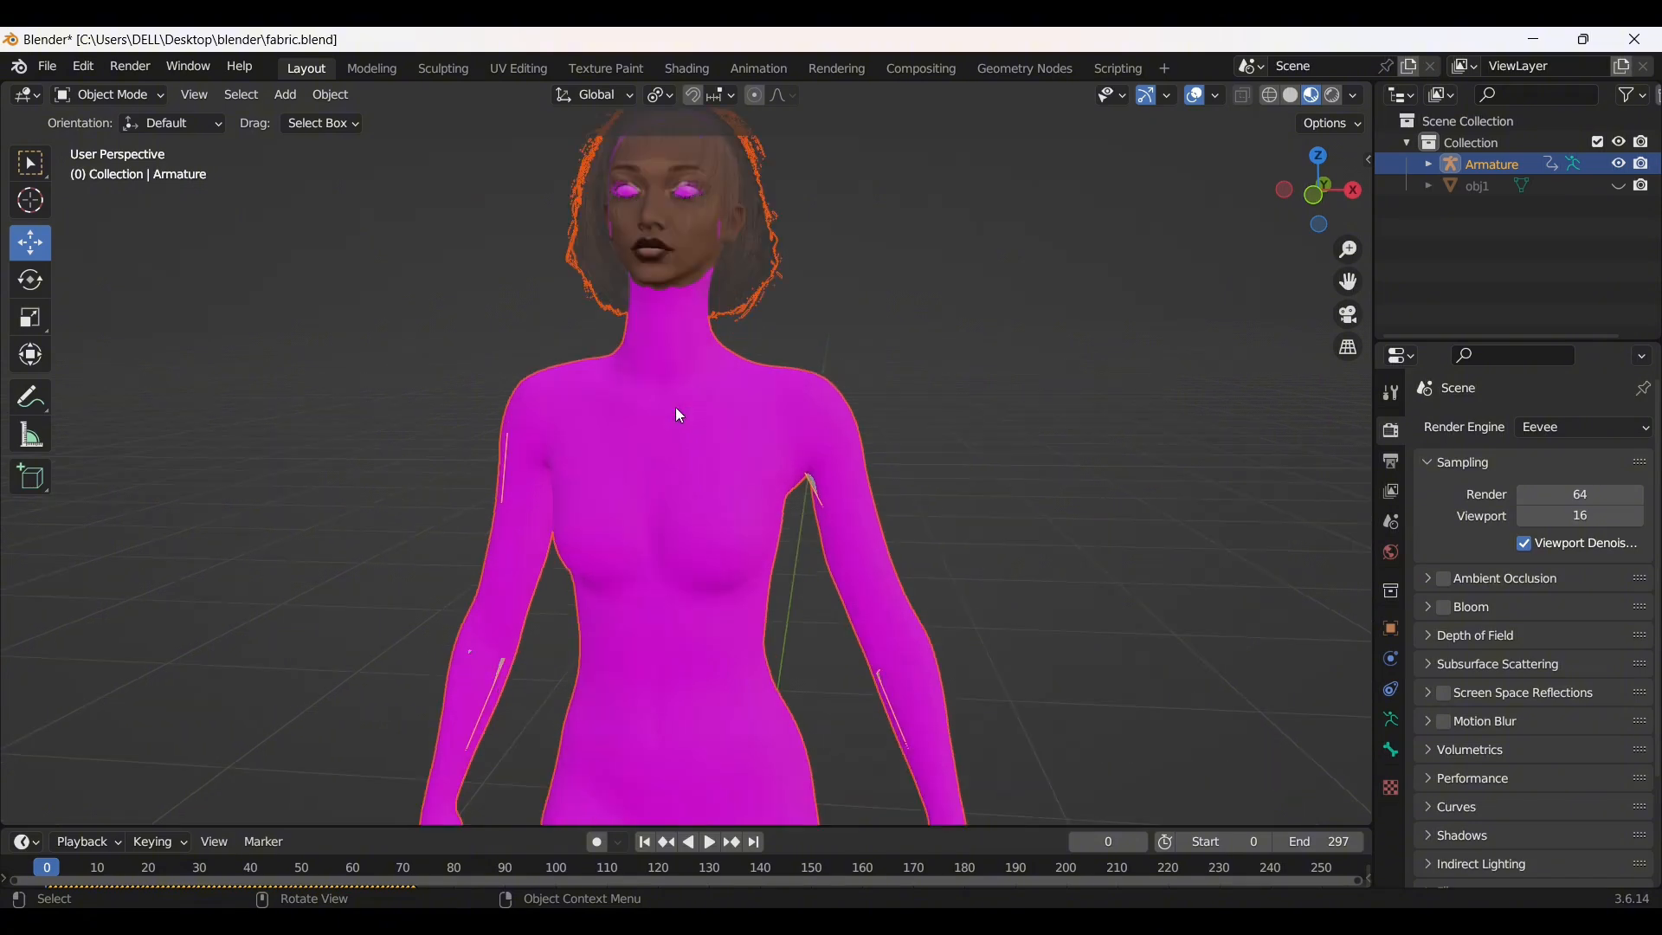
scroll(675, 406, down, 4)
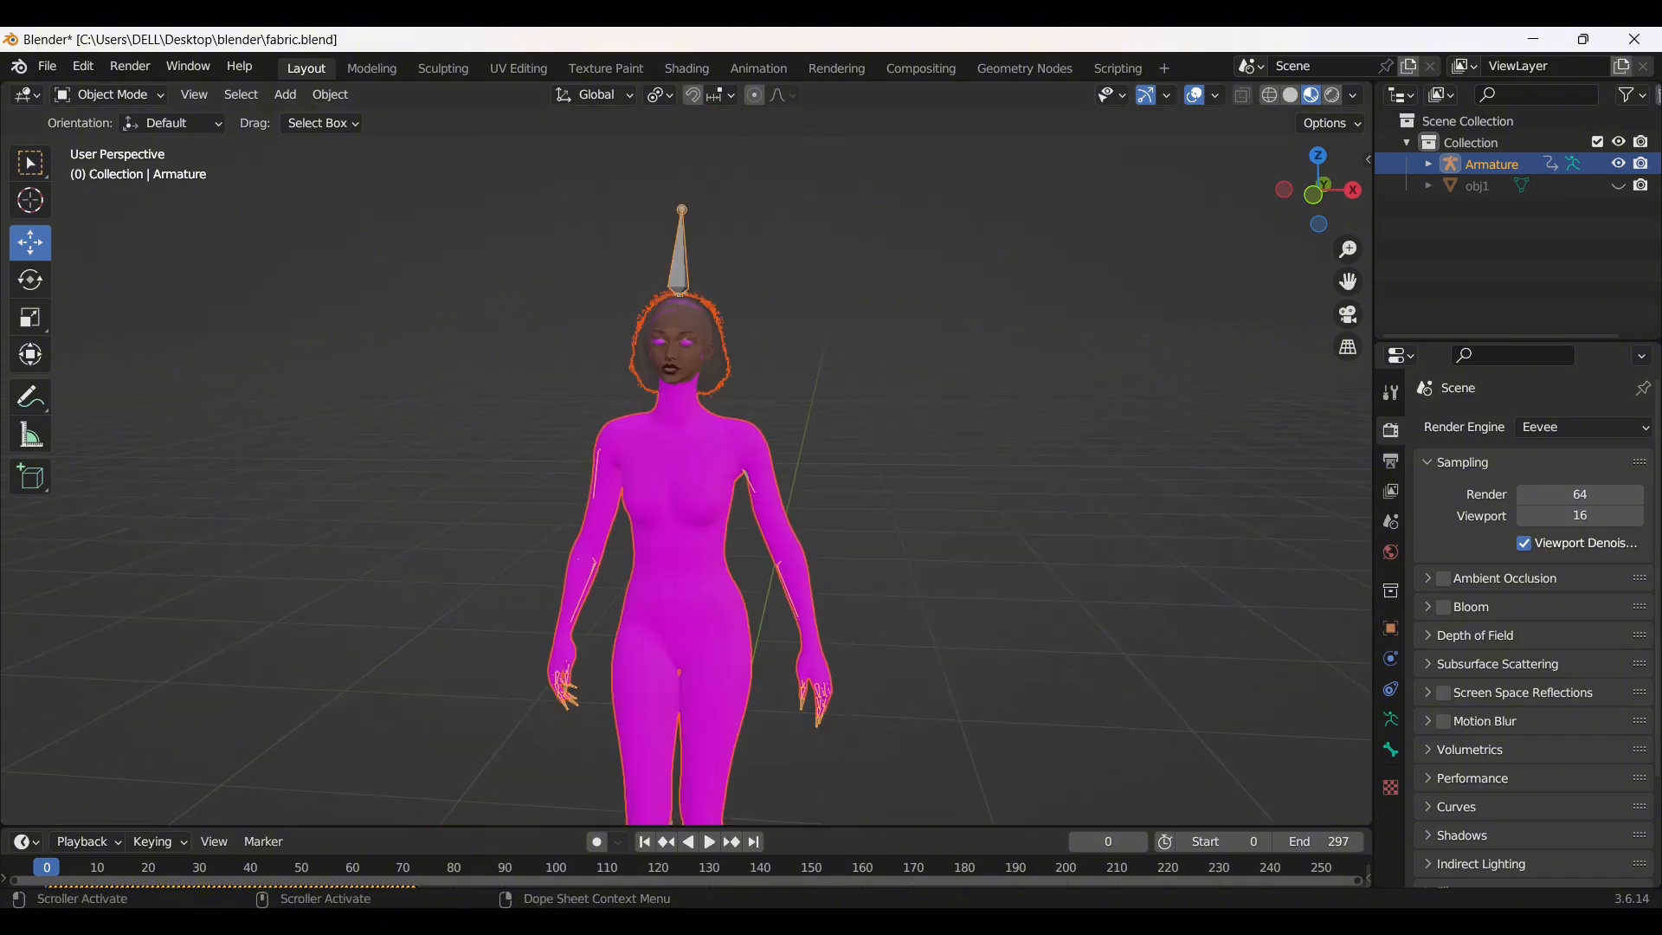
- Switch to CLO and copy the path of the avatar's 1087 texture folder from the avatar texture's file browser
mouse_move(1095, 920)
click(1095, 831)
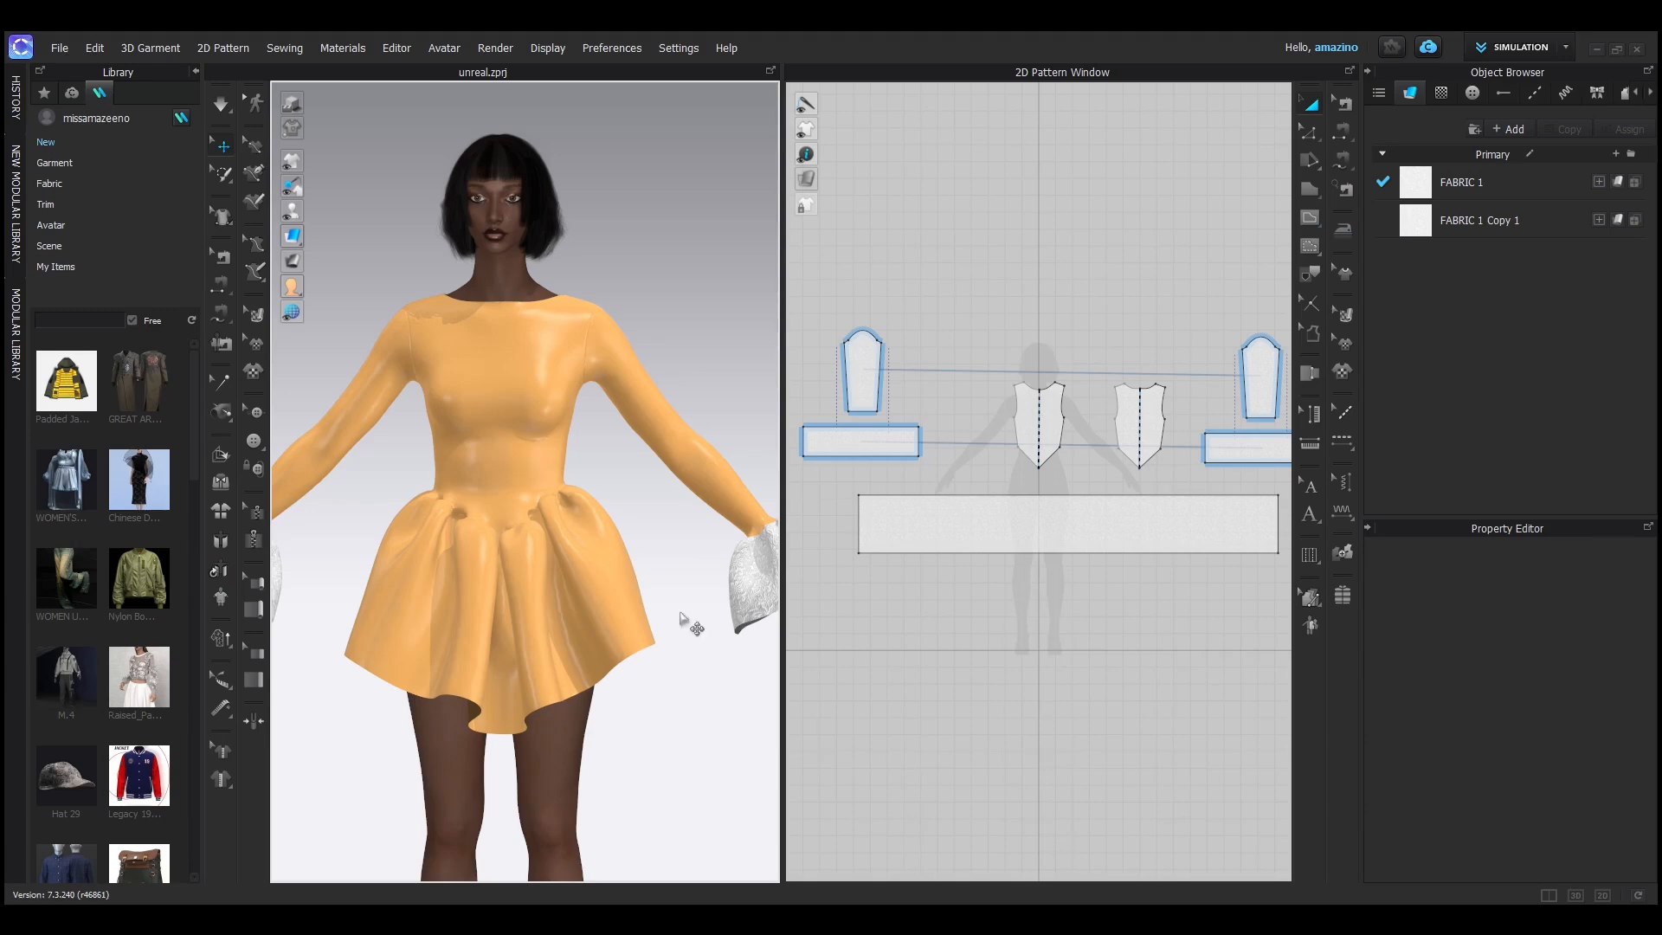
click(512, 296)
click(1591, 693)
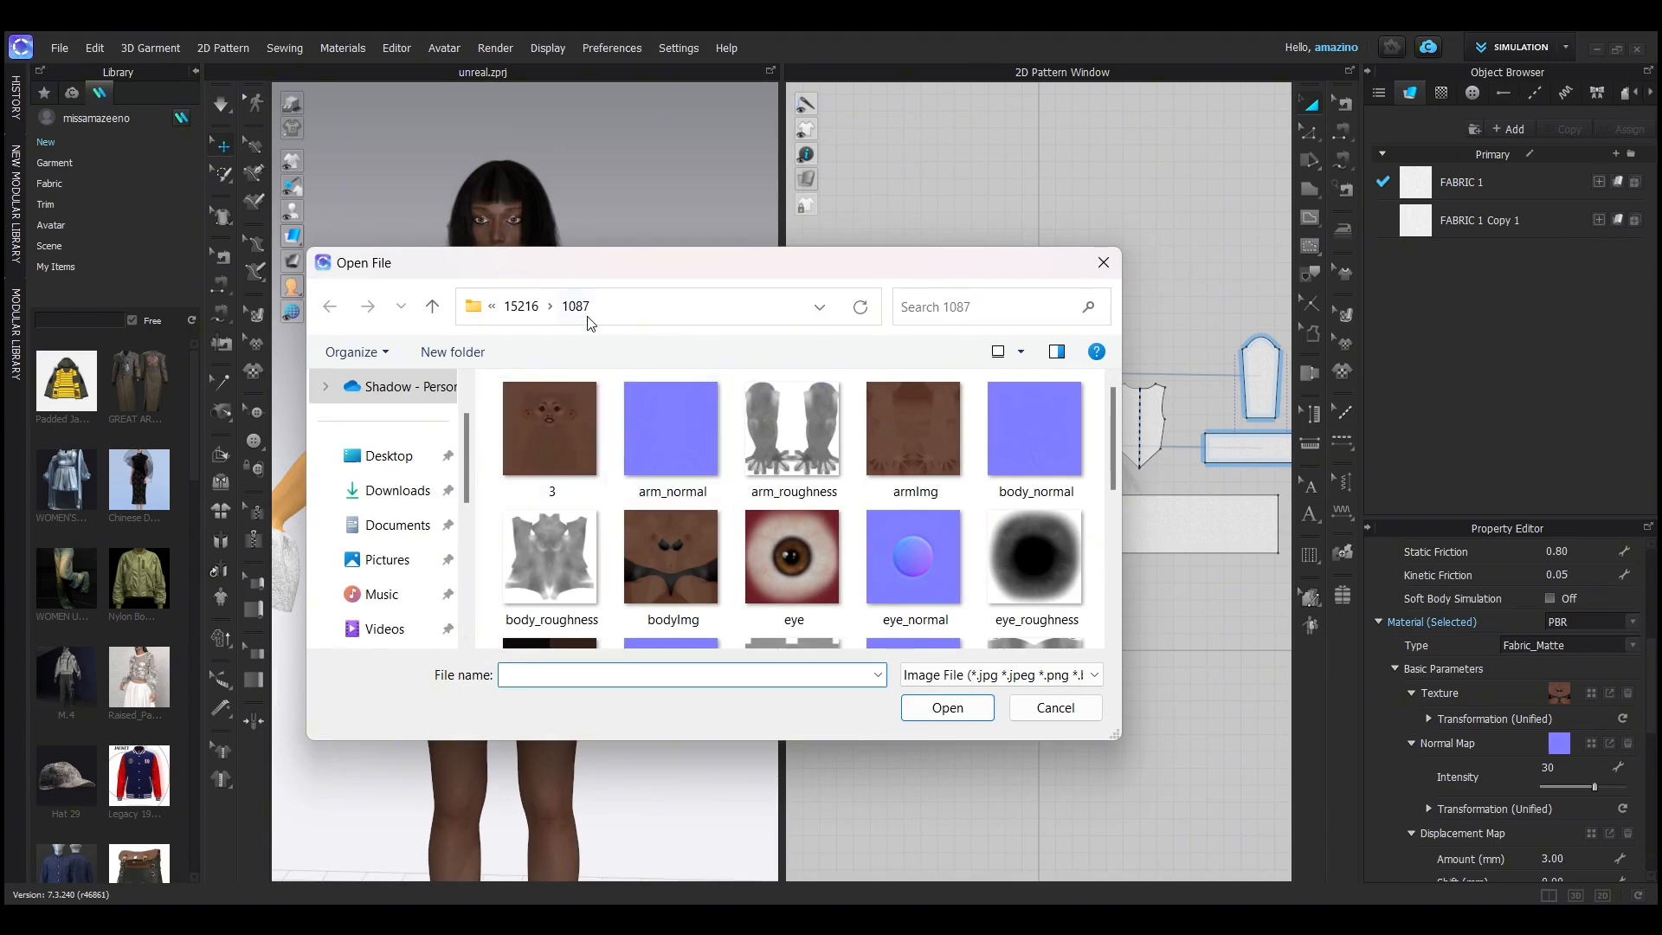
click(609, 303)
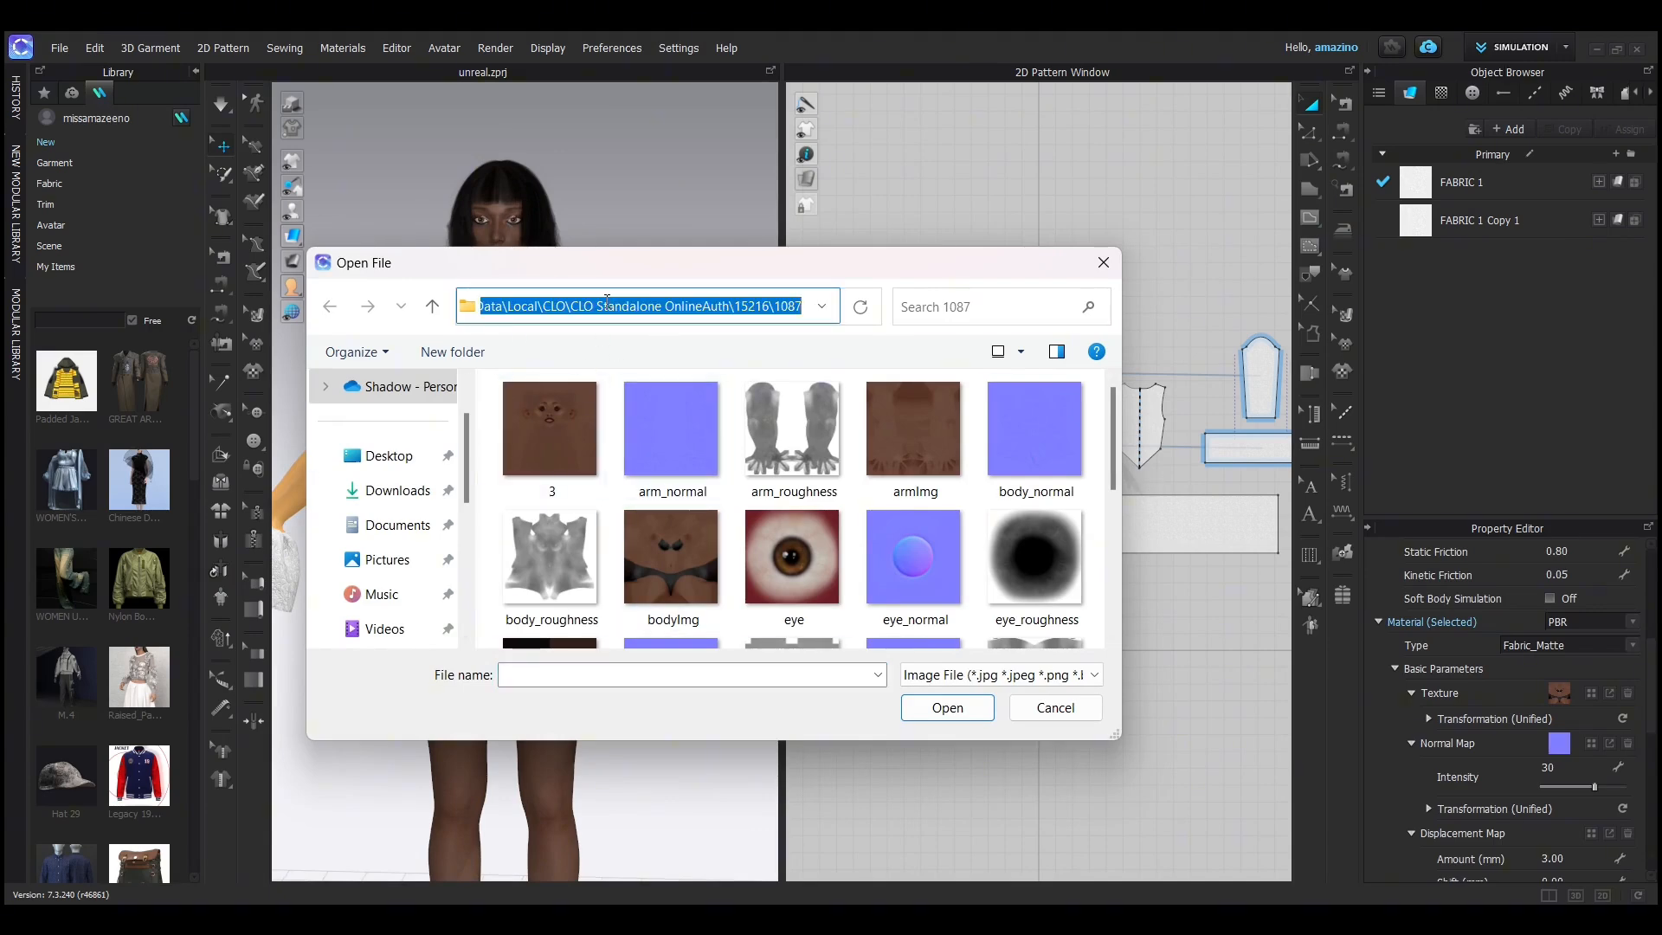
click(1104, 262)
- Back in Blender, find the missing texture files using the copied path of CLO's 1087 folder
click(874, 822)
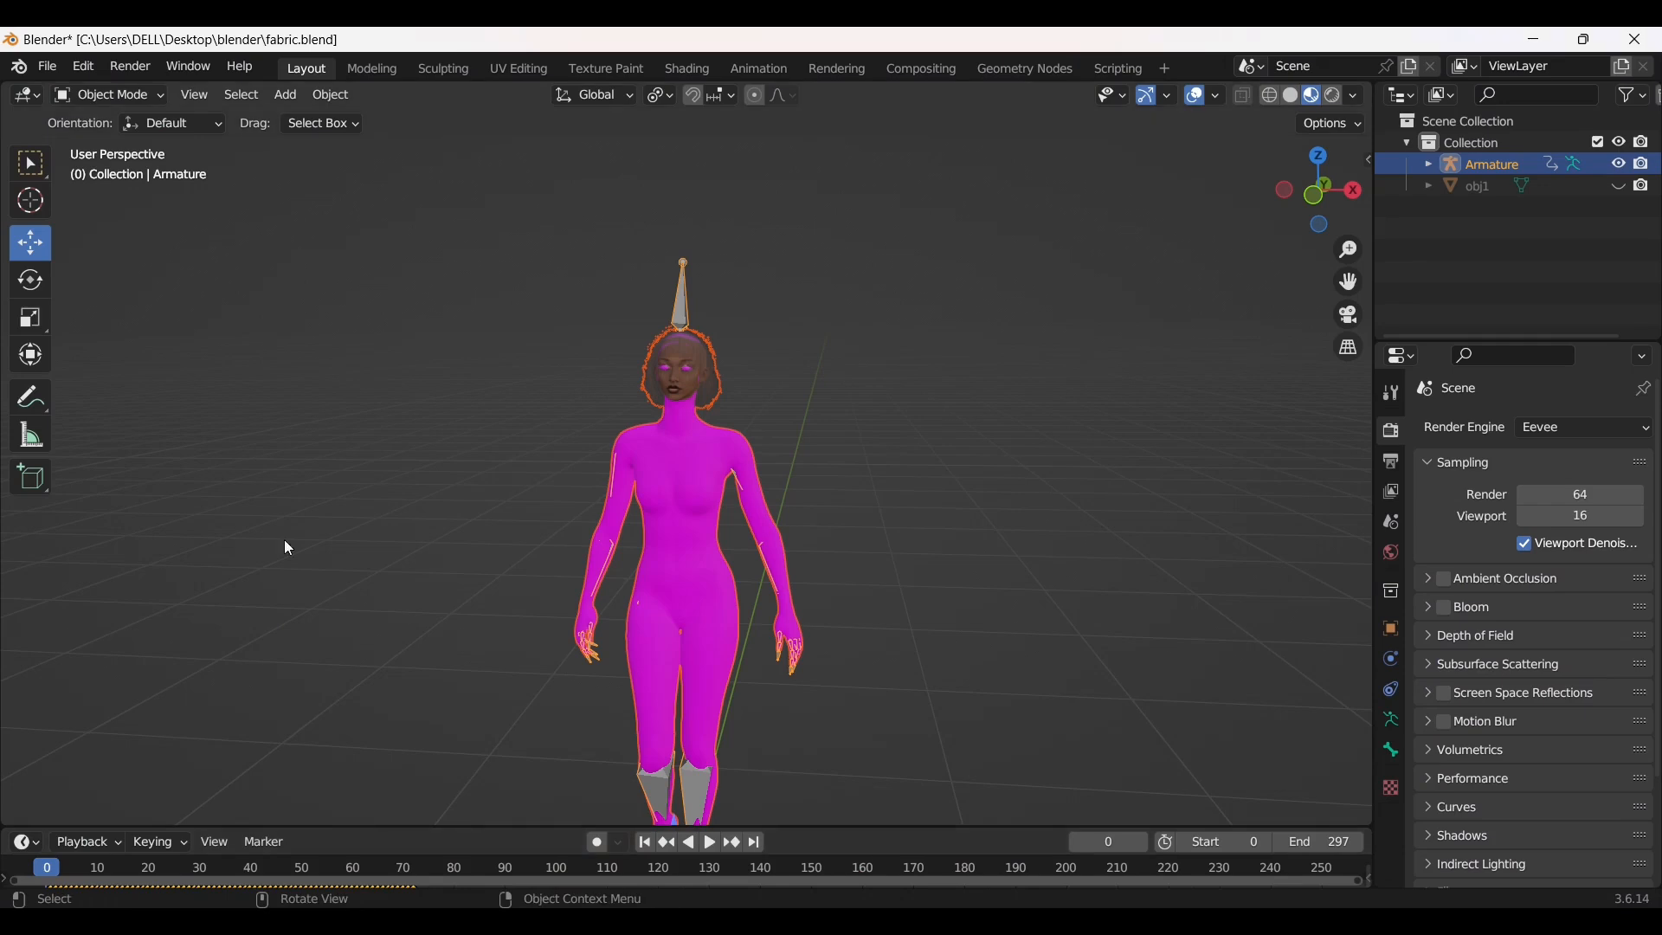
mouse_move(165, 406)
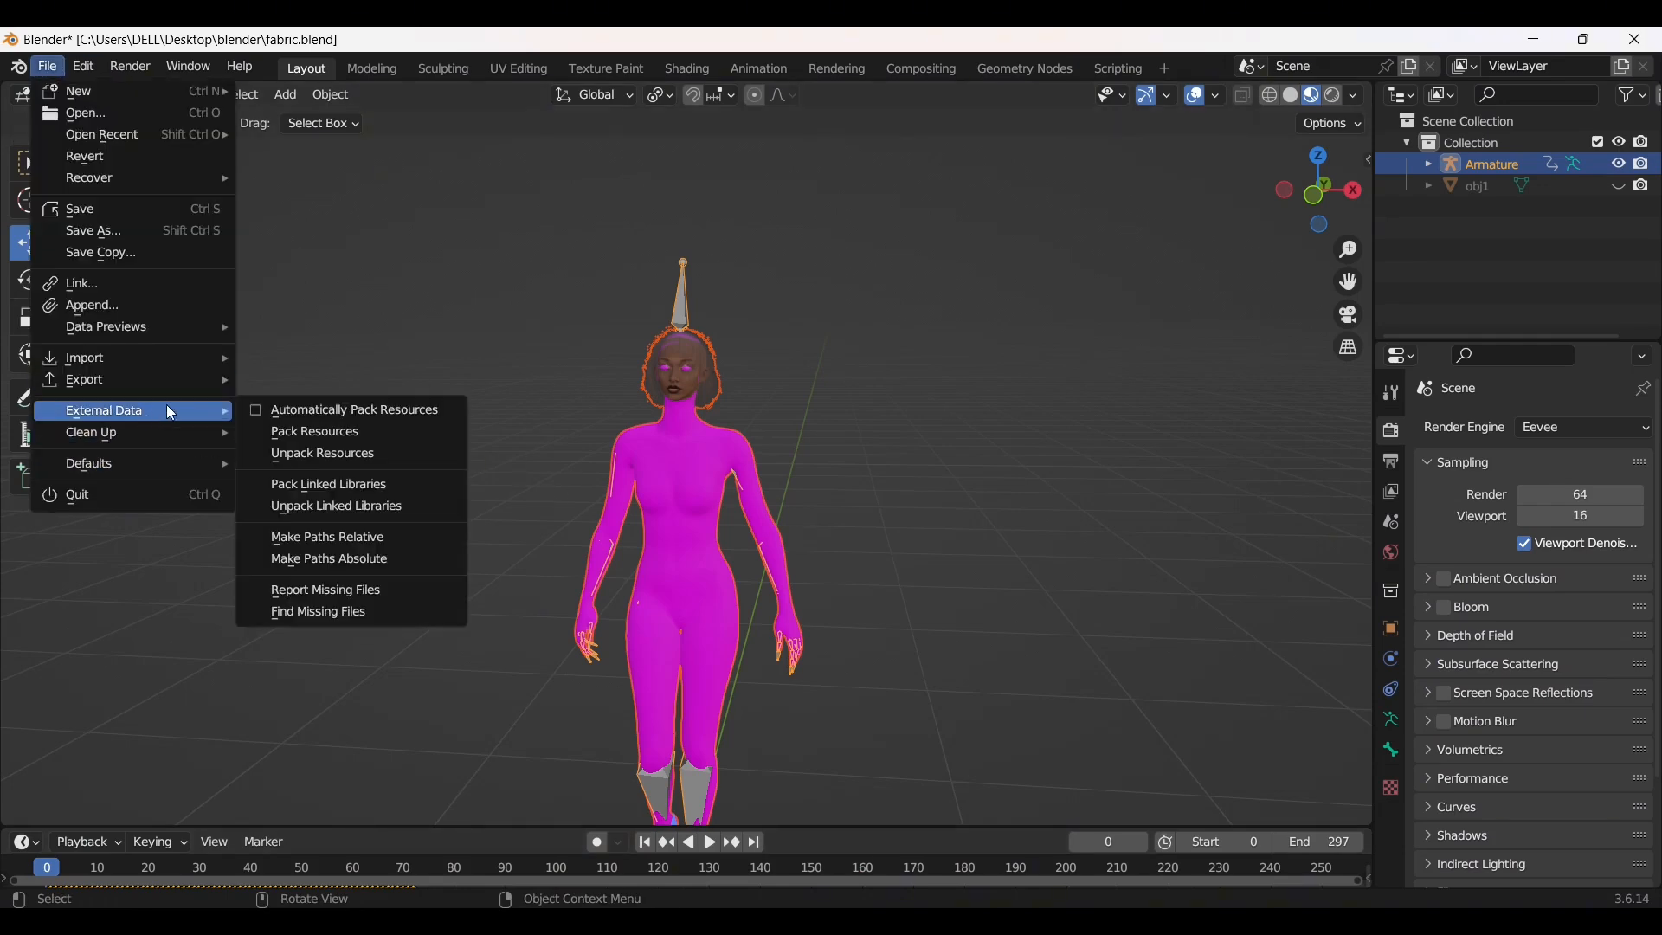
click(347, 612)
click(900, 178)
key(ctrl+v)
key(Return)
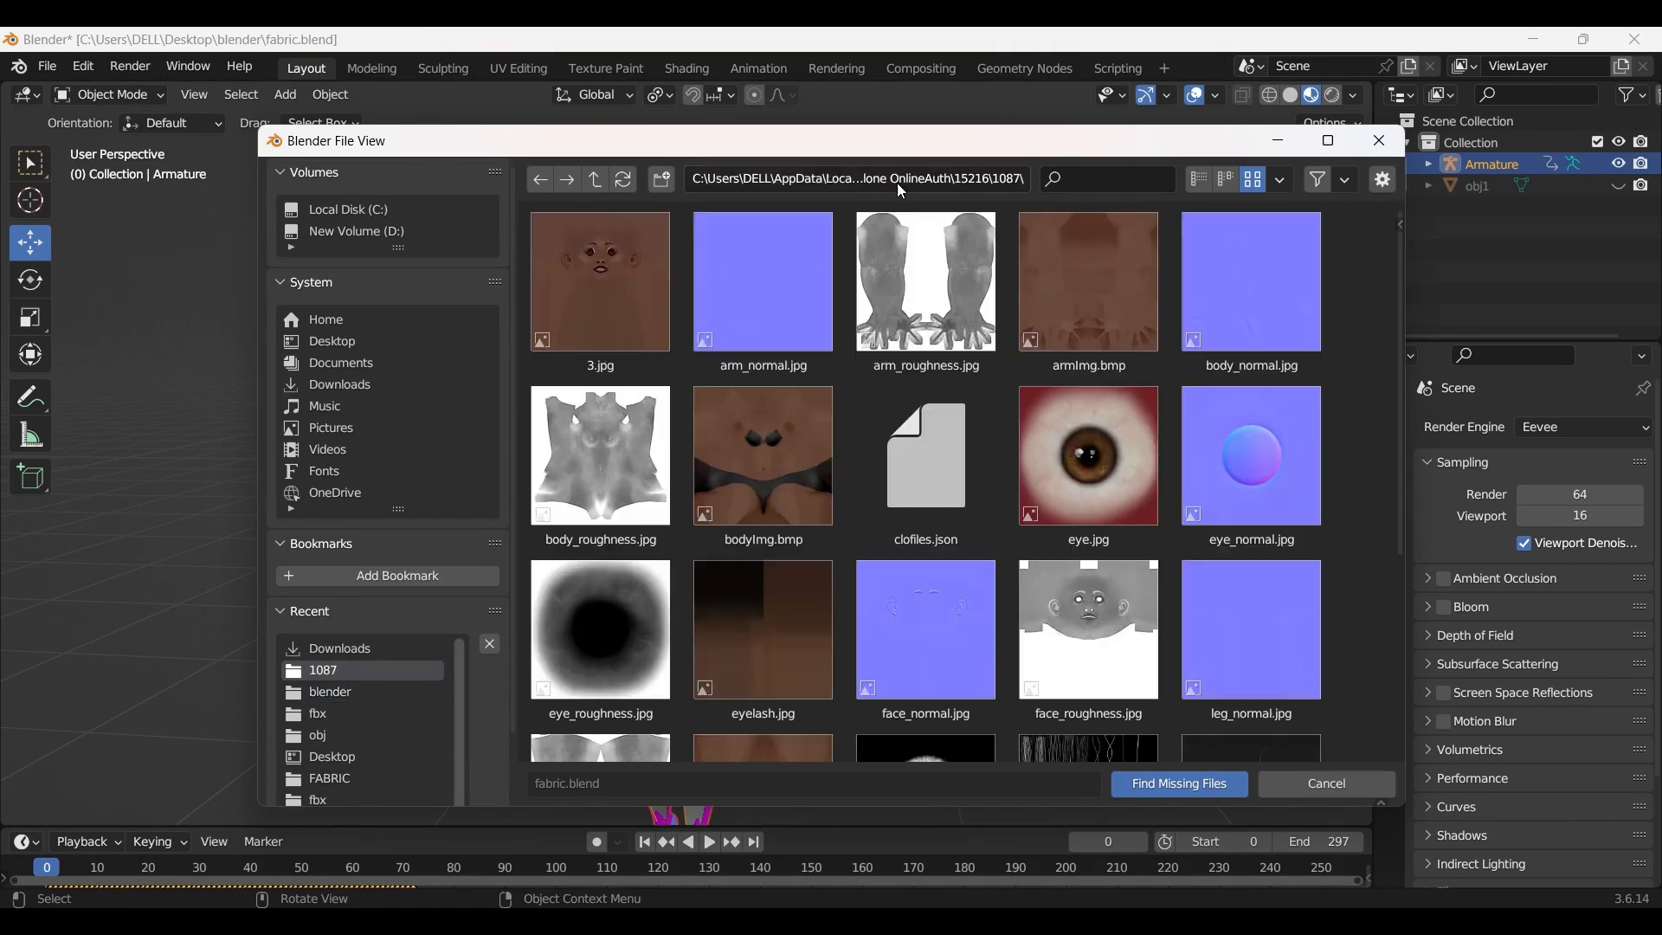
click(1172, 786)
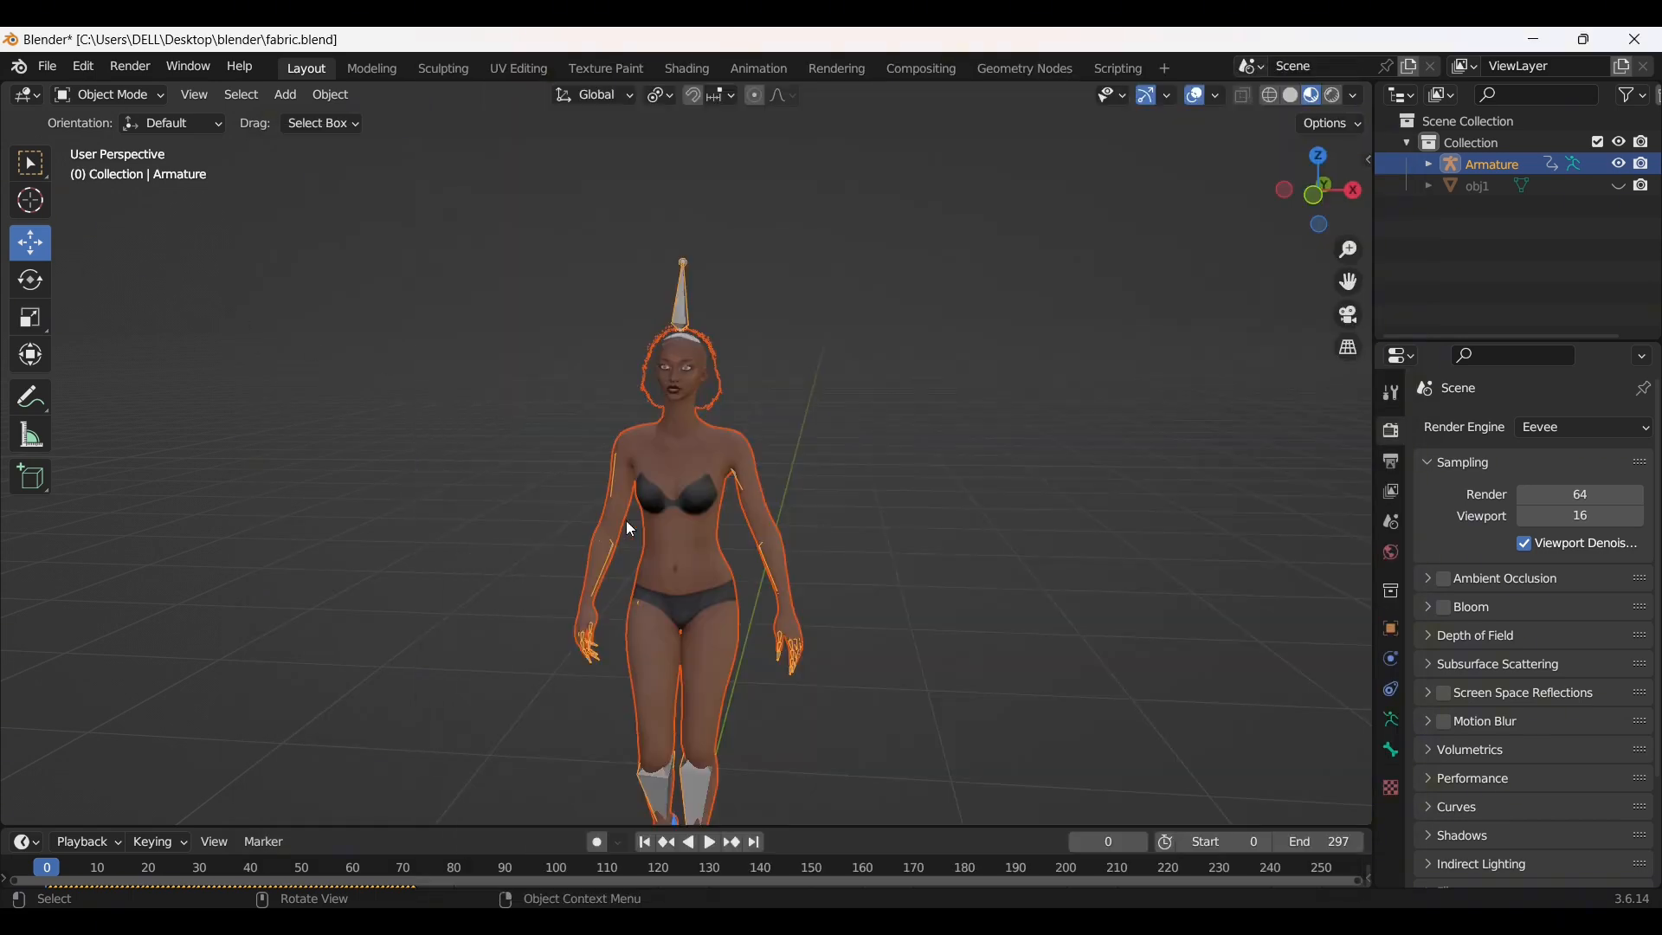
- Show the character in rendered shading and set the render engine to Cycles
scroll(699, 403, up, 1)
click(782, 322)
click(1331, 100)
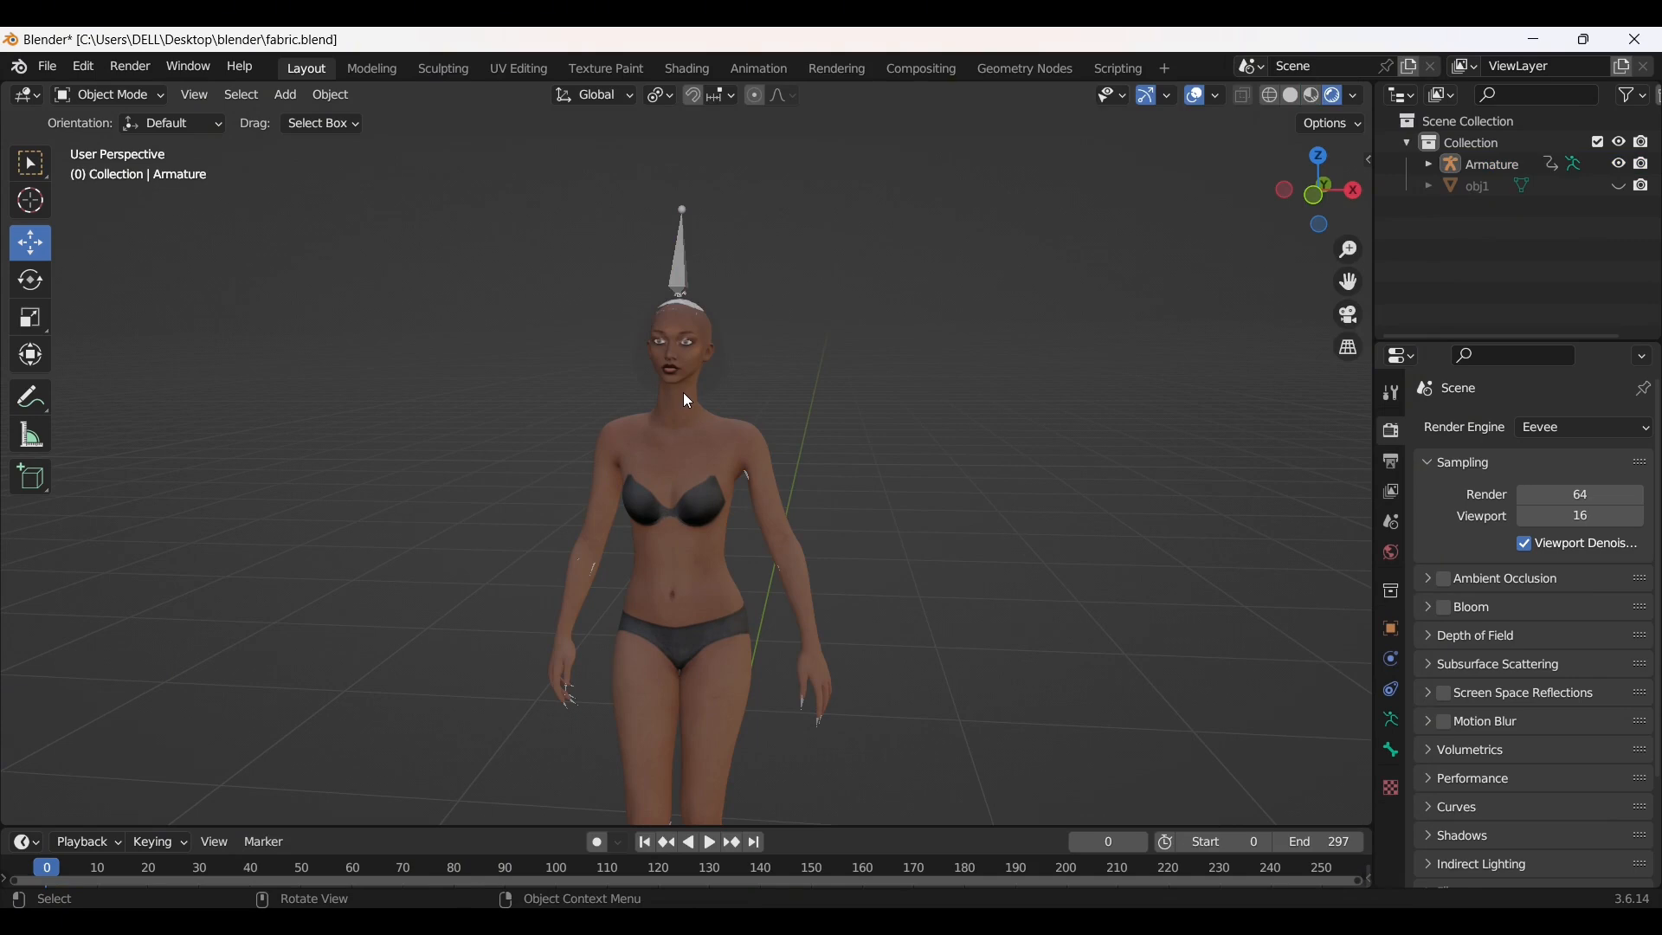
click(1601, 427)
click(1548, 499)
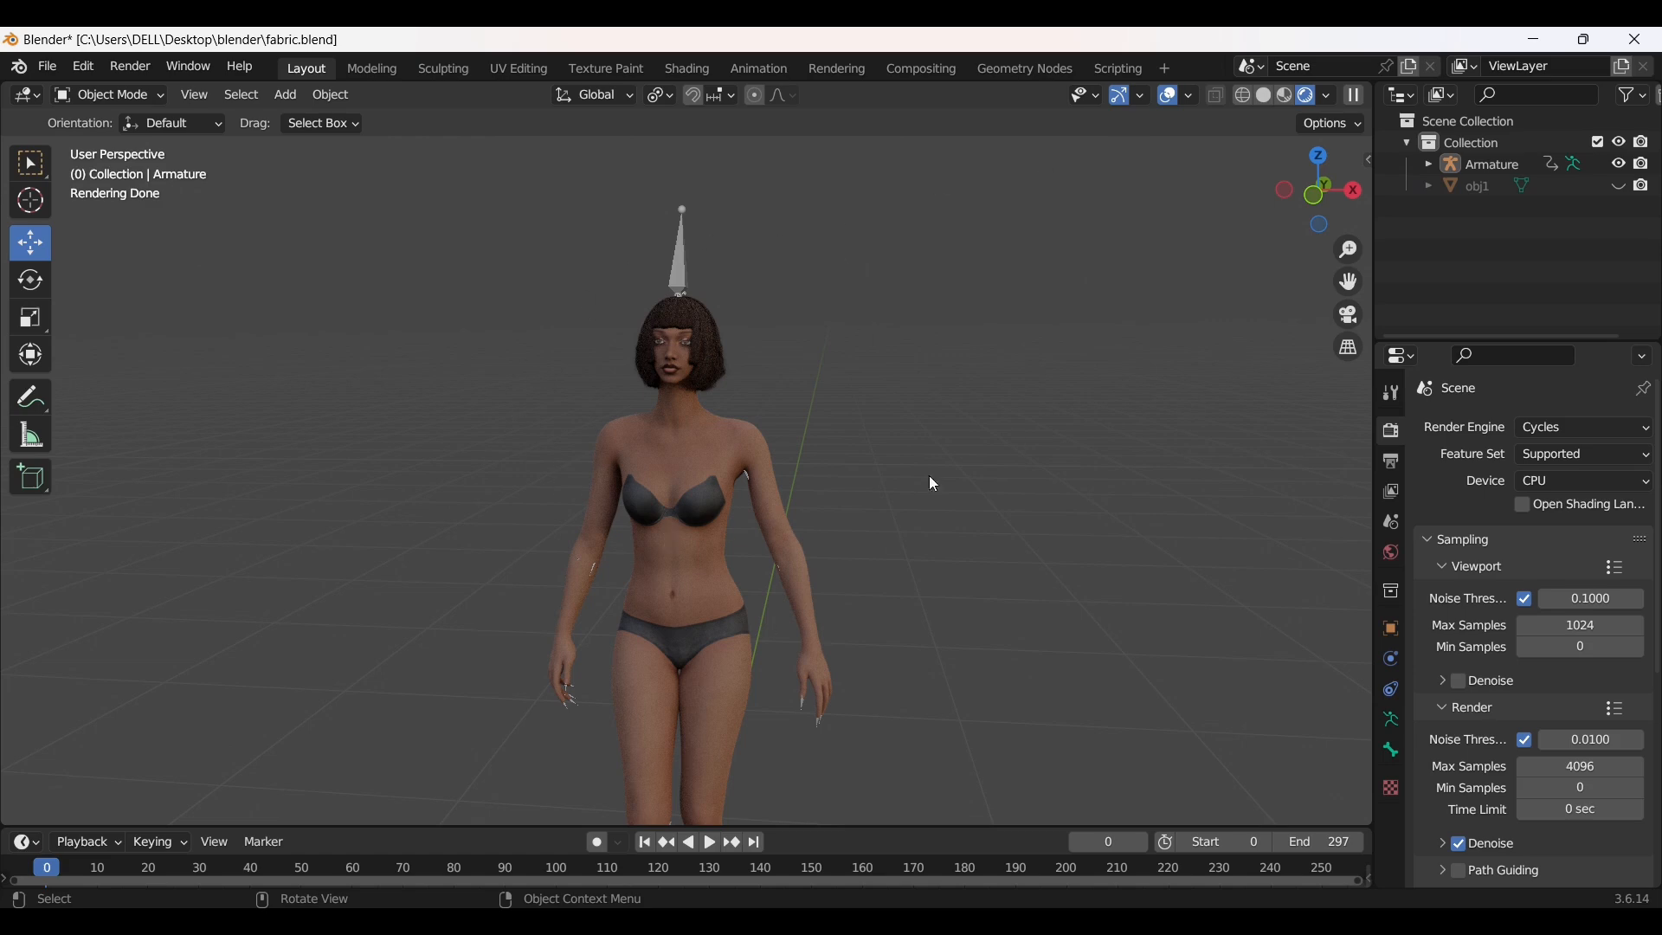
- Return the viewport to solid shading and show the armature's keyframes in an enlarged timeline
click(1263, 96)
scroll(630, 511, down, 2)
drag(542, 825, 546, 704)
click(684, 313)
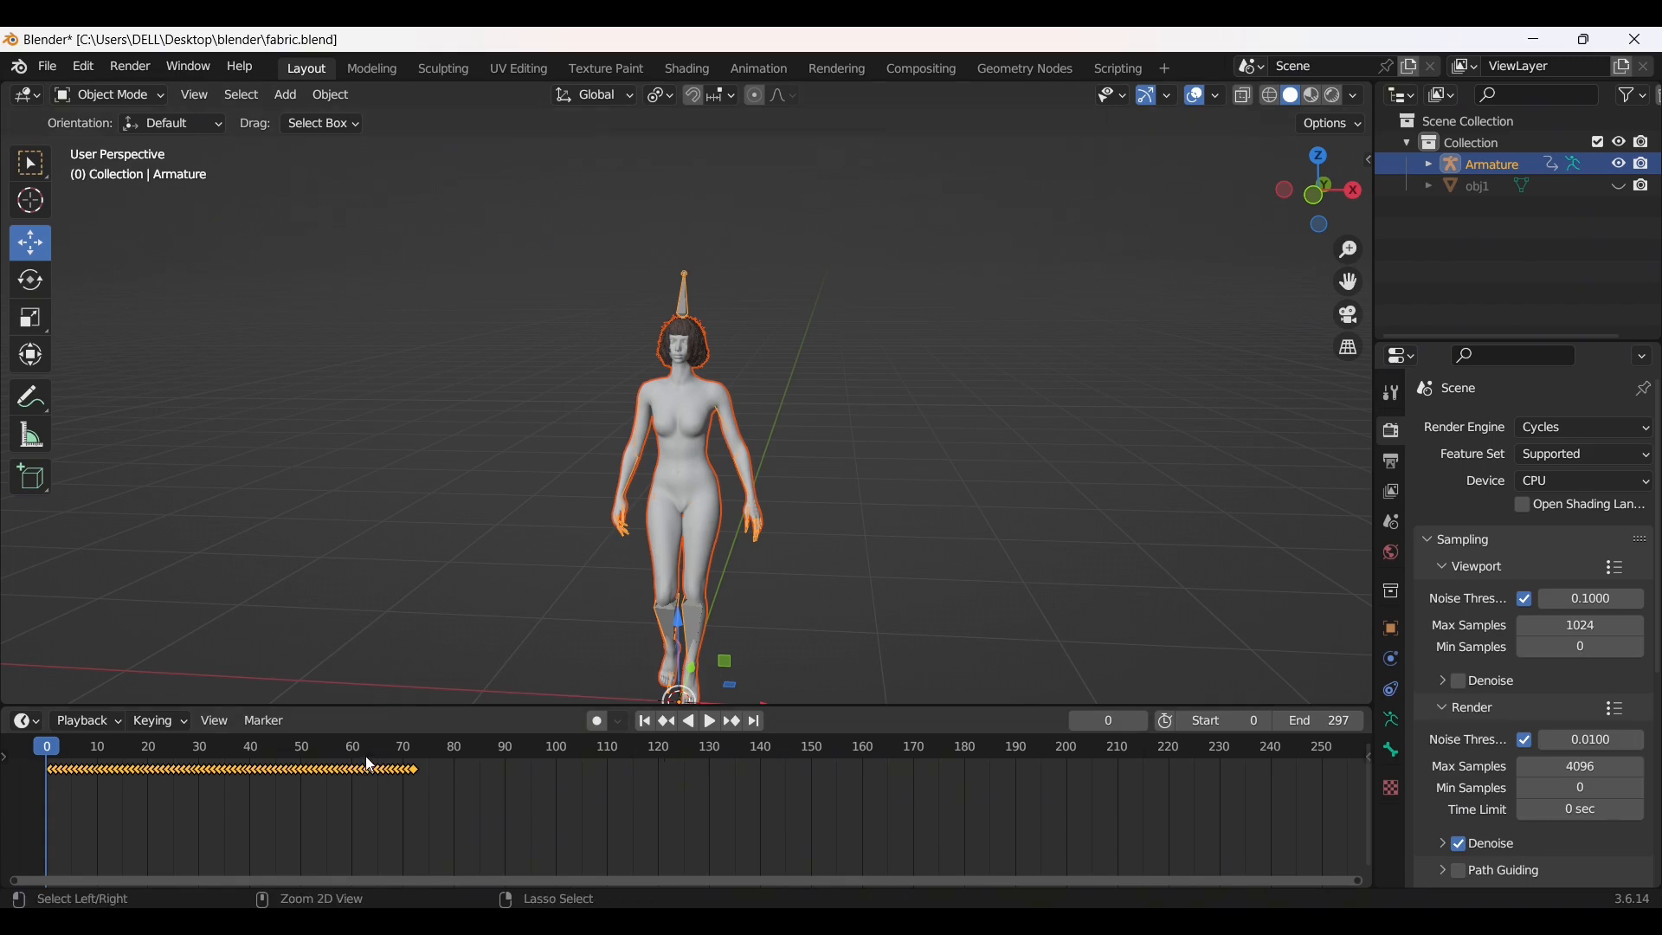
- Duplicate all walk keyframes and place the copy directly after the originals, ending at about frame 144
key(ctrl+v)
key(ctrl+z)
drag(465, 775, 50, 759)
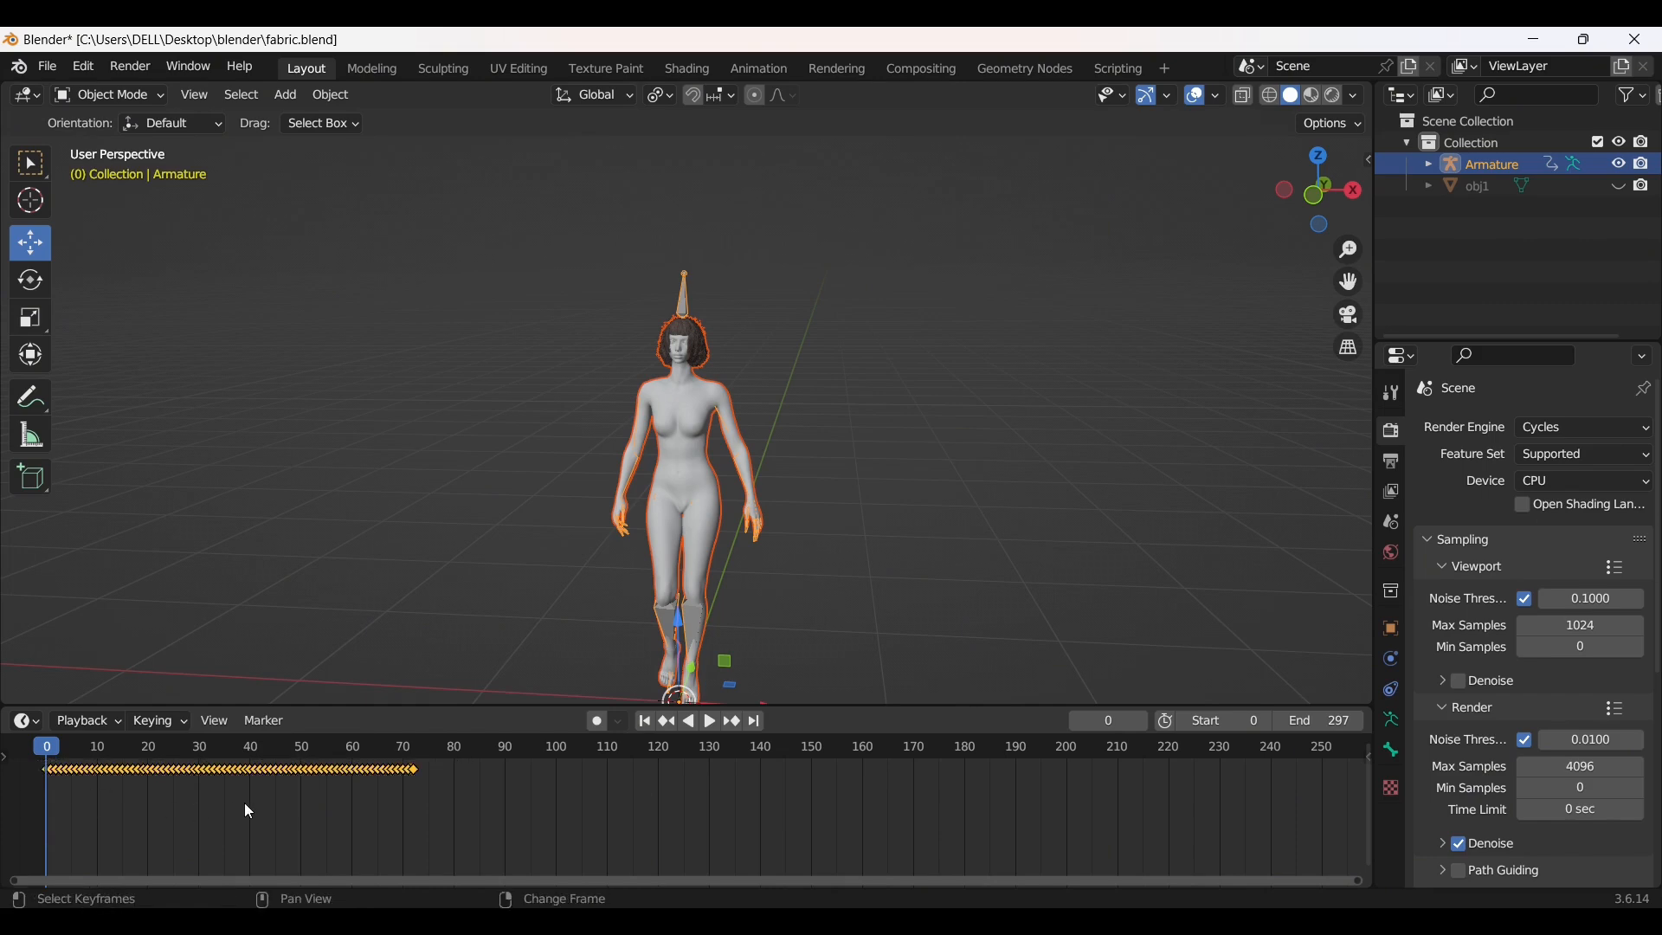
key(g)
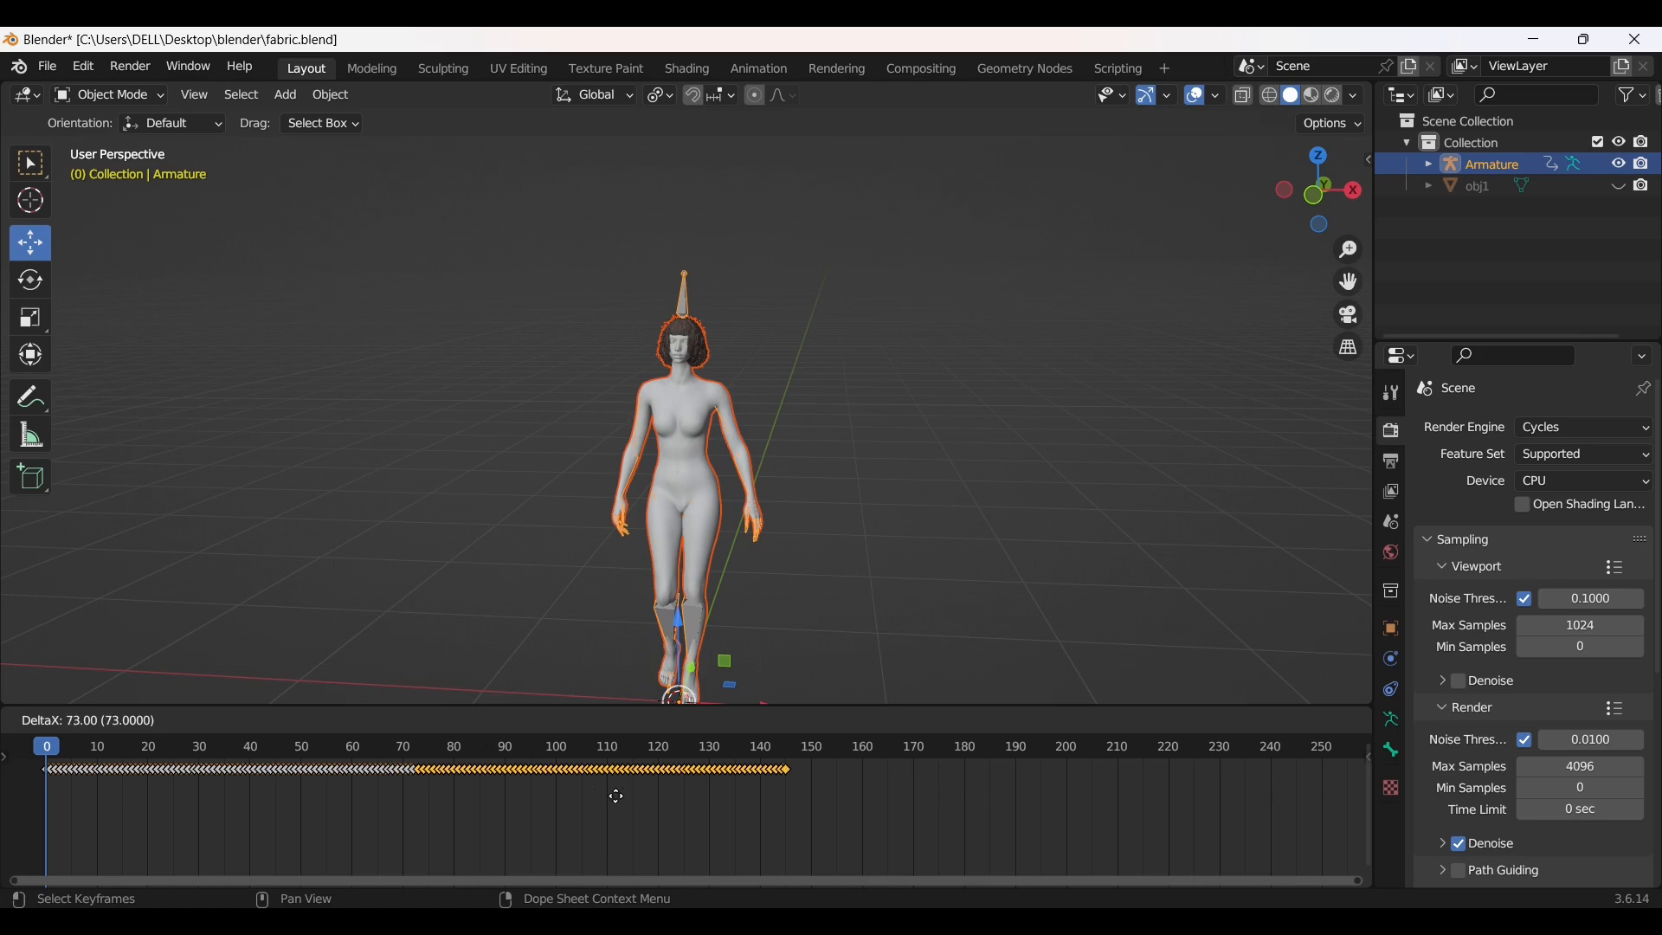
click(617, 796)
- Move all the walk keyframes 30 frames later in the timeline
key(a)
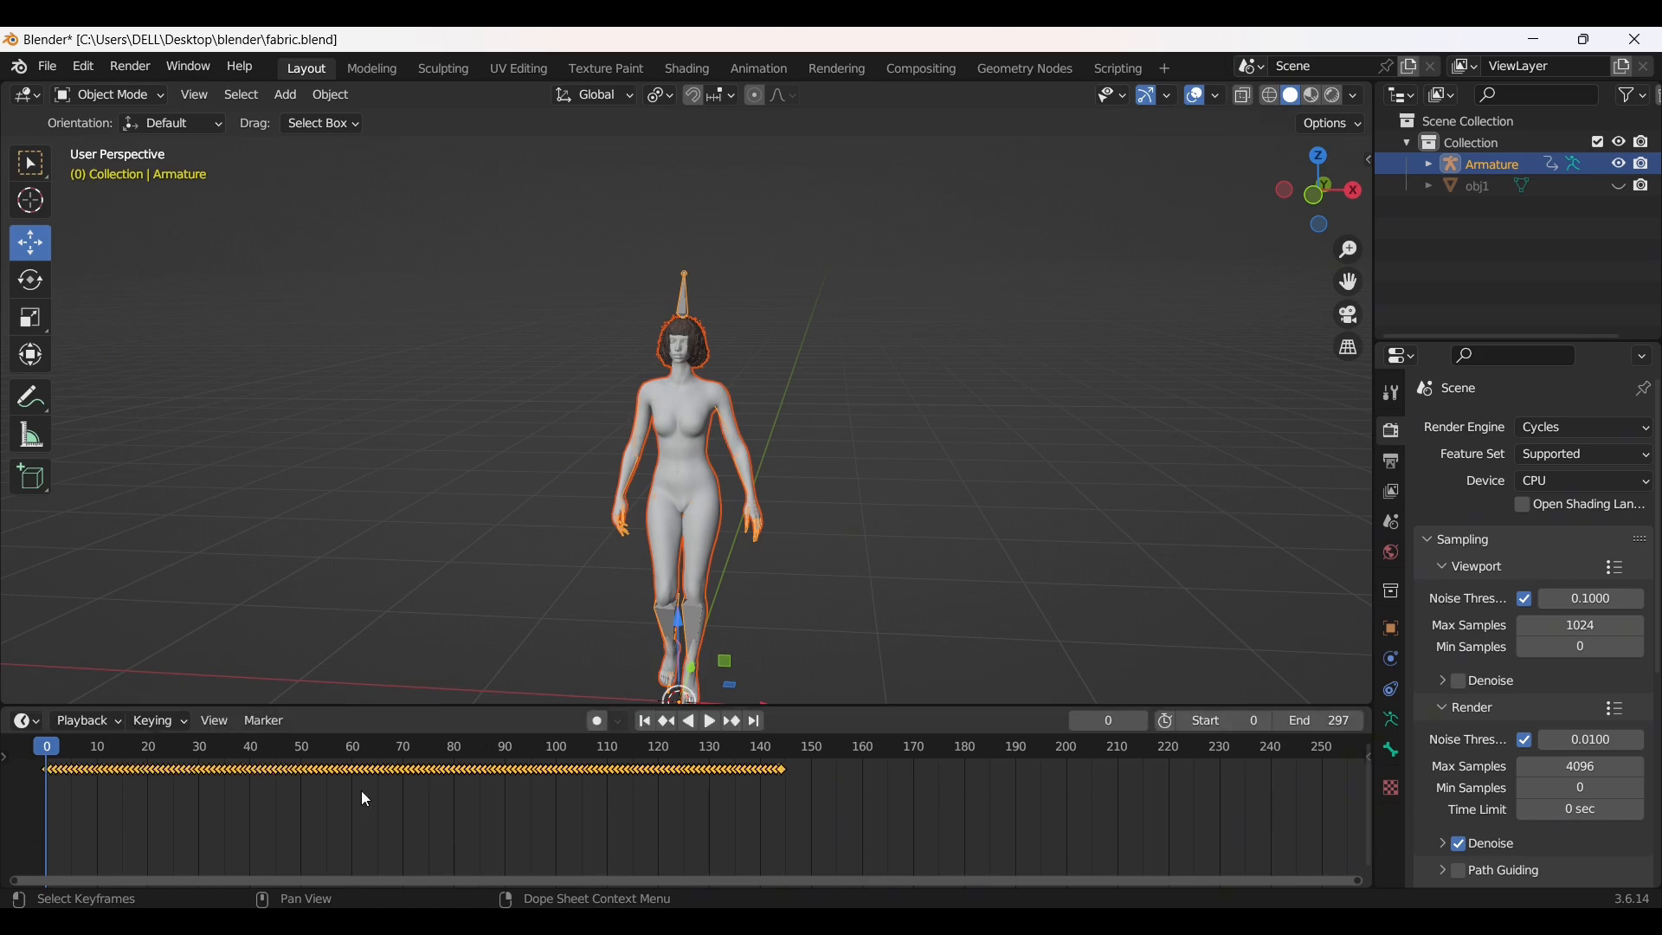
key(g)
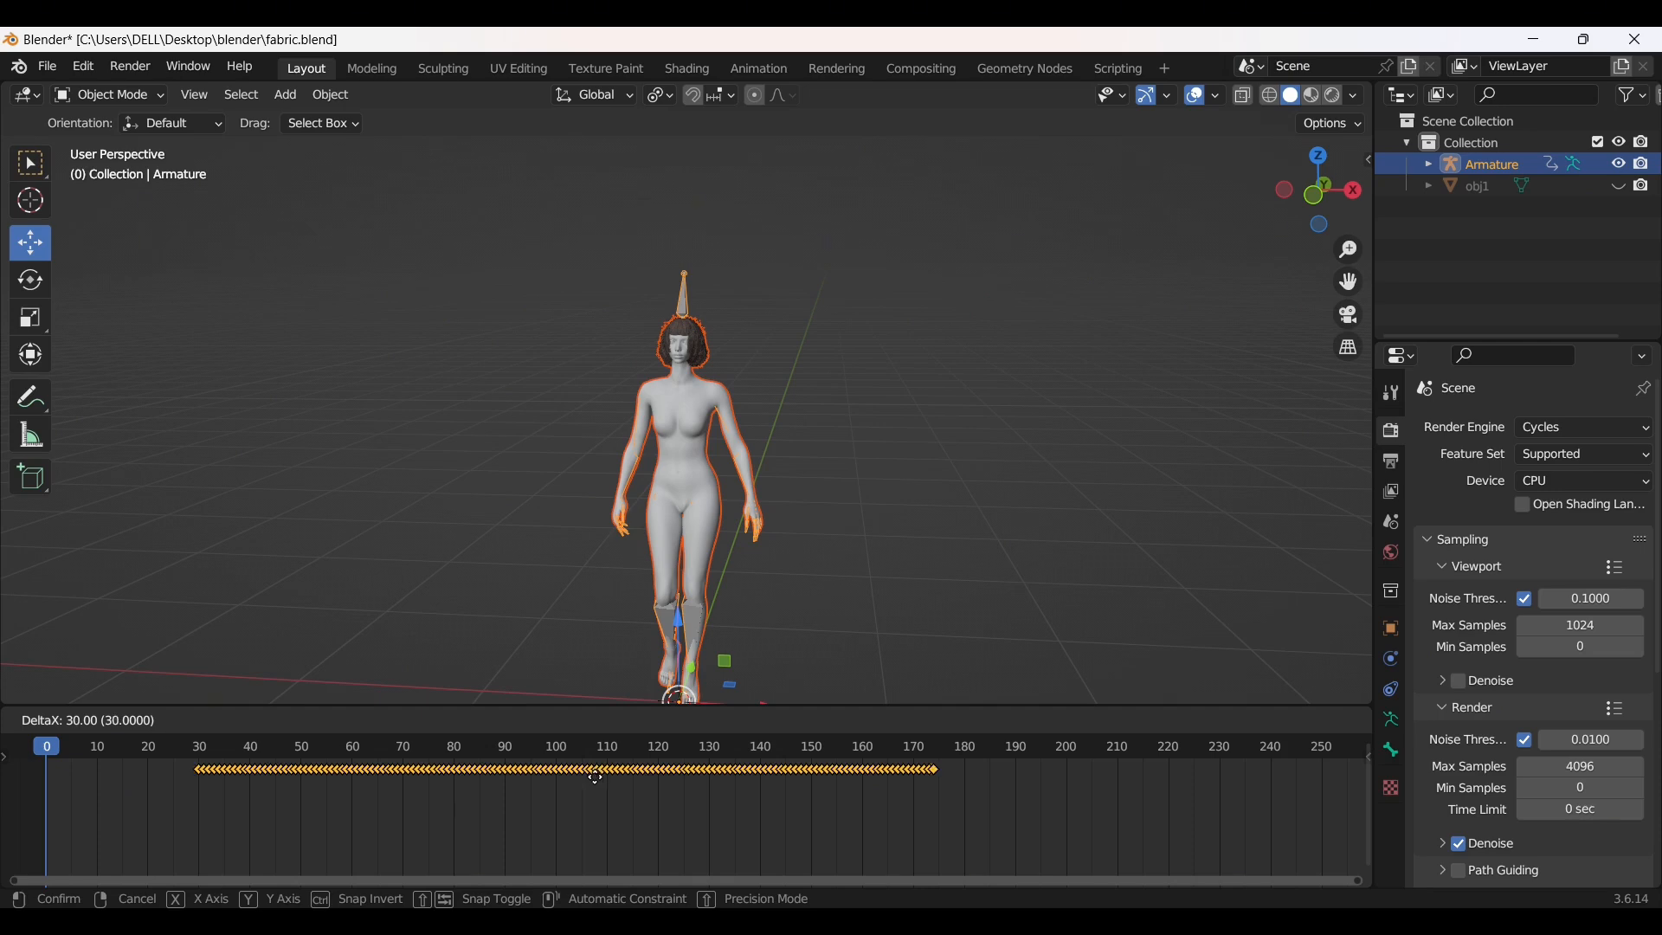
click(594, 778)
- Put the armature in Pose Mode and clear all bone transforms to restore the rest pose
click(701, 312)
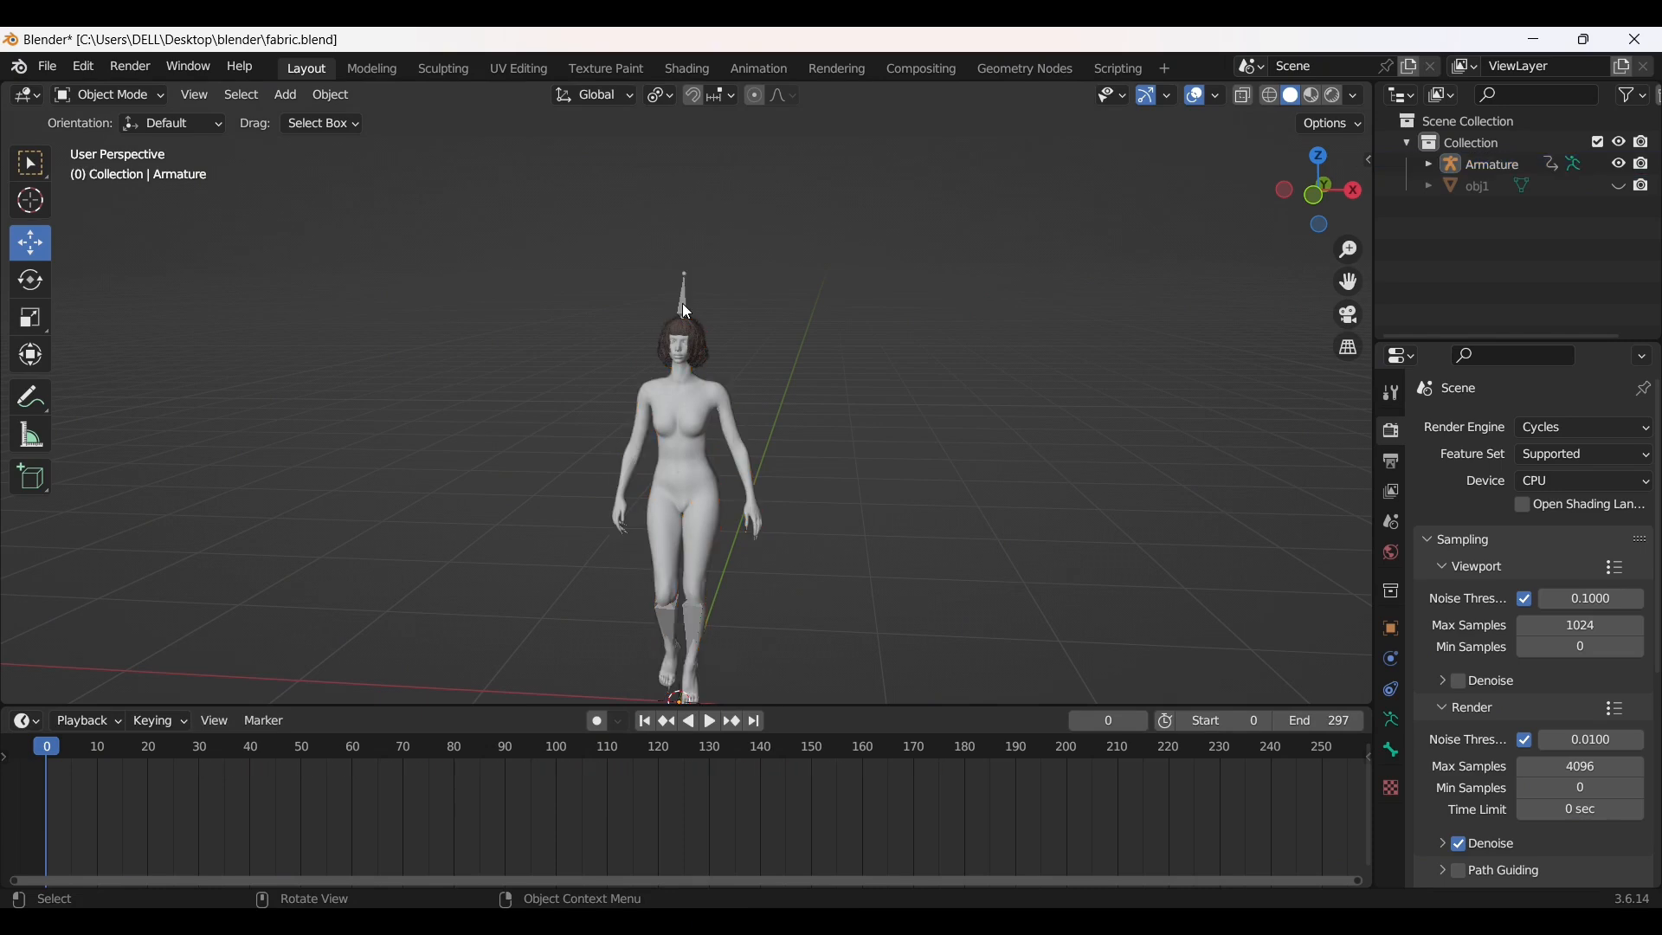
click(684, 301)
click(124, 93)
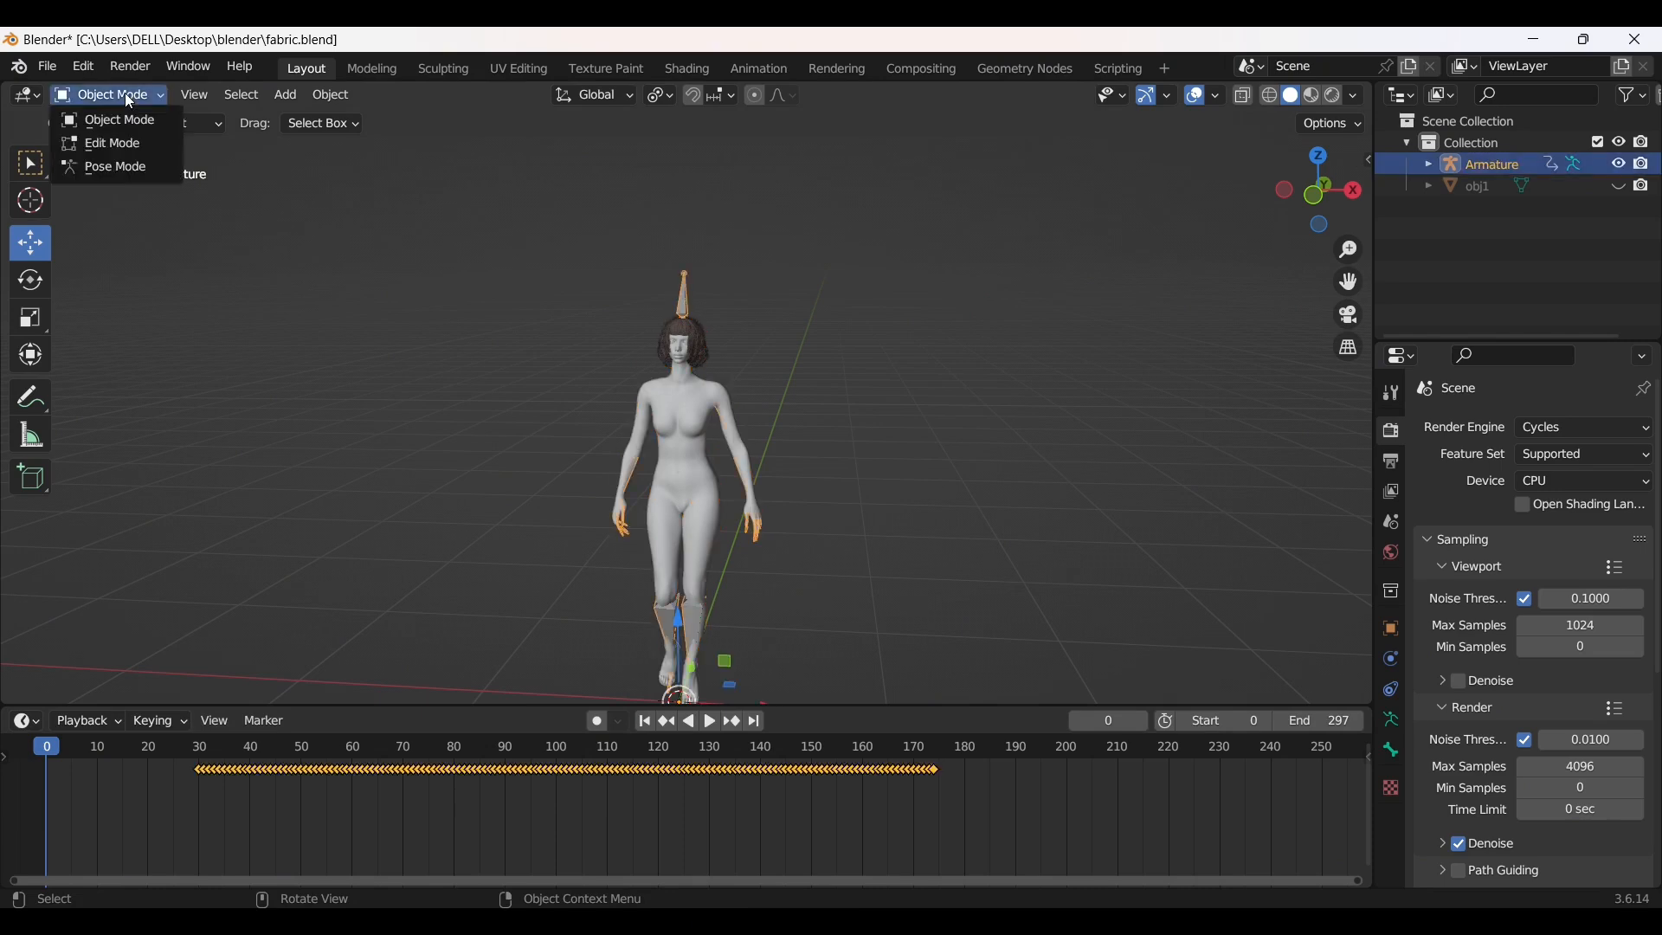
click(106, 170)
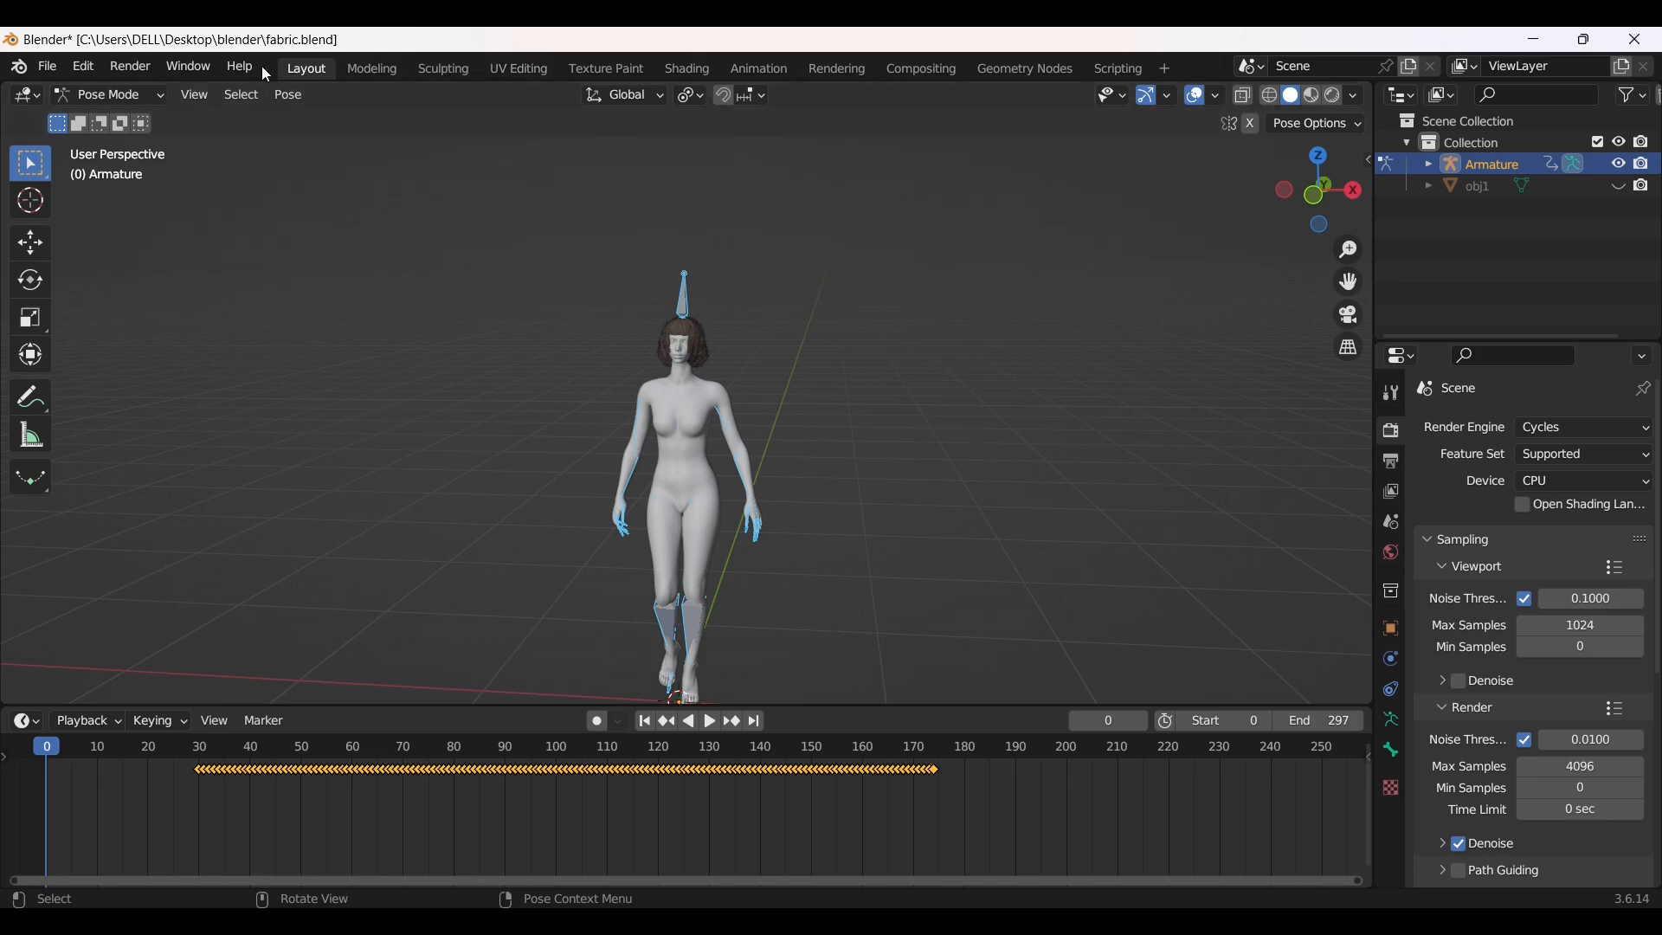
click(289, 95)
mouse_move(380, 143)
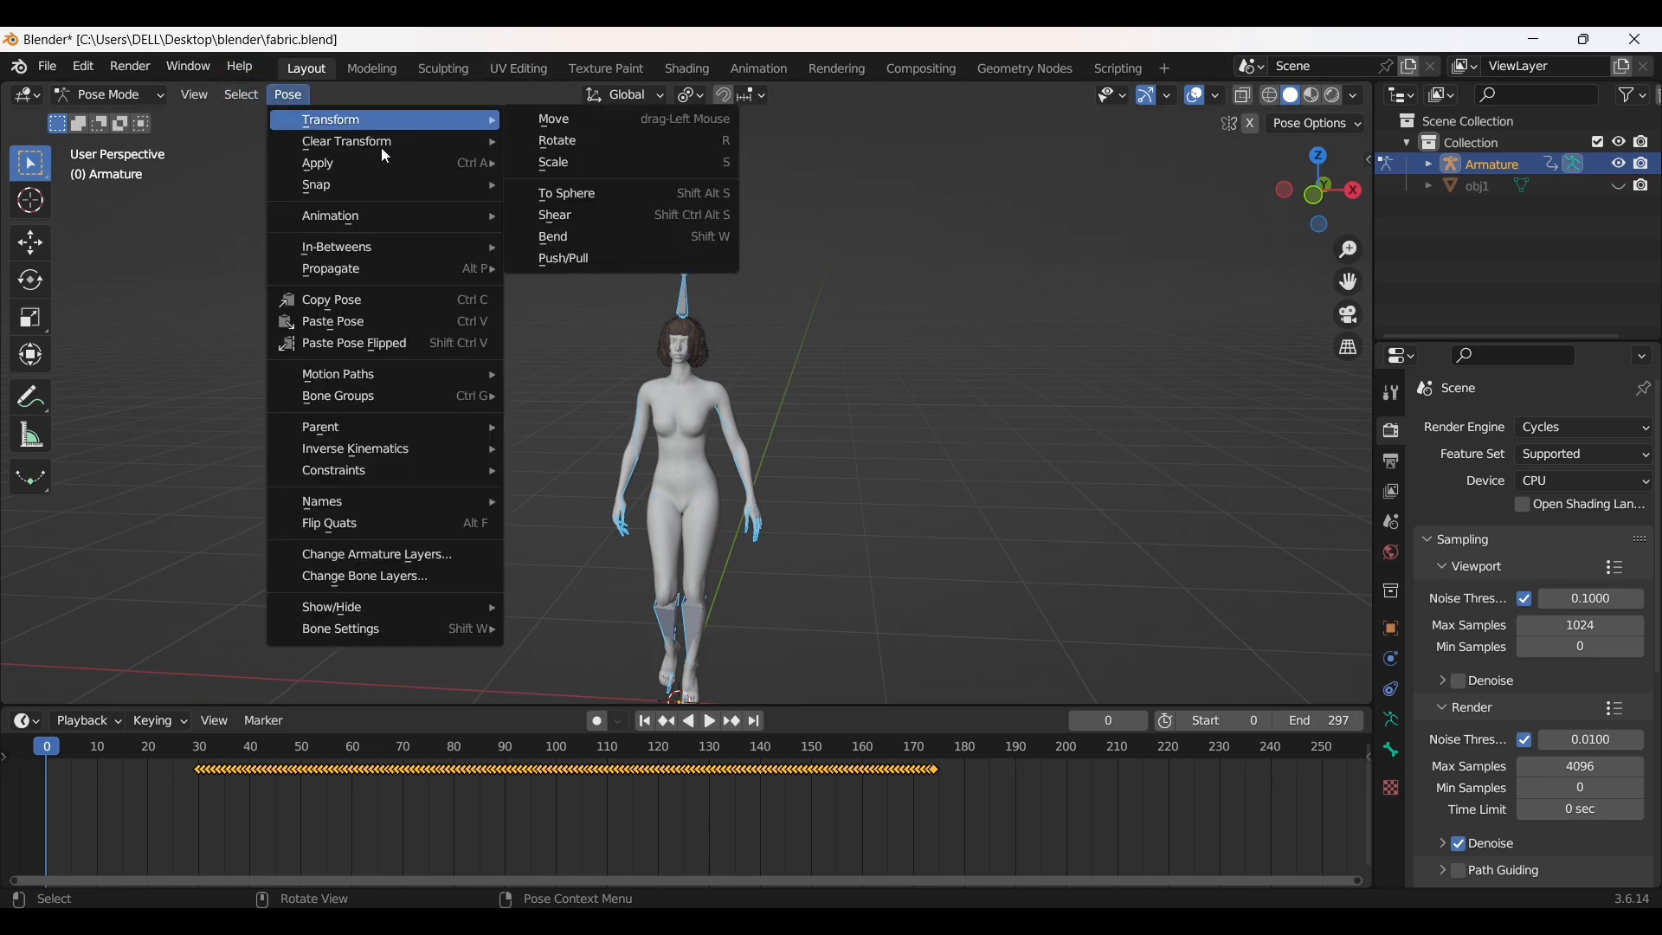
click(536, 151)
- Insert an Available keyframe for the rest pose at frame 0
key(i)
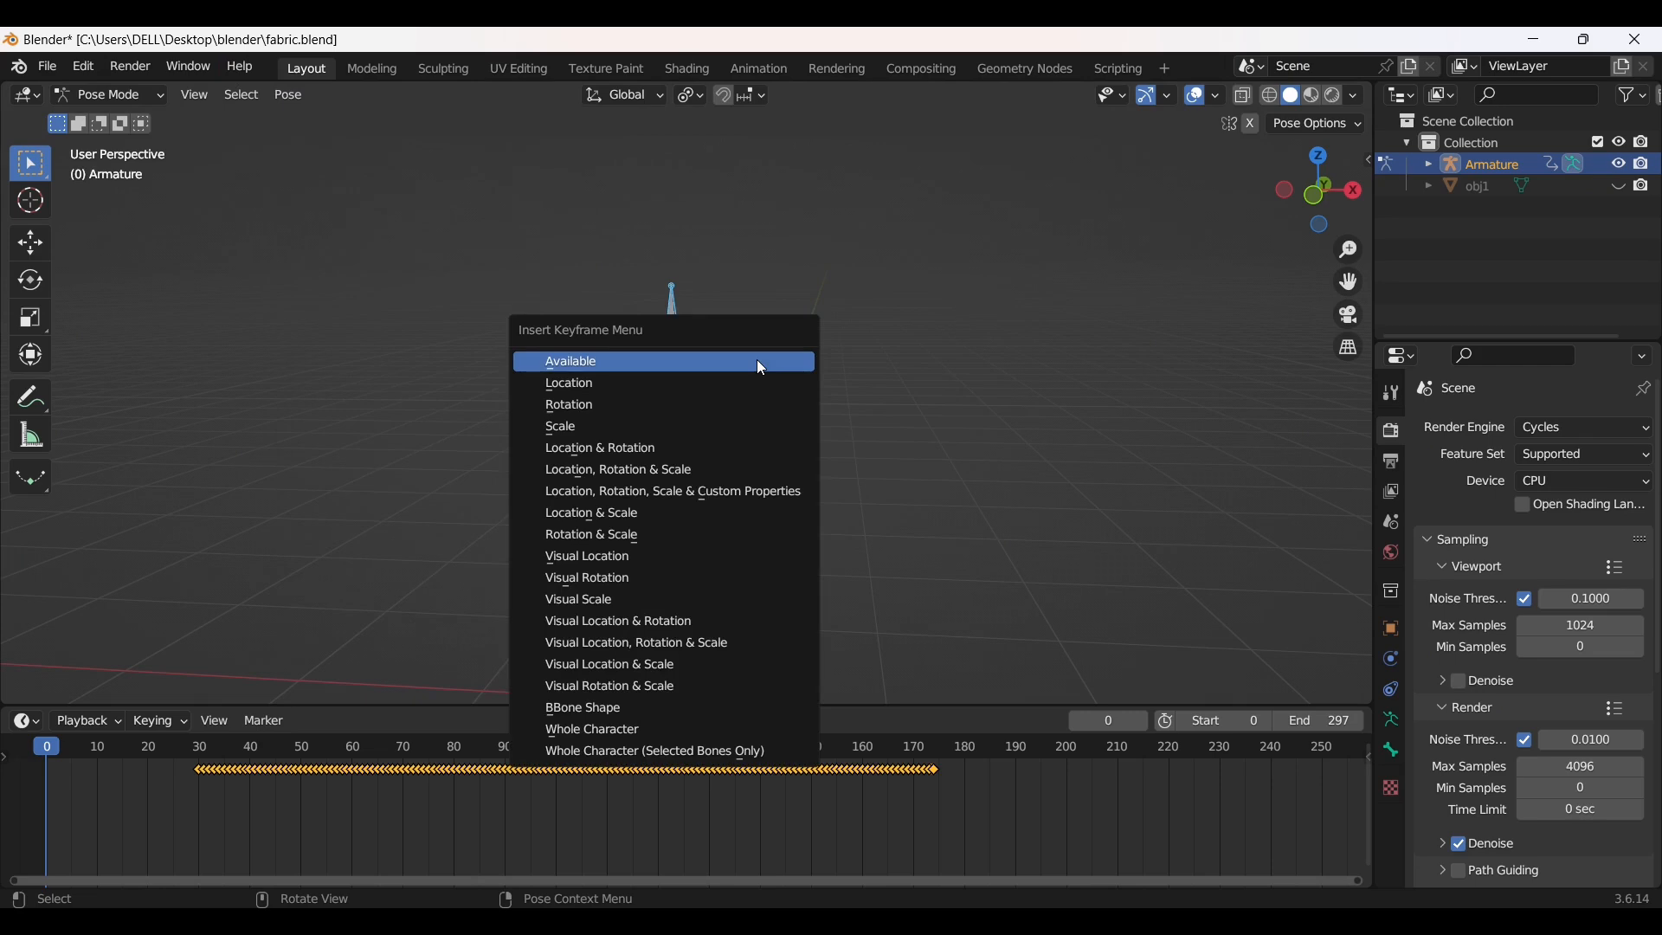
click(736, 360)
drag(48, 766, 49, 763)
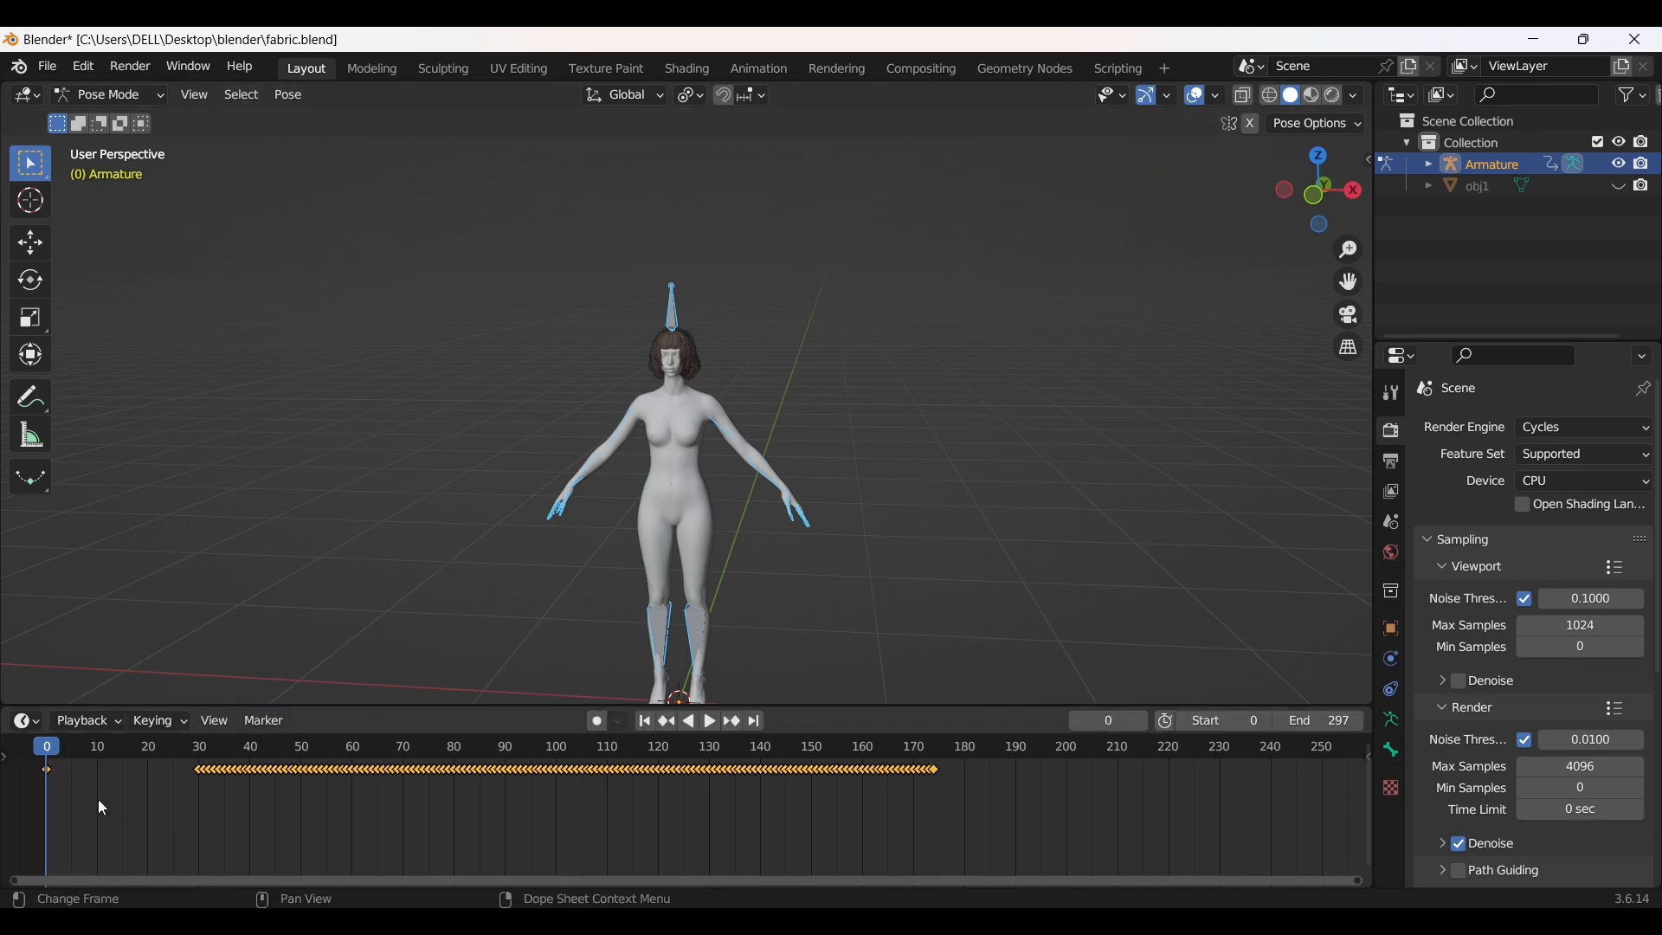
- Move the rest-pose keyframe to frame 1 and briefly play the animation from there
drag(48, 772, 54, 764)
key(space)
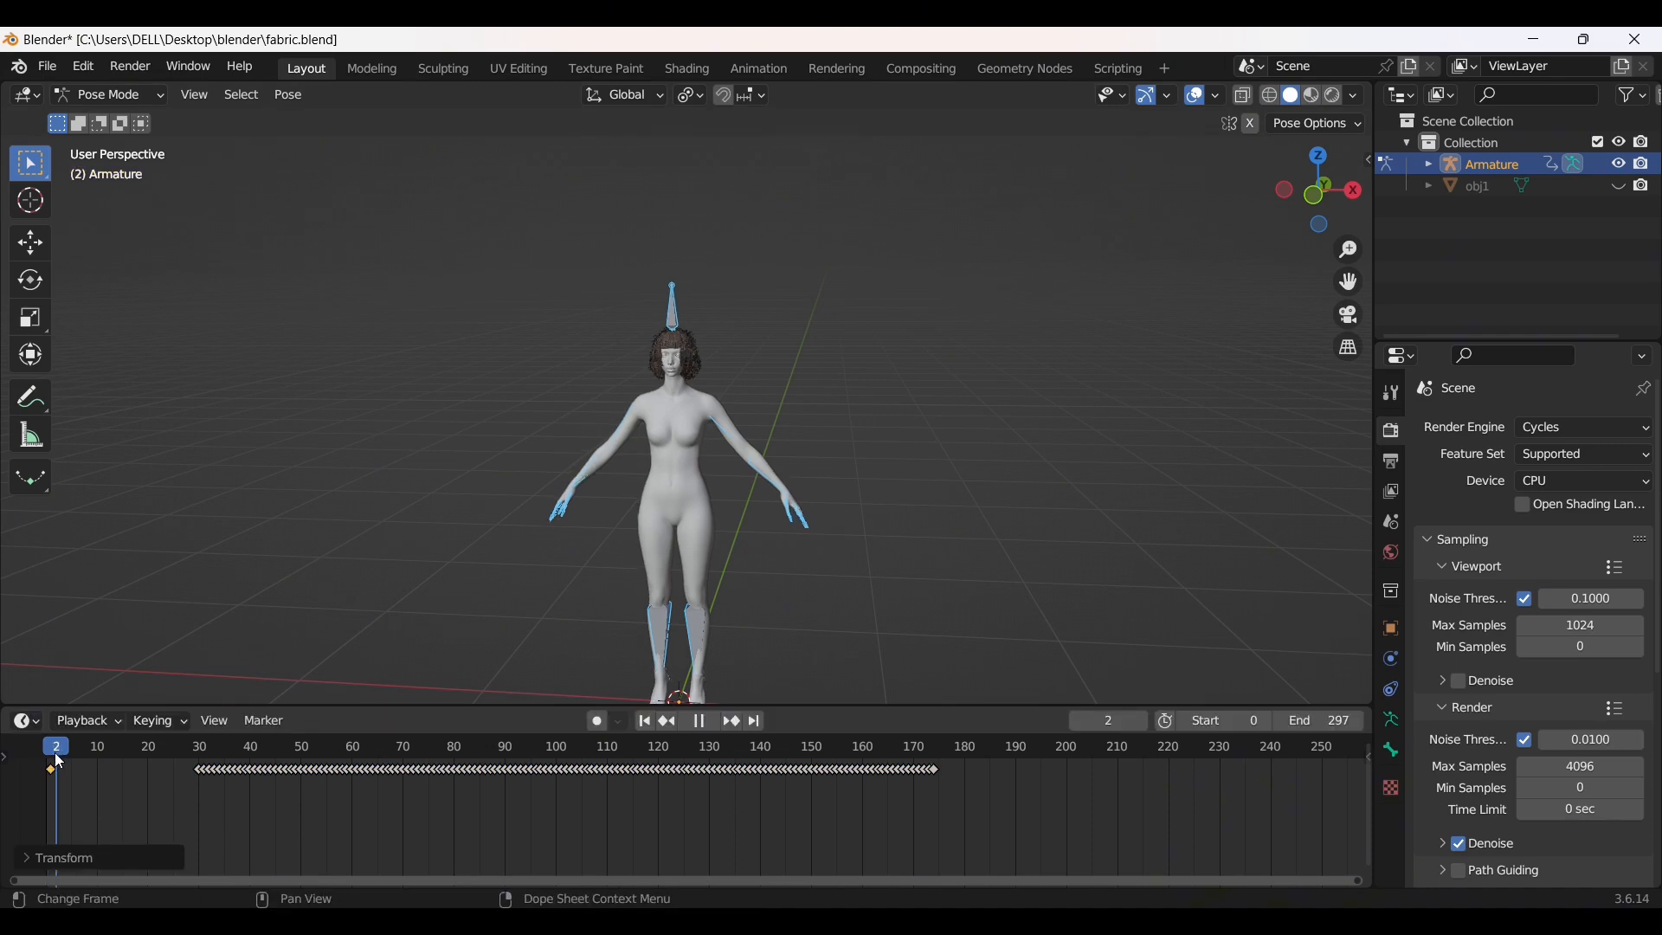
key(Escape)
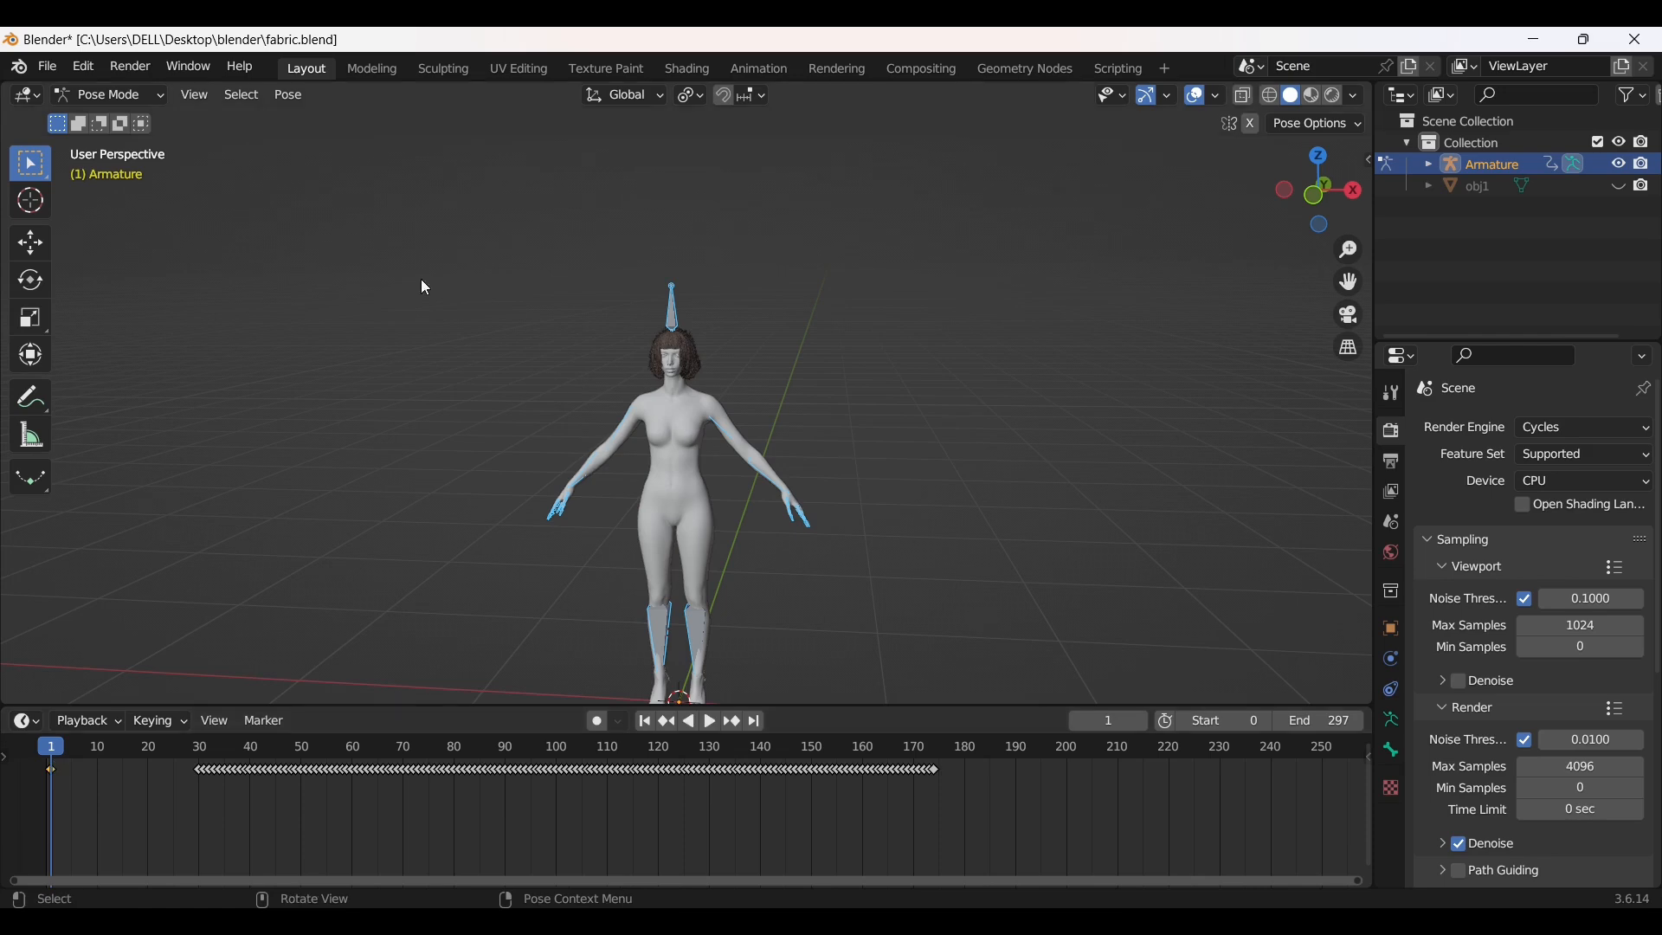
- Switch the armature to Object Mode and apply its rotation
click(139, 93)
click(123, 123)
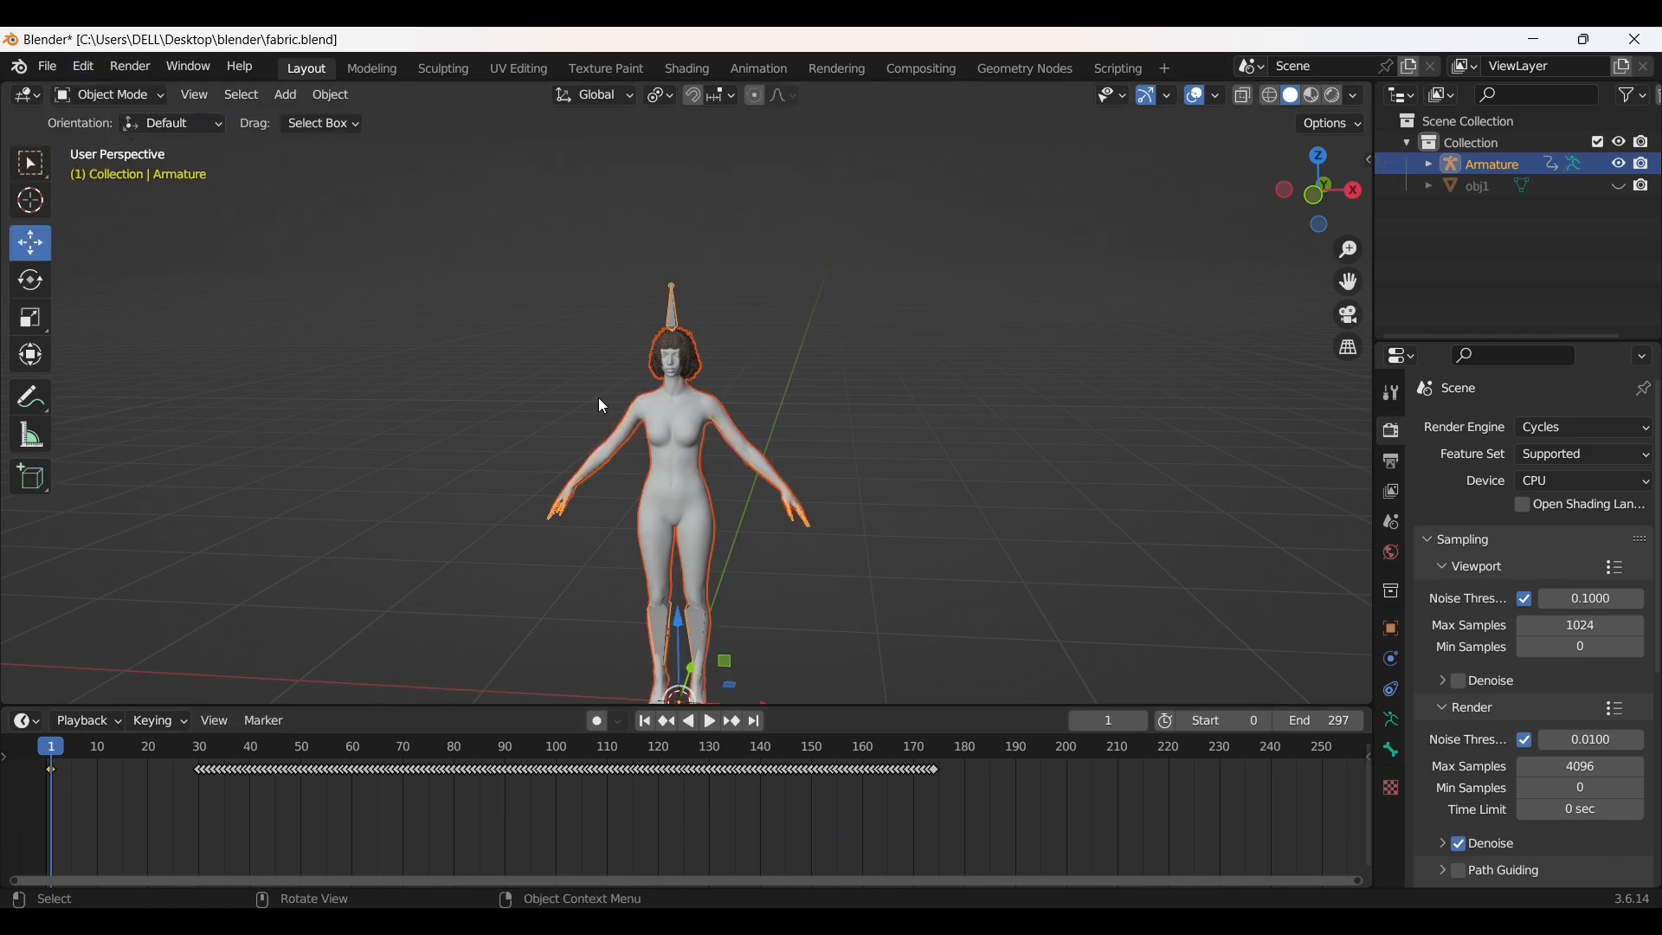
click(321, 97)
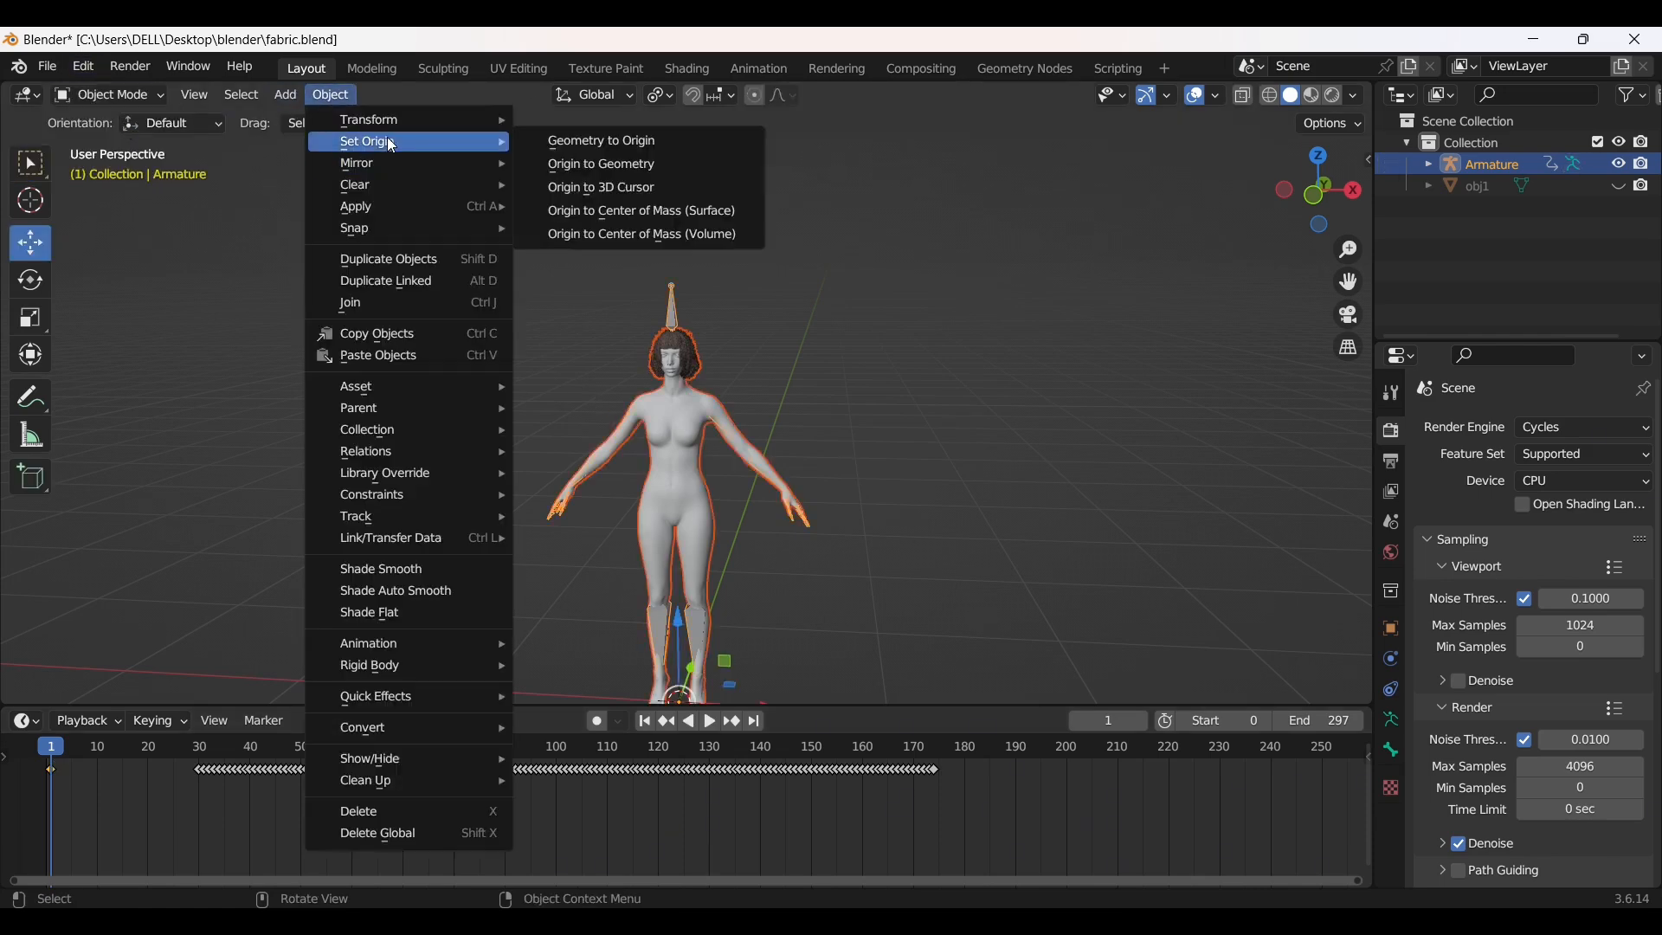
mouse_move(434, 119)
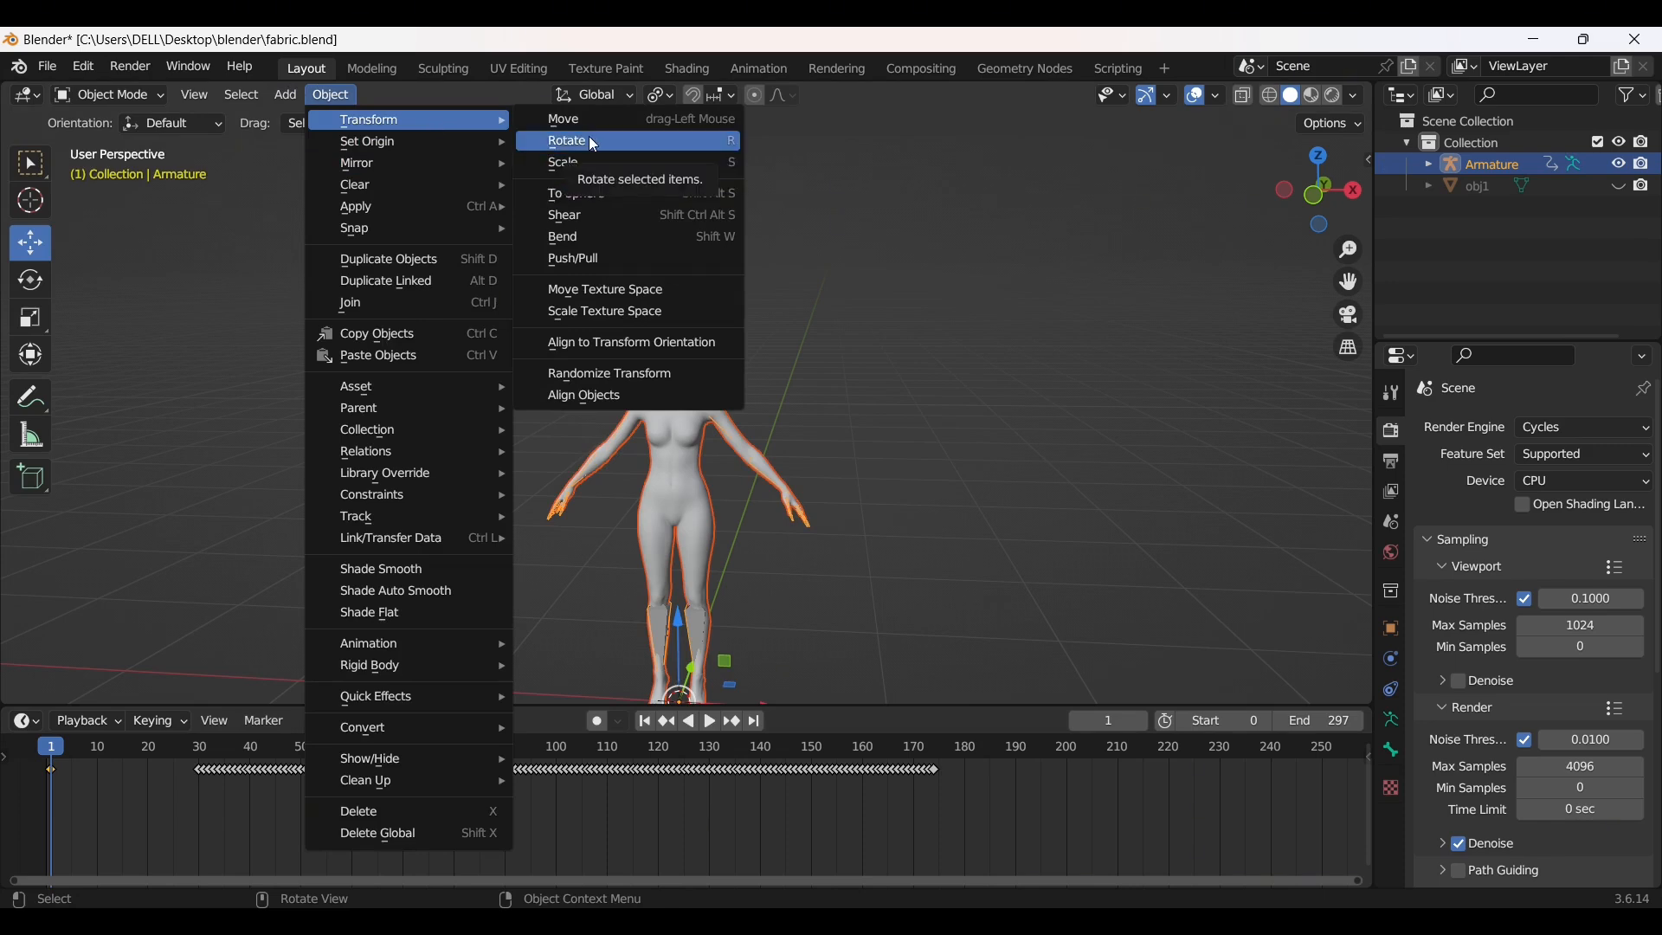
mouse_move(433, 196)
mouse_move(482, 213)
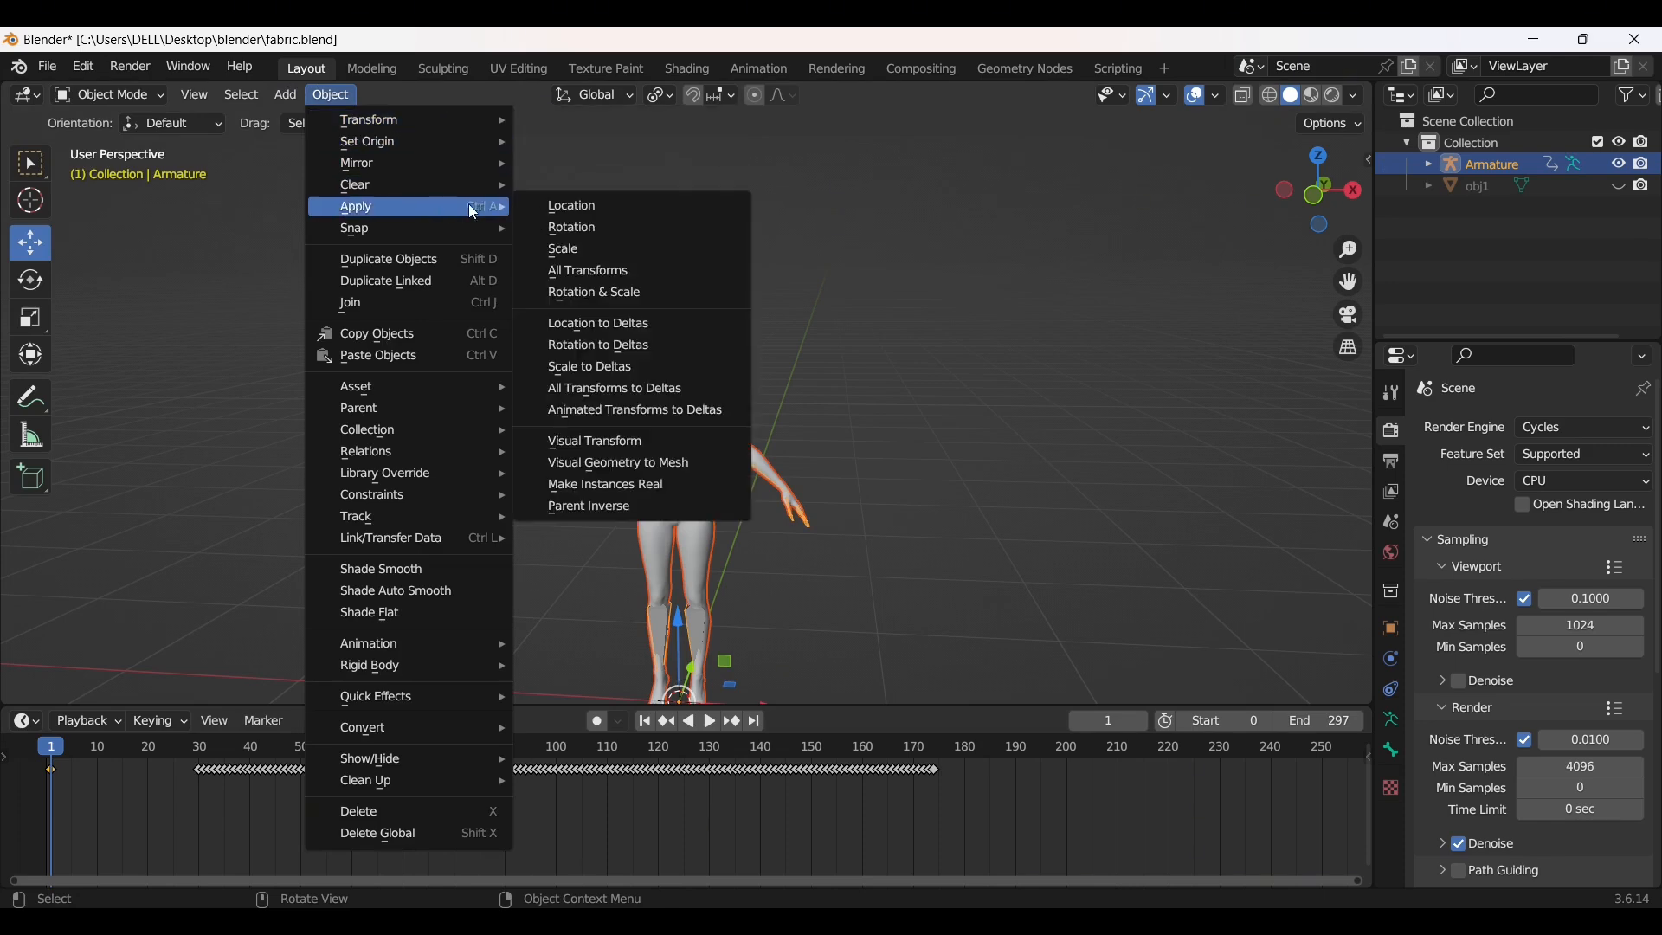
click(578, 229)
- Play the animation from the rest pose into the walk and scrub past the last walk keyframe
mouse_move(56, 746)
mouse_down()
mouse_move(1054, 798)
mouse_move(127, 717)
mouse_move(59, 739)
mouse_up()
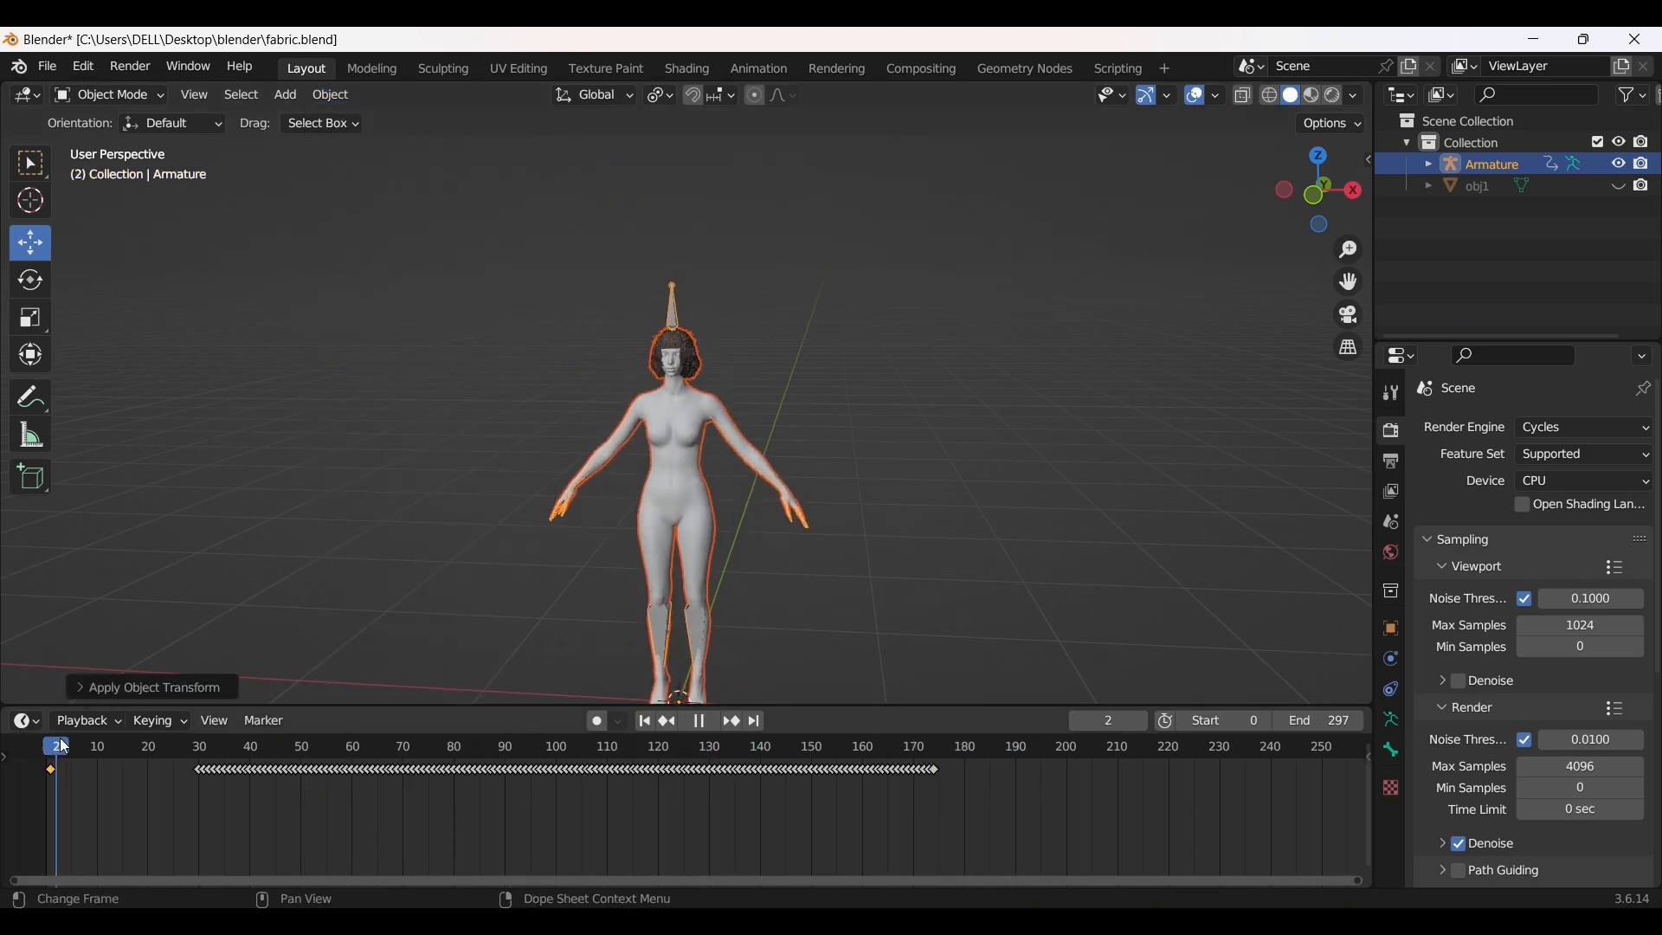
click(699, 721)
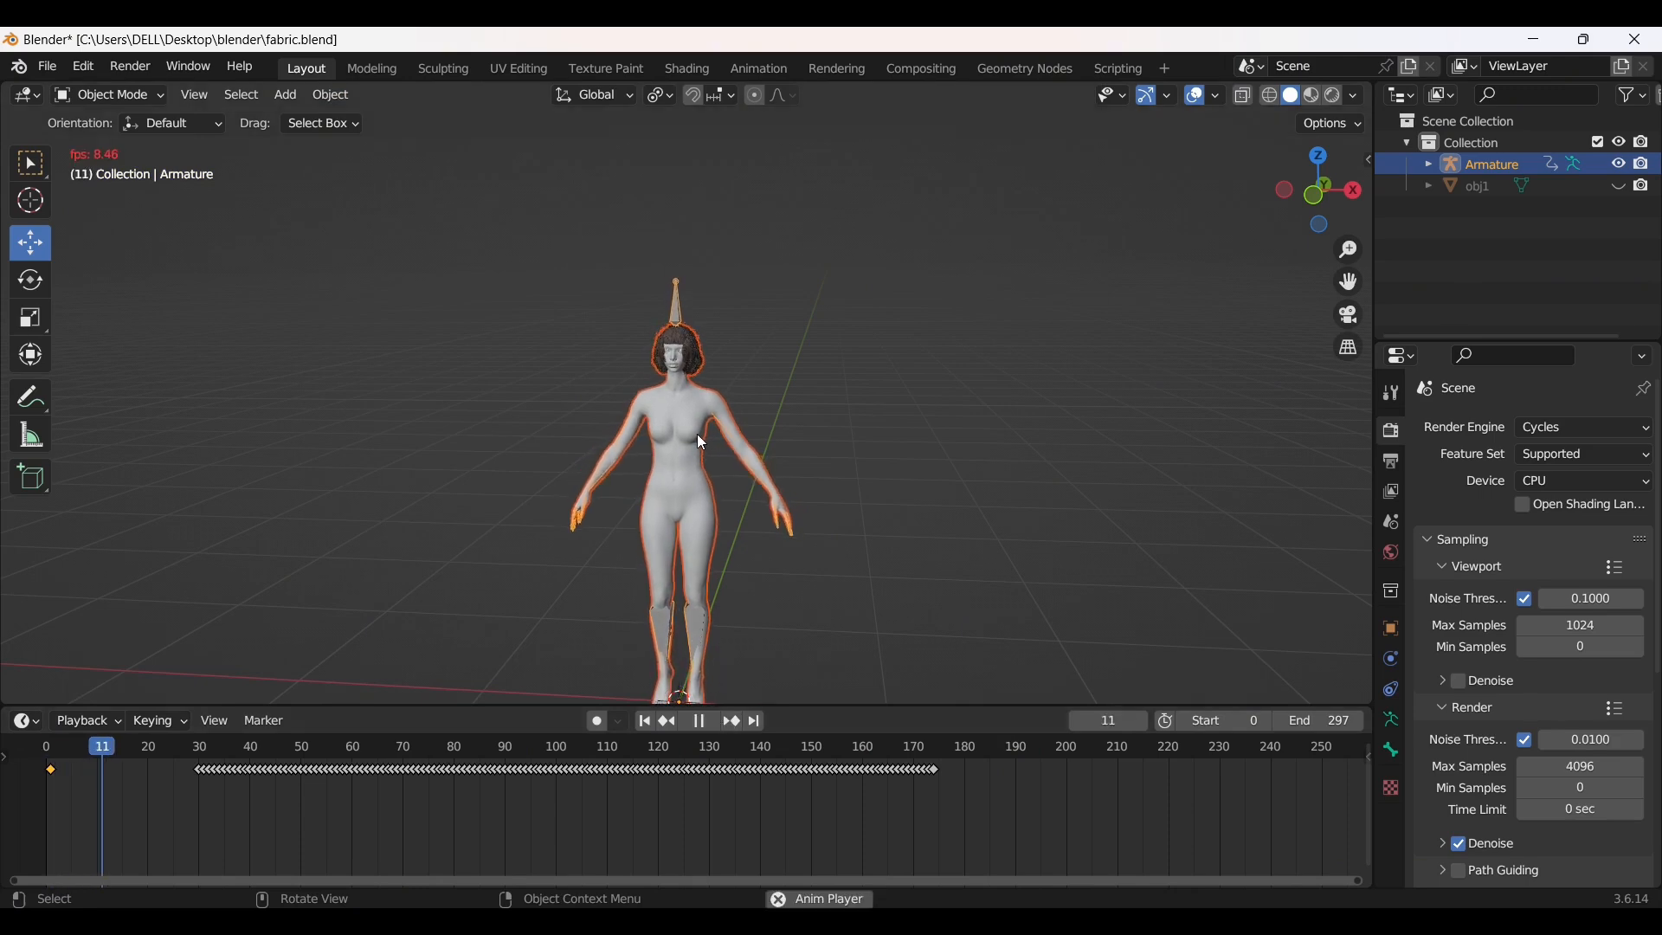
scroll(708, 402, down, 2)
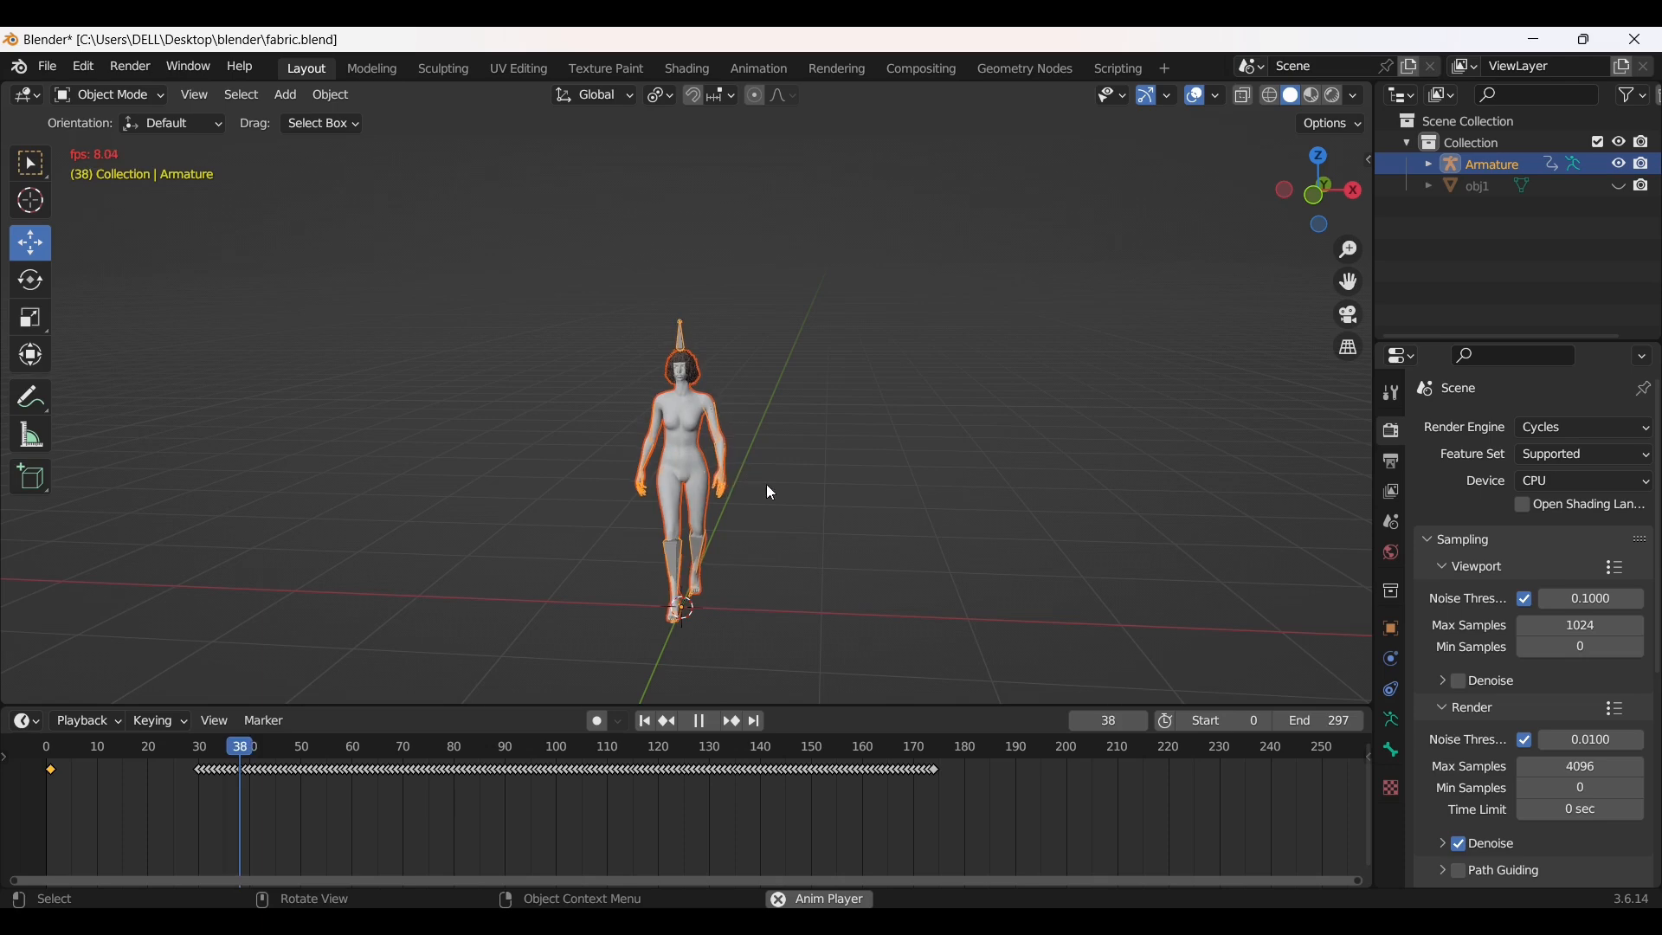
click(701, 722)
click(710, 721)
drag(368, 750, 1014, 754)
key(space)
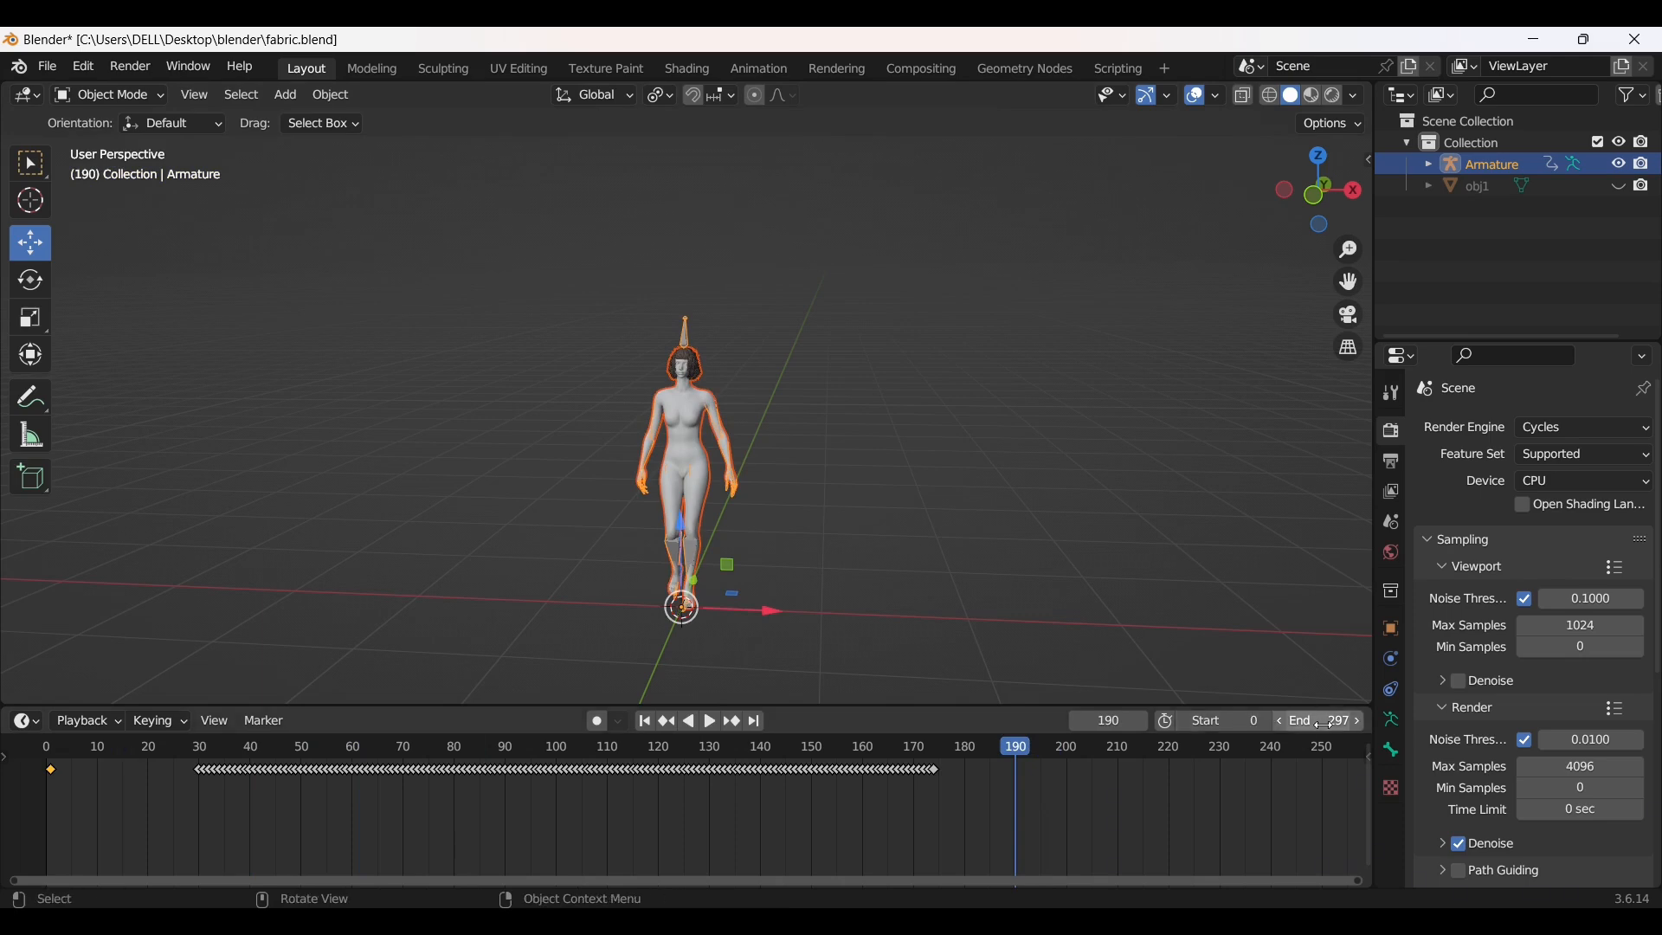
- Set the timeline's end frame to 174, matching the last walk keyframe, and keep the armature selected
click(932, 746)
click(1331, 722)
text(174)
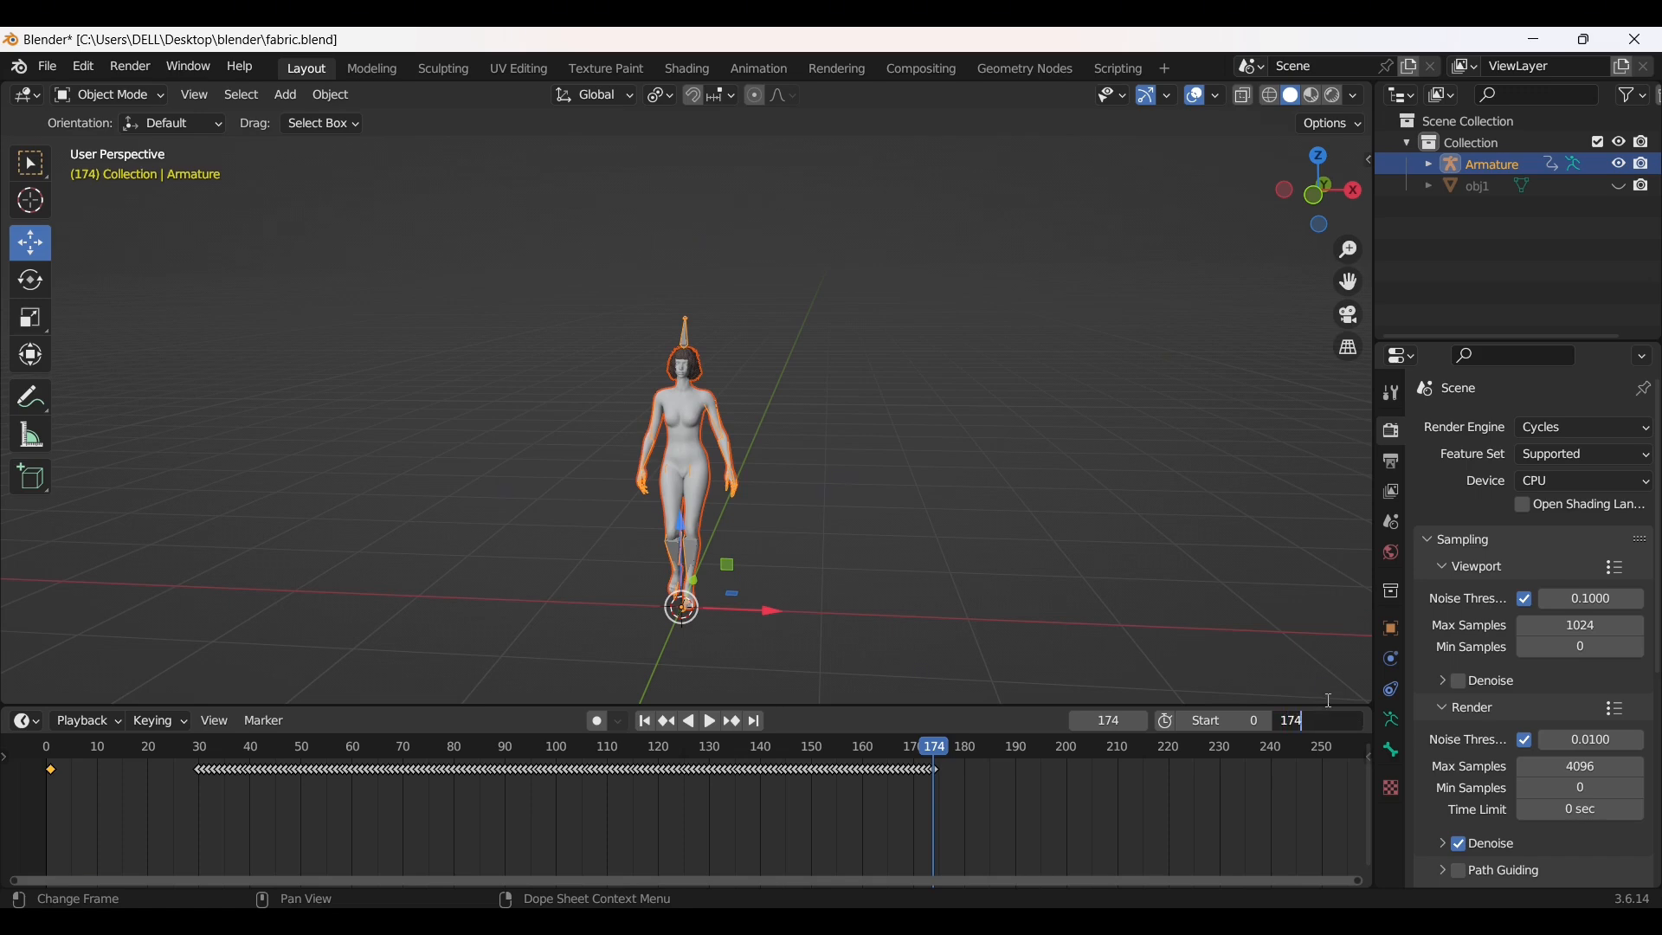
key(Return)
click(582, 433)
key(ctrl+z)
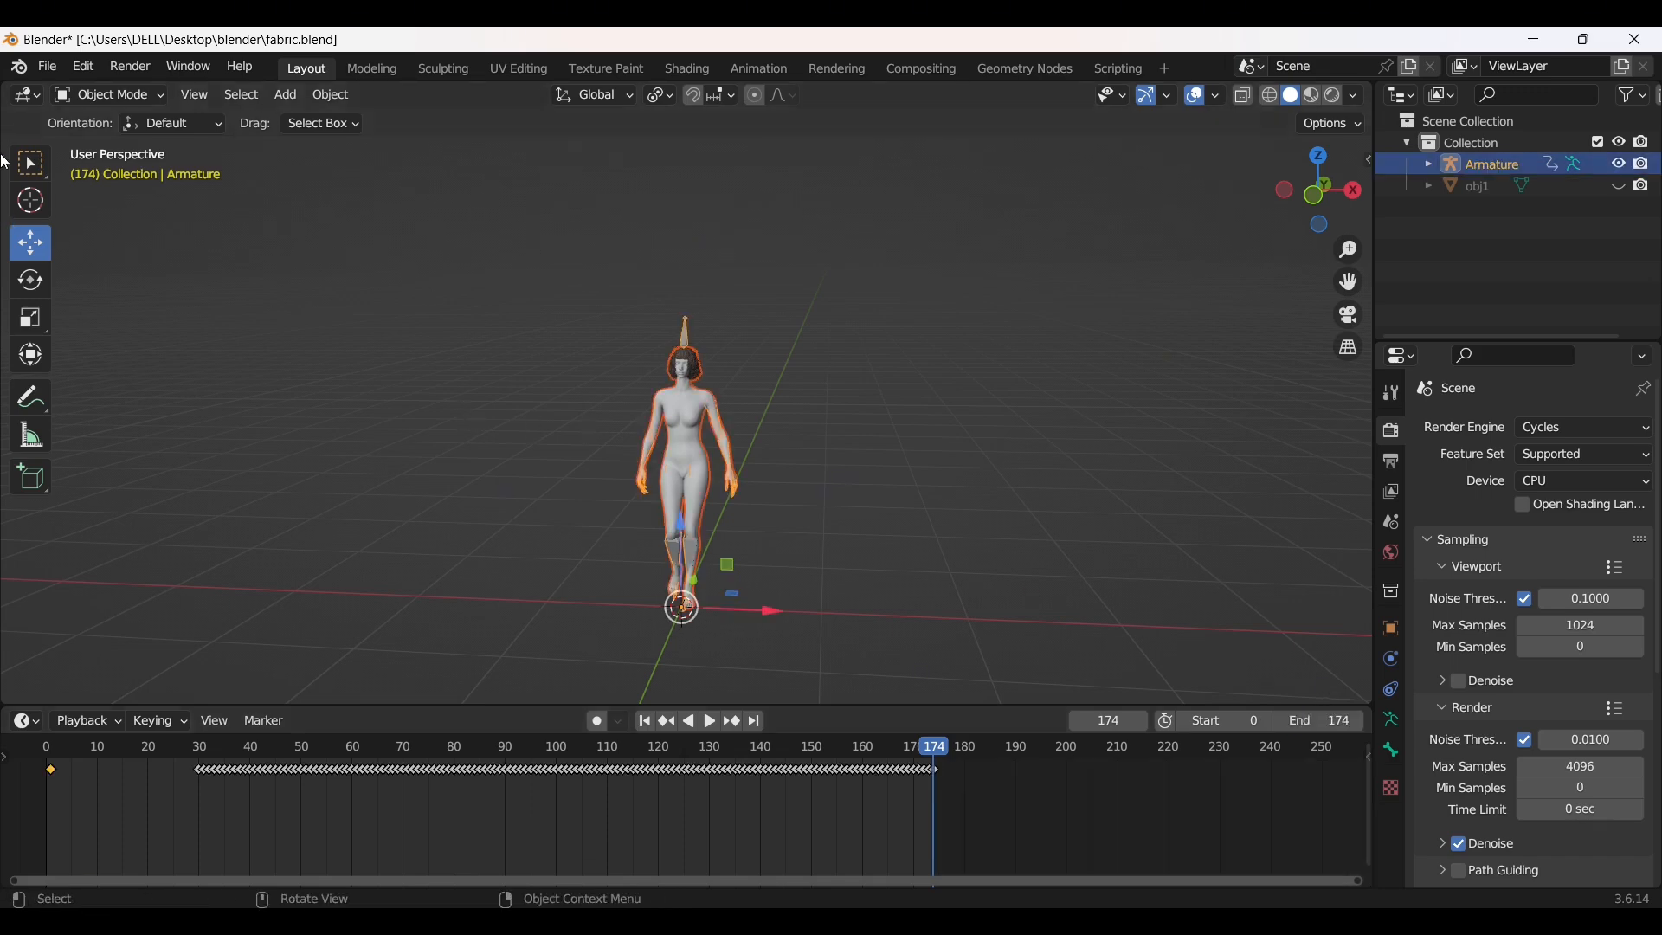
- Export only the selected objects as an Alembic file named "fabric model.abc" in the Desktop blender folder
click(48, 68)
mouse_move(154, 379)
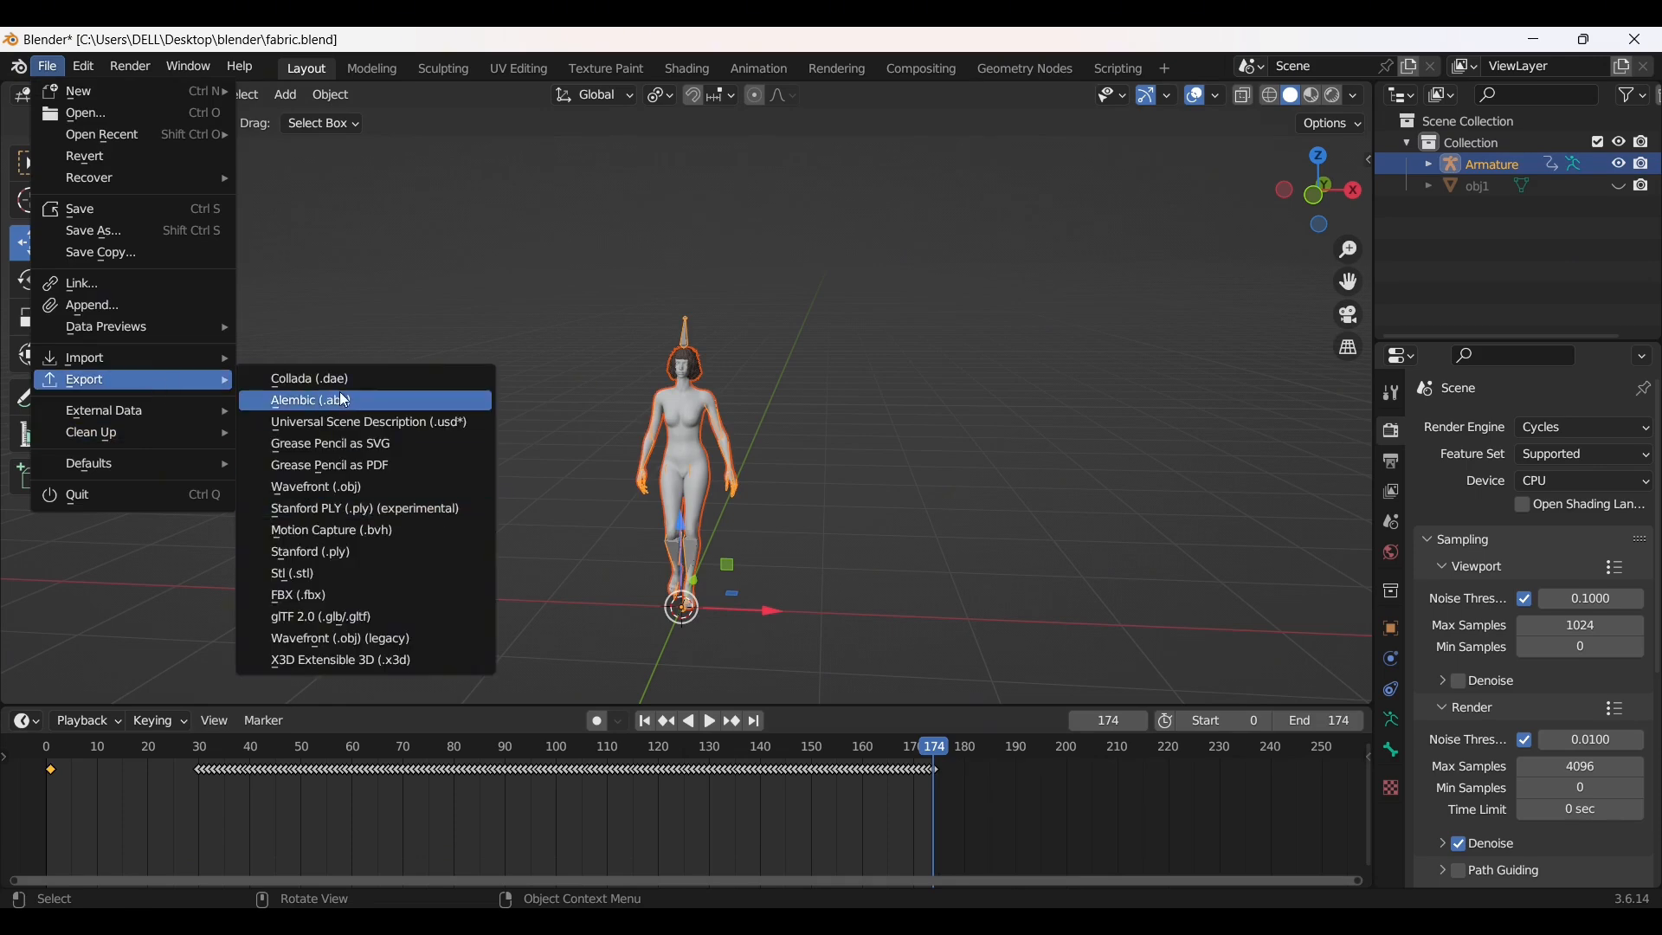
click(341, 400)
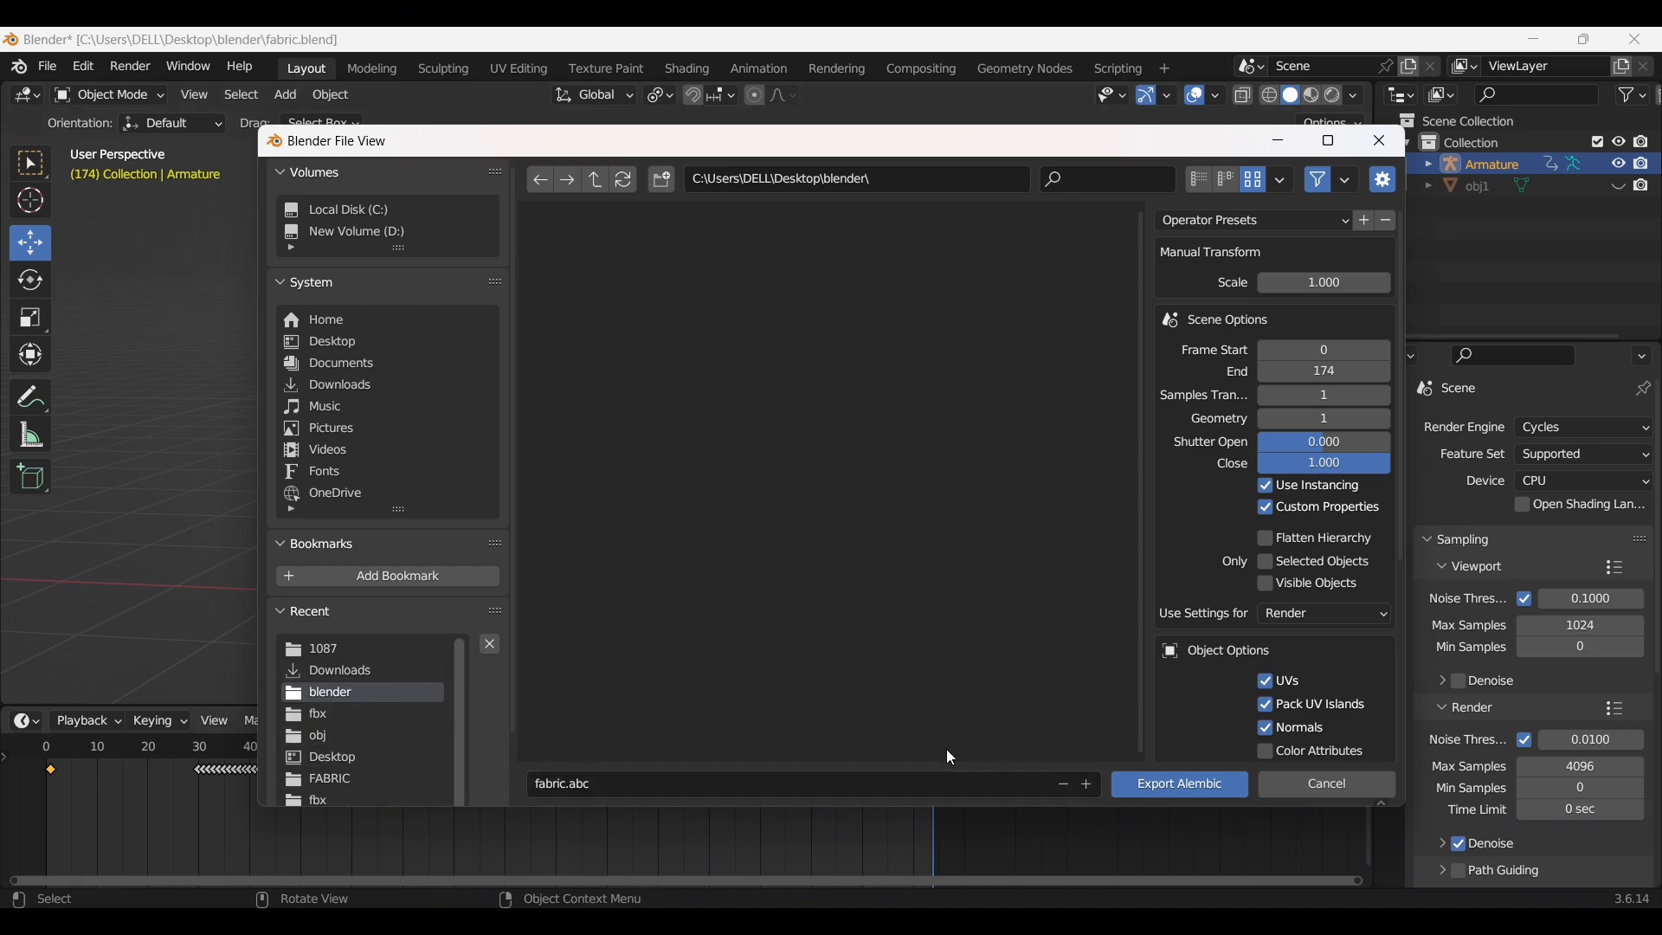
click(537, 782)
text(fabric model)
click(950, 654)
scroll(1268, 606, down, 8)
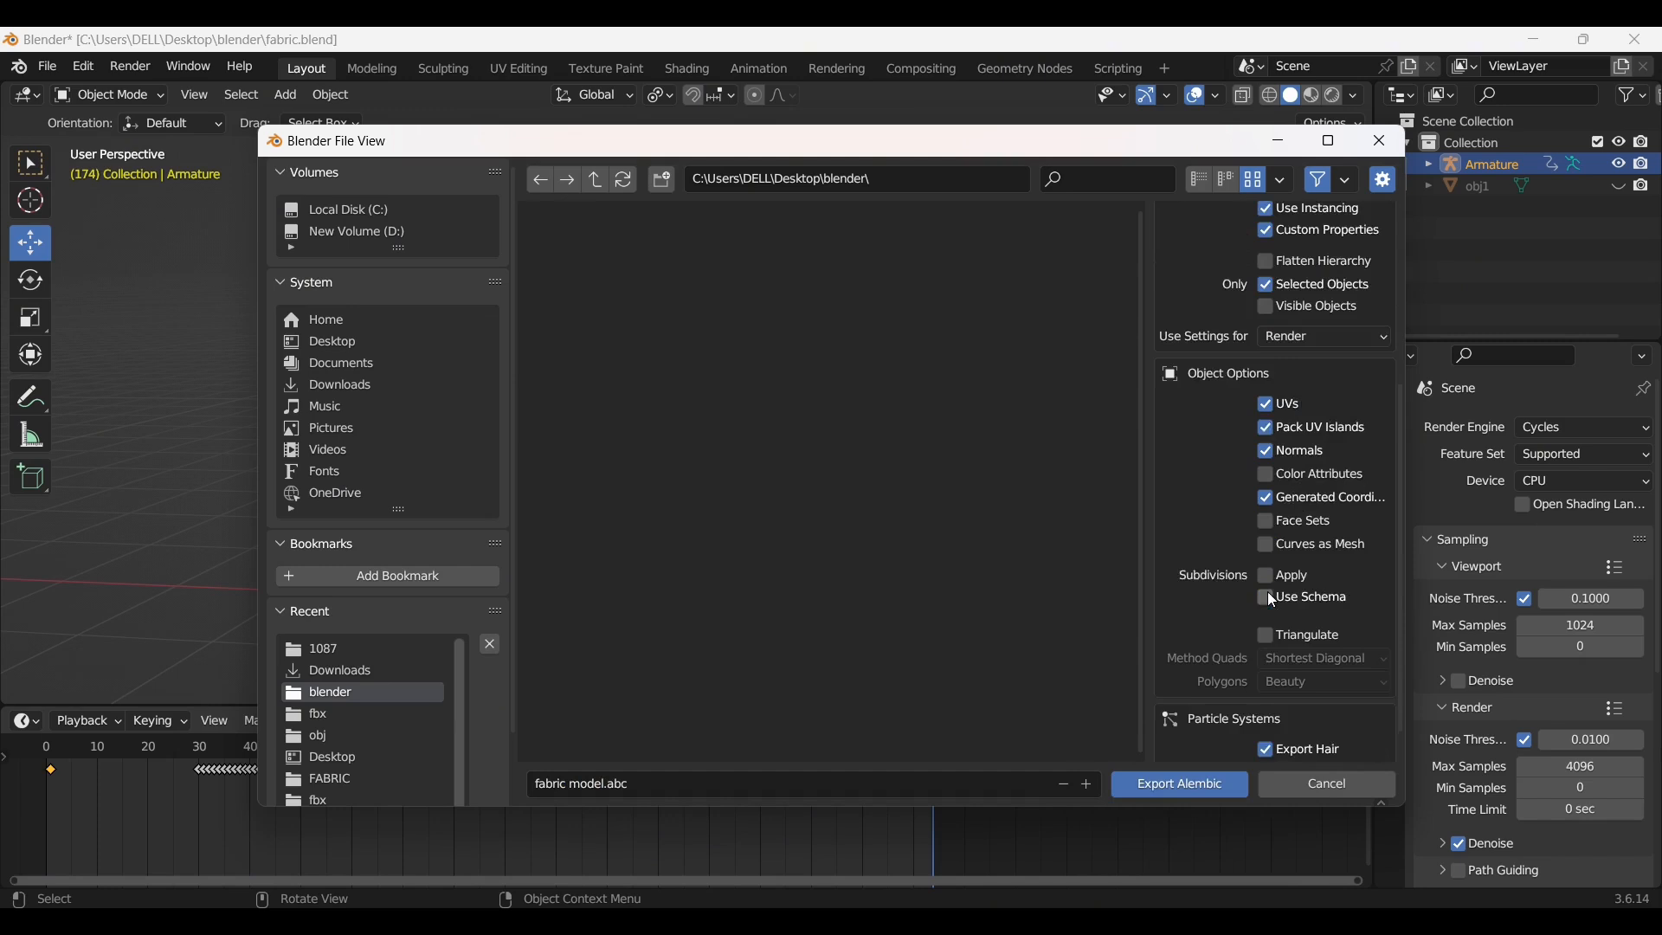
click(1206, 788)
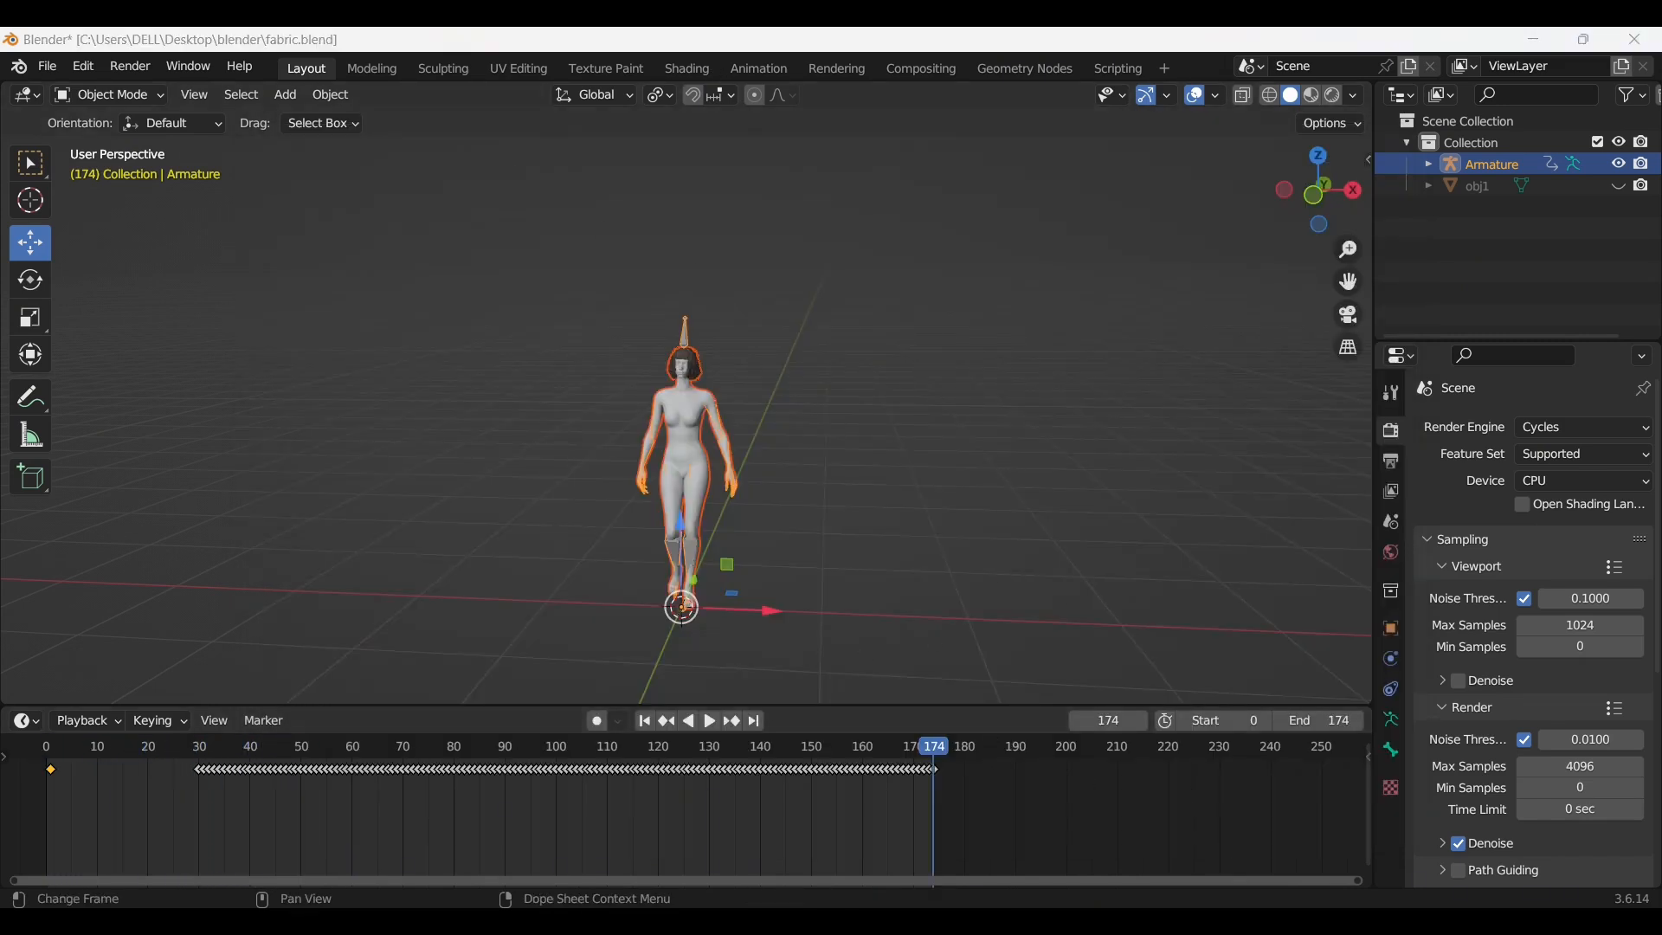
- Switch to CLO and save the dress project under the new name "unnreal animation" in the FABRIC folder
click(1096, 920)
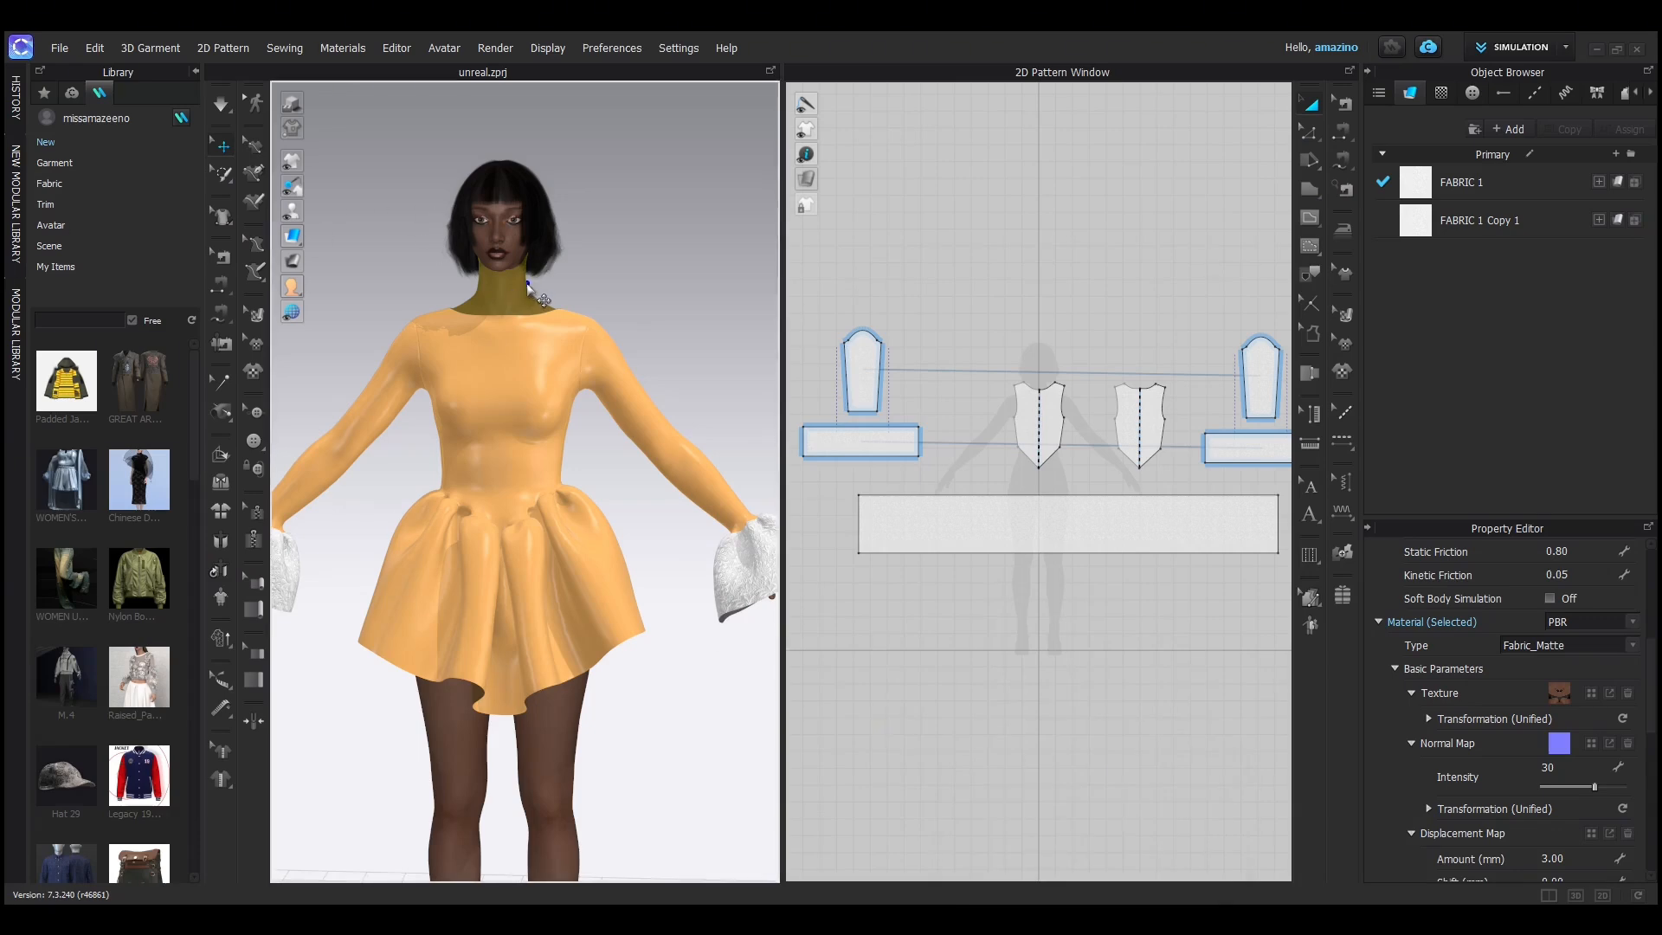
right_click(489, 295)
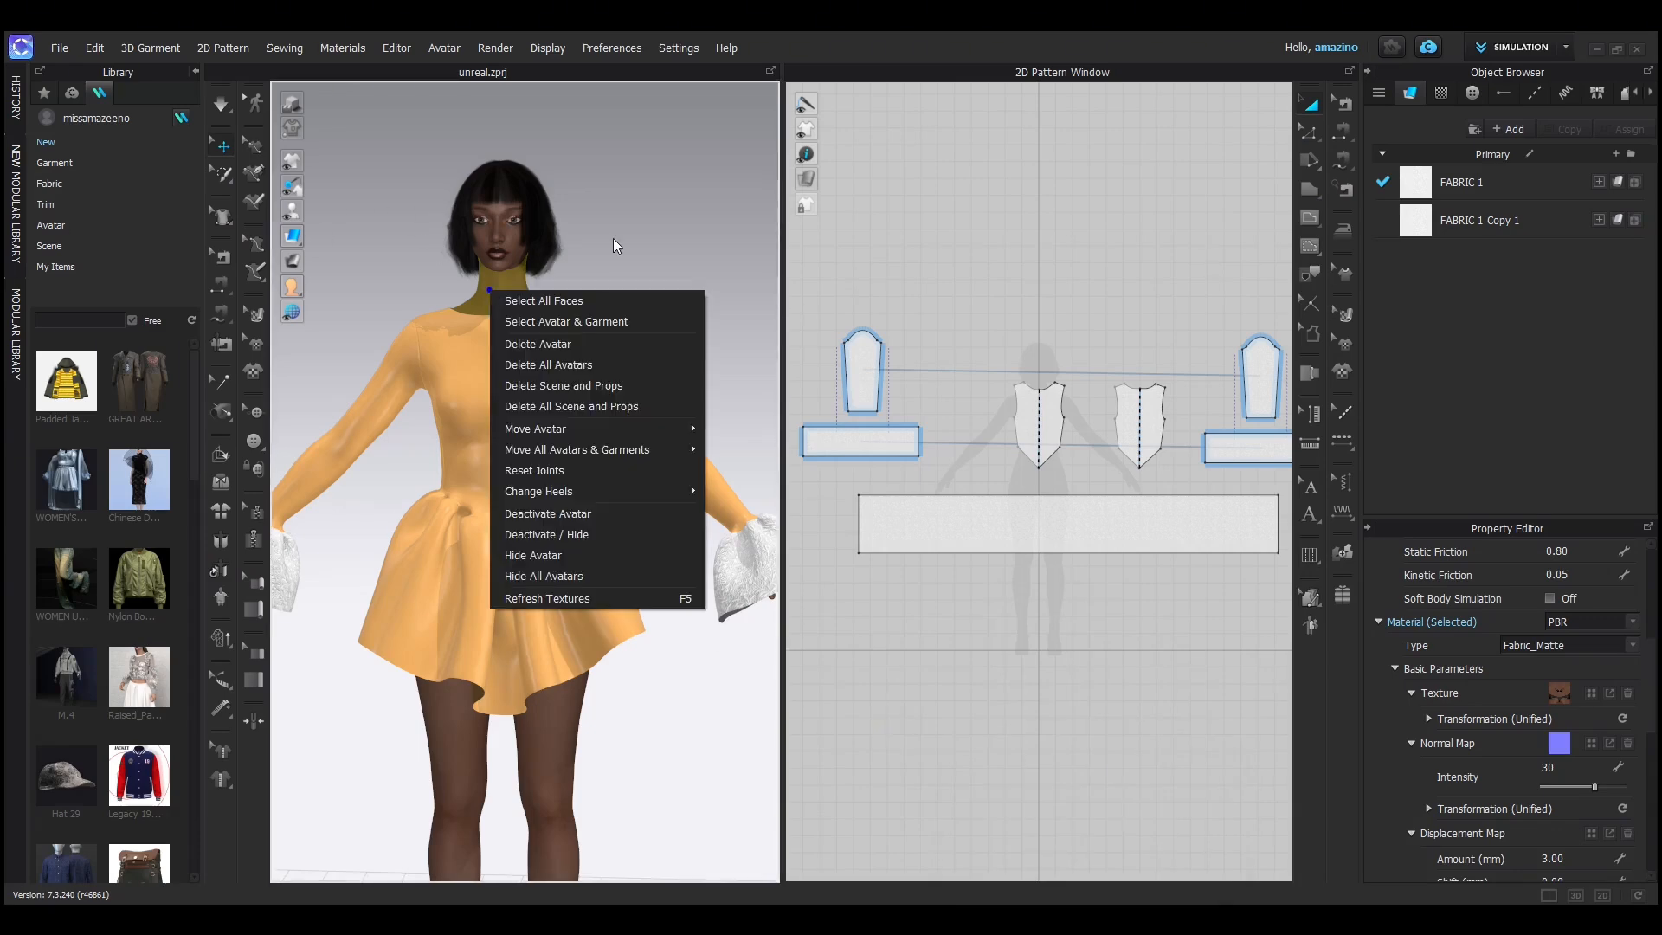
click(622, 261)
click(59, 48)
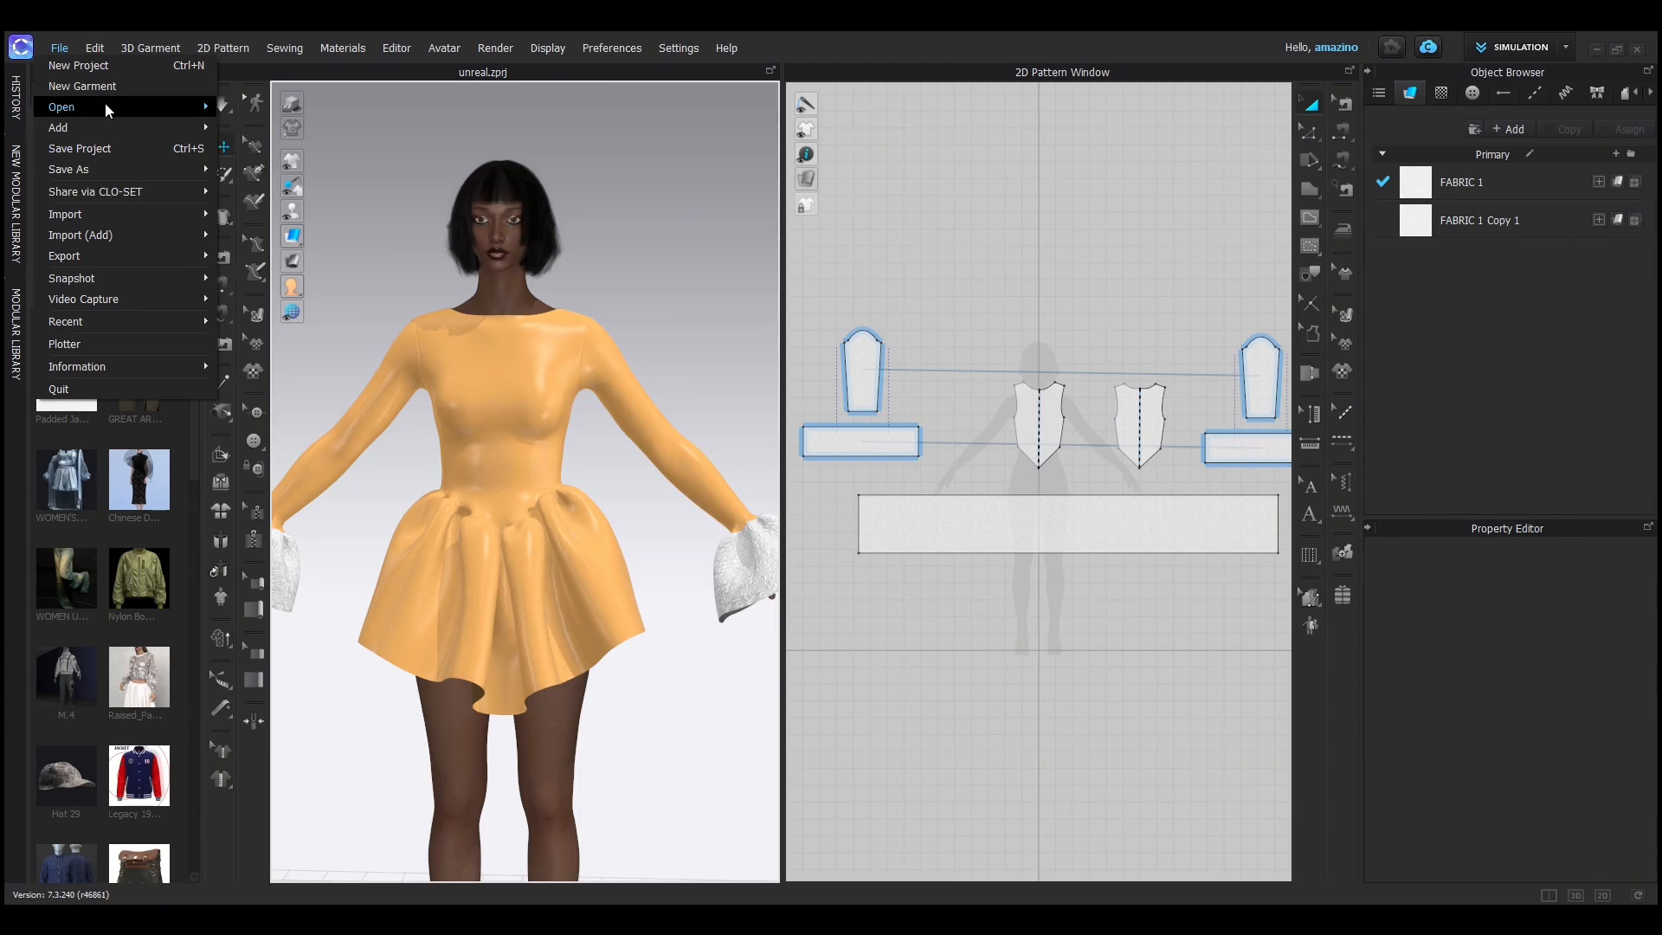
mouse_move(113, 169)
click(224, 168)
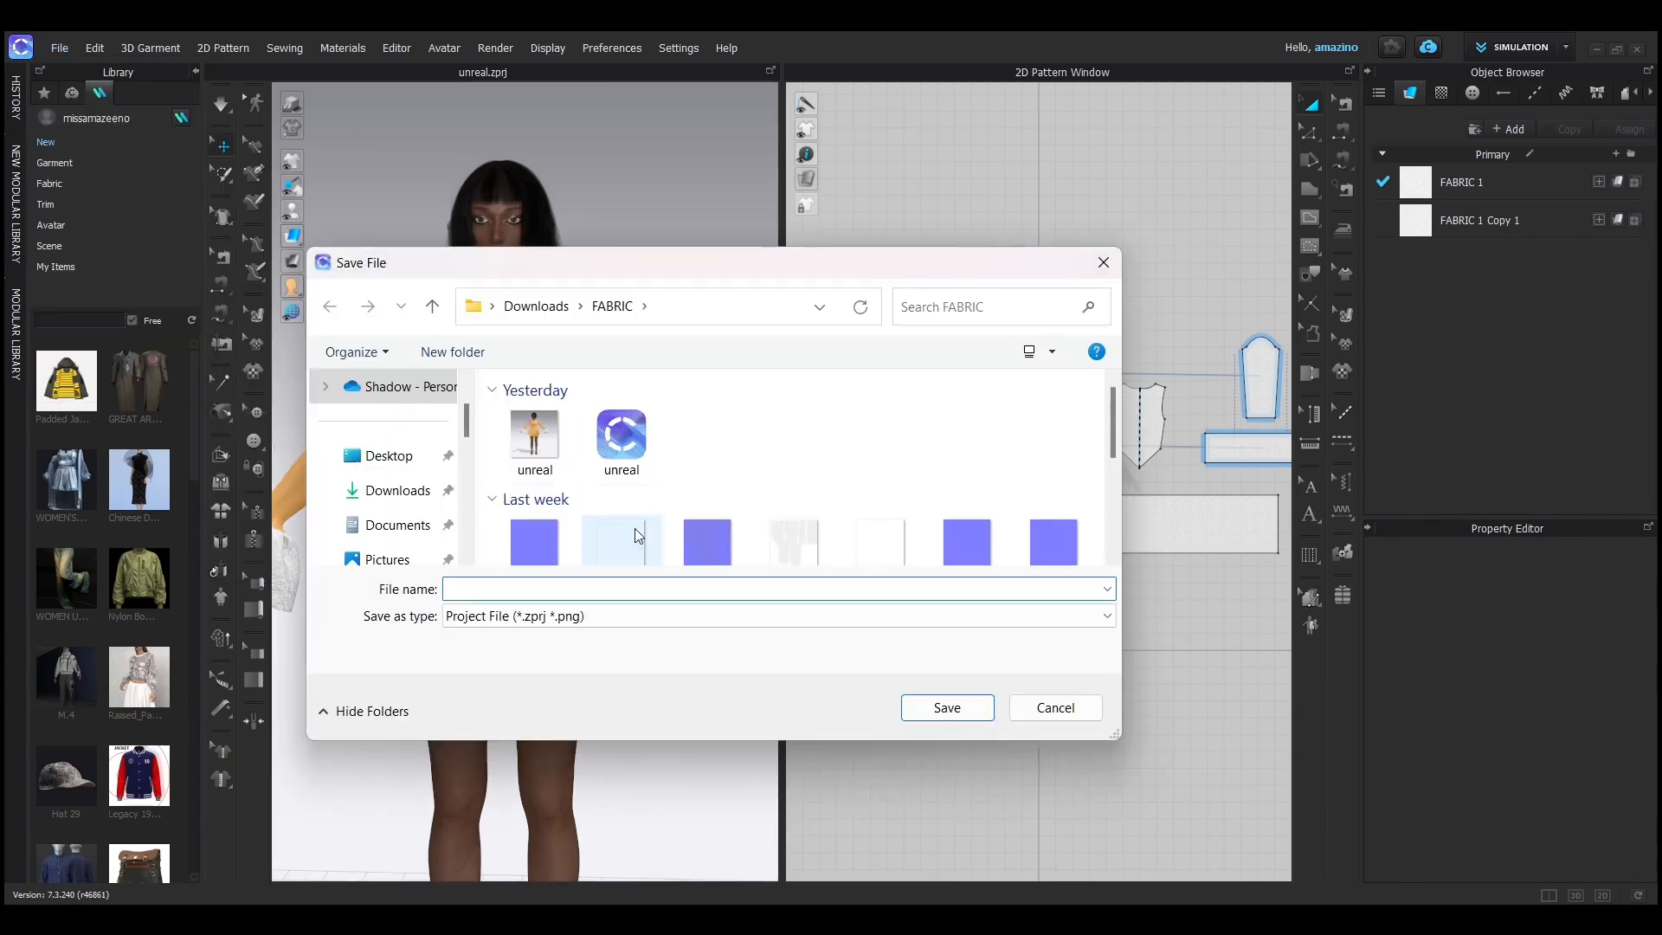
text(unnreal)
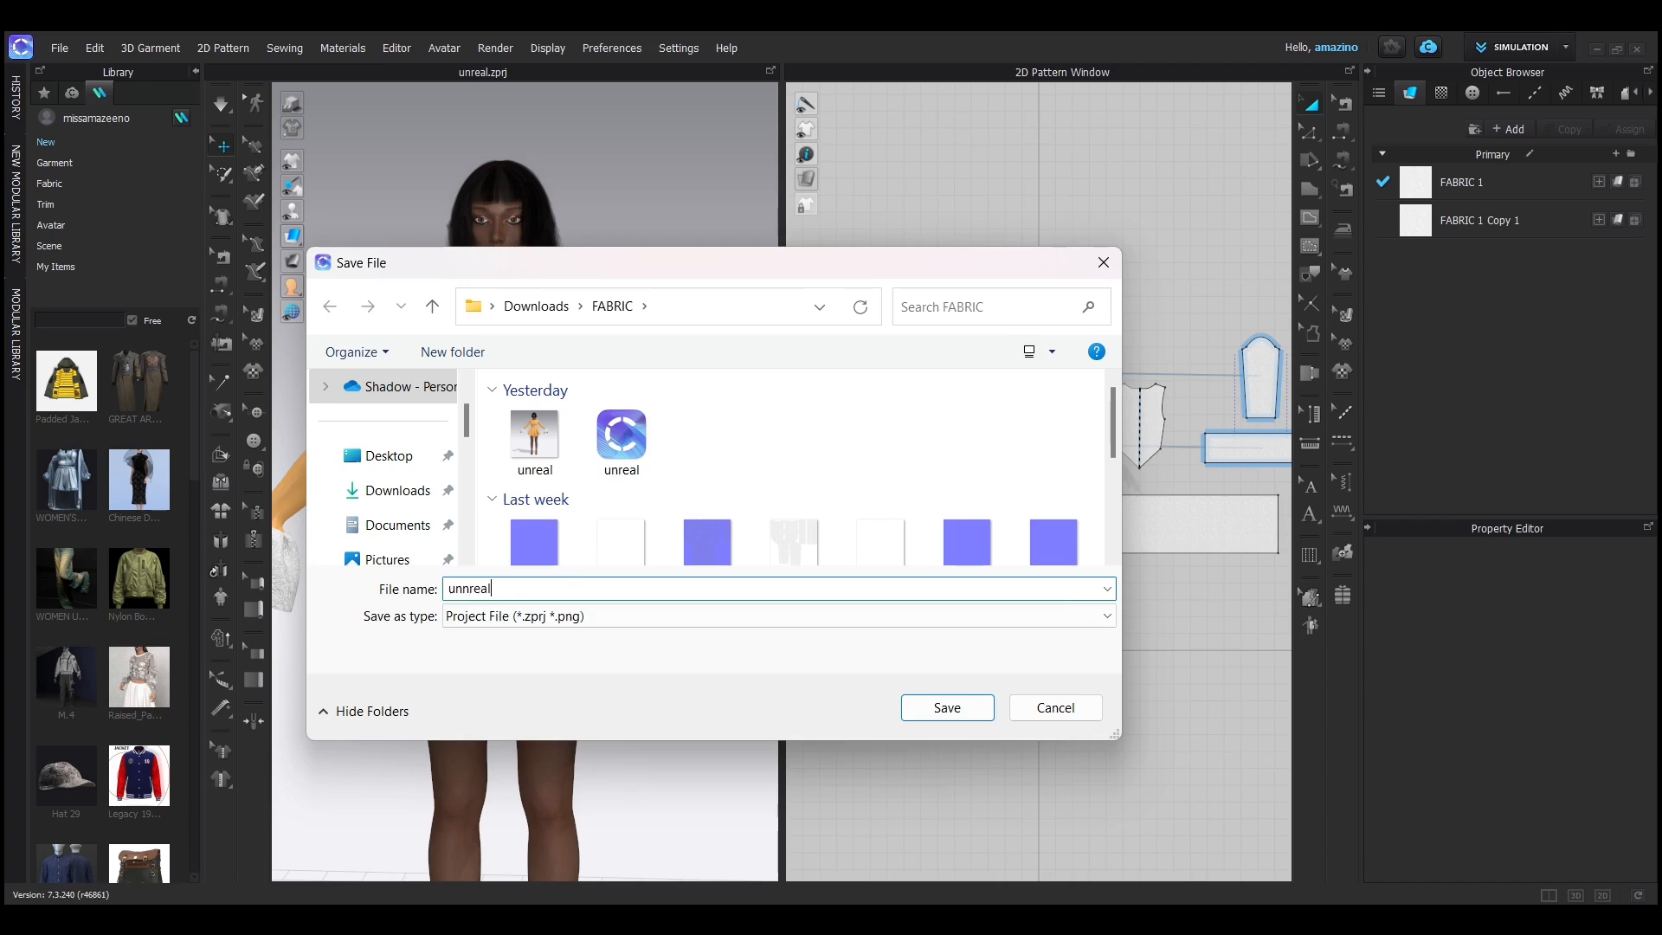
text( animation)
click(951, 712)
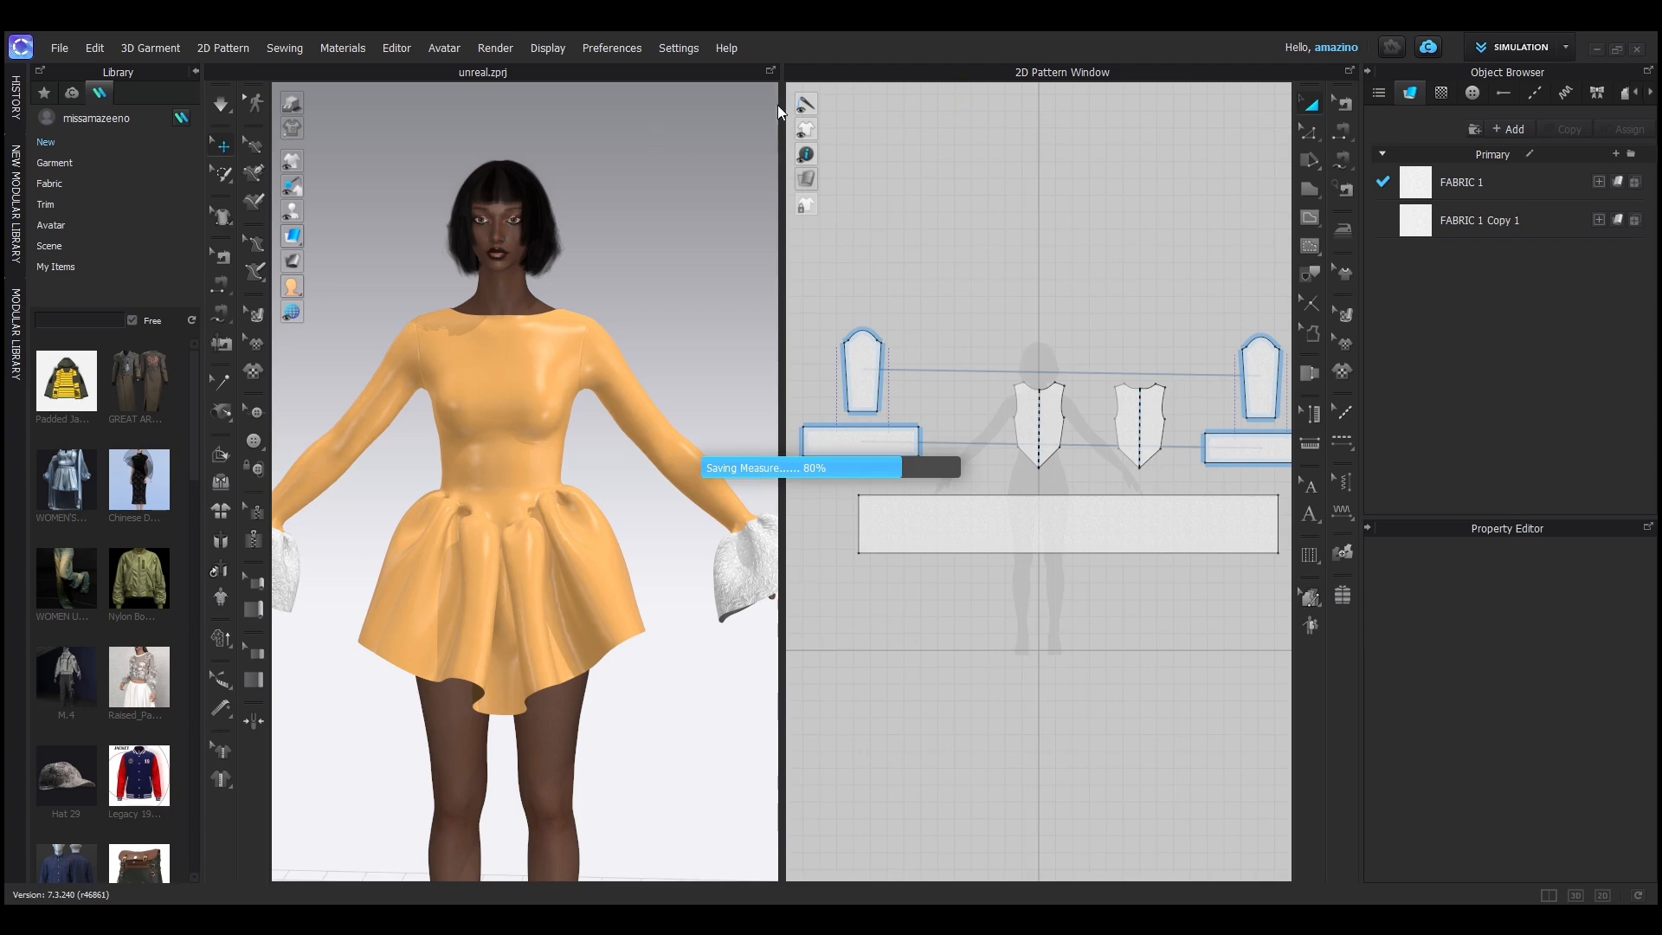
- Delete the original avatar, leaving only the dress in the 3D scene
click(462, 211)
click(494, 256)
right_click(506, 269)
click(554, 323)
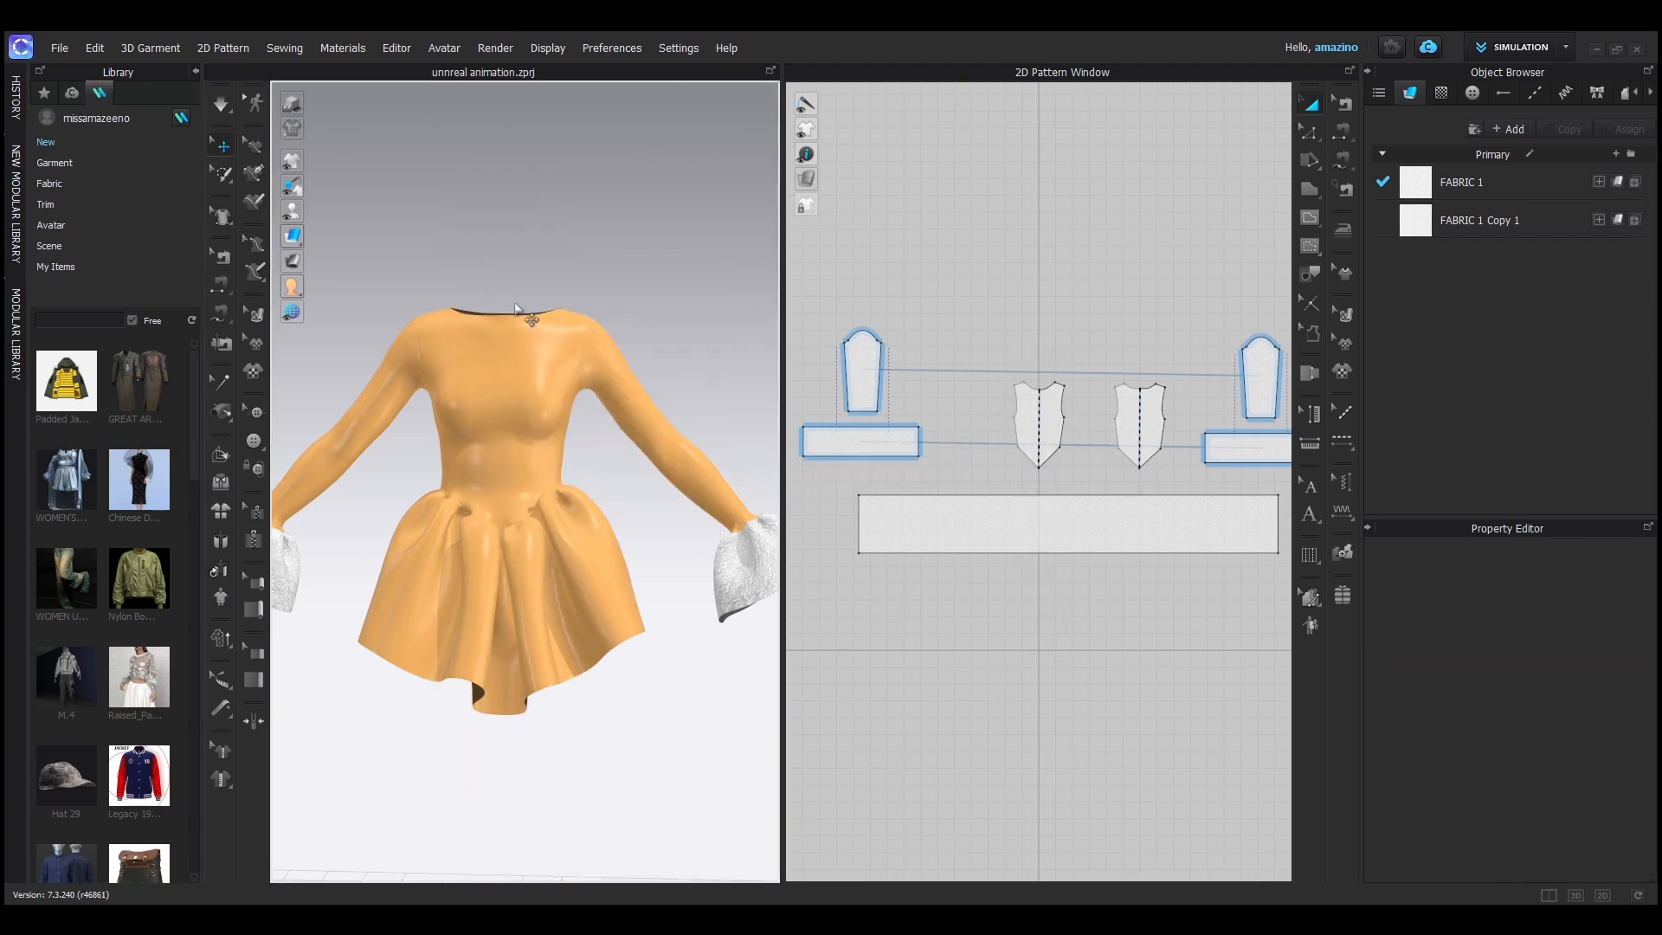
- Import "fabric model.abc" as an added Alembic with the scale in m at 100% and 30 FPS
click(58, 48)
mouse_move(179, 241)
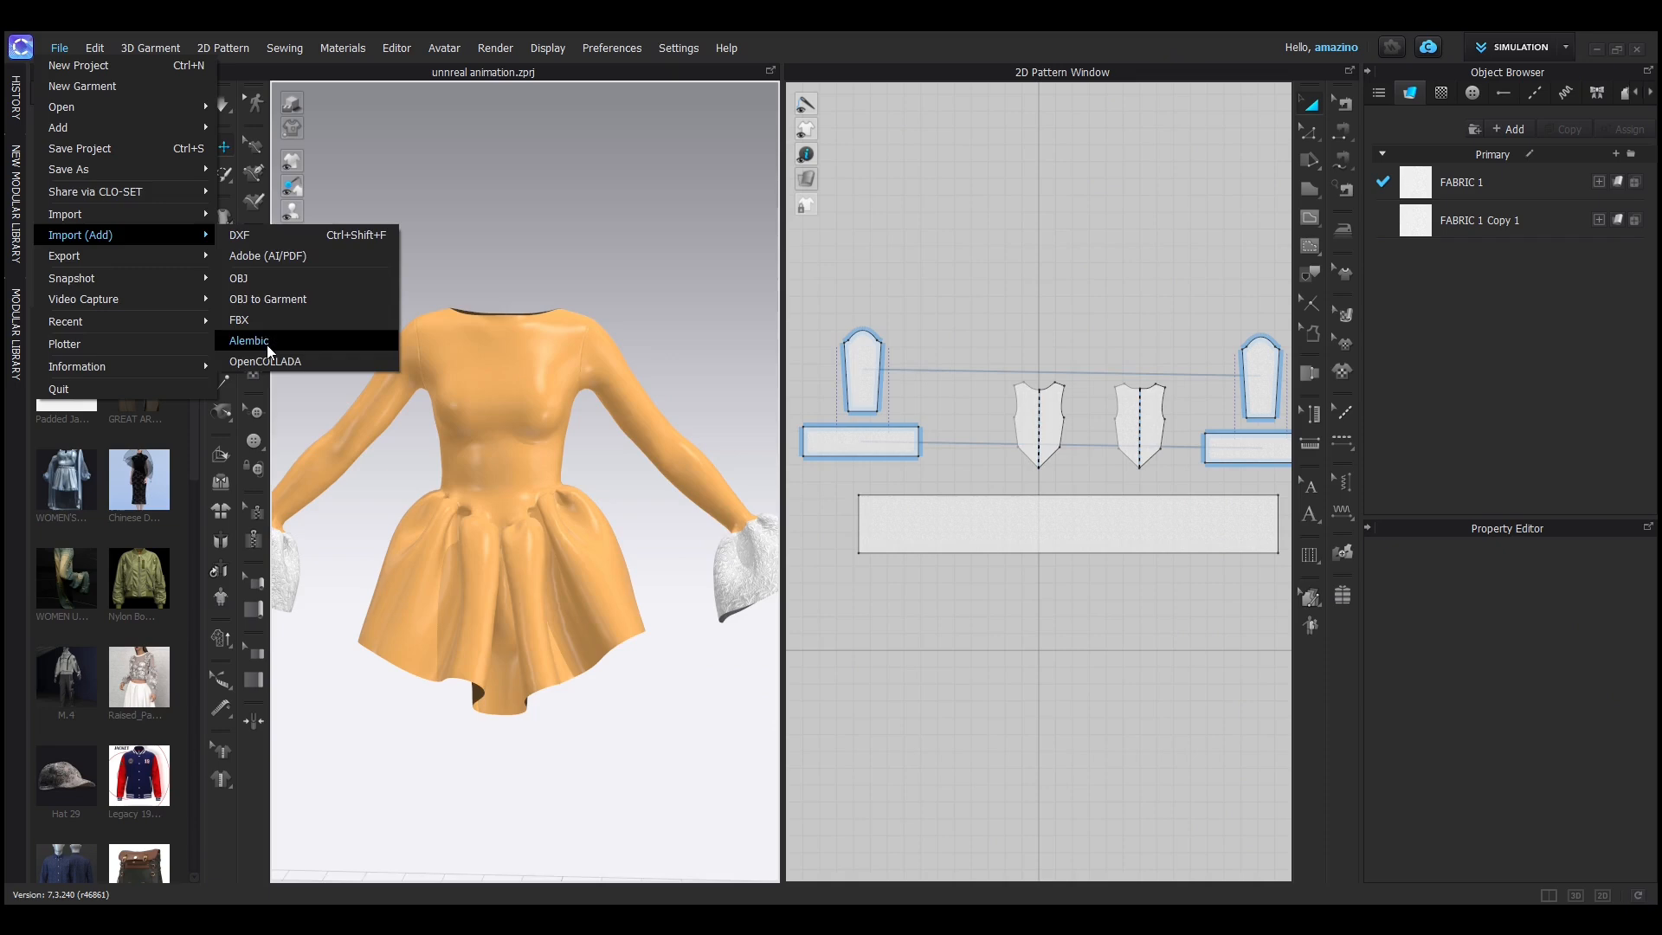
click(294, 343)
double_click(550, 419)
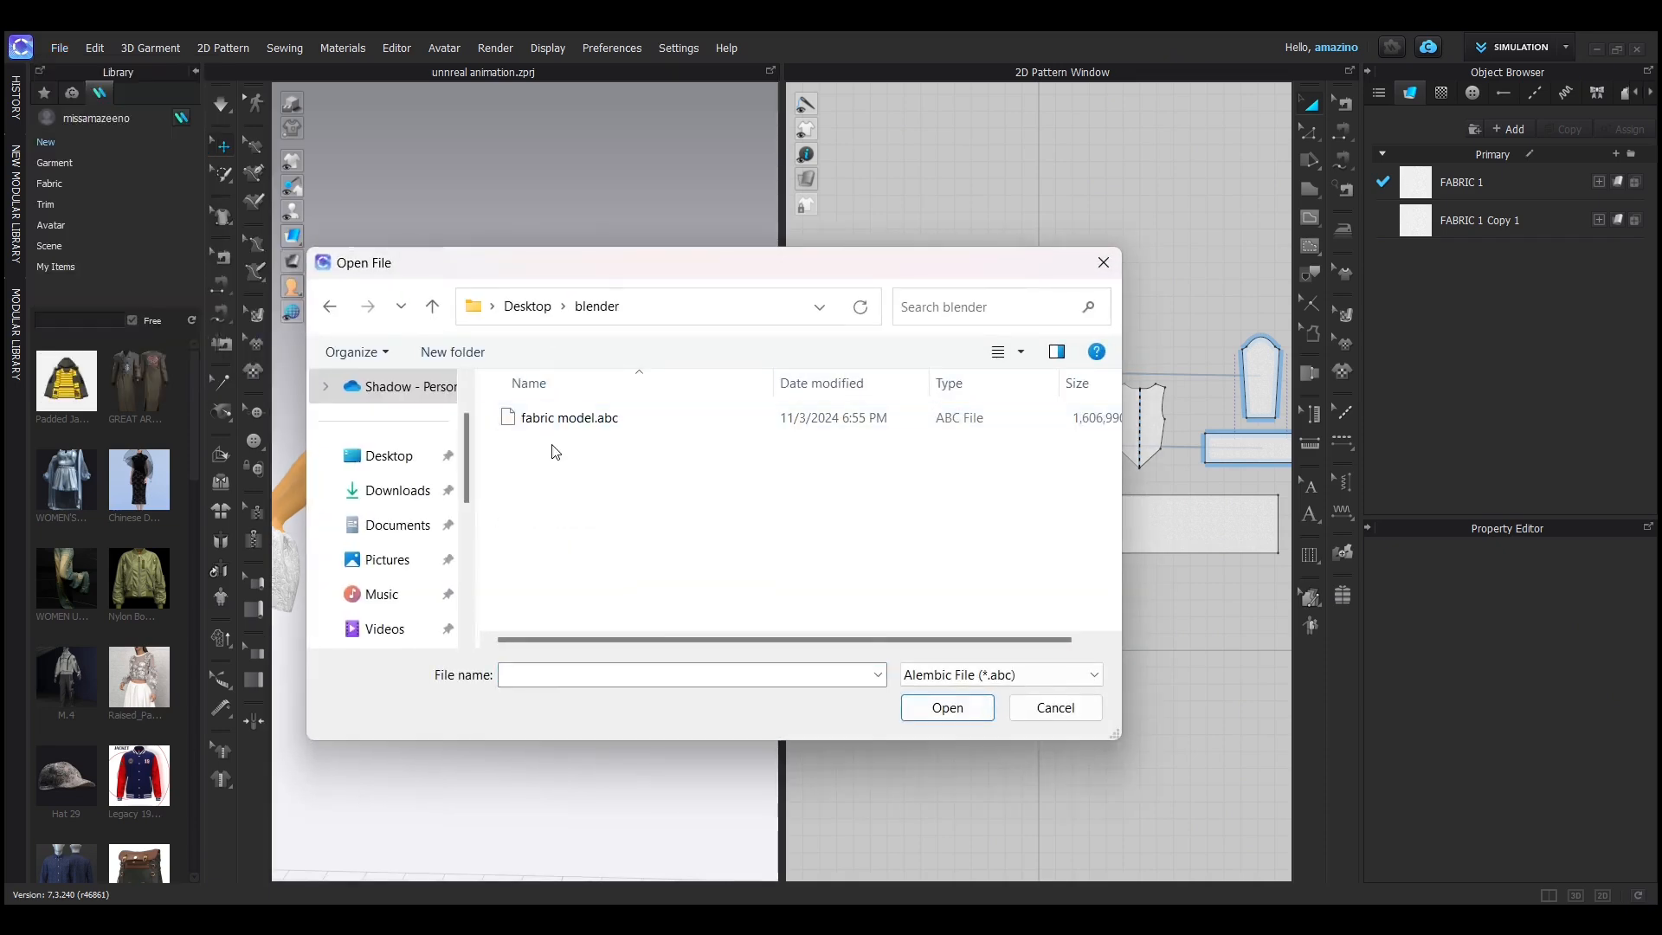
click(597, 419)
click(947, 707)
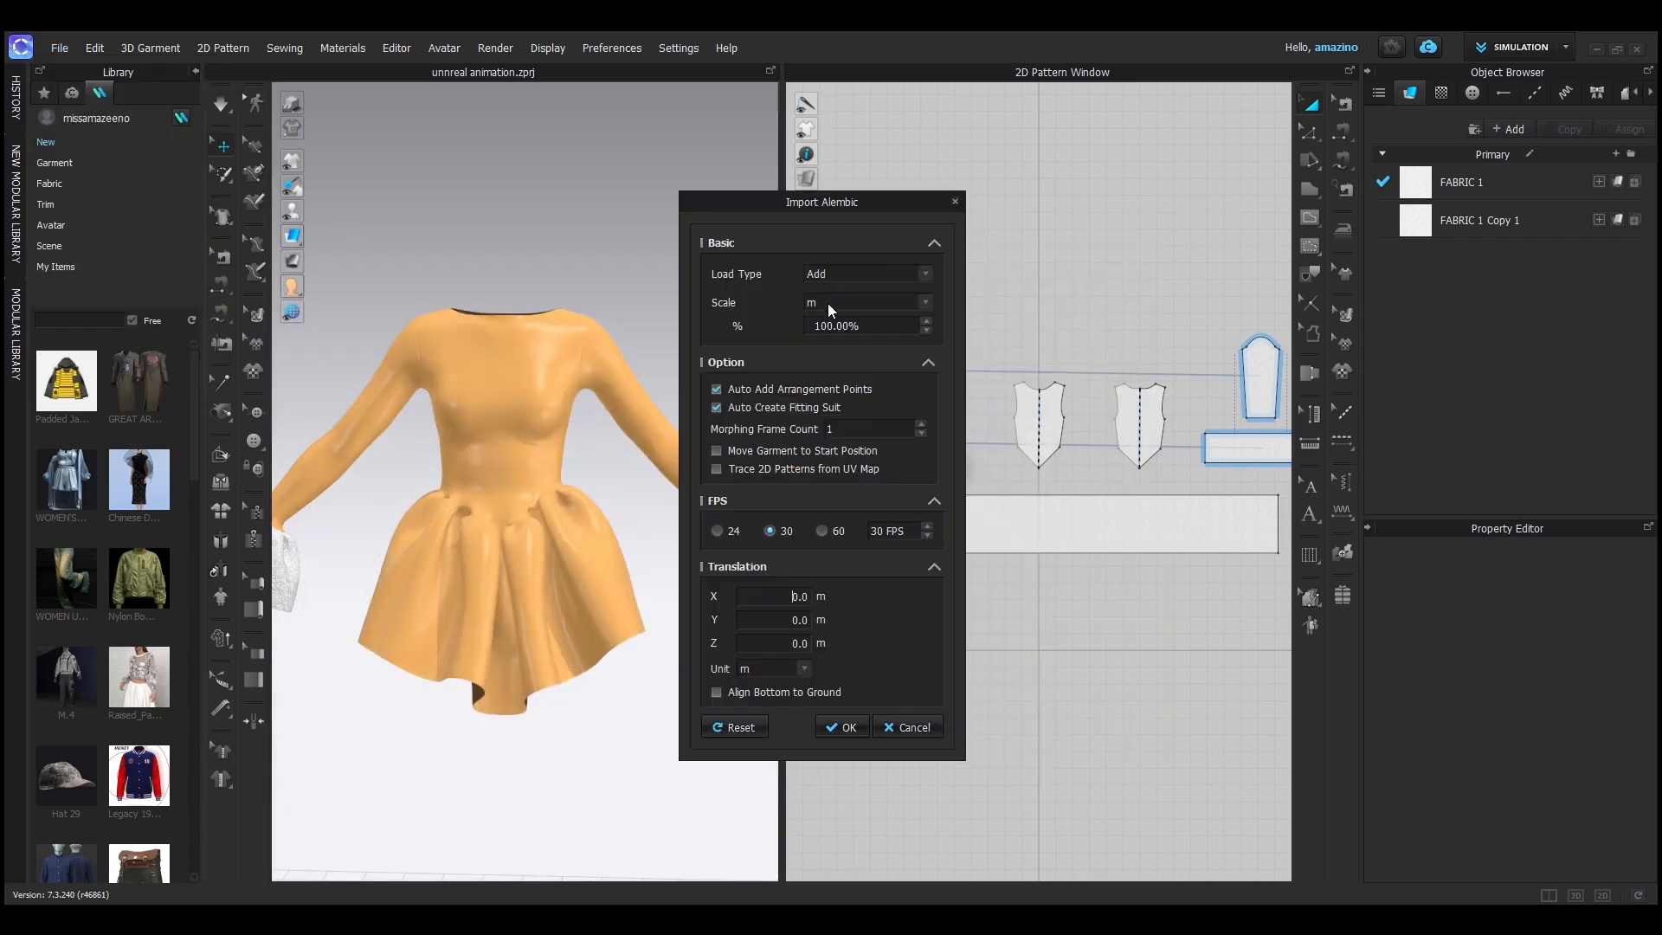
click(854, 728)
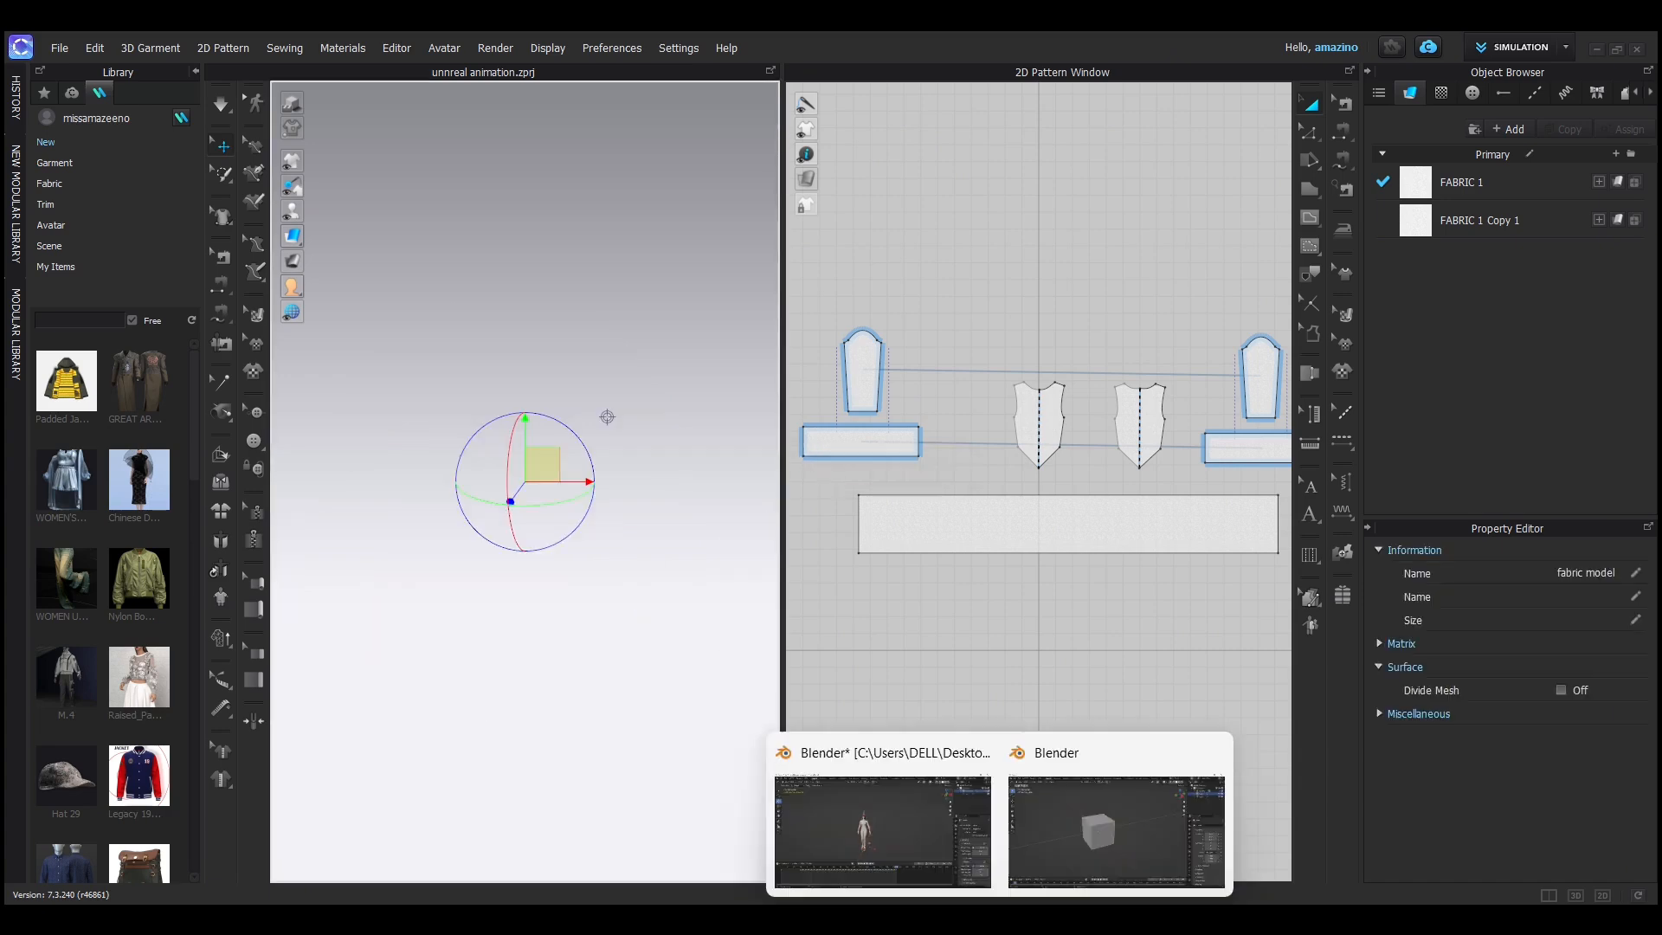
- Switch to Blender and check the frame rate and frame range in the output properties
click(866, 790)
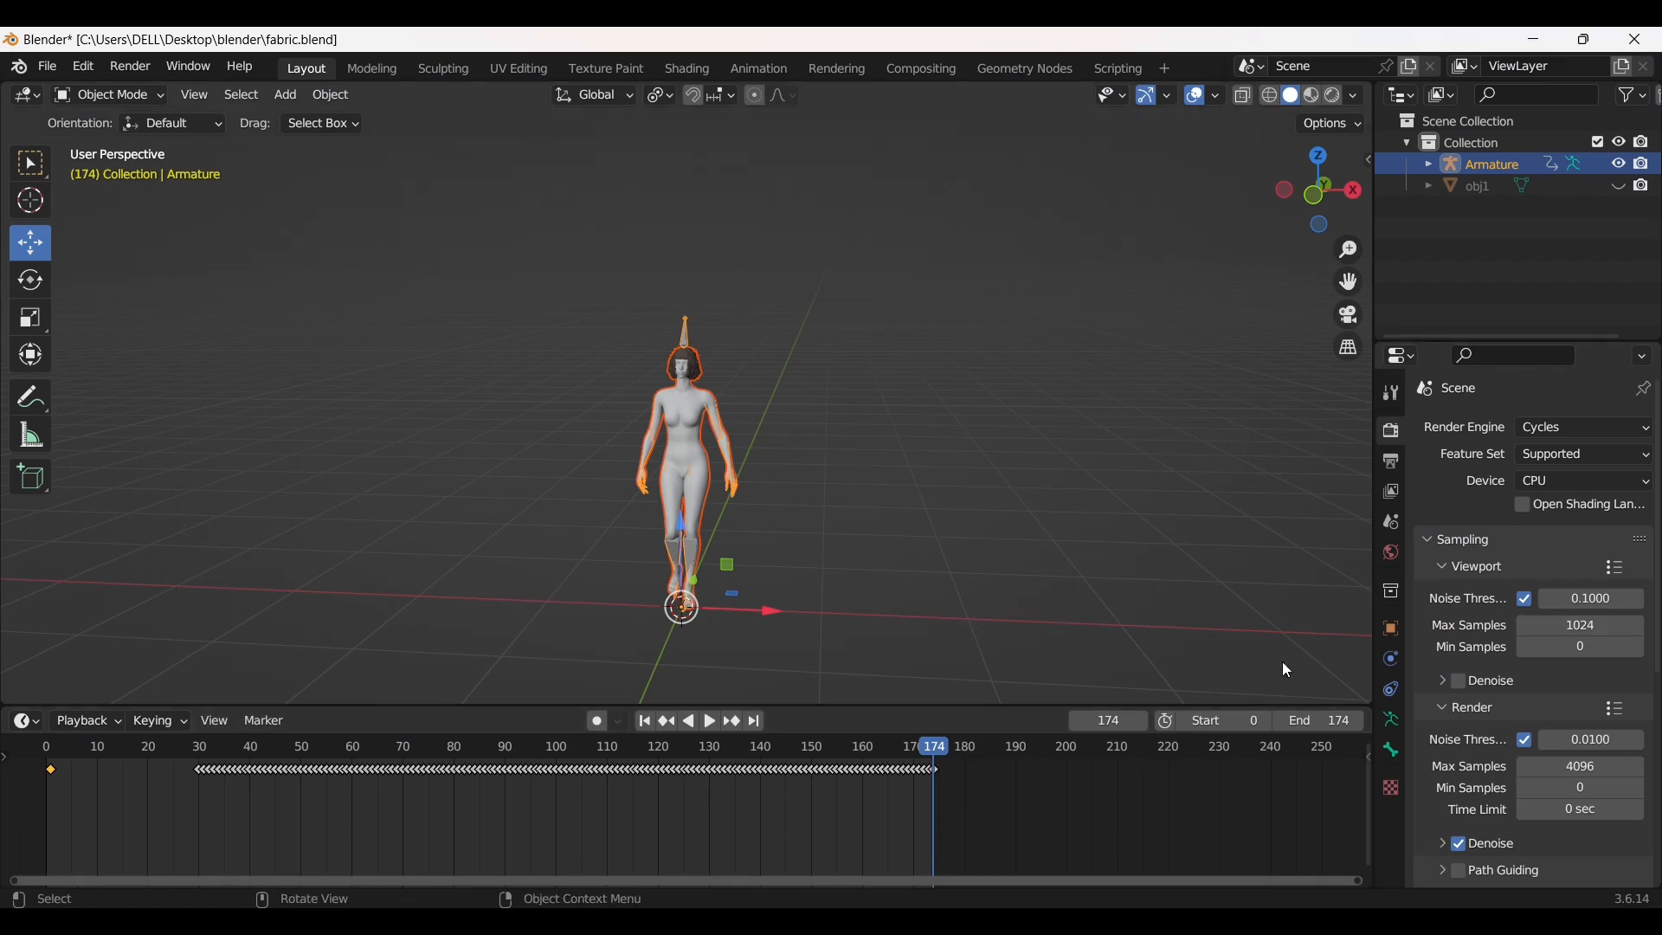
click(1394, 463)
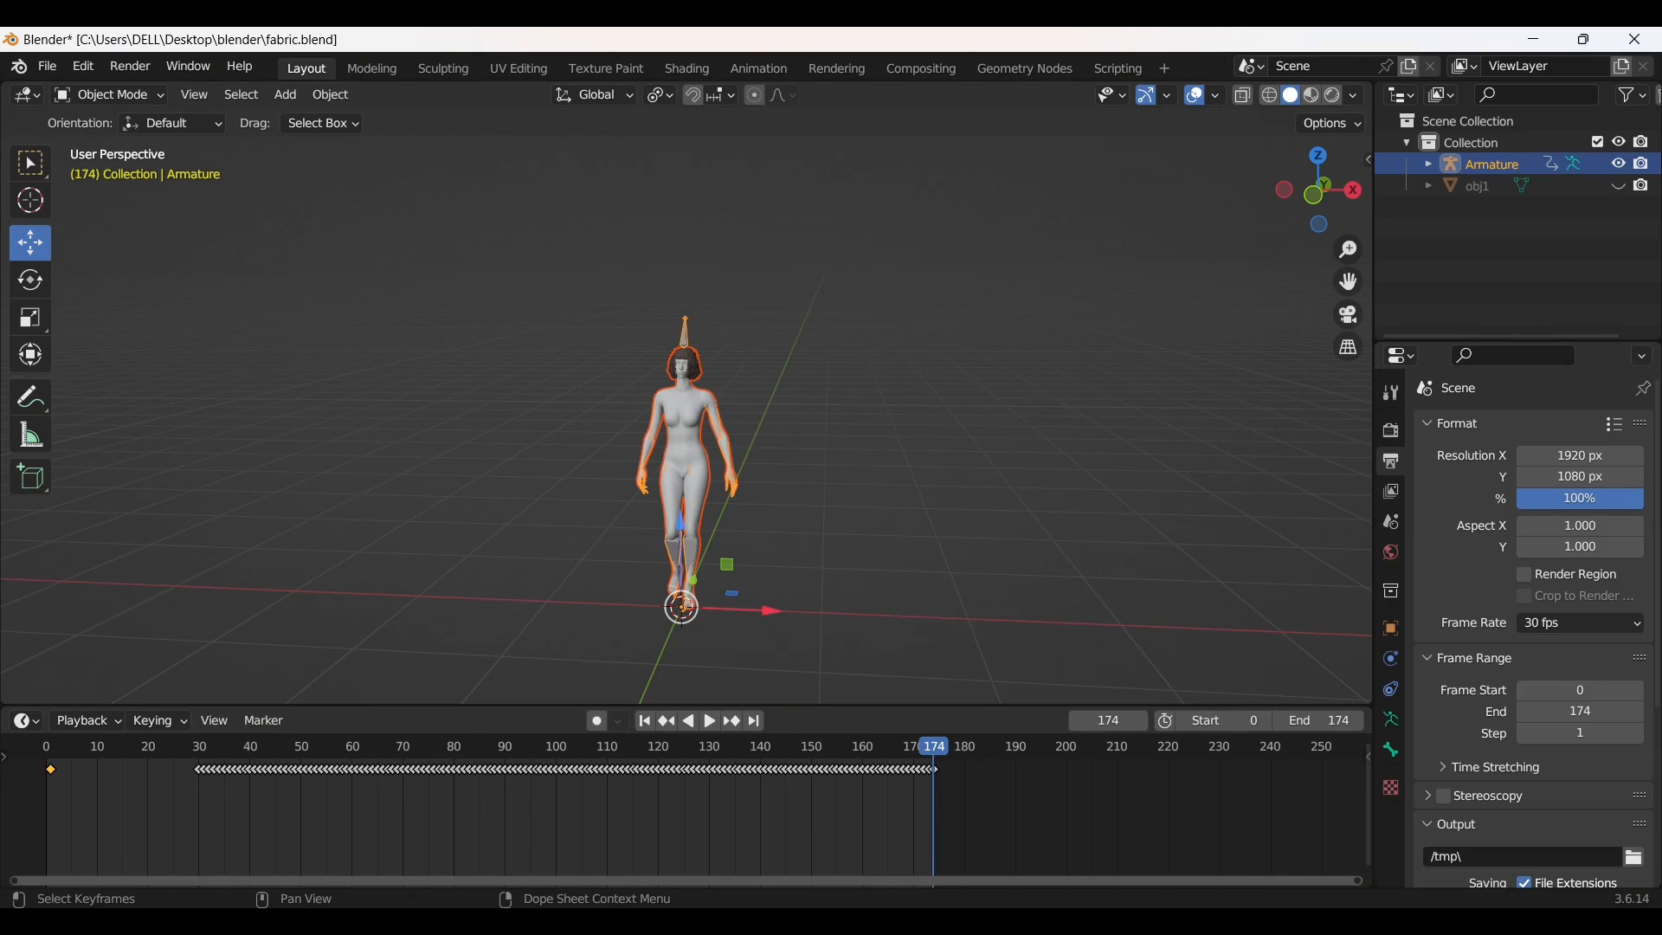
mouse_move(904, 920)
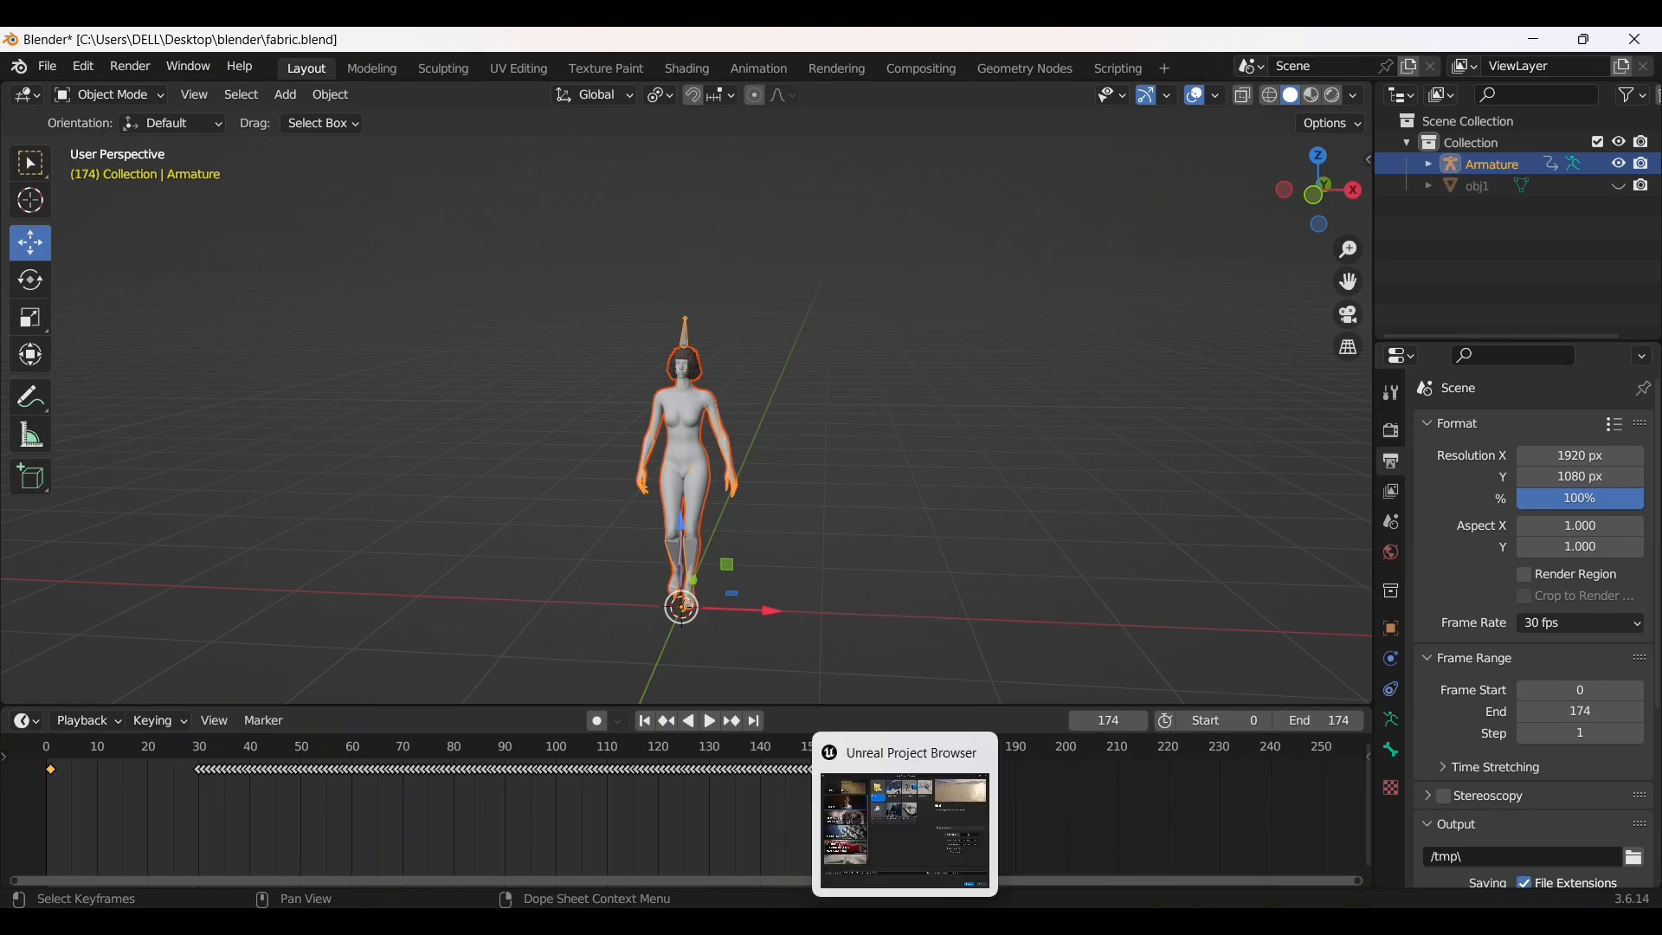
mouse_move(1056, 920)
- Return to CLO and change the workspace from Simulation to Animation, accepting the Animation (Stable) simulation quality
click(1058, 857)
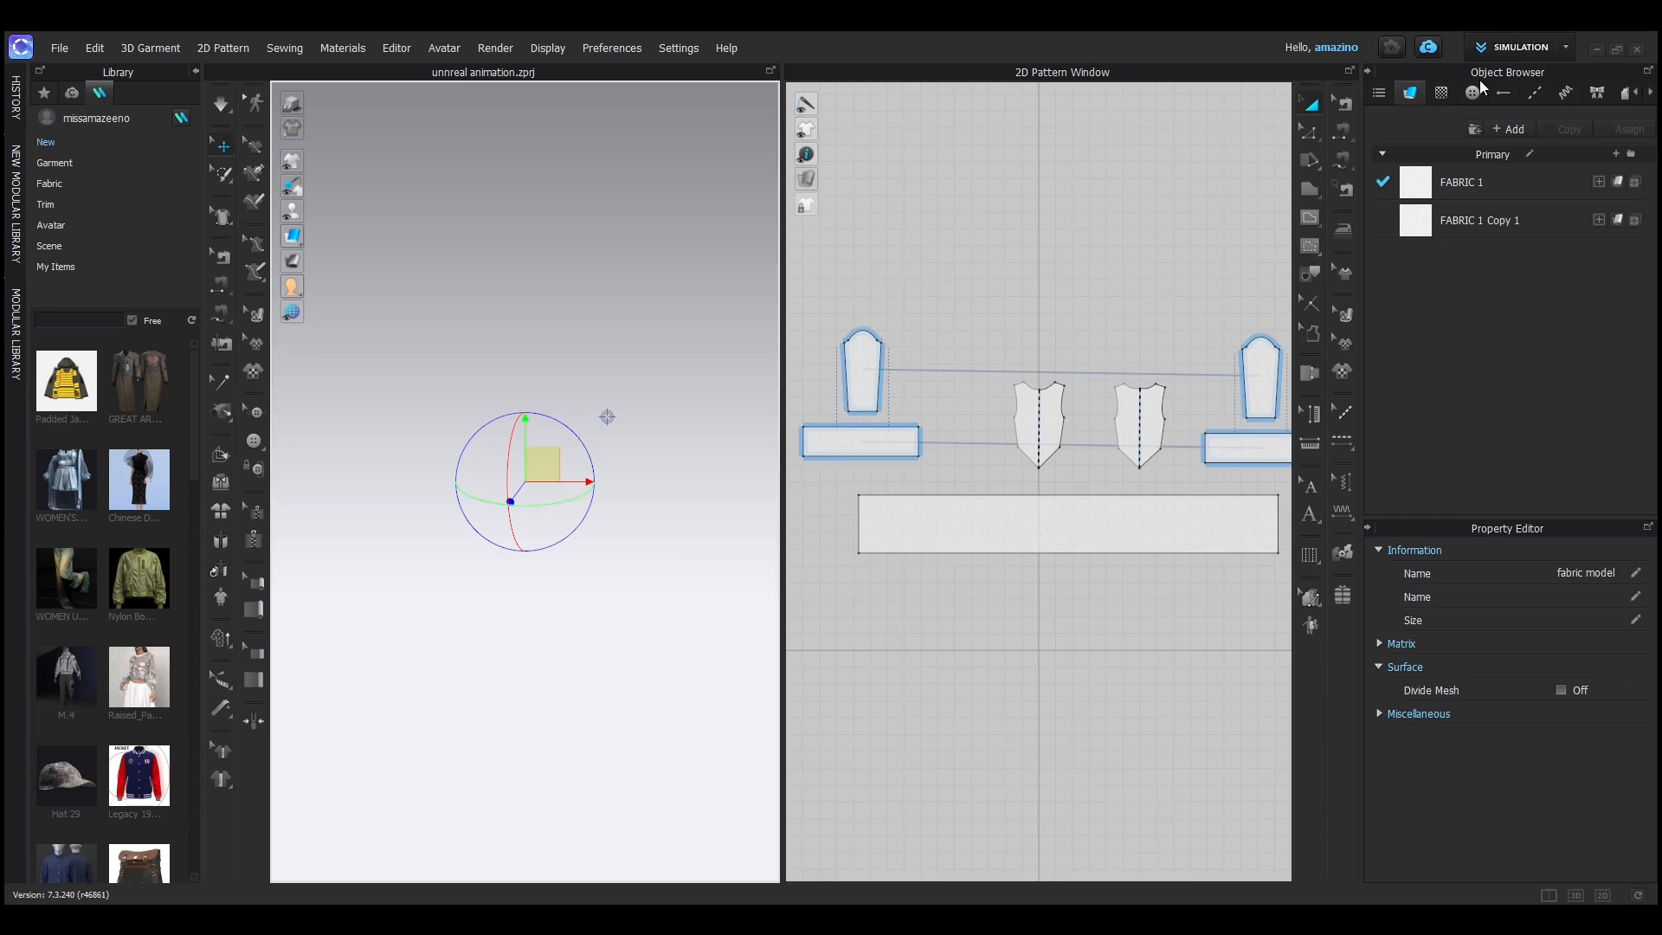
click(1564, 46)
click(1506, 109)
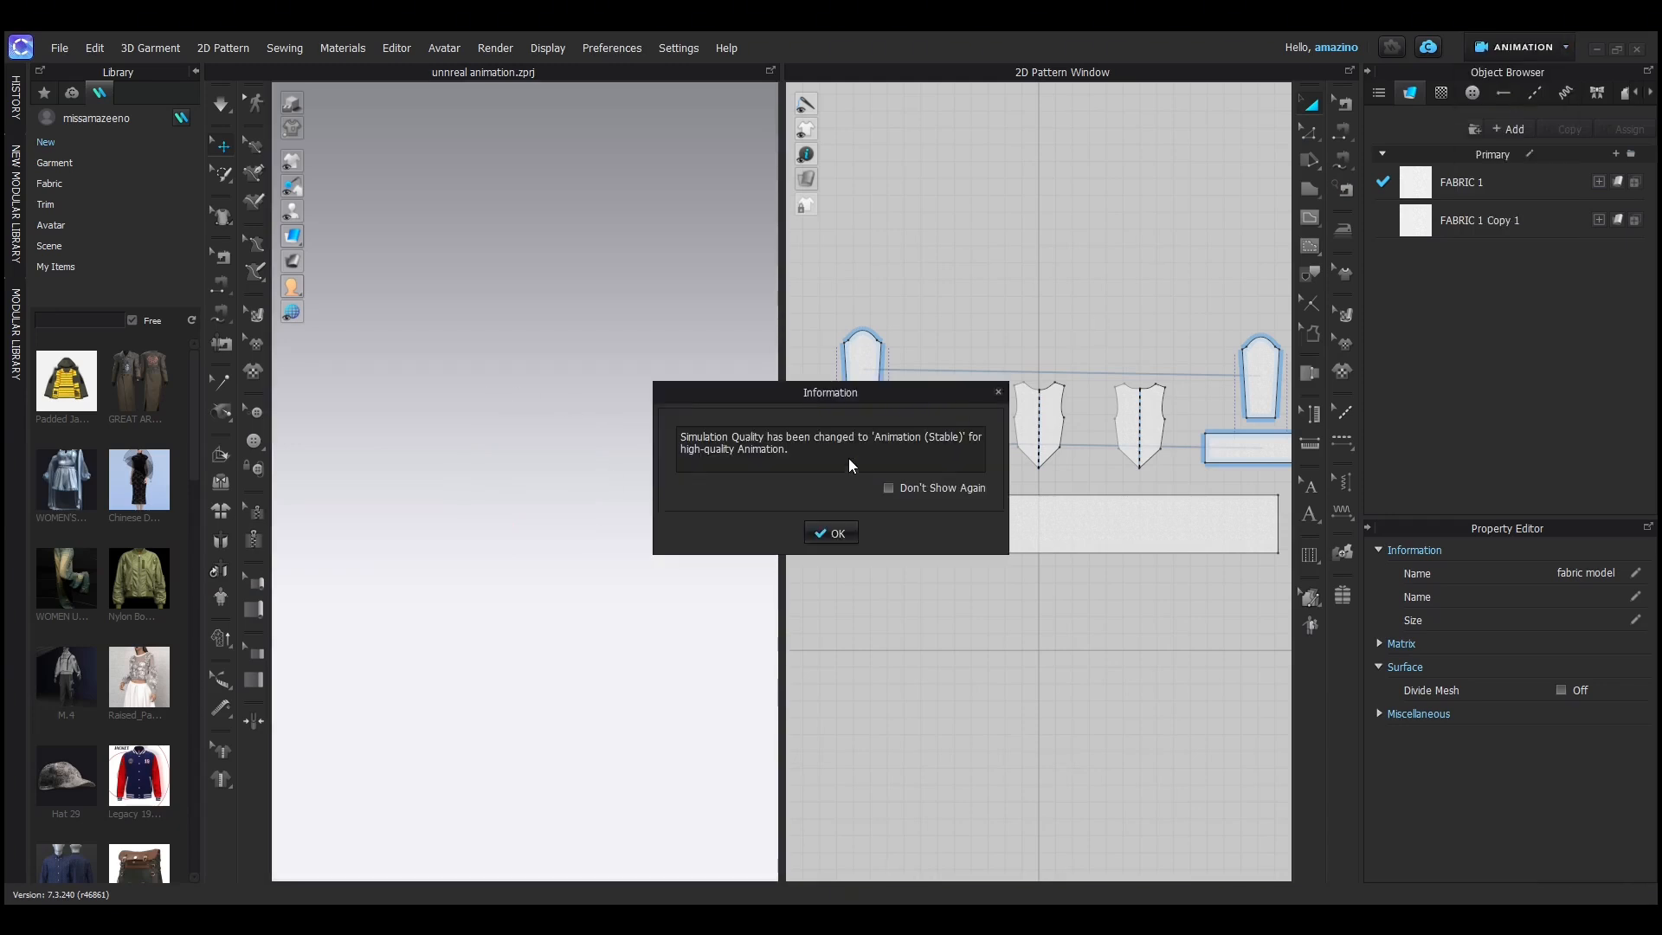
click(838, 533)
- Scrub the imported avatar animation to frame 37 to inspect the walk, and return to frame 0
drag(330, 709, 425, 710)
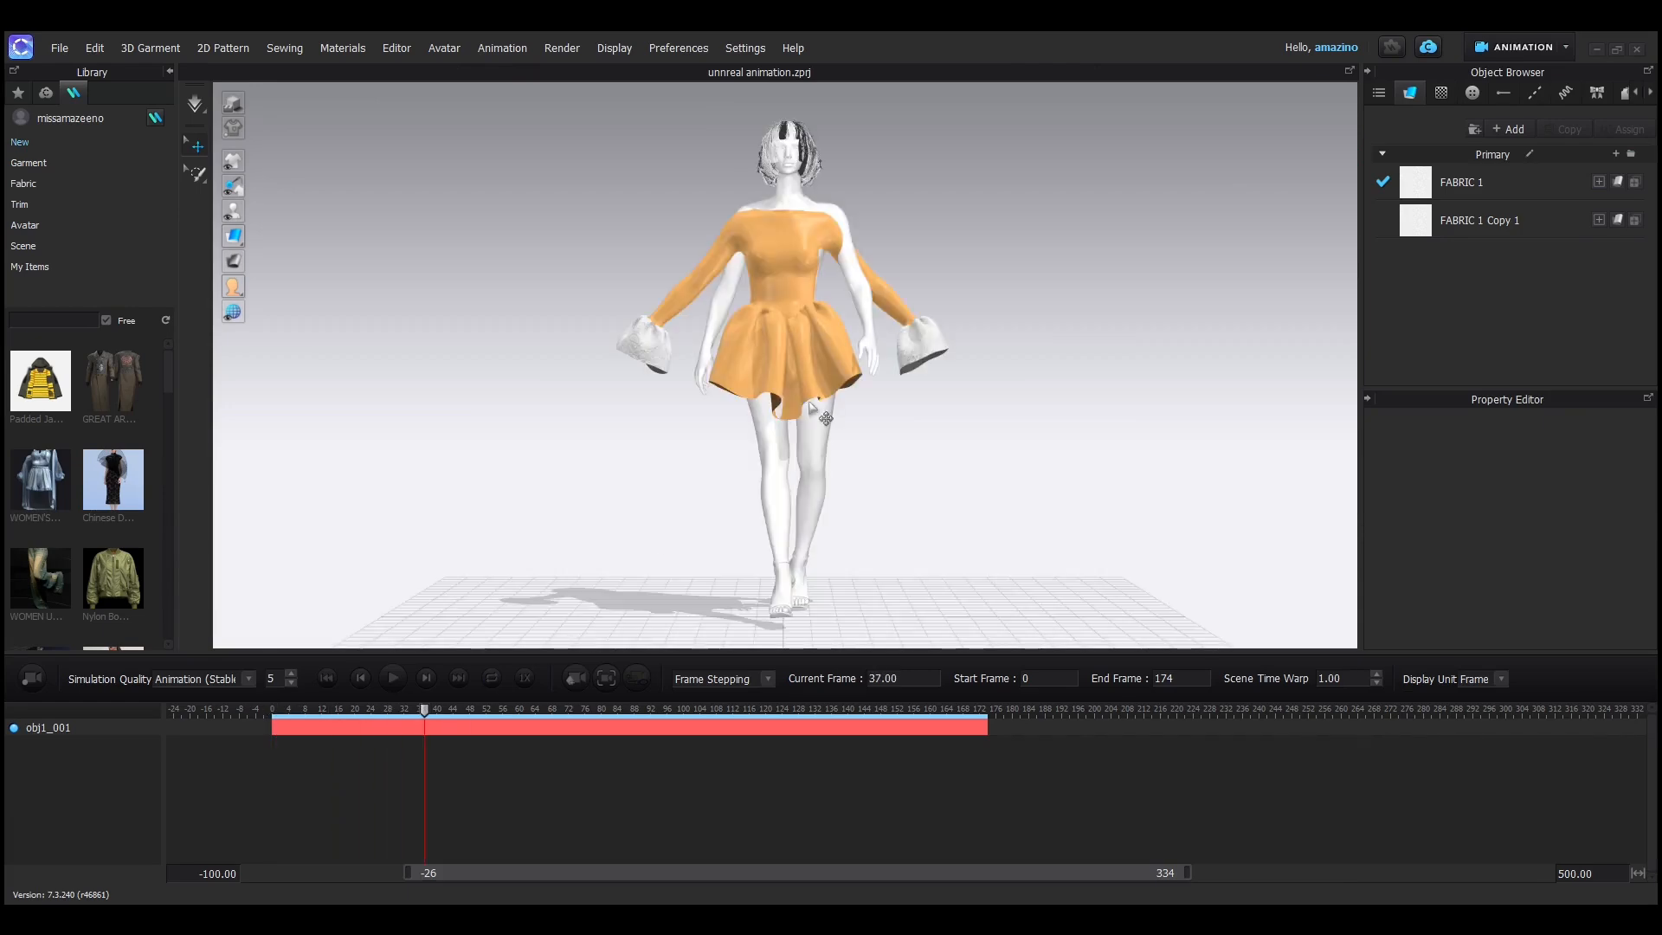
middle_drag(787, 194, 780, 233)
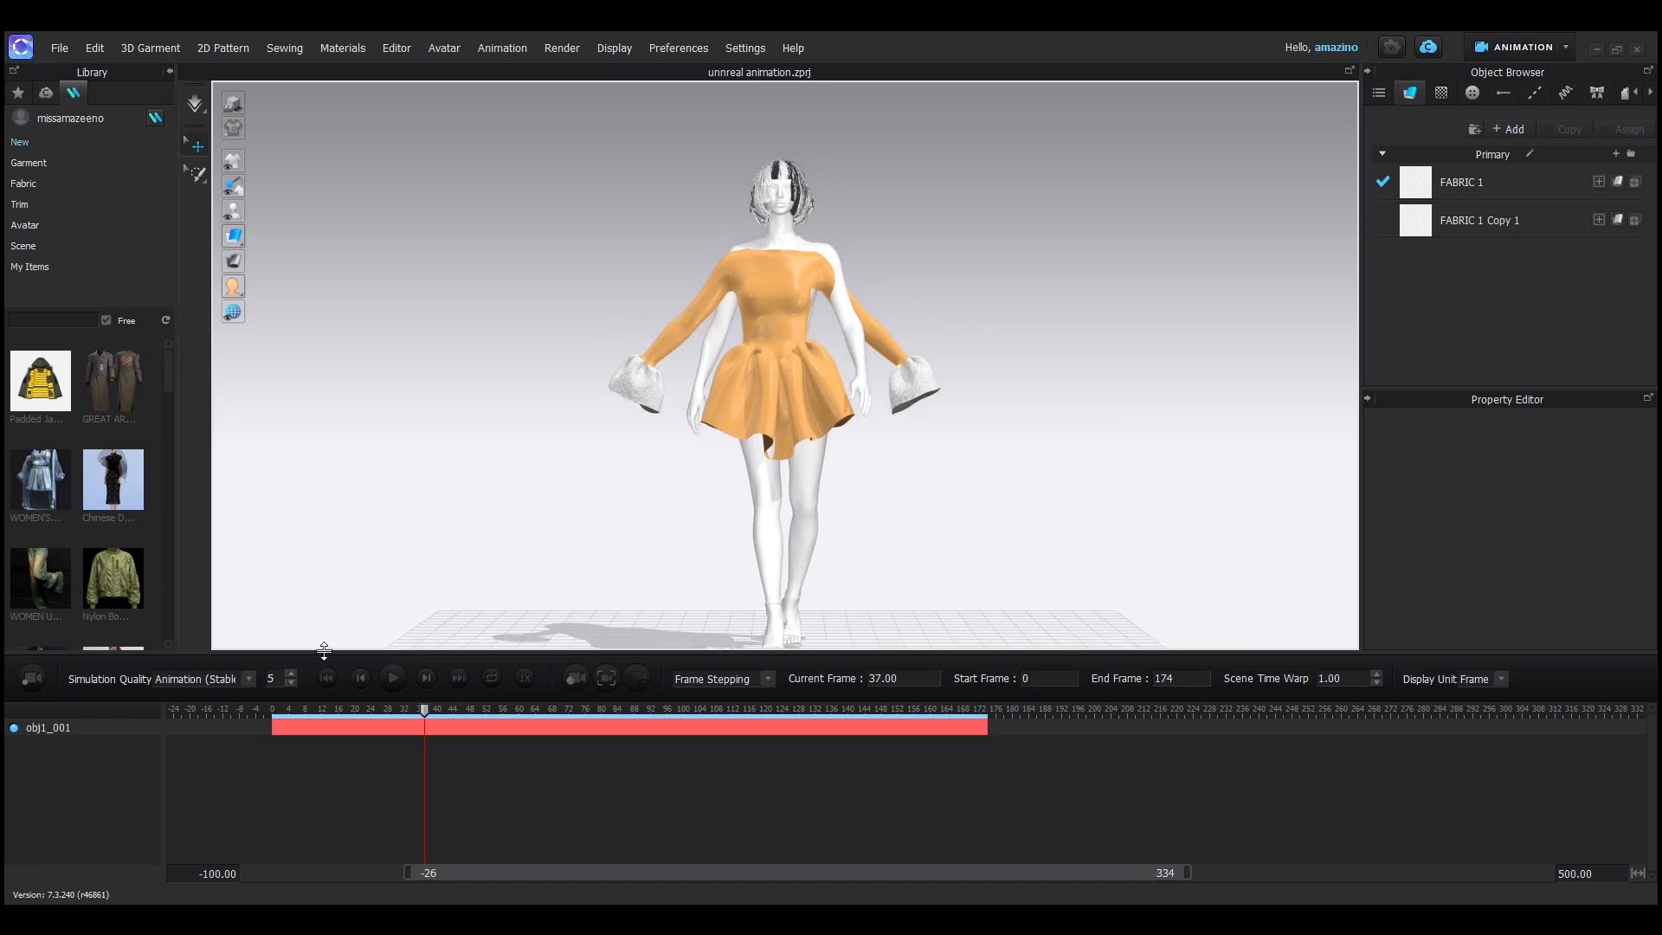
click(328, 678)
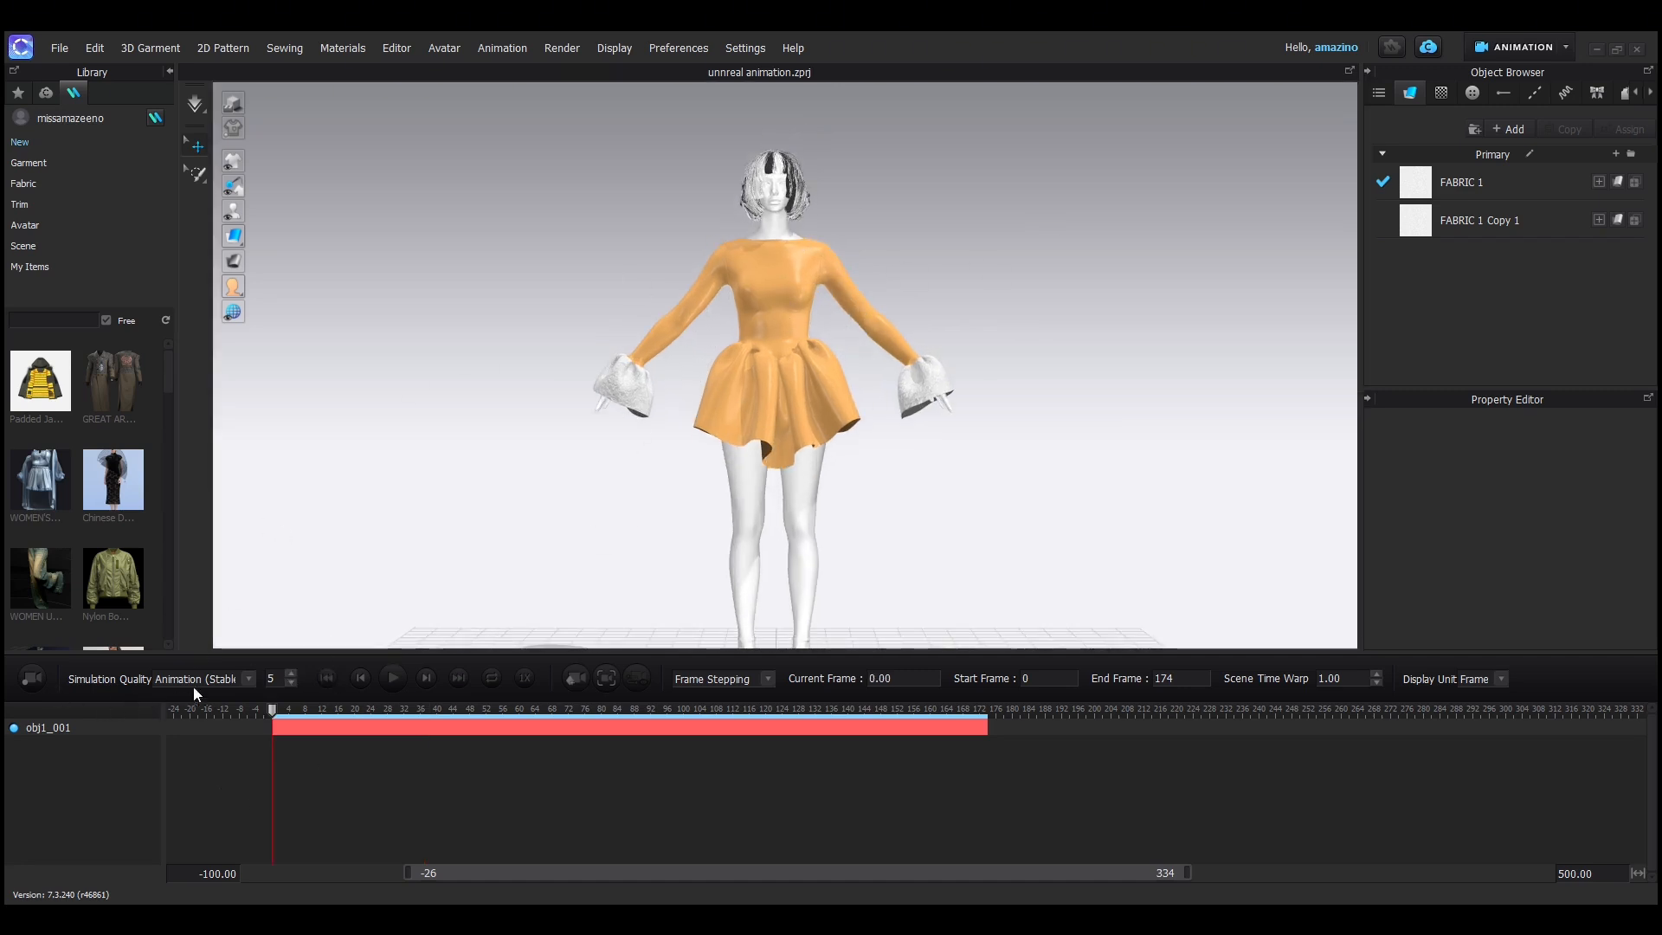
- Record the dress simulation over the whole walk at Animation (Stable) quality, watching the garment from front and back
click(244, 680)
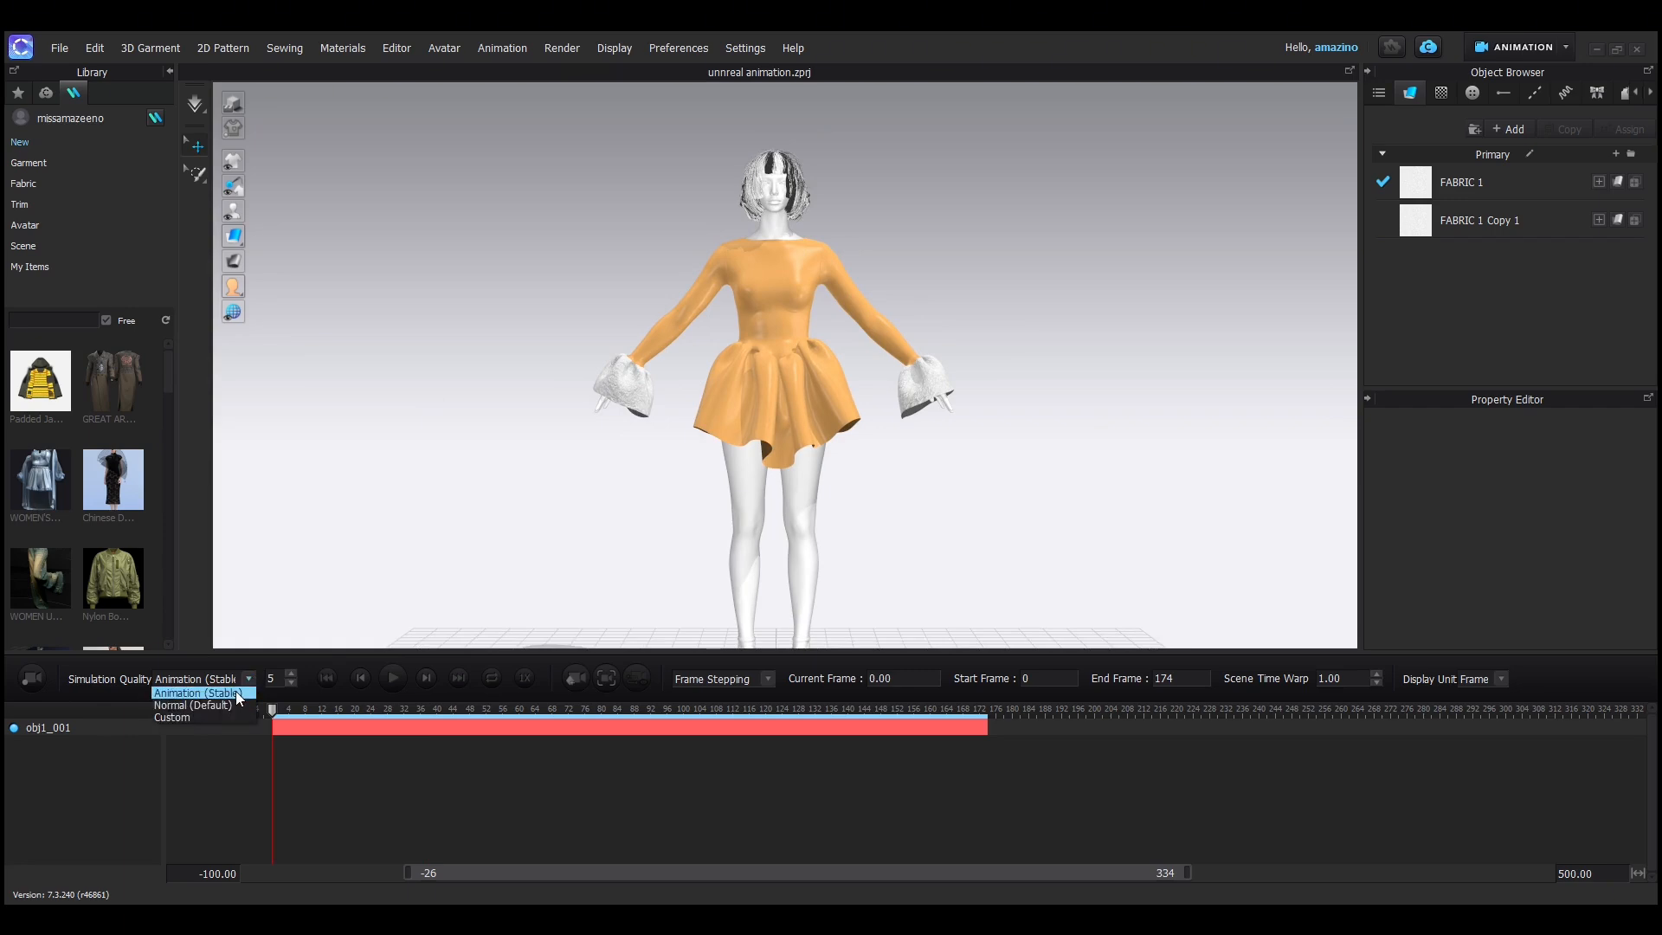
click(239, 694)
click(31, 678)
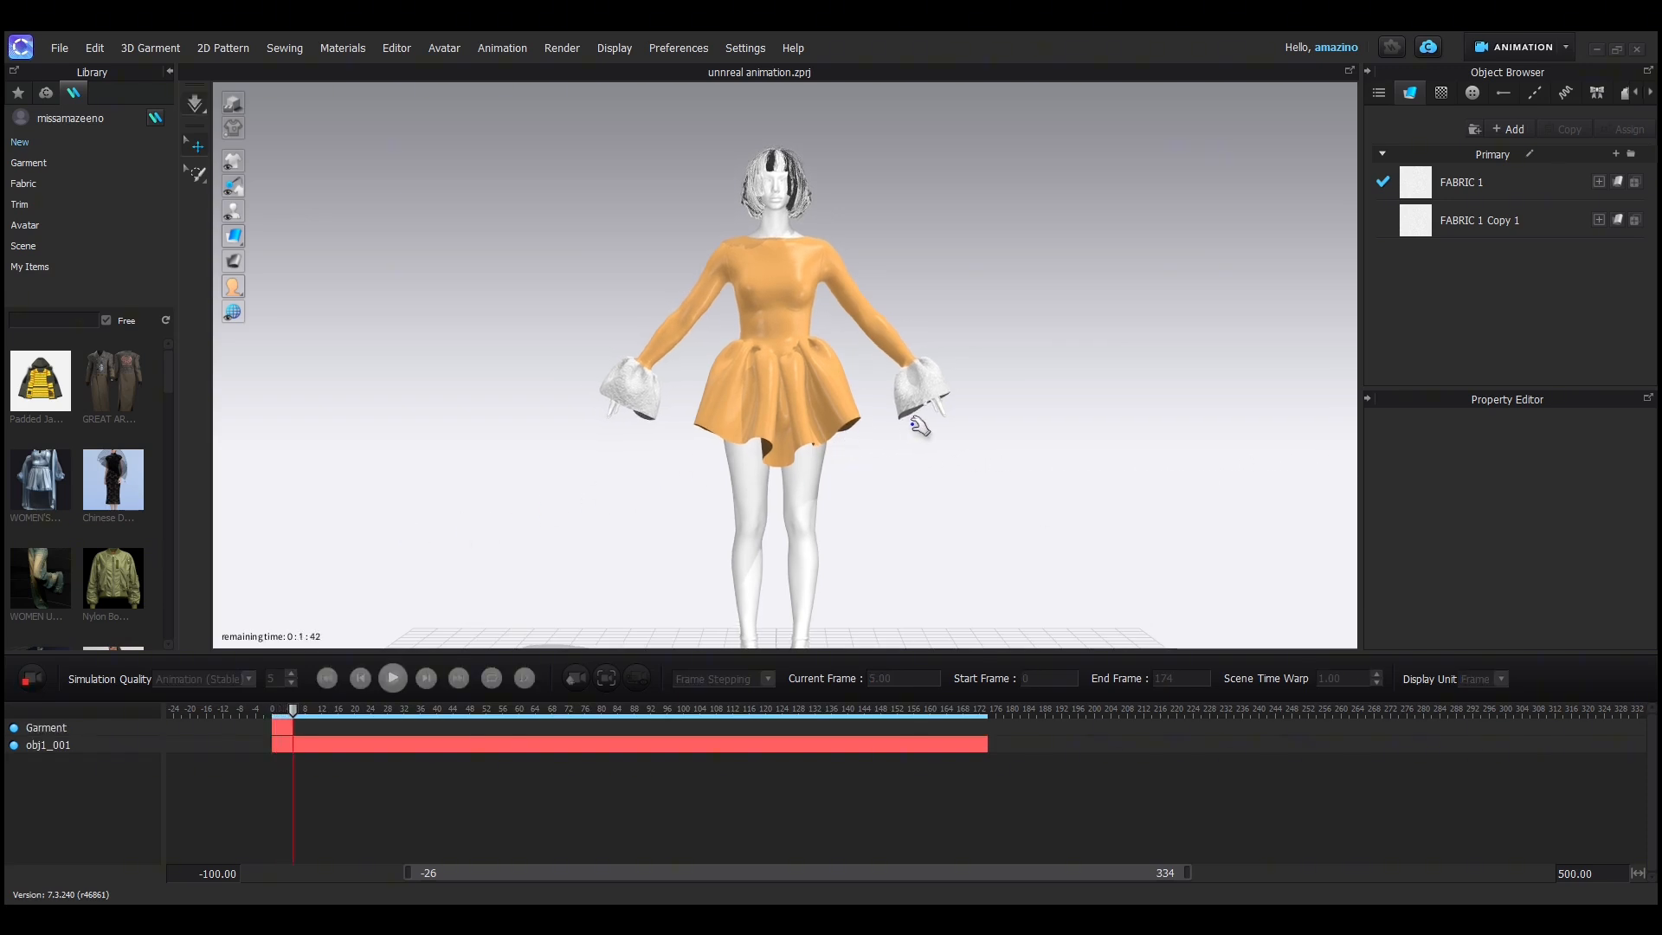
right_drag(1031, 445, 849, 401)
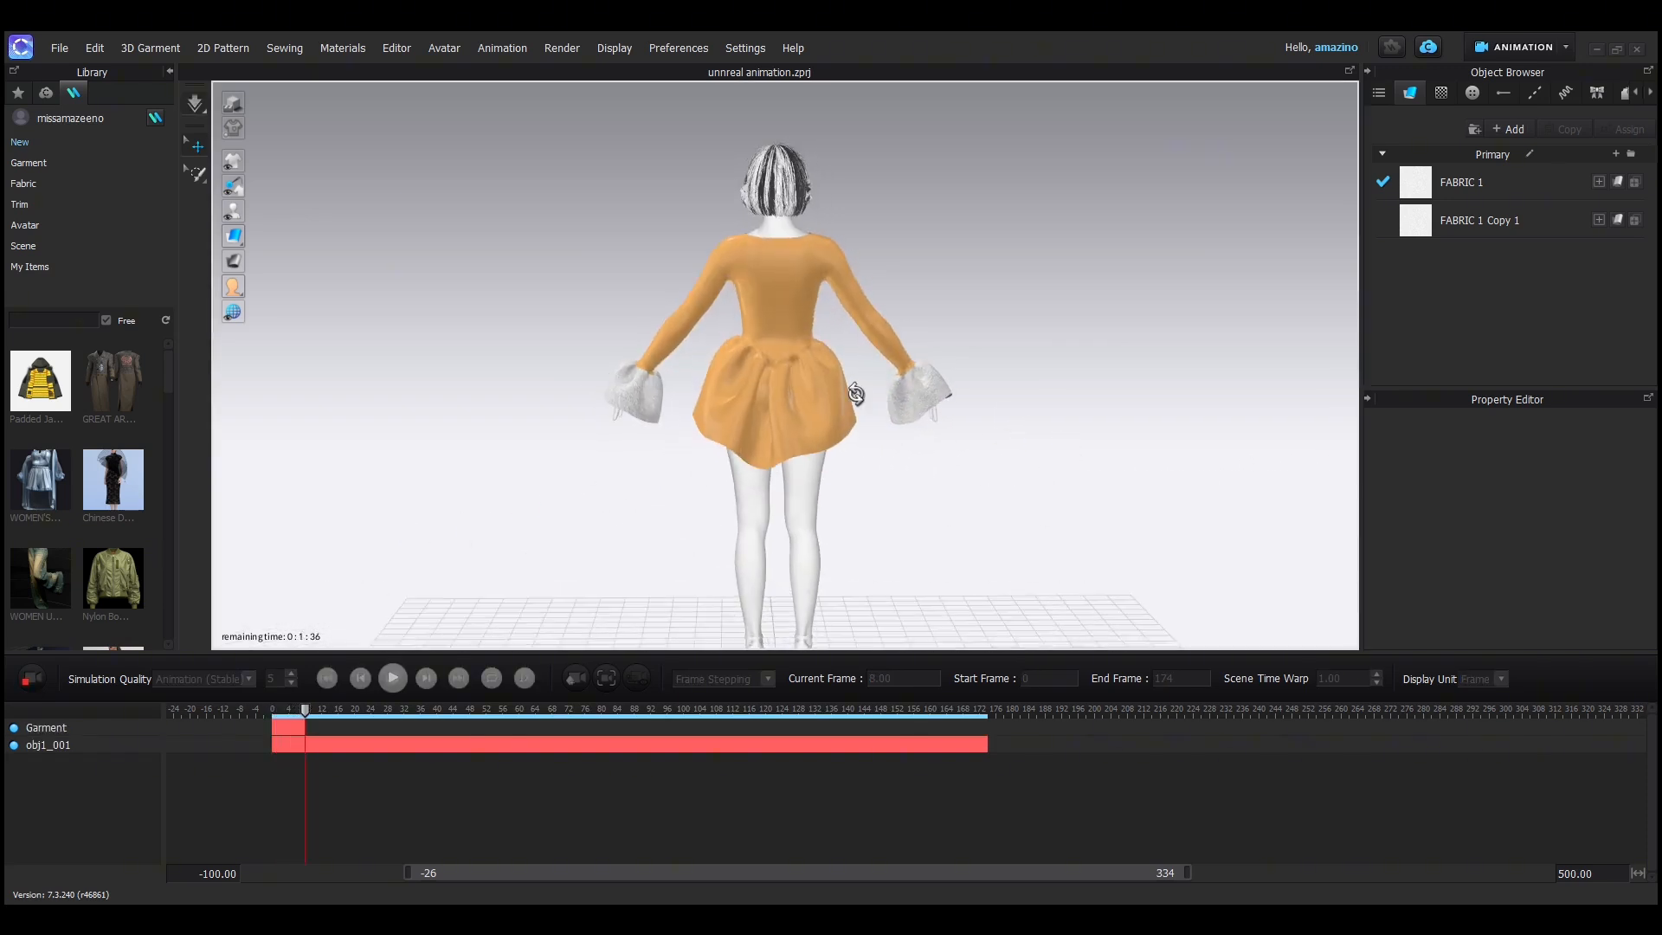
scroll(564, 465, up, 3)
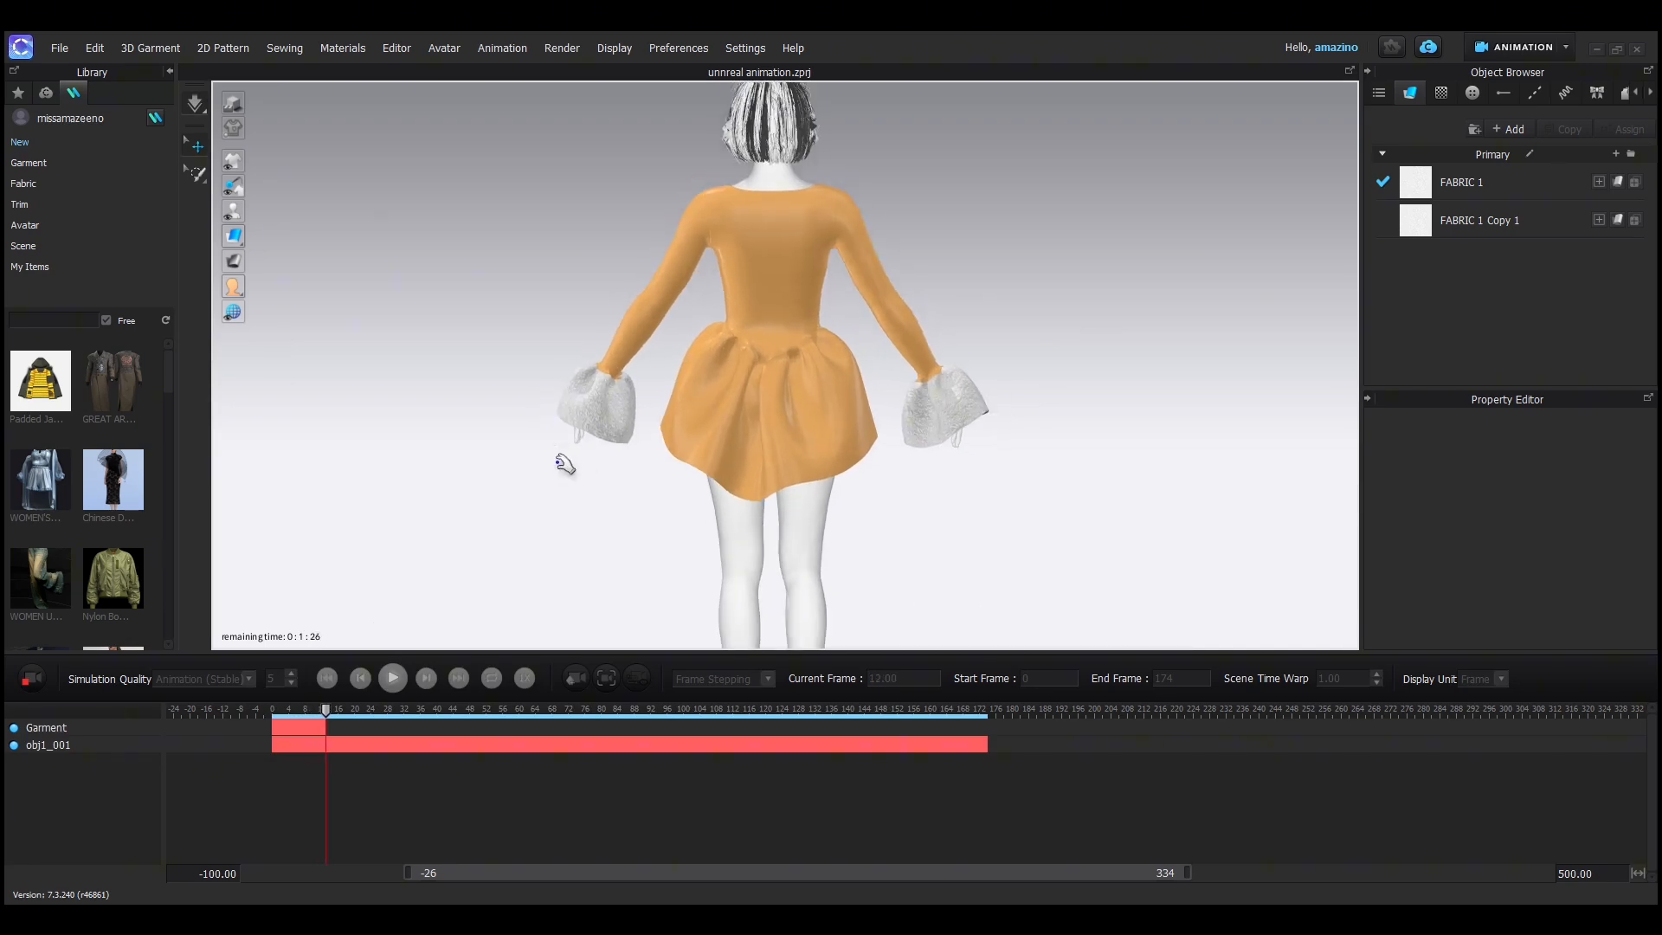
scroll(565, 464, up, 4)
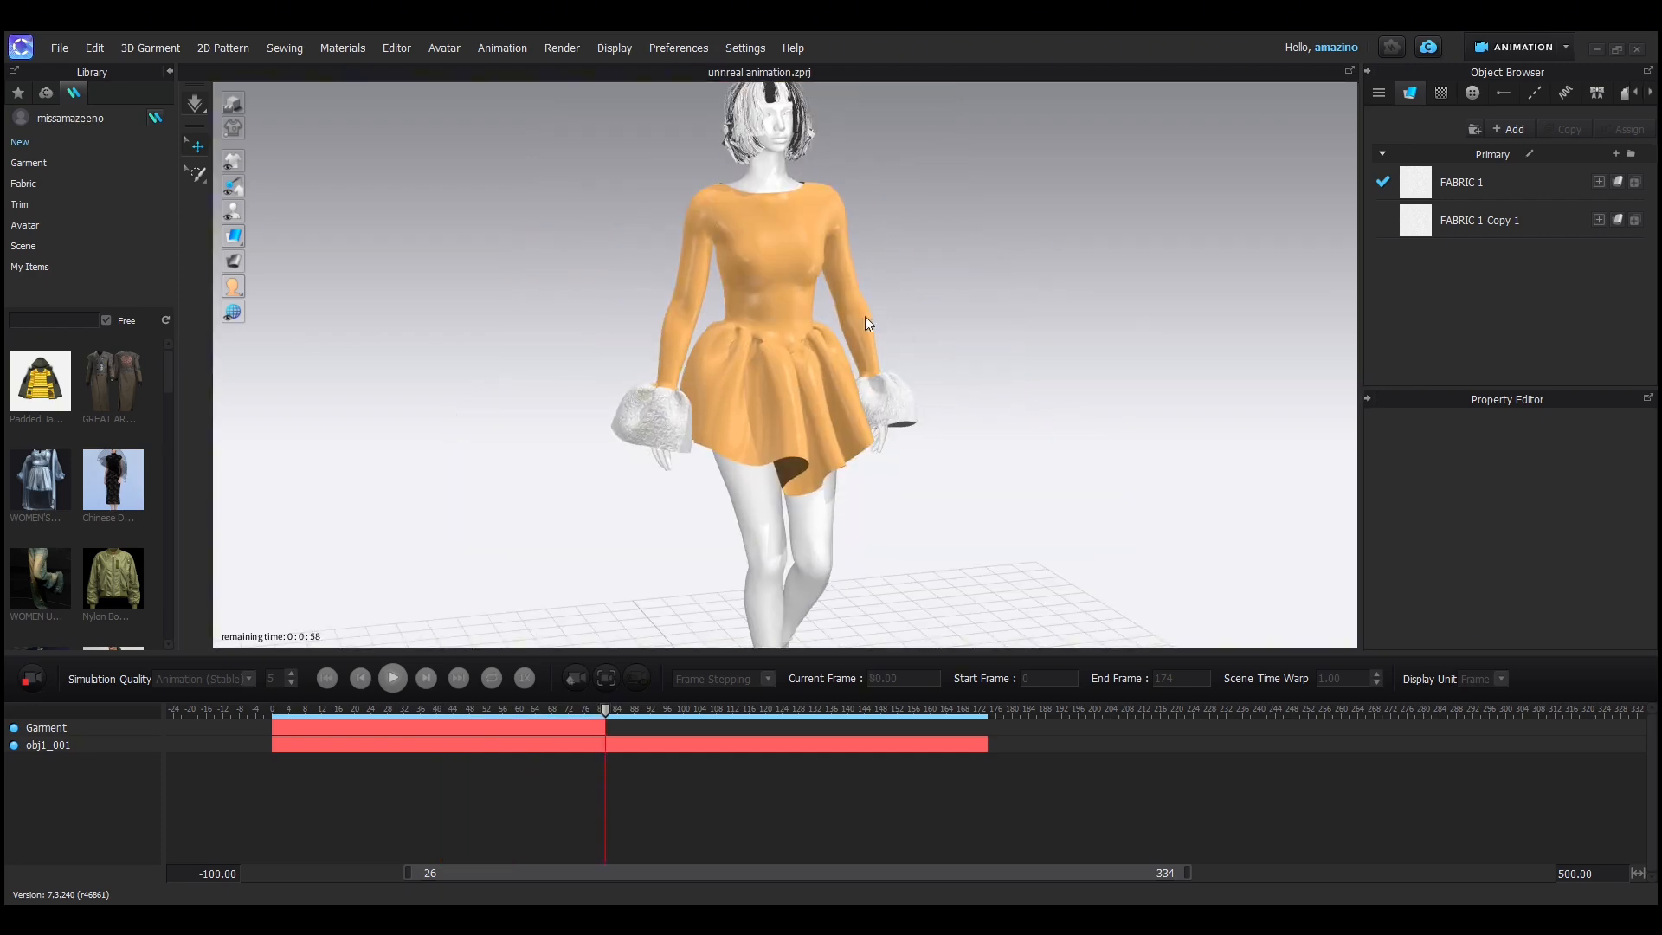
right_drag(999, 361, 943, 360)
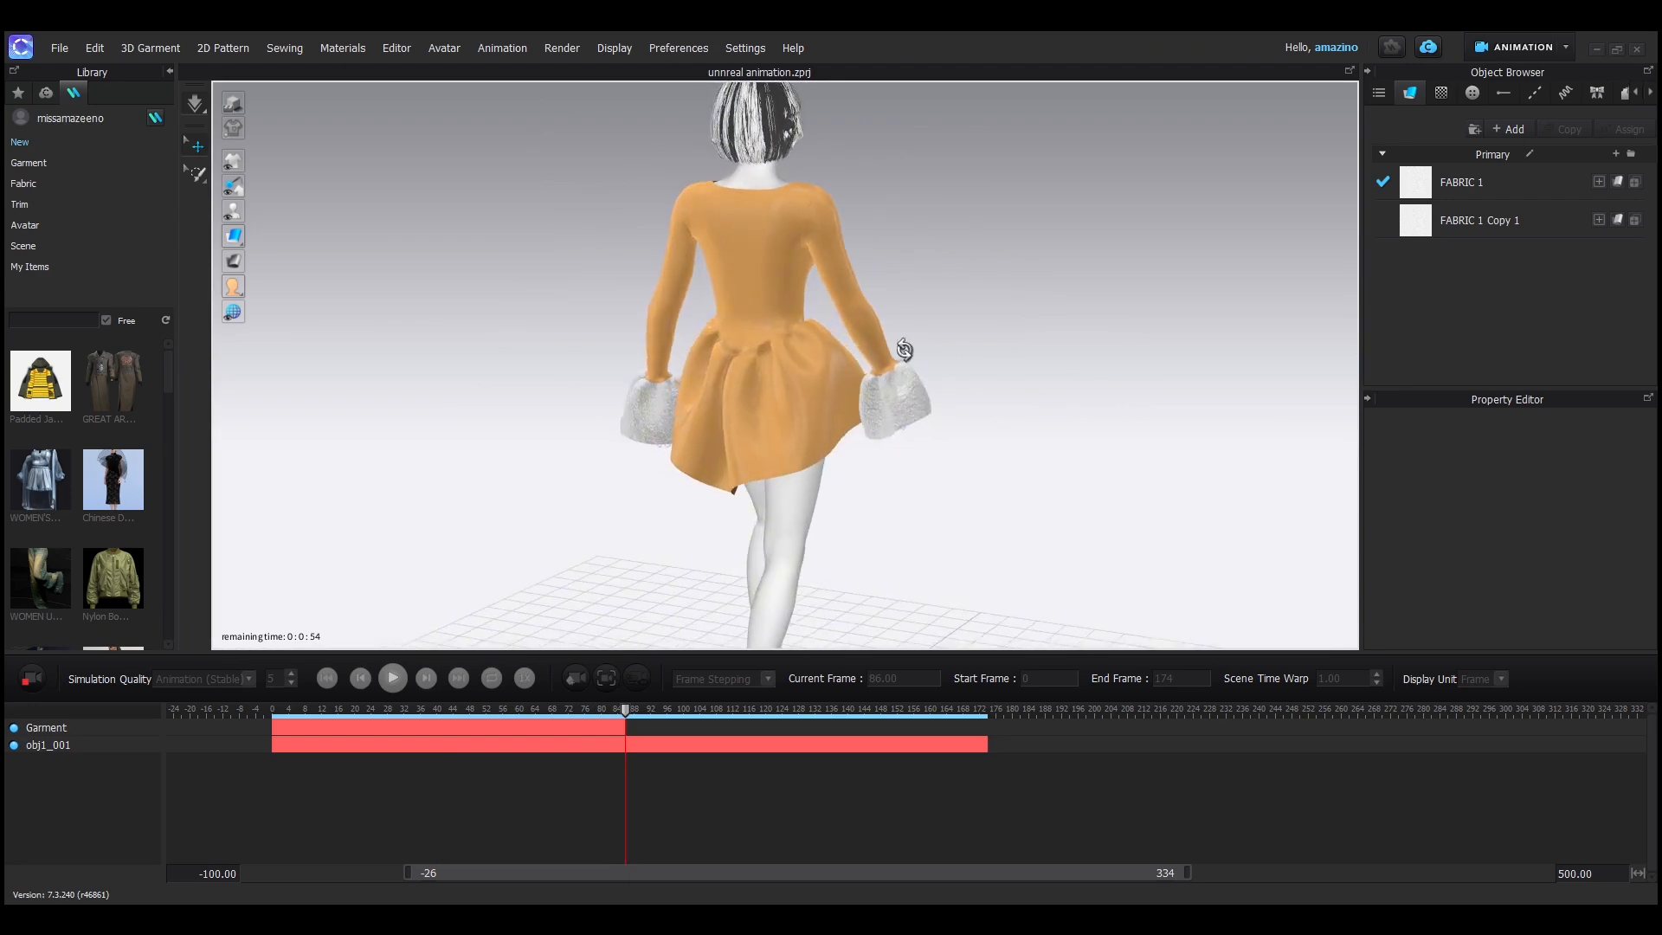
right_drag(630, 316, 724, 315)
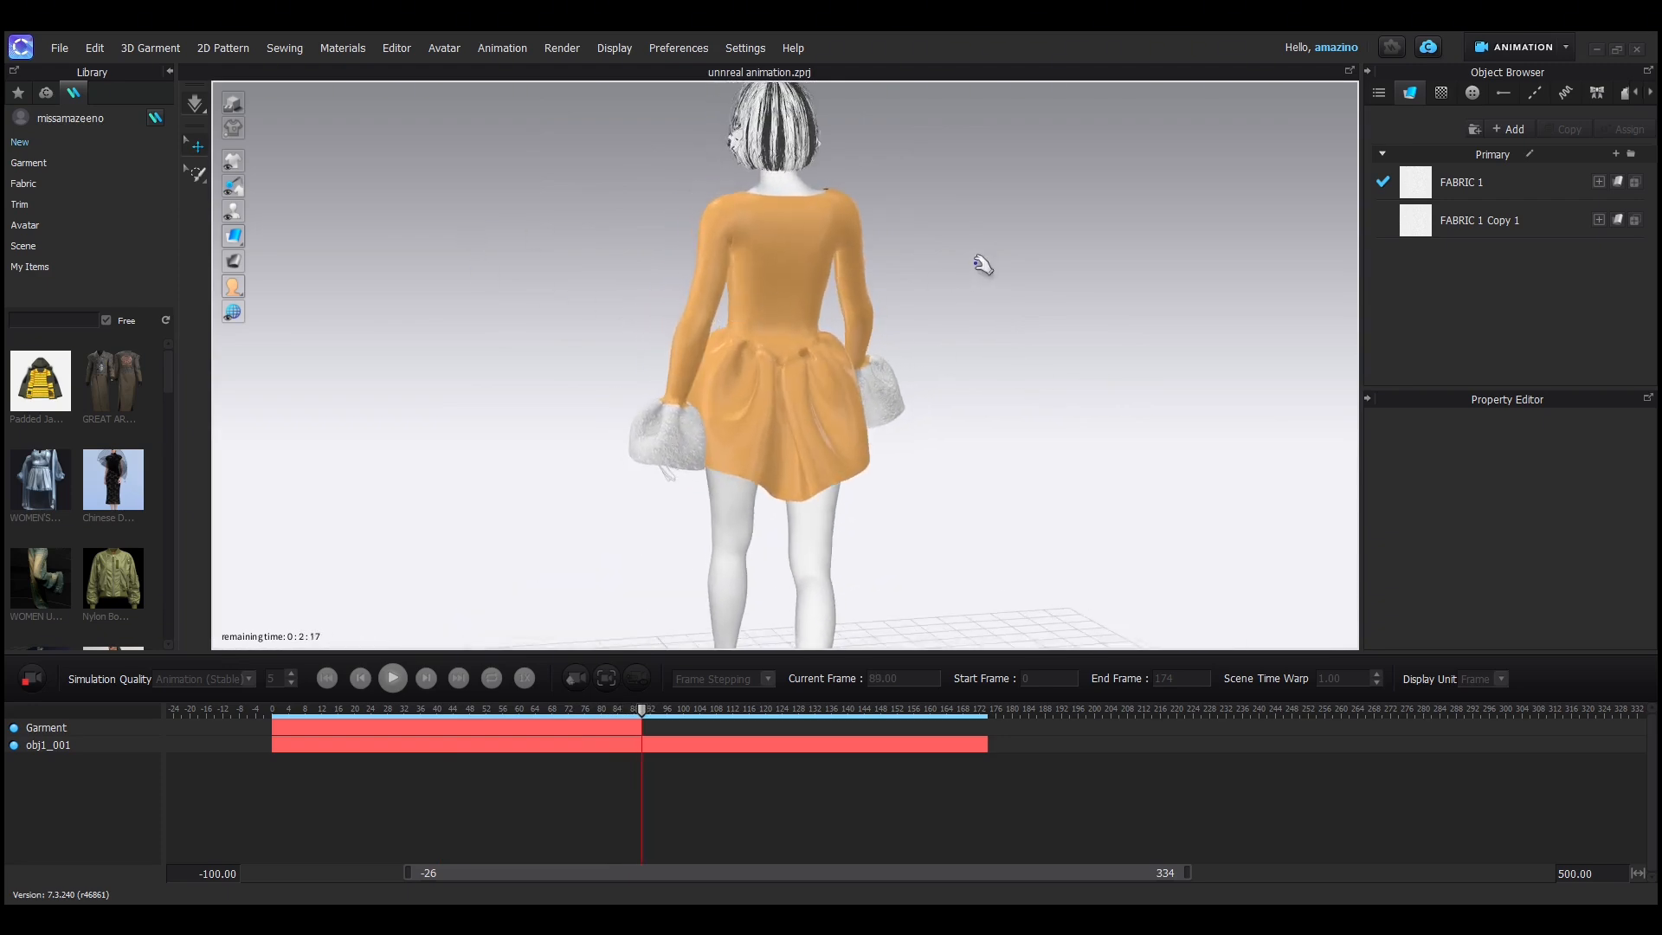
right_drag(604, 342, 964, 326)
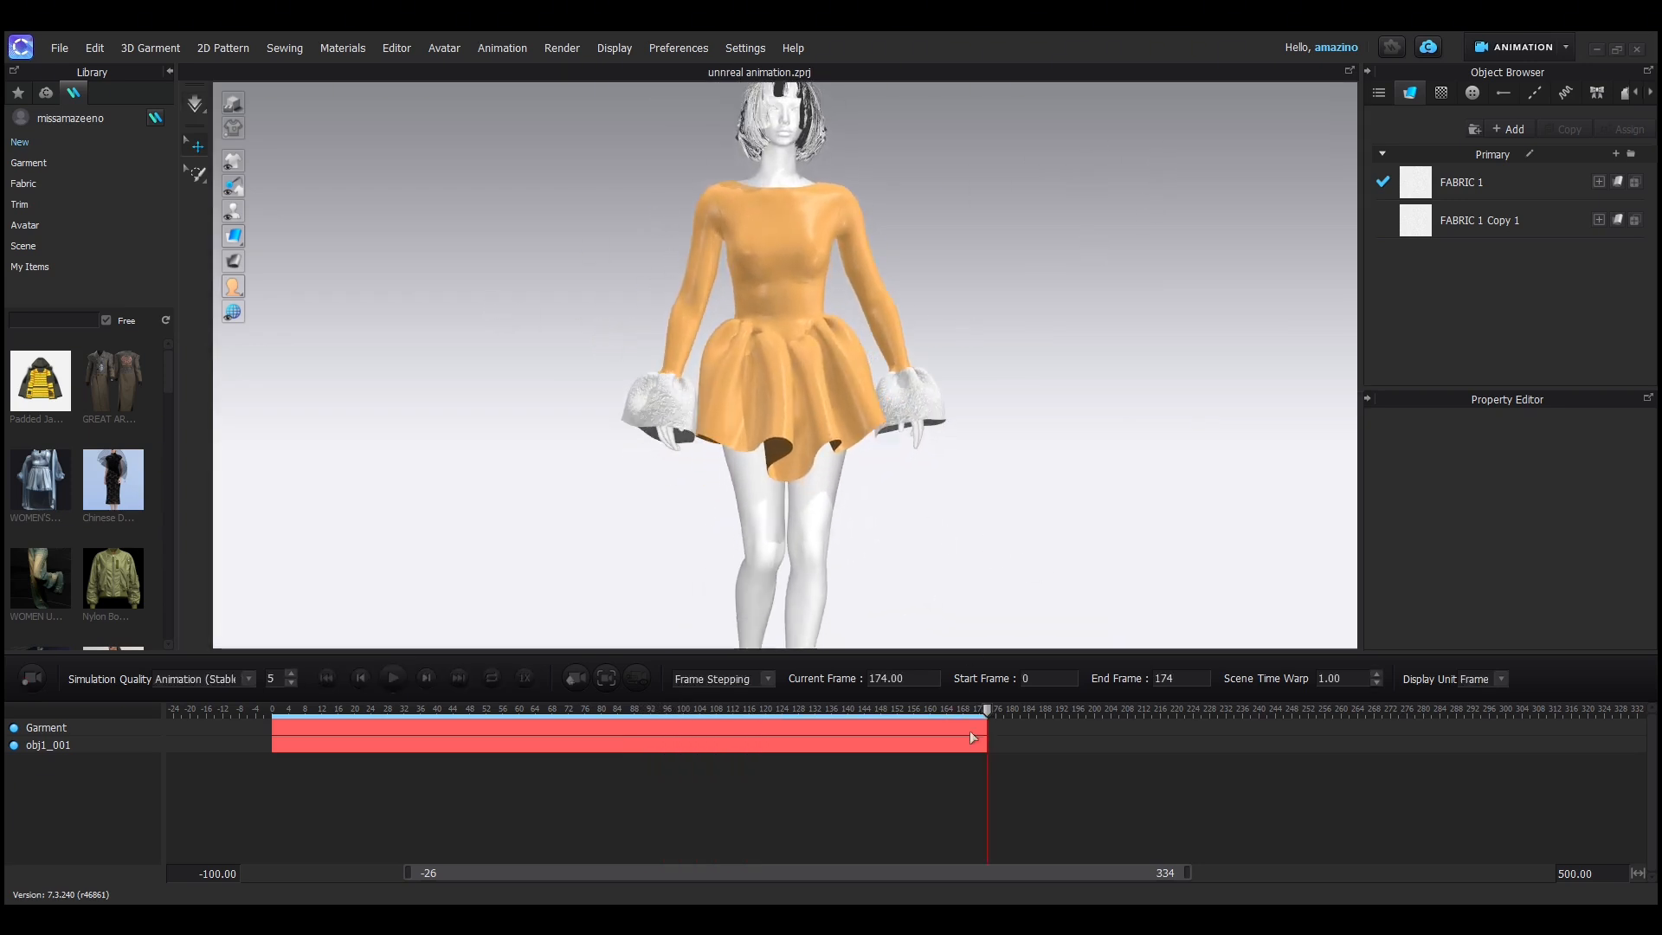
- Review the recorded dress animation by scrubbing the timeline and playing it from the first frame
drag(987, 710, 814, 753)
click(403, 682)
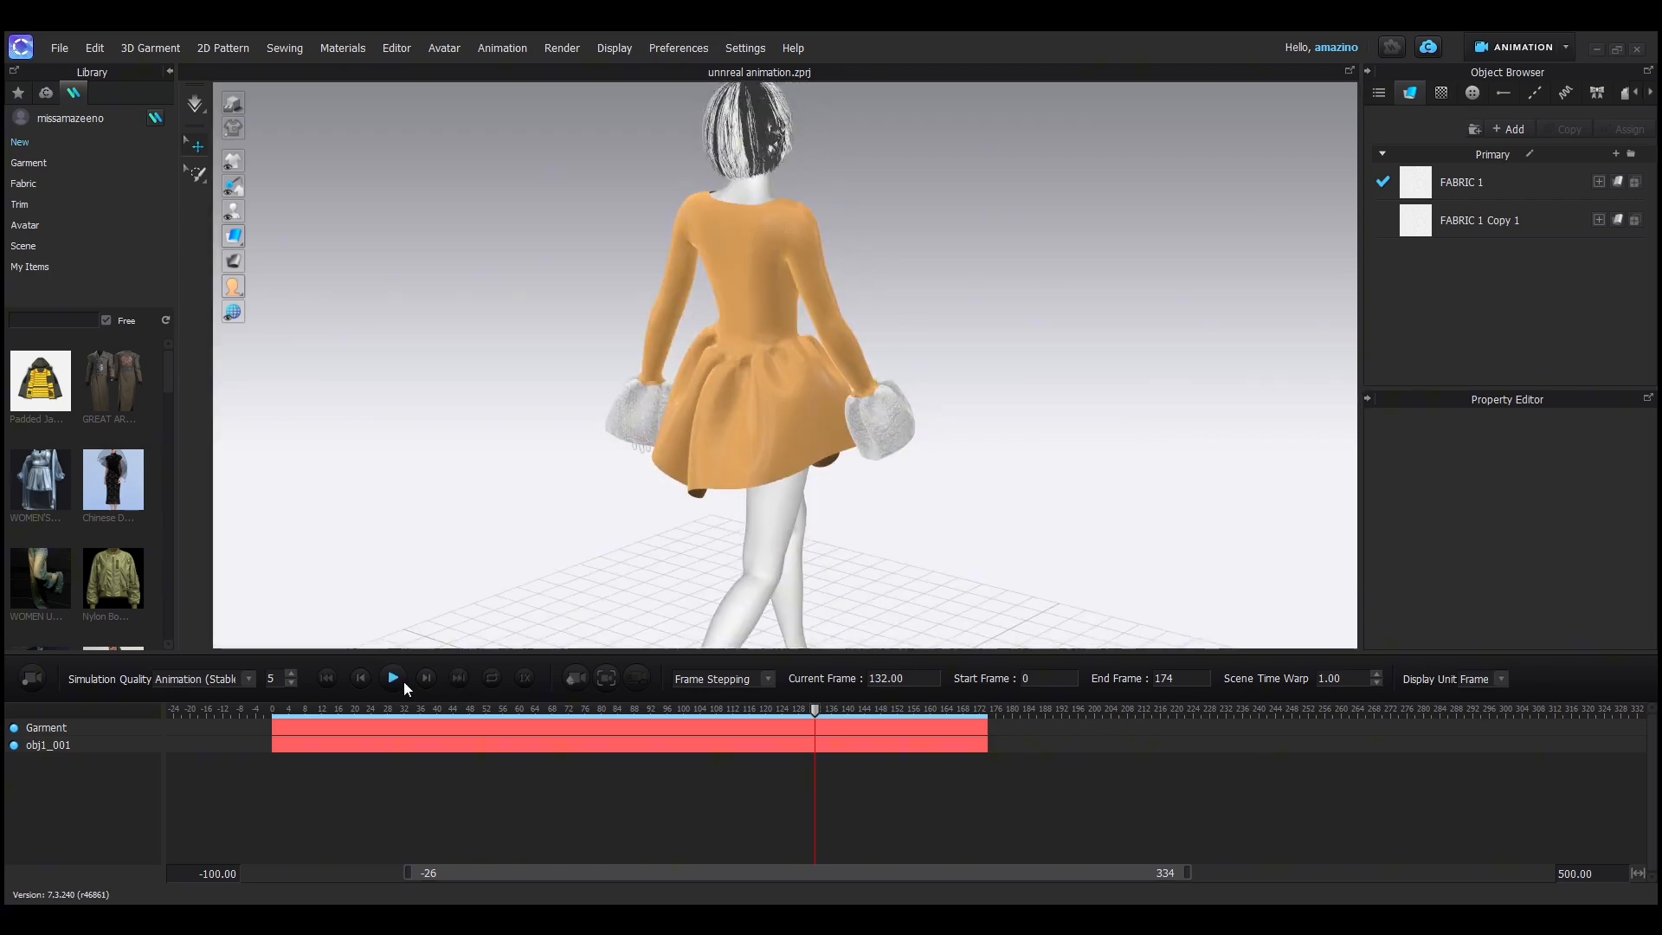
right_drag(754, 519, 1108, 512)
click(328, 677)
click(392, 677)
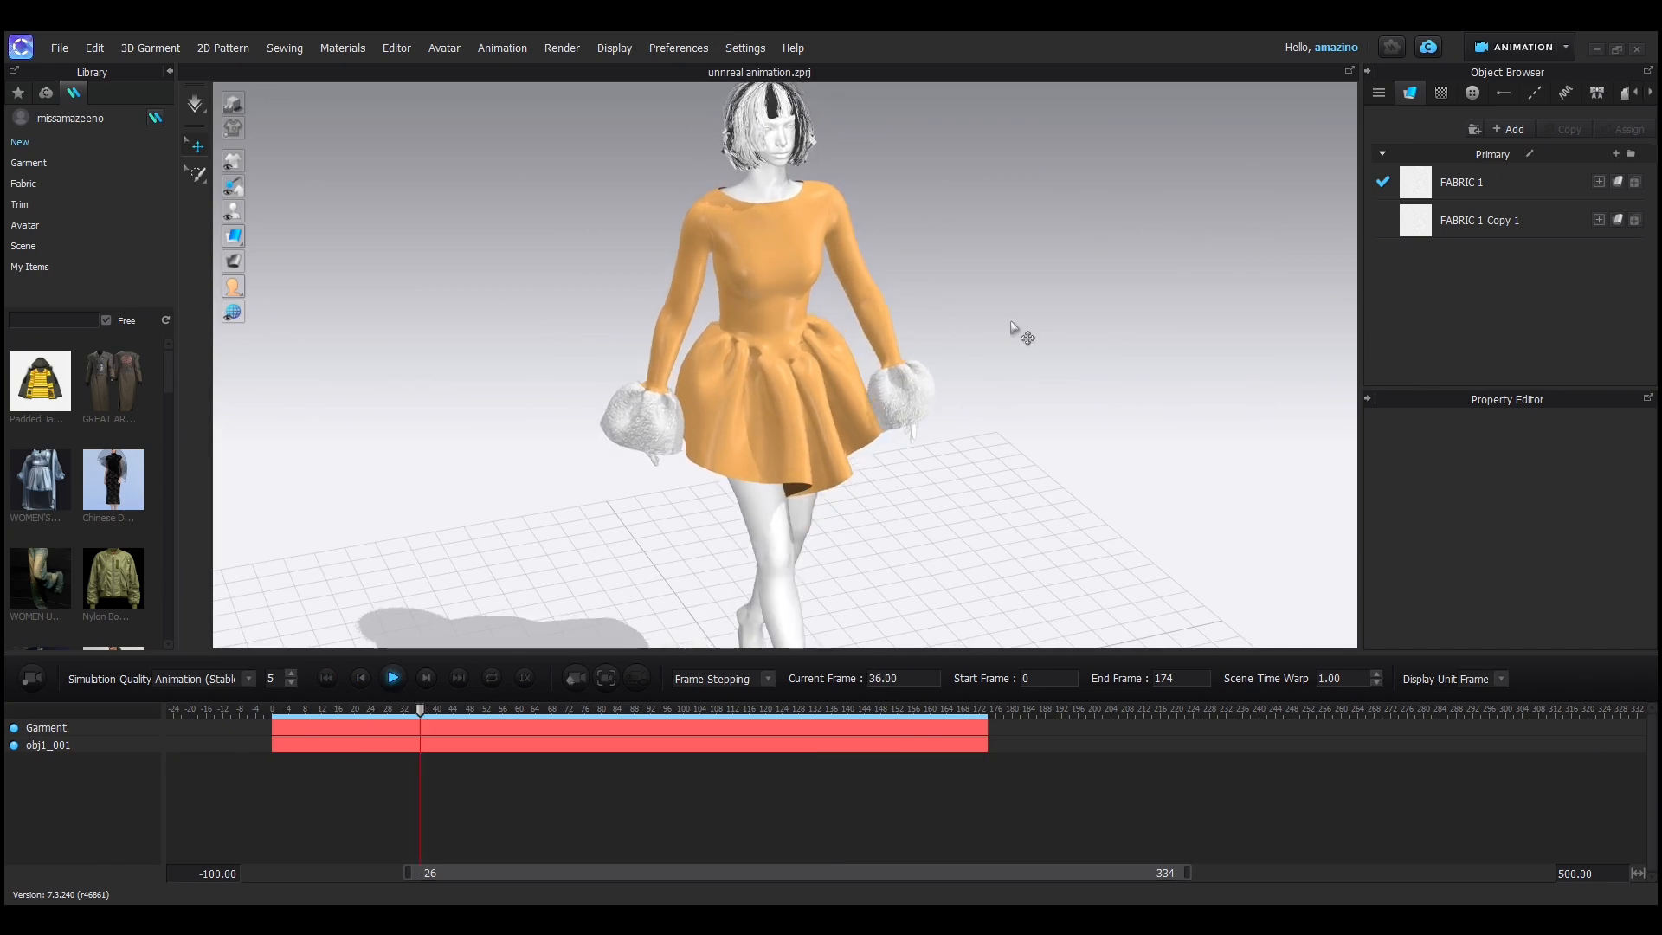
right_drag(951, 341, 902, 315)
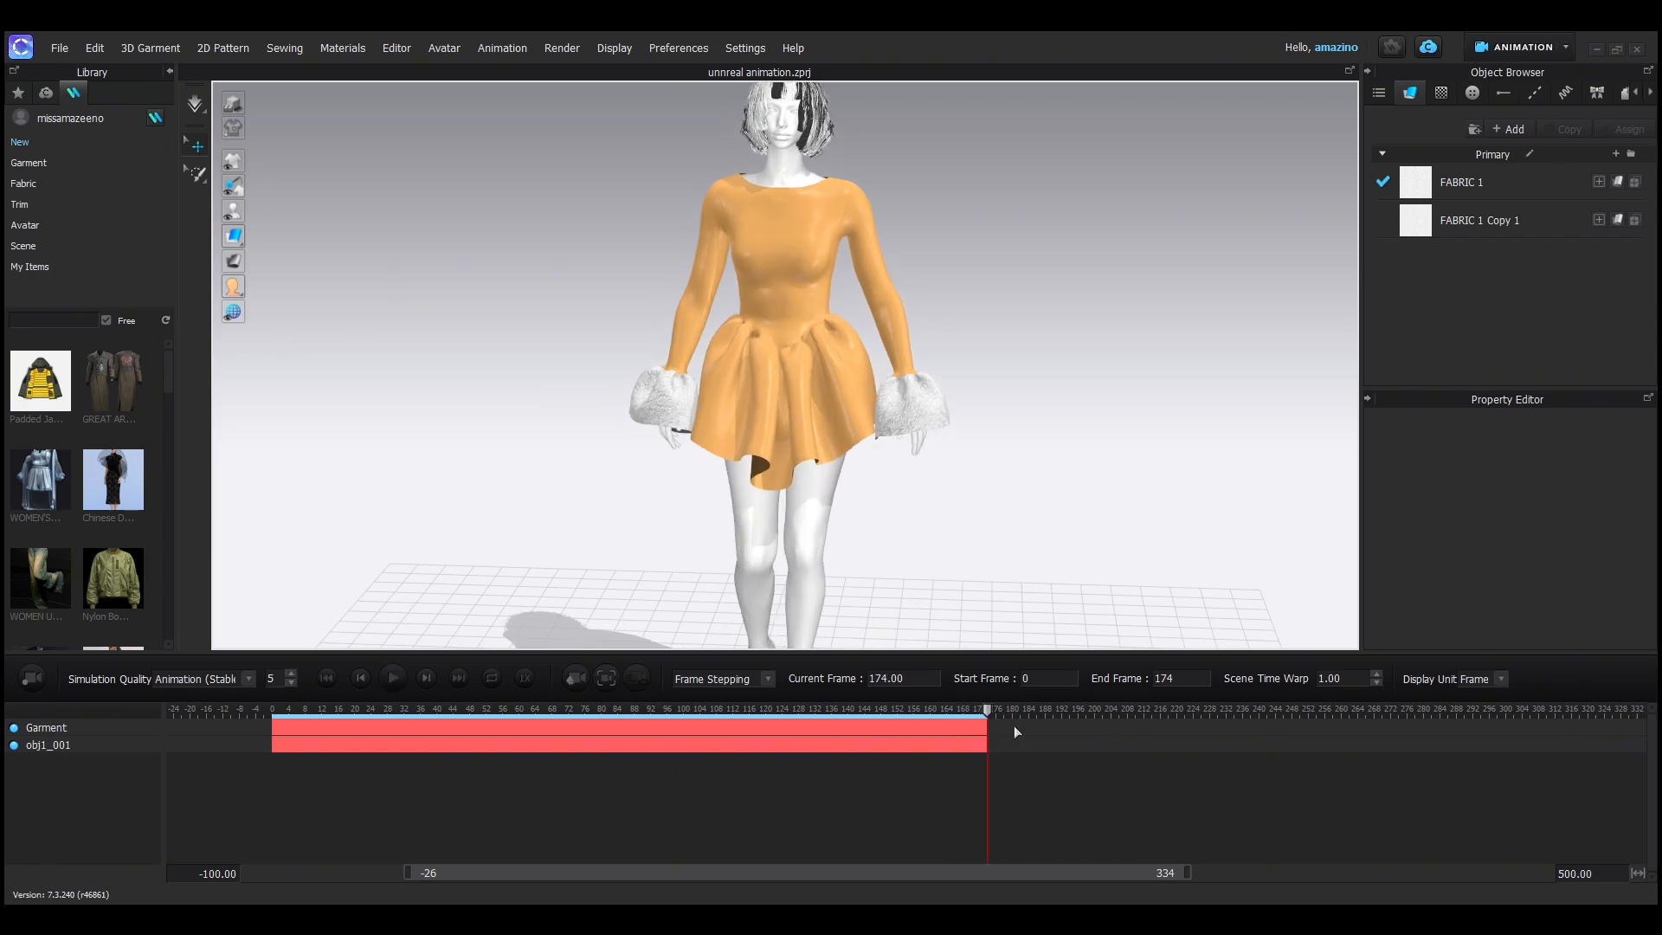
mouse_move(989, 709)
mouse_down()
mouse_move(260, 714)
mouse_move(983, 730)
mouse_move(980, 714)
mouse_up()
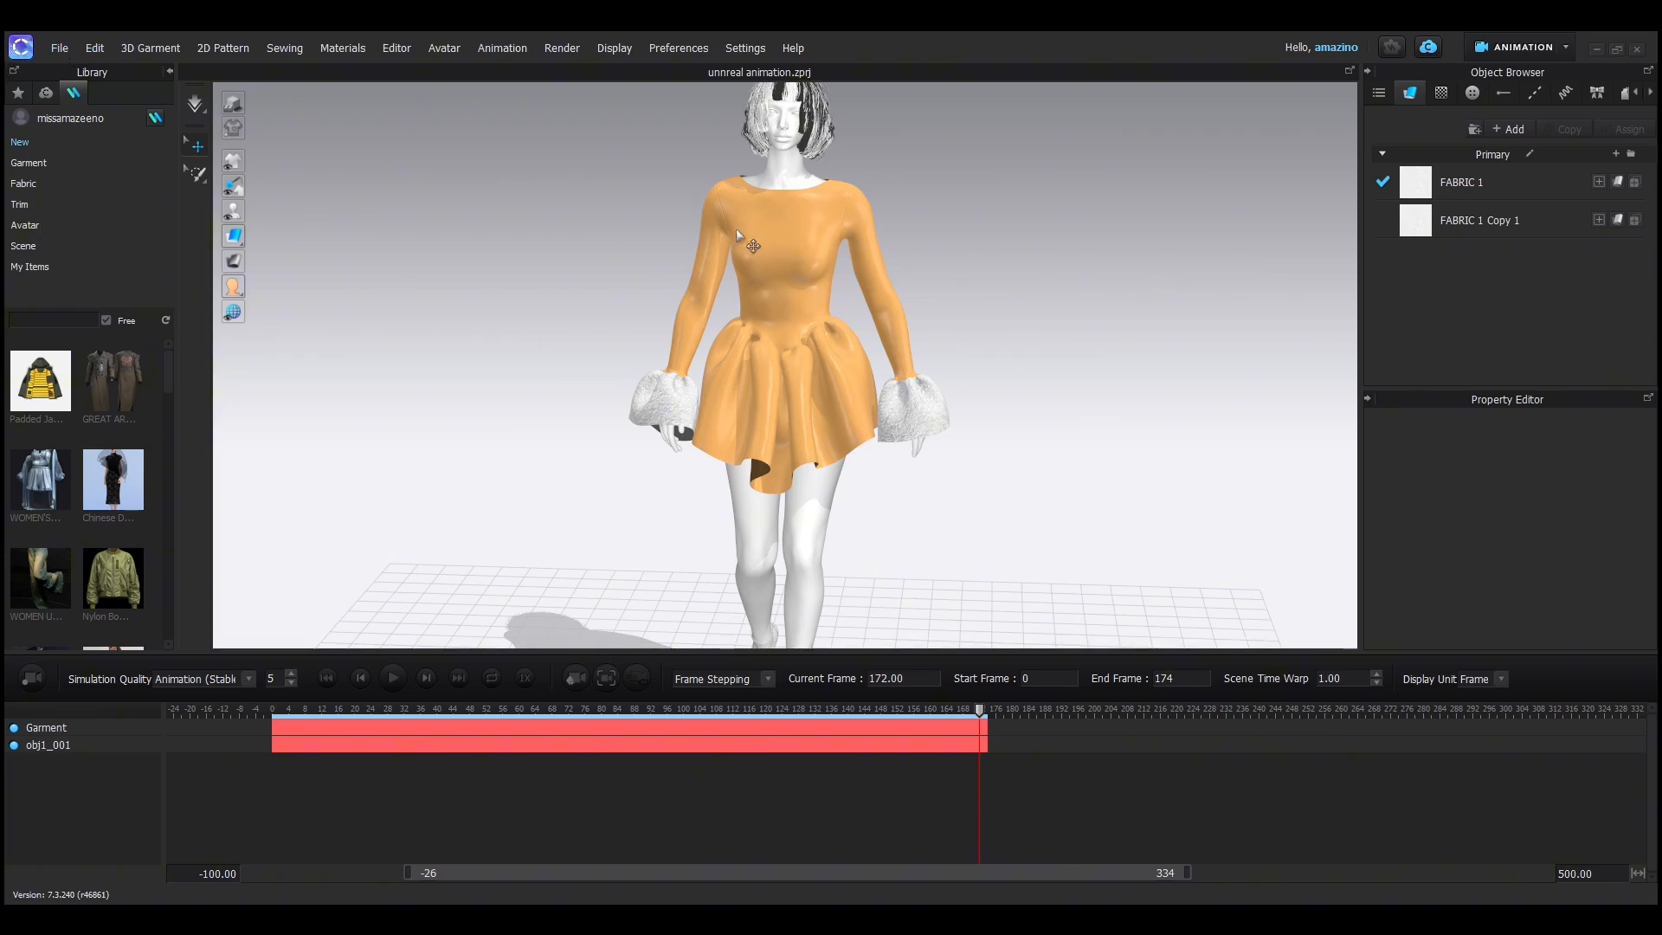
- Switch the workspace from Animation to Simulation
click(789, 236)
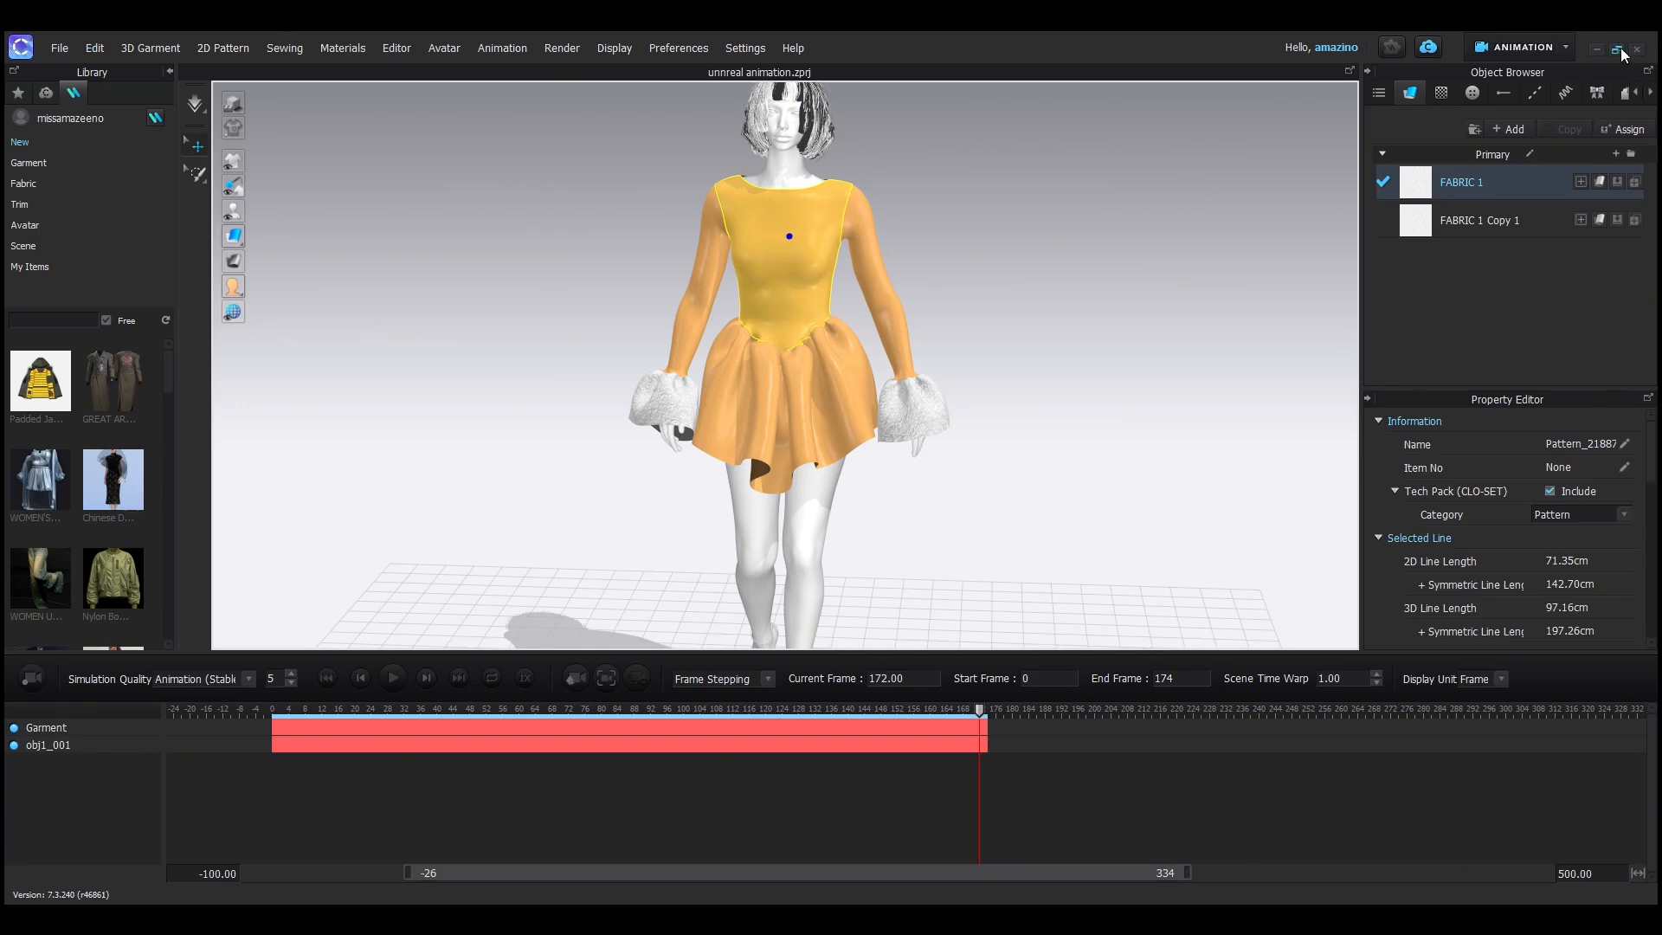
click(1567, 48)
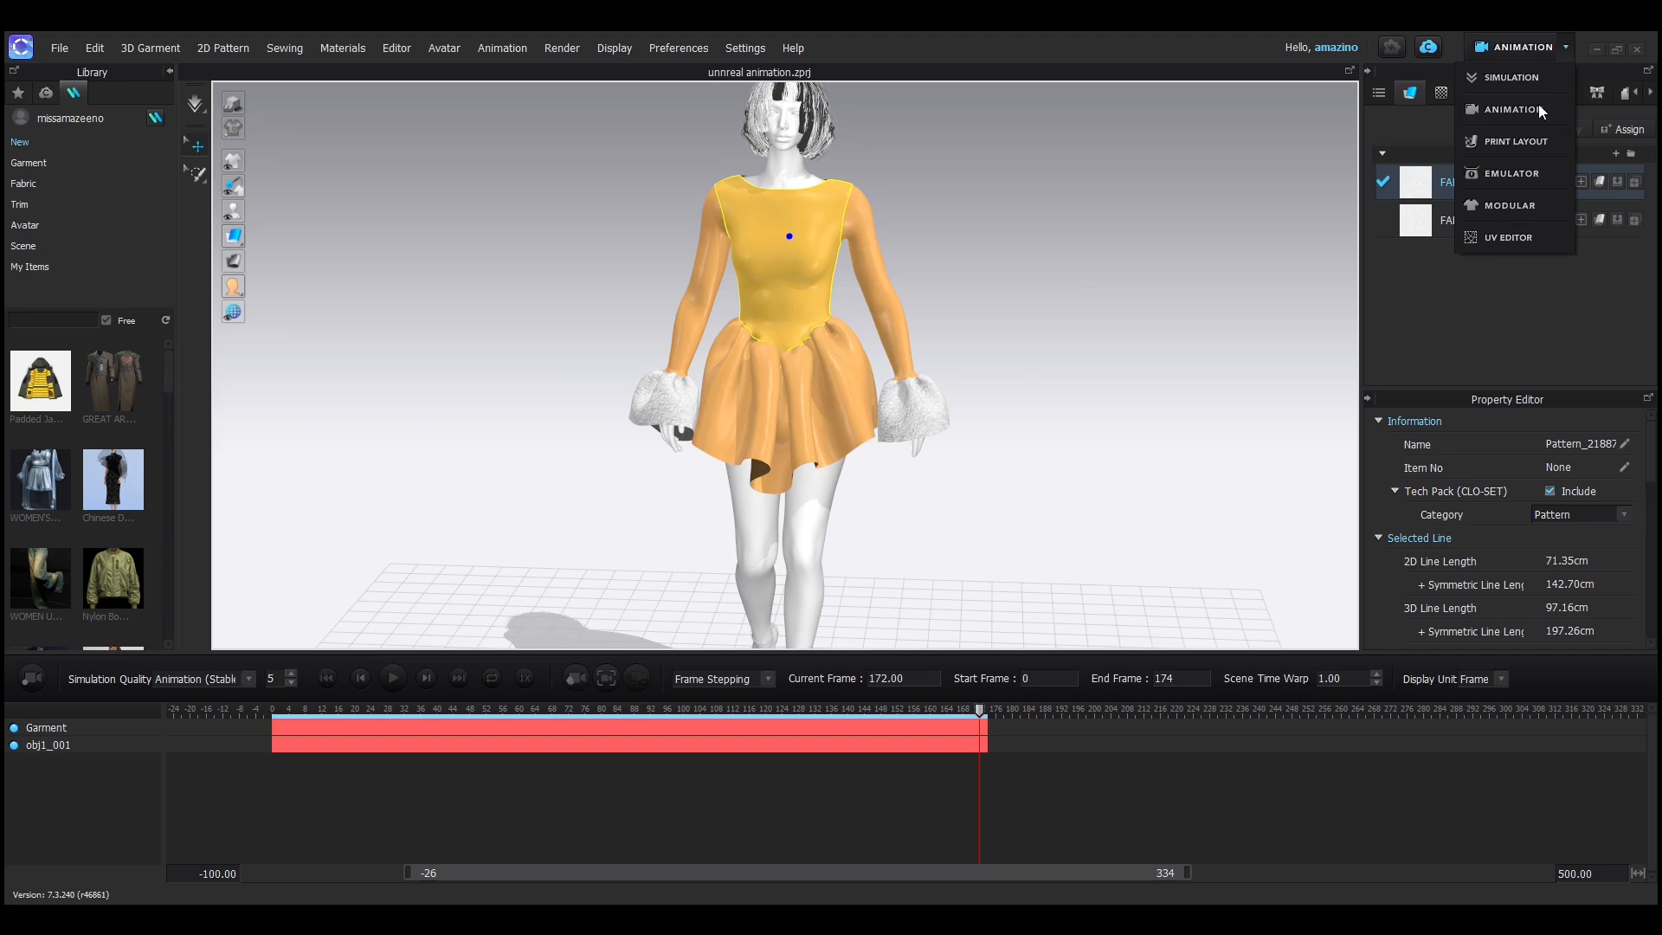
click(534, 192)
click(1566, 47)
click(1514, 82)
- Unstrengthen all of the dress's pattern pieces and clear the selection
scroll(530, 308, down, 2)
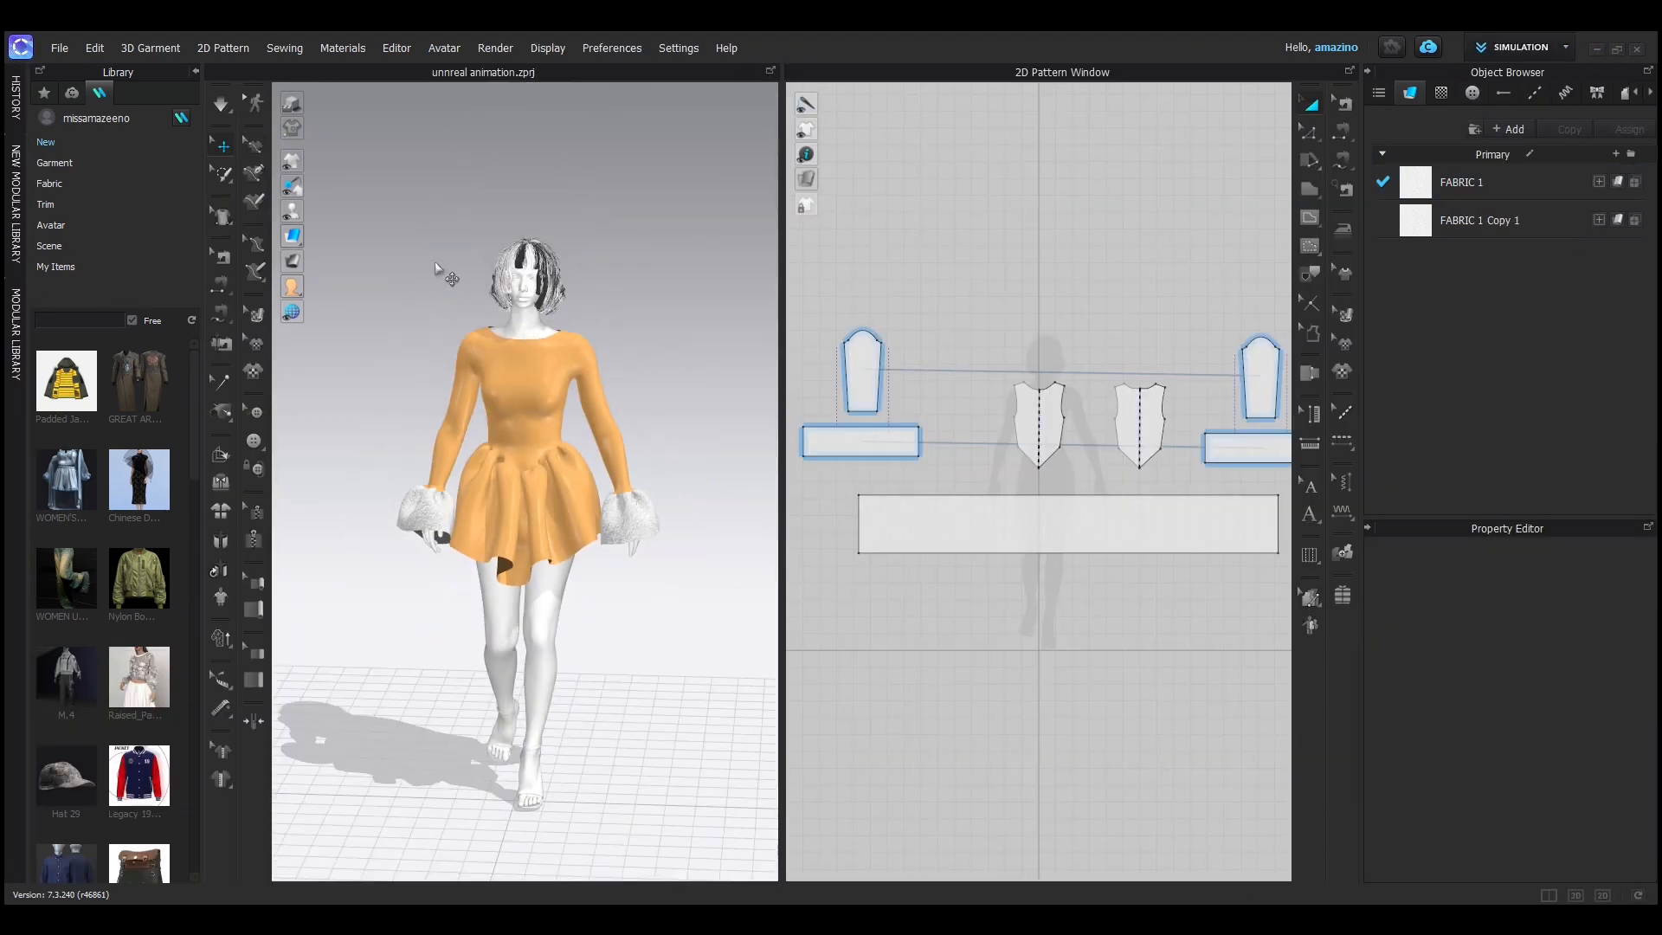
scroll(1233, 491, down, 3)
middle_drag(1041, 402, 920, 358)
drag(920, 359, 1178, 494)
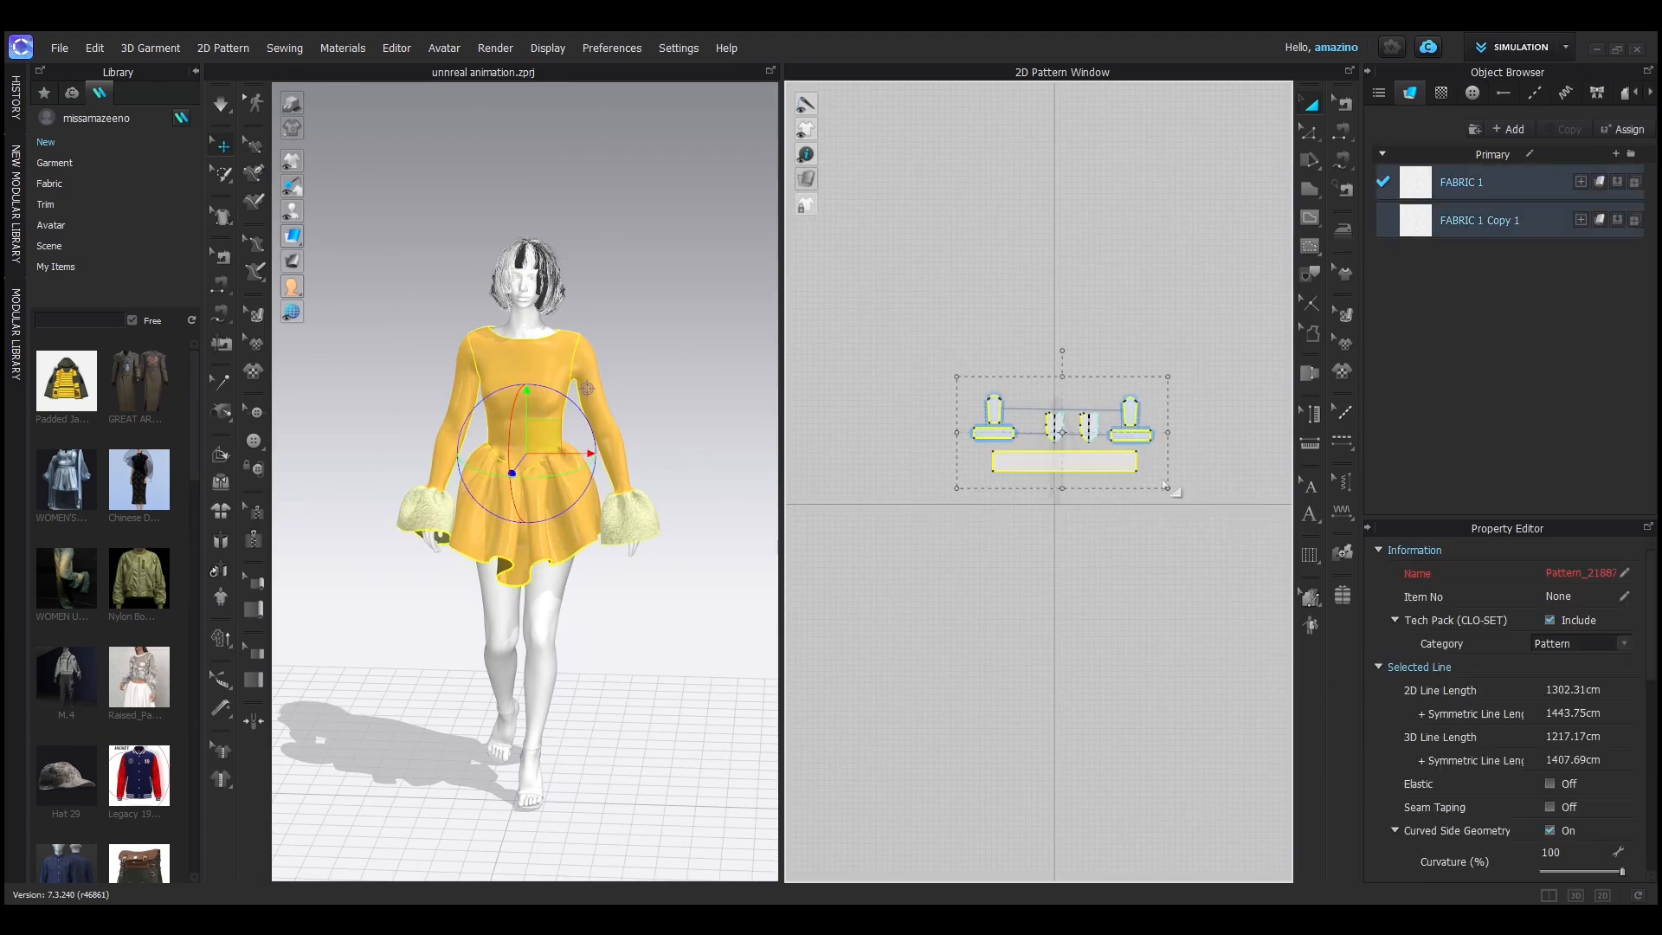
right_click(1089, 463)
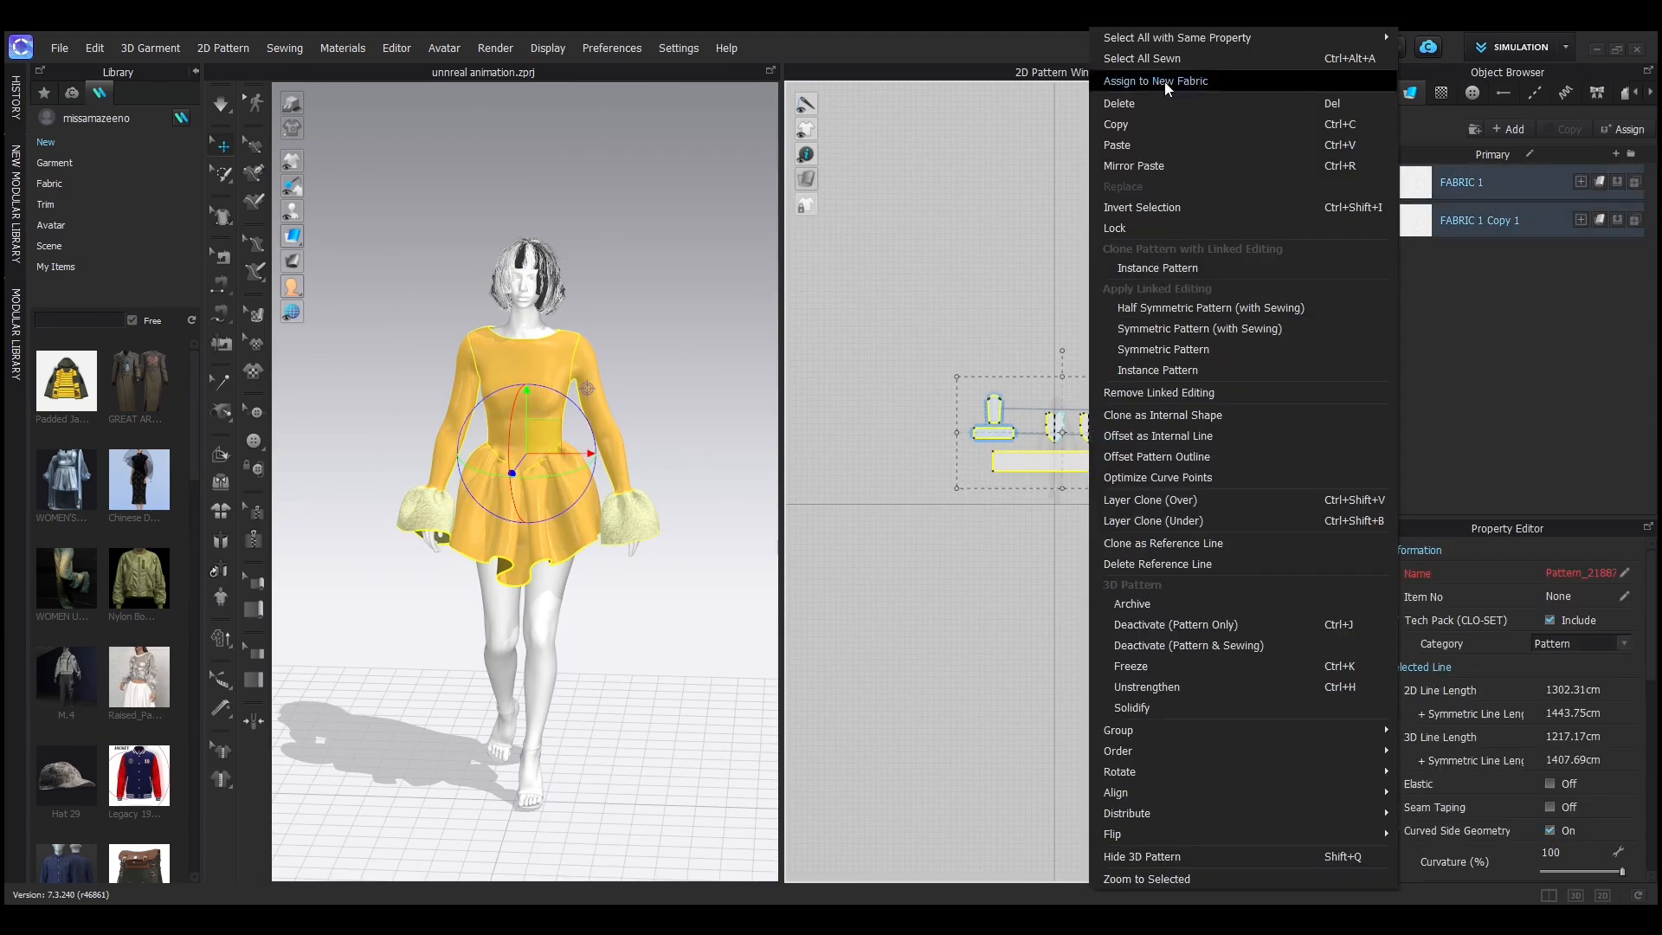
click(1161, 686)
click(680, 400)
- Examine the fabric's embossed texture on the bodice and skirt up close and from farther away
scroll(467, 363, up, 5)
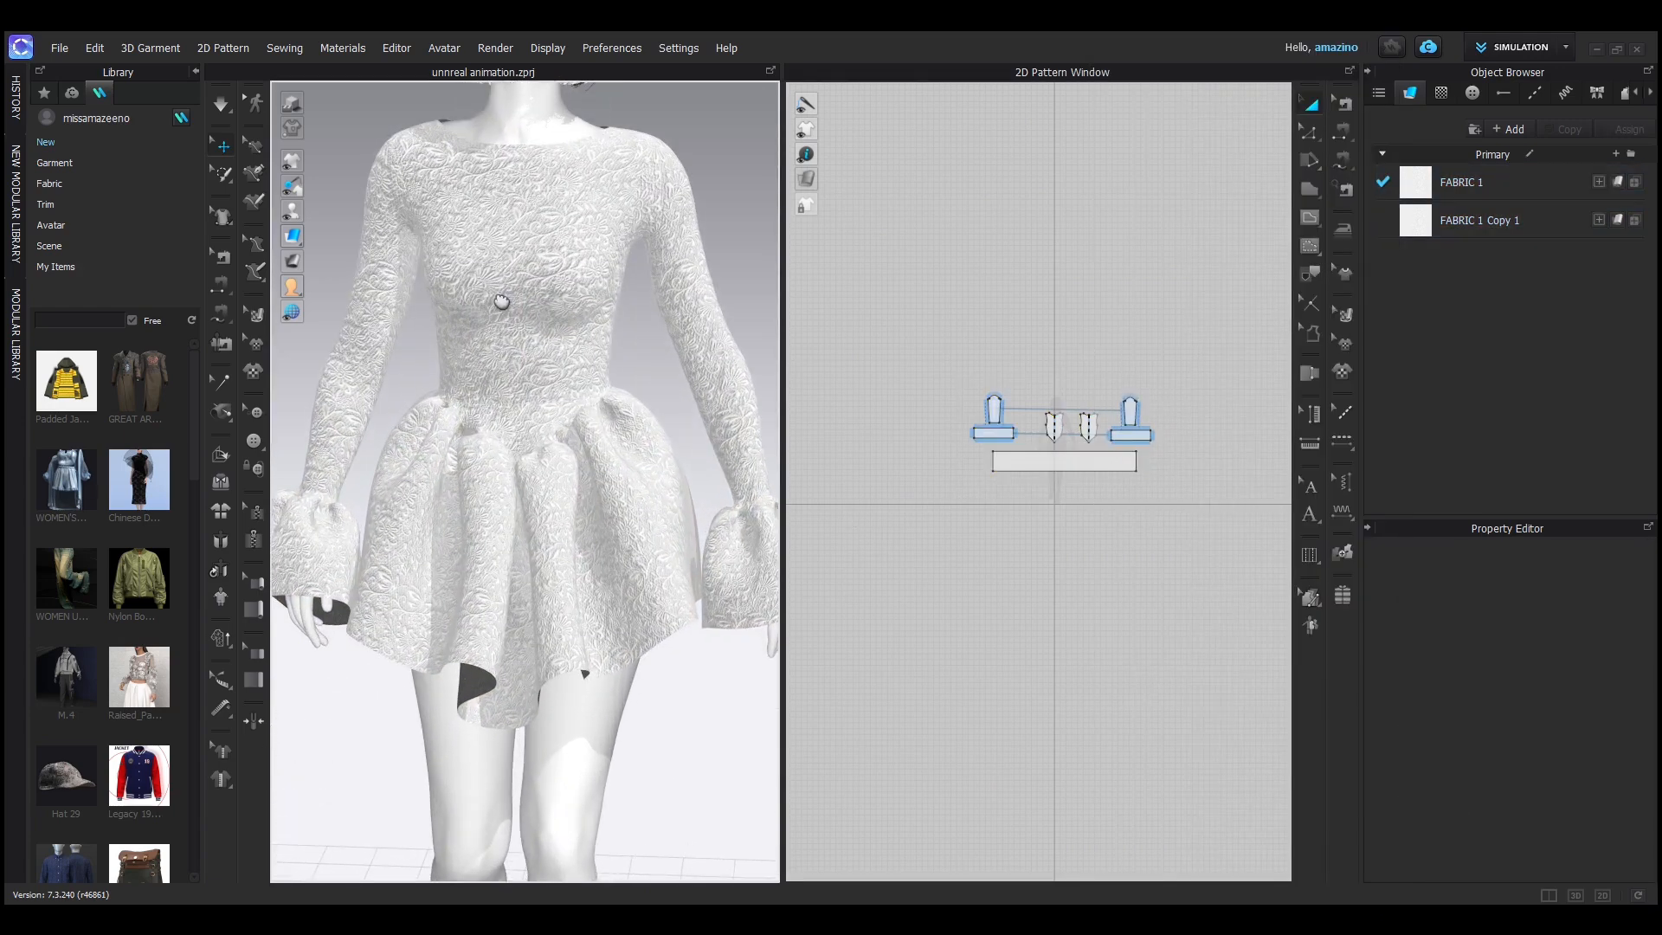
scroll(471, 335, up, 3)
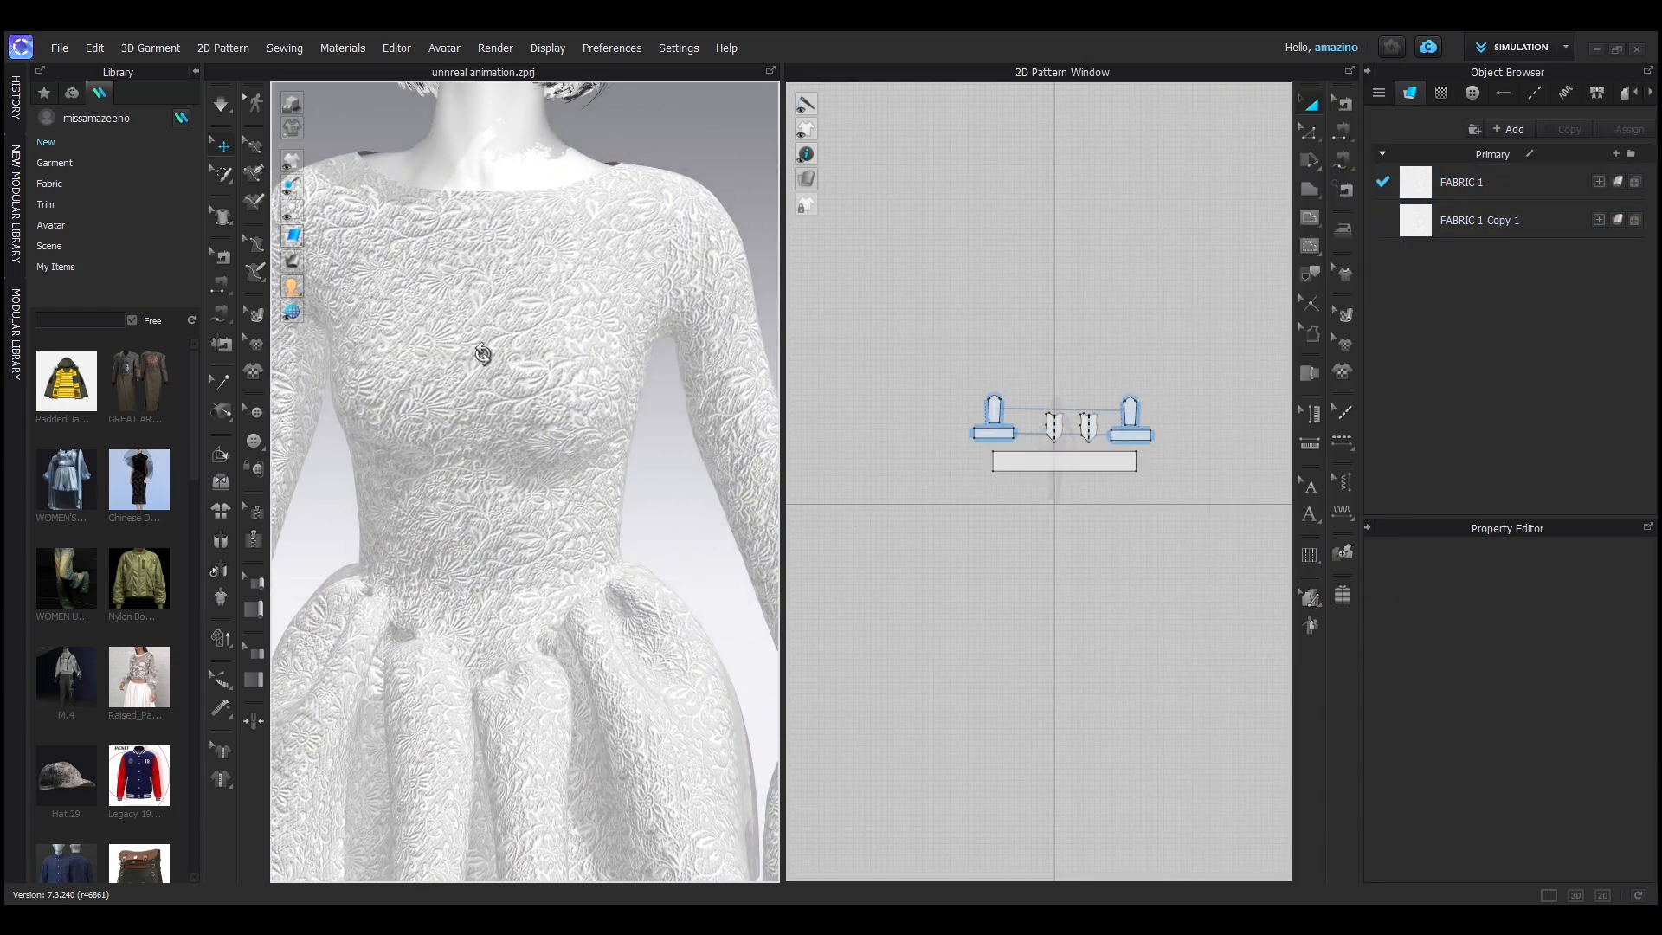
scroll(507, 345, down, 5)
scroll(507, 345, down, 2)
scroll(547, 387, up, 2)
scroll(586, 404, down, 1)
scroll(563, 399, up, 3)
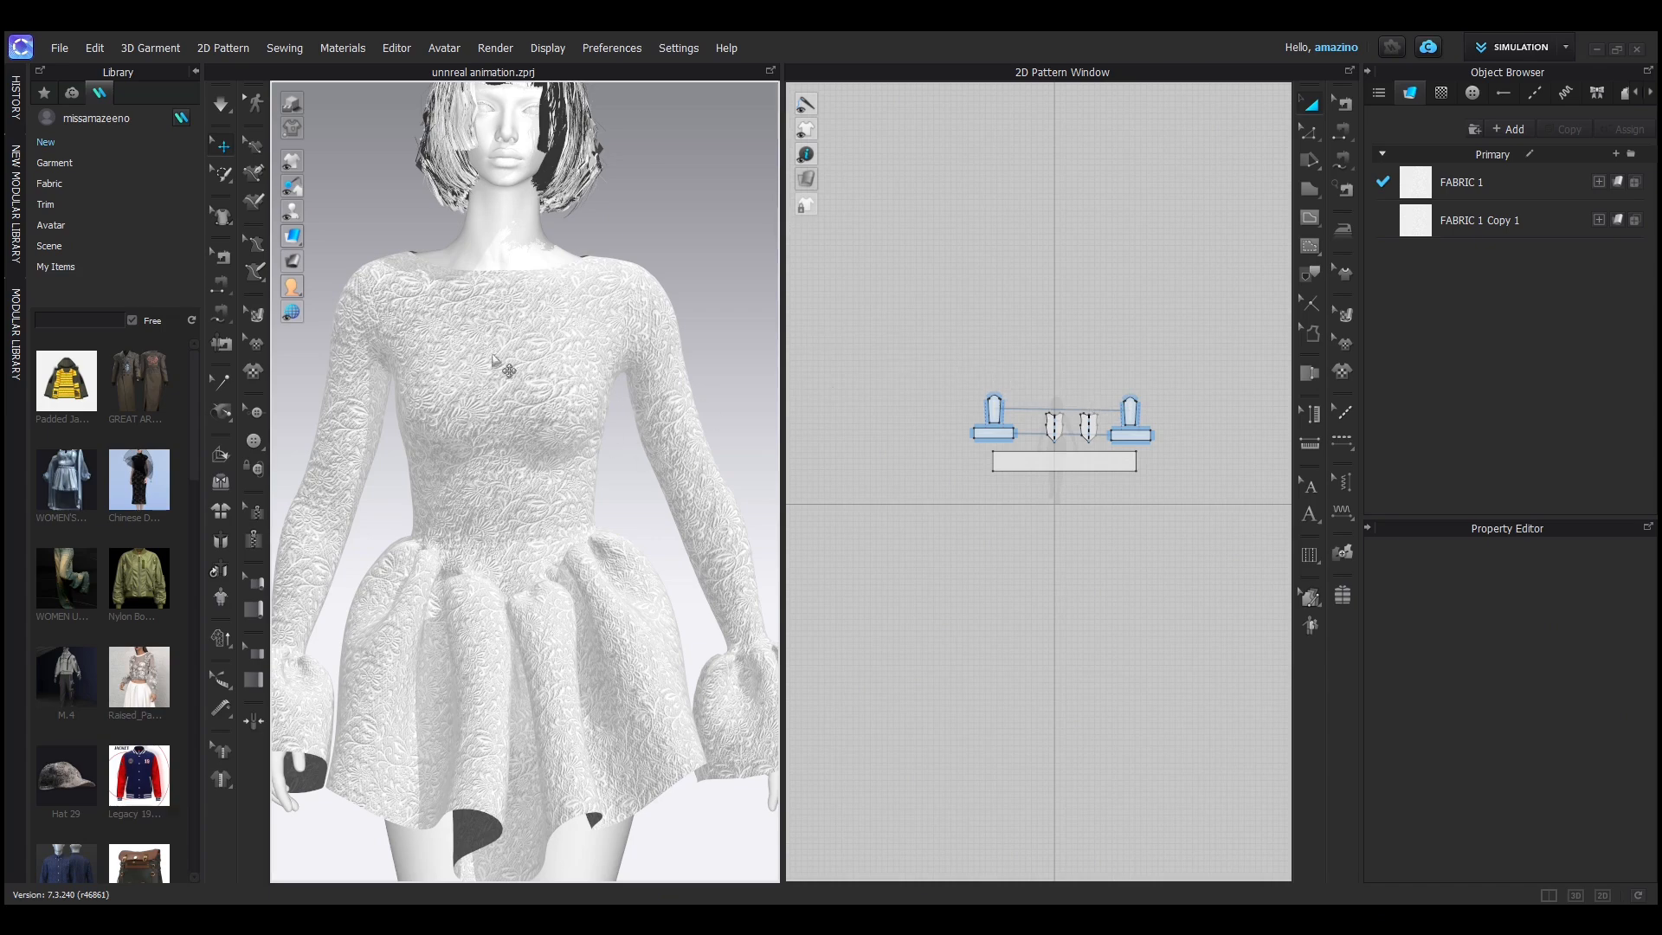
scroll(493, 360, down, 2)
right_drag(493, 373, 450, 385)
scroll(502, 547, up, 2)
scroll(507, 477, up, 2)
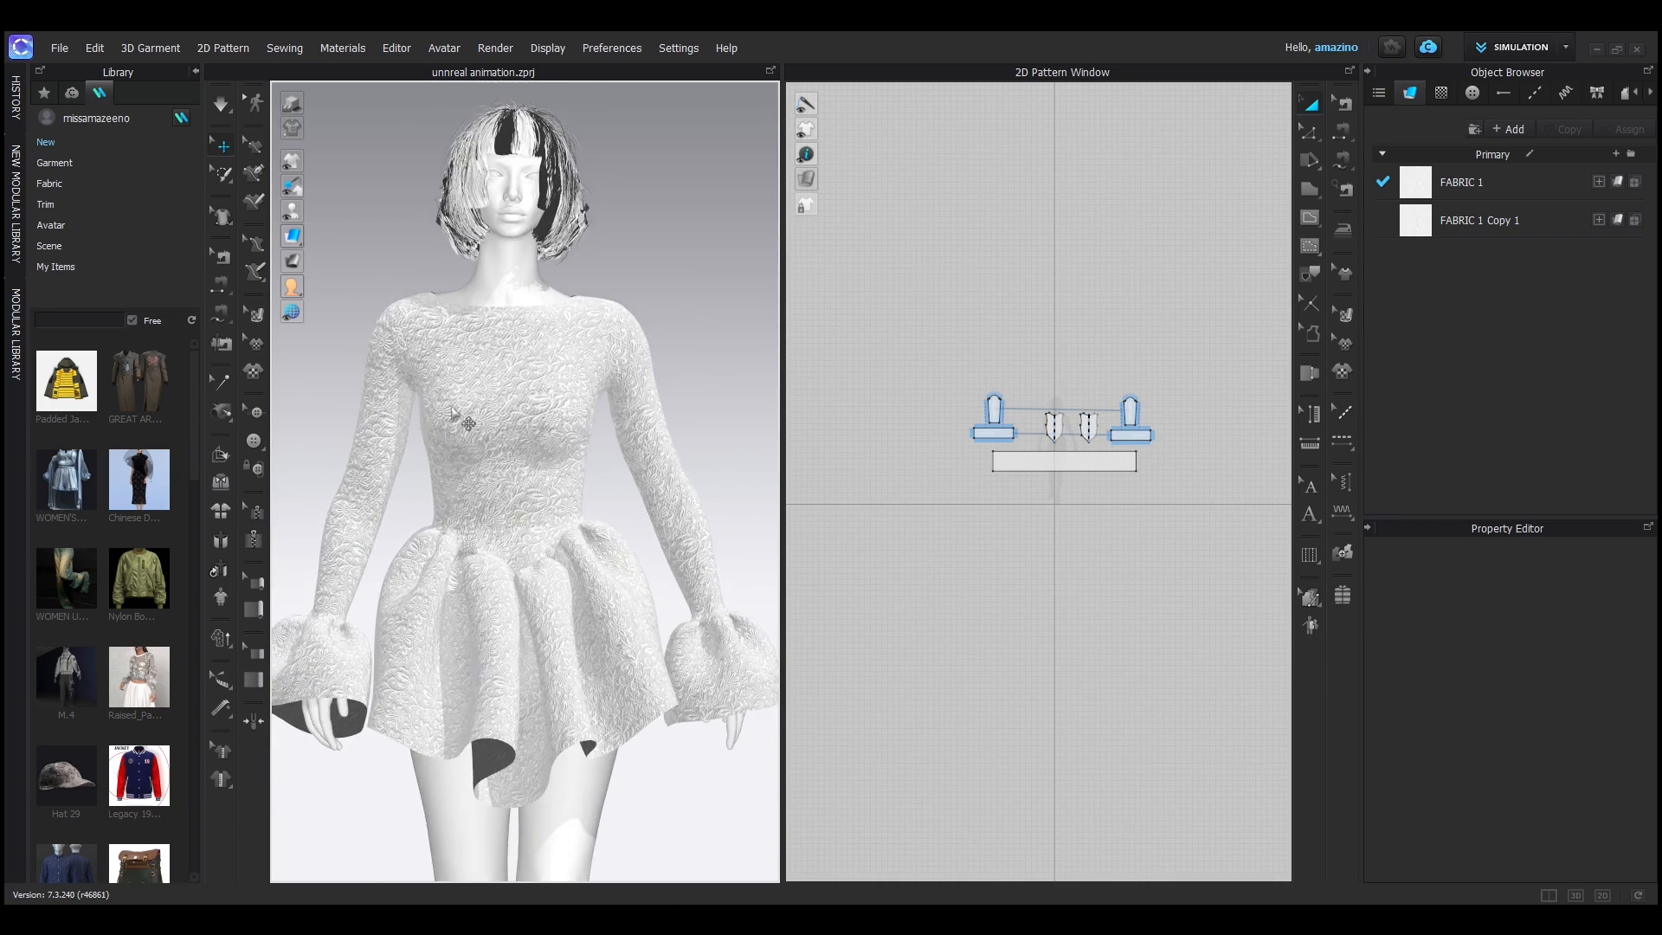
- Change to the UV Editor workspace and reset the garment UVs to the 2D arrangement
click(1567, 46)
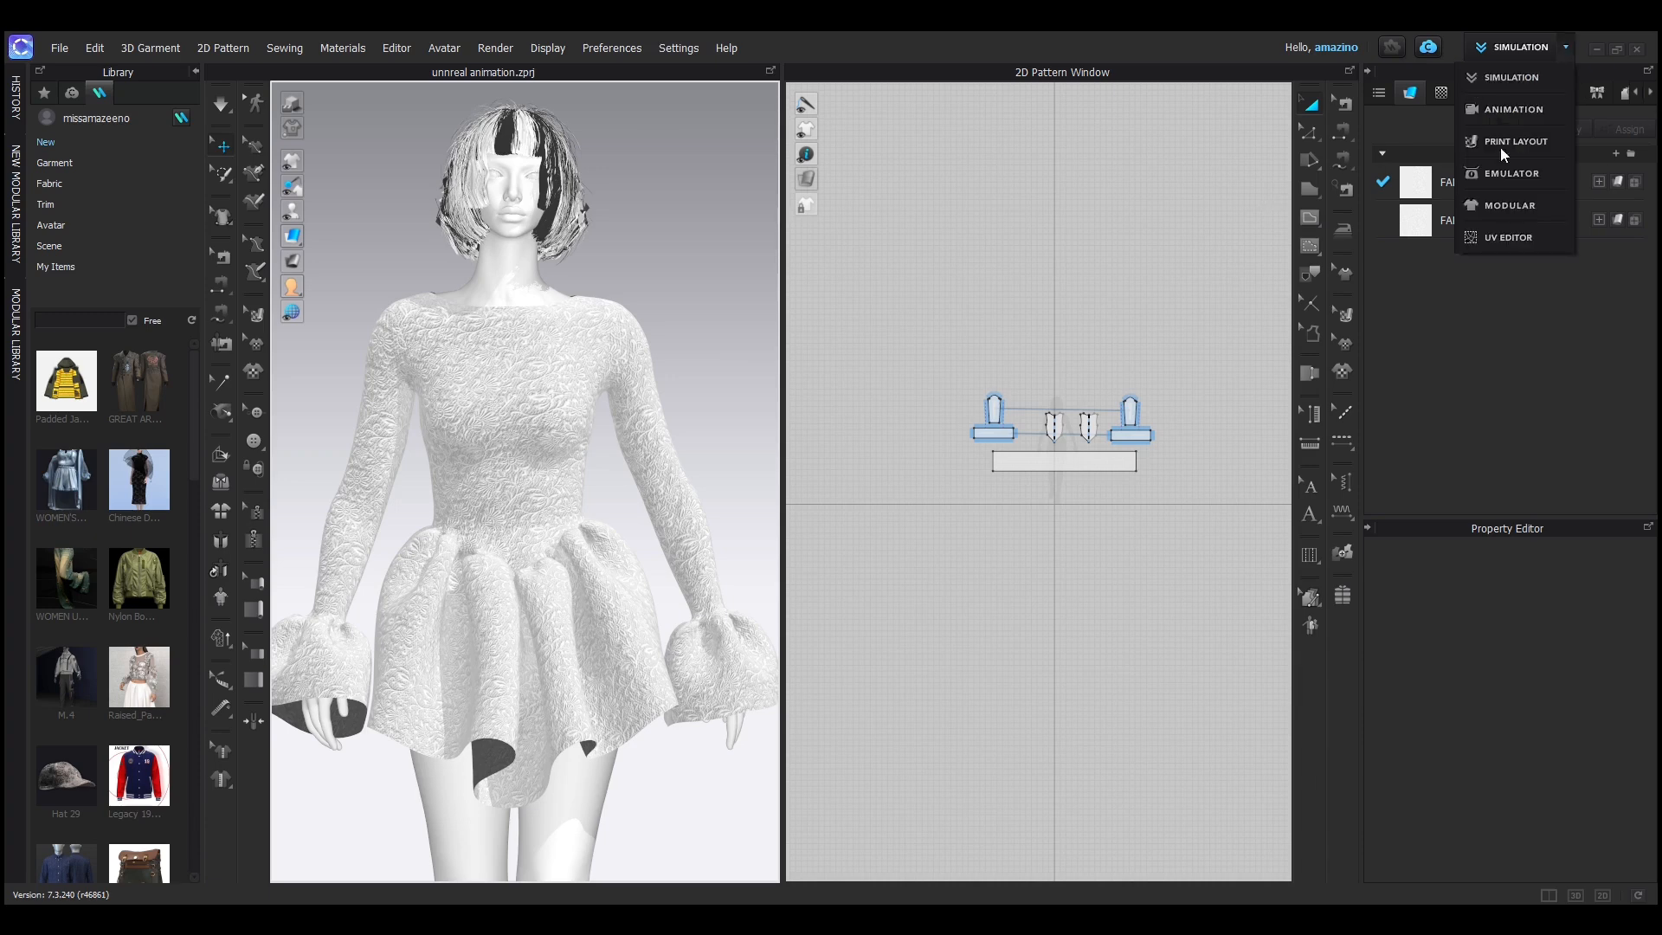
click(1510, 236)
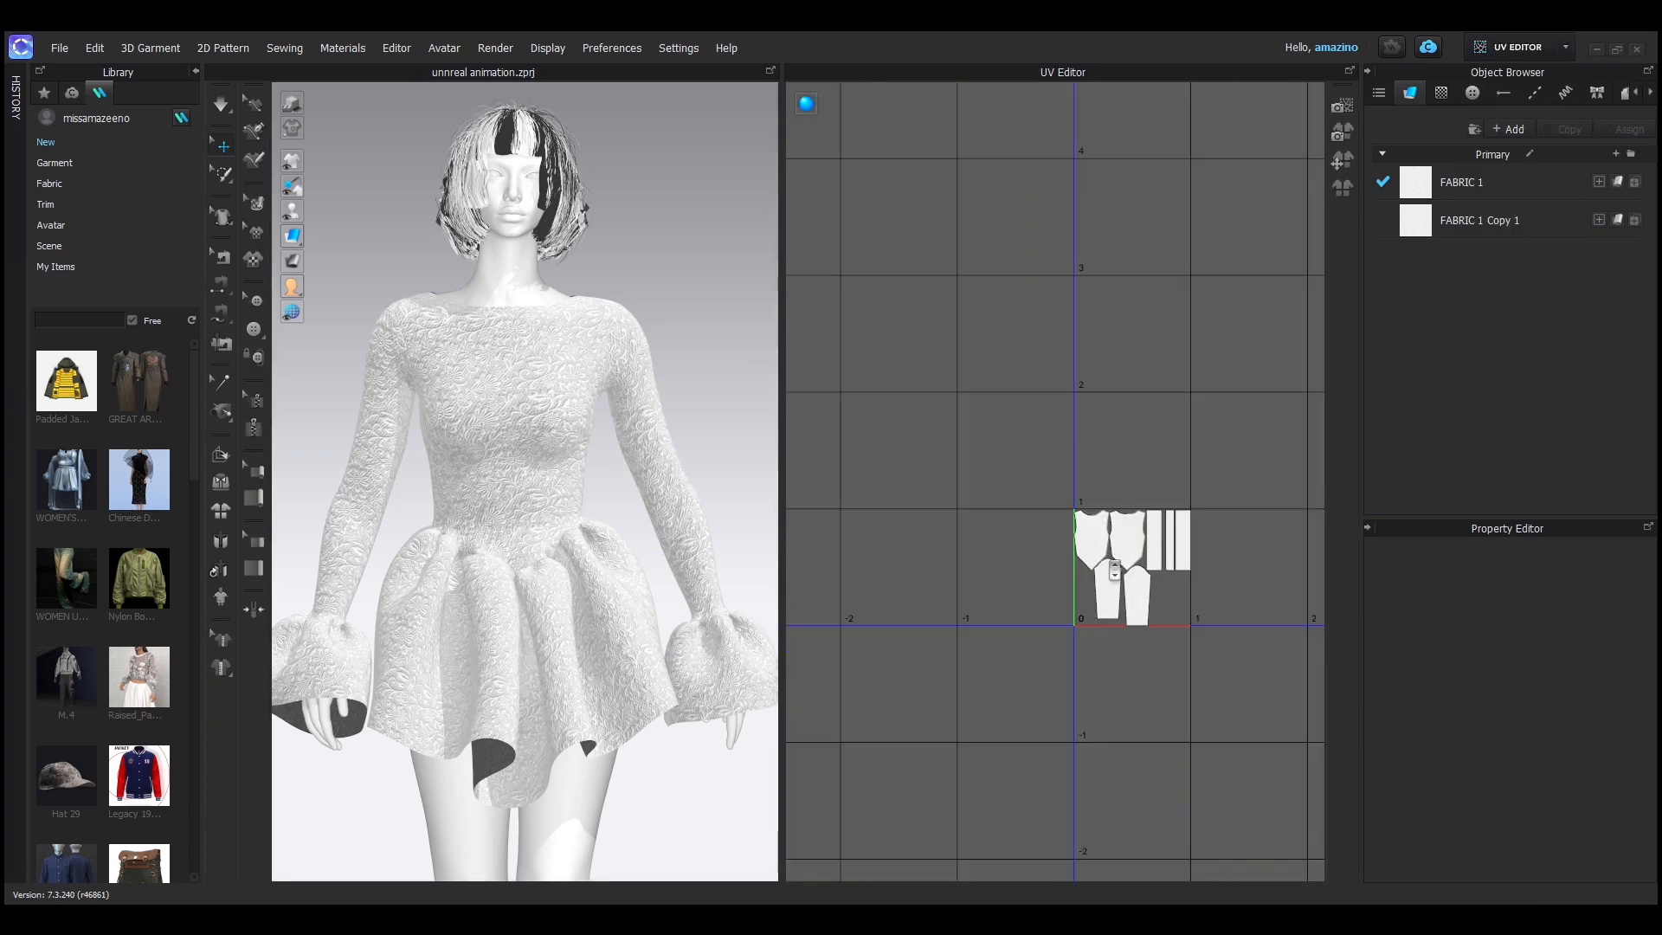
scroll(1117, 571, up, 3)
right_click(1051, 524)
click(1102, 306)
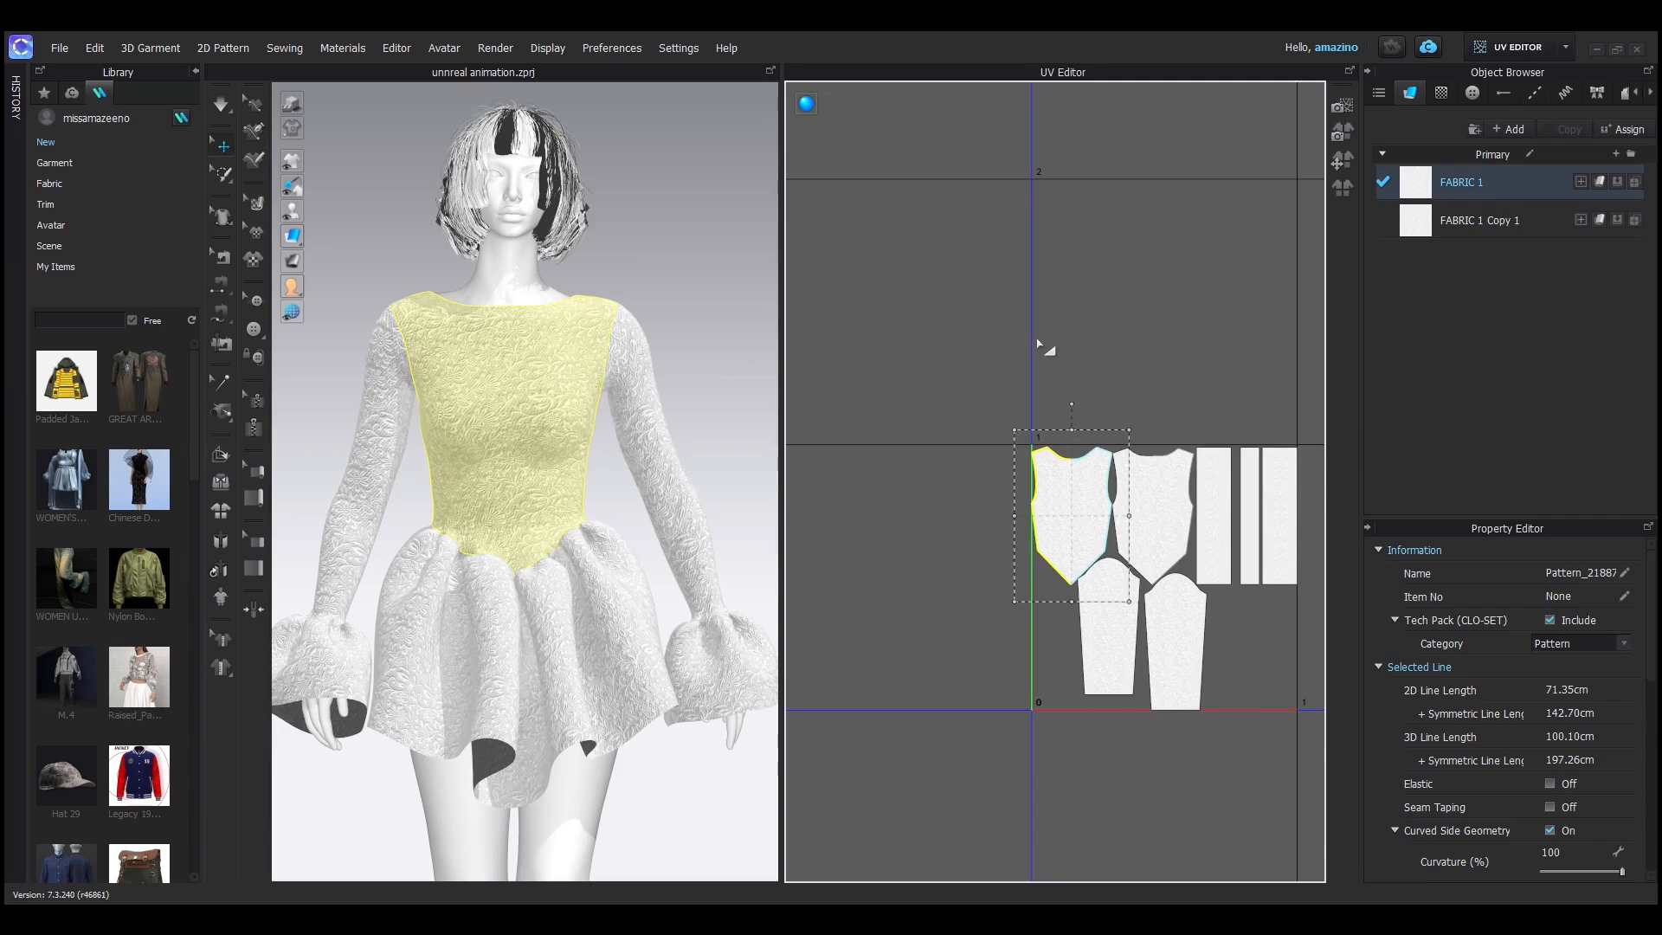
click(1084, 337)
right_click(1081, 337)
click(1129, 364)
scroll(1082, 363, down, 5)
scroll(1026, 362, up, 2)
right_click(1039, 315)
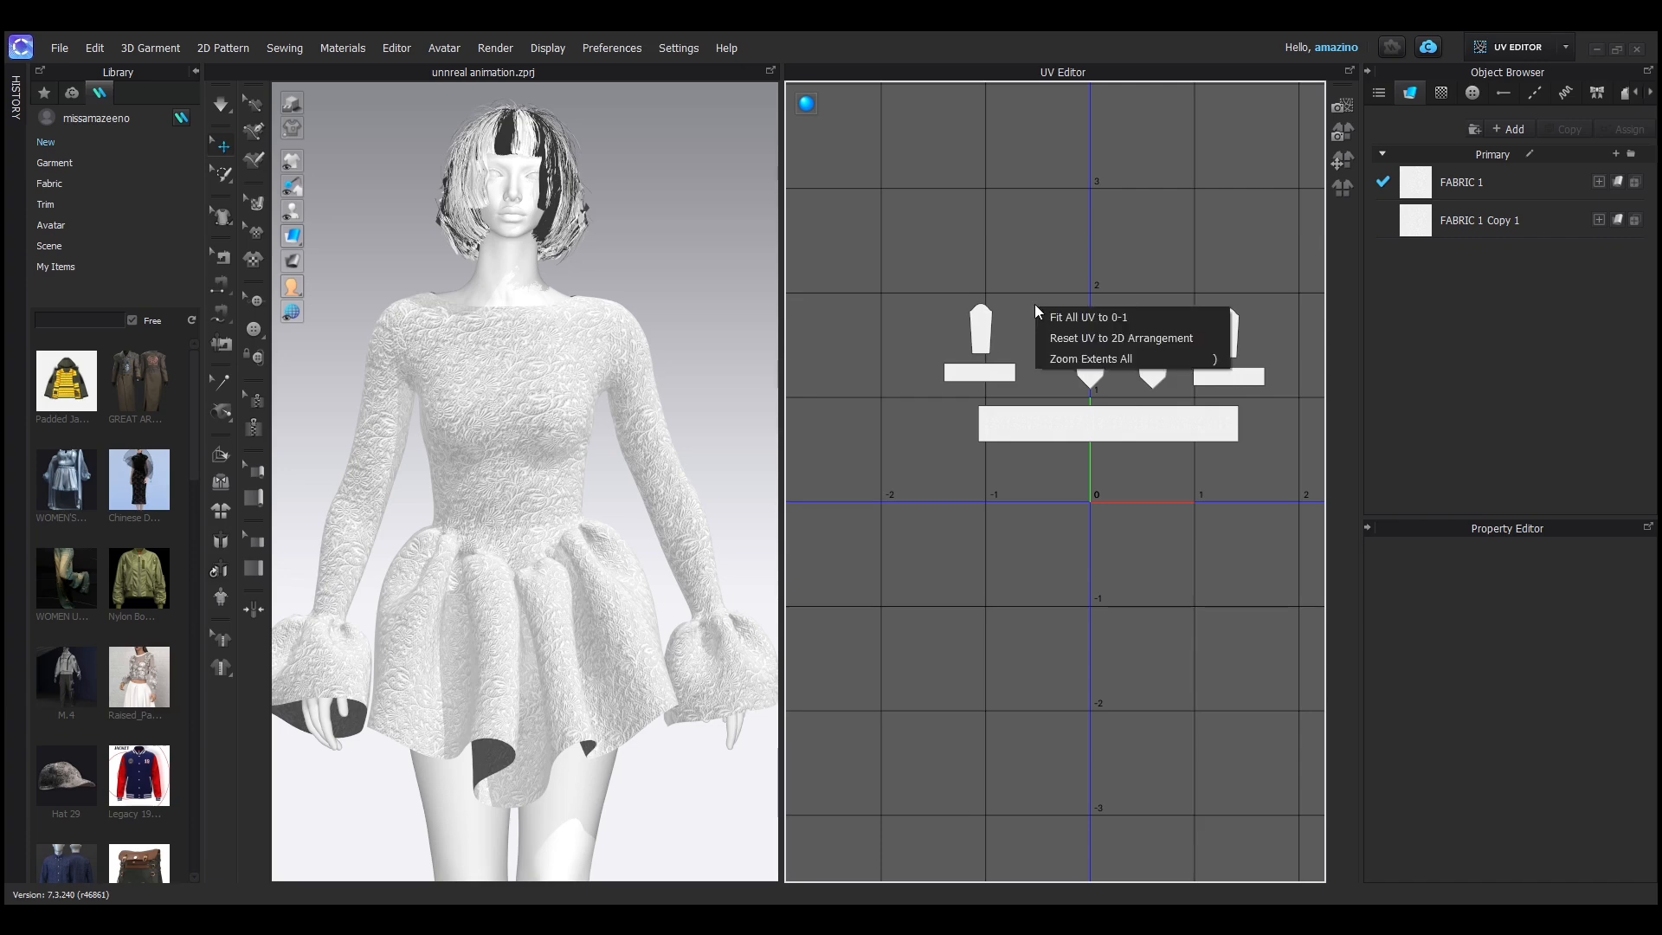
click(1076, 338)
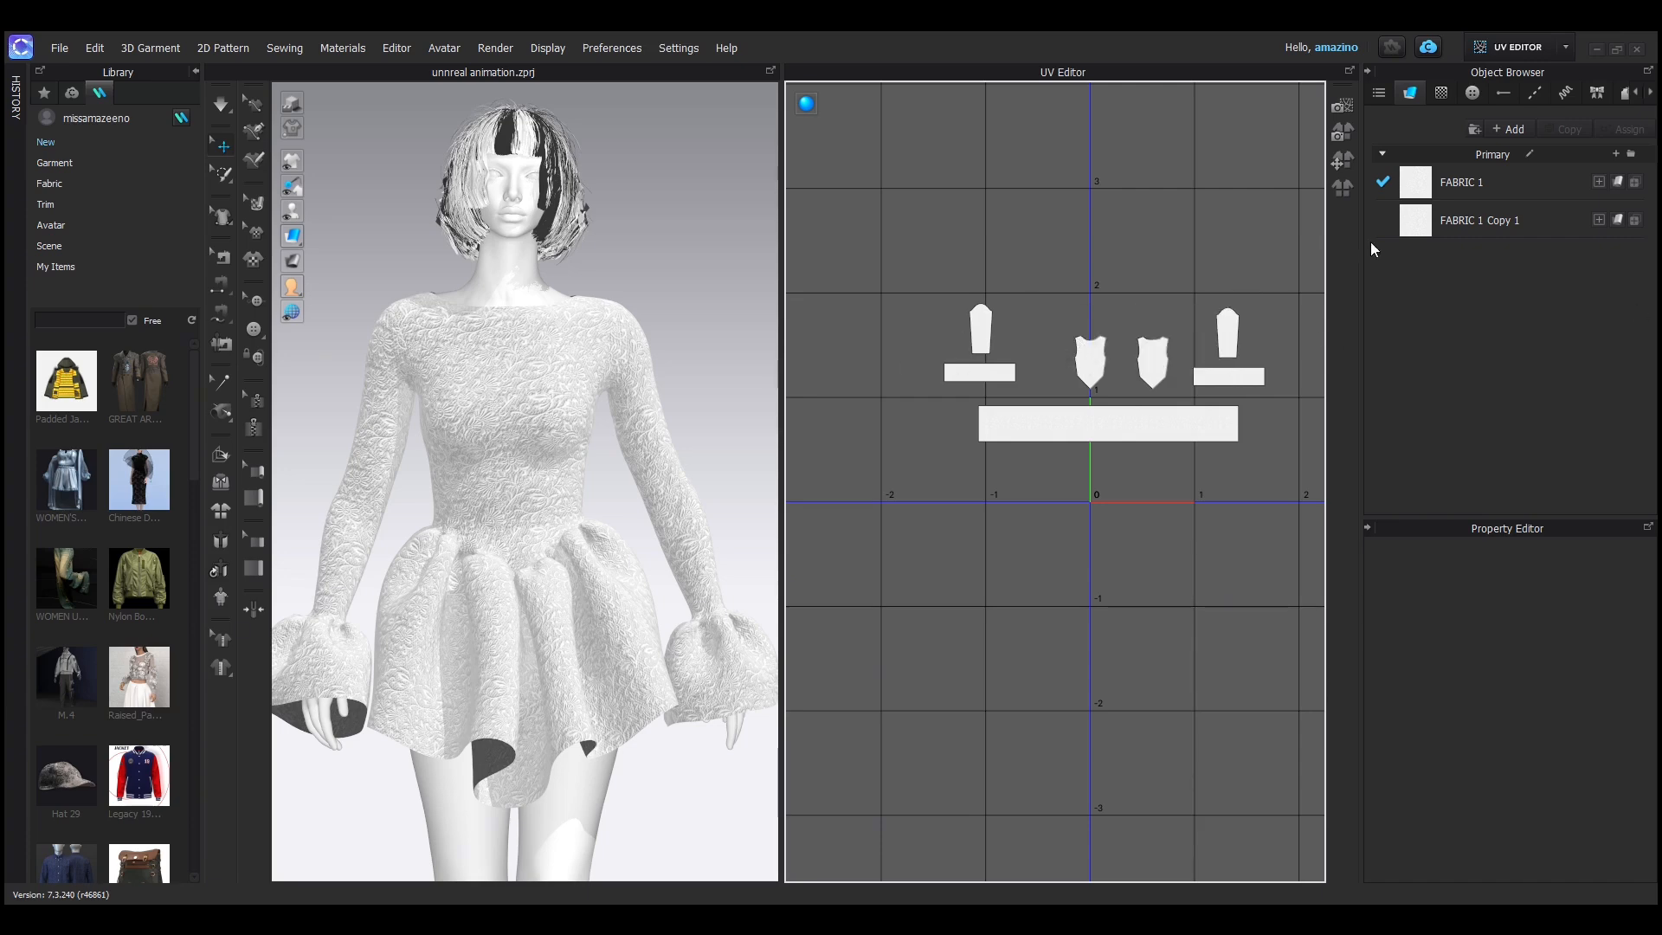
- Pack all pattern UVs into the 0 to 1 area with padding 0.001 and packing ratio 95
click(1342, 188)
click(857, 618)
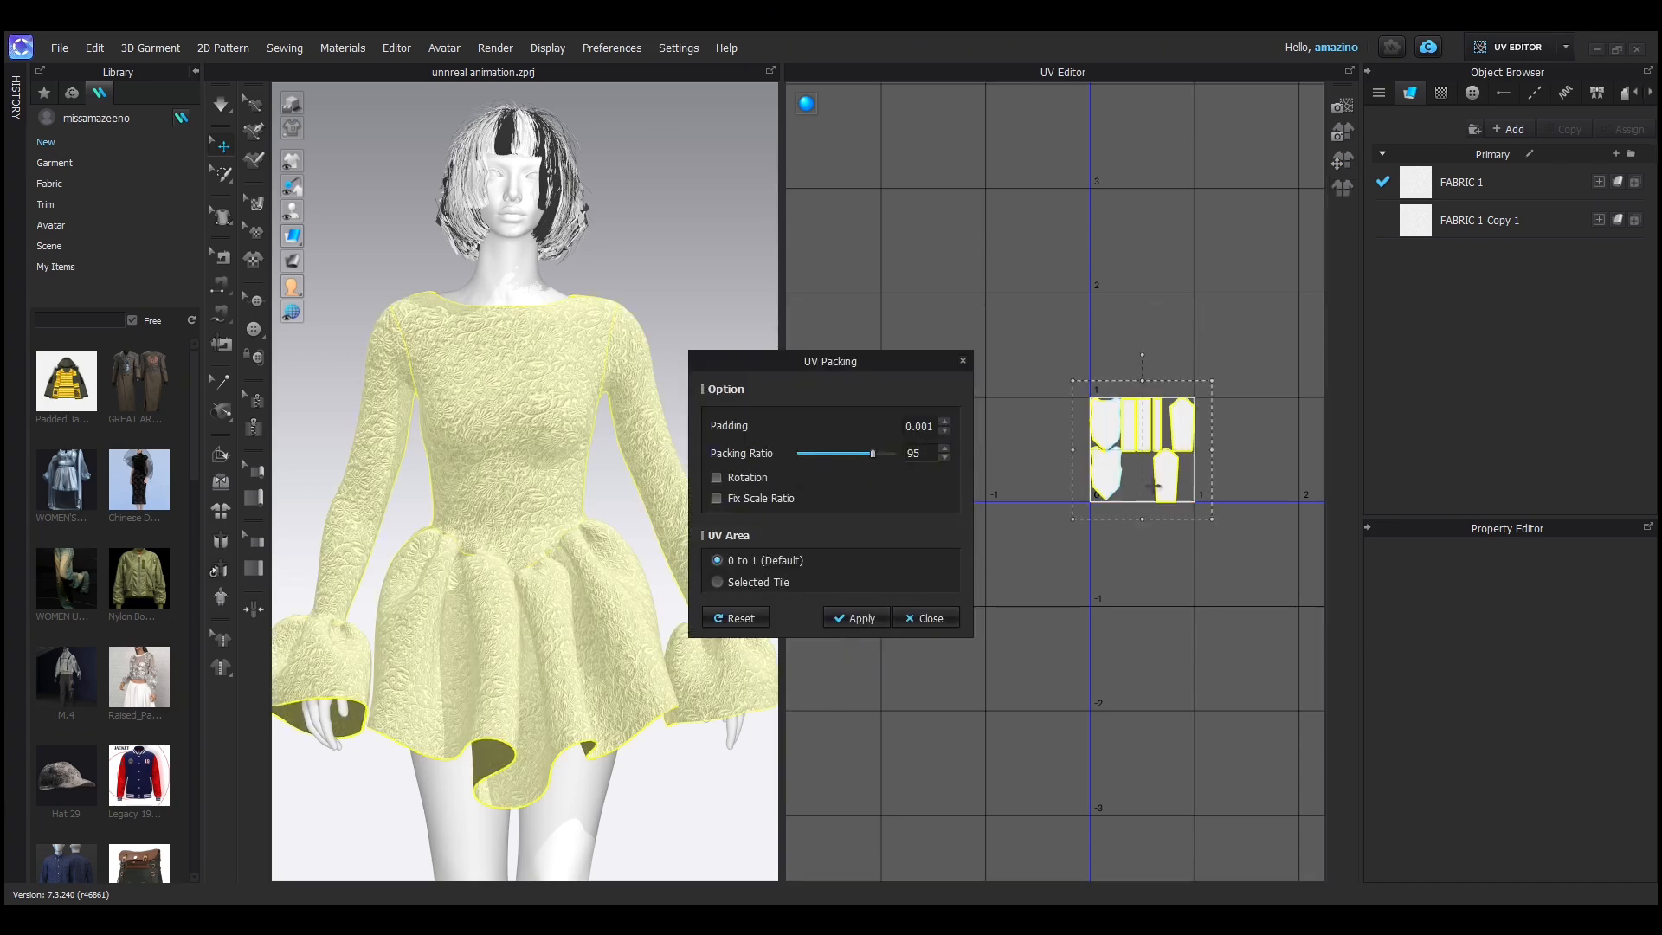
click(916, 618)
scroll(1135, 408, up, 5)
scroll(1135, 408, down, 4)
click(1169, 308)
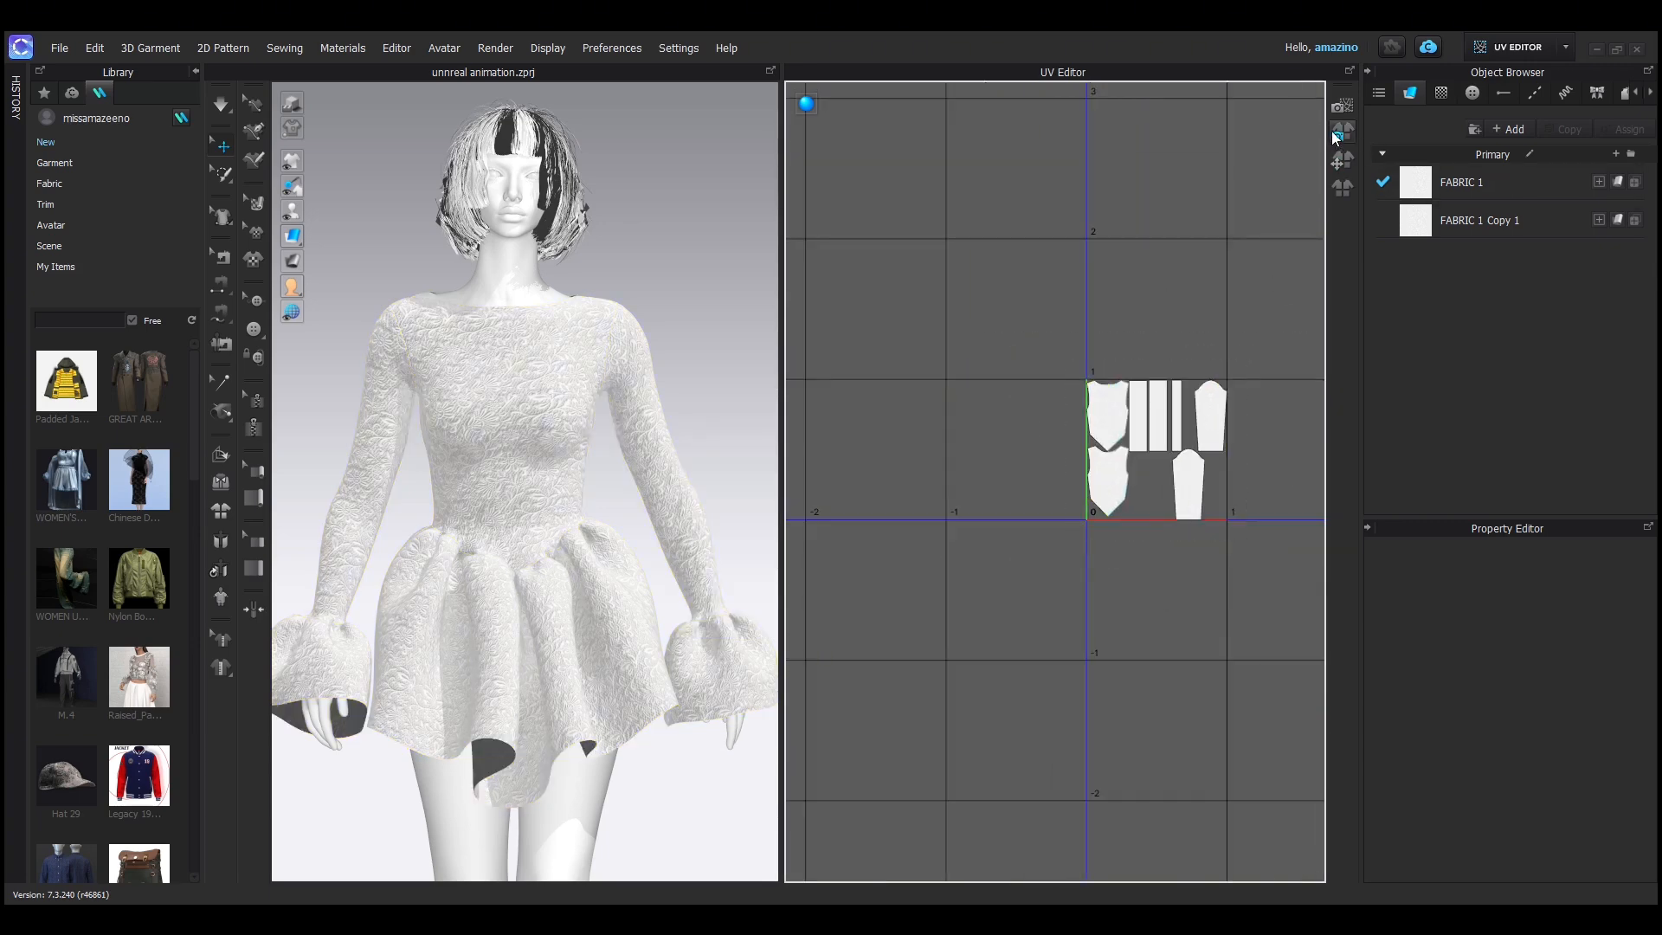
- Start baking the textures and create a "new textures" folder inside the textures folder for the output
click(1340, 132)
click(957, 249)
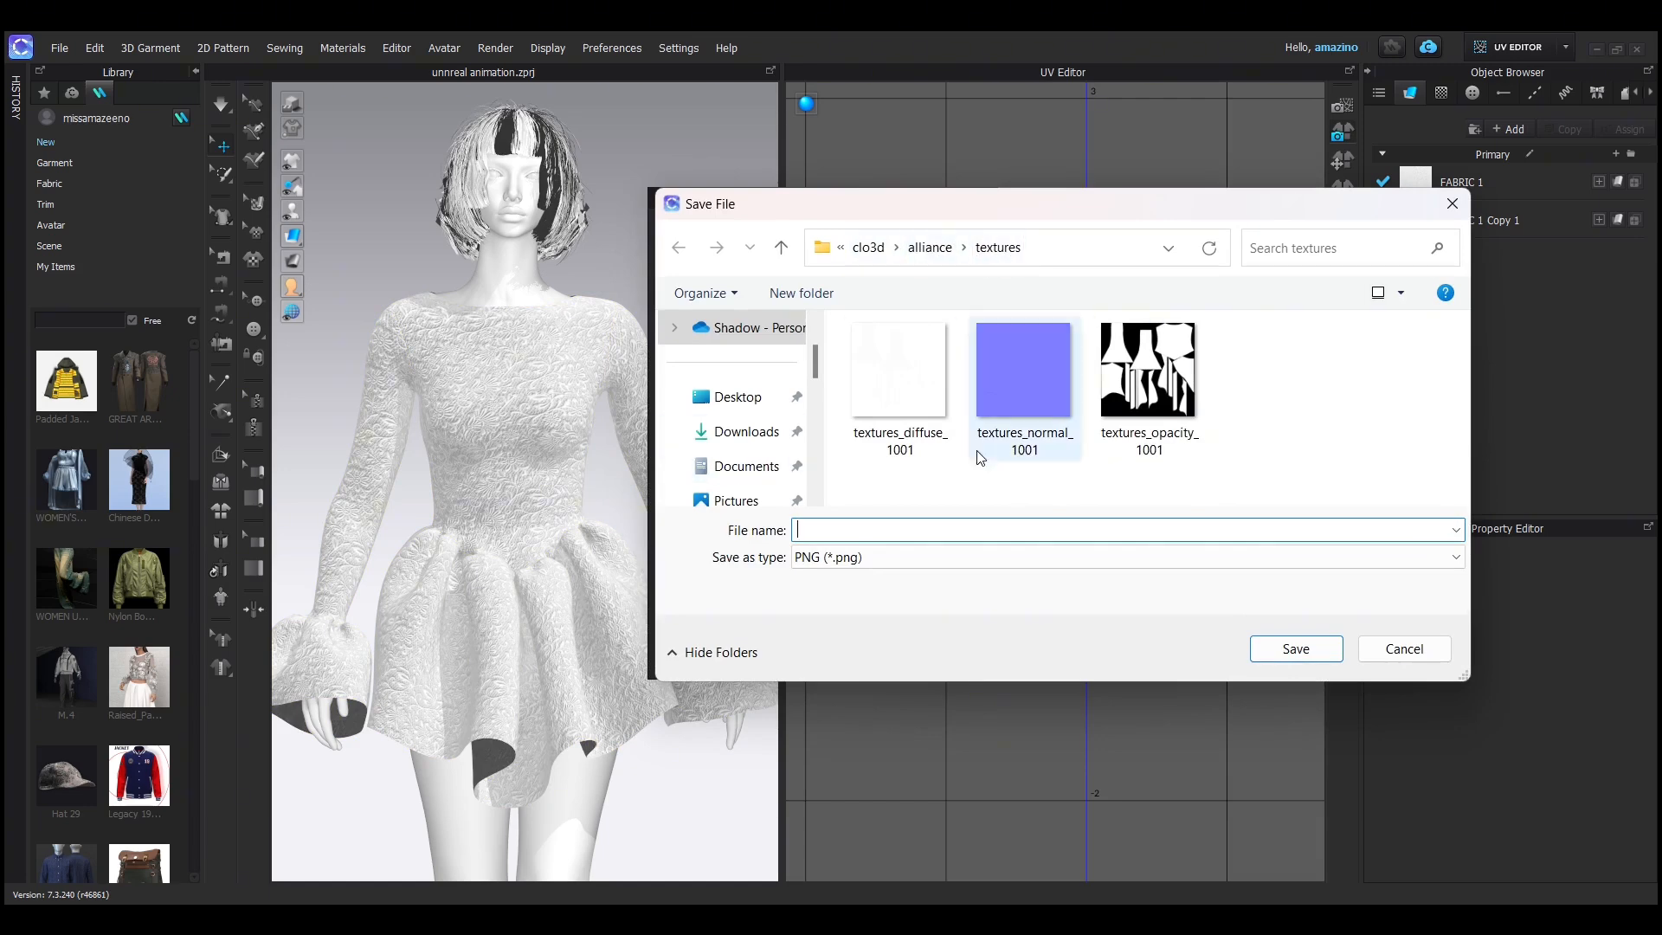
click(900, 407)
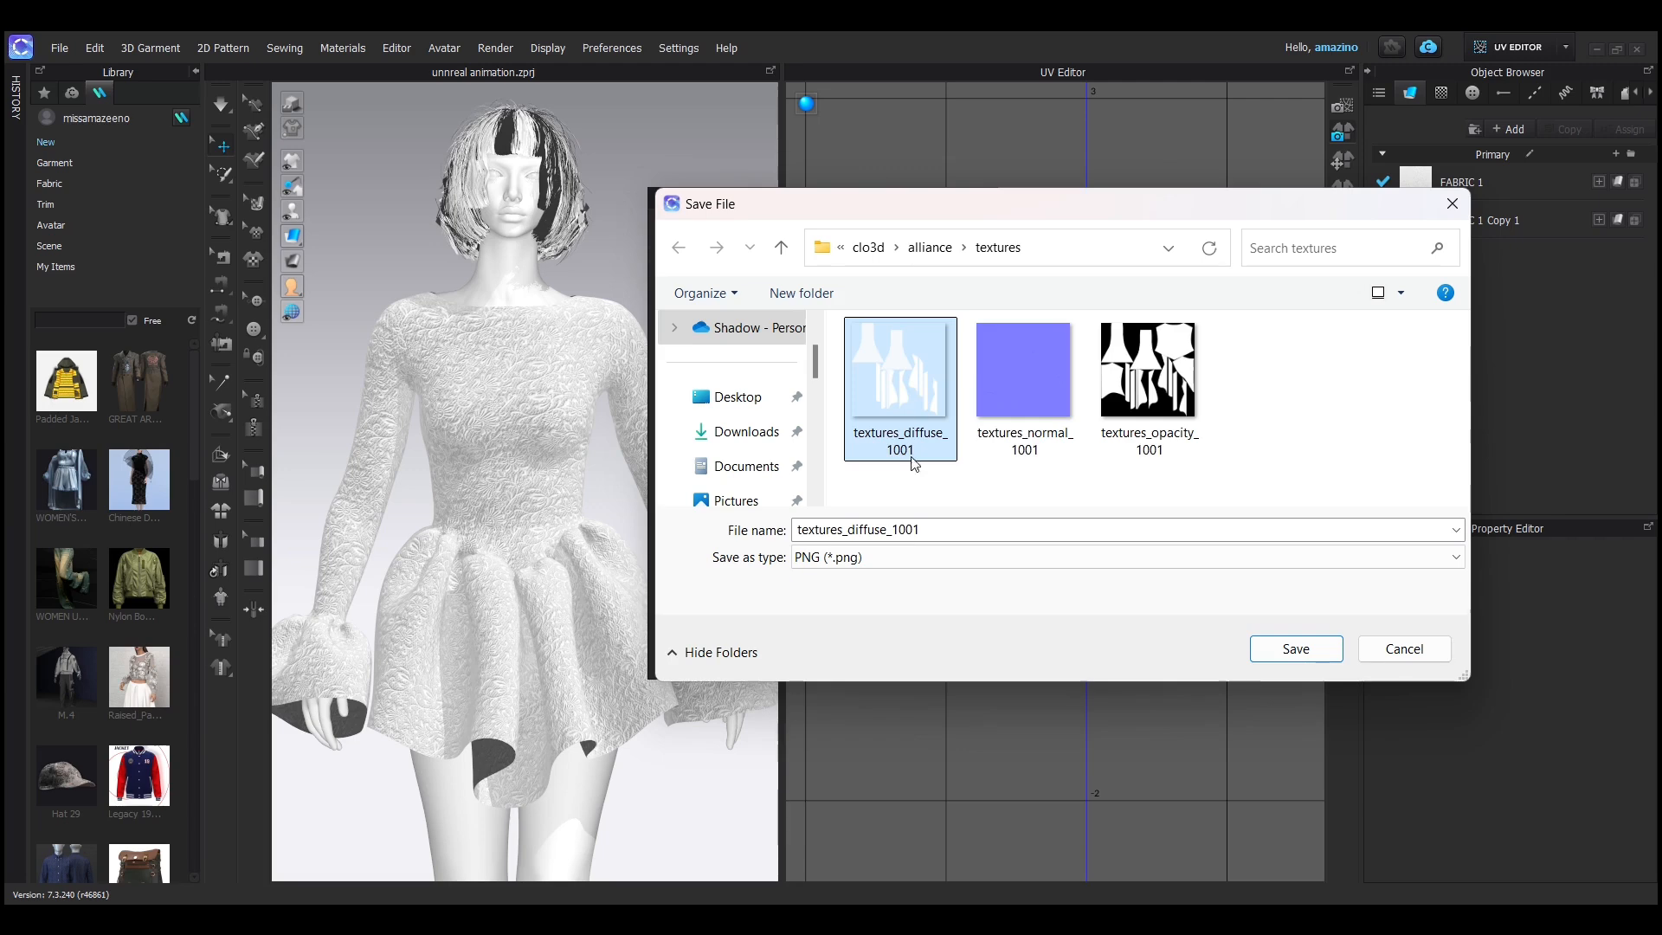
click(953, 479)
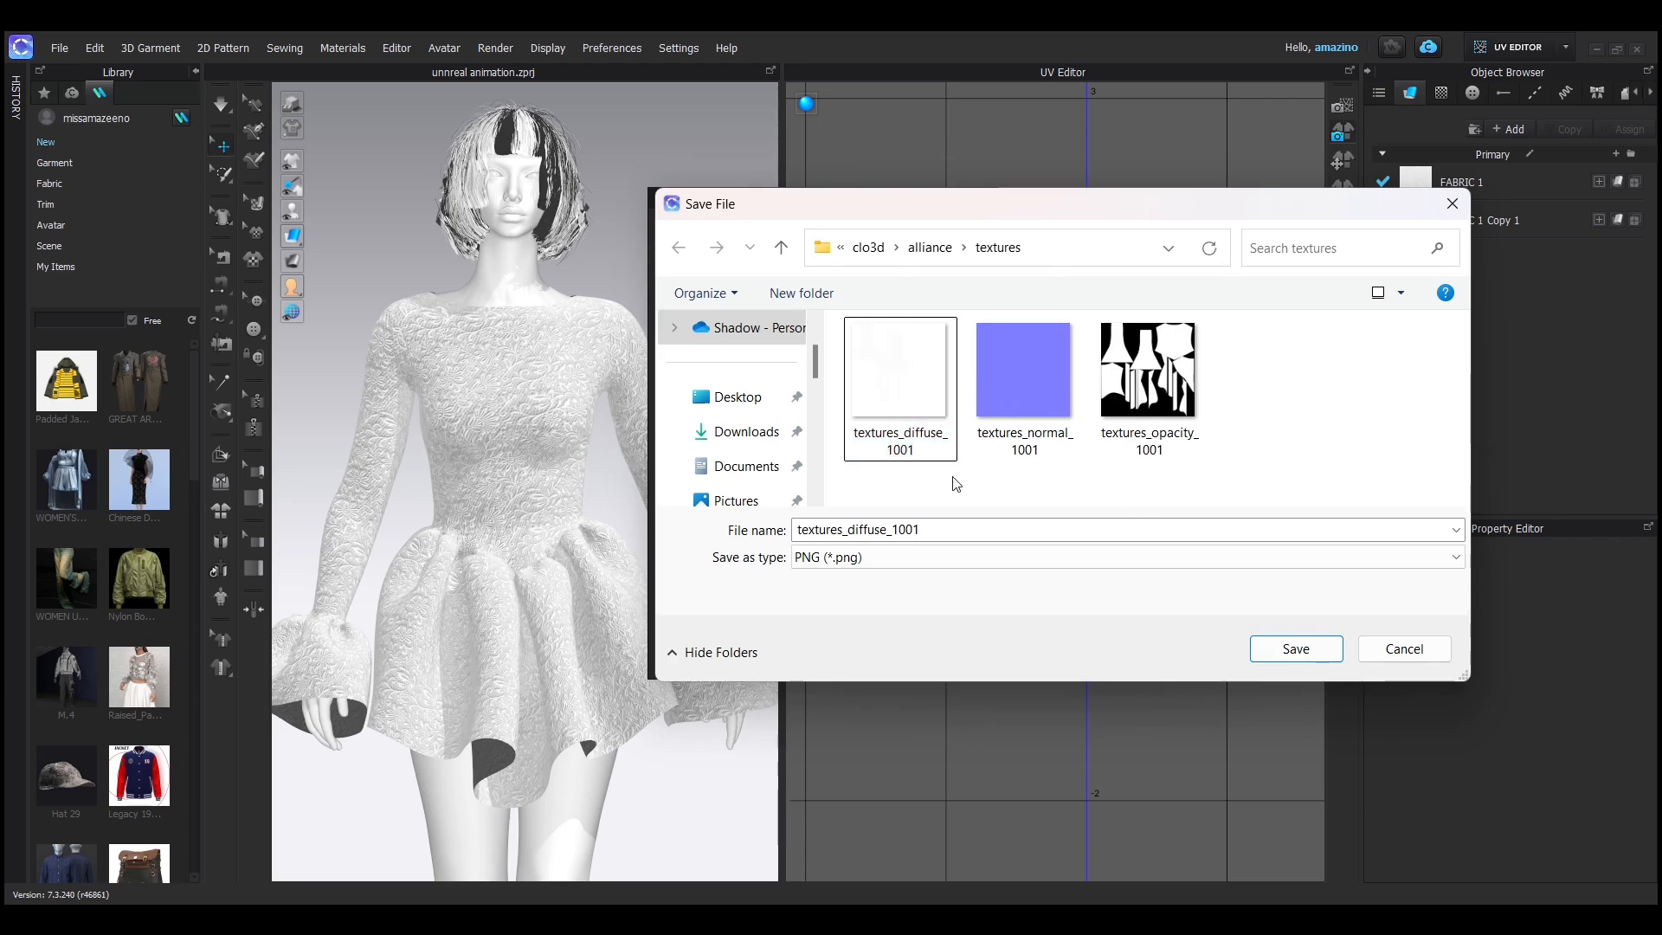
click(802, 293)
text(new)
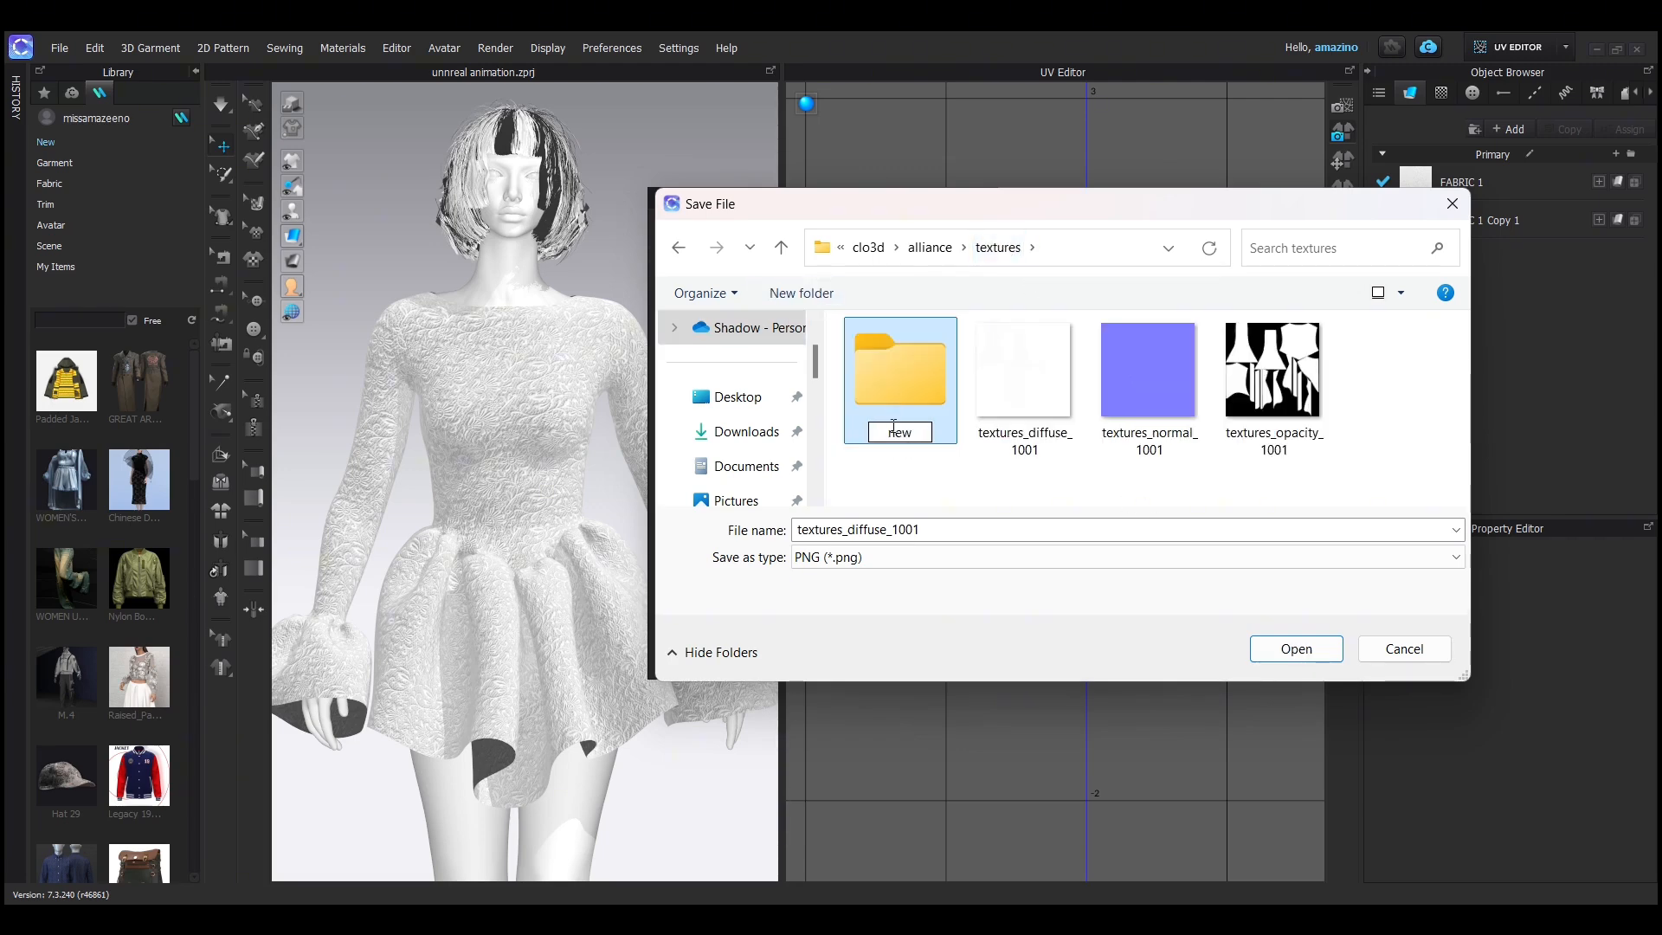
text( textures)
key(Return)
- Set the bake's saving path to a PNG file named n1 in the "new textures" folder
double_click(894, 424)
double_click(922, 532)
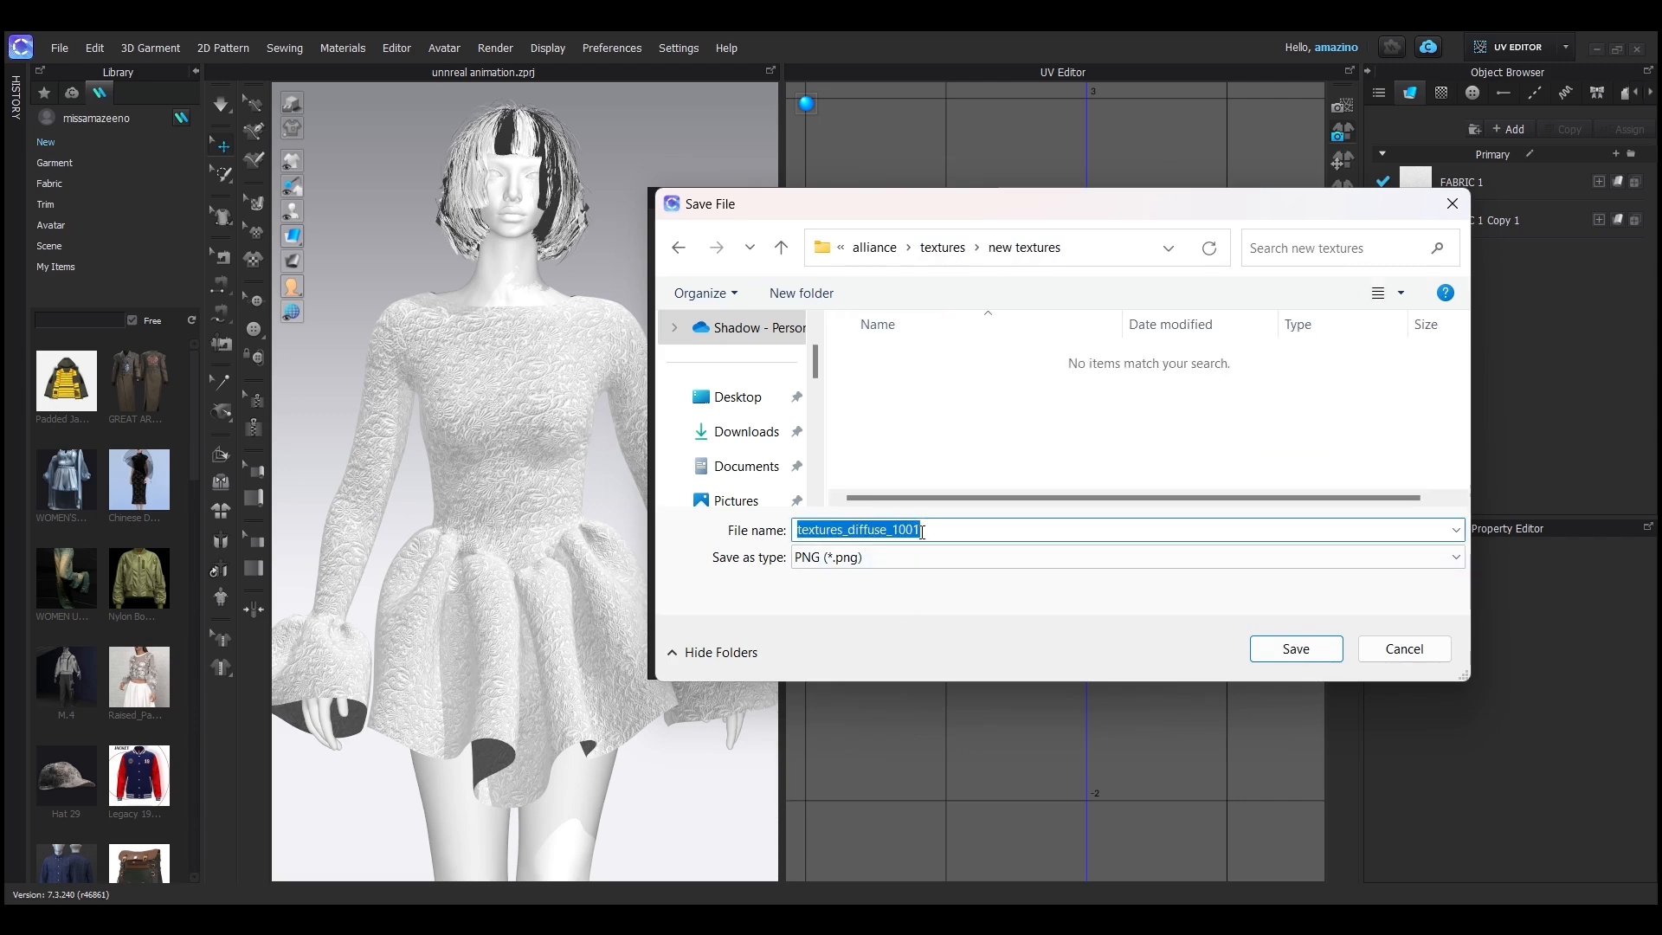
text(n1)
click(1298, 649)
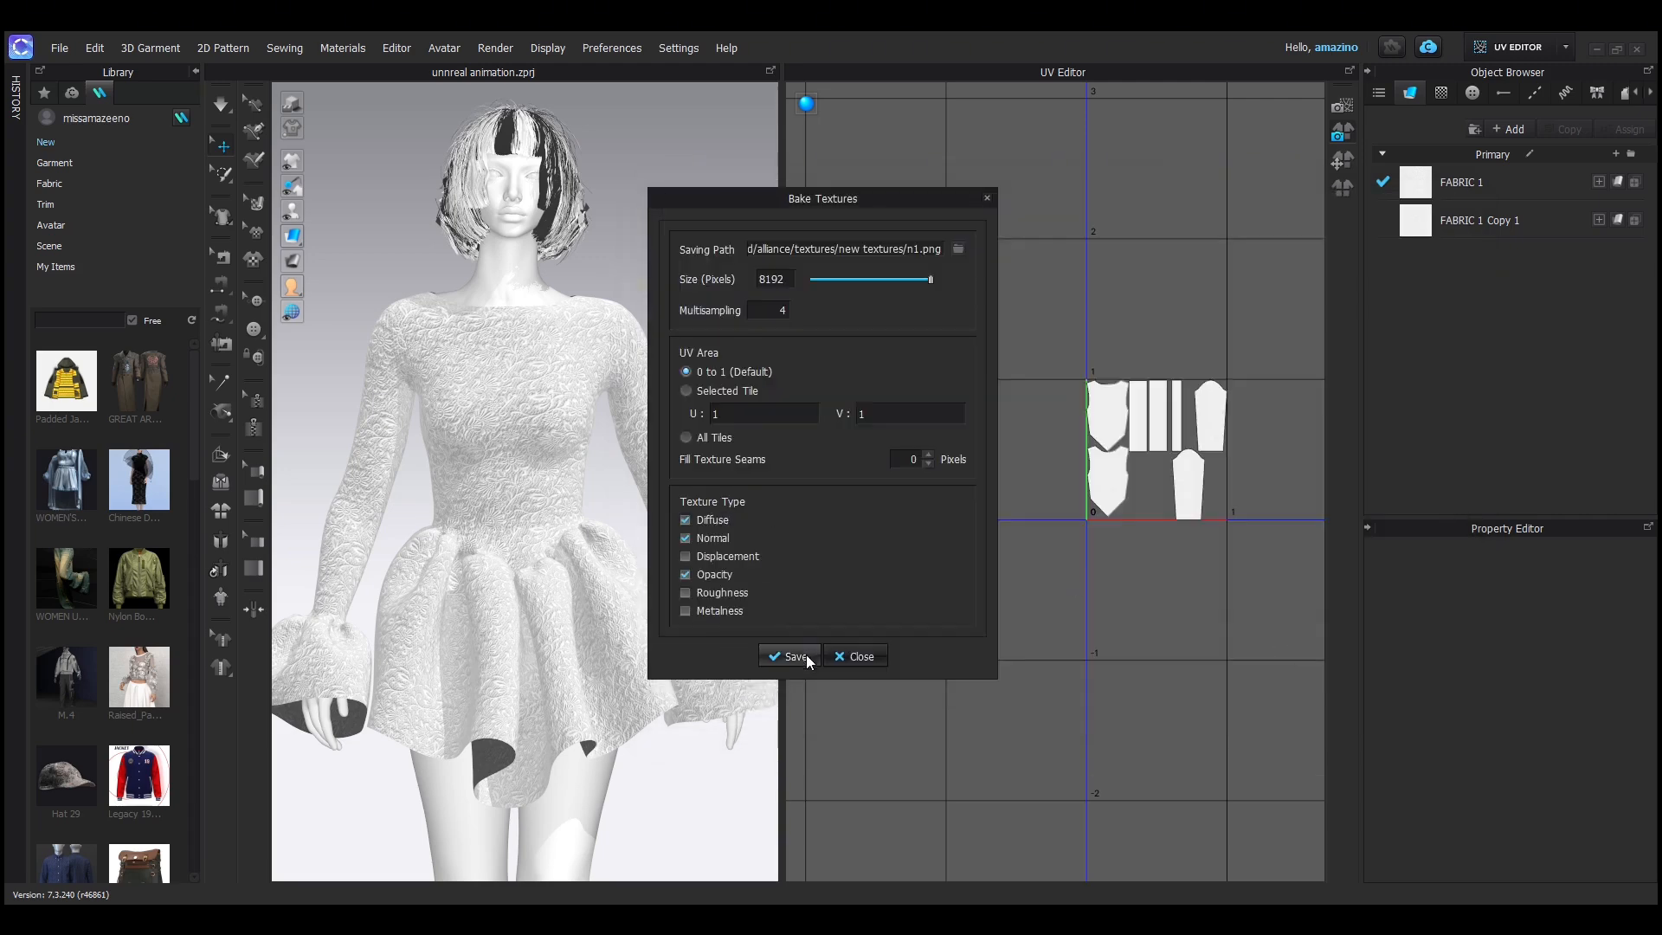
- Bake only the diffuse and normal textures at 8192 pixels, excluding opacity
drag(933, 282, 1041, 300)
click(686, 575)
click(684, 521)
click(791, 657)
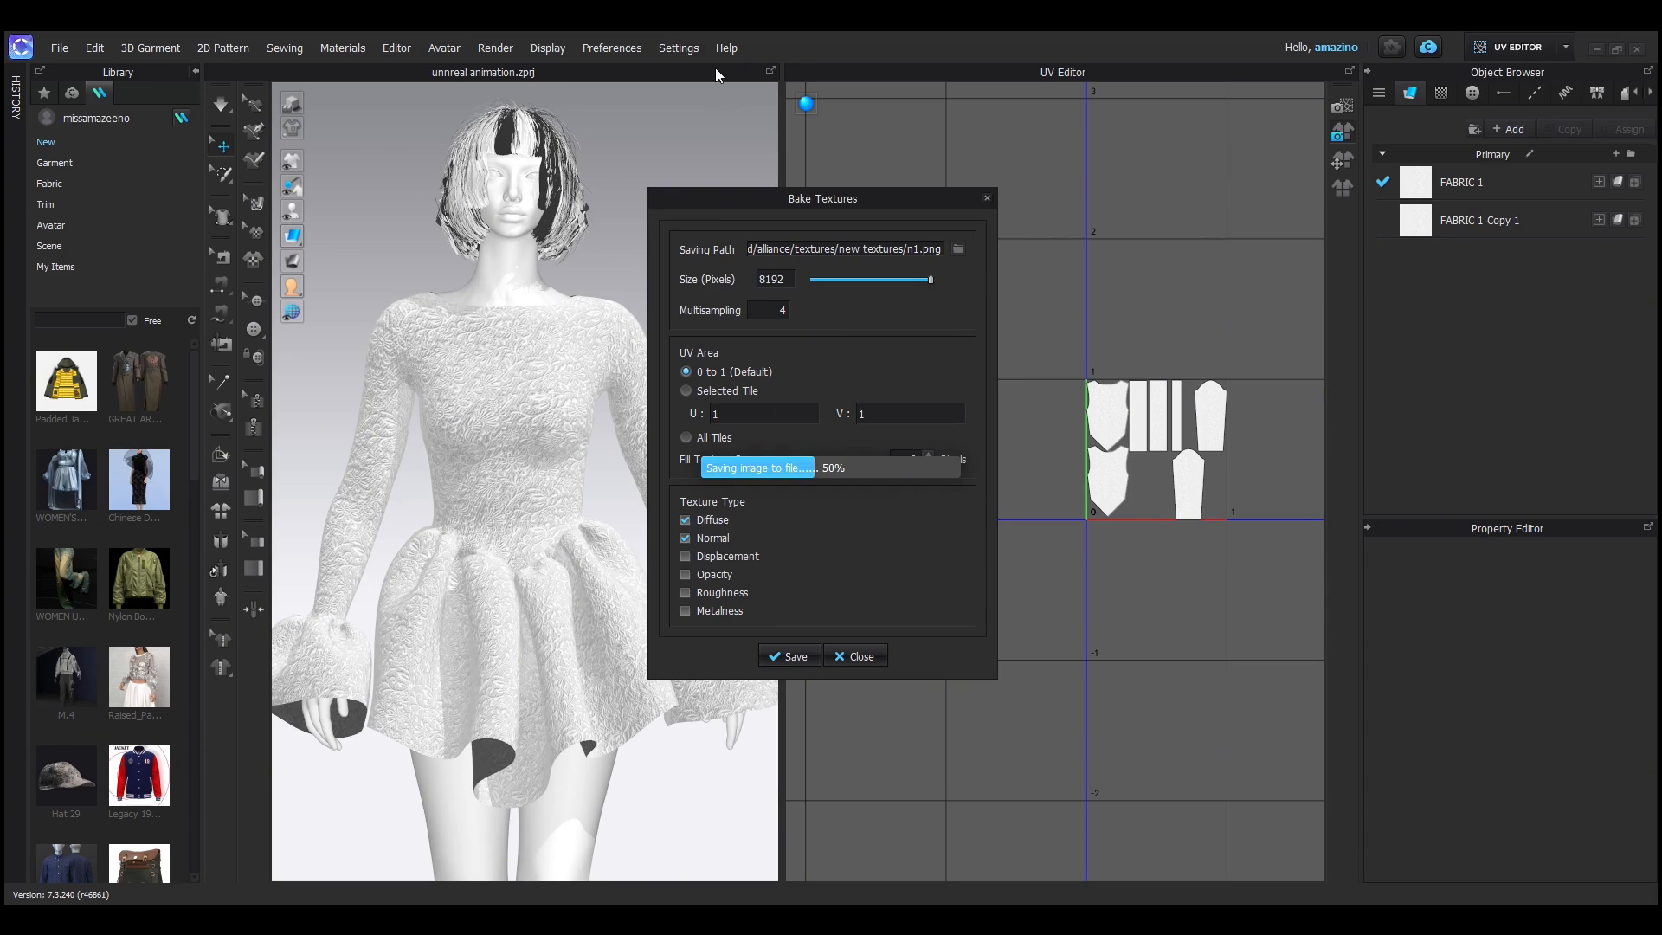
- Close the bake dialog and start an Alembic (OGAWA) export of the garment, replacing fabric.abc in the blender folder
click(861, 656)
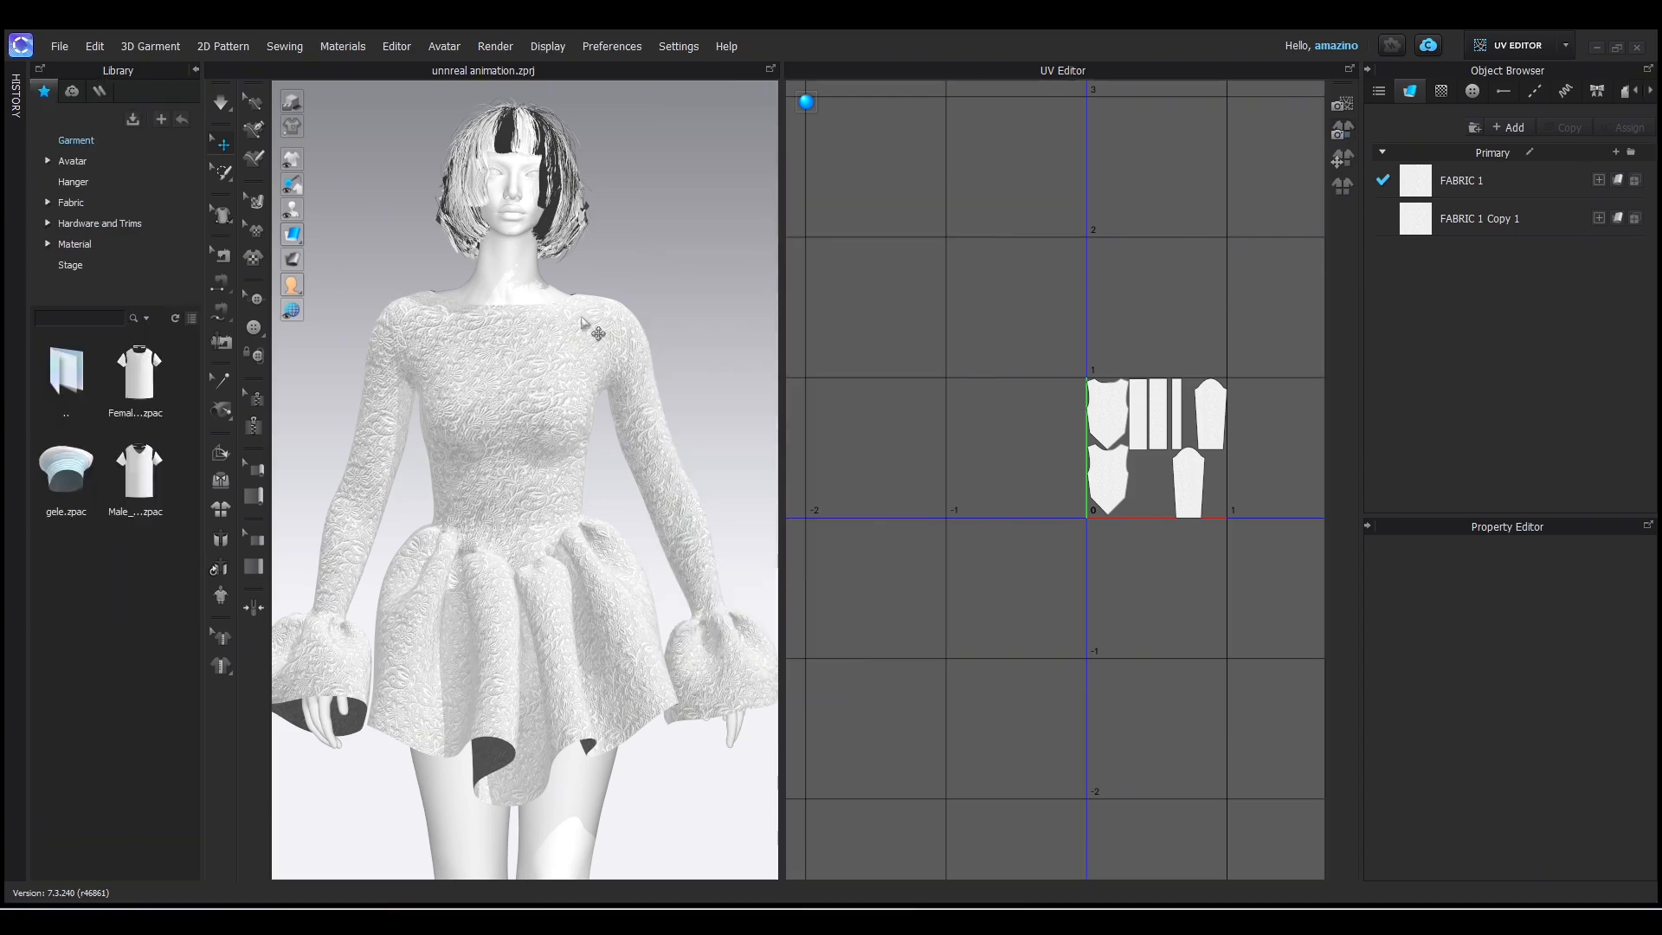
click(58, 46)
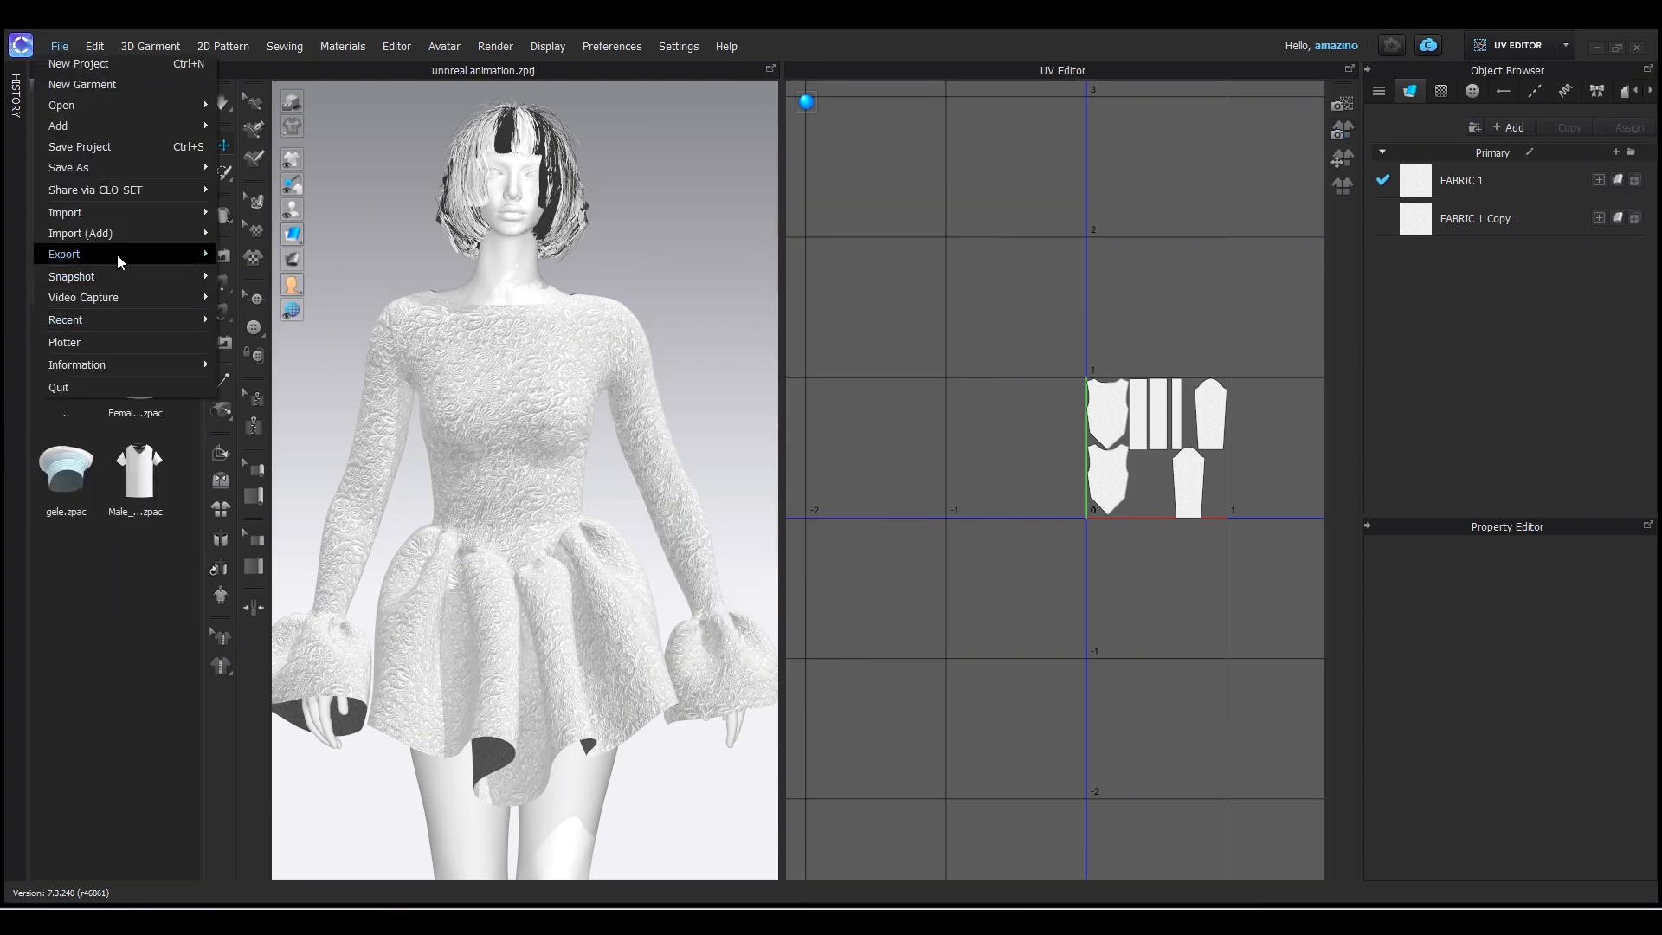
mouse_move(87, 254)
click(320, 528)
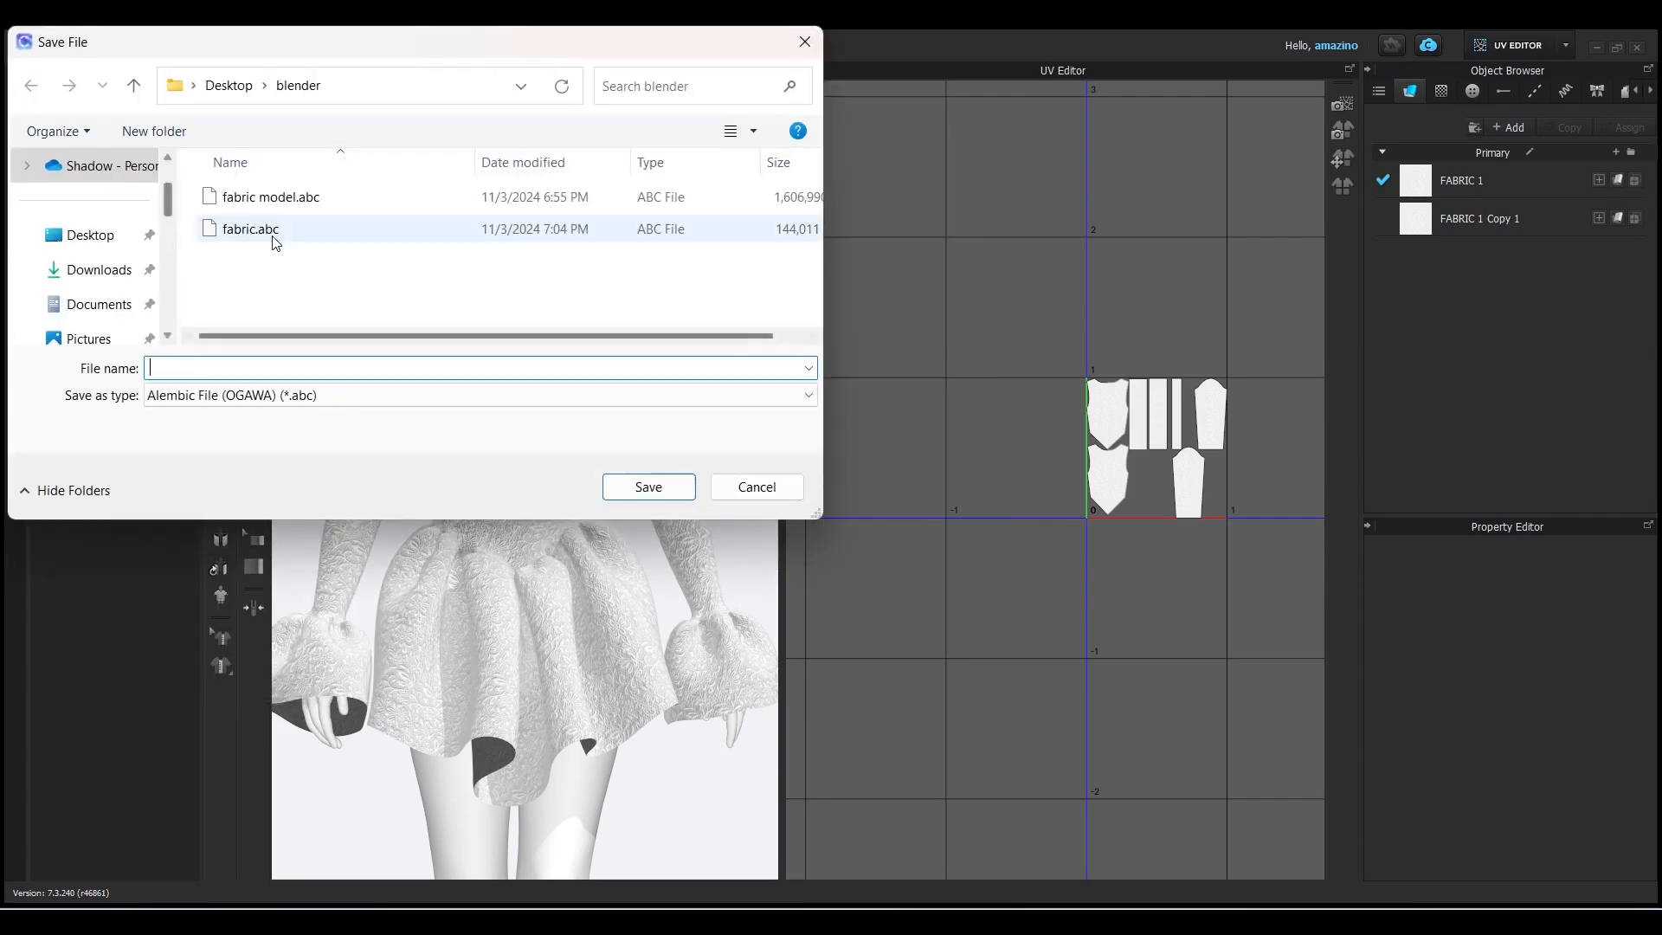
click(279, 242)
click(641, 498)
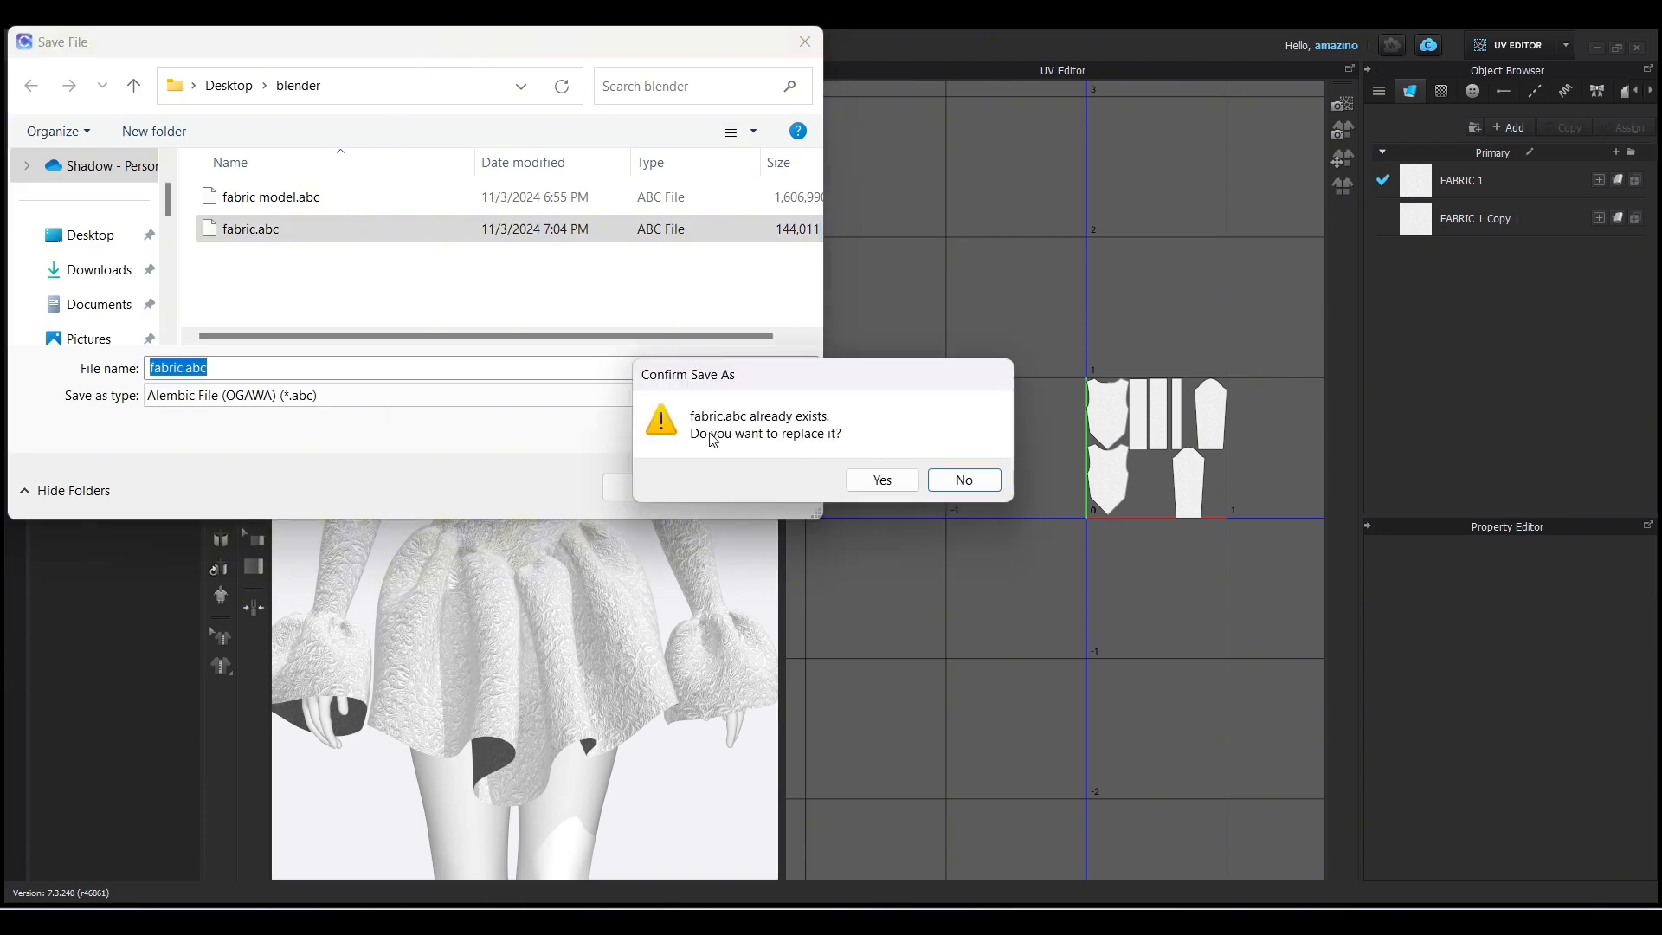
click(881, 480)
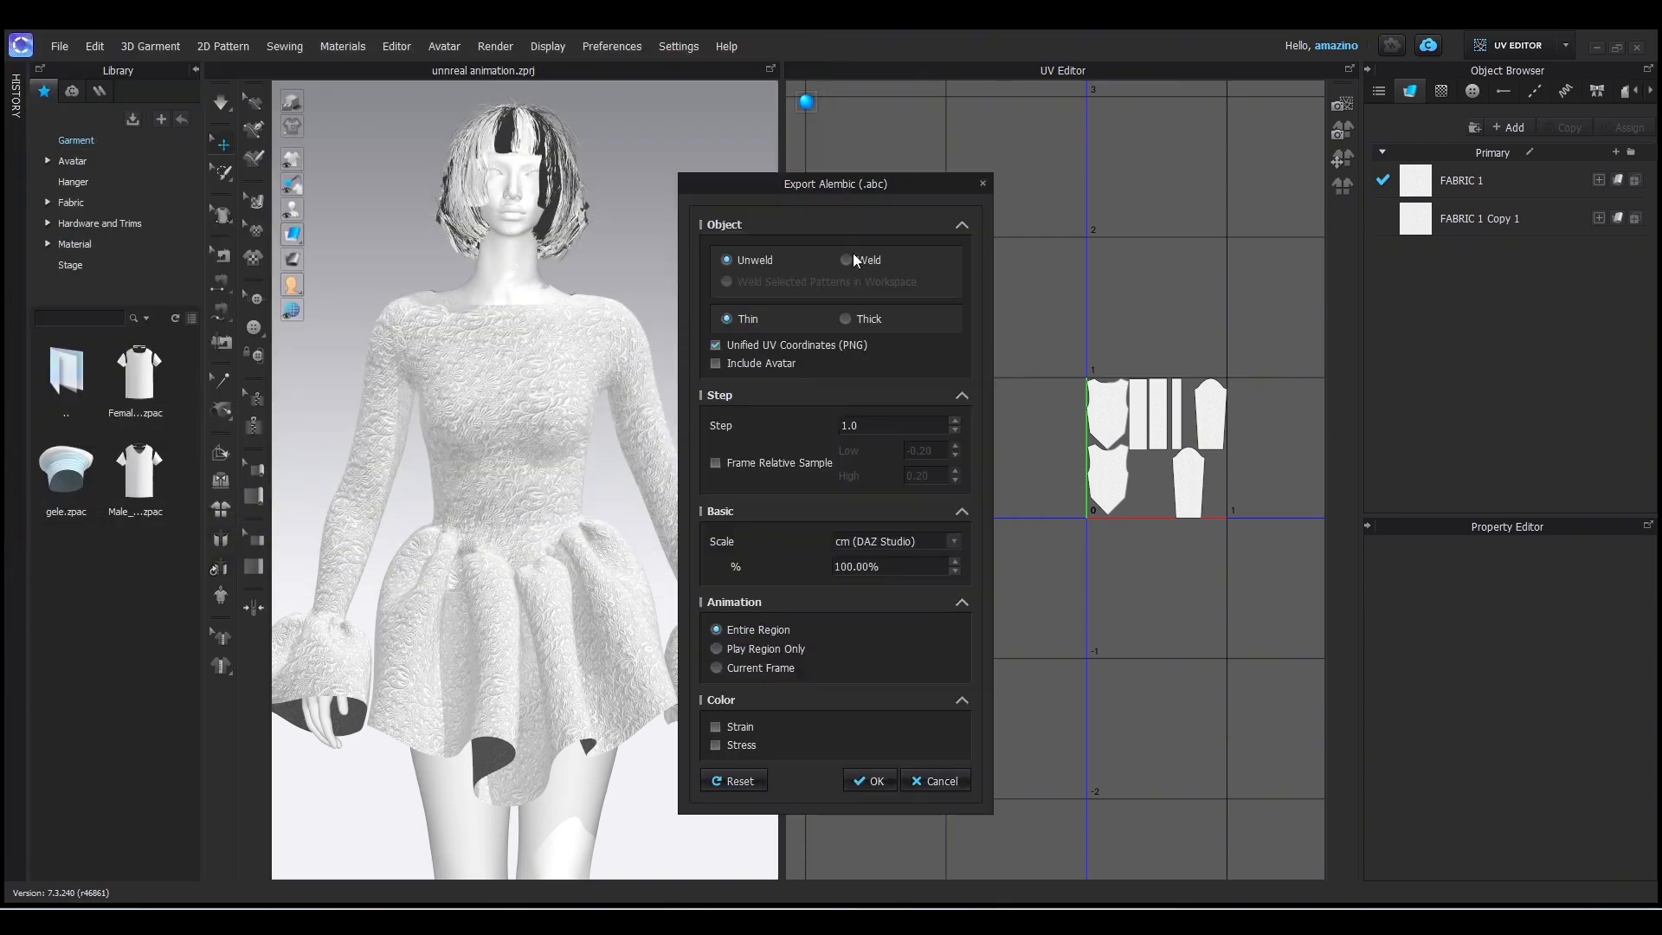
- Set the Alembic garment to Thick, keep the scale at cm (DAZ Studio), and run the export
click(844, 322)
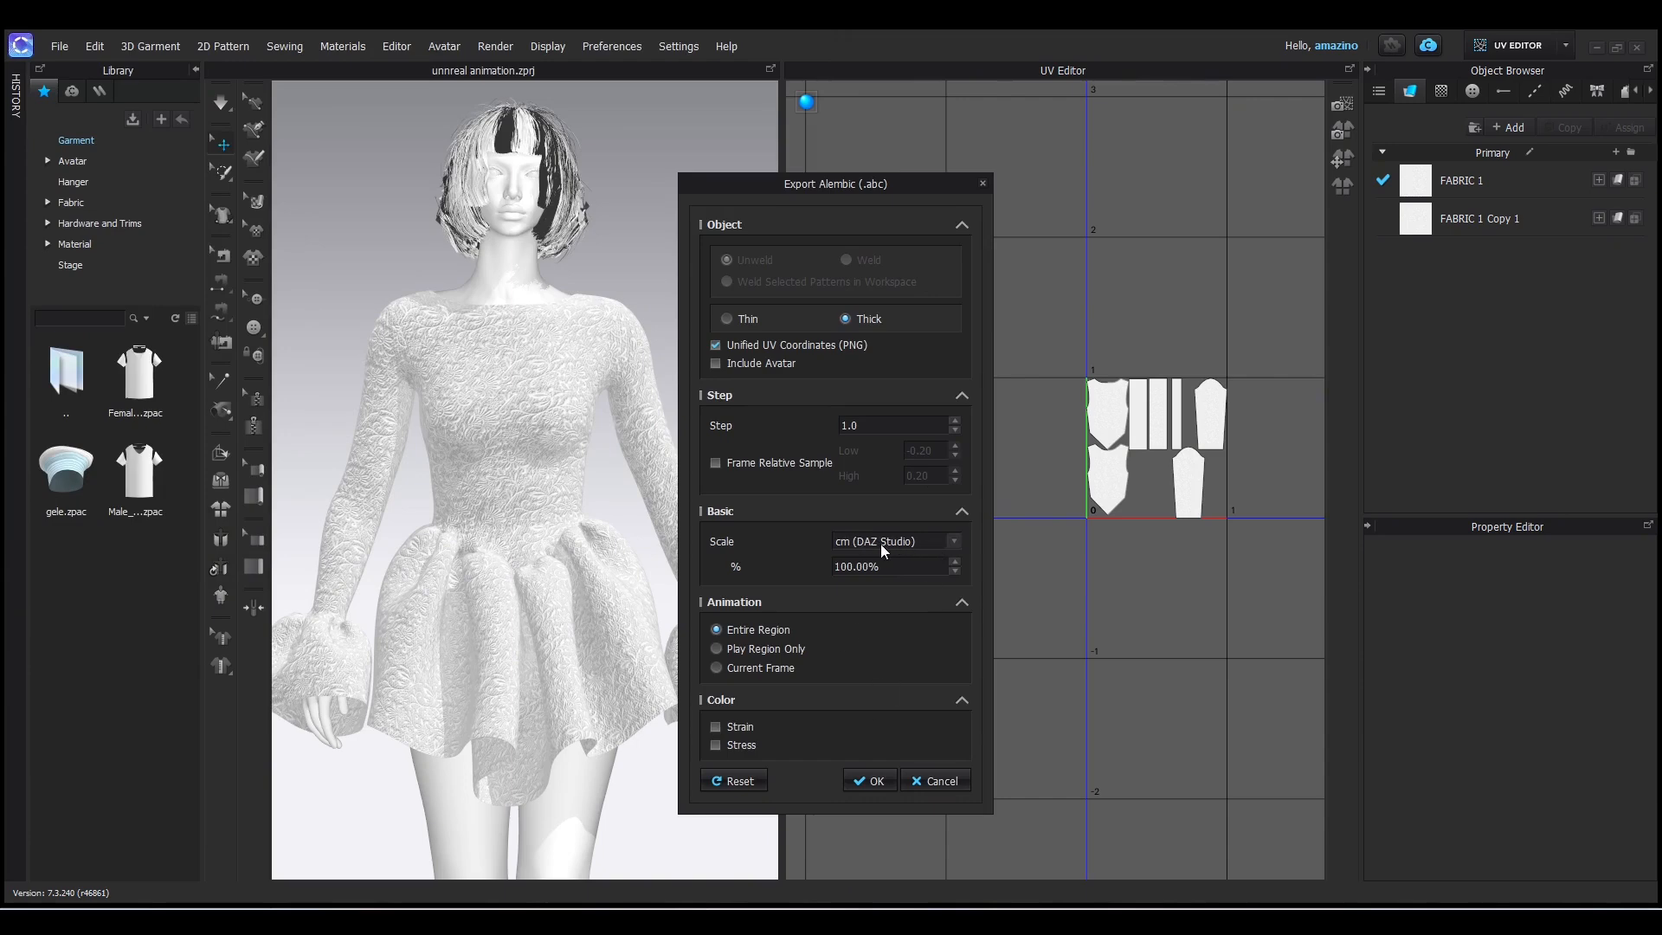
click(953, 544)
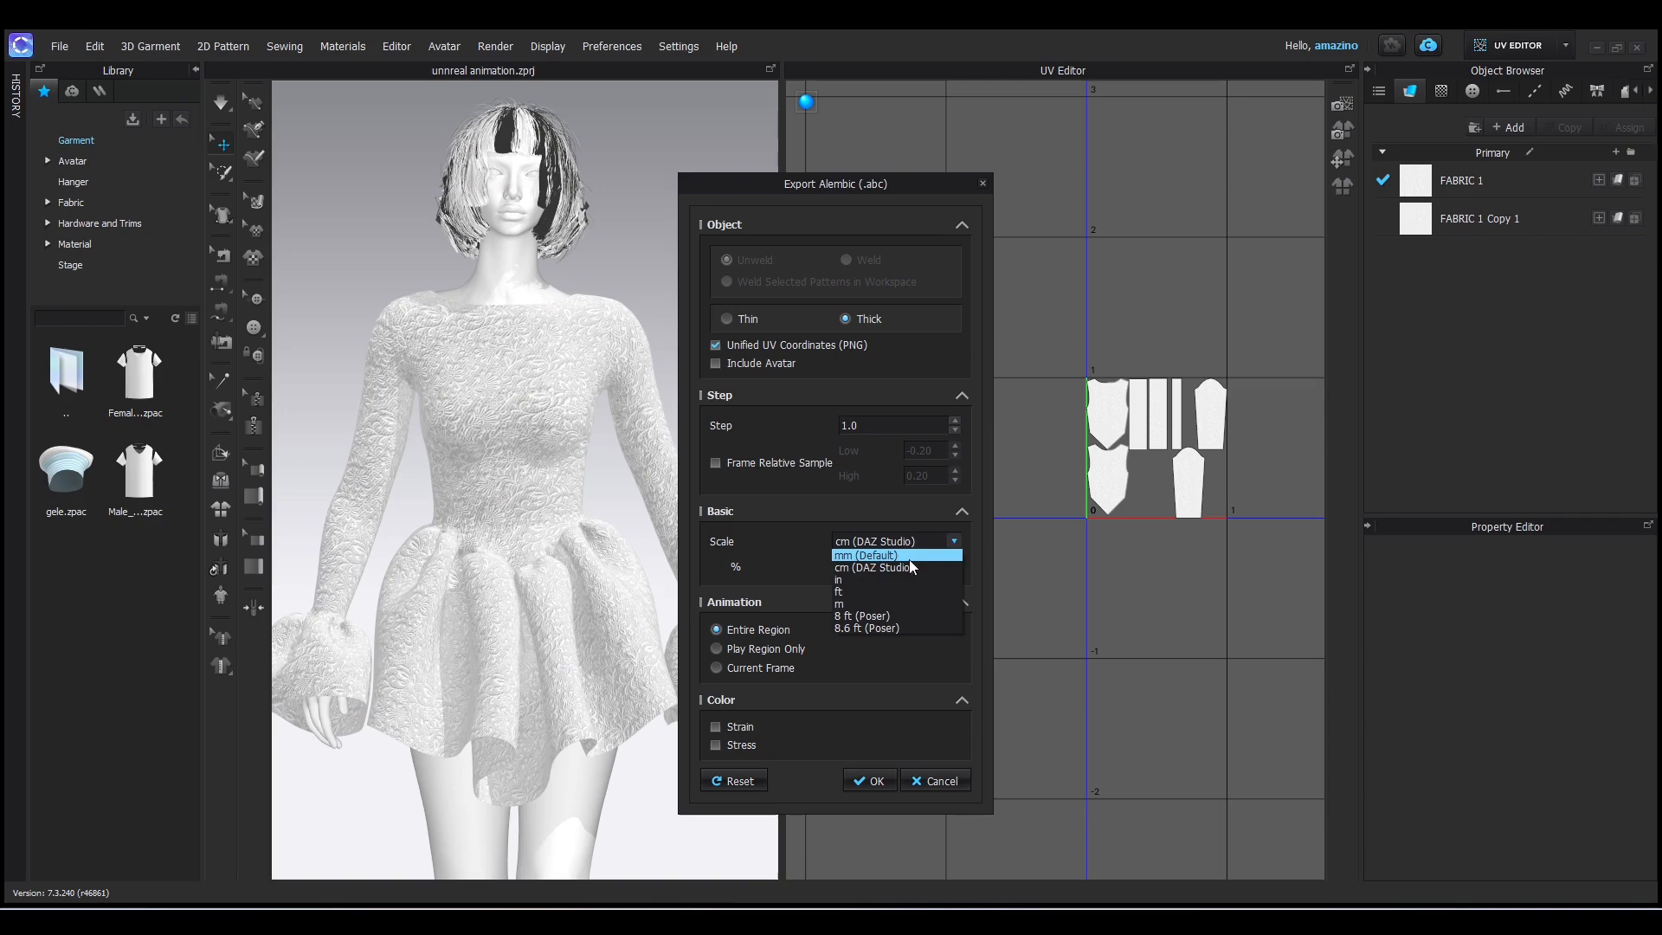
click(909, 568)
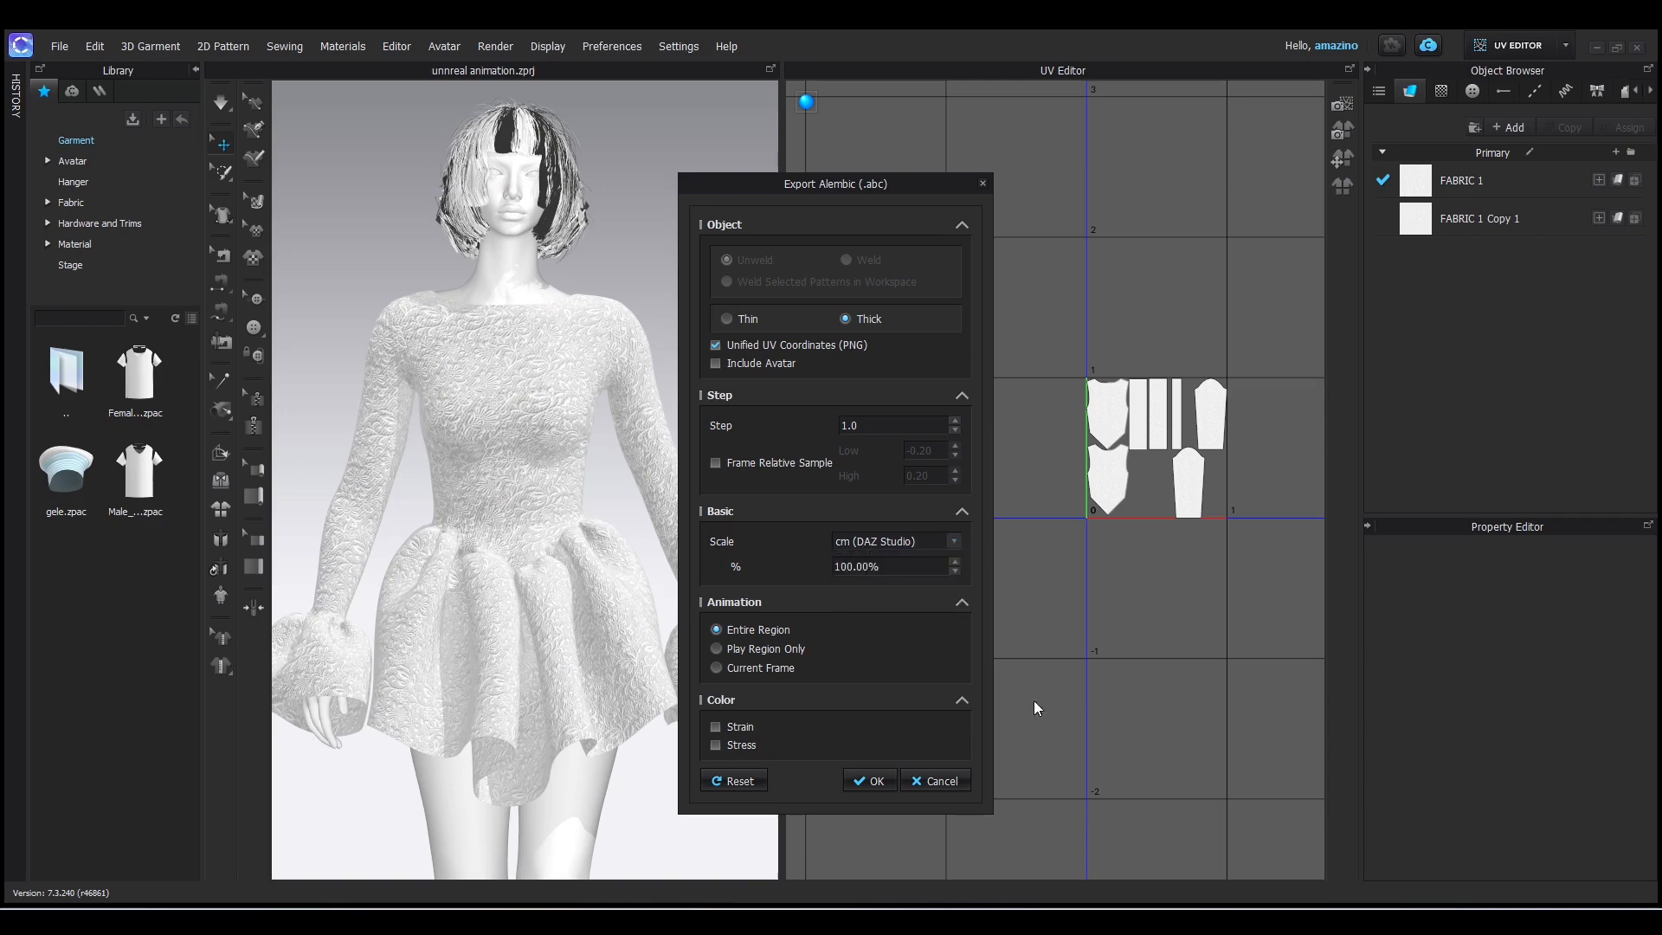
click(869, 781)
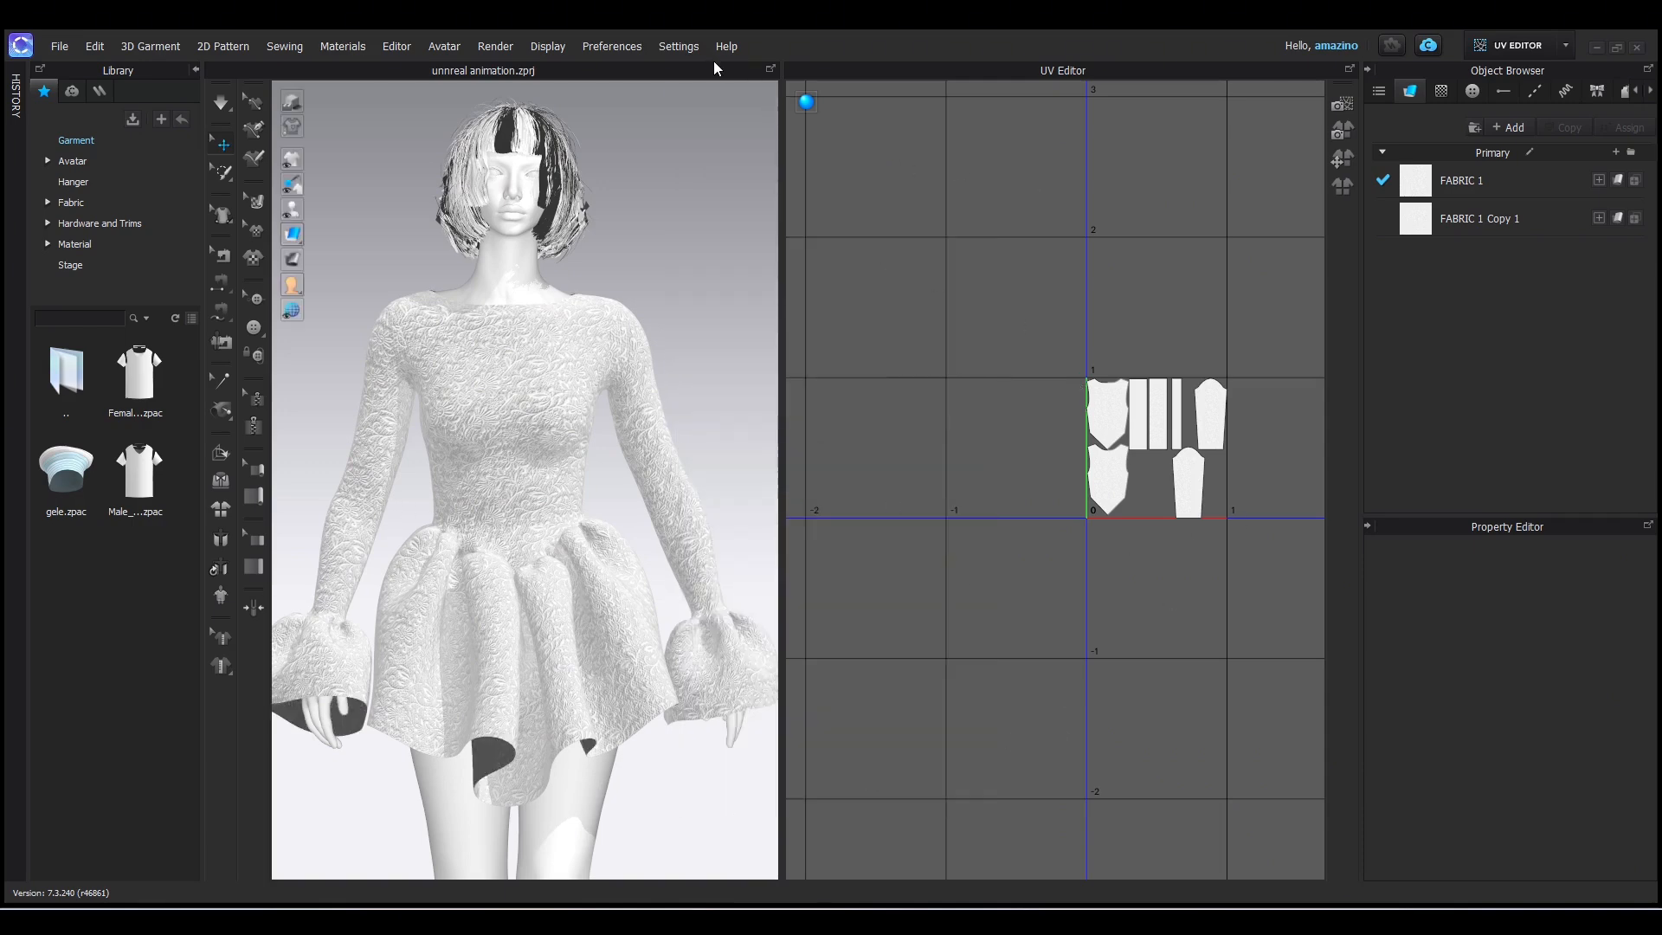
- Switch to Blender and import the exported dress Alembic file into the scene with the avatar
click(964, 859)
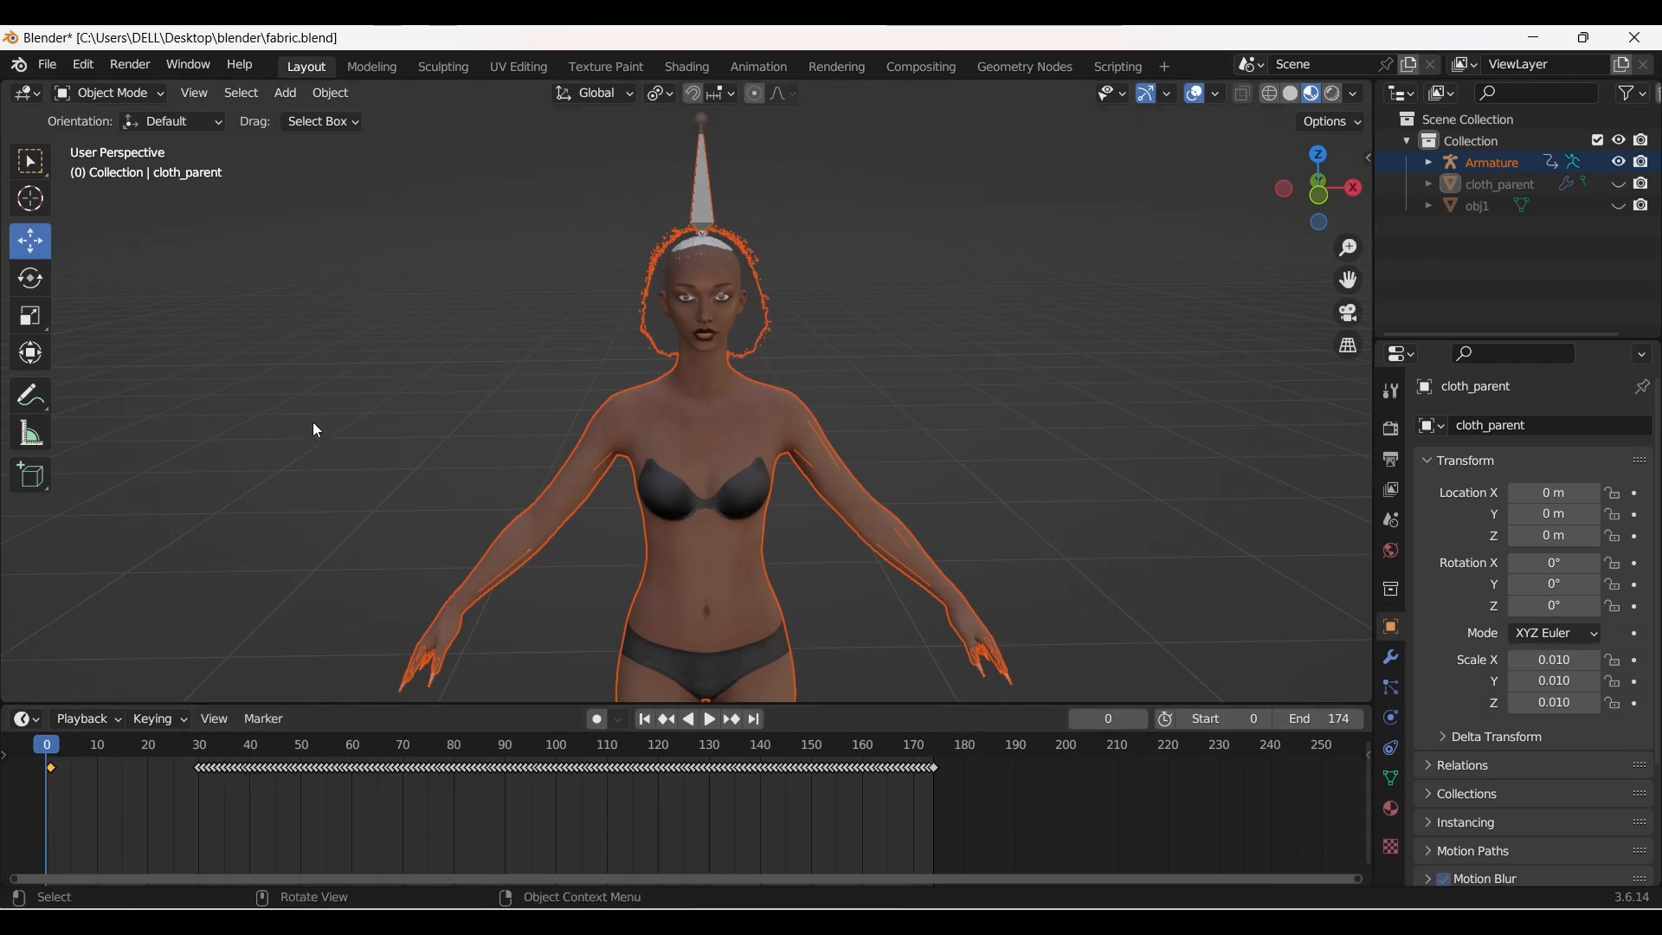
scroll(611, 351, down, 5)
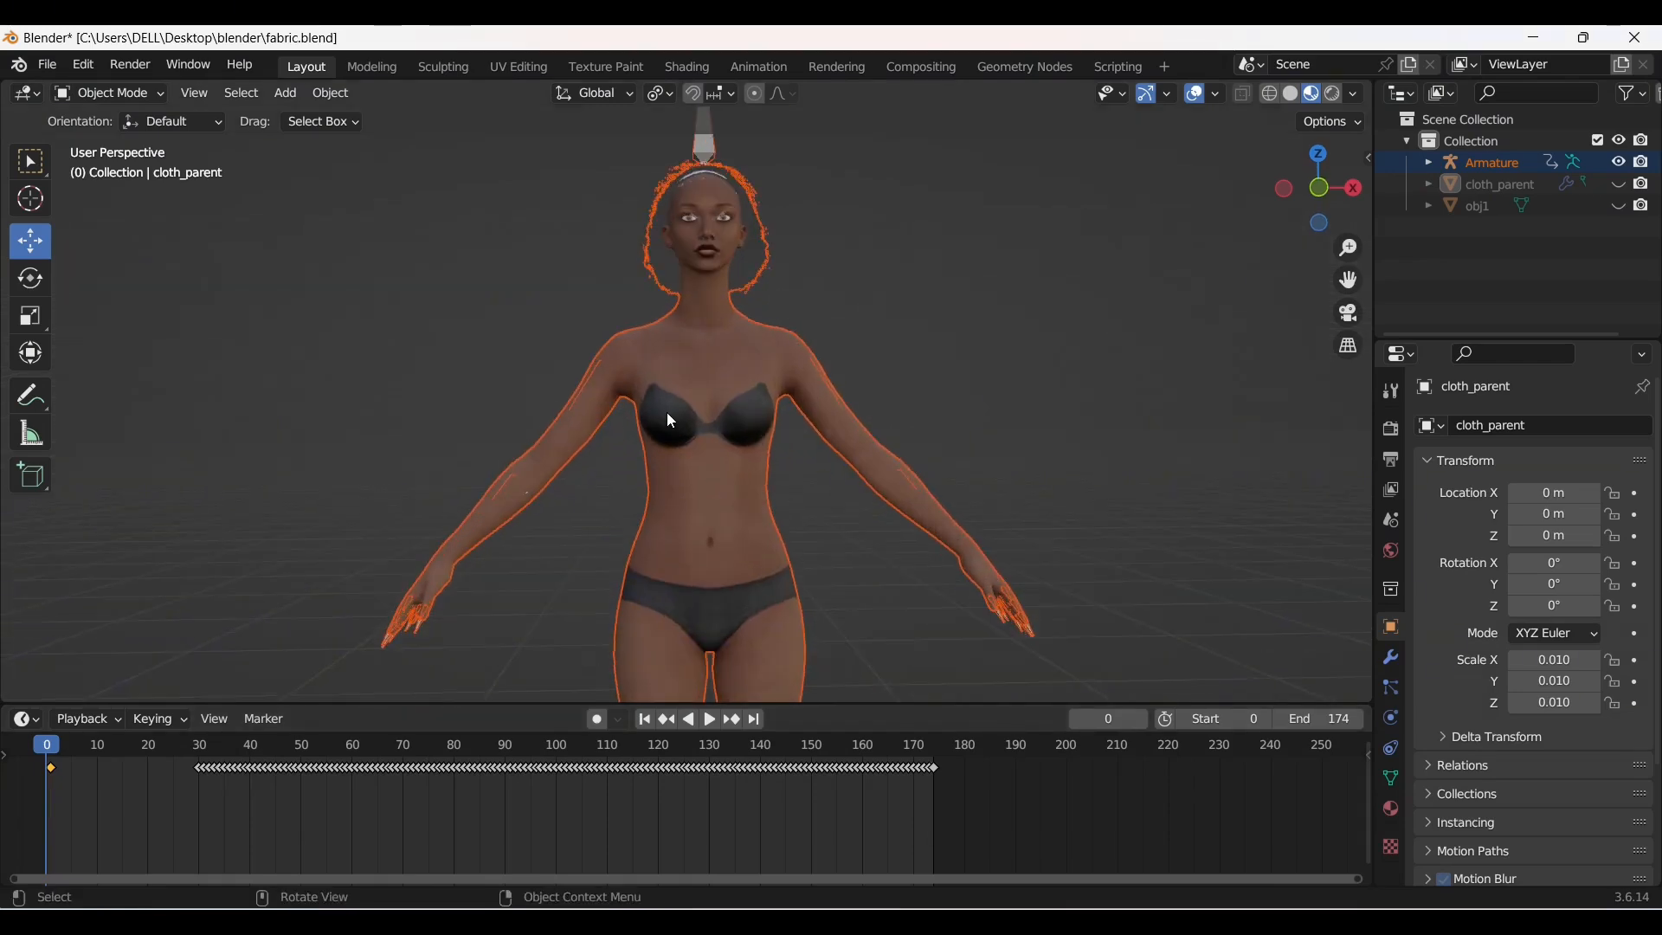
click(42, 66)
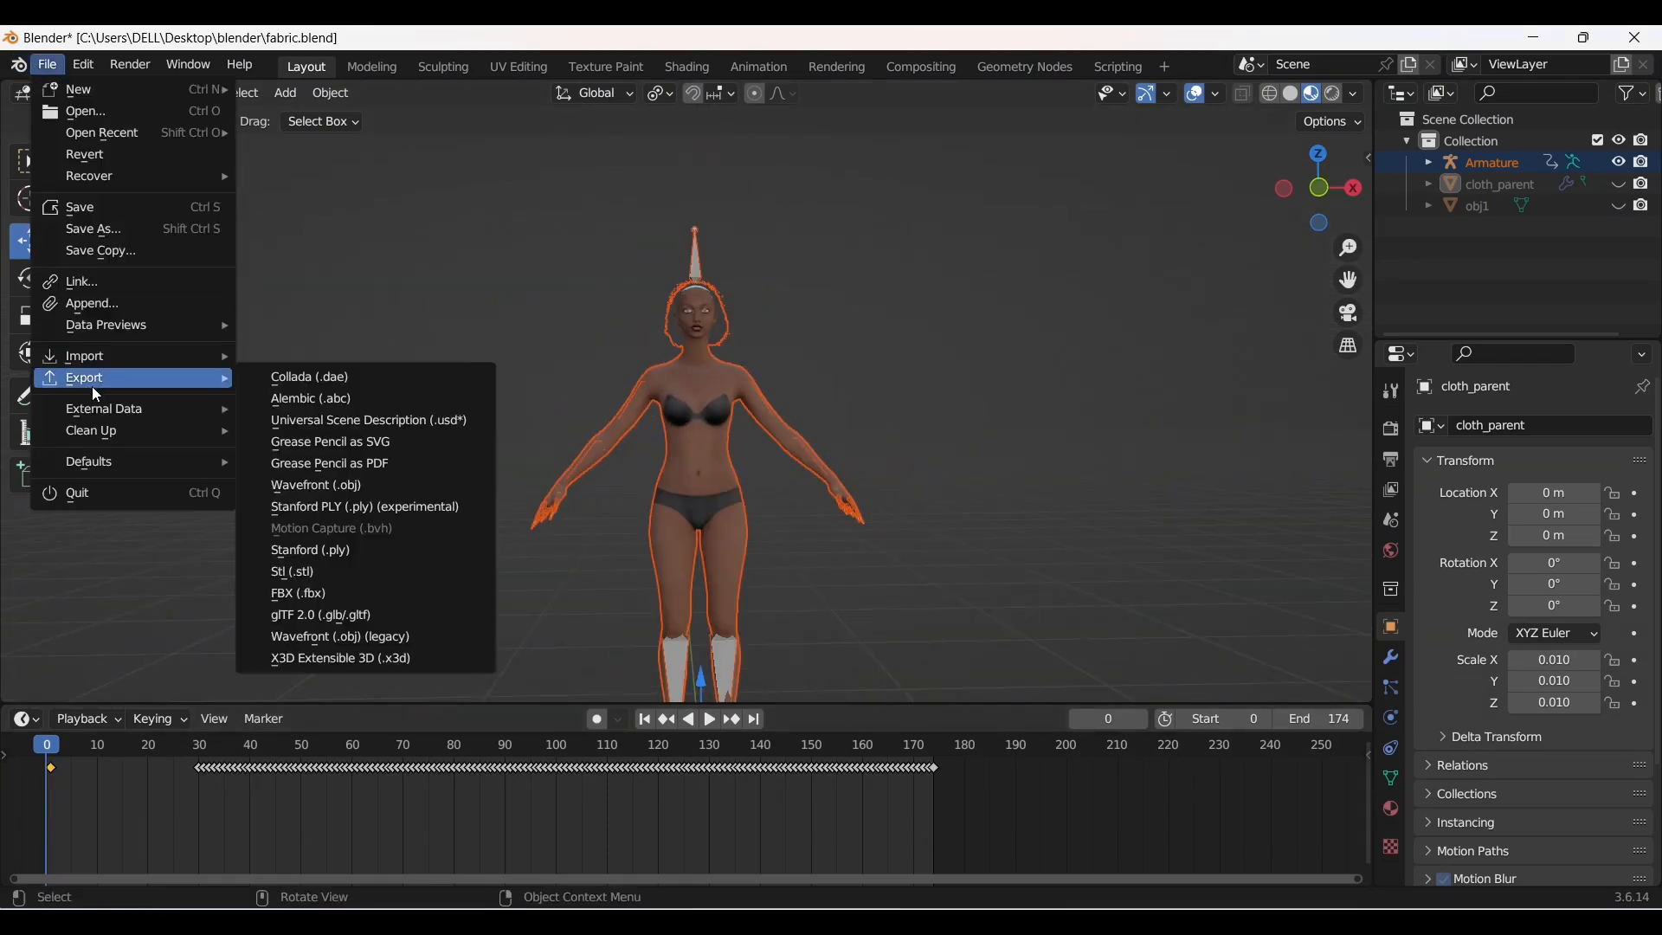
mouse_move(92, 357)
click(304, 376)
click(602, 290)
click(1179, 783)
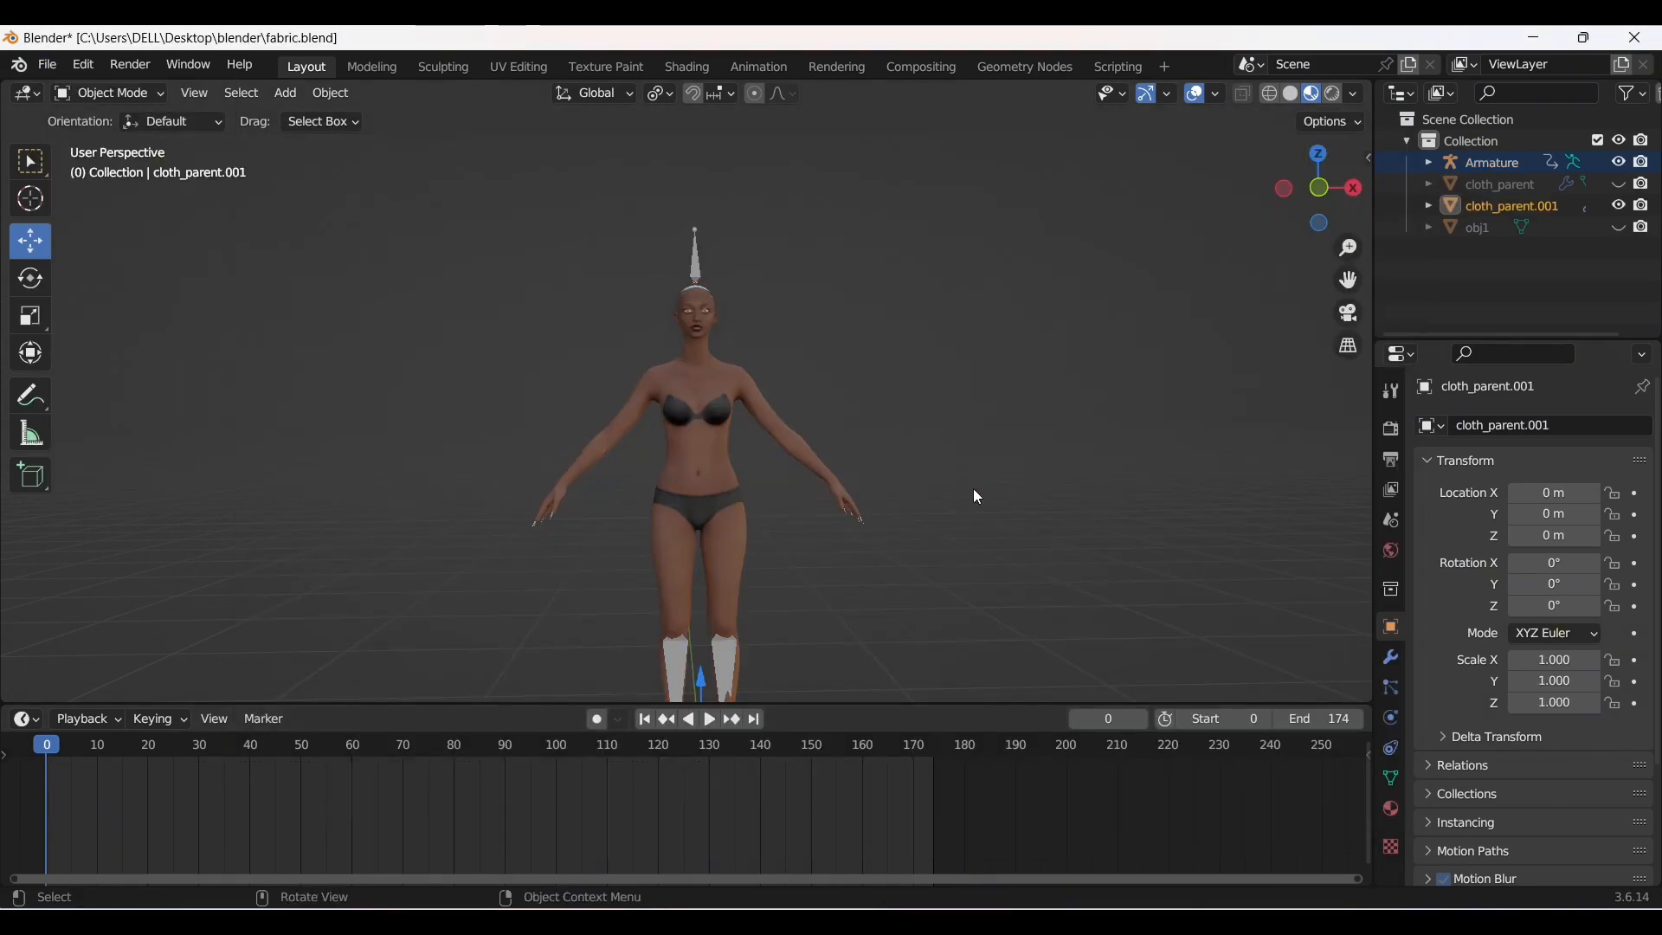
- Set the imported dress's scale to 0.01 on X, Y and Z
click(1503, 208)
drag(1553, 661, 1555, 683)
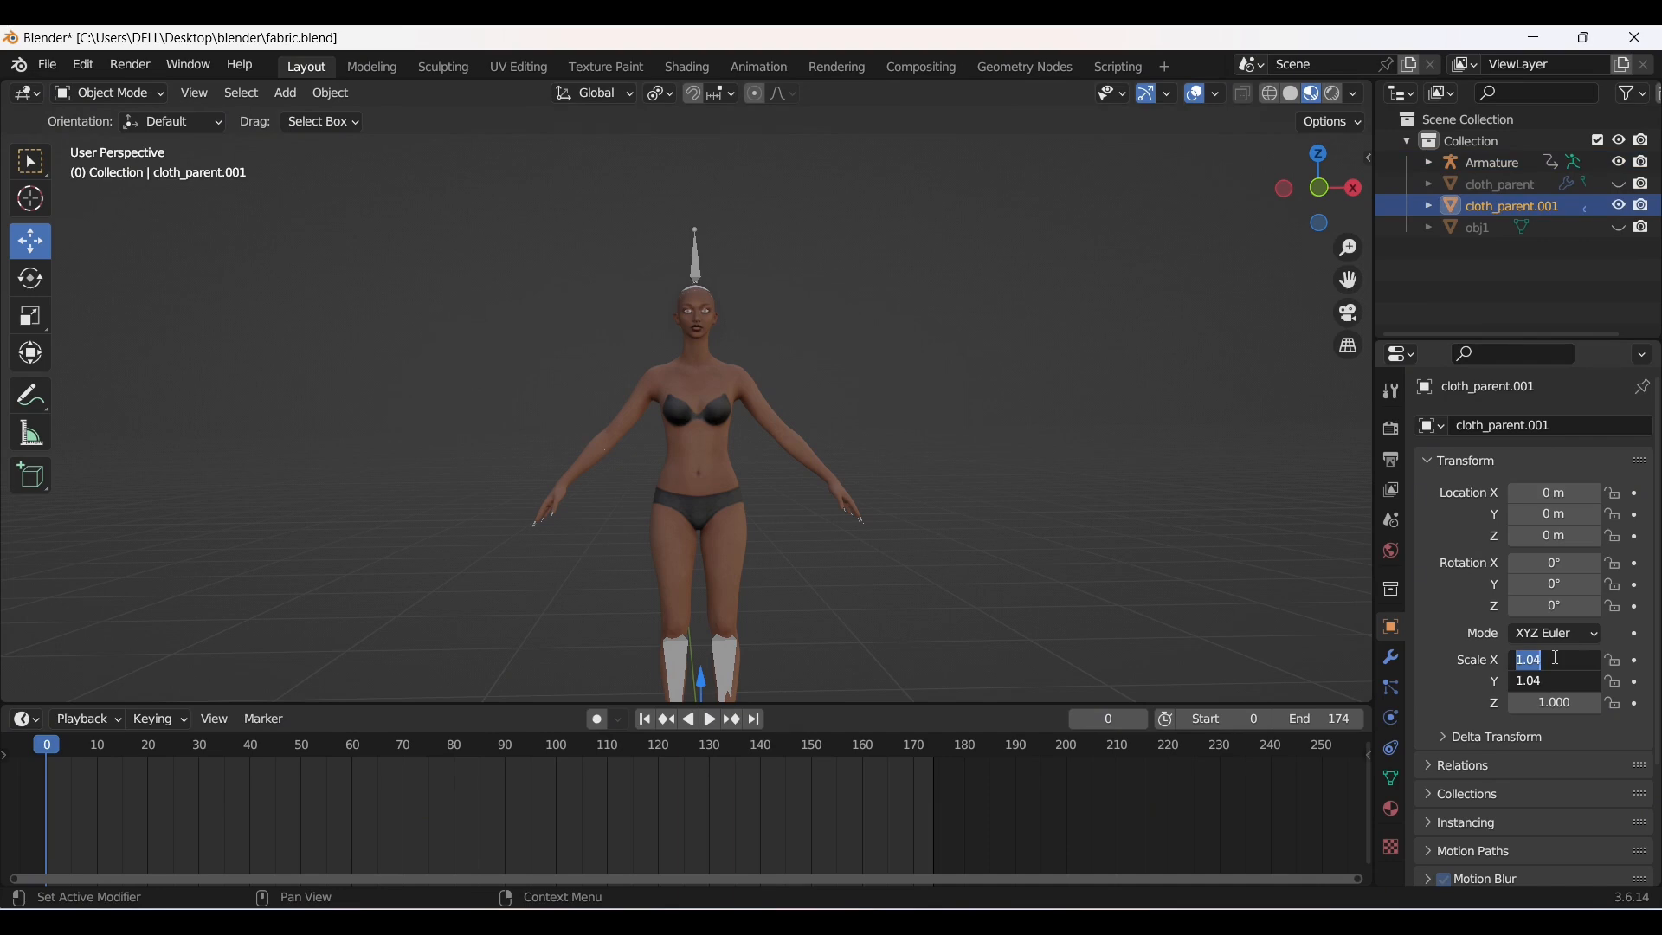
text(.01)
key(Return)
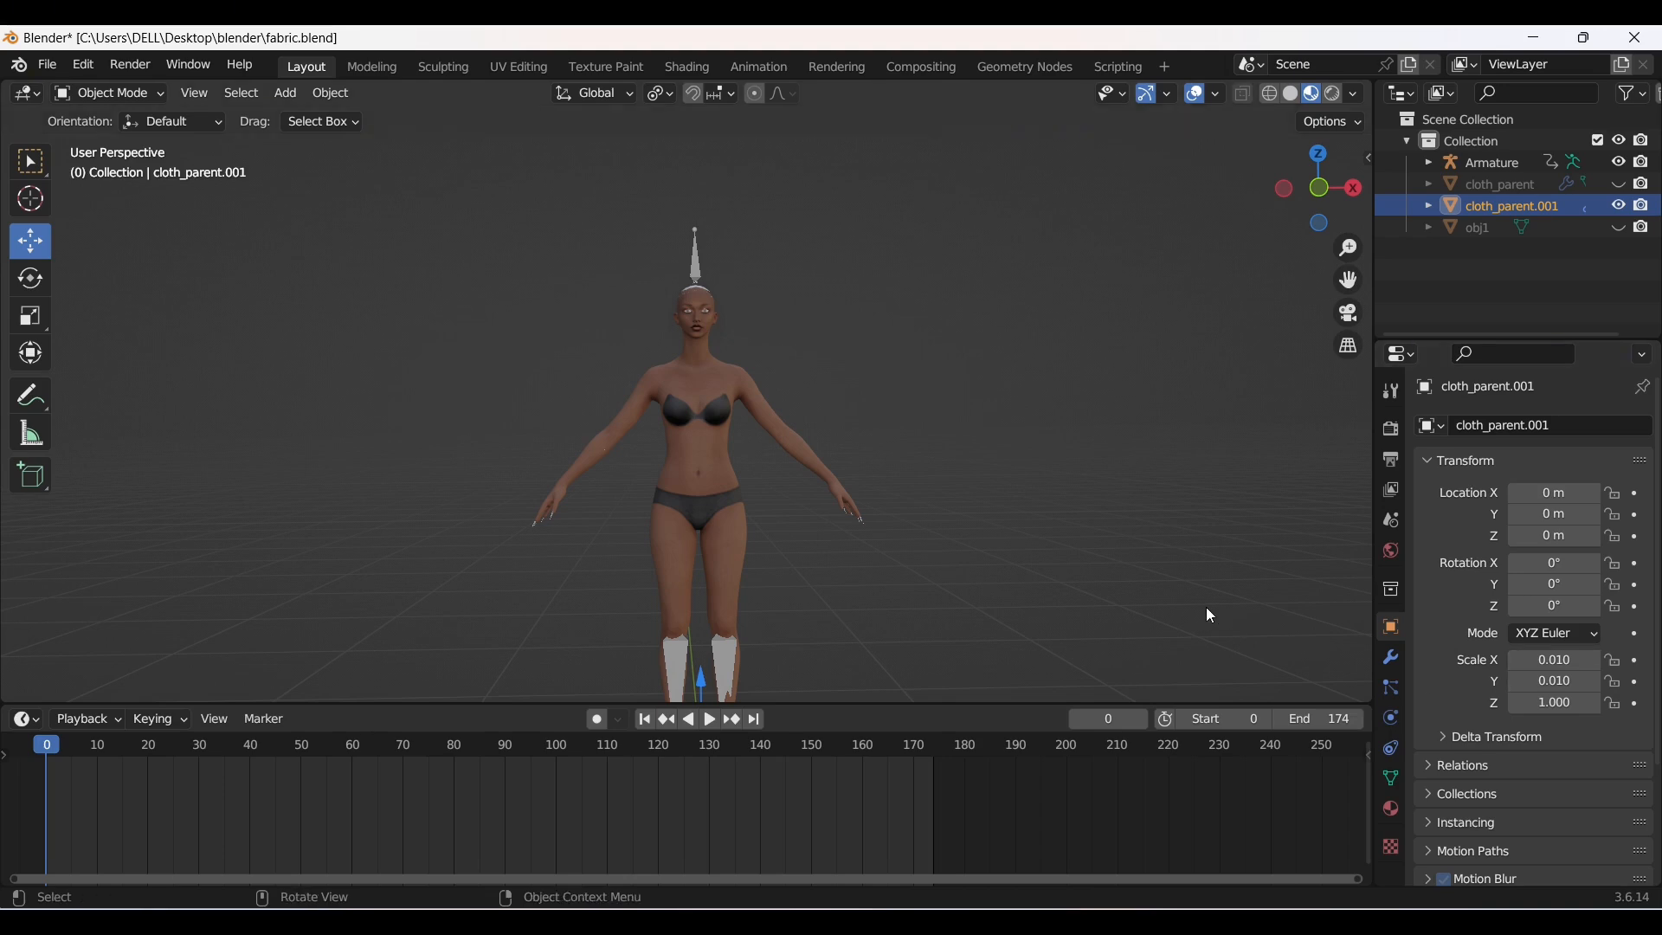
scroll(819, 551, up, 1)
scroll(815, 547, down, 9)
scroll(812, 537, up, 5)
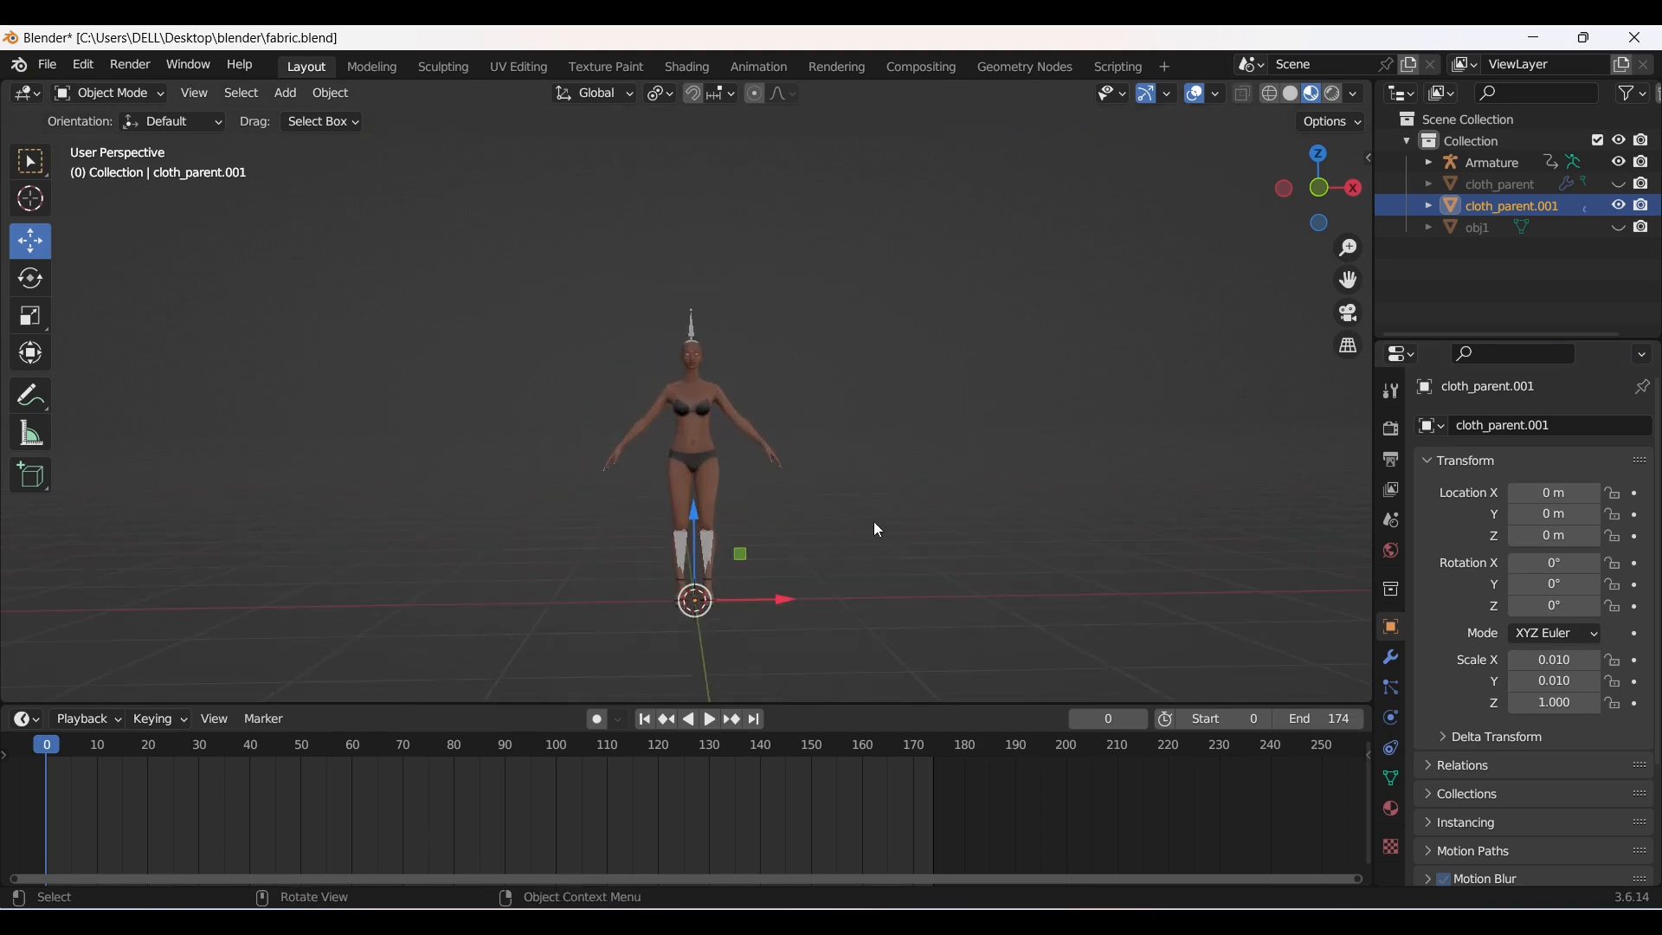
drag(1558, 701, 1563, 664)
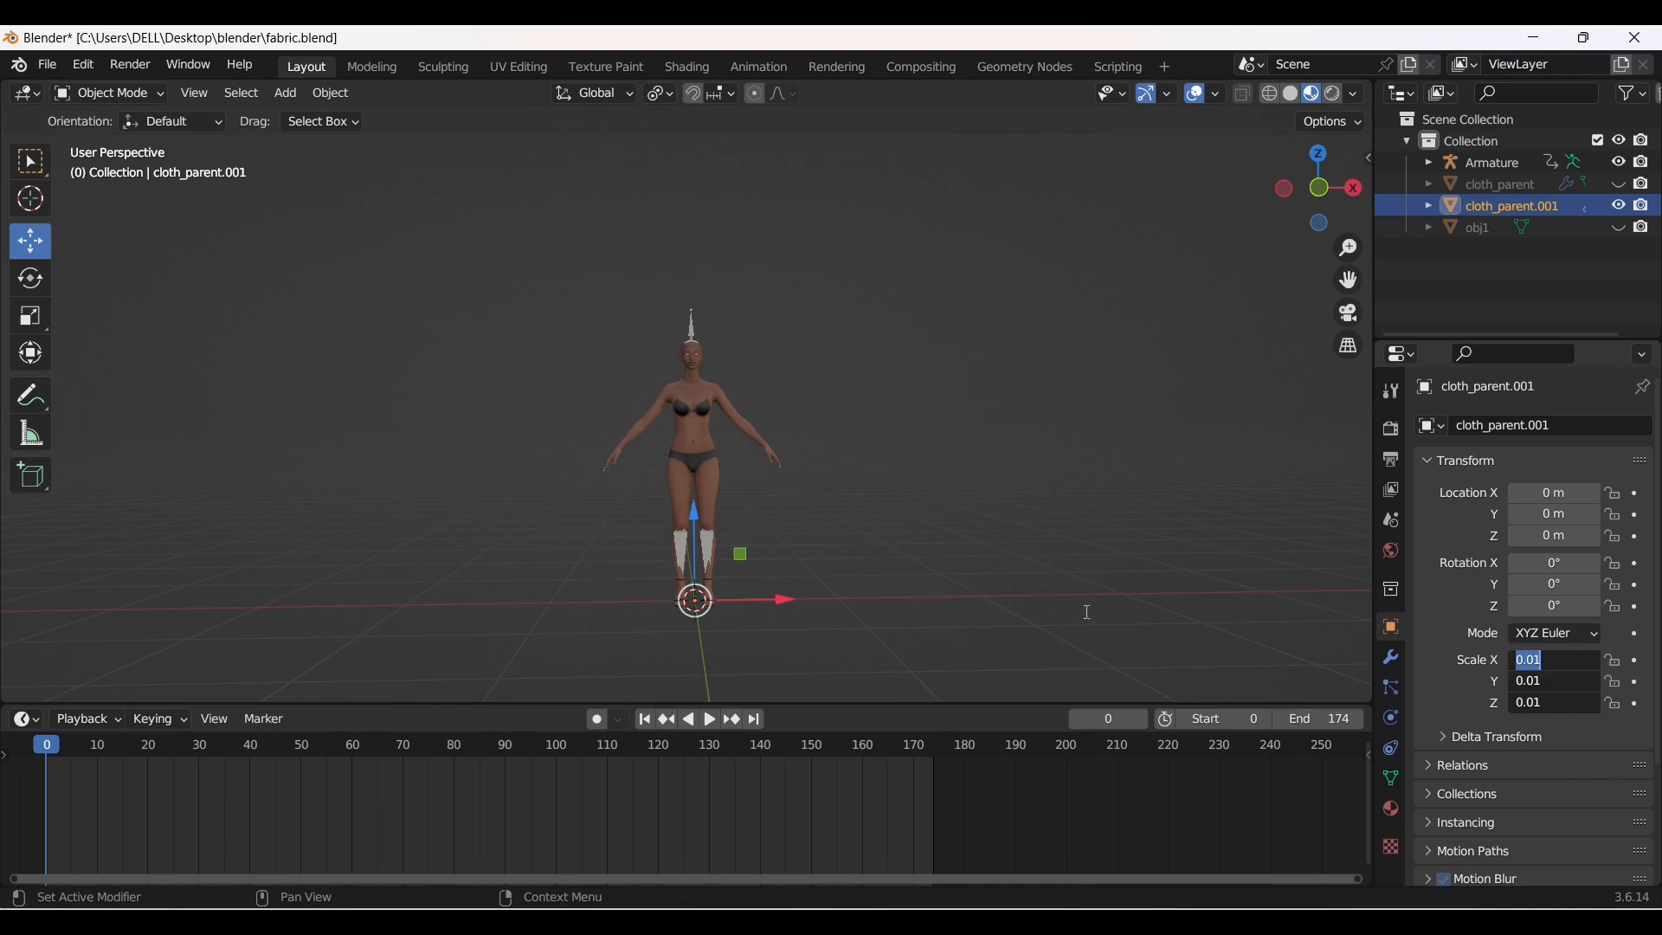
key(Return)
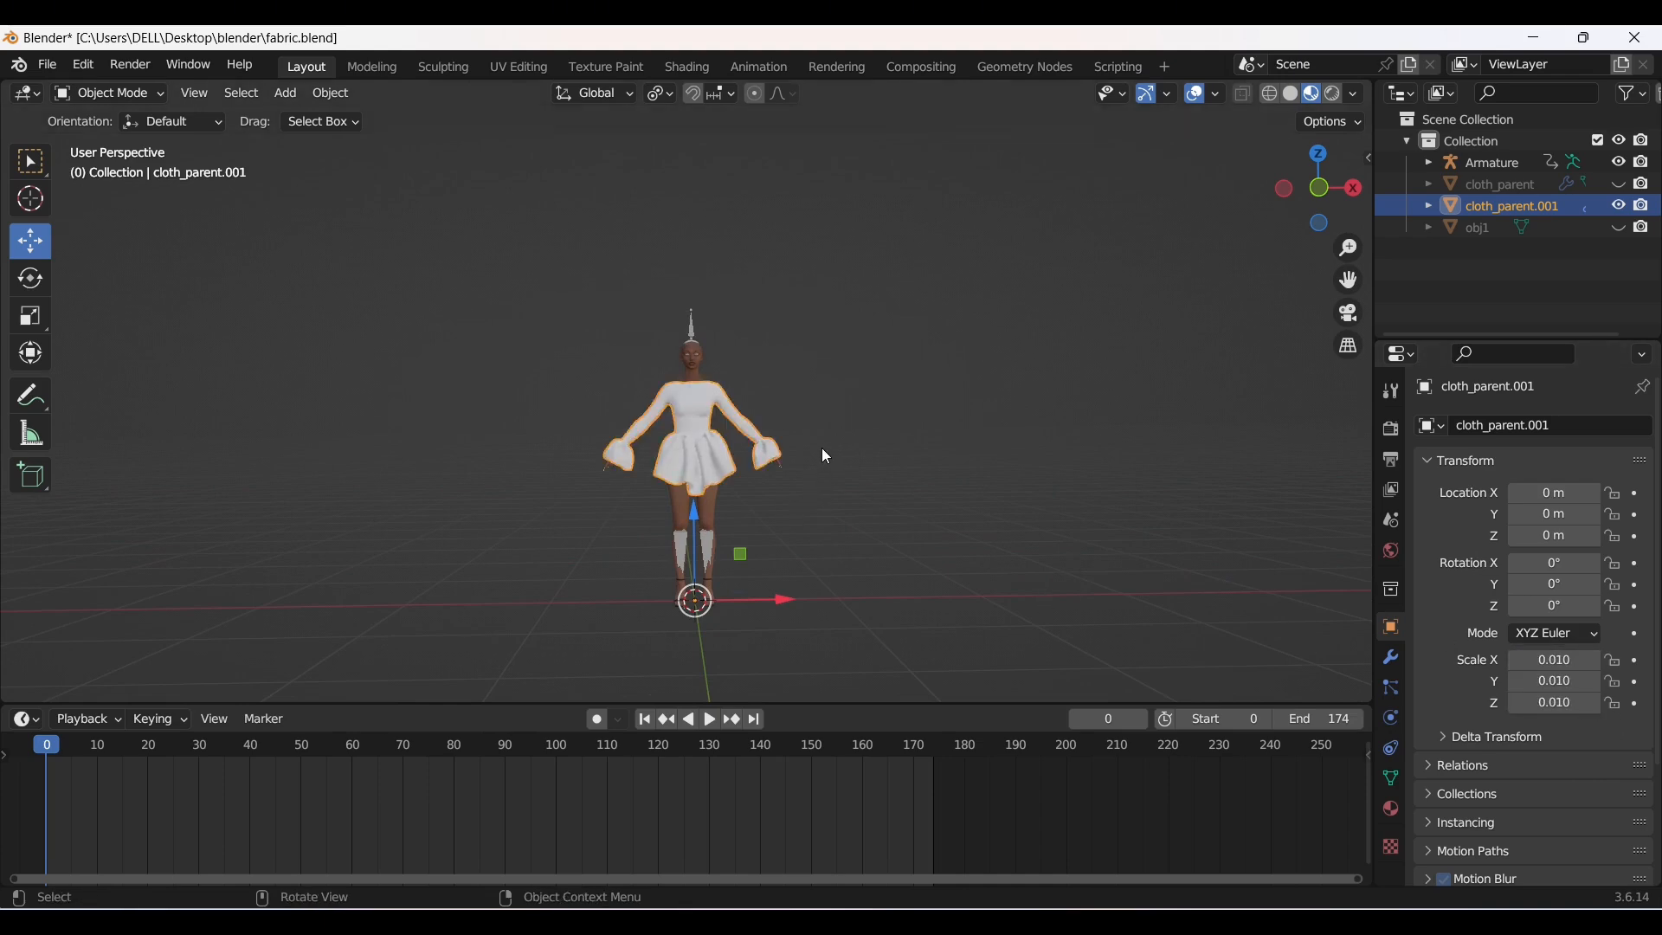
- Play the walk animation in Solid shading and examine how the dress moves on the avatar from the front and back
scroll(822, 448, up, 7)
scroll(672, 277, up, 2)
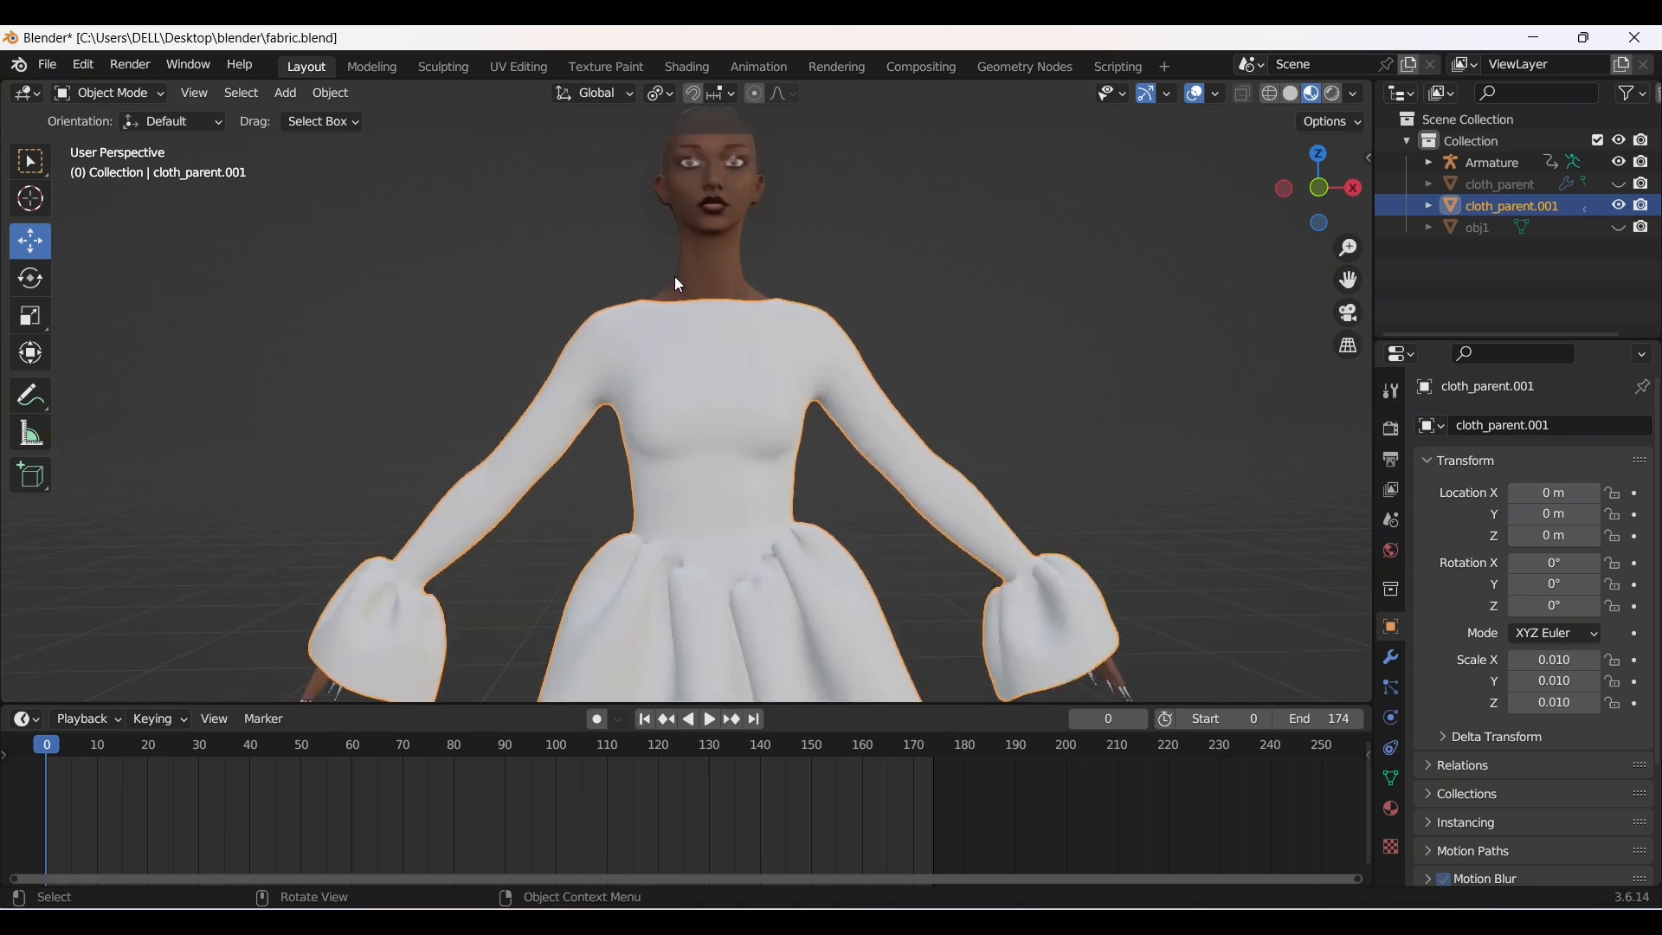
middle_drag(862, 281, 786, 478)
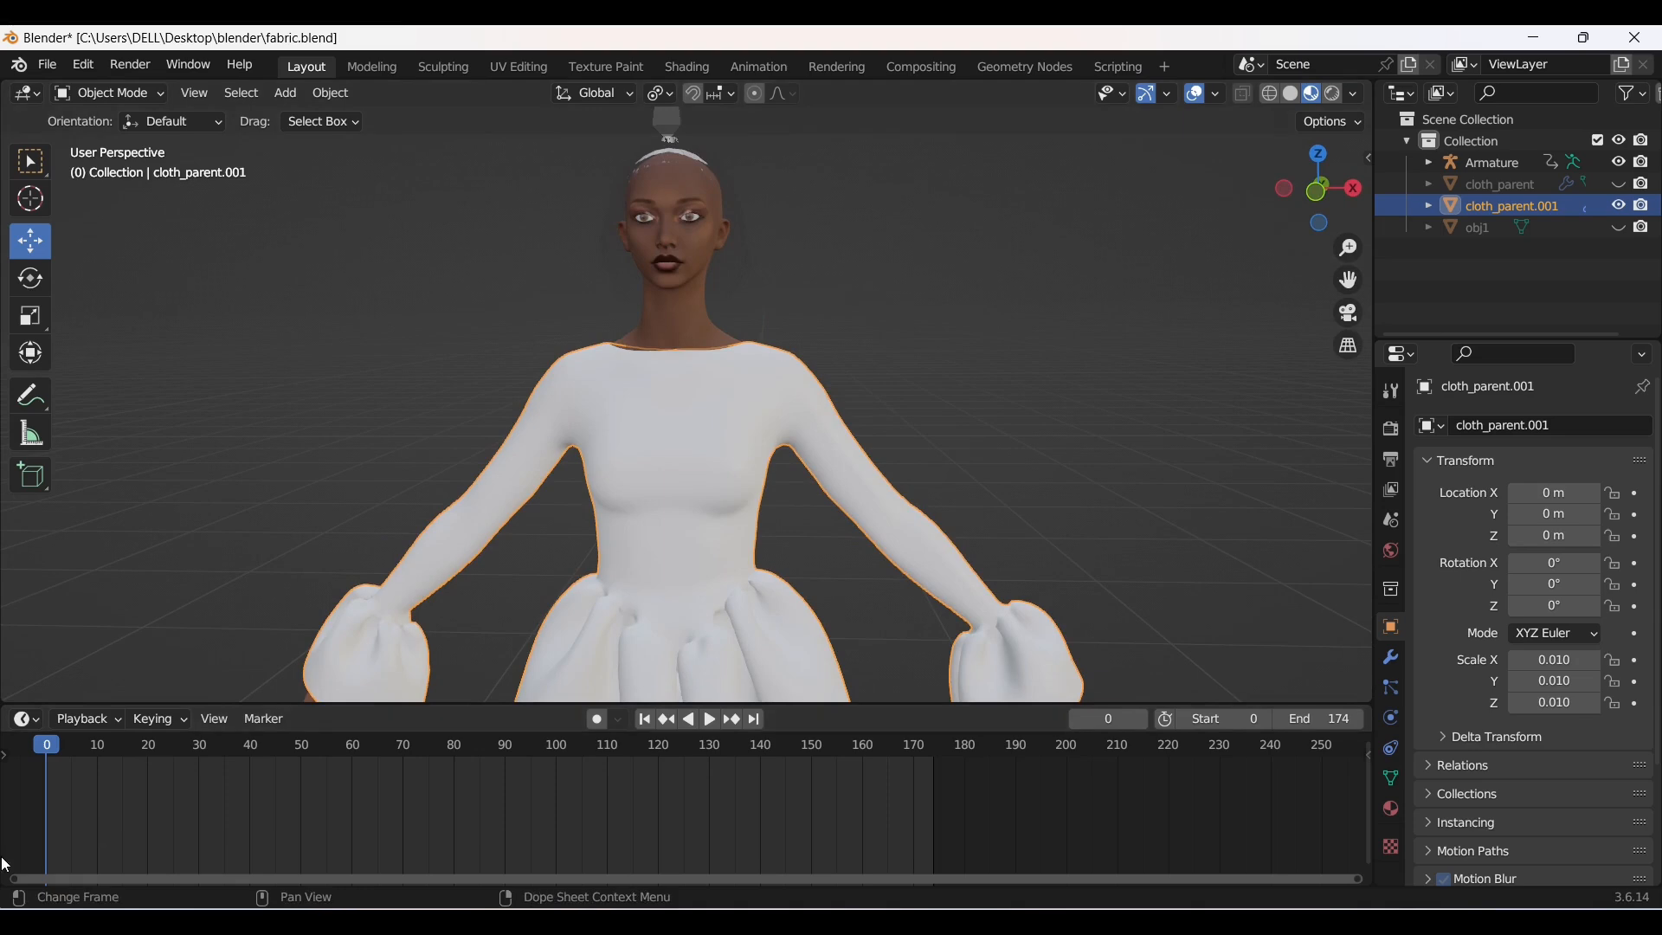
click(708, 728)
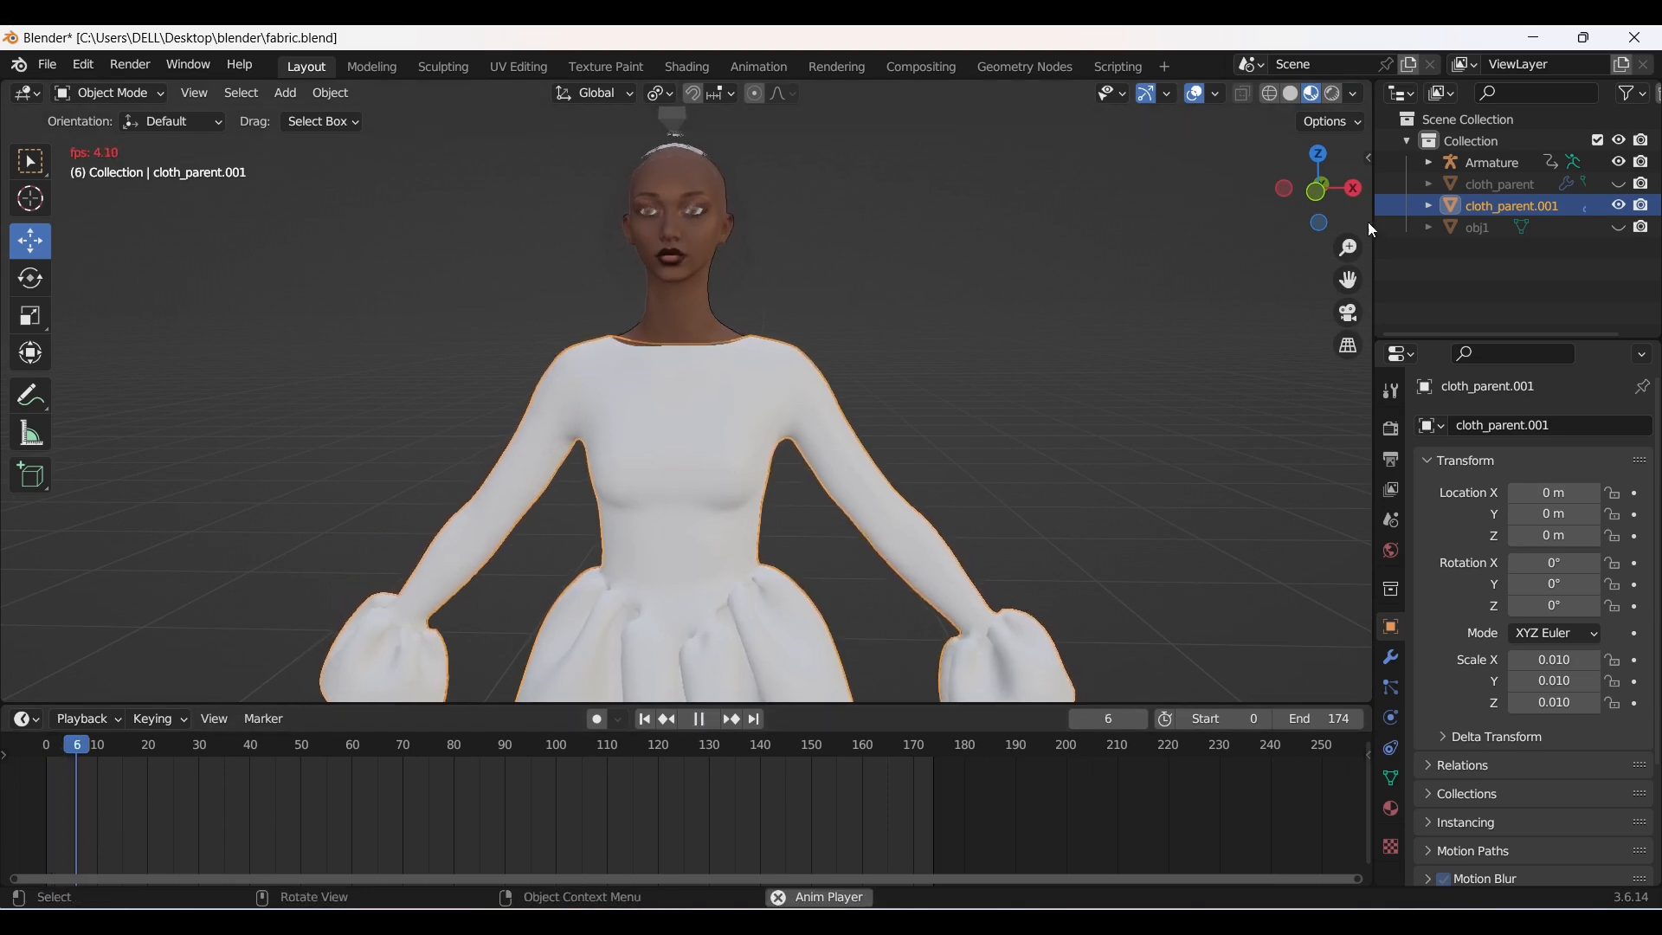
click(1291, 93)
scroll(592, 393, up, 6)
scroll(584, 402, down, 9)
middle_drag(532, 476, 959, 490)
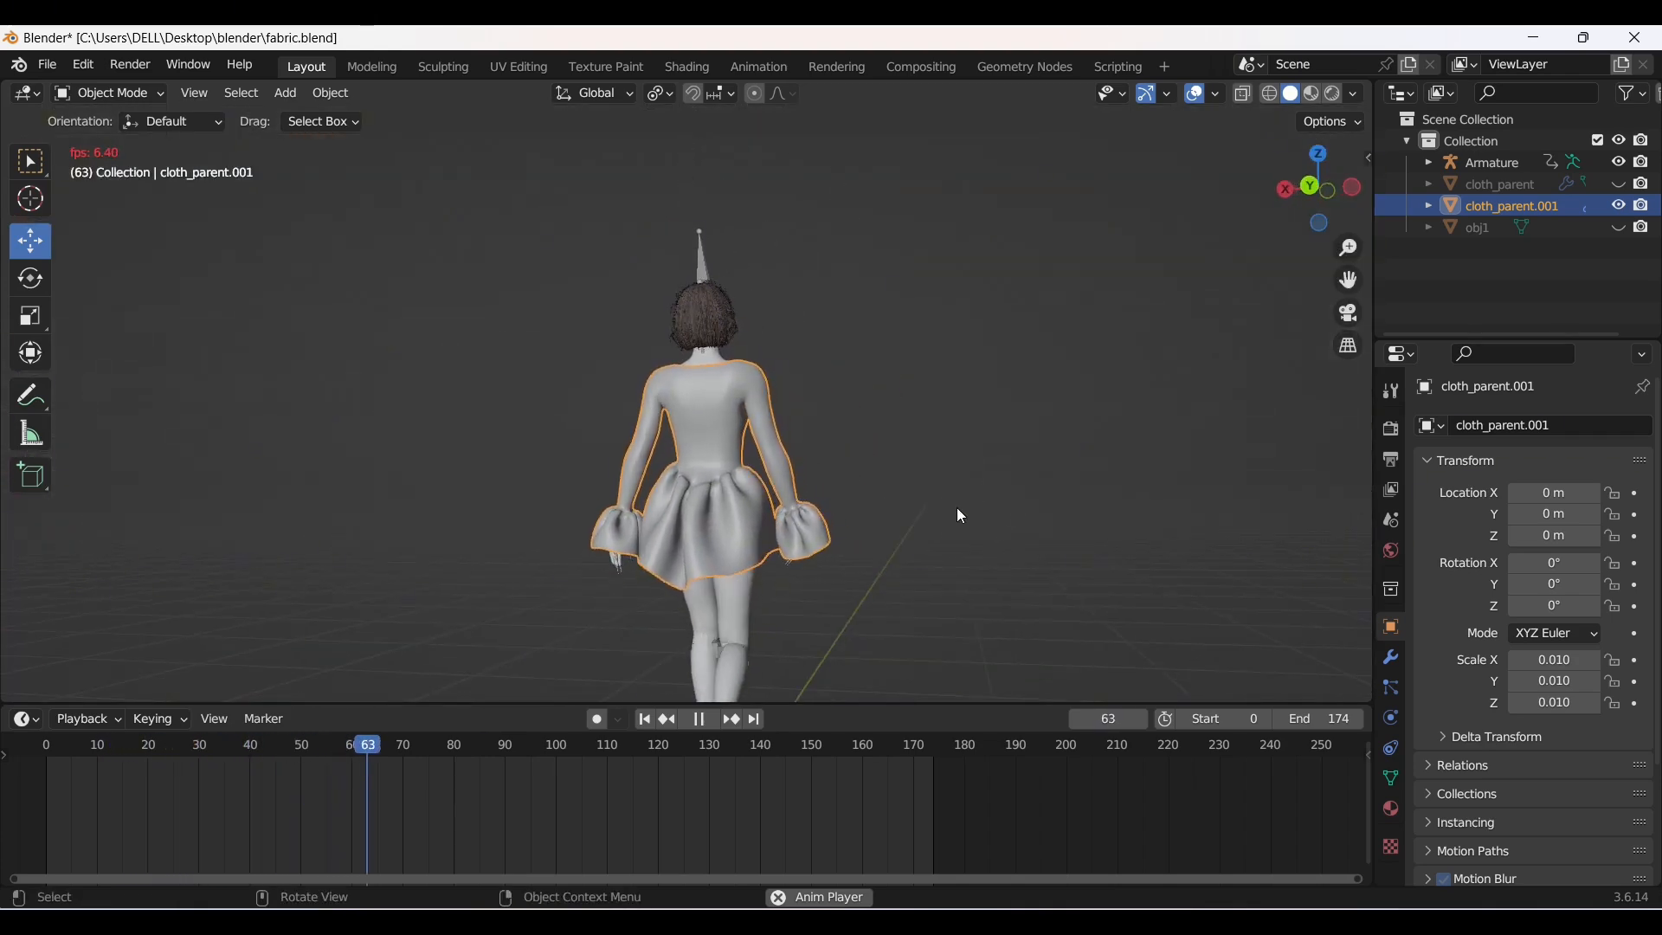
middle_drag(962, 464, 435, 502)
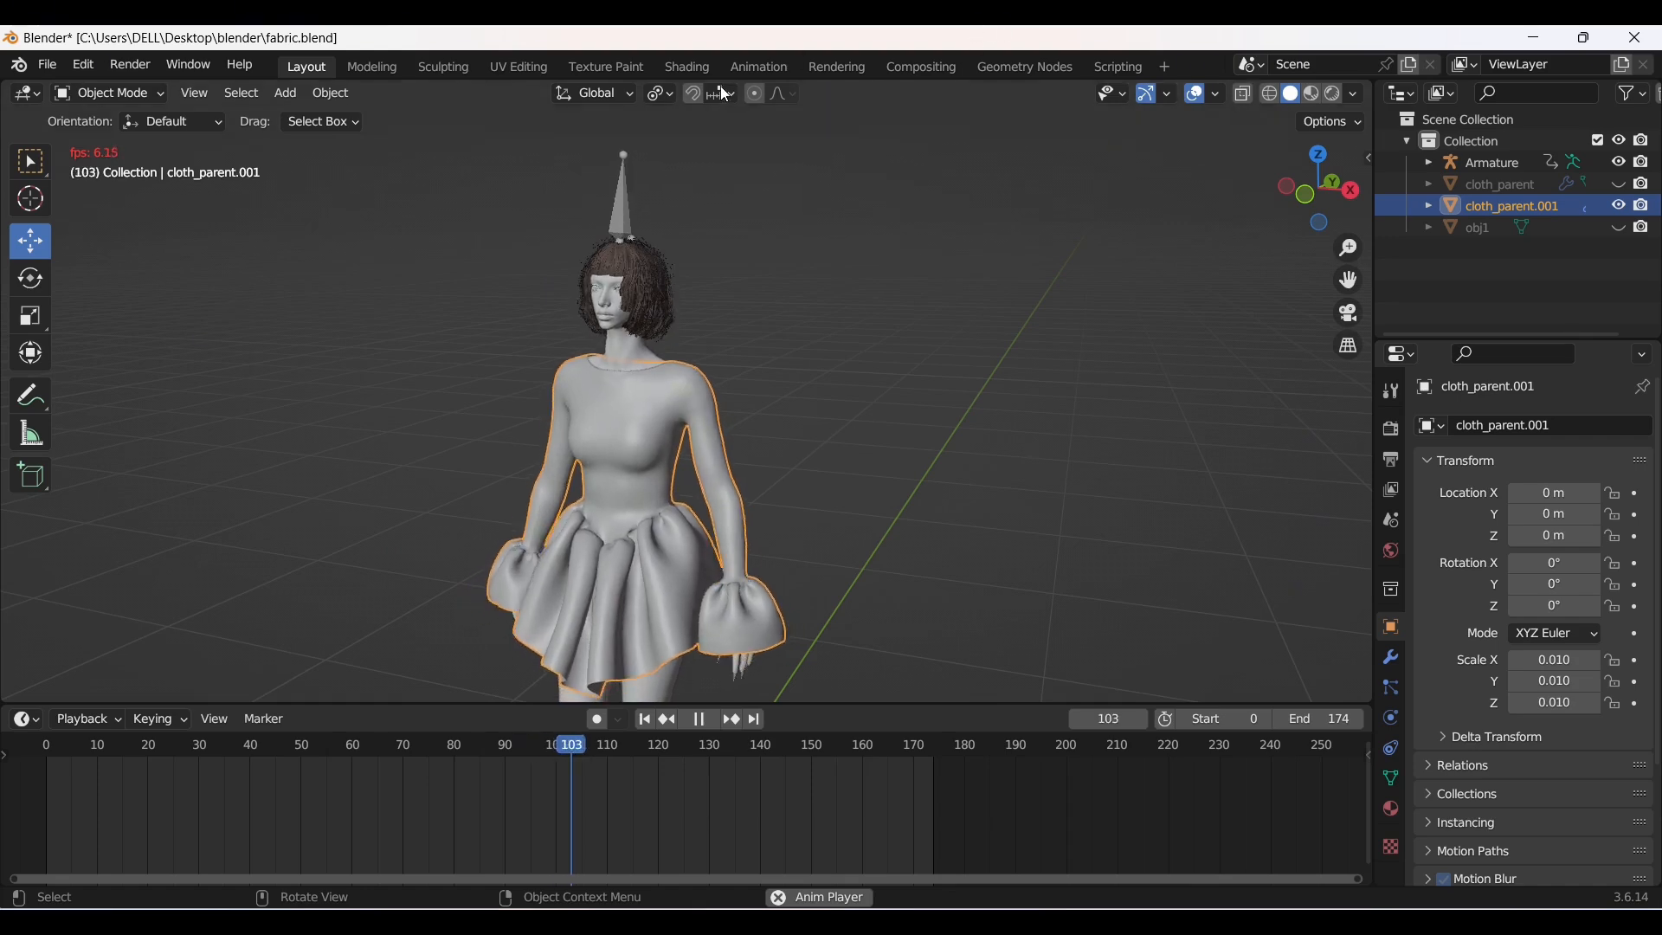
scroll(703, 403, down, 4)
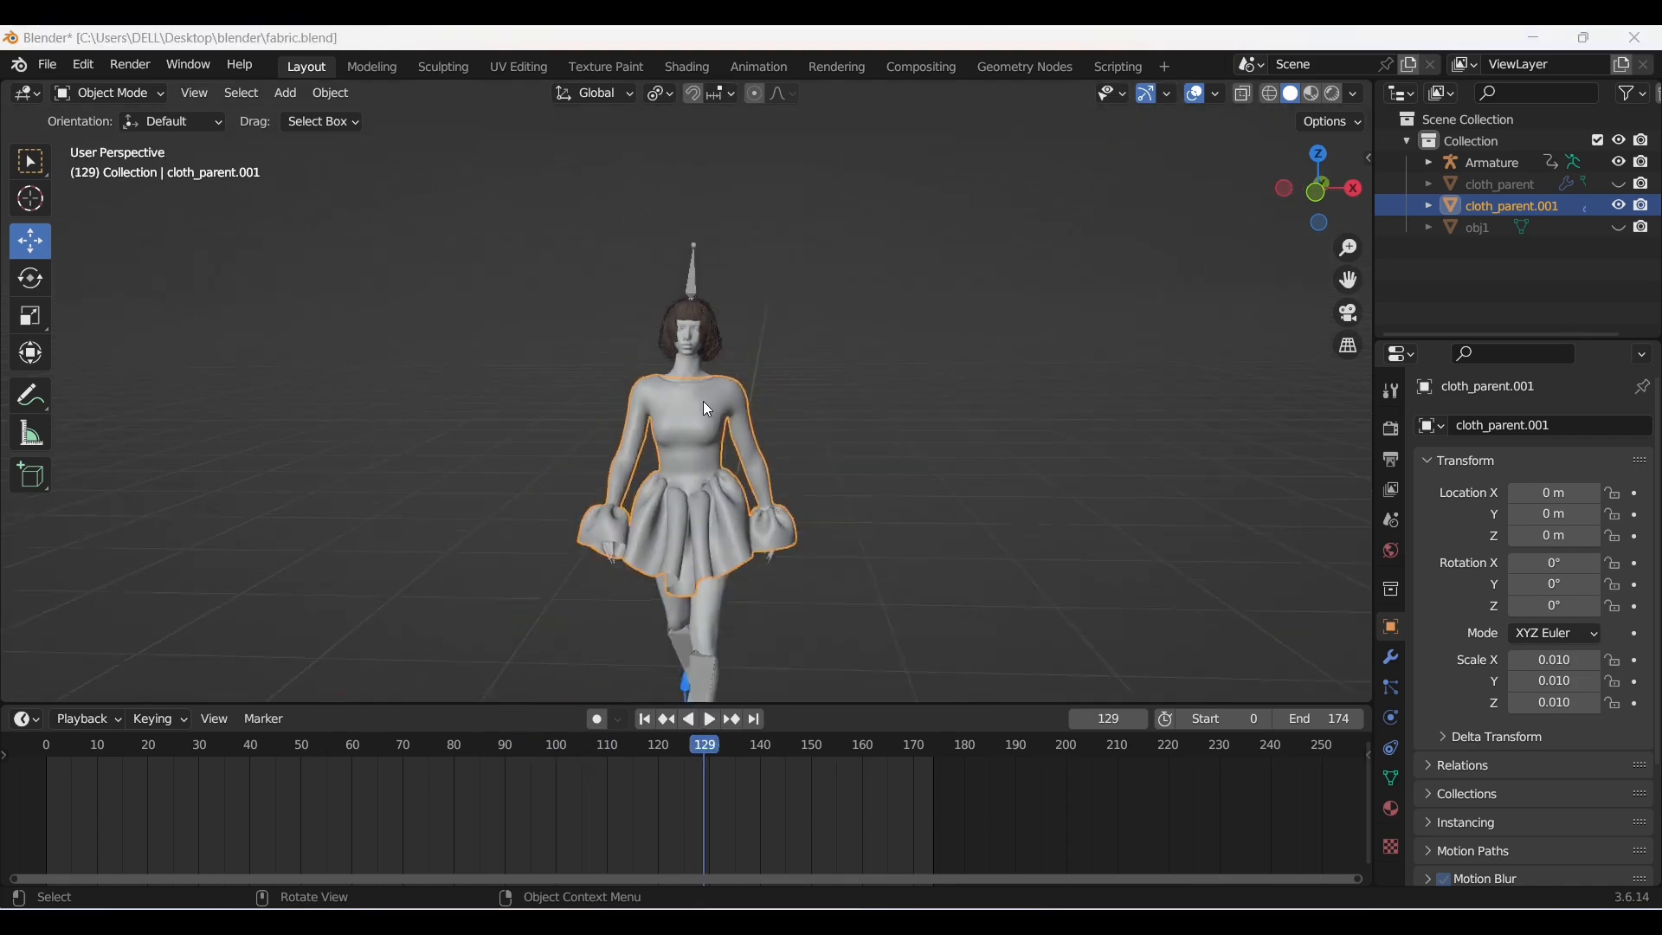
scroll(698, 405, up, 6)
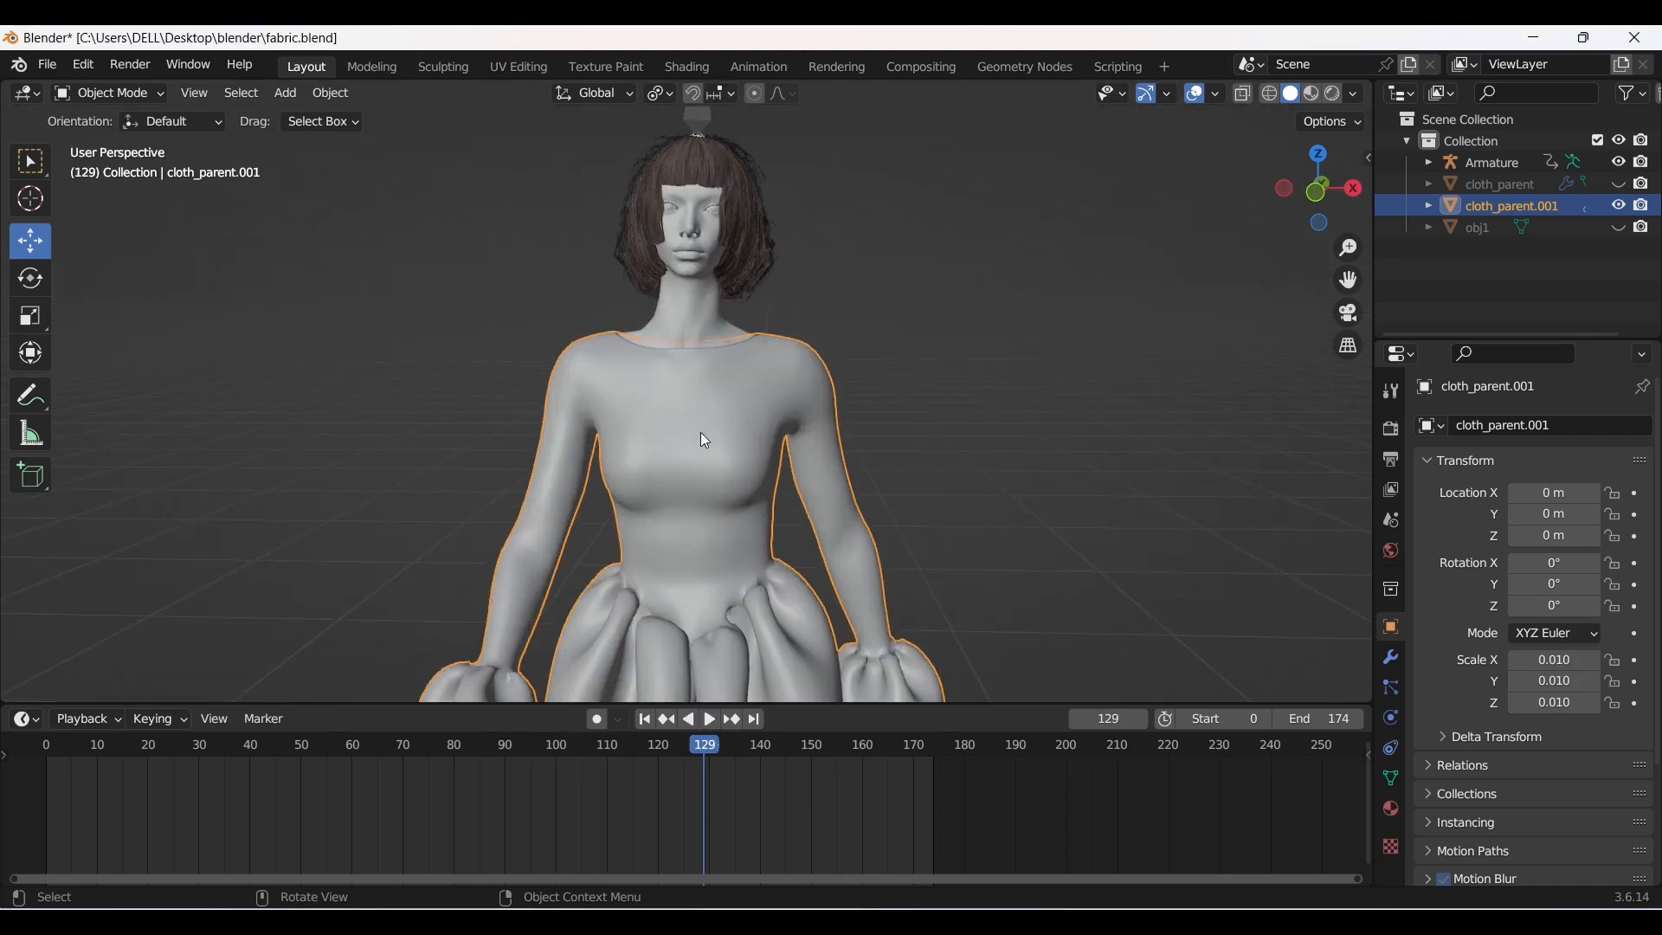
- Hide the imported dress, select the avatar's armature, and return the timeline to the start frame
key(h)
scroll(675, 303, up, 3)
scroll(676, 340, down, 5)
click(677, 339)
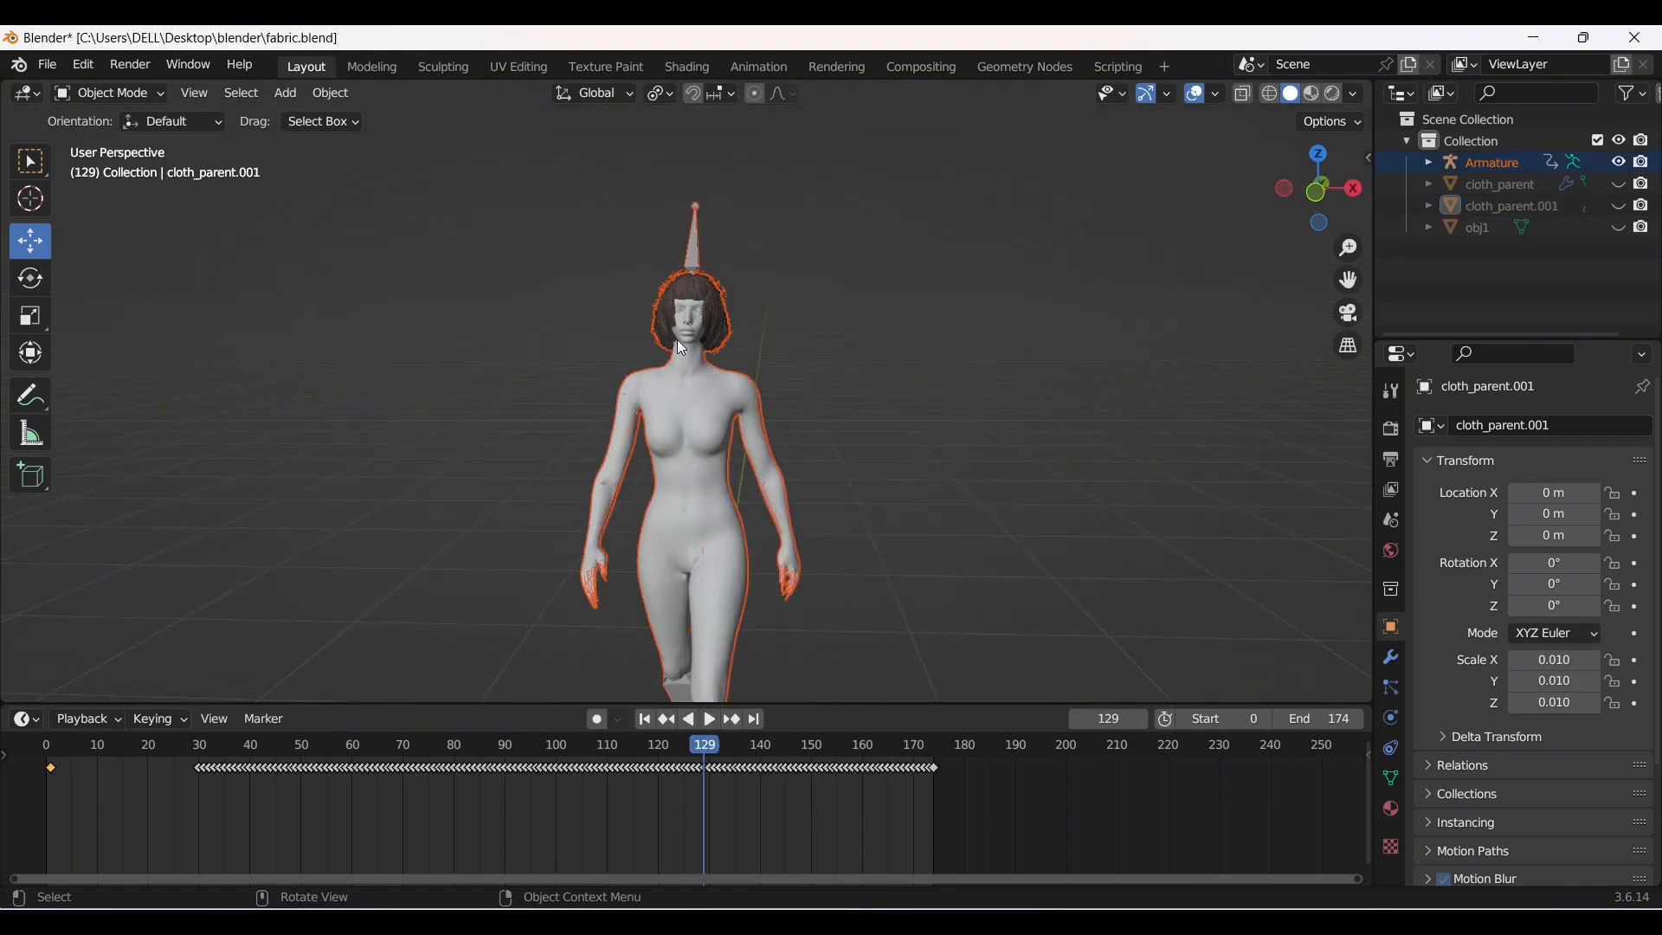
click(646, 721)
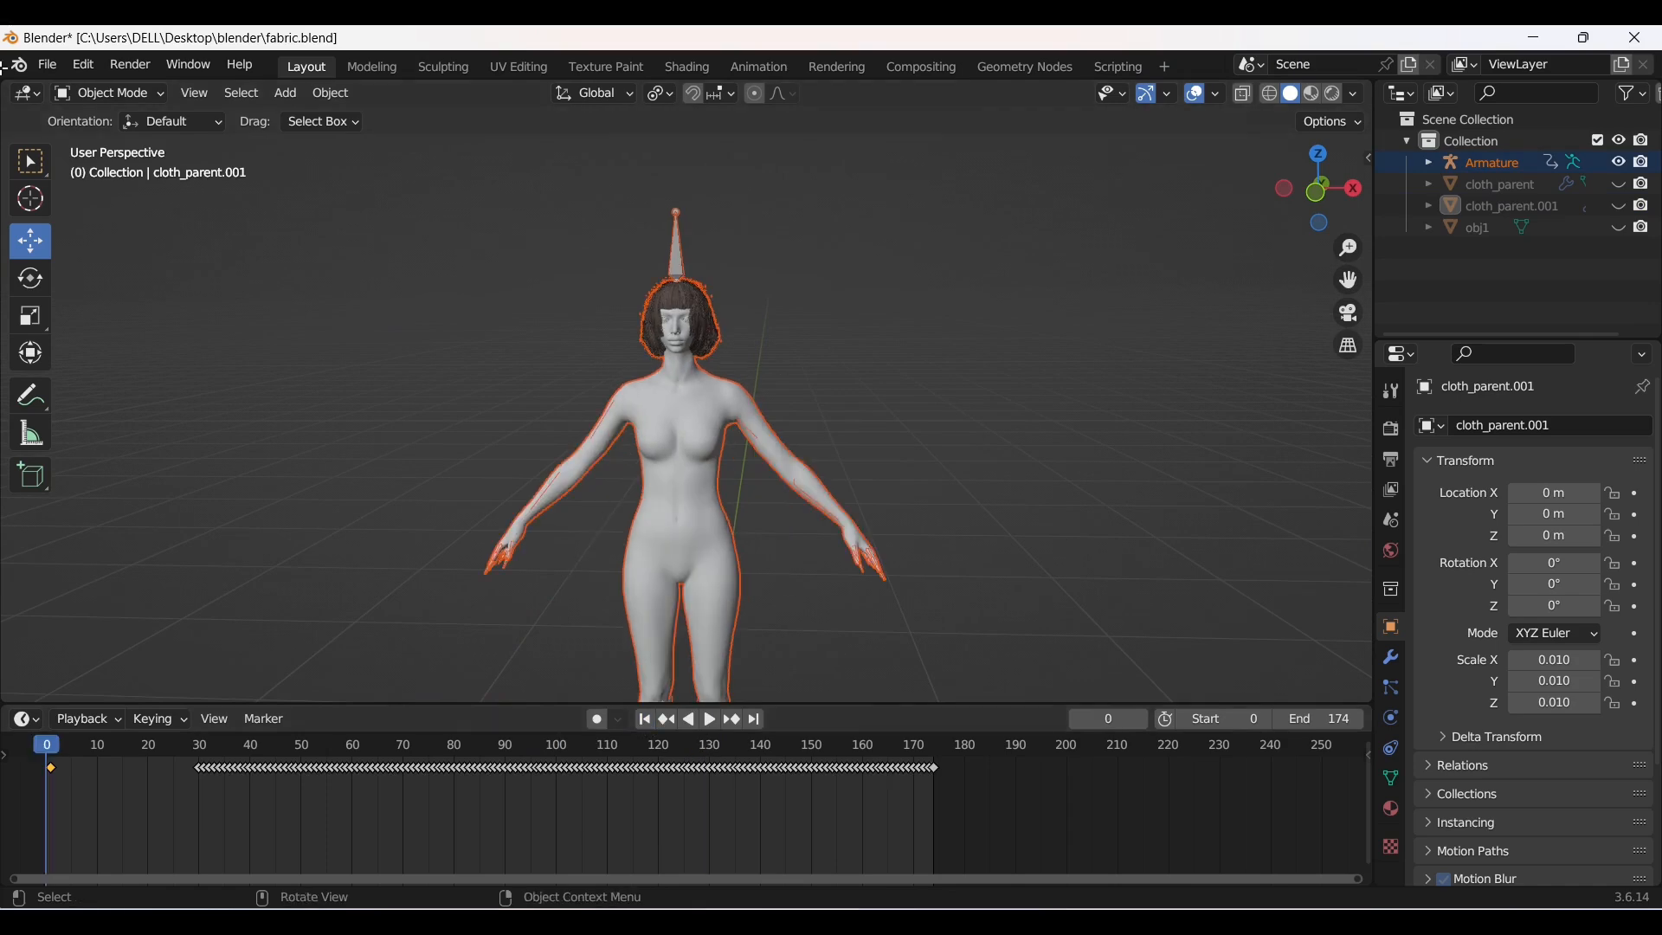
- Export the selected avatar as FBX, limited to selected objects with path mode Copy, overwriting fbxUnreal.fbx in the fbx folder
click(63, 69)
mouse_move(222, 383)
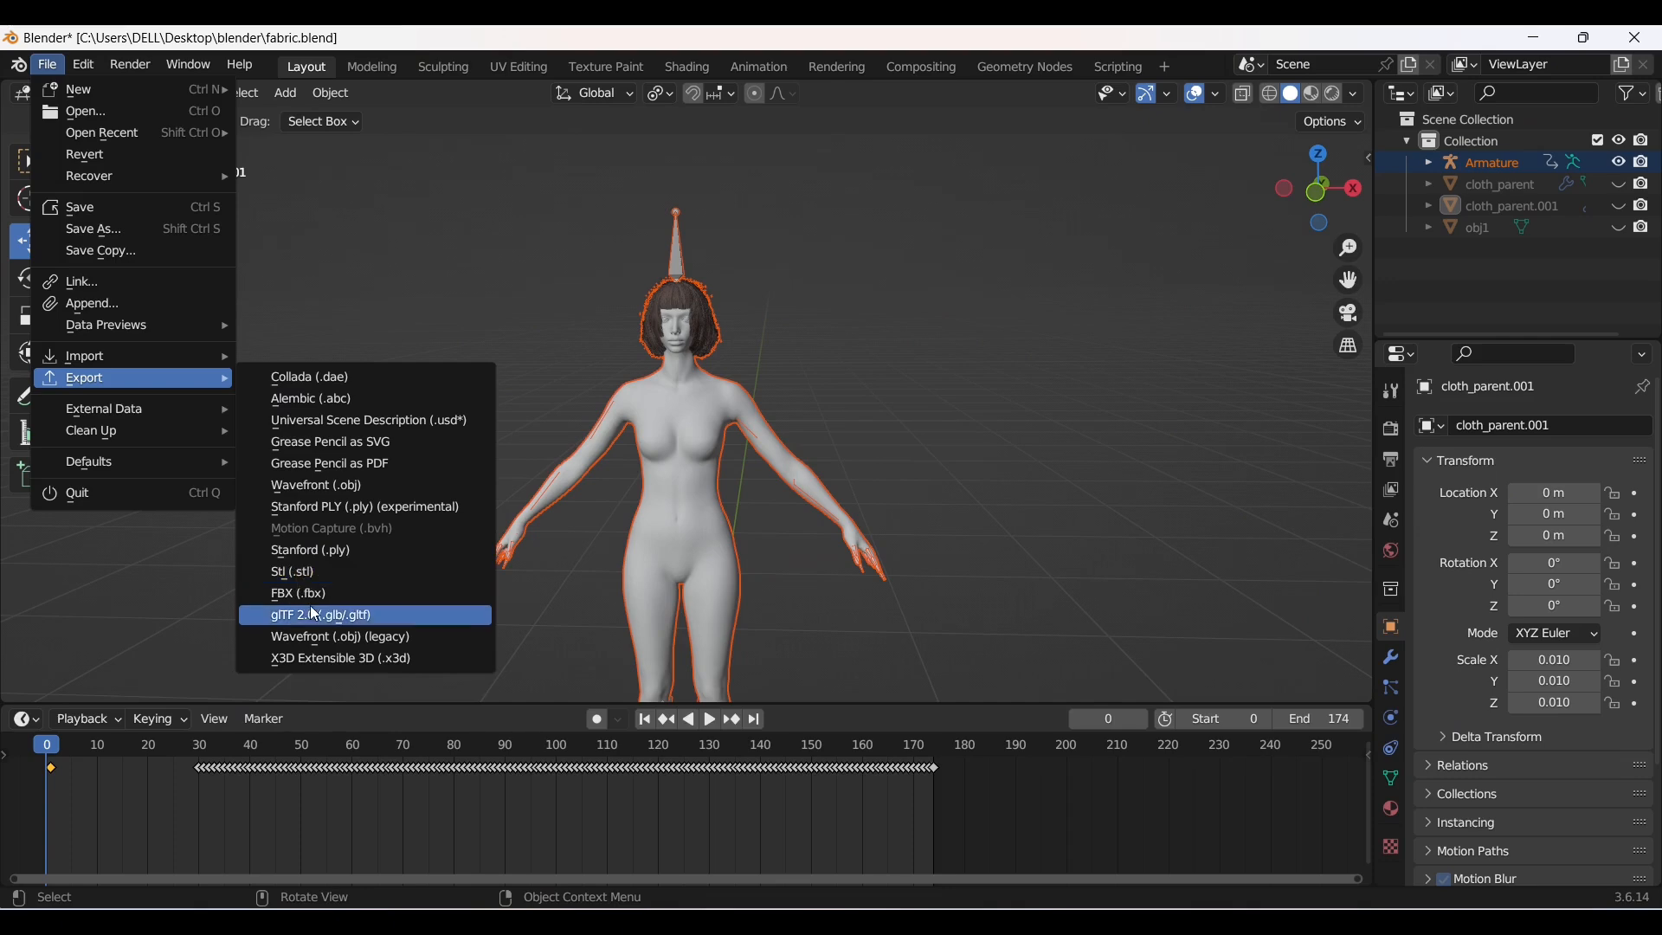
click(315, 596)
click(610, 326)
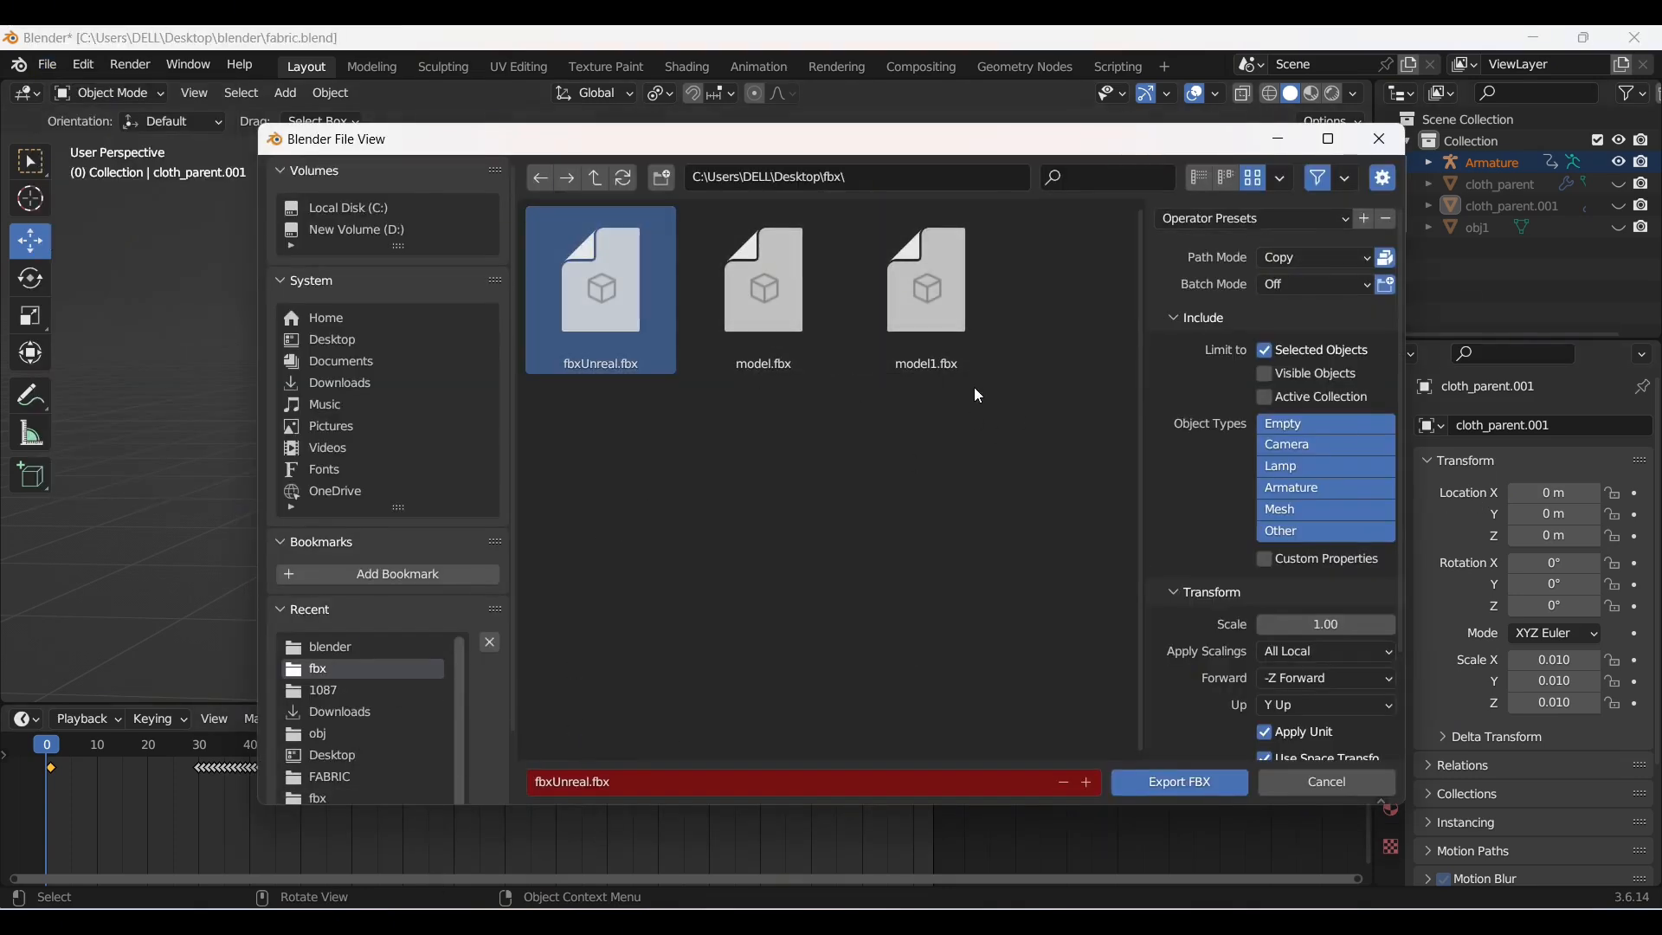
click(1364, 256)
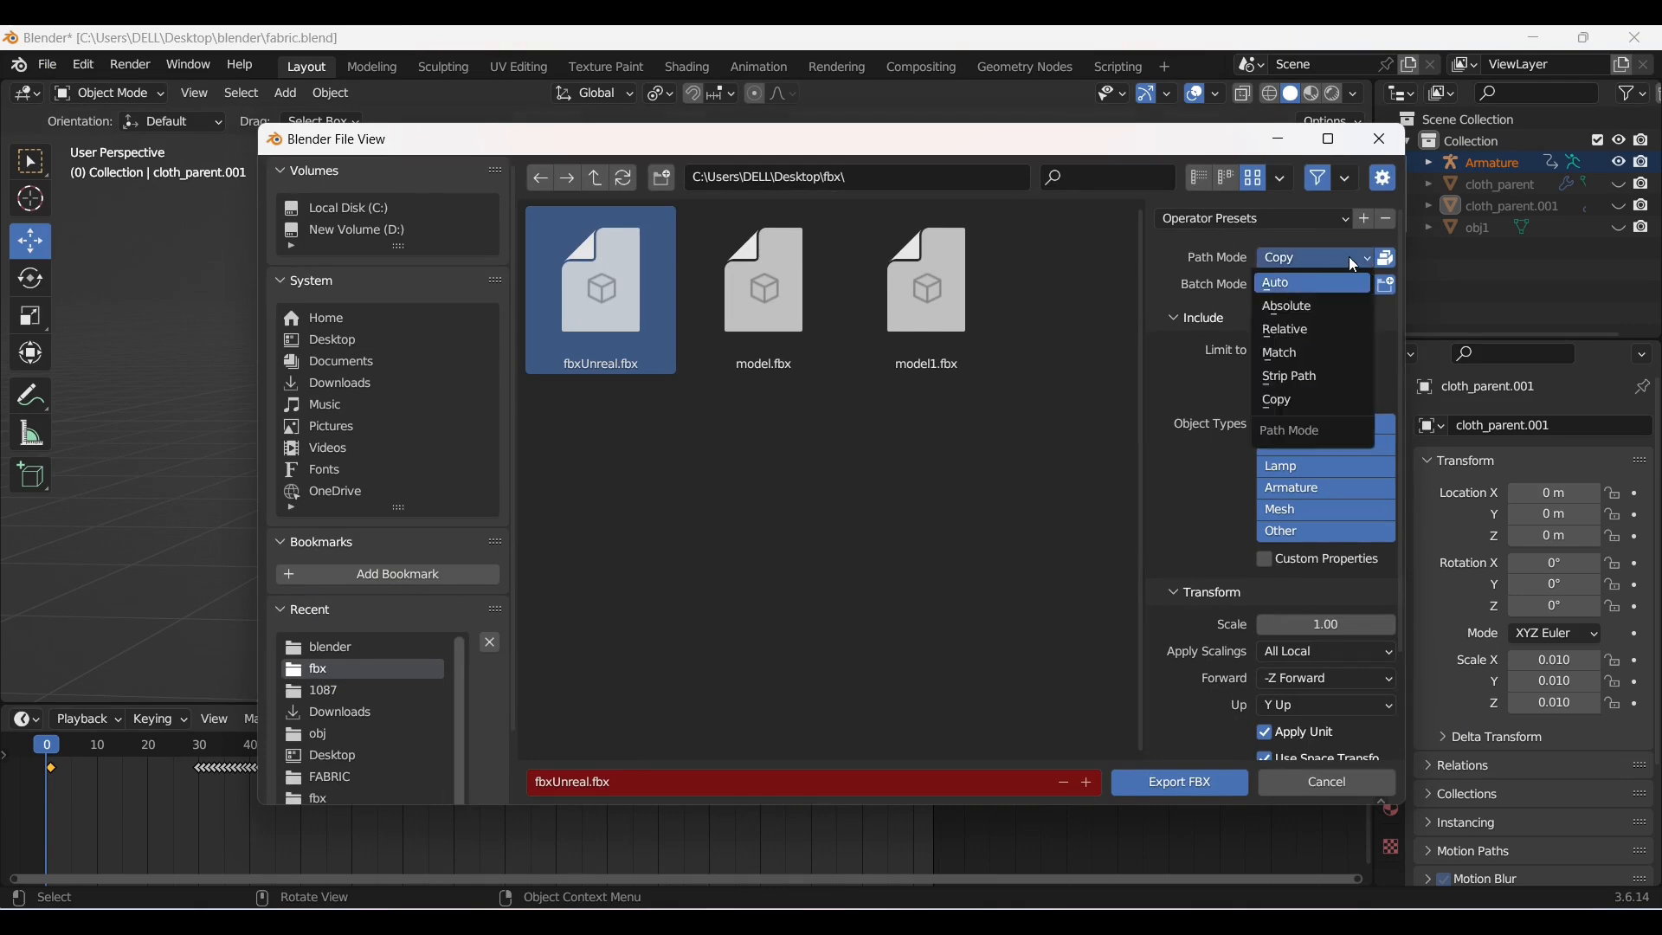
click(1350, 258)
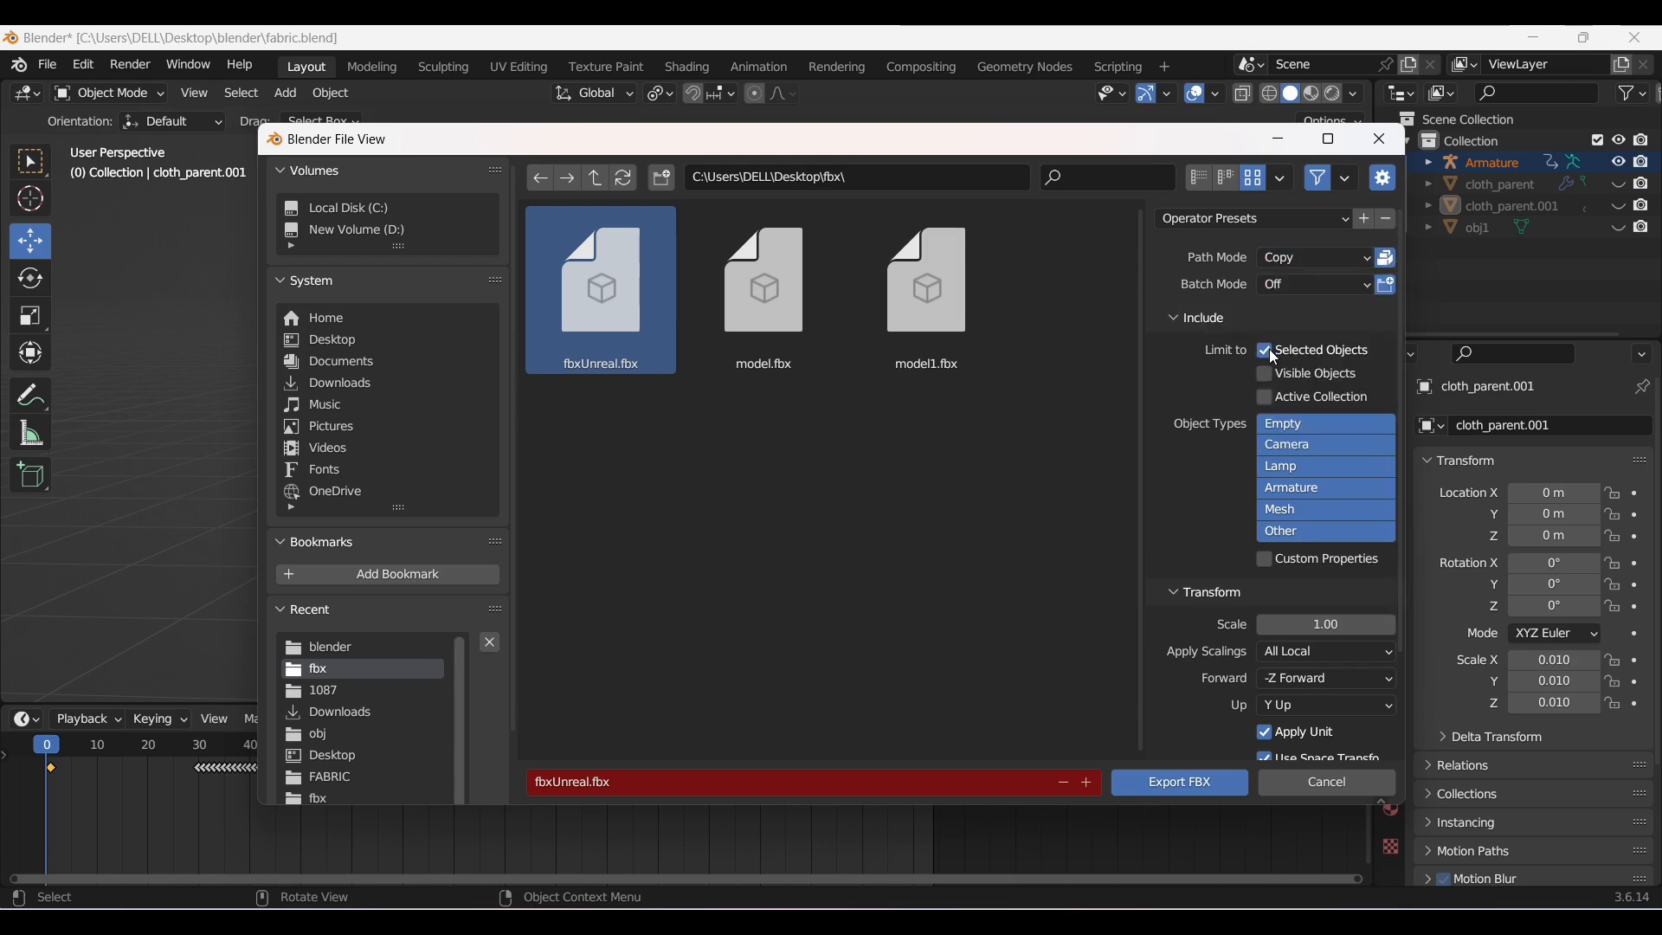
scroll(1274, 357, down, 3)
scroll(1353, 284, up, 3)
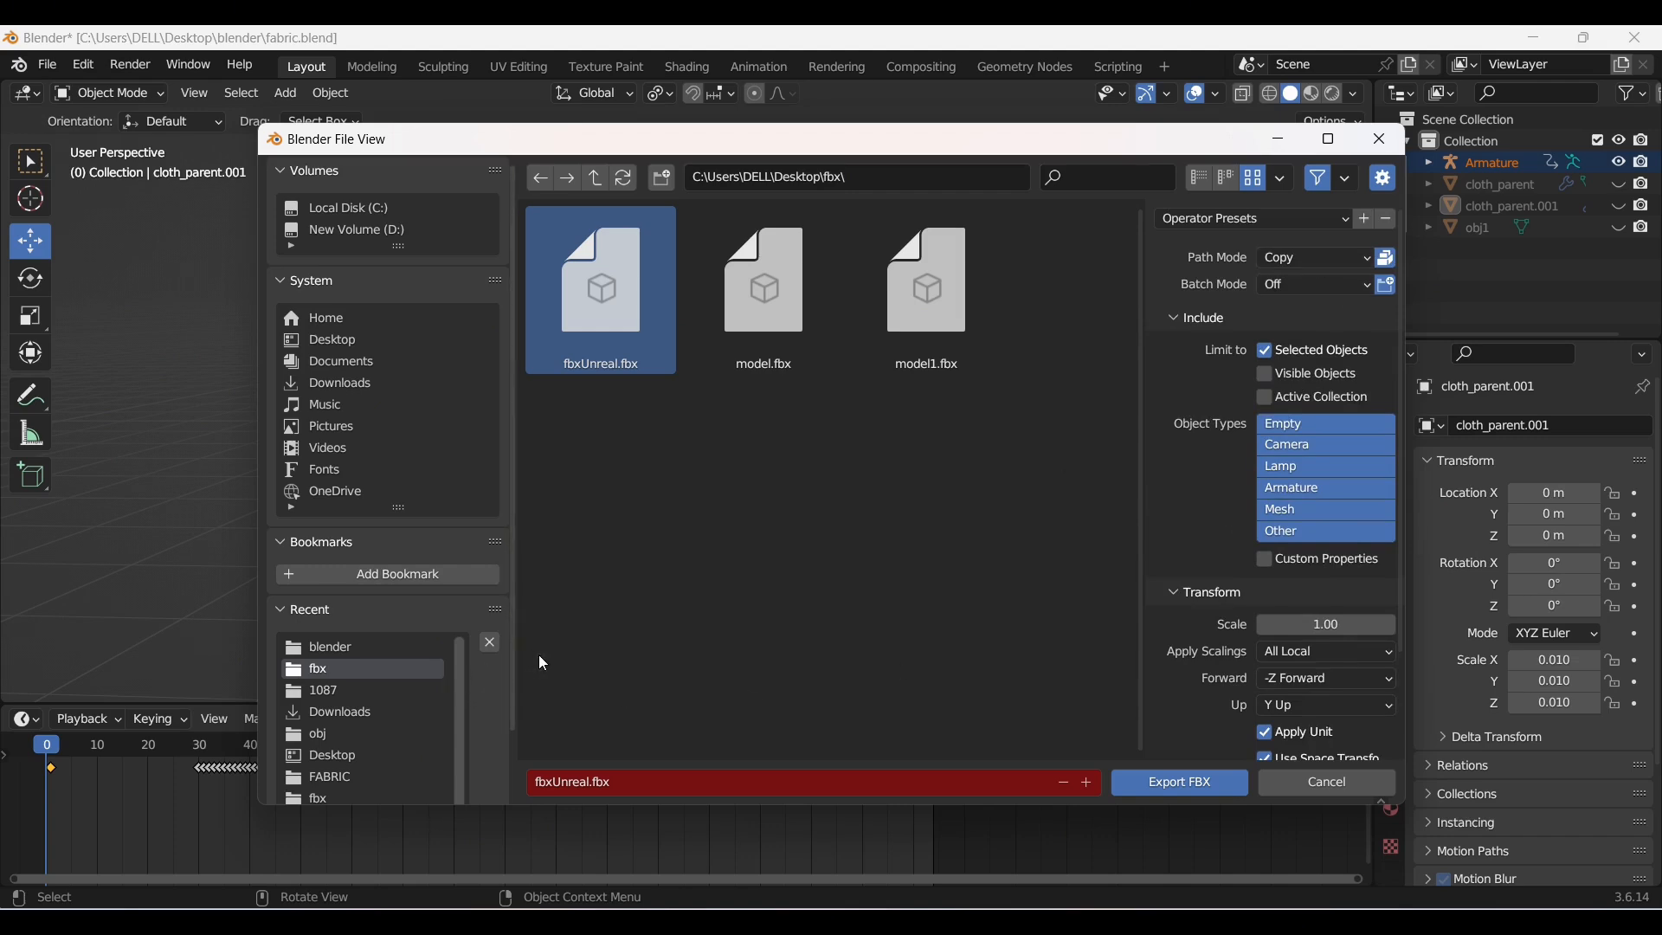
click(1162, 782)
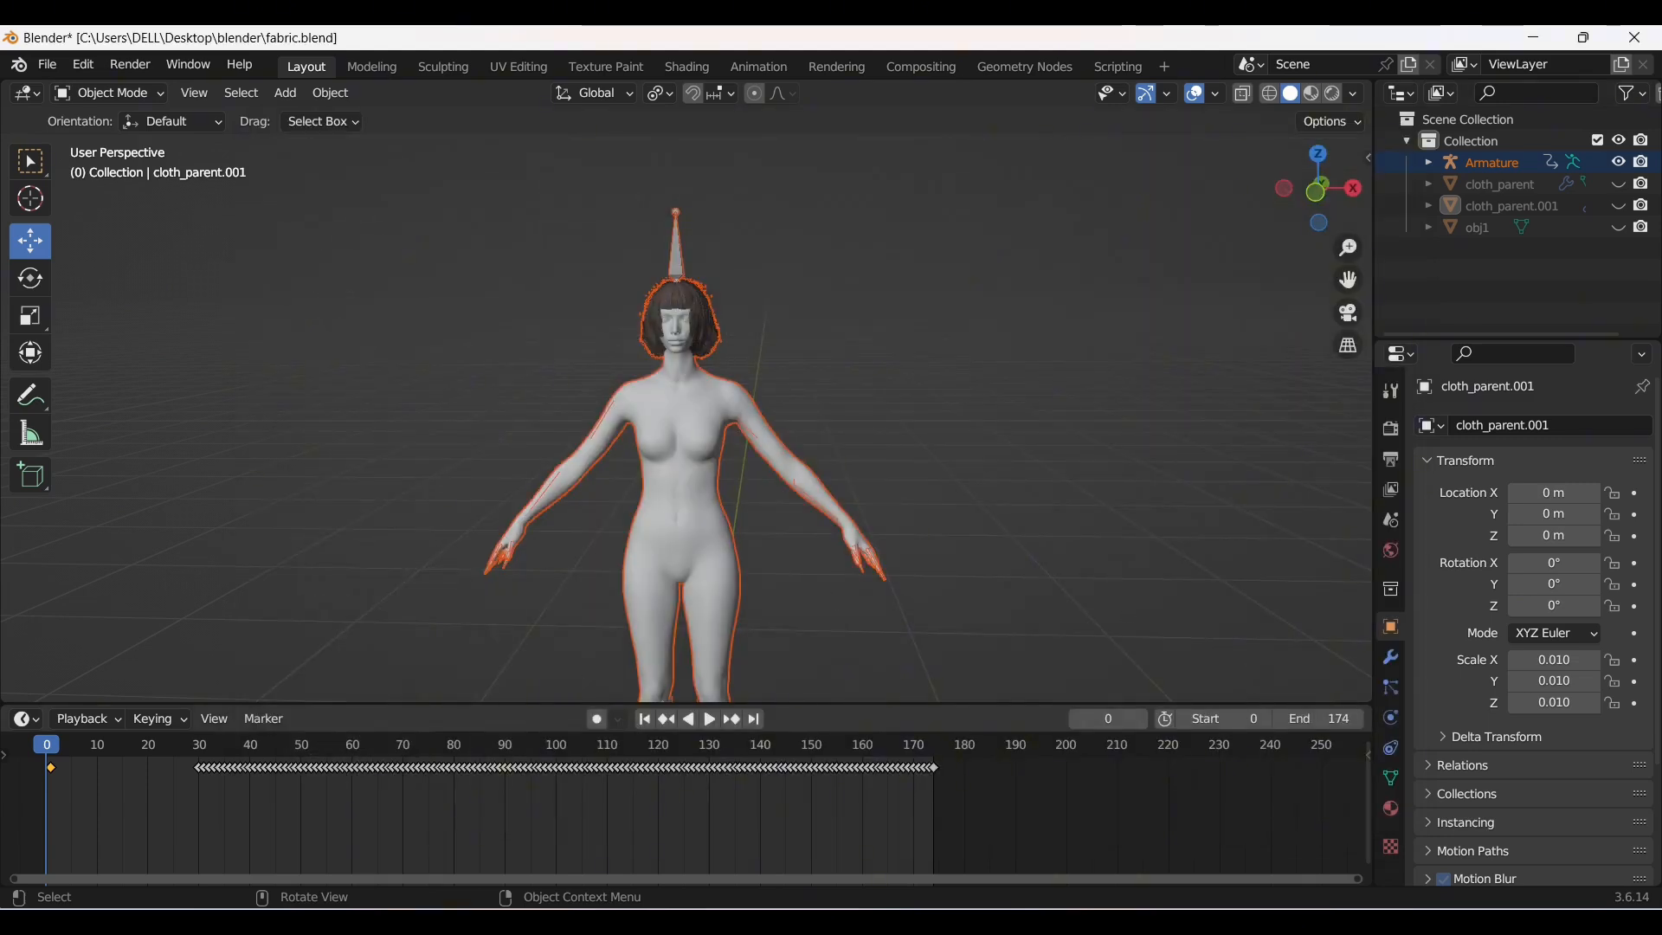
- Switch to Unreal Engine and delete the existing fabric geometry cache actor from the level
click(921, 848)
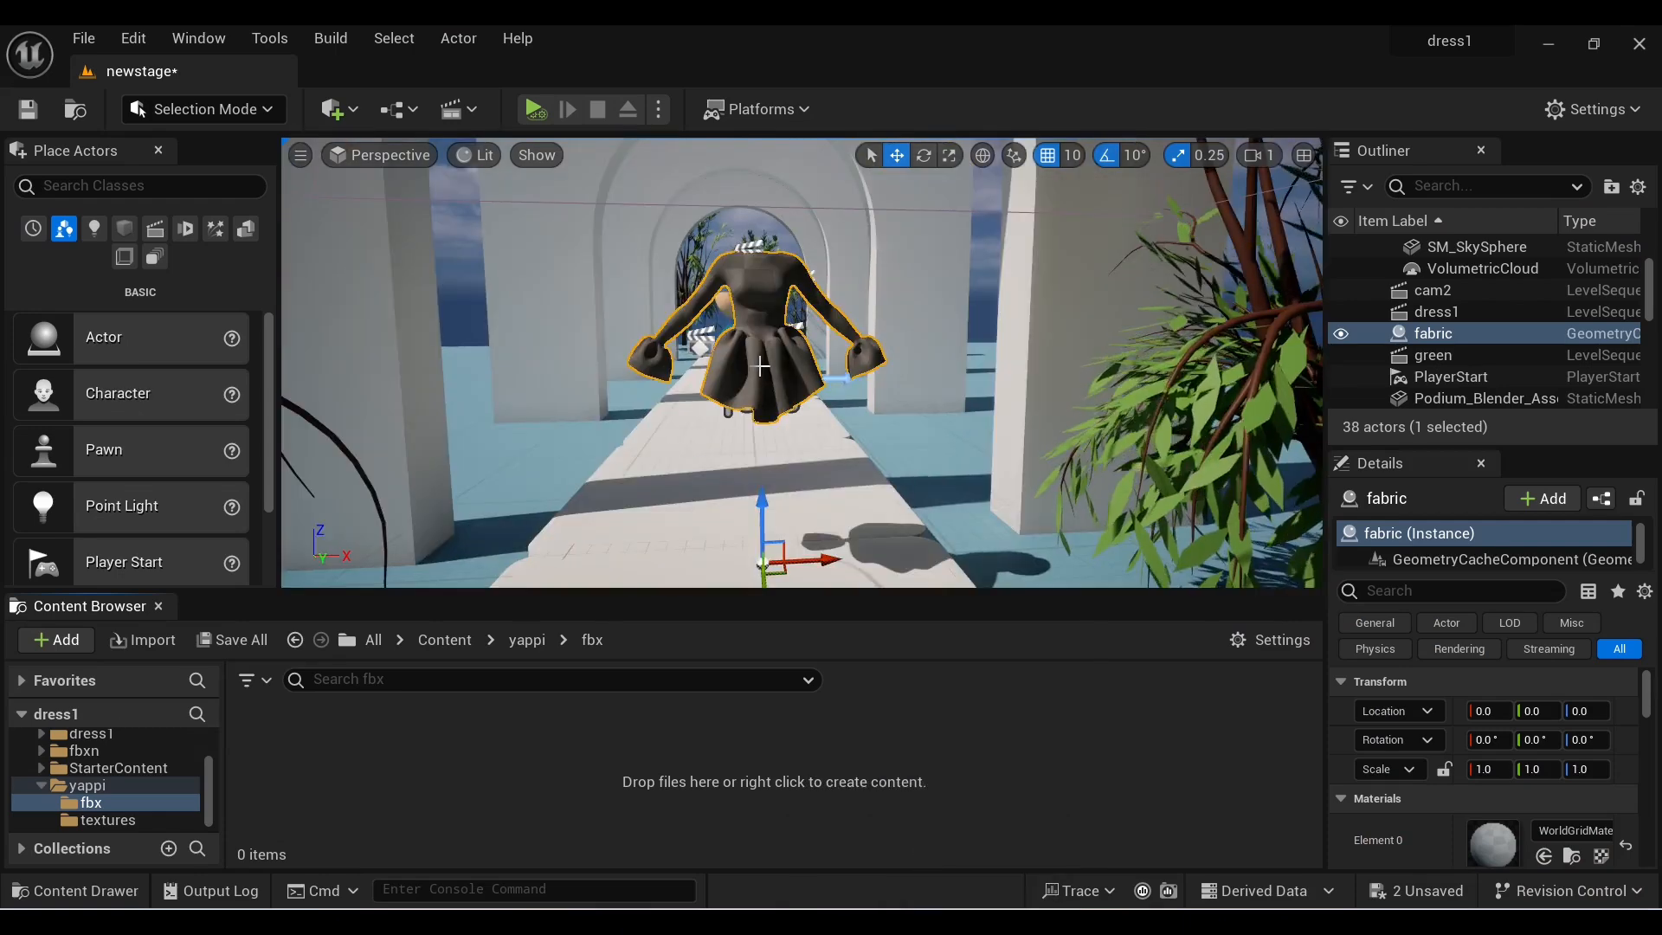
key(f)
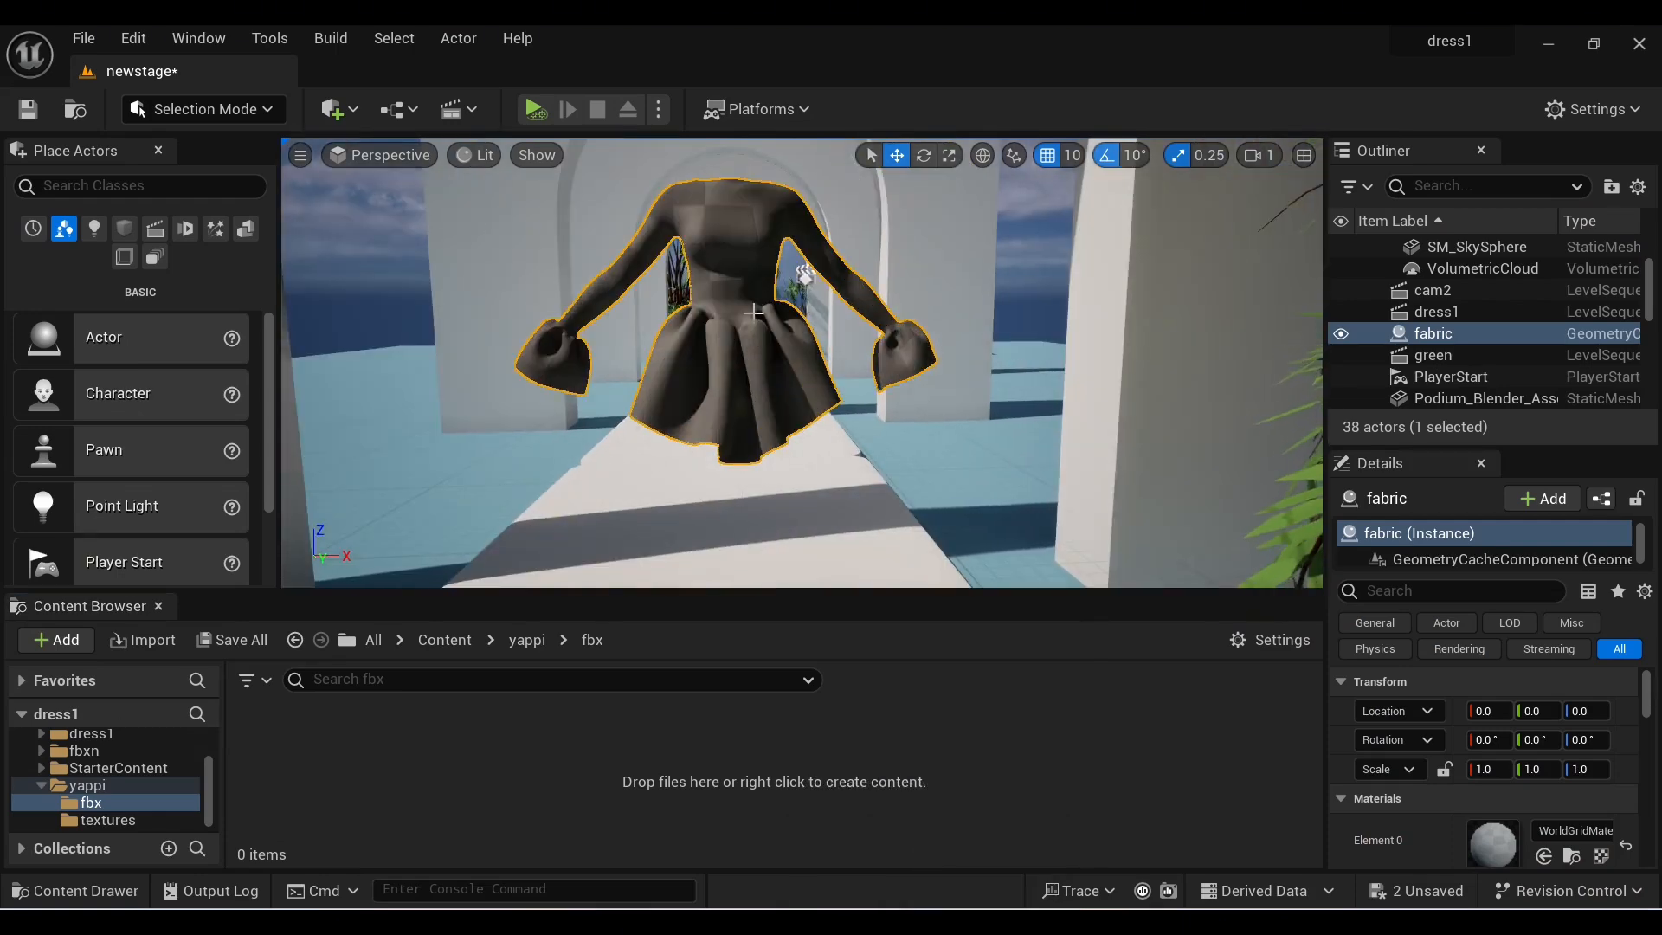
key(Delete)
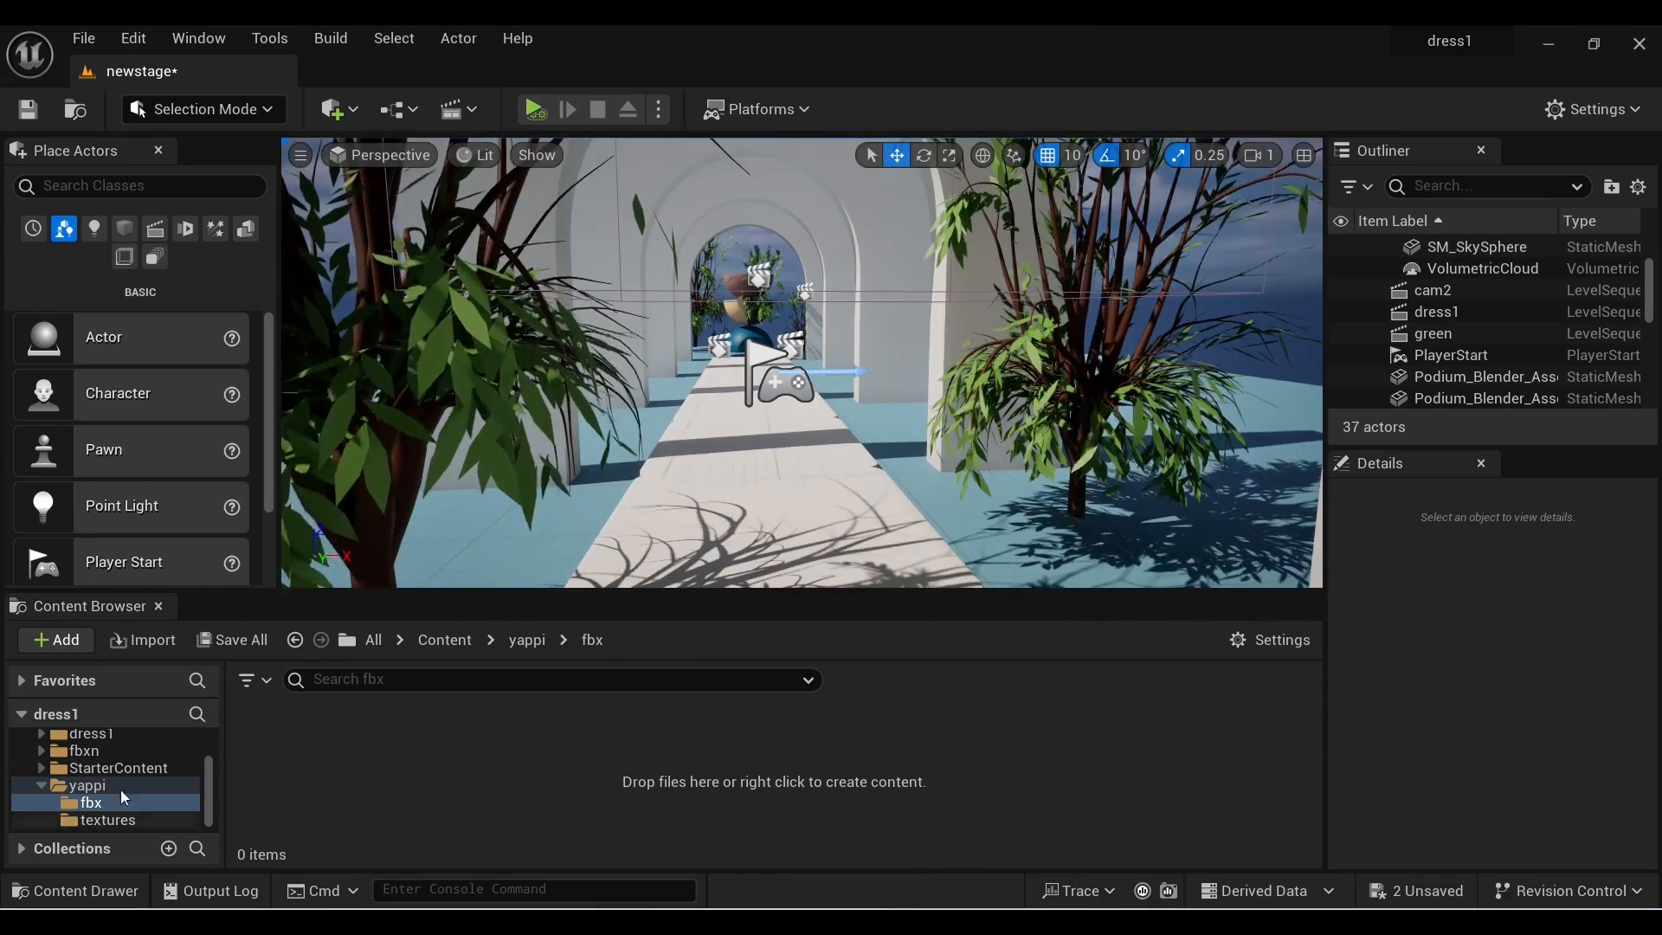
- Bring fbxUnreal.fbx from the desktop fbx folder into the project's yappi/fbx content folder
click(87, 785)
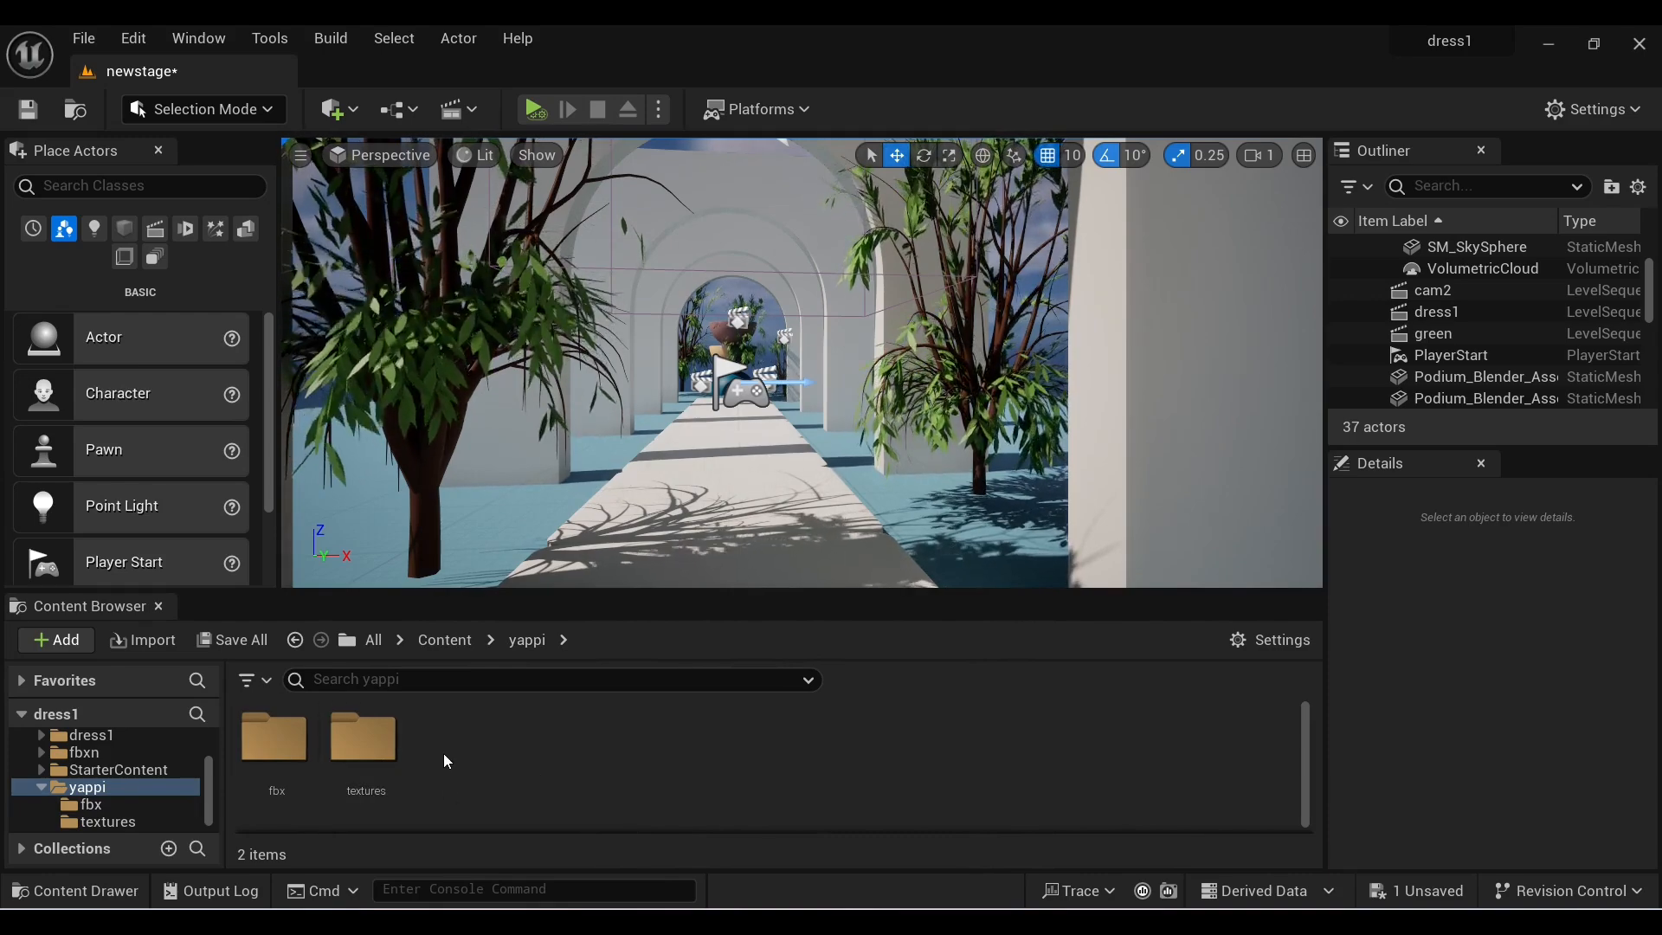
double_click(274, 738)
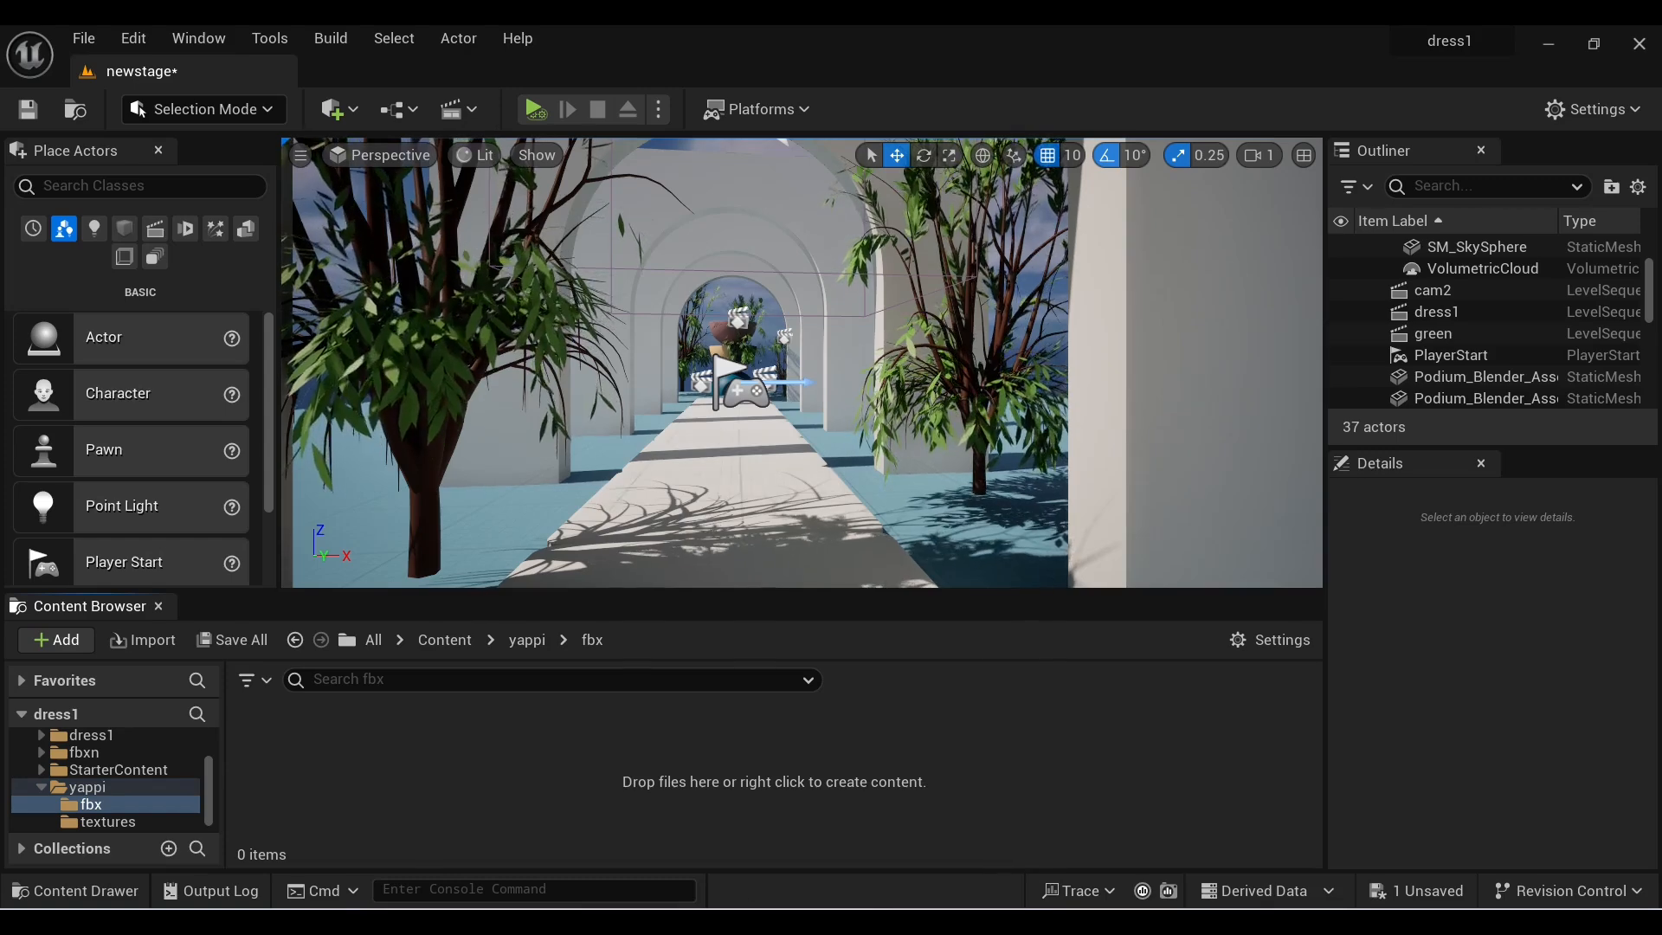
key(super+e)
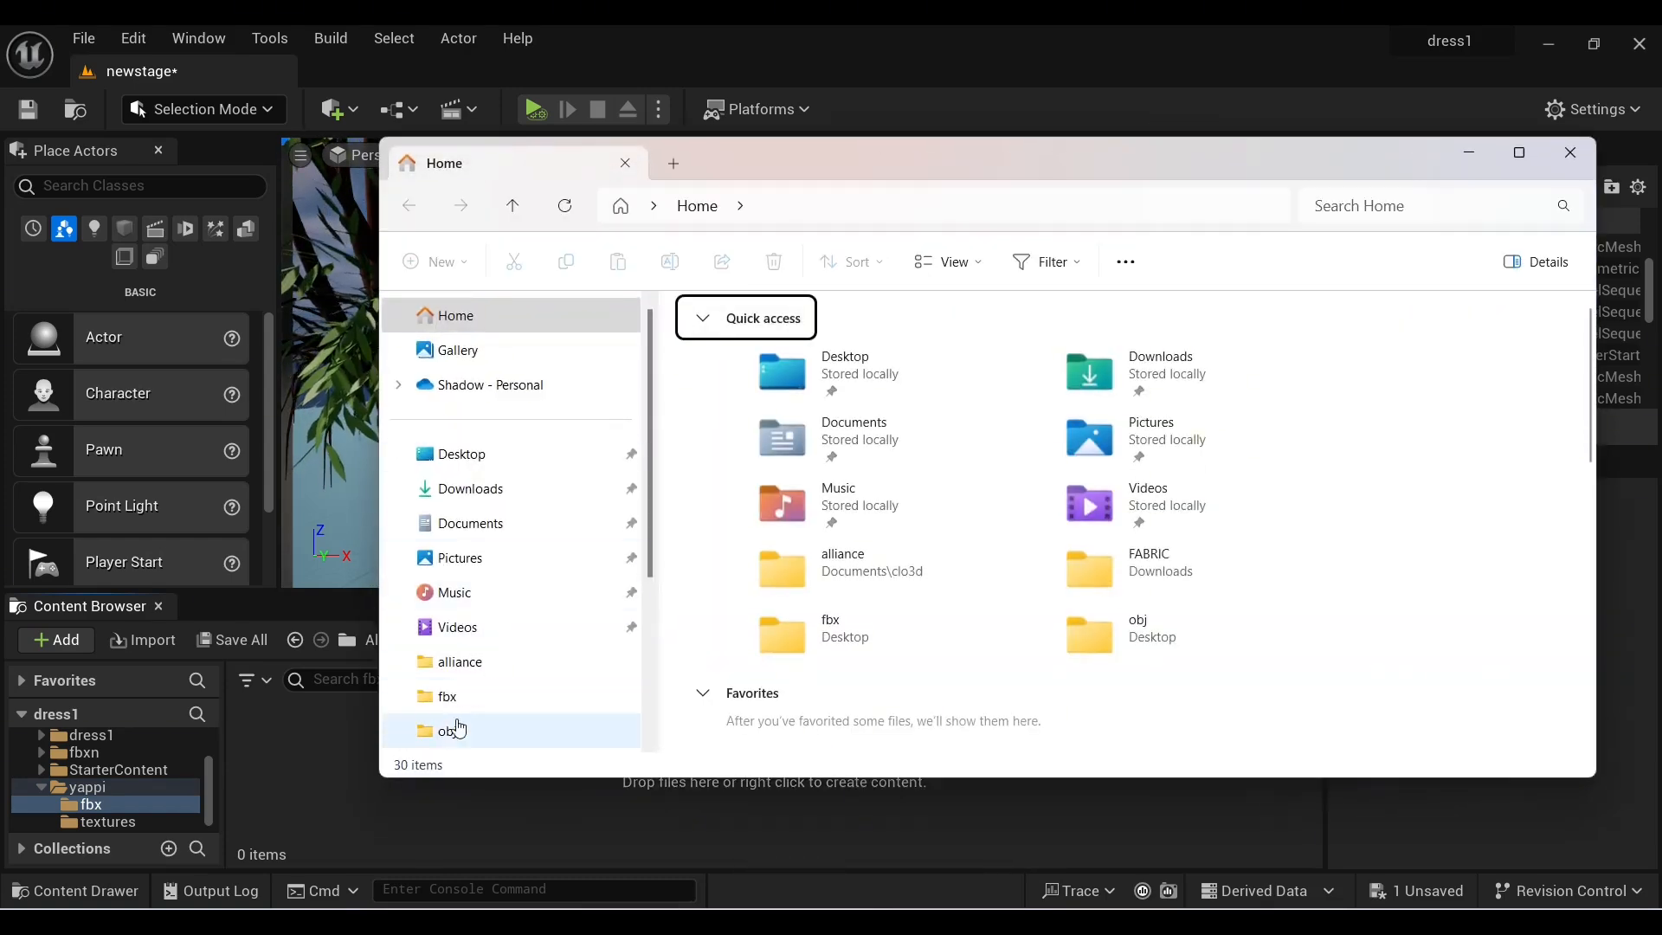
click(455, 708)
click(690, 339)
drag(690, 340, 344, 809)
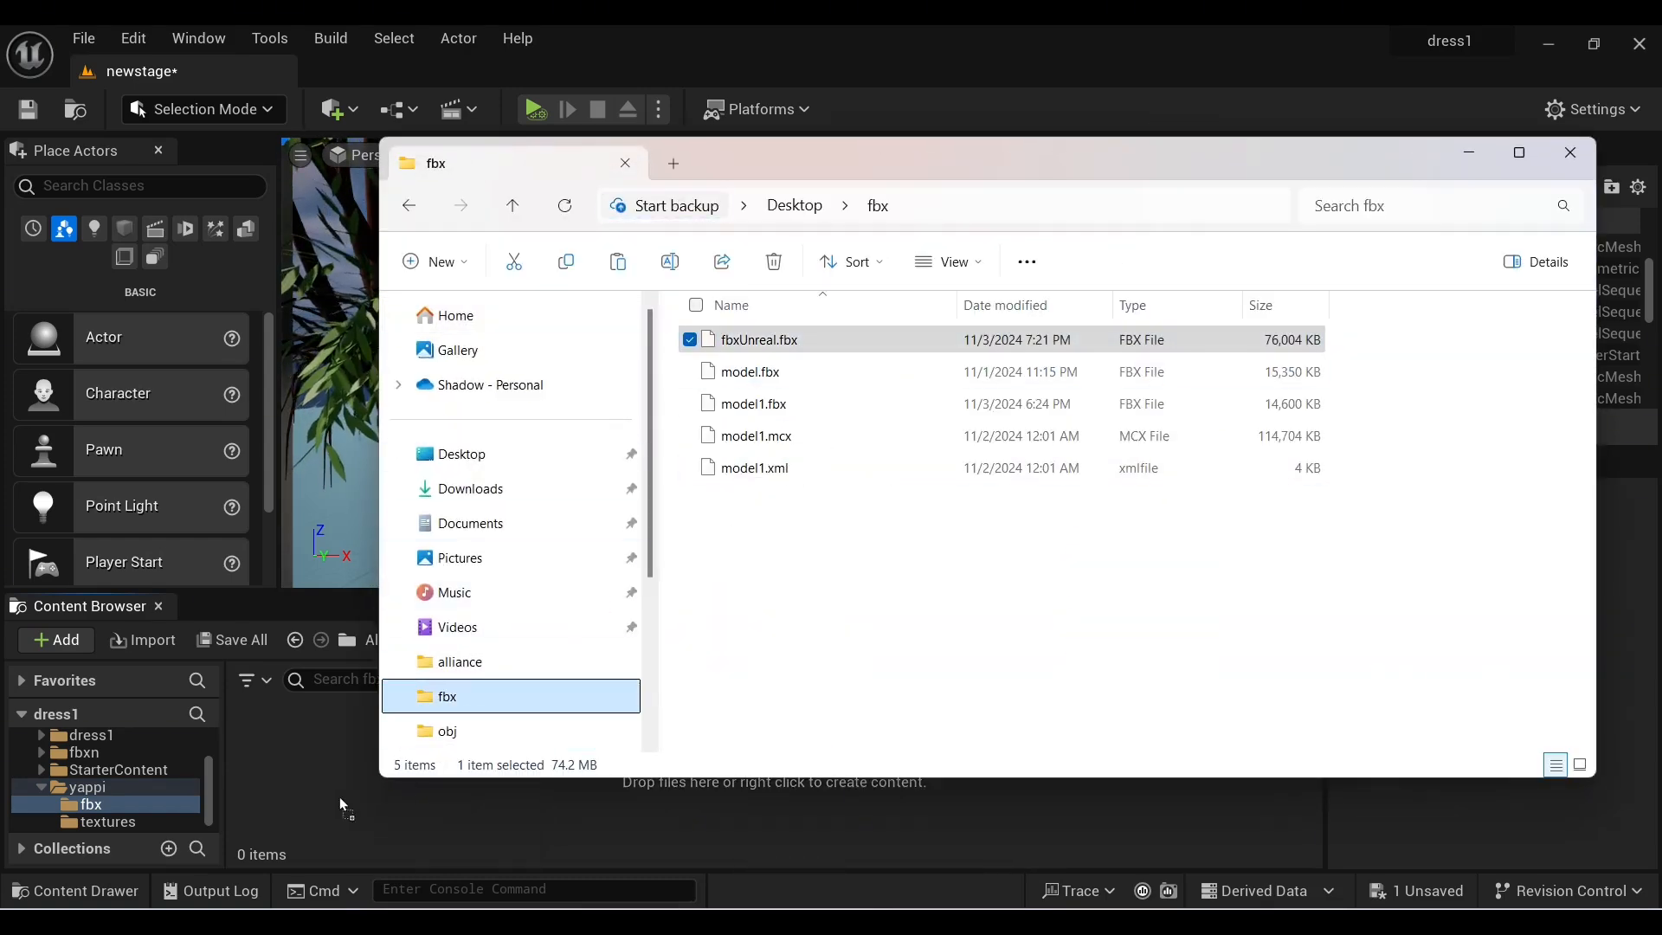
drag(973, 534, 865, 809)
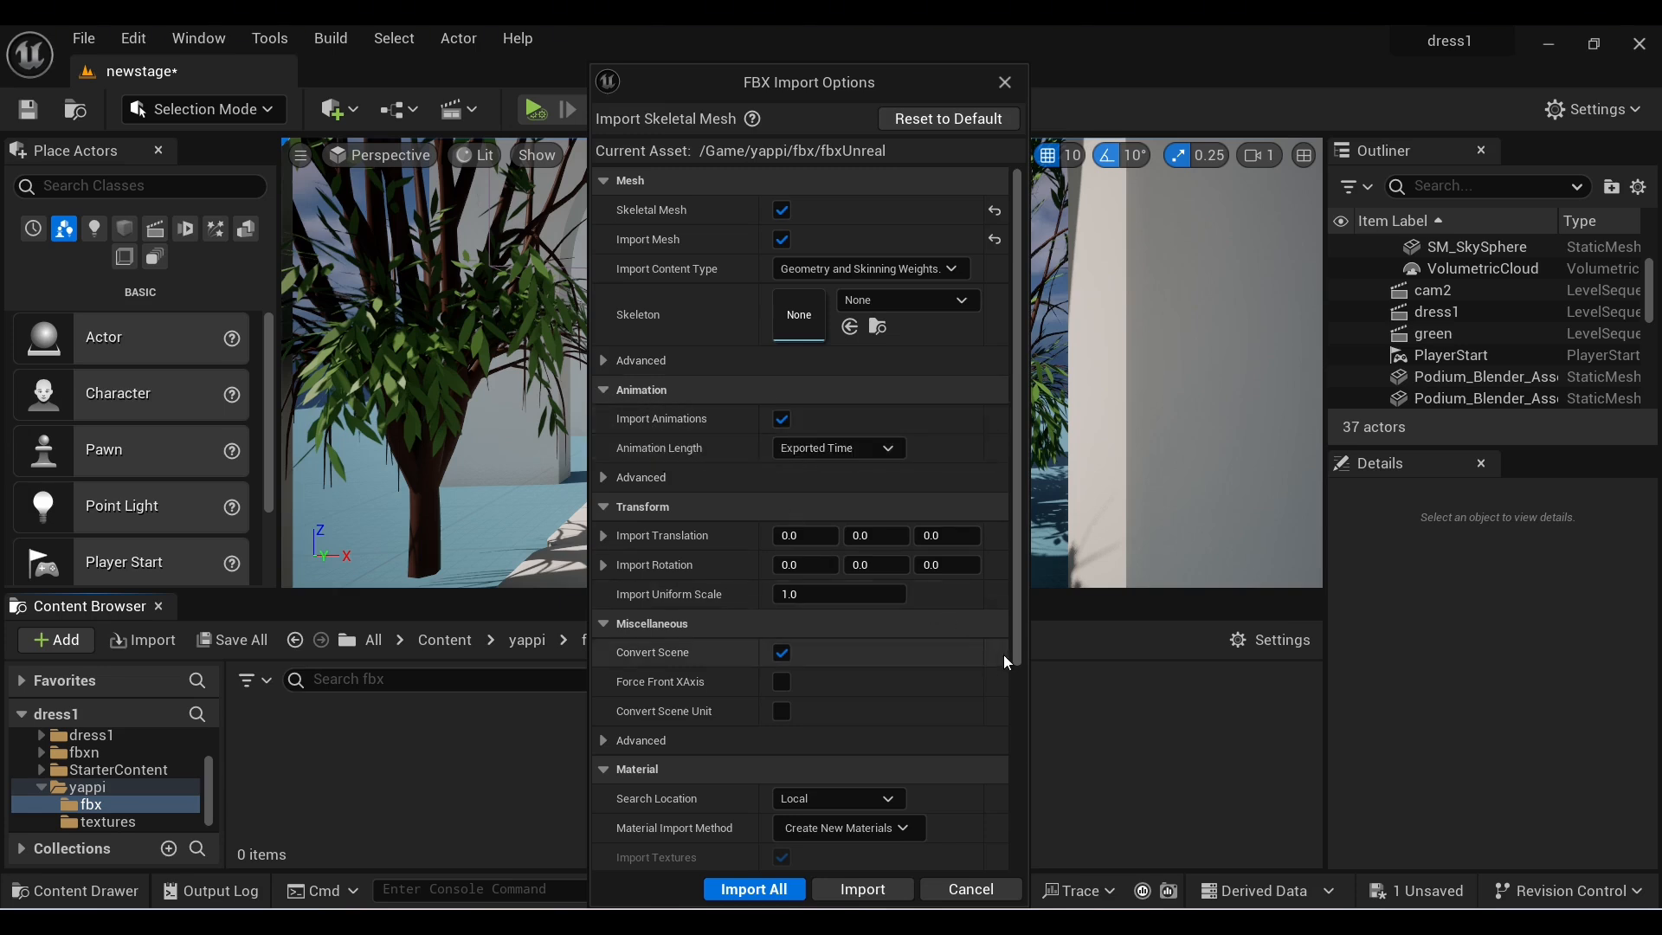
- Review the FBX options, import everything as a skeletal mesh with animations, then clear and close the message log
scroll(1000, 660, down, 3)
scroll(964, 689, down, 2)
scroll(974, 657, up, 4)
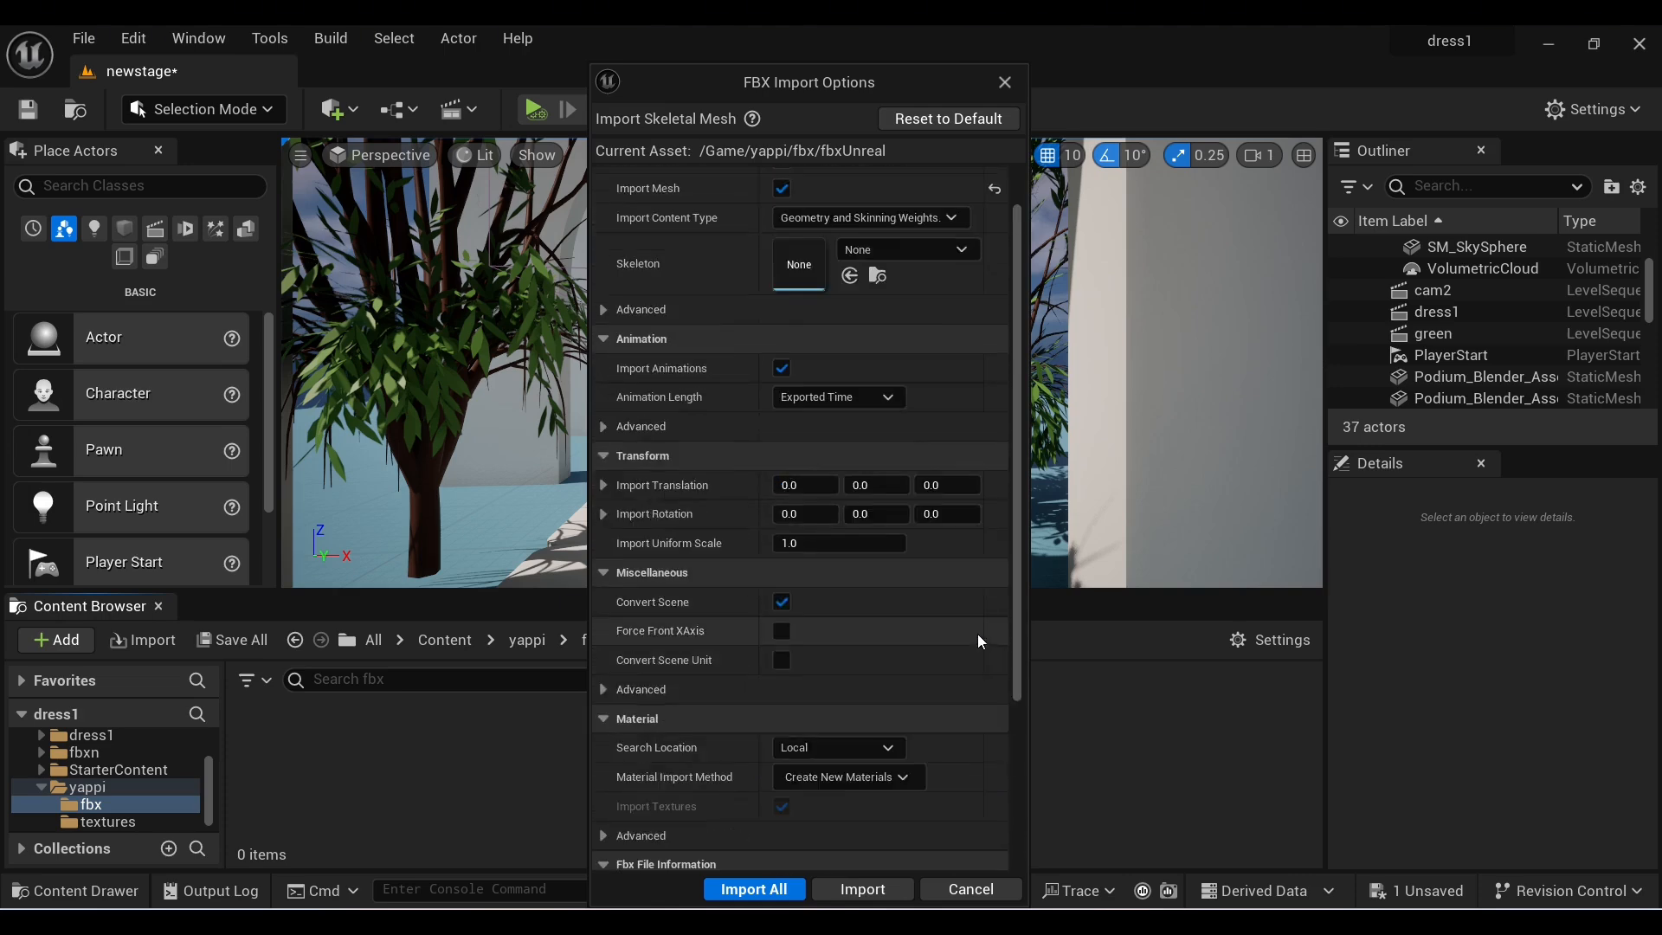
scroll(979, 634, up, 2)
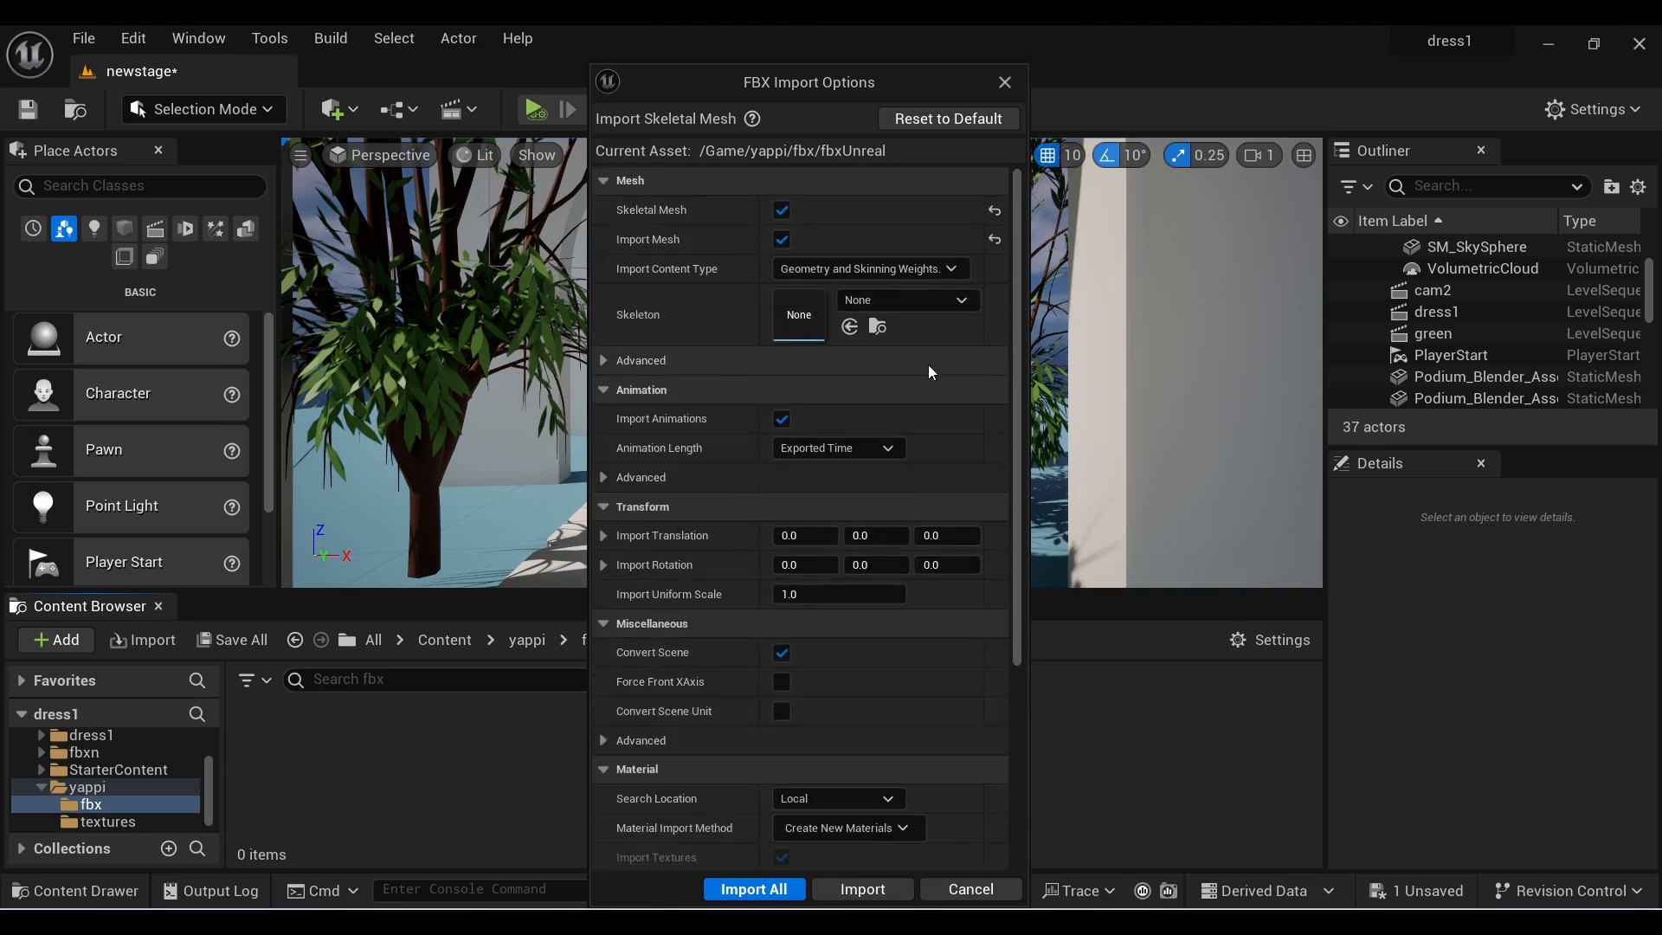
click(780, 900)
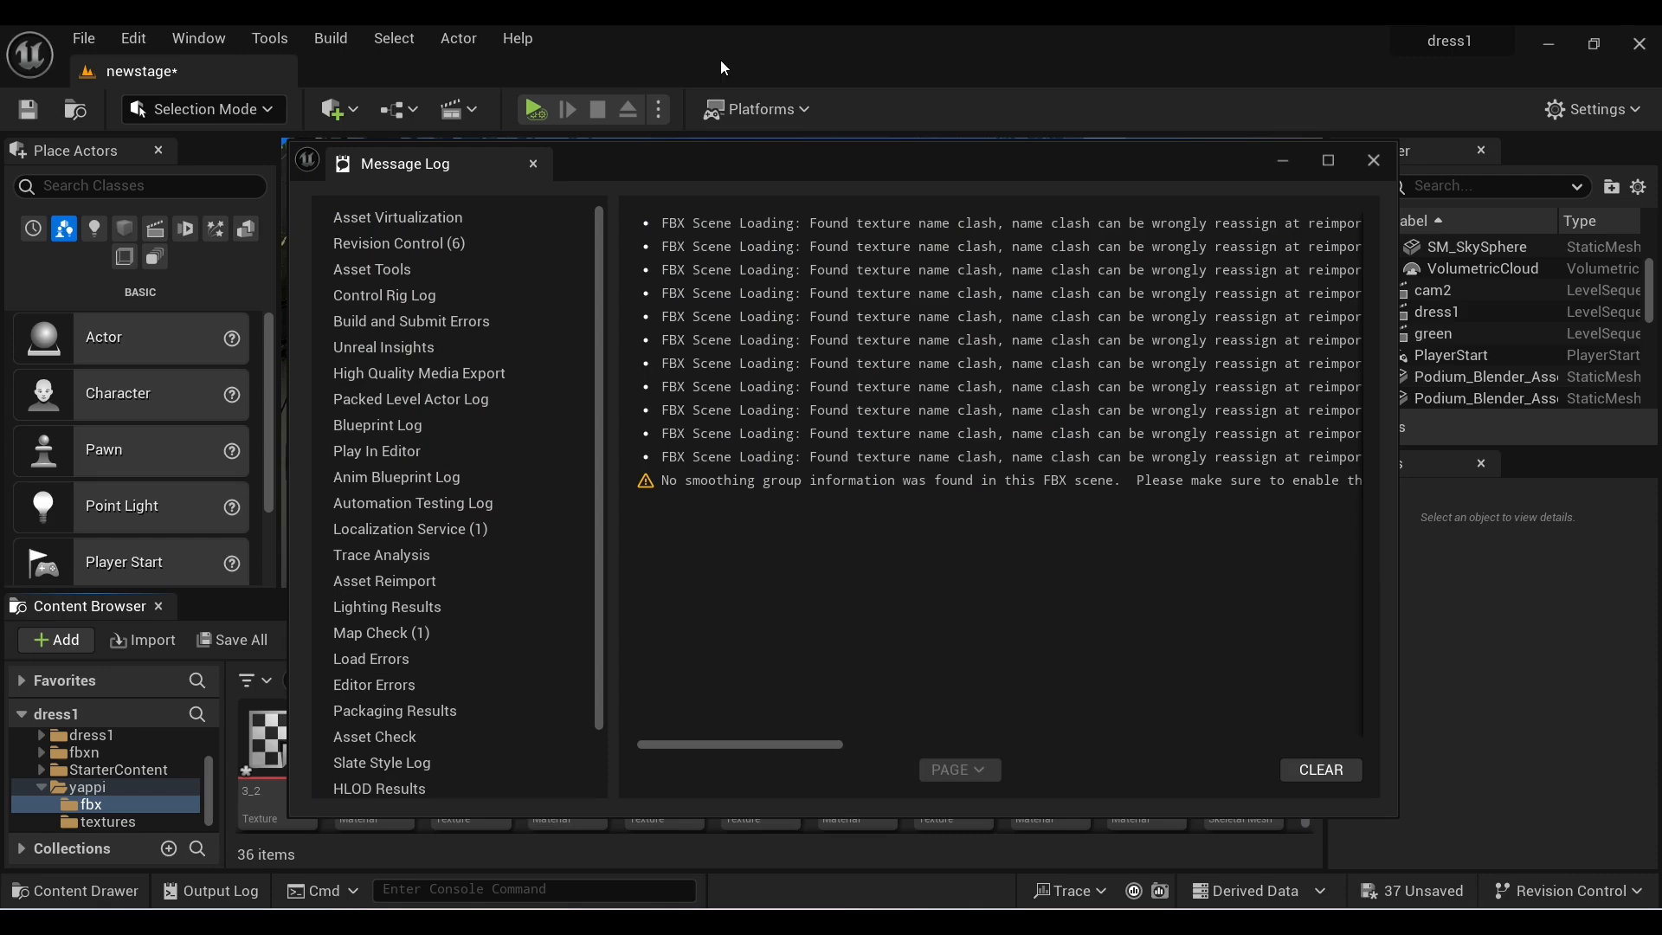
click(1321, 769)
click(1373, 160)
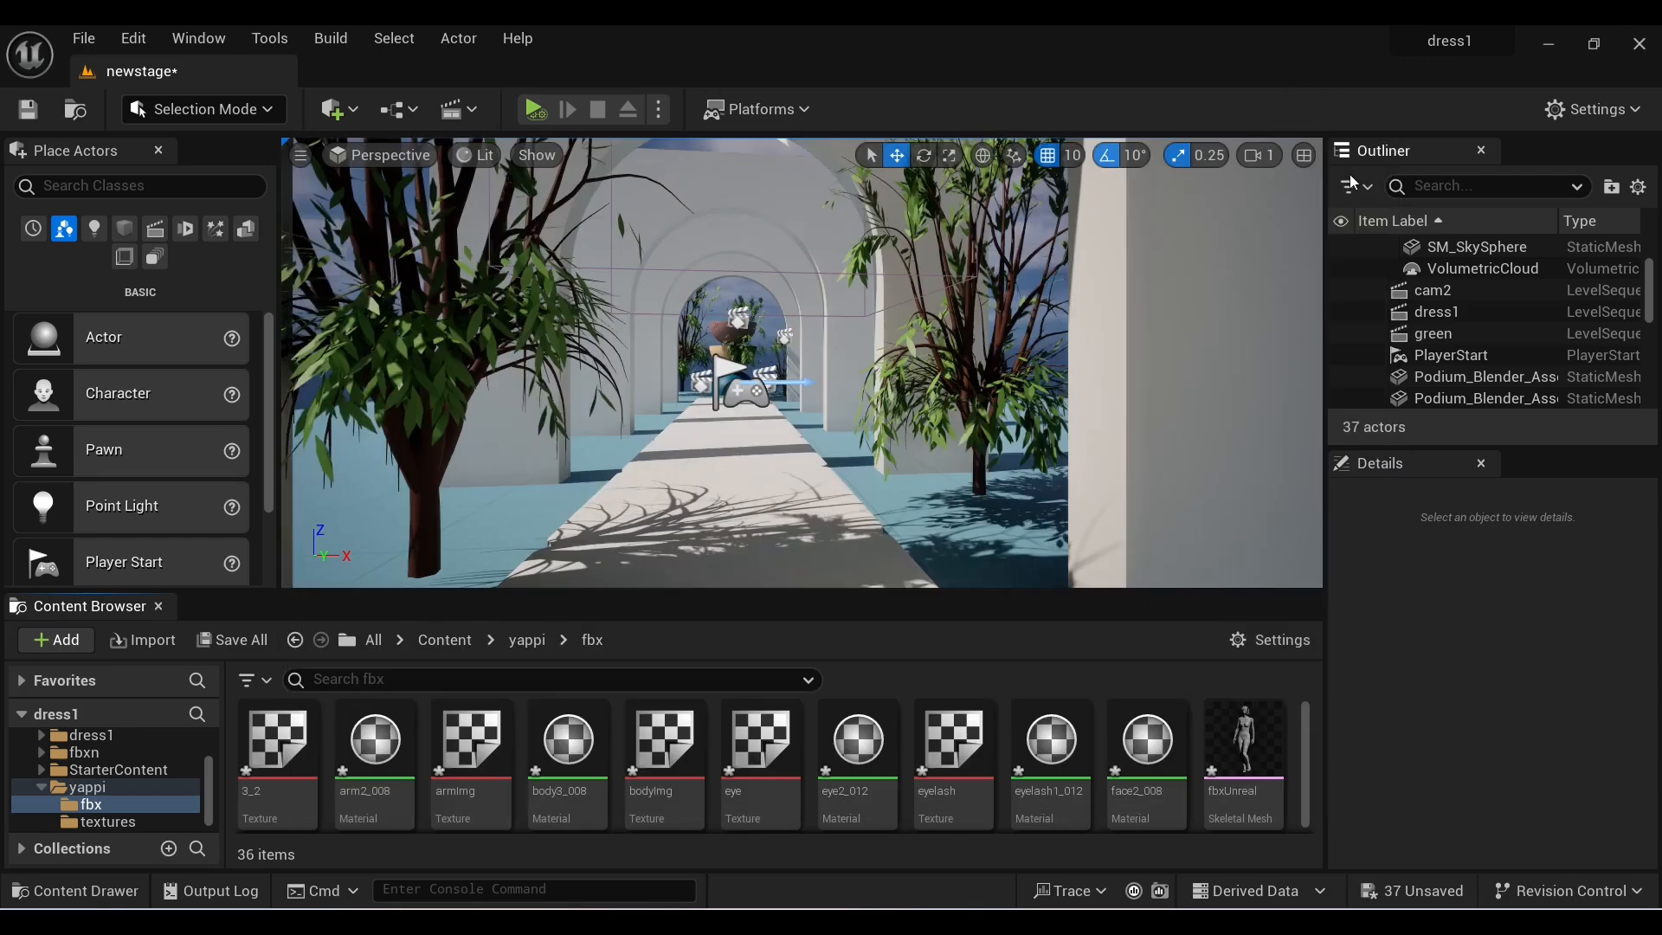
- Place the fbxUnreal skeletal mesh on the white walkway in the level
scroll(718, 779, down, 1)
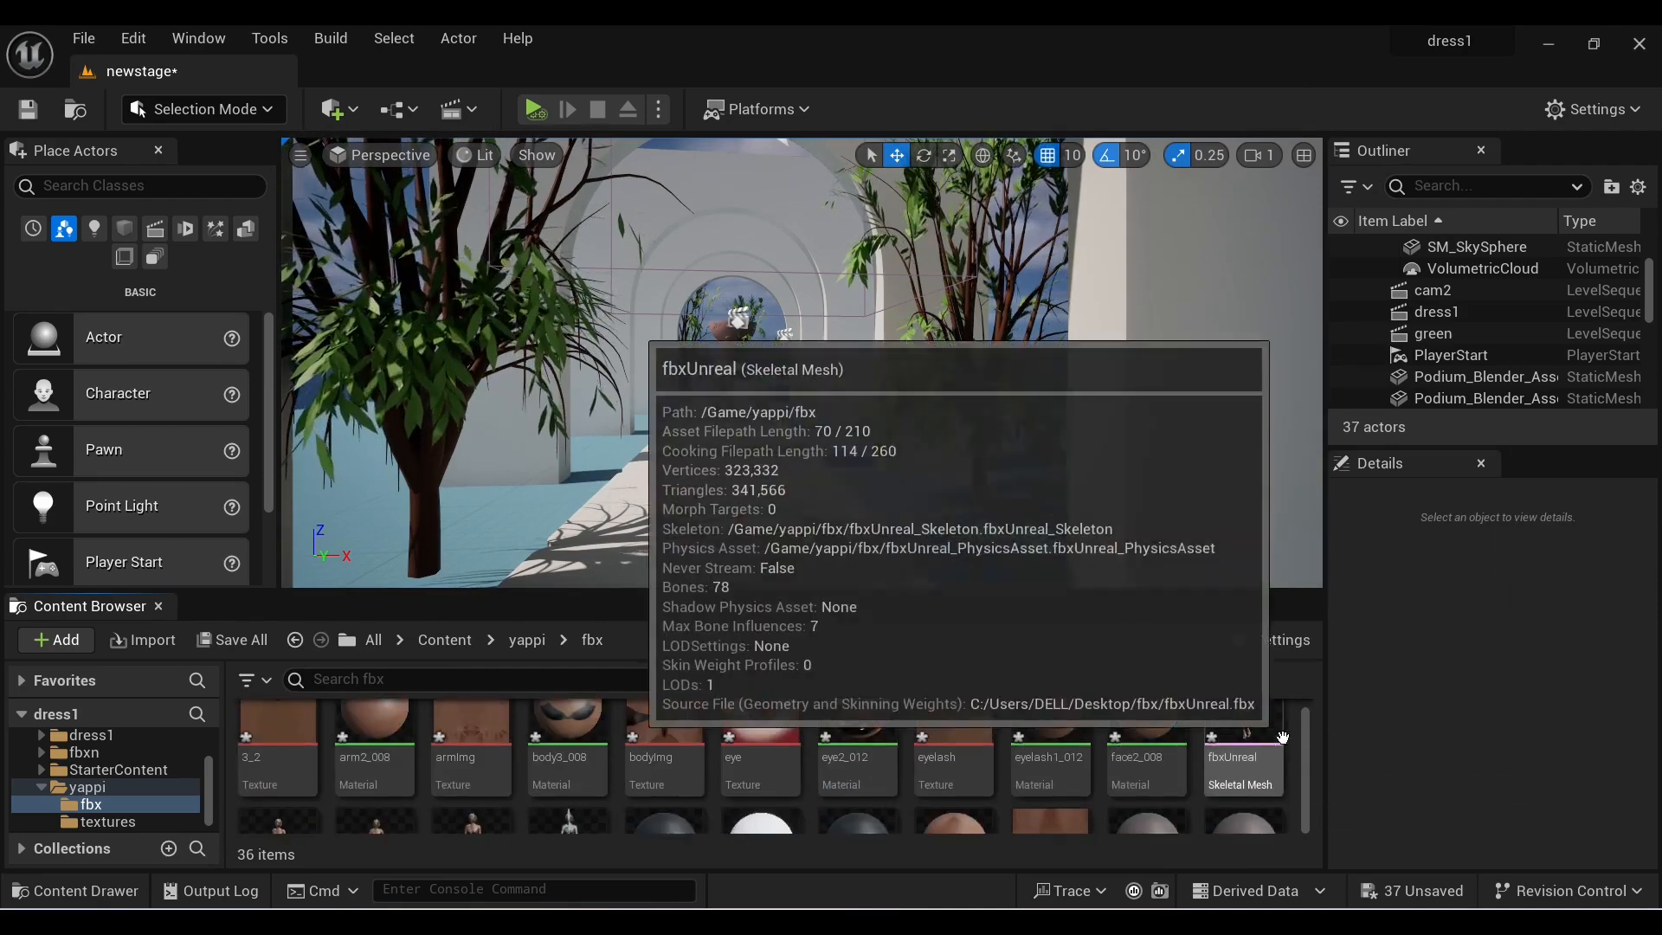
scroll(1244, 761, up, 1)
drag(1244, 753, 765, 508)
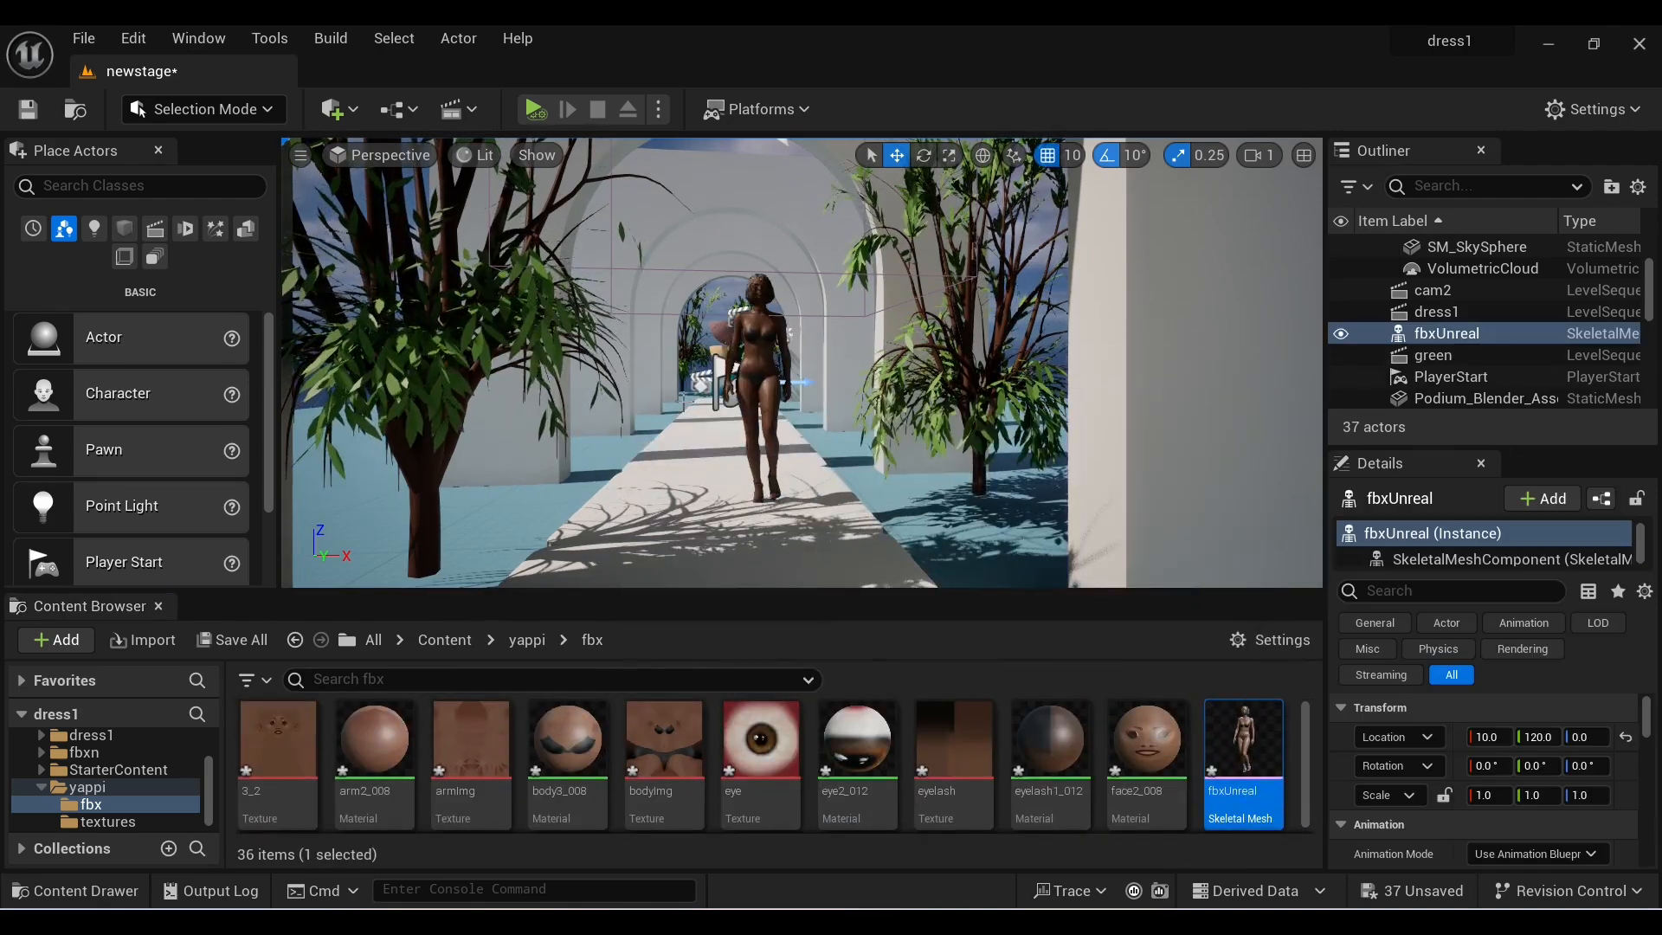
scroll(631, 322, up, 5)
scroll(631, 321, down, 5)
scroll(649, 303, up, 4)
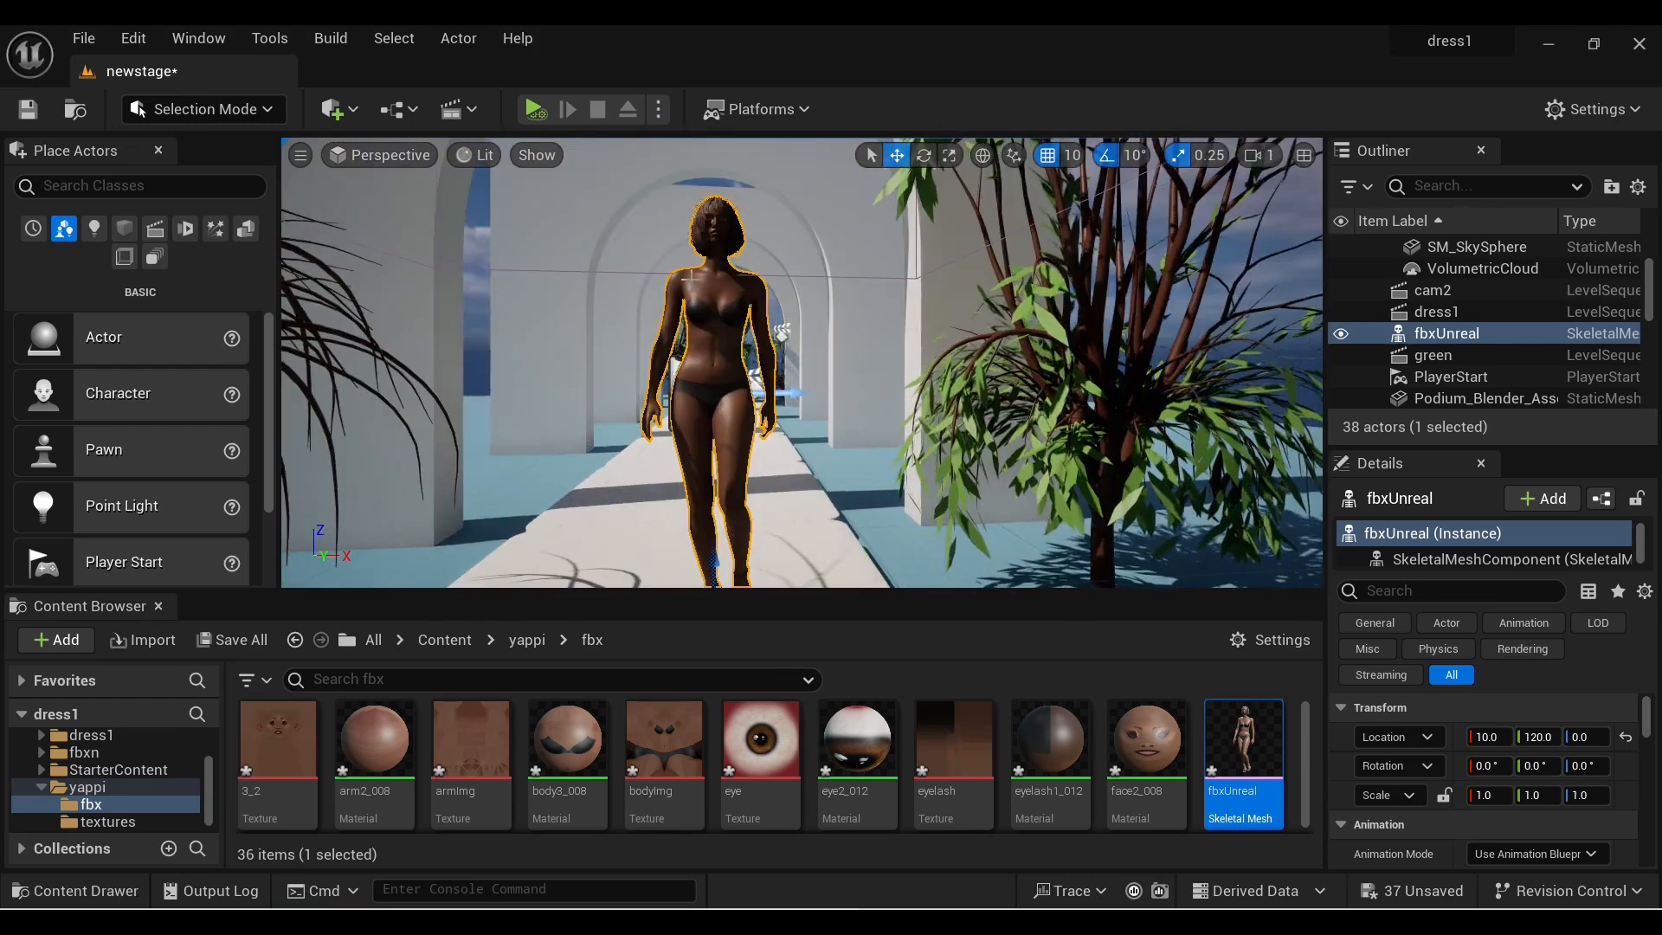
scroll(669, 284, down, 2)
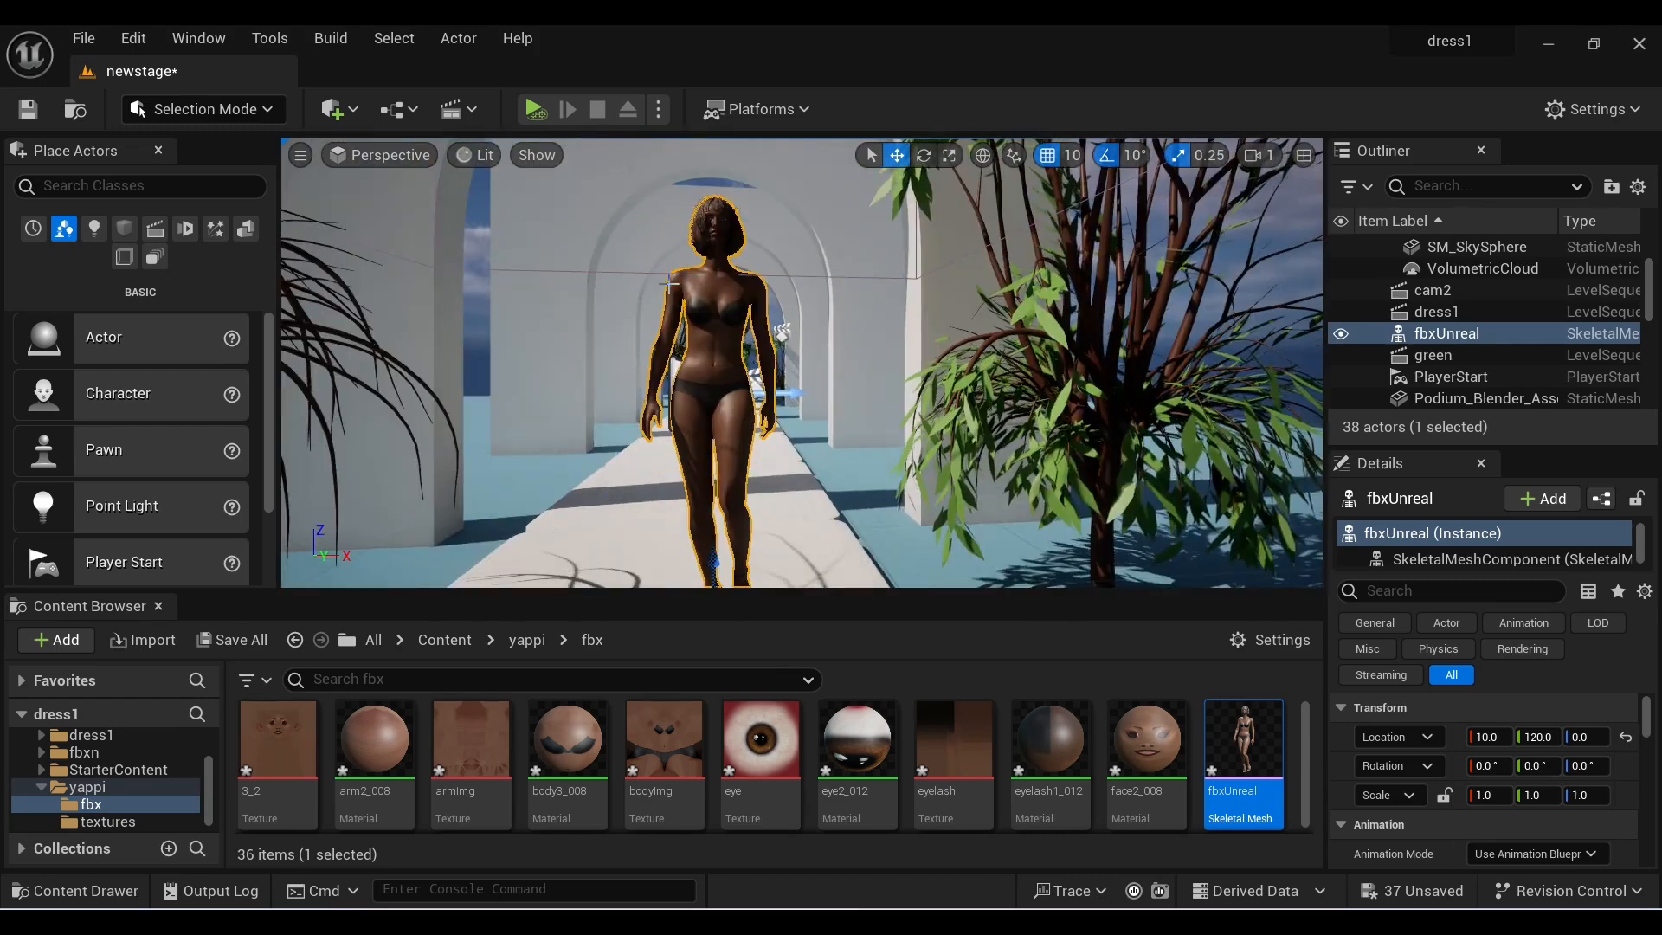
- Create a level sequence named fabric and save it in the Content folder
click(465, 109)
click(488, 169)
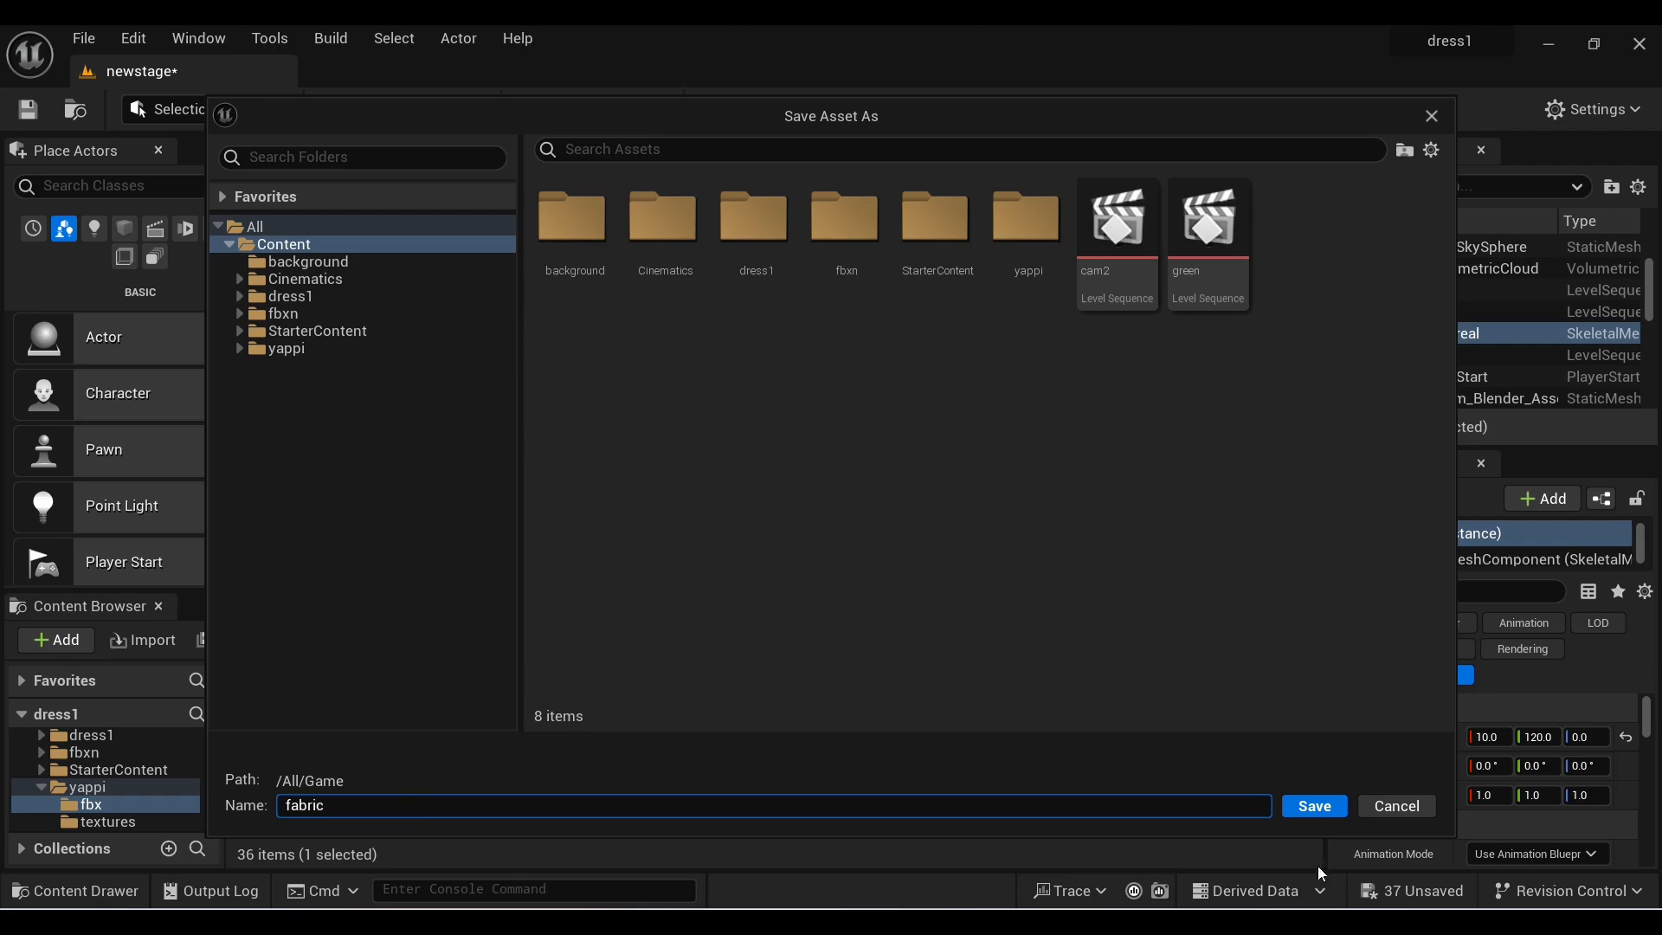
click(1337, 803)
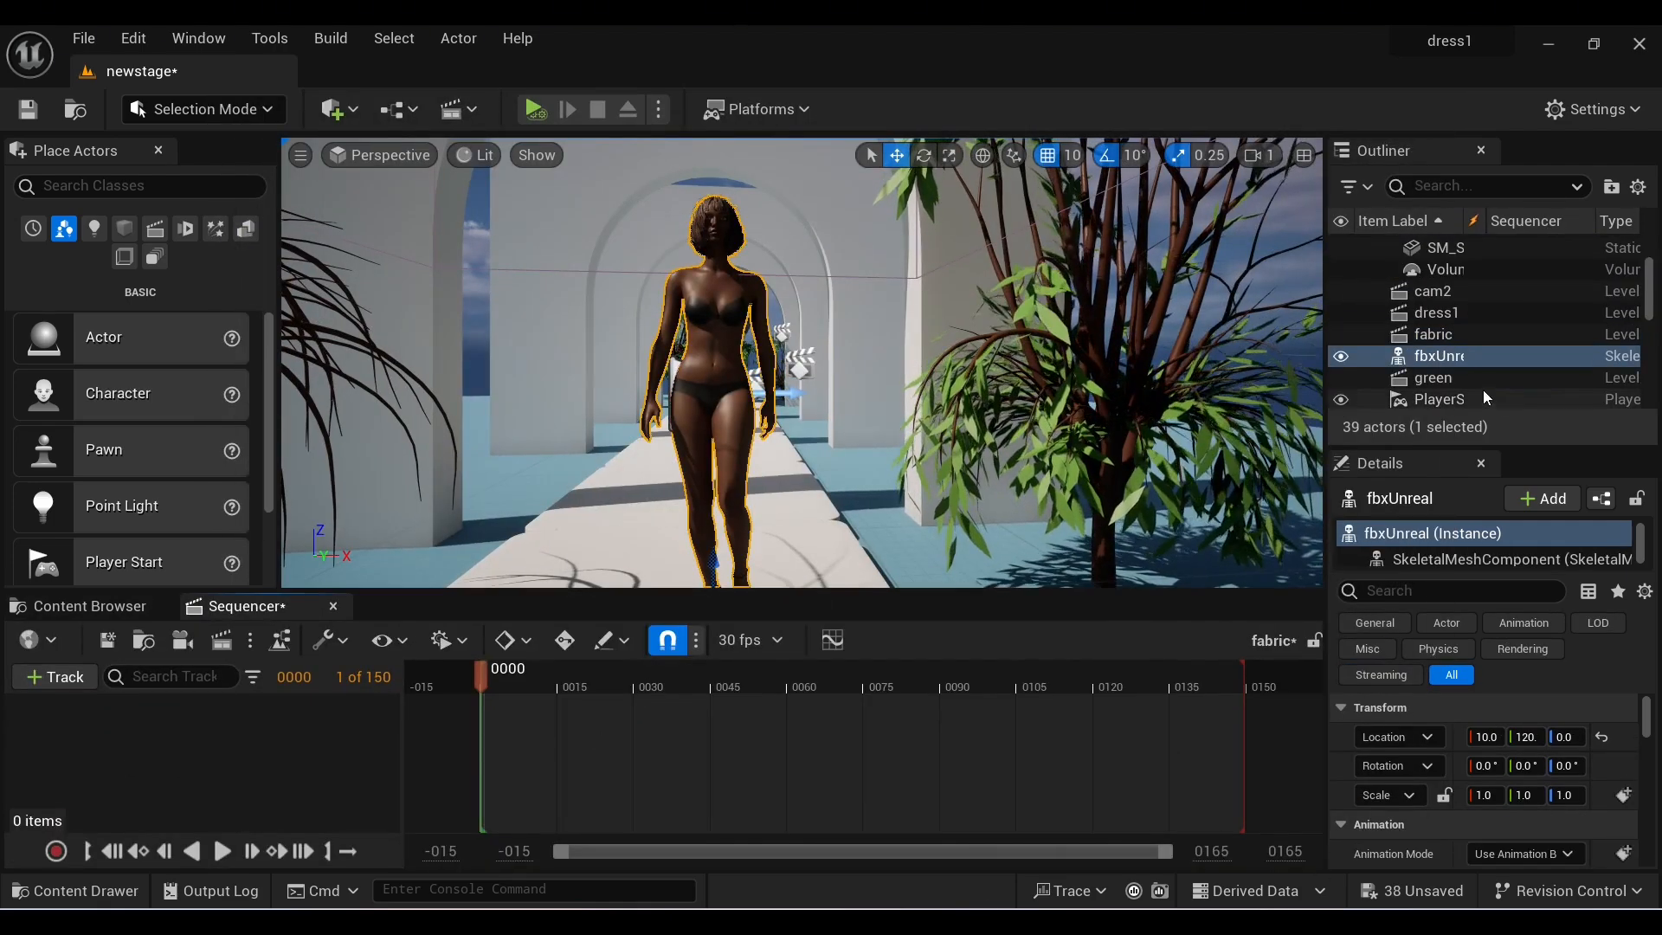
- Reset the avatar's location to 0, 0, 0 and add fbxUnreal to the fabric sequence
click(1601, 737)
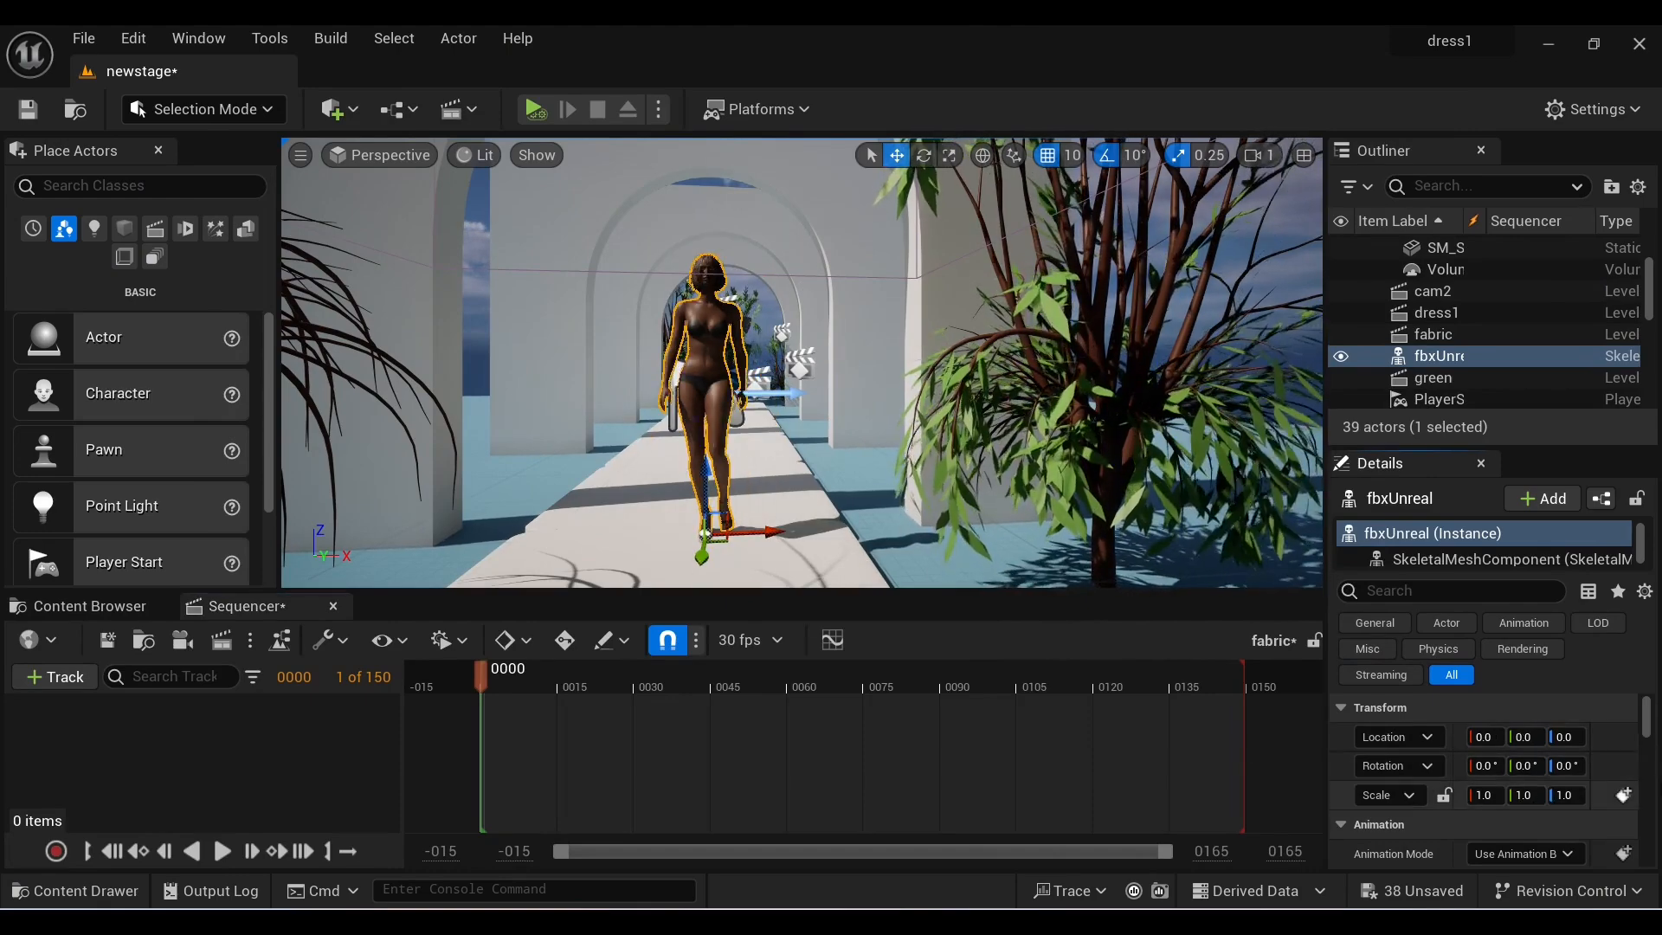
drag(1404, 354, 1285, 479)
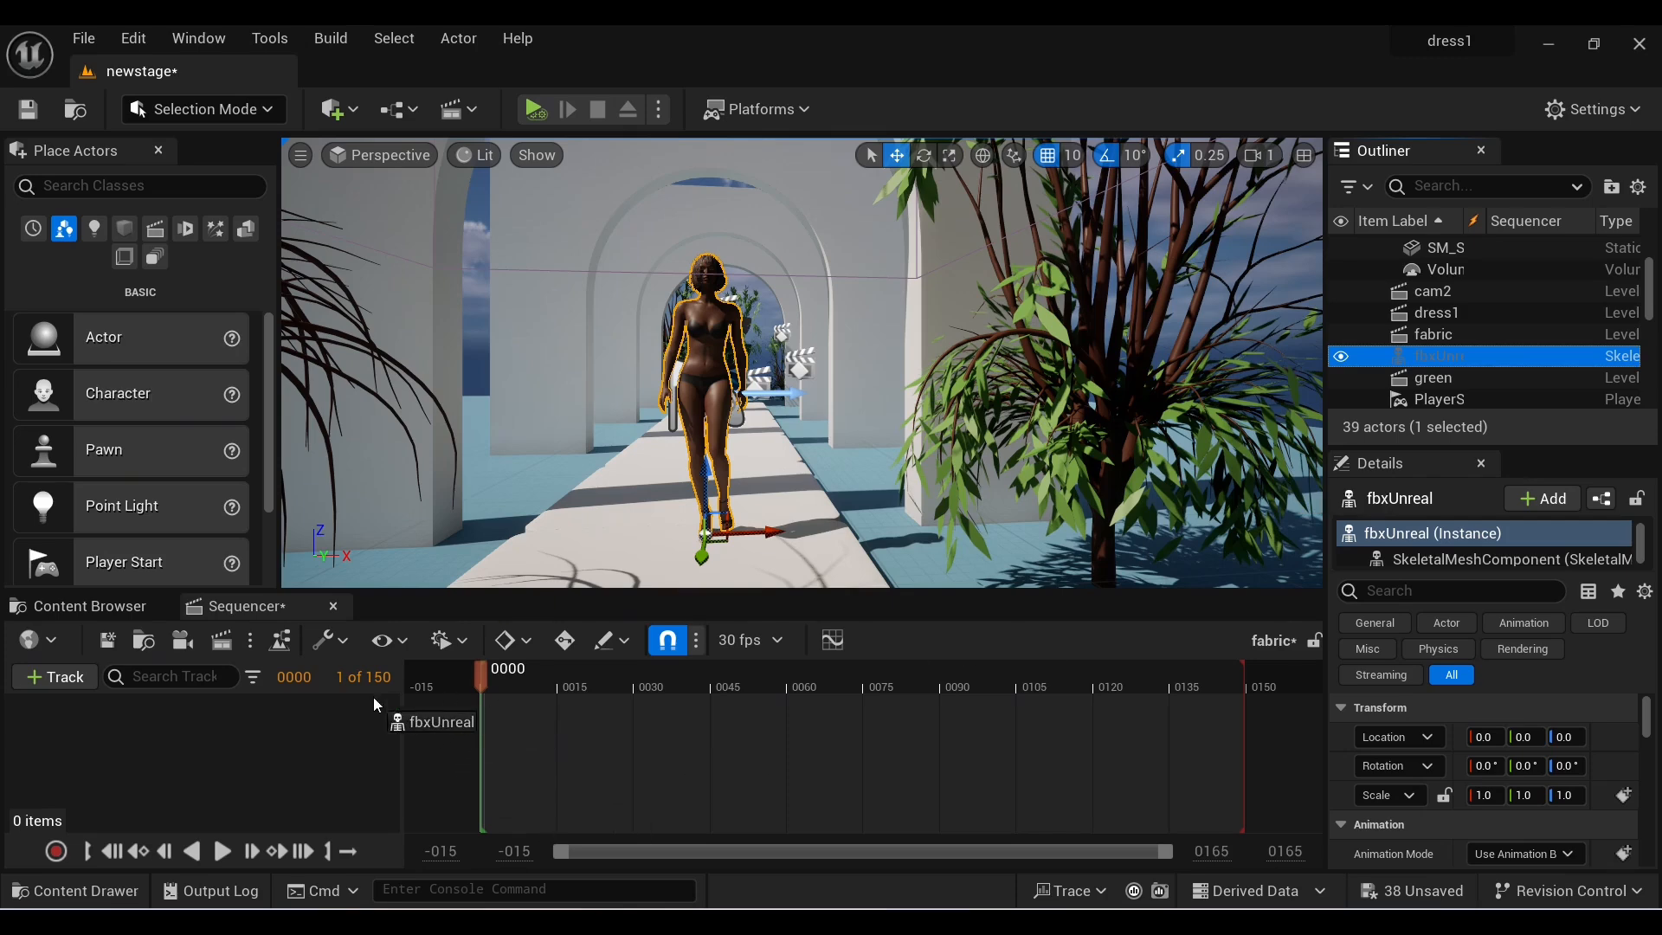
drag(413, 706, 391, 701)
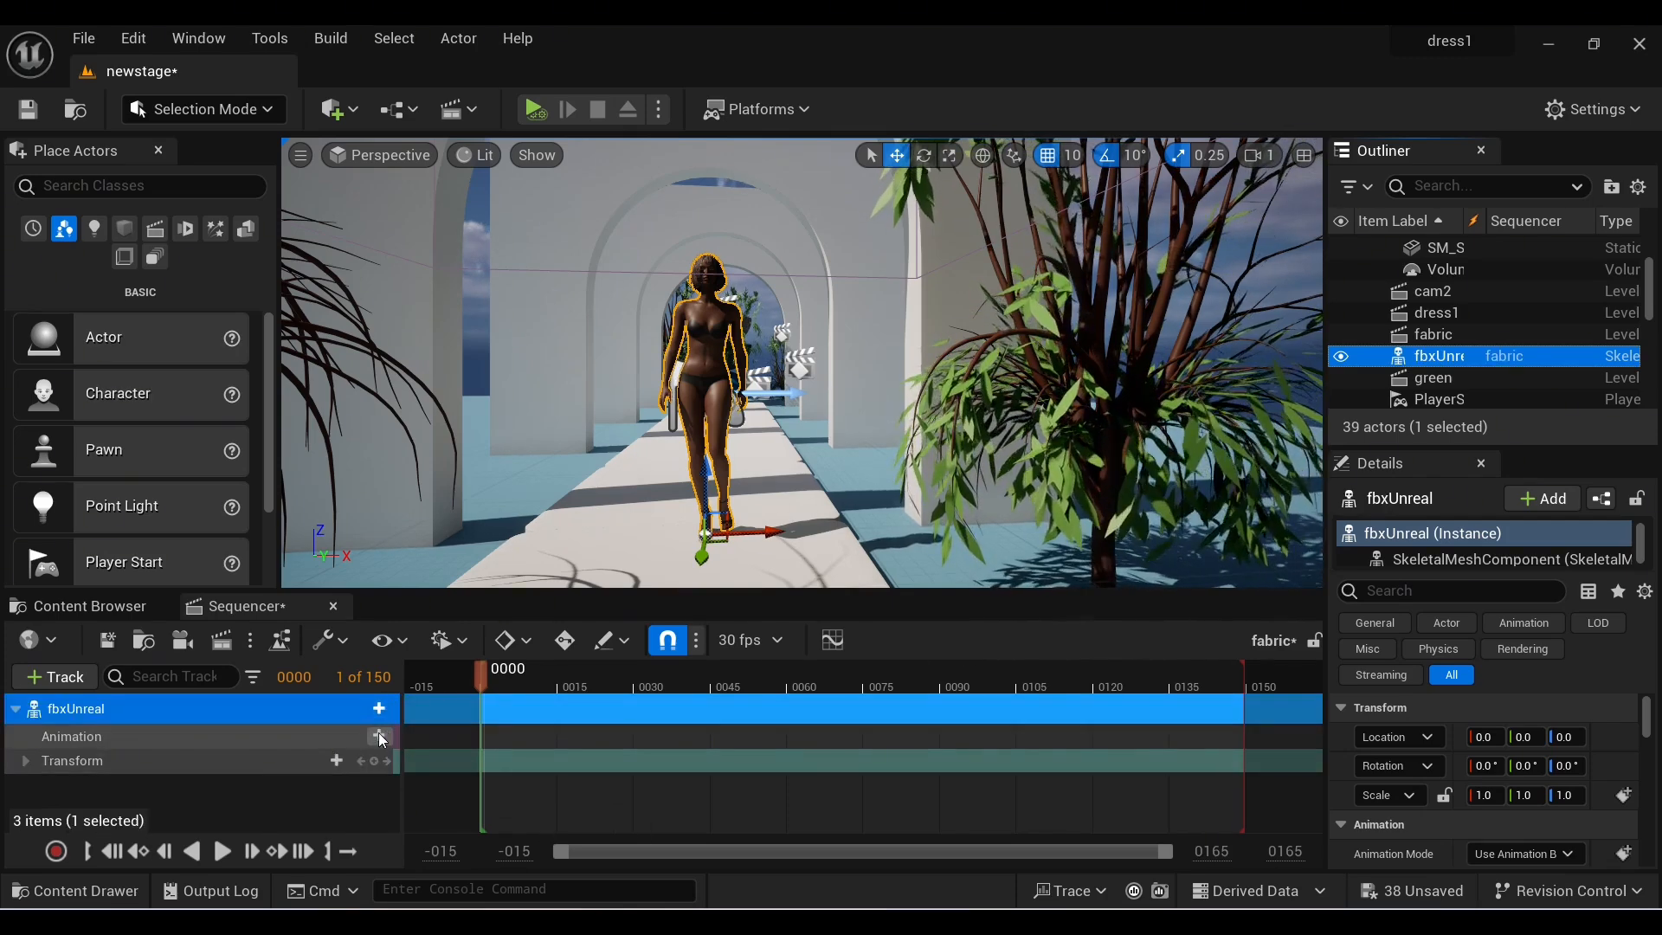
- Try the fbxUnreal_Anim_Armature_Armature_mixamo_com_Layer0 sequence on the avatar's animation track and remove that section
click(378, 735)
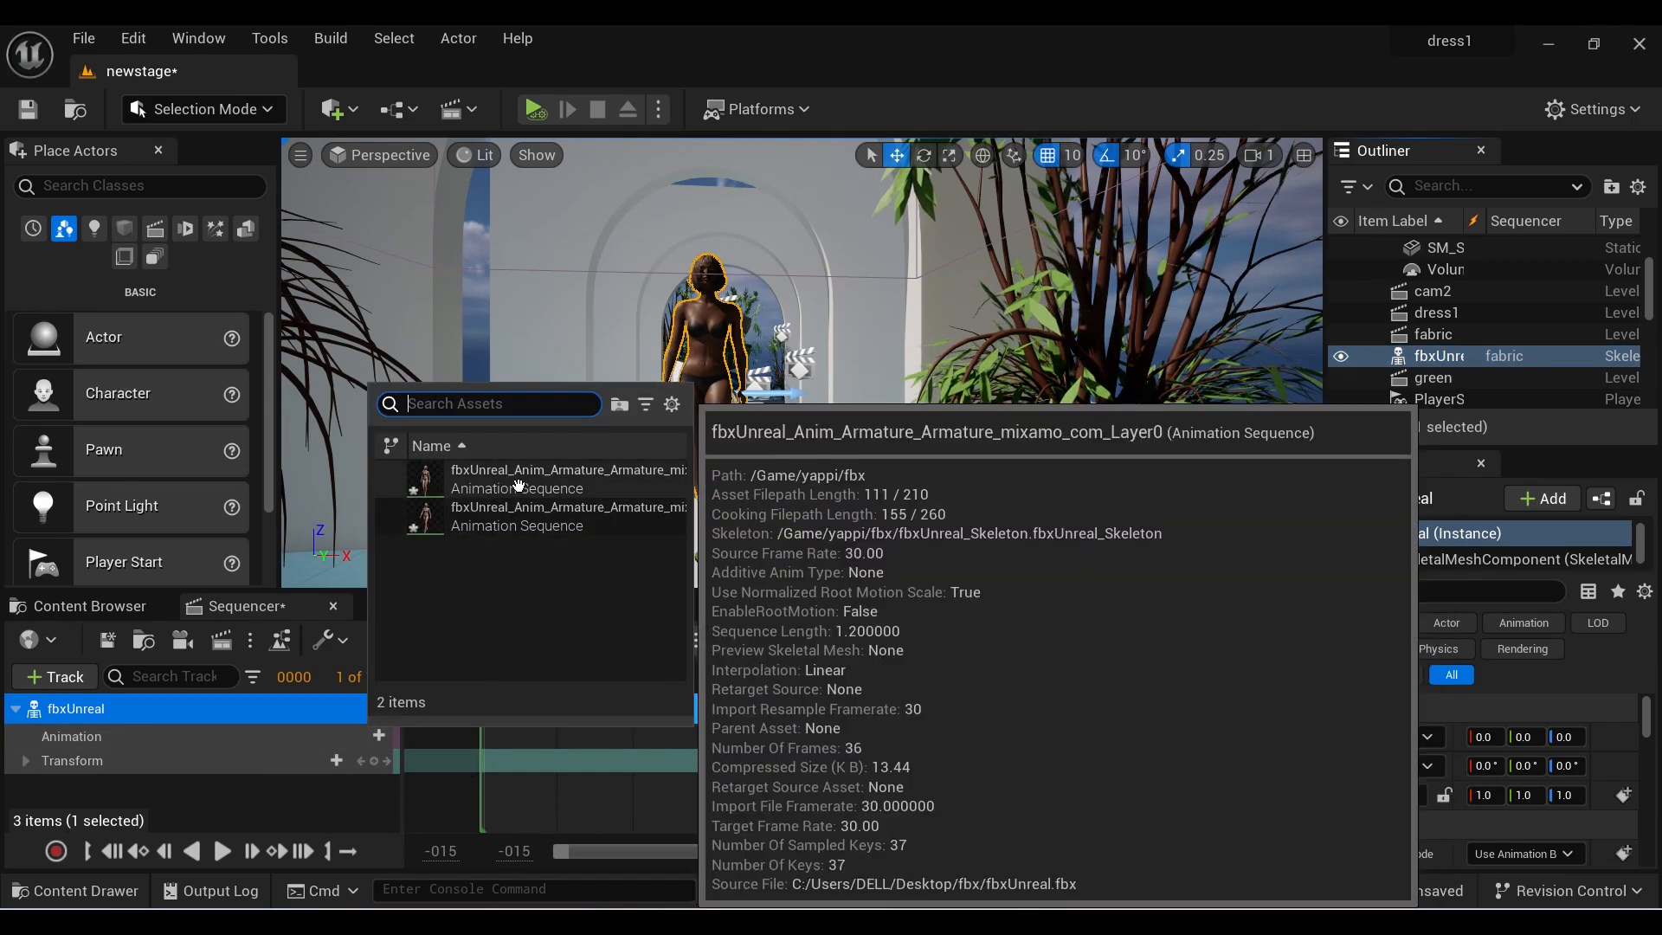
click(518, 488)
mouse_move(476, 670)
mouse_down()
mouse_move(662, 676)
mouse_move(455, 698)
mouse_move(623, 698)
mouse_move(486, 696)
mouse_up()
click(539, 740)
key(Delete)
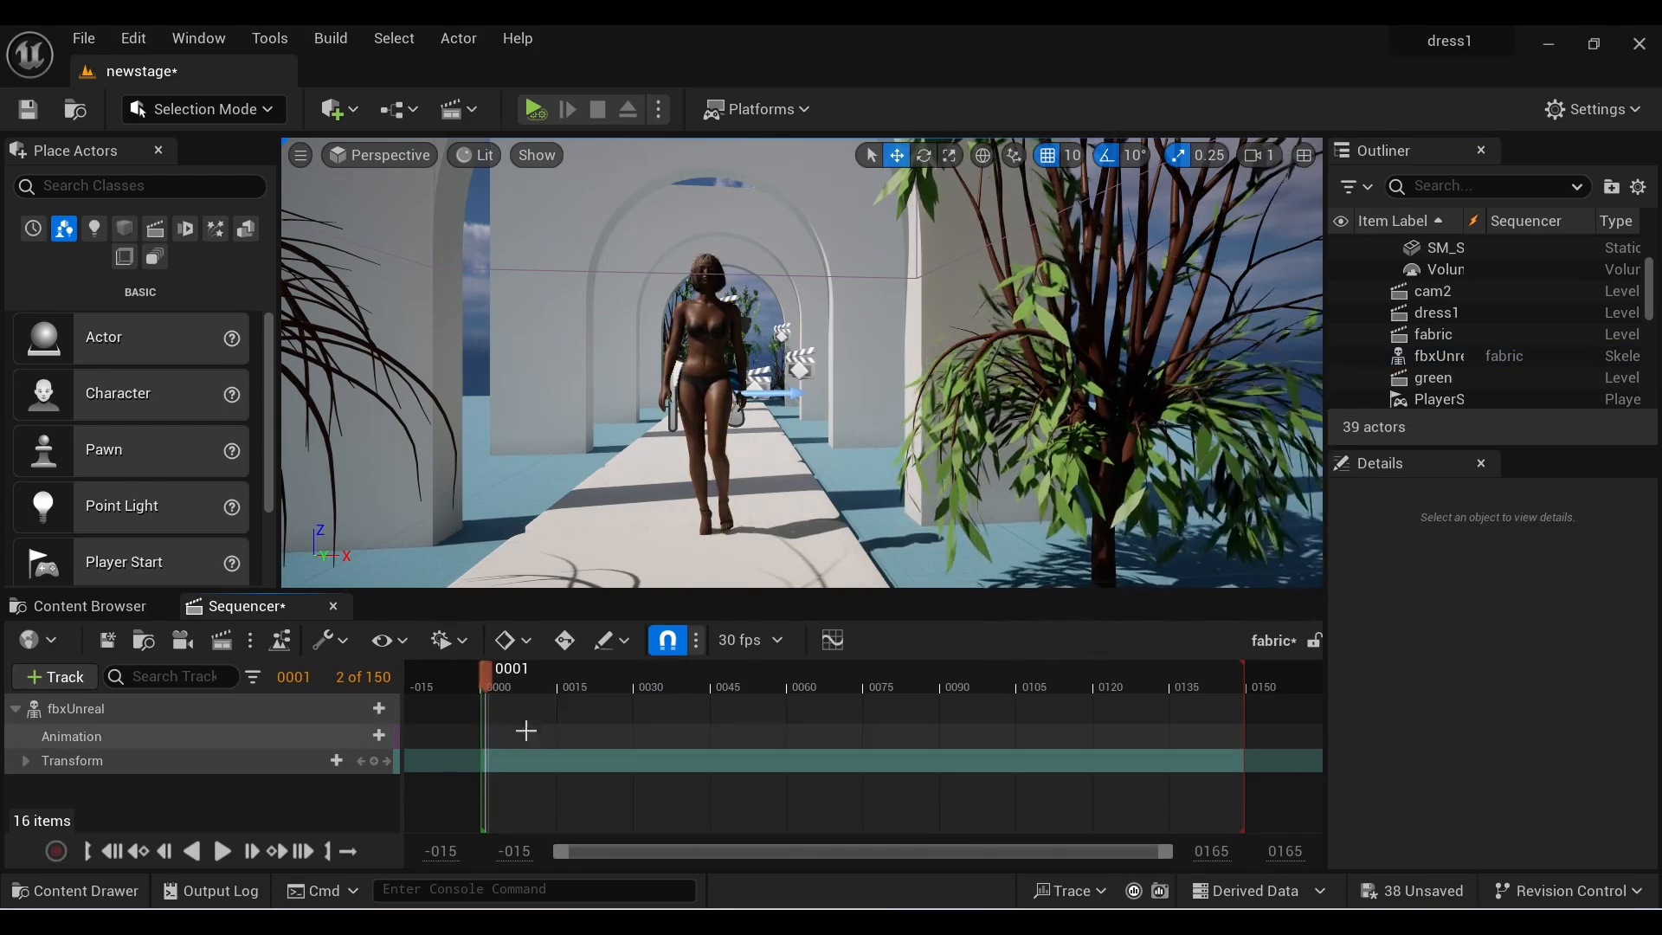
- Add the Layer0_001 animation to the avatar's track, scrub through it, and return the playhead to frame 1
click(379, 735)
click(519, 516)
drag(487, 682, 691, 689)
click(485, 682)
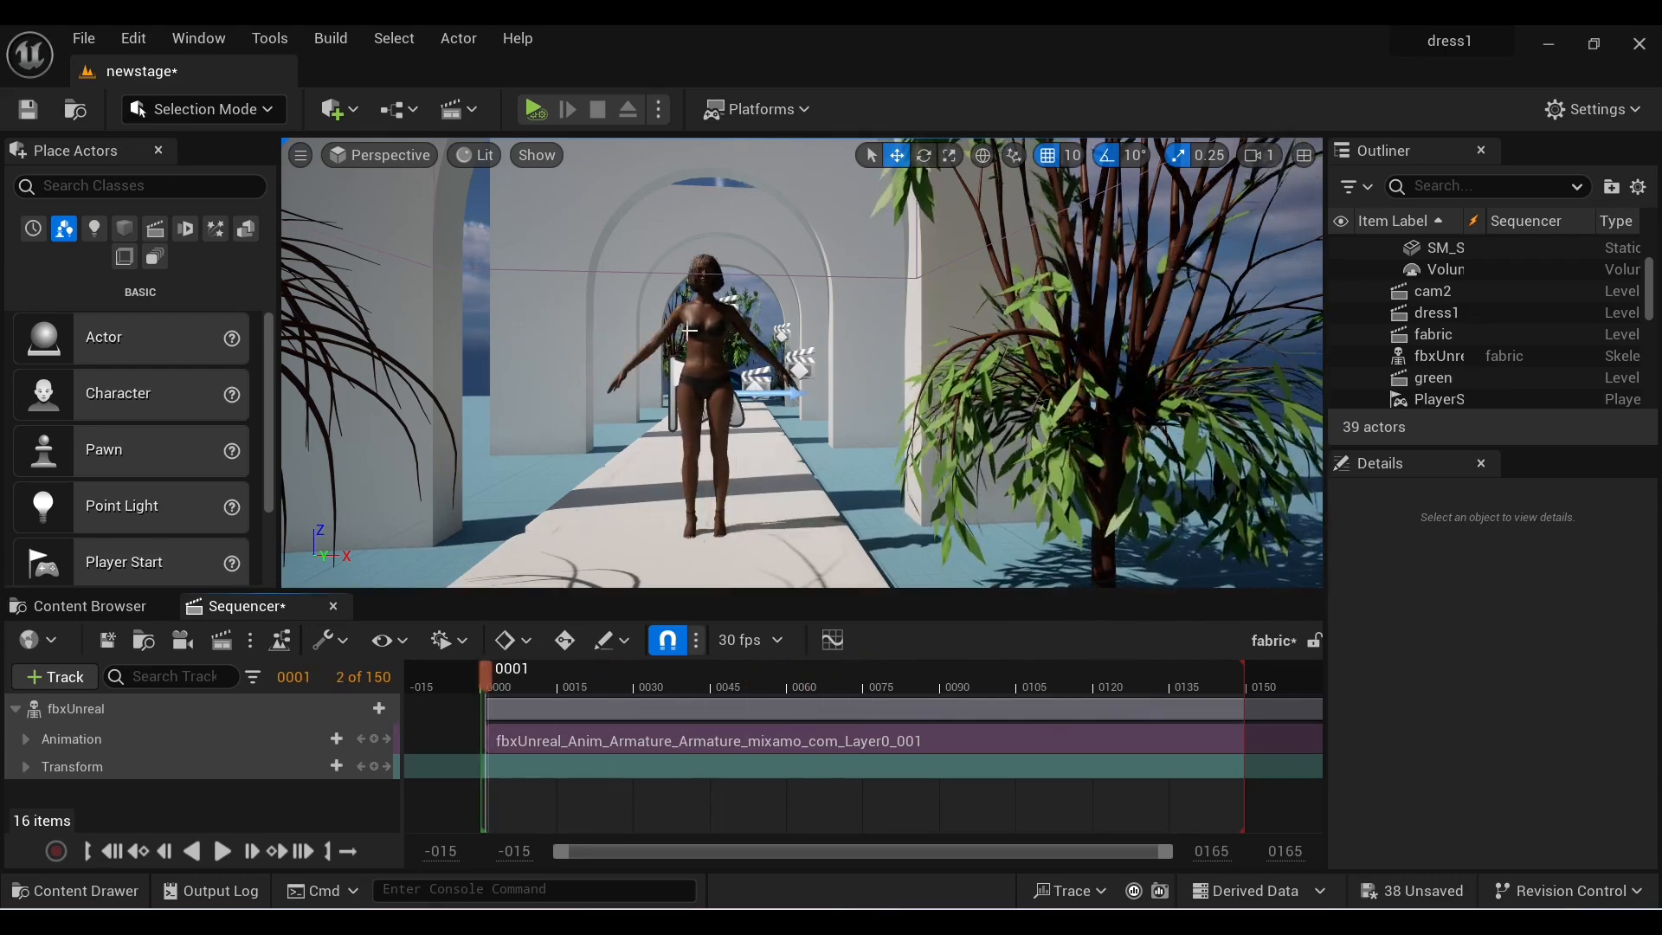
- Examine the avatar up close while scrubbing through the full walk animation
scroll(759, 348, up, 3)
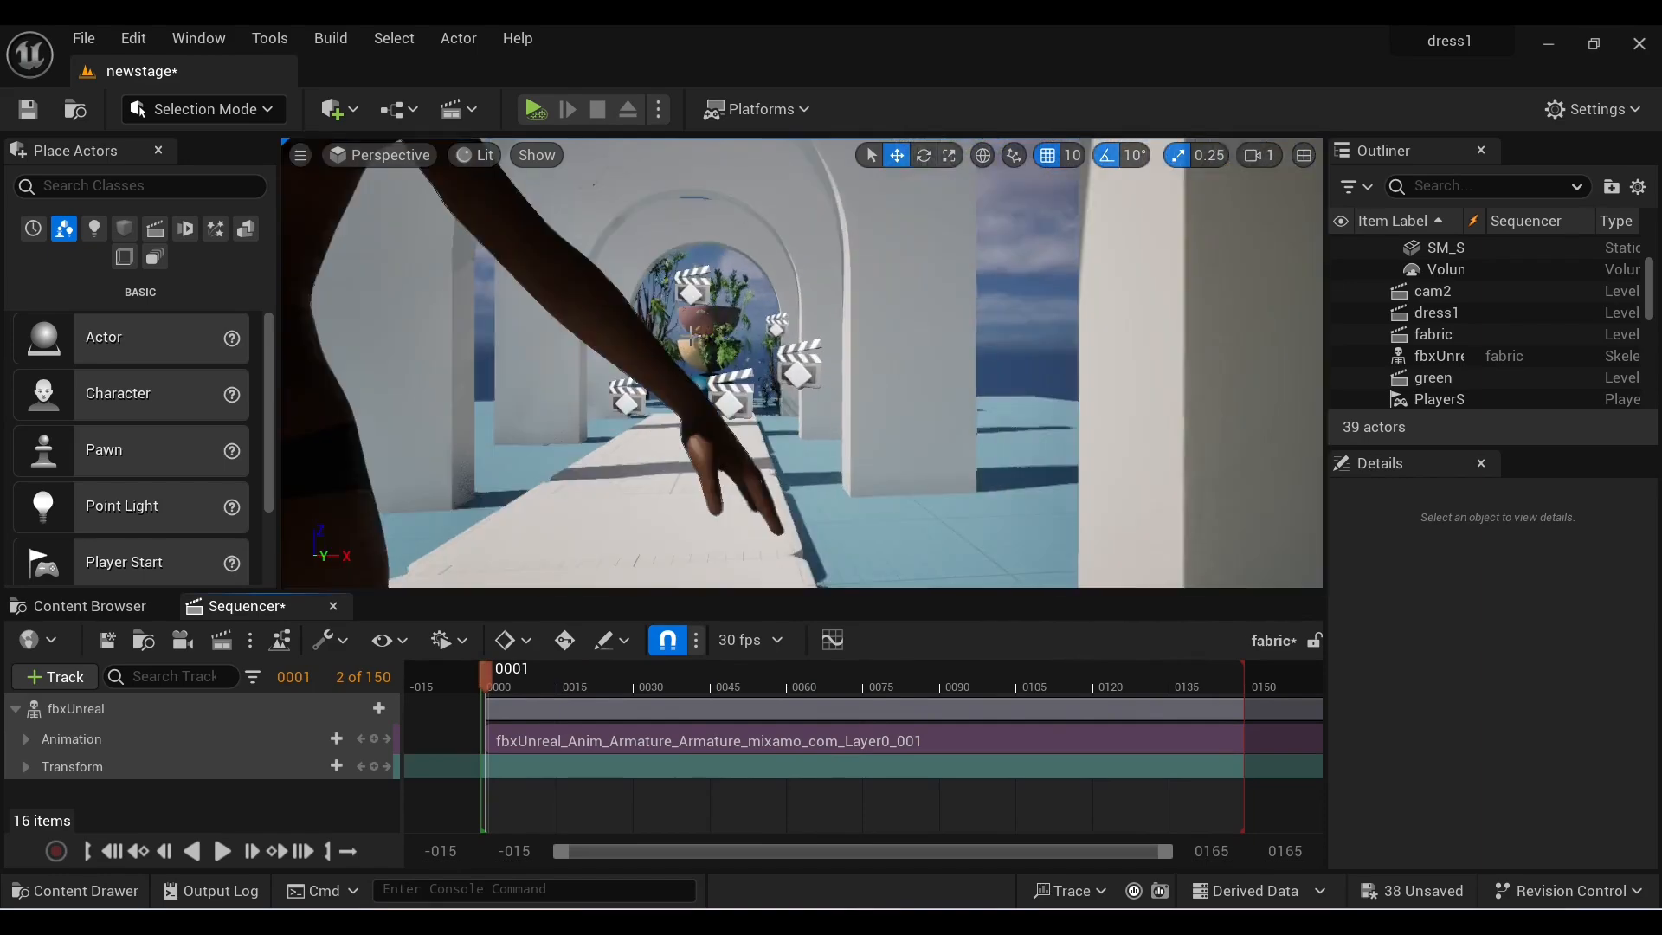
scroll(759, 348, down, 1)
middle_drag(616, 247, 573, 212)
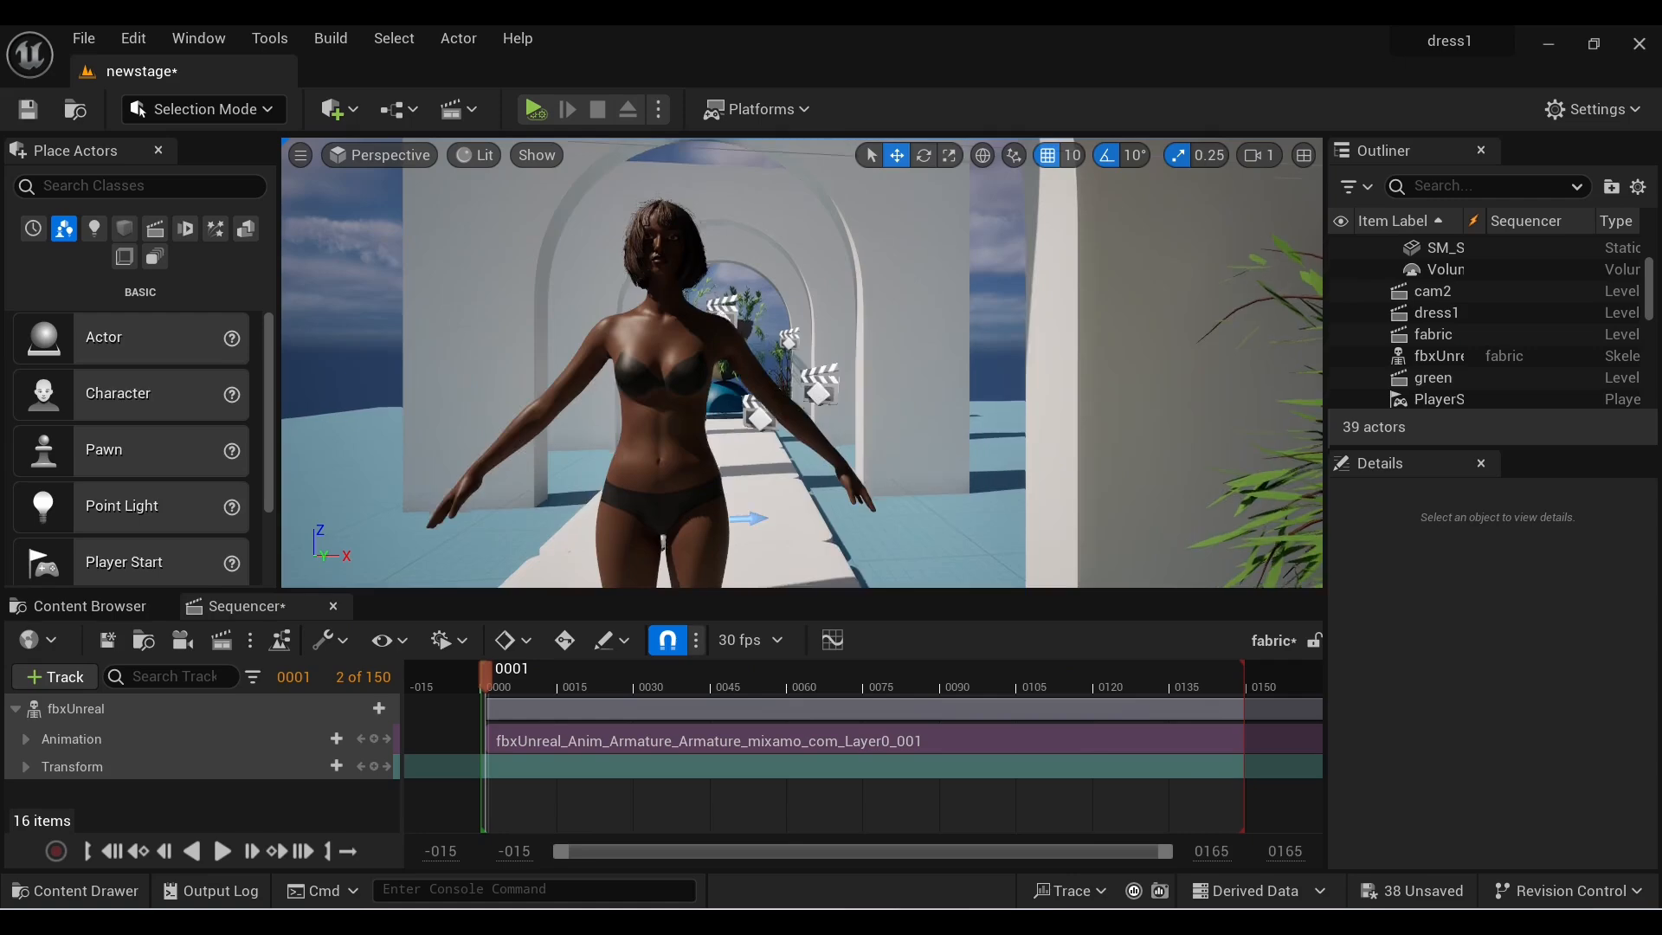
scroll(649, 229, up, 3)
scroll(648, 229, down, 3)
drag(500, 688, 1220, 688)
- Bring fabric.abc from the desktop blender folder into the project's yappi content folder
click(87, 606)
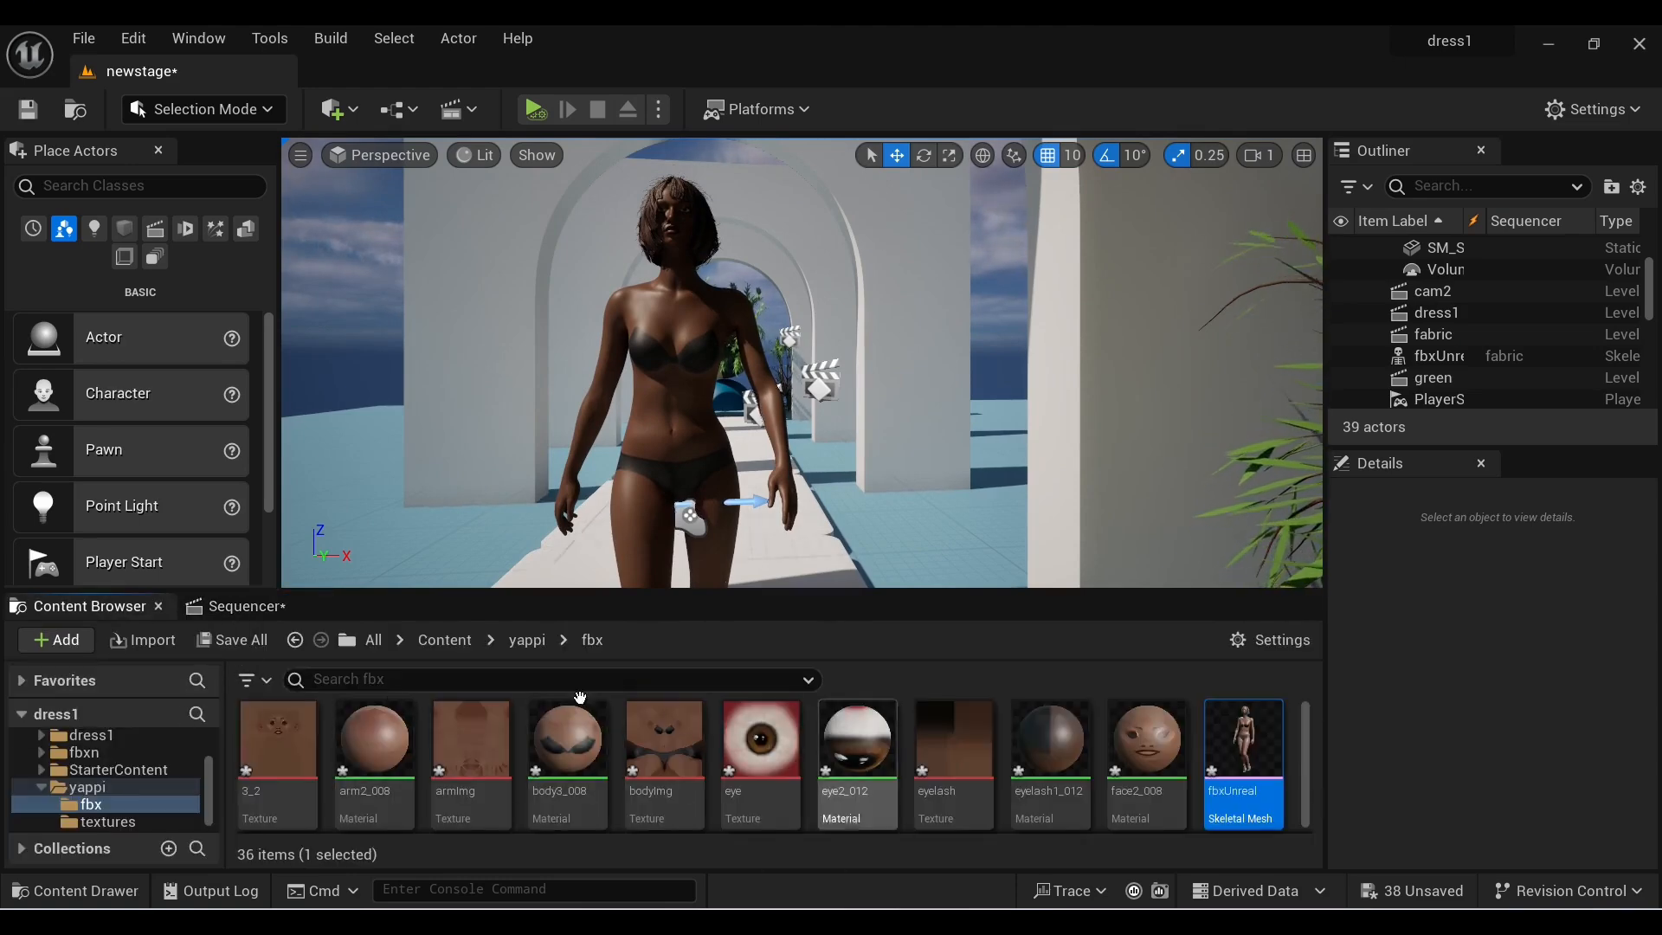
click(91, 788)
mouse_move(783, 922)
click(699, 807)
click(796, 211)
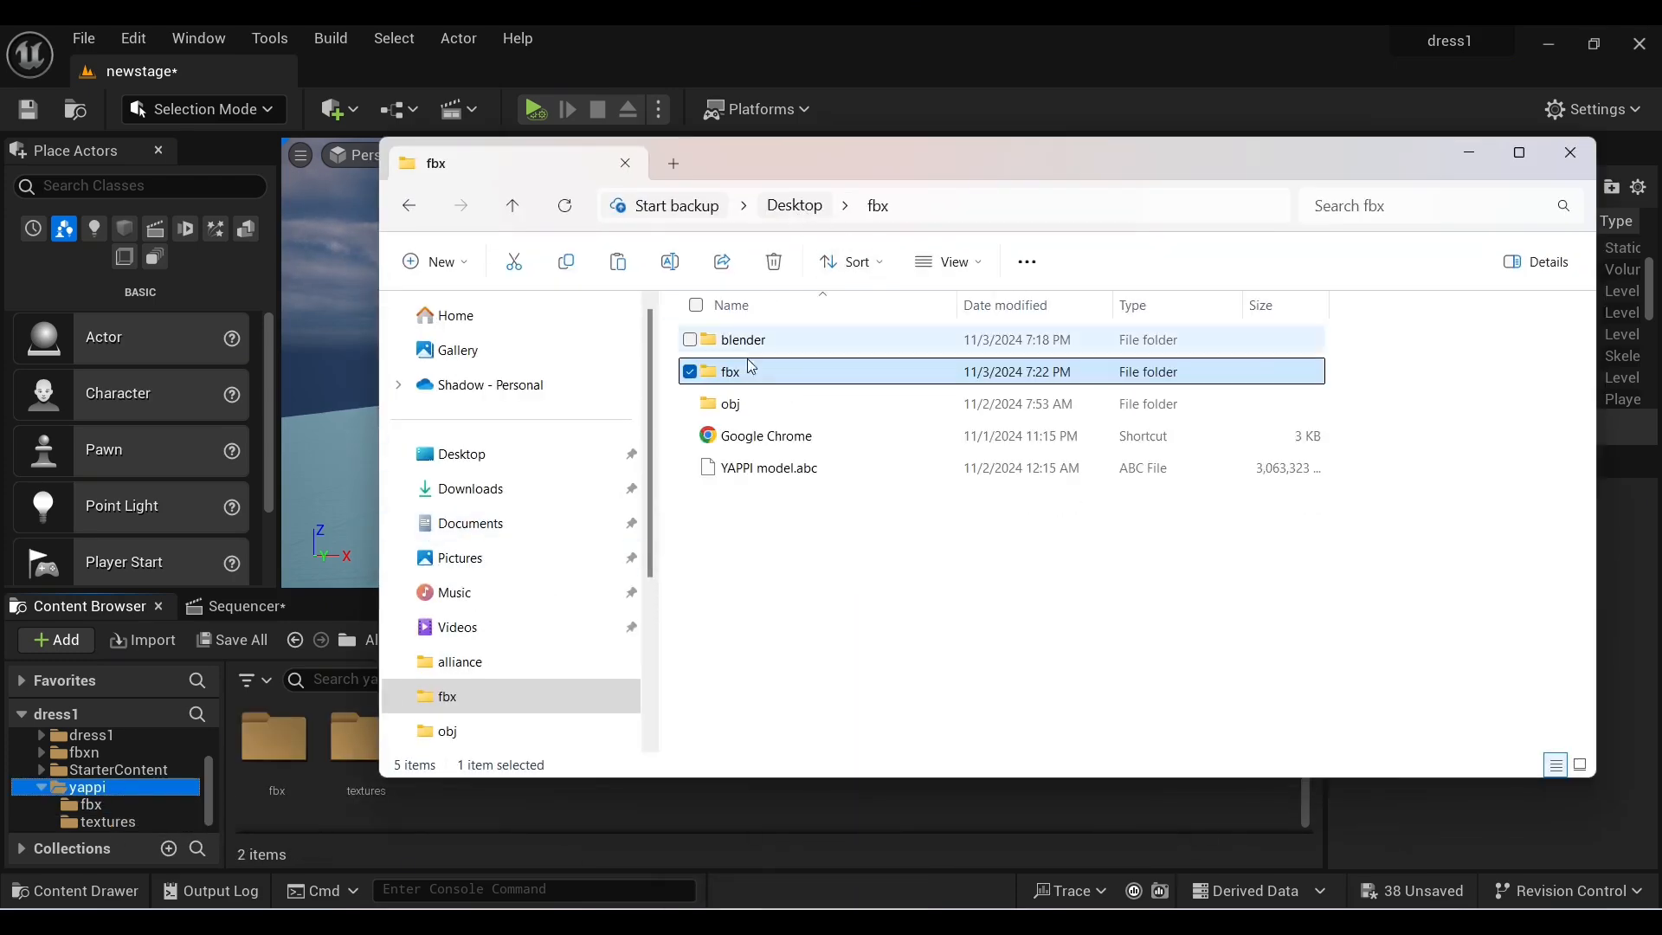
double_click(777, 339)
click(775, 374)
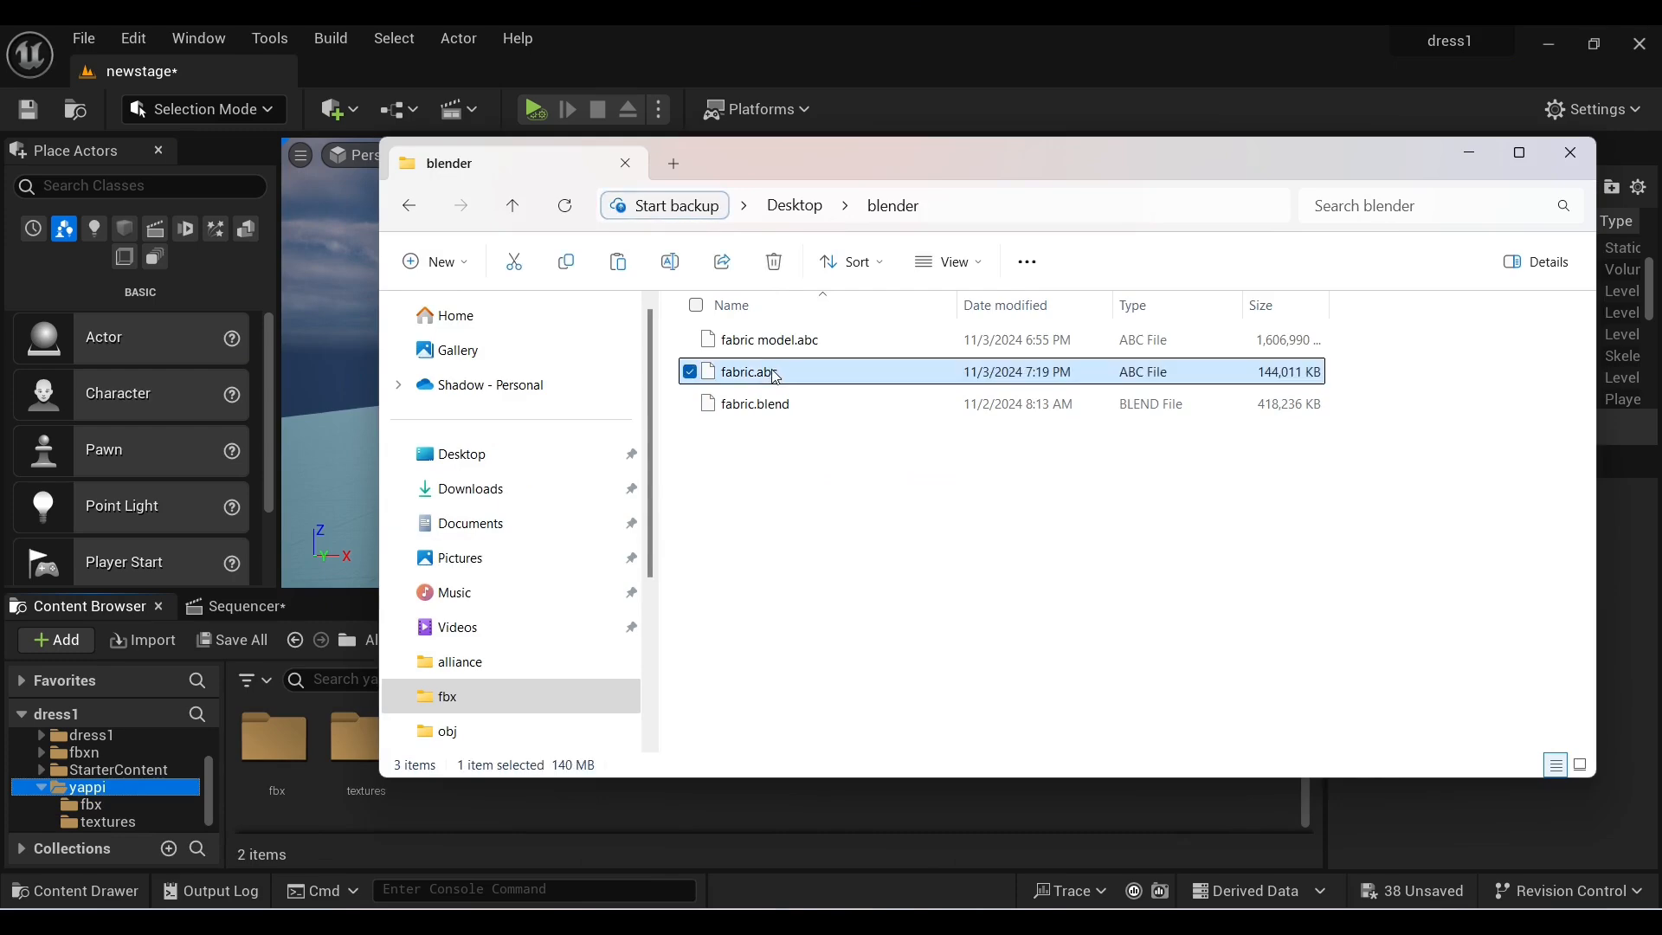
drag(513, 807, 514, 806)
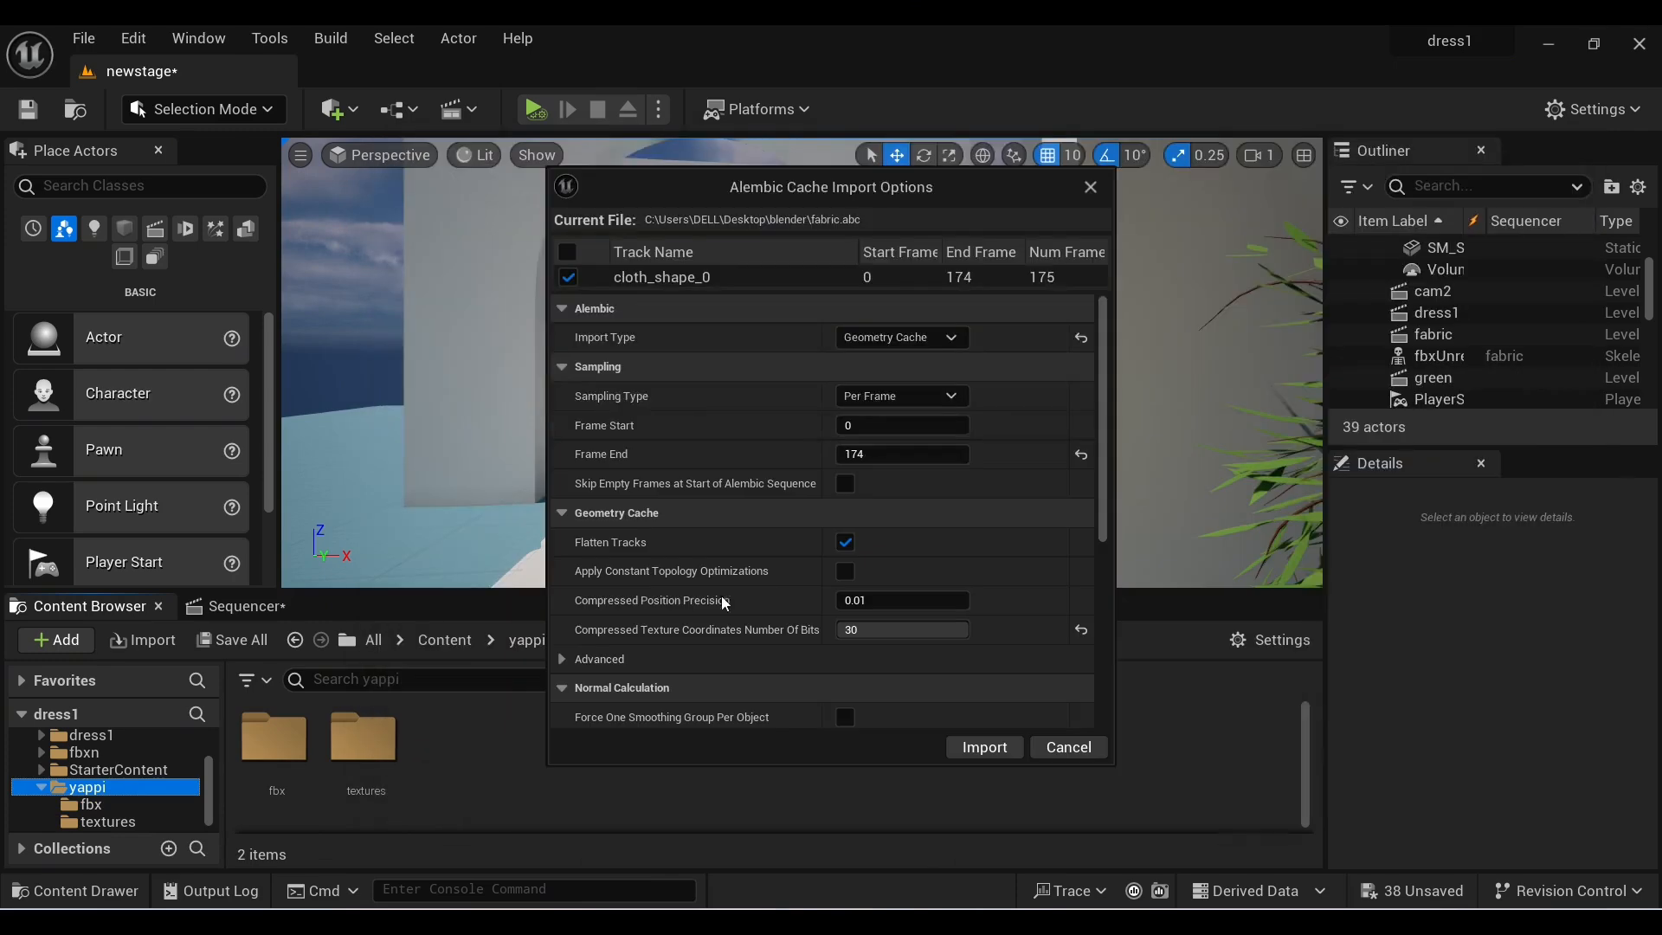
- Import fabric.abc as a Geometry Cache for frames 0 to 174 with the Autodesk 3ds Max conversion preset
click(900, 337)
click(879, 356)
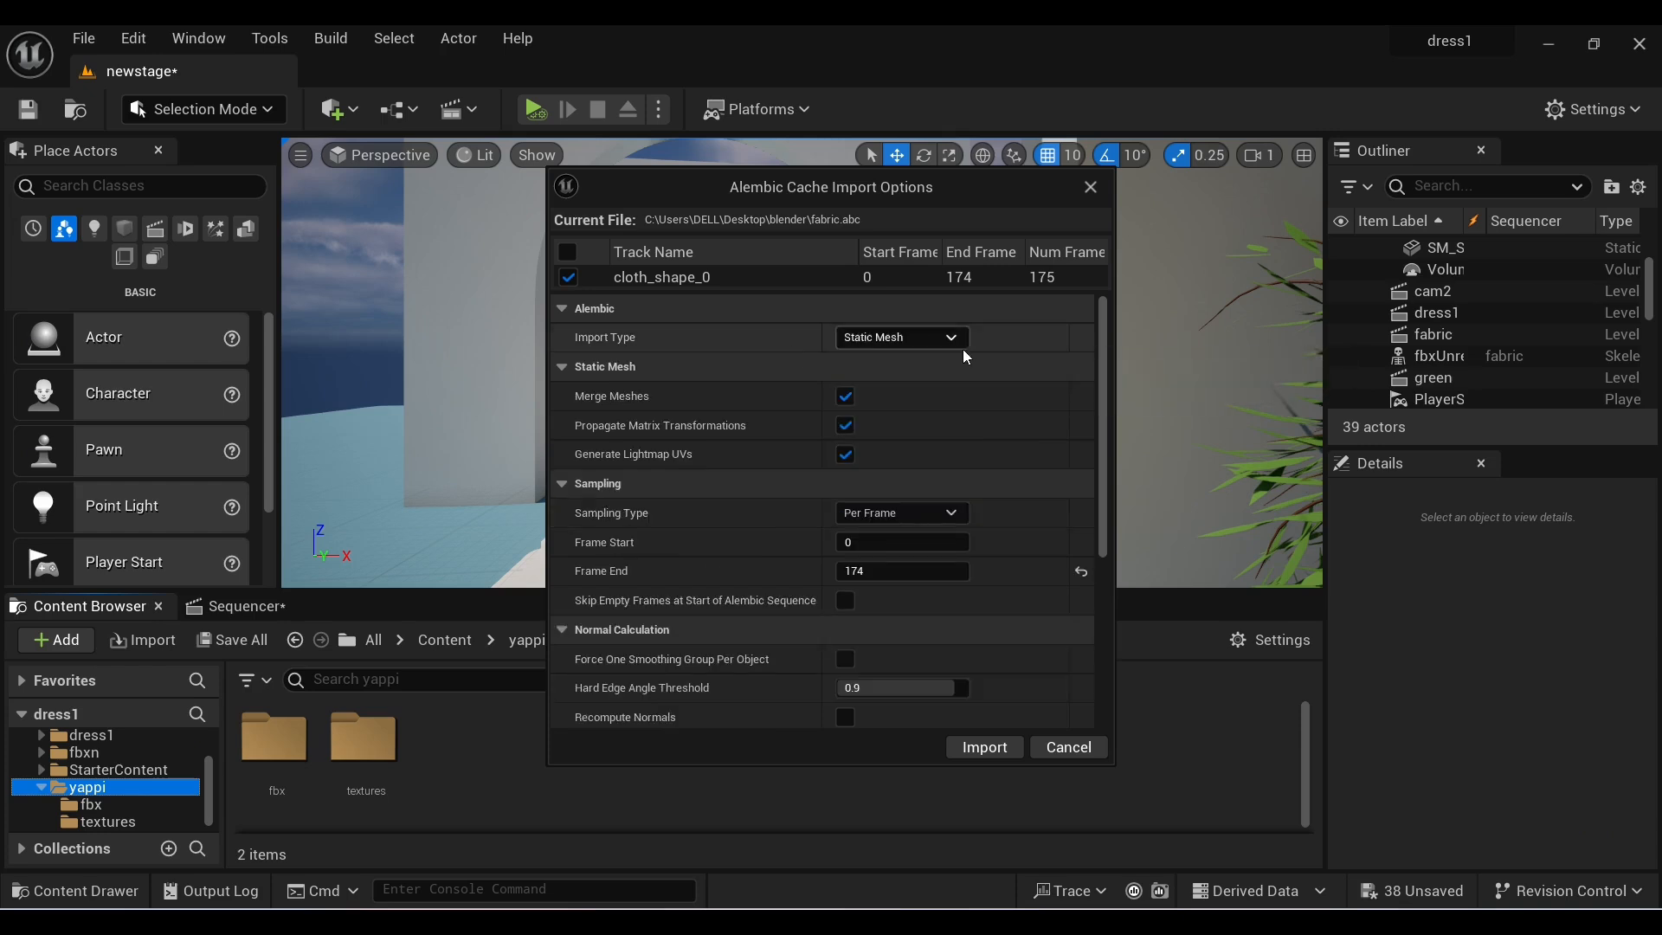
click(901, 337)
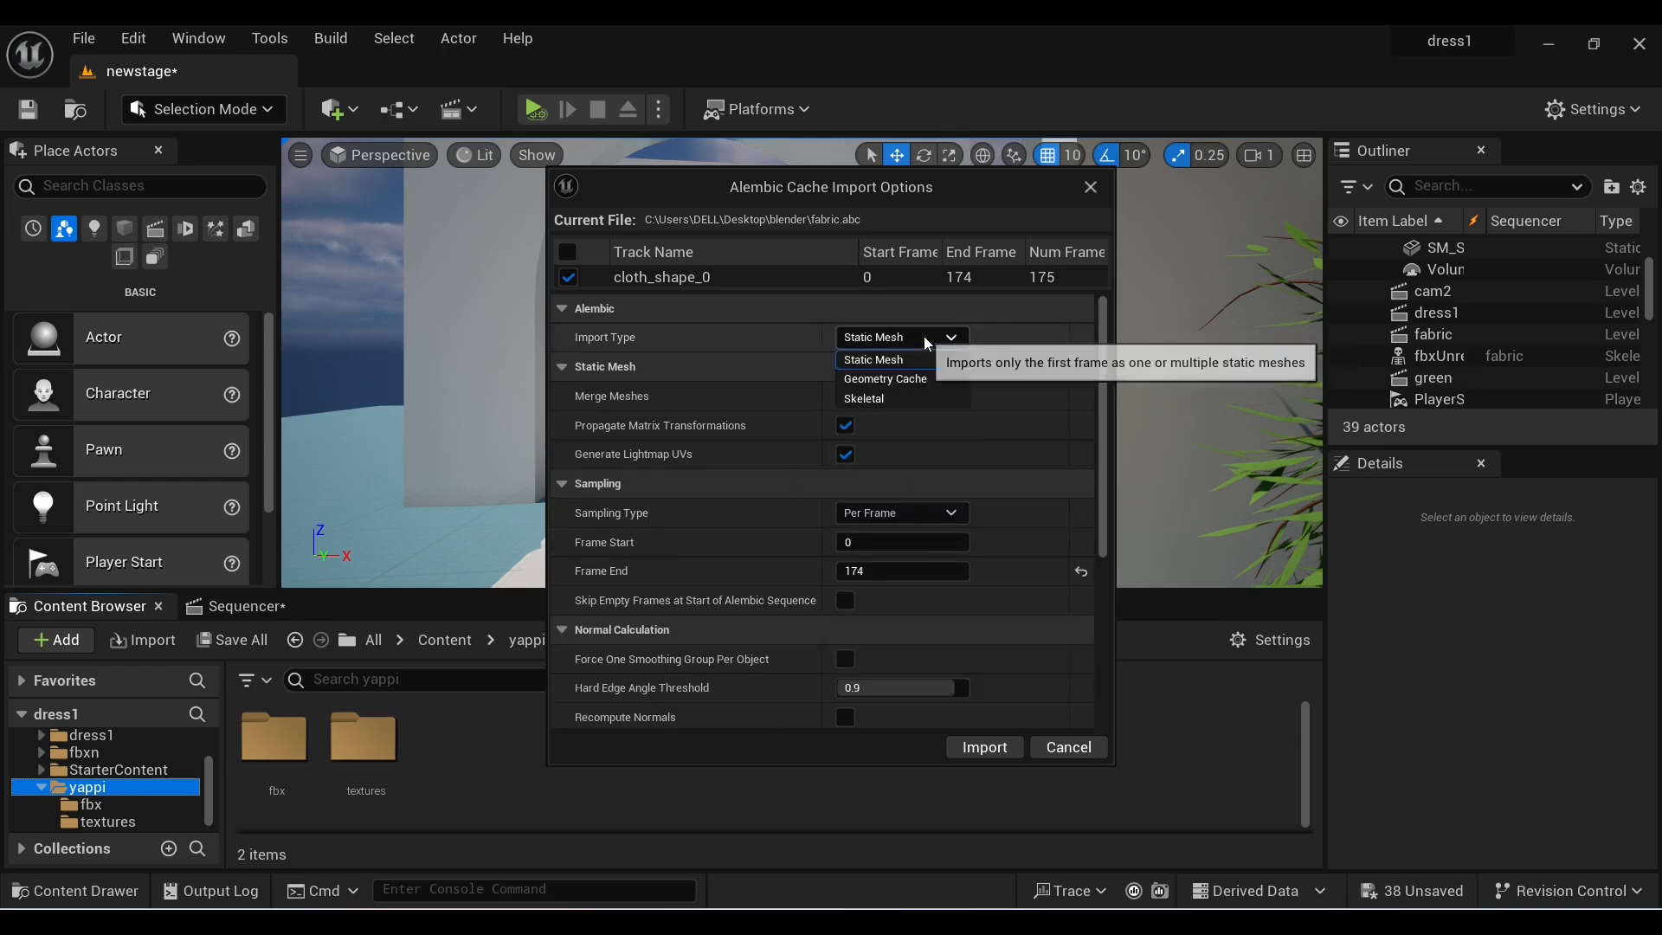
click(919, 383)
scroll(860, 621, down, 1)
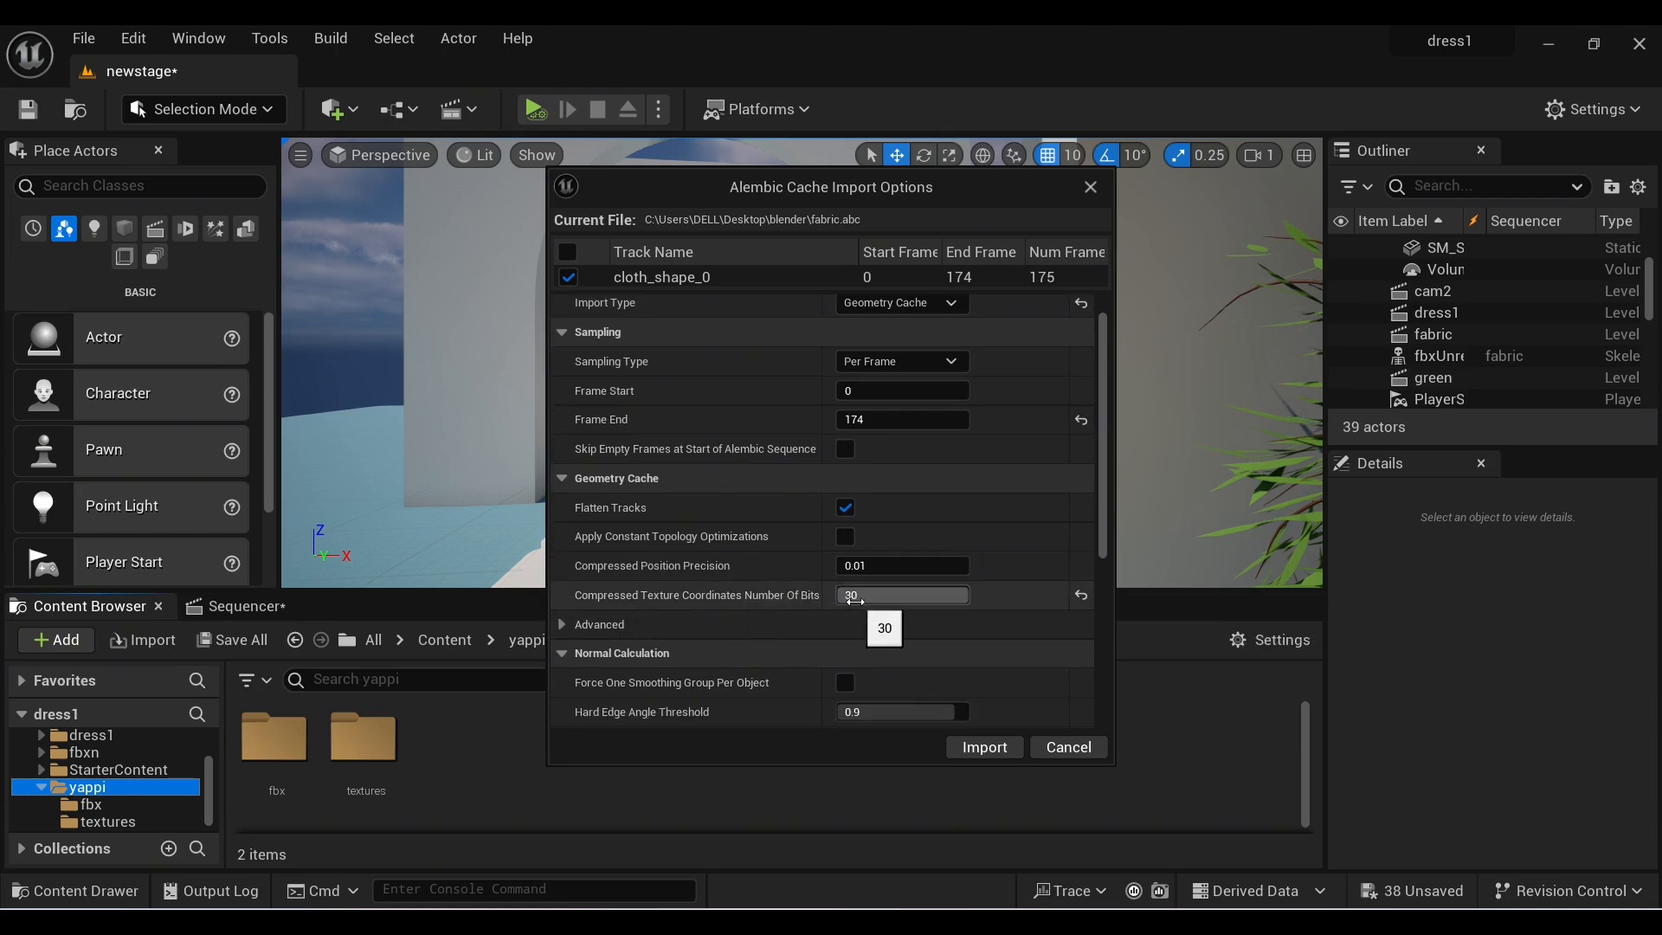
scroll(900, 634, down, 3)
scroll(900, 633, down, 7)
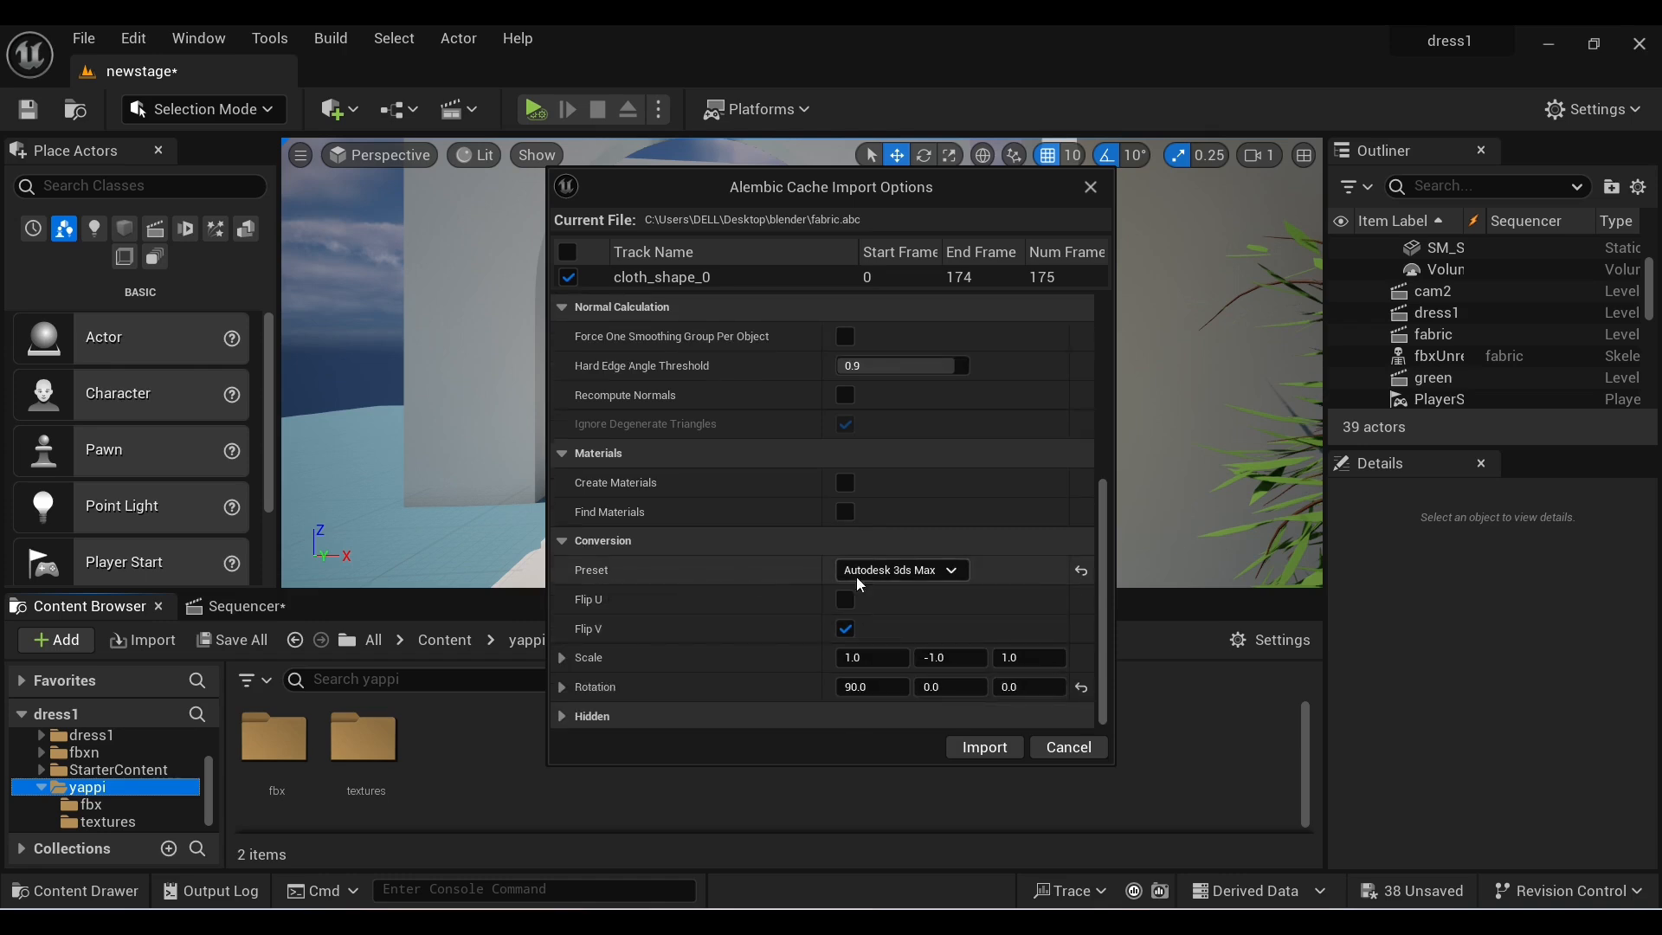
click(920, 576)
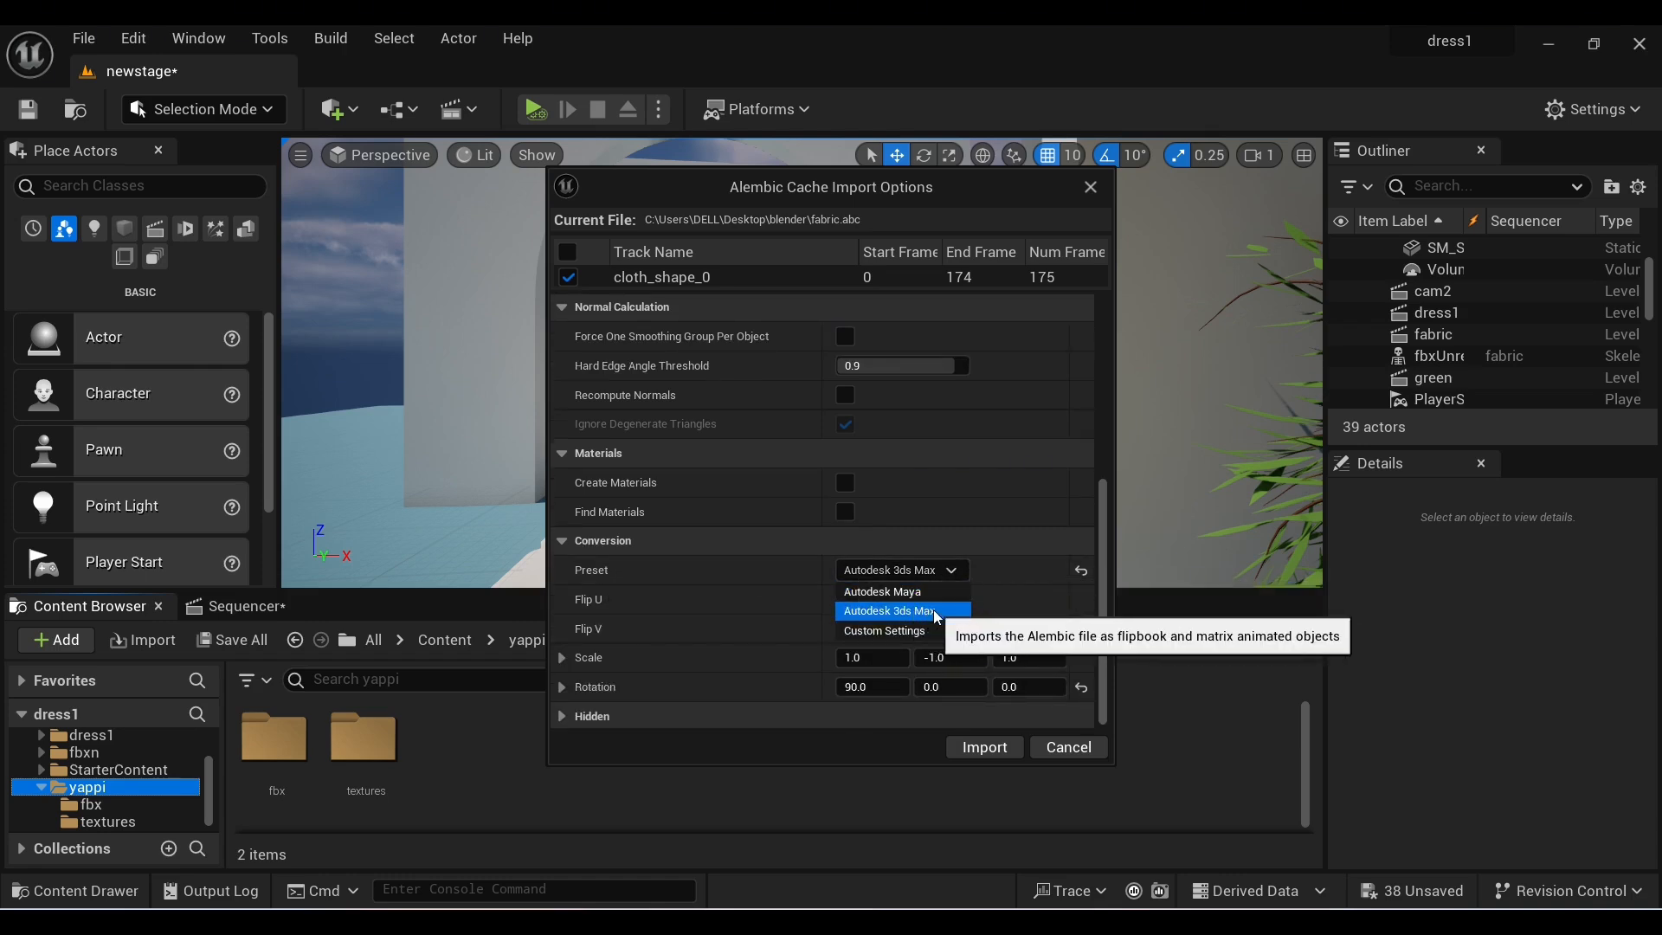
click(933, 611)
click(985, 748)
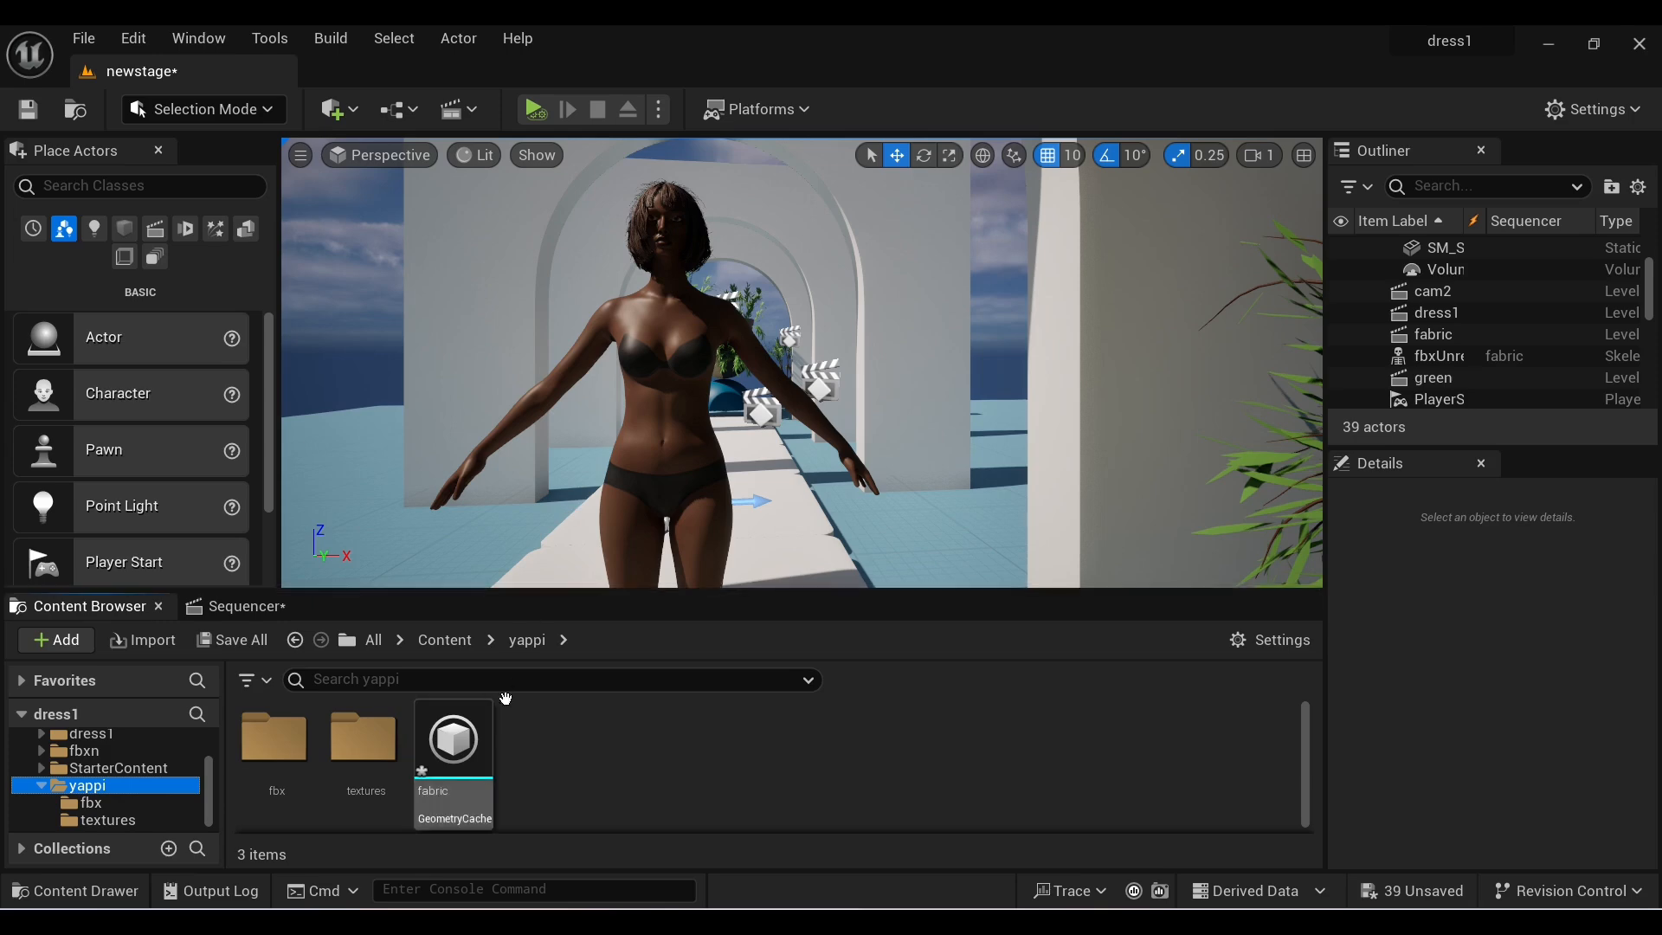
- Place the fabric geometry cache in the level at location 0, 0, 0 and add that actor to the fabric sequence
drag(439, 756, 701, 519)
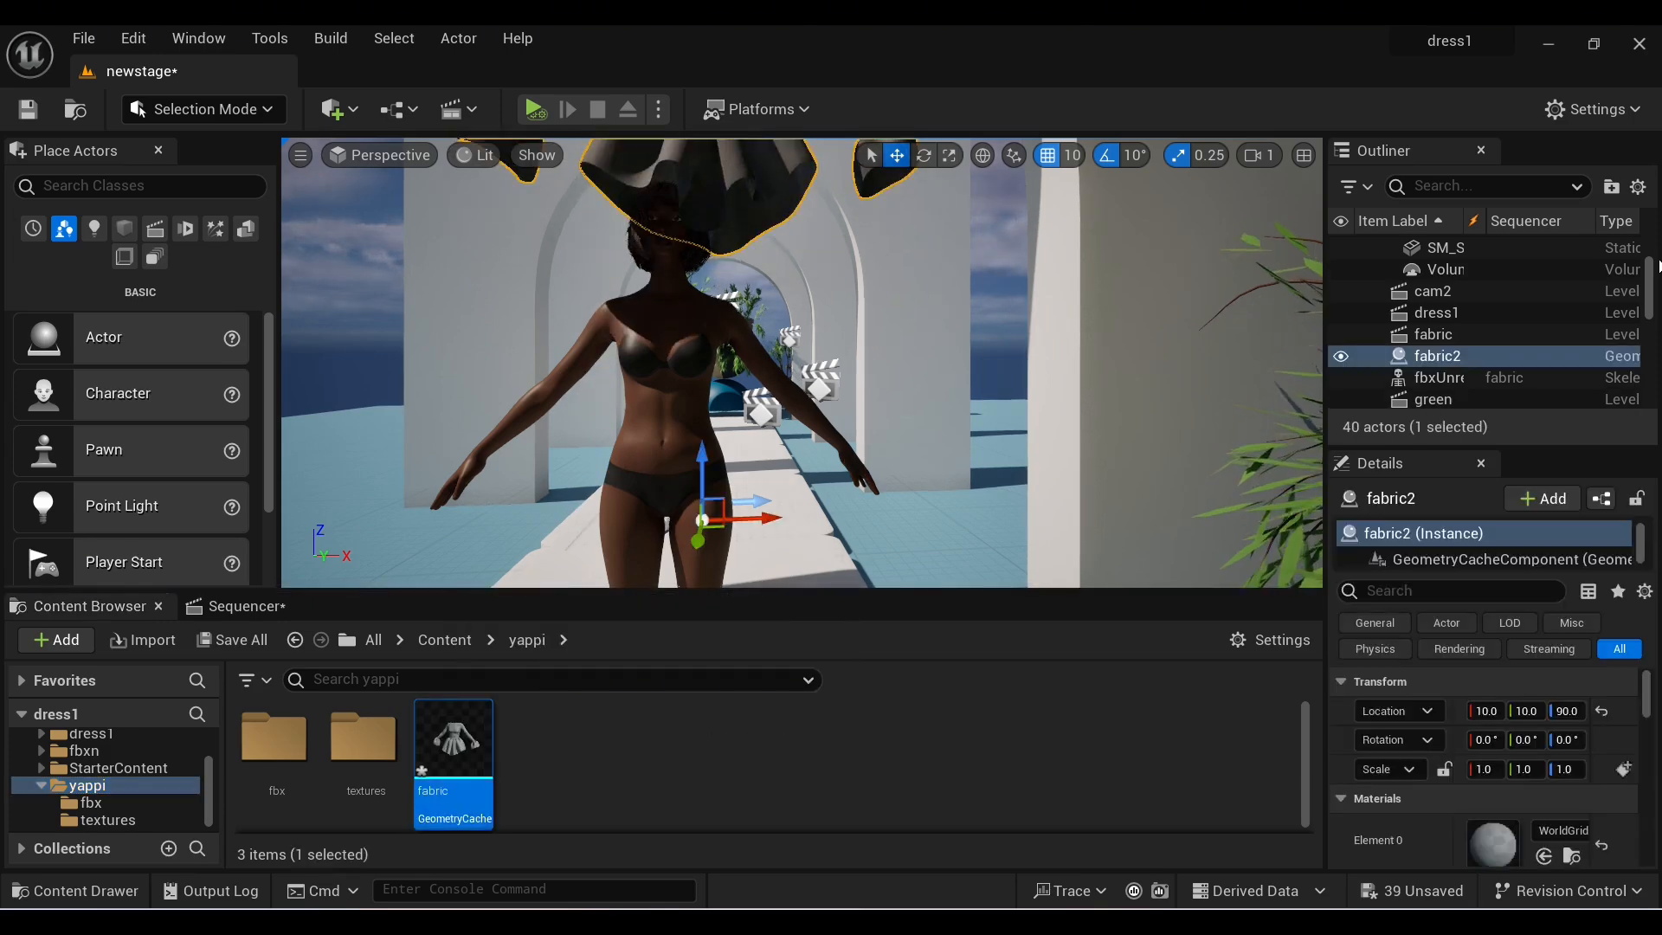
click(1601, 711)
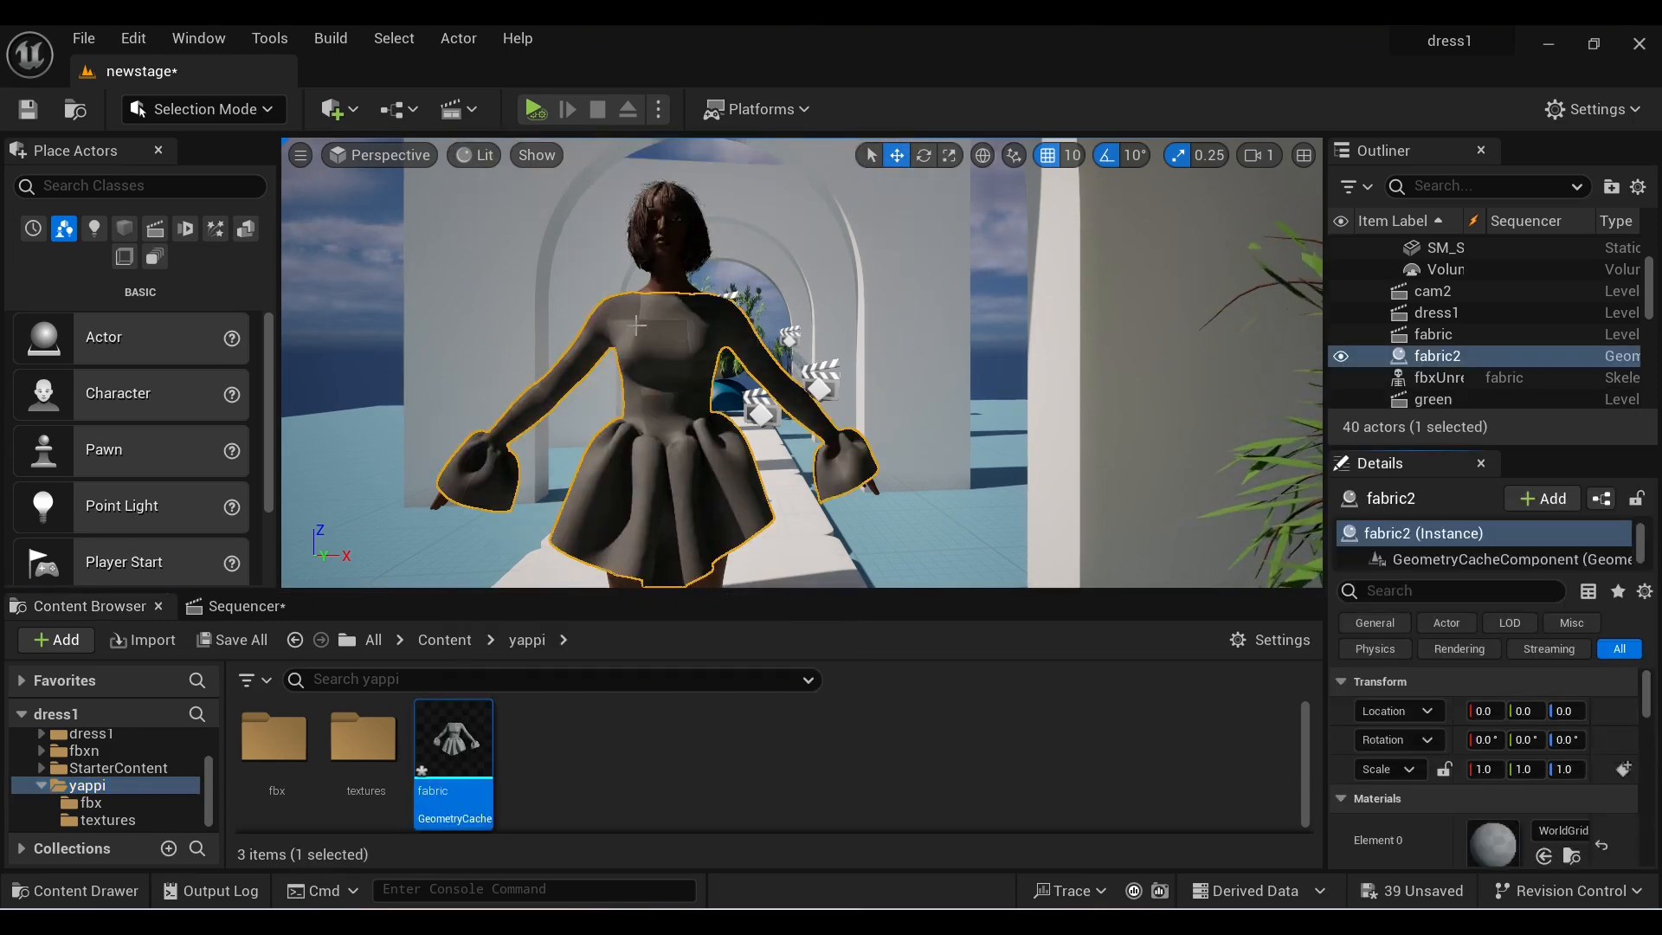
click(242, 606)
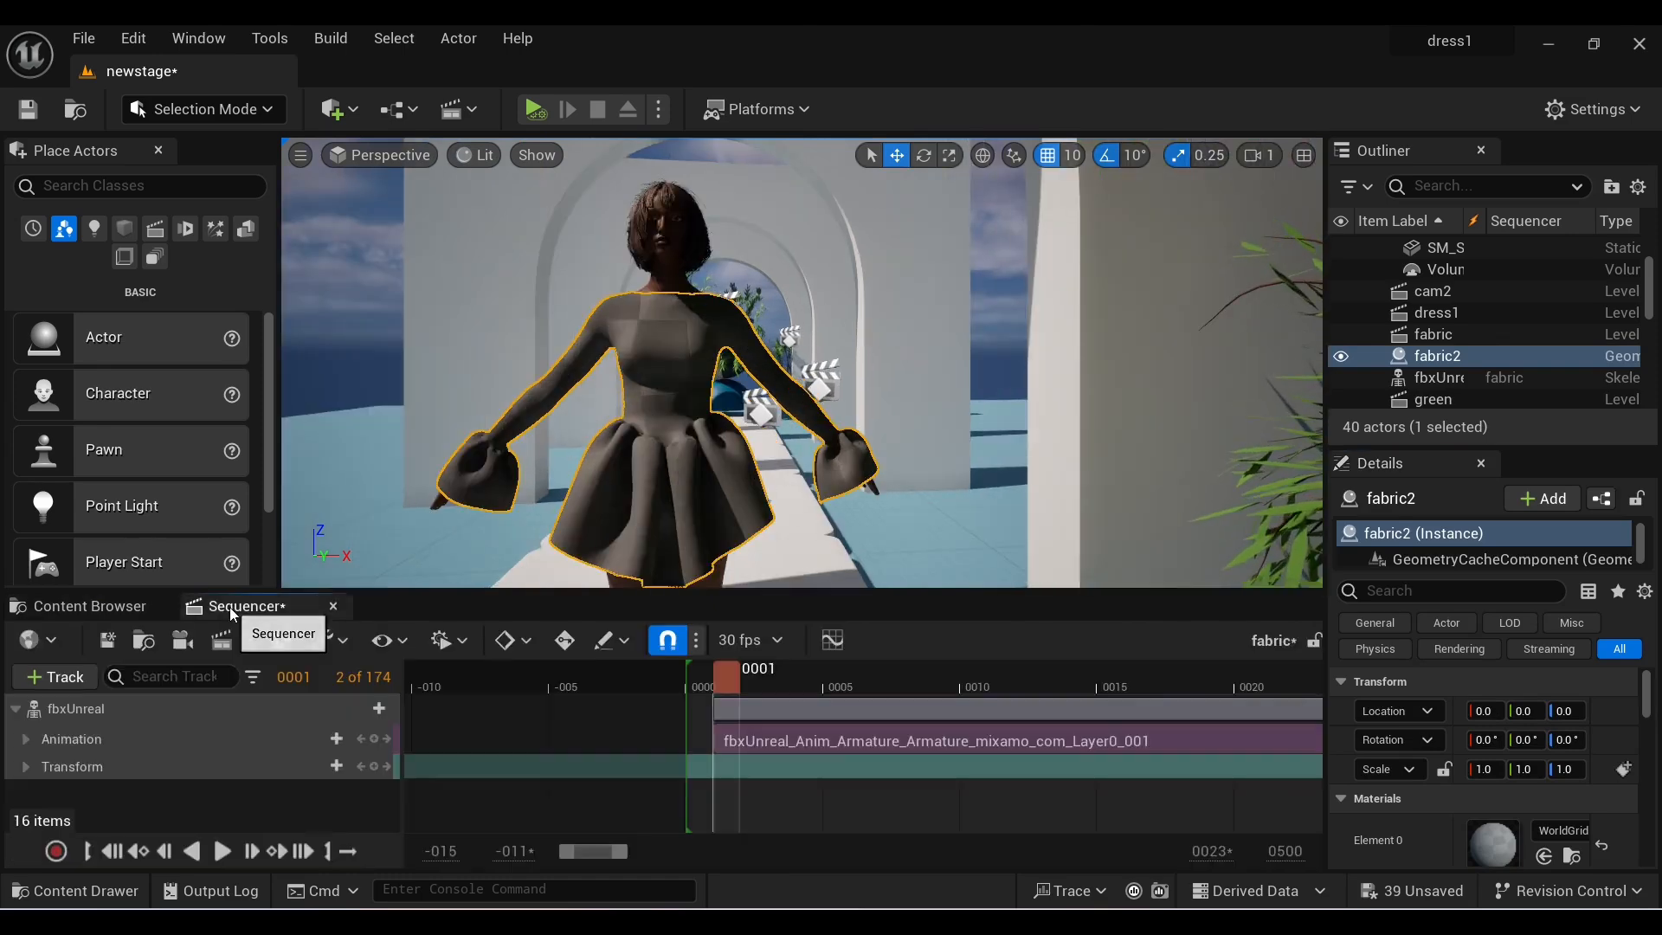
click(1424, 357)
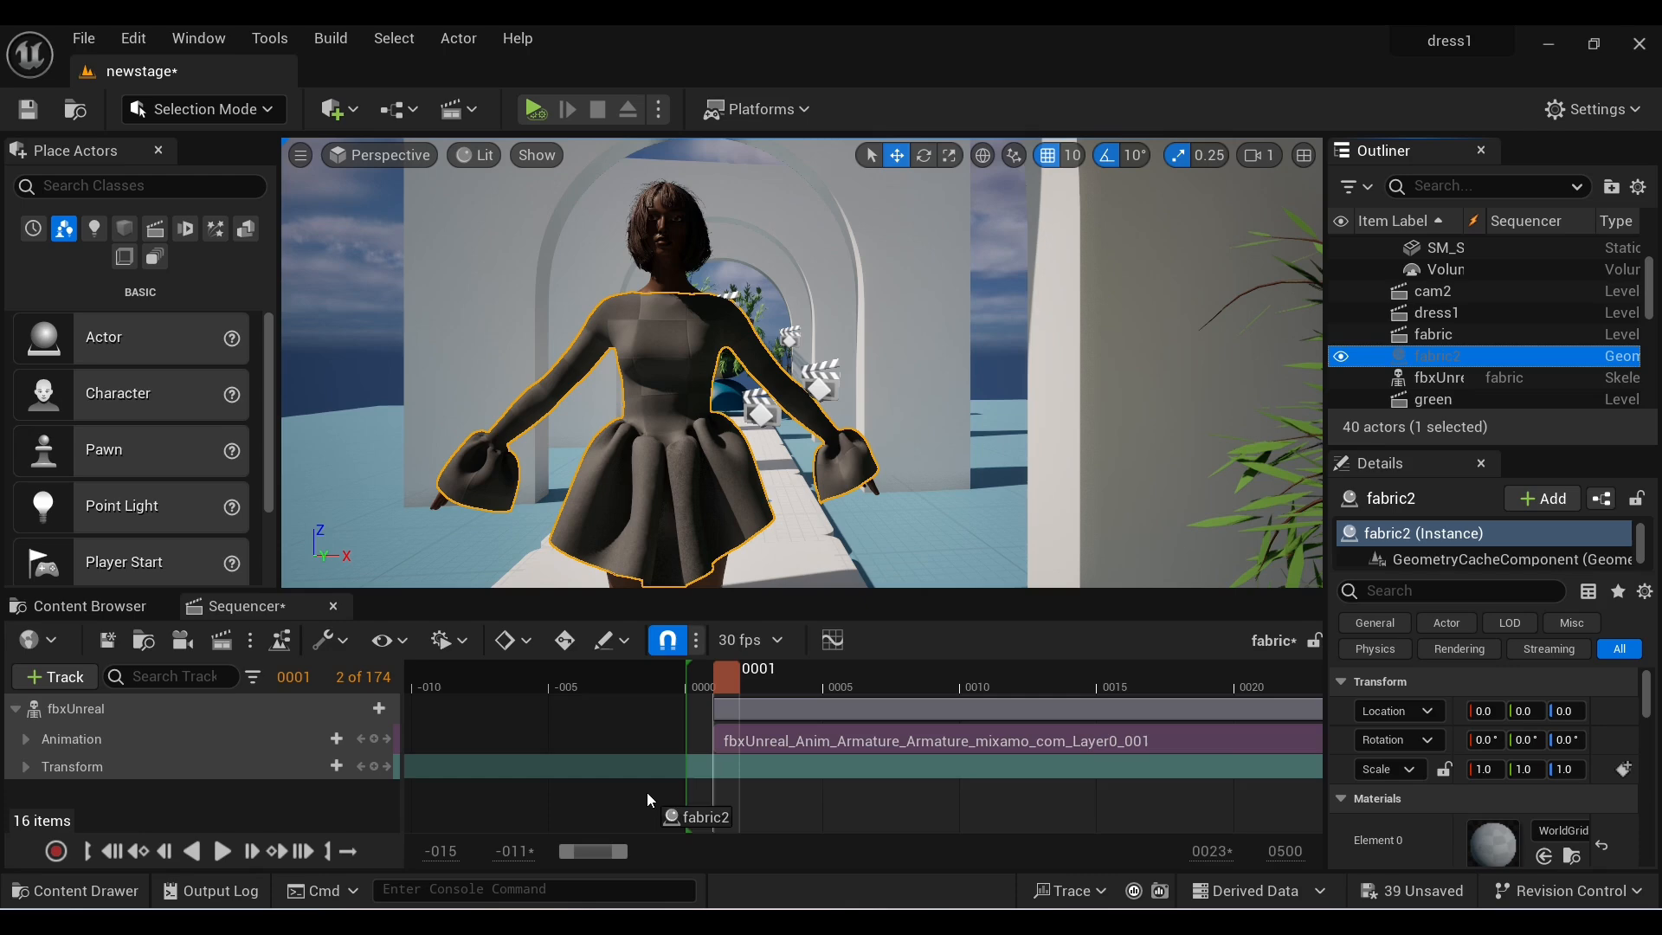
drag(728, 782, 717, 783)
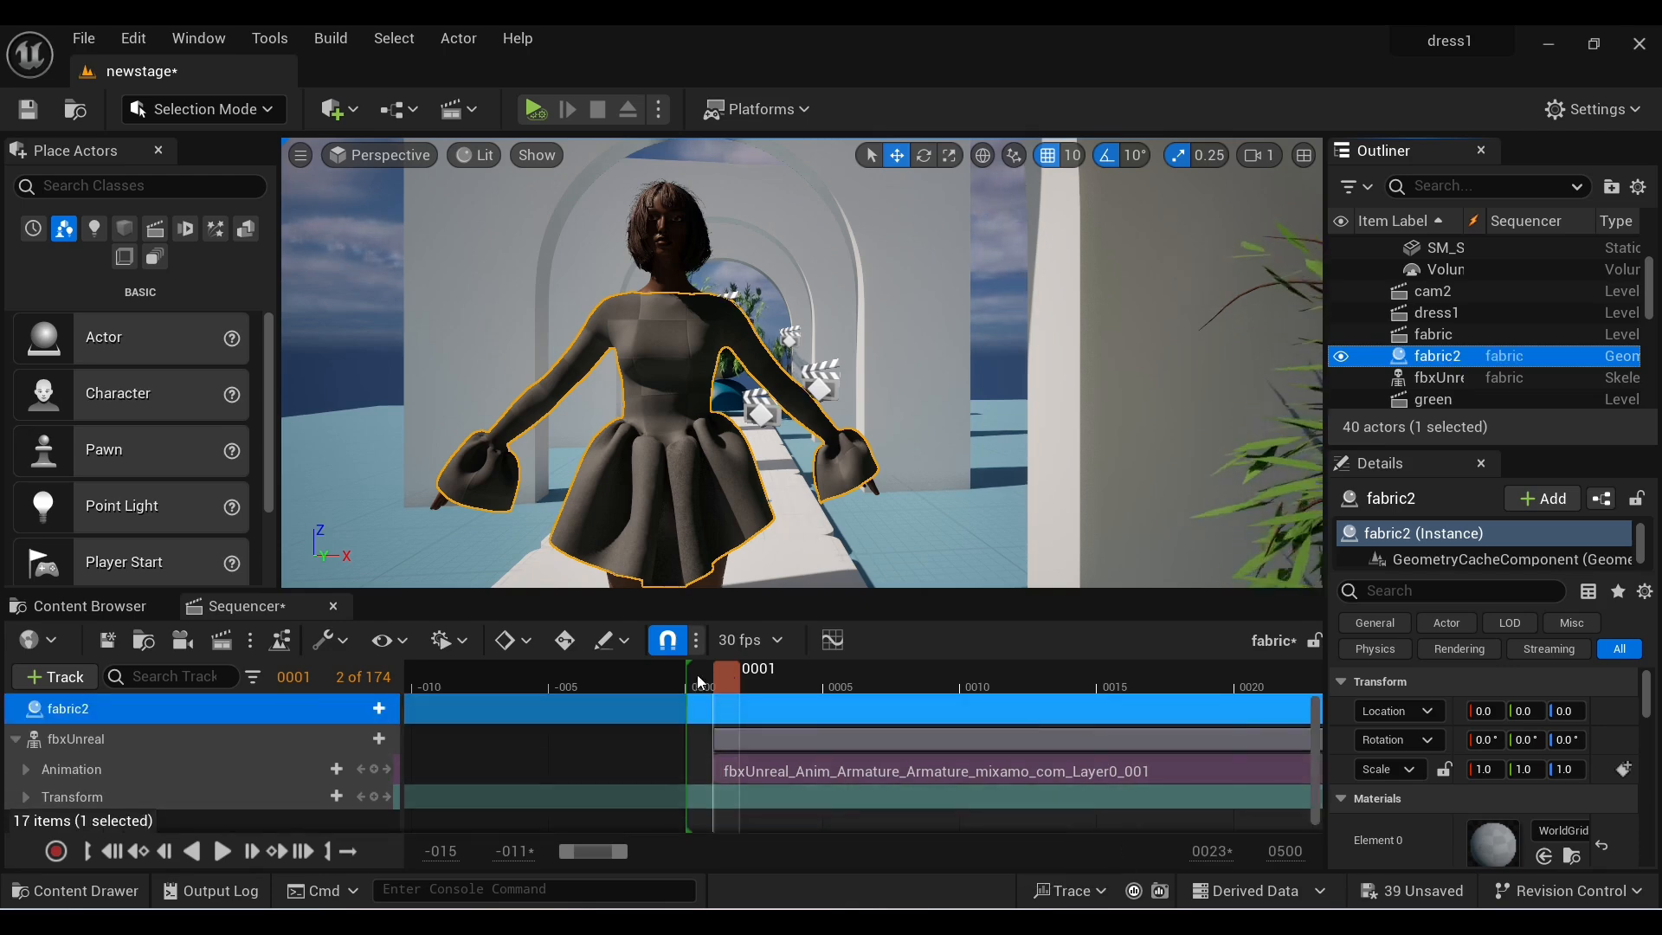
- Set the playback range to start at frame 1 and add a Geometry Cache track to fabric2
drag(687, 666, 750, 674)
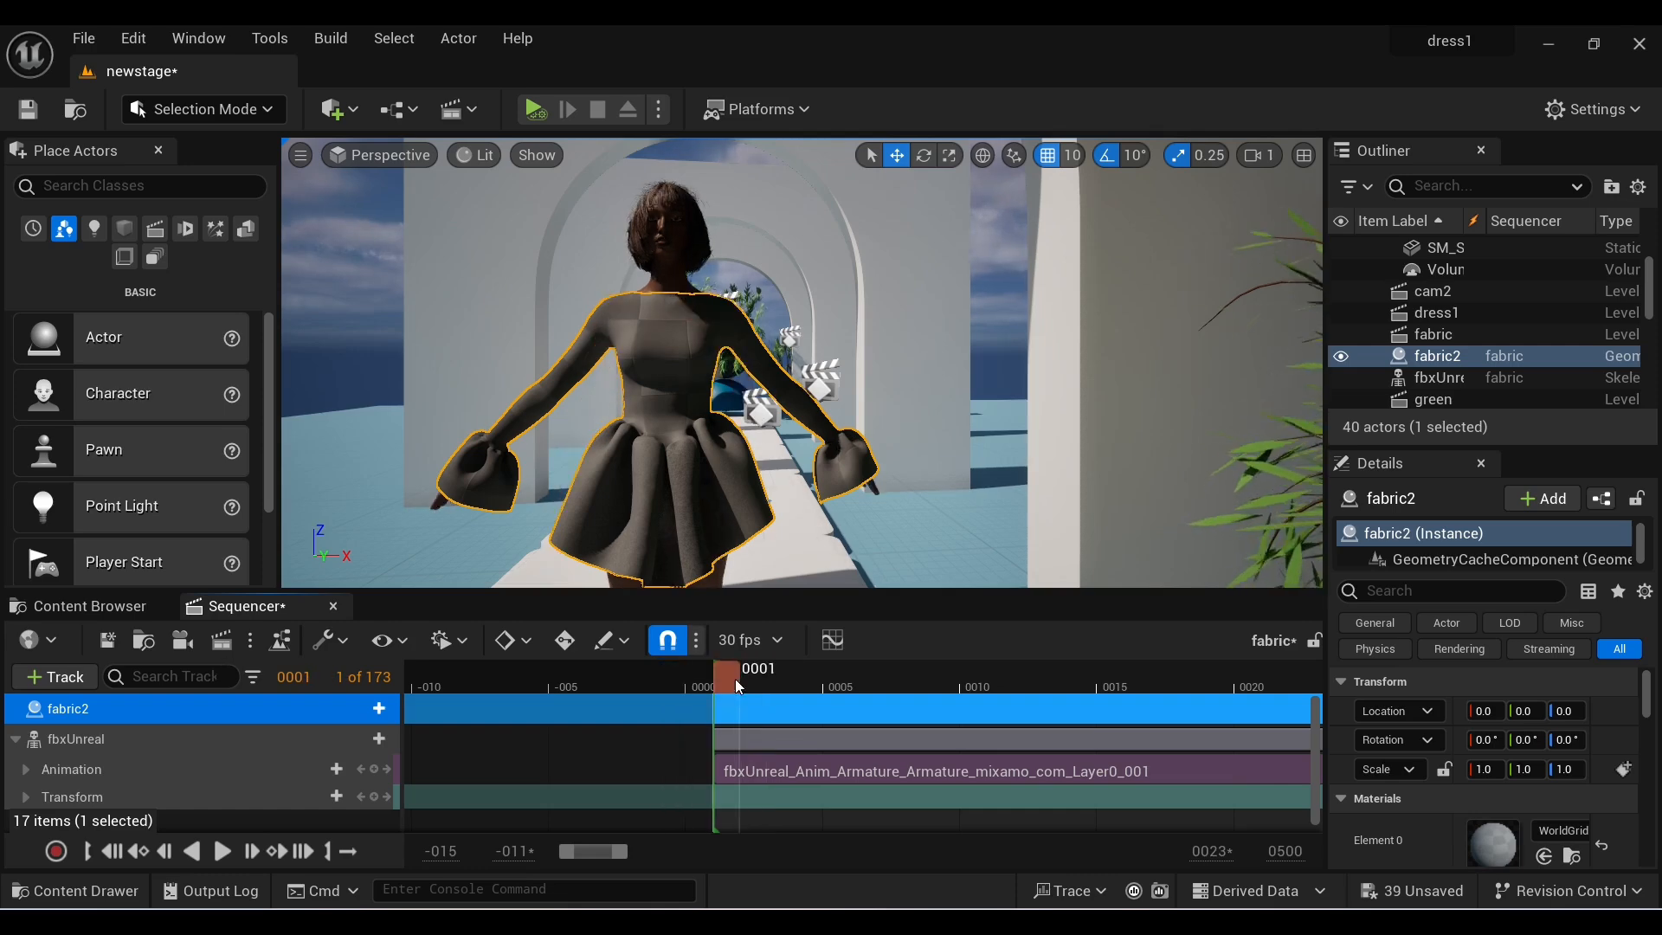
click(380, 709)
click(464, 556)
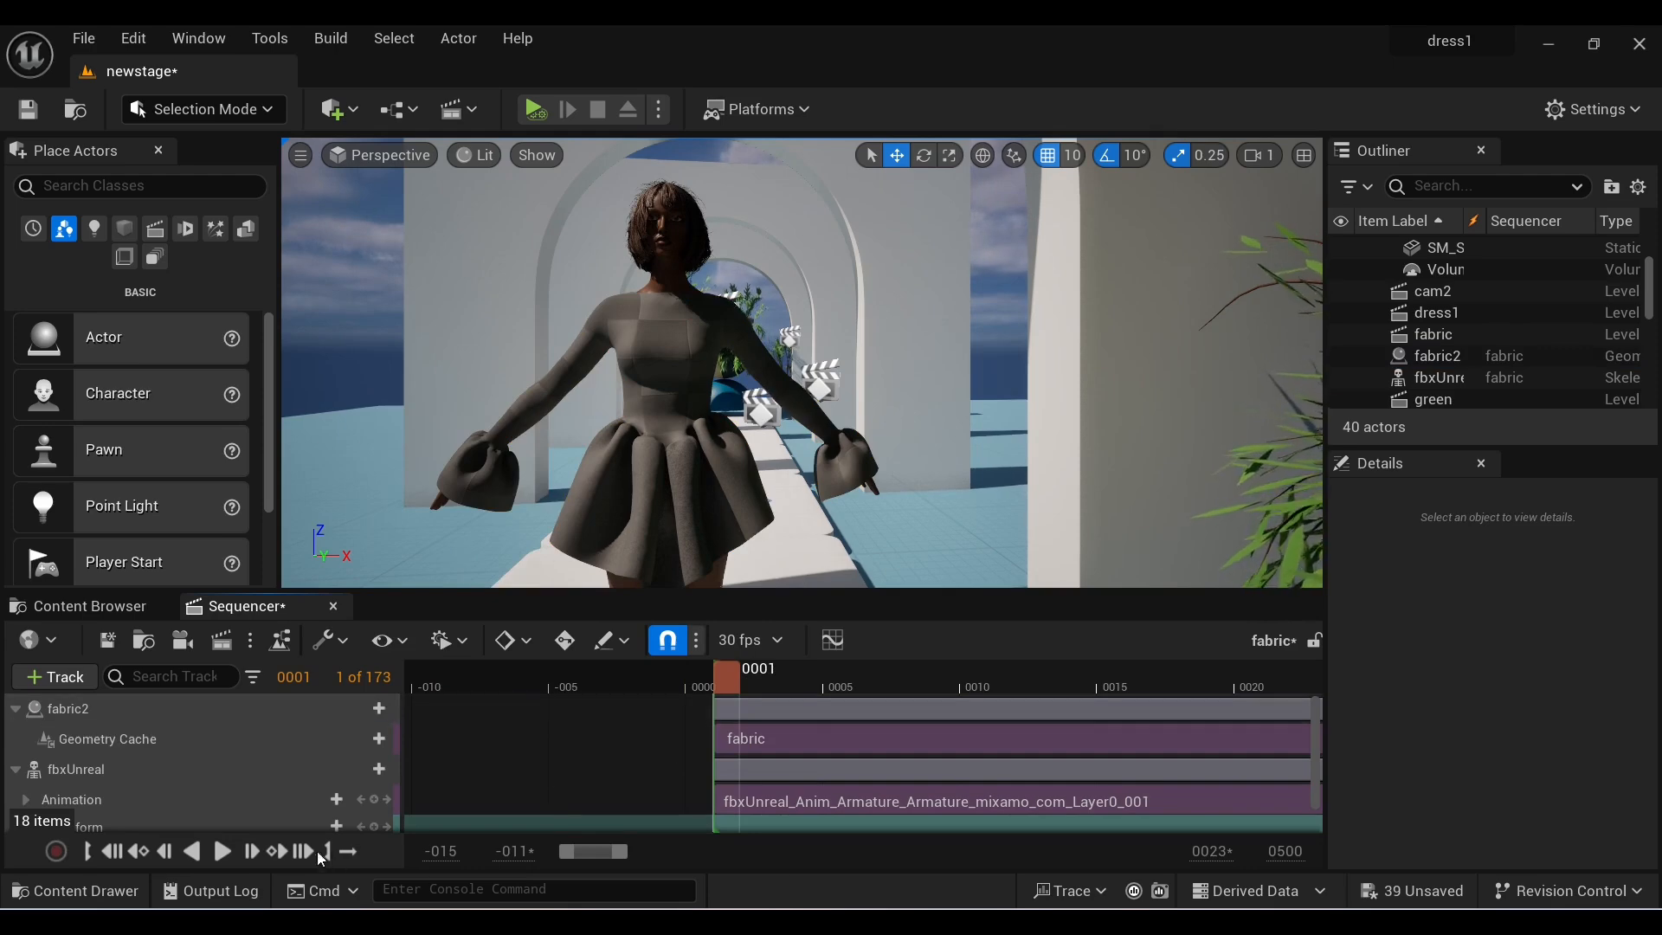
- Play the sequence and shift the fabric geometry cache section to start at frame 0
click(223, 852)
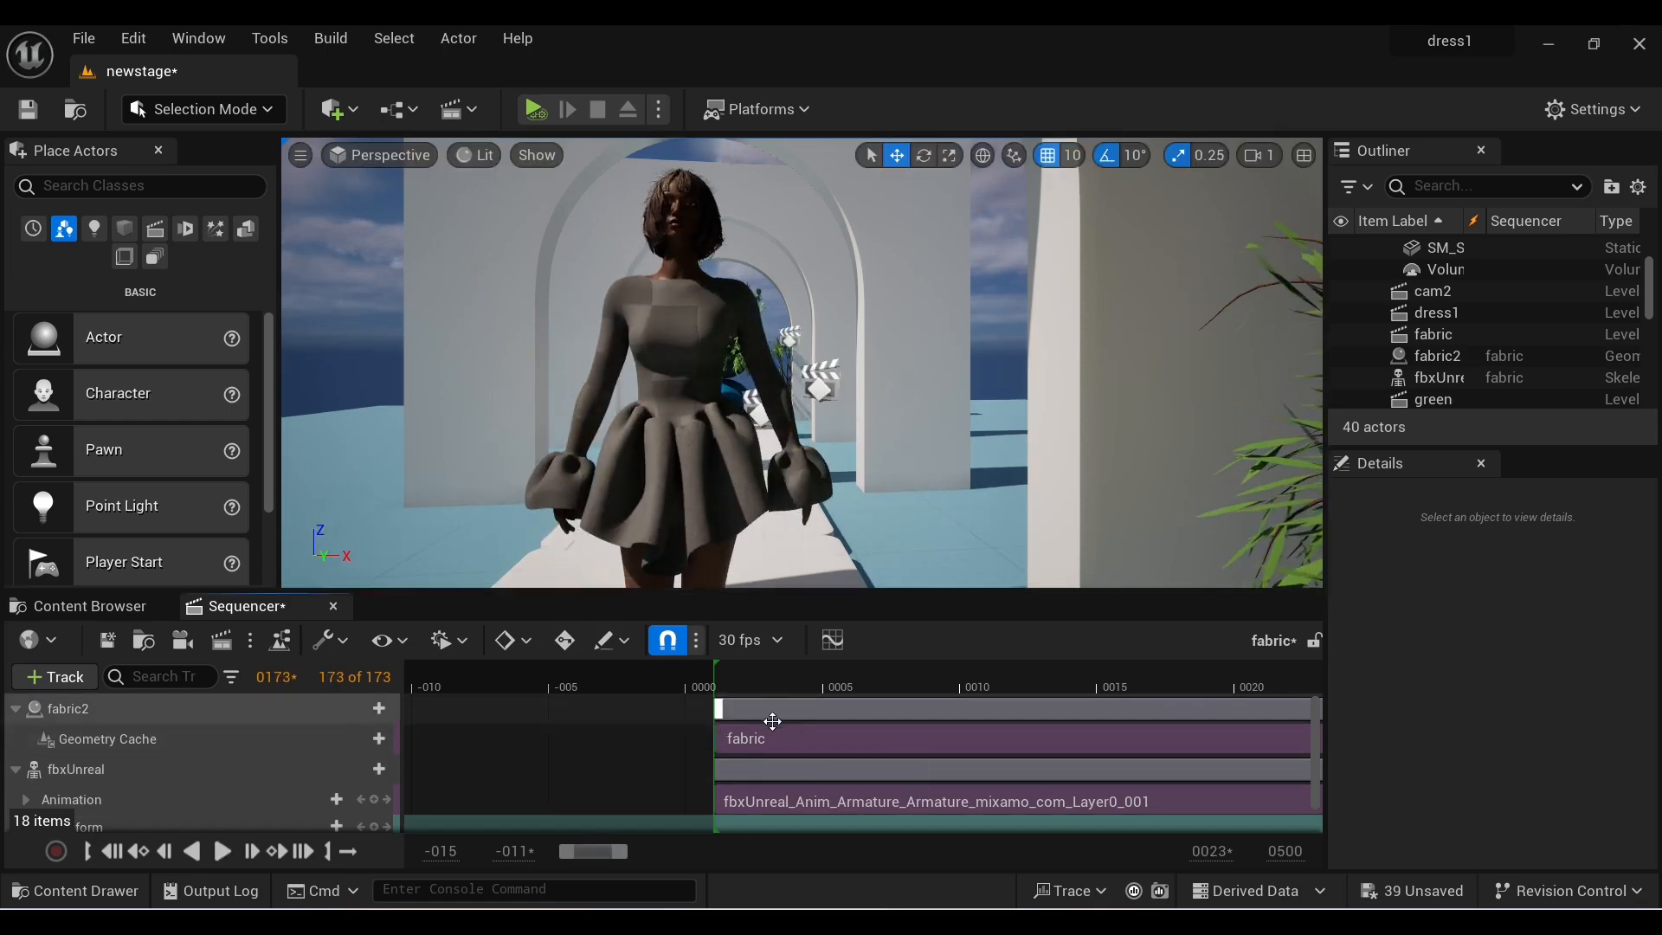
click(795, 741)
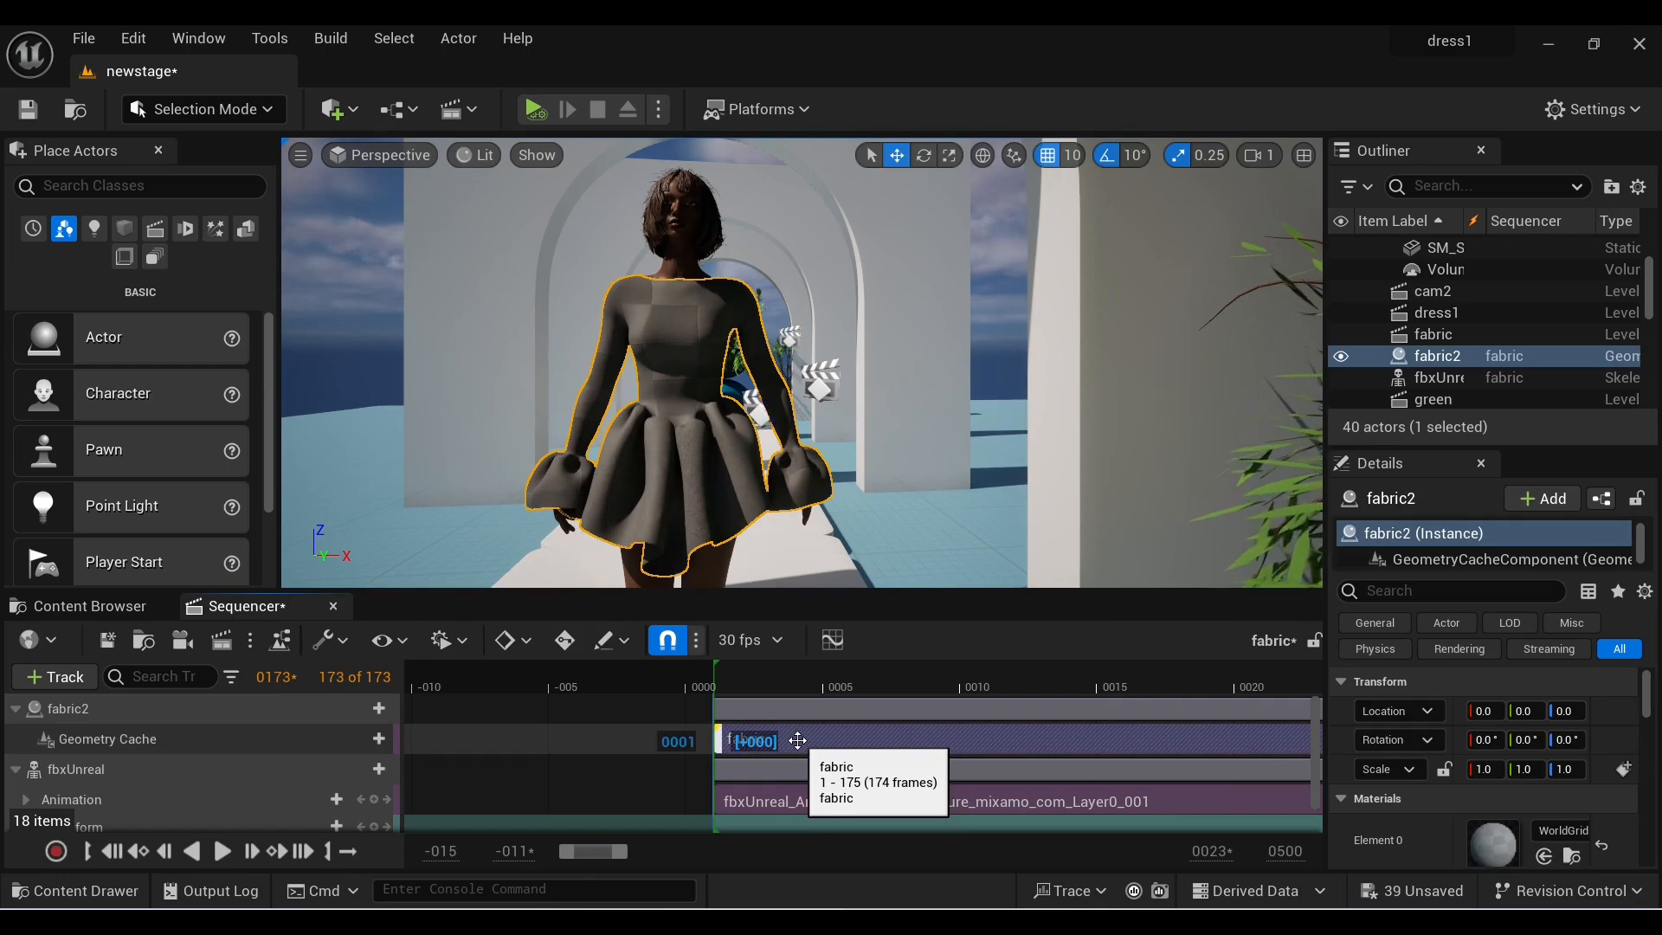
drag(780, 743, 770, 743)
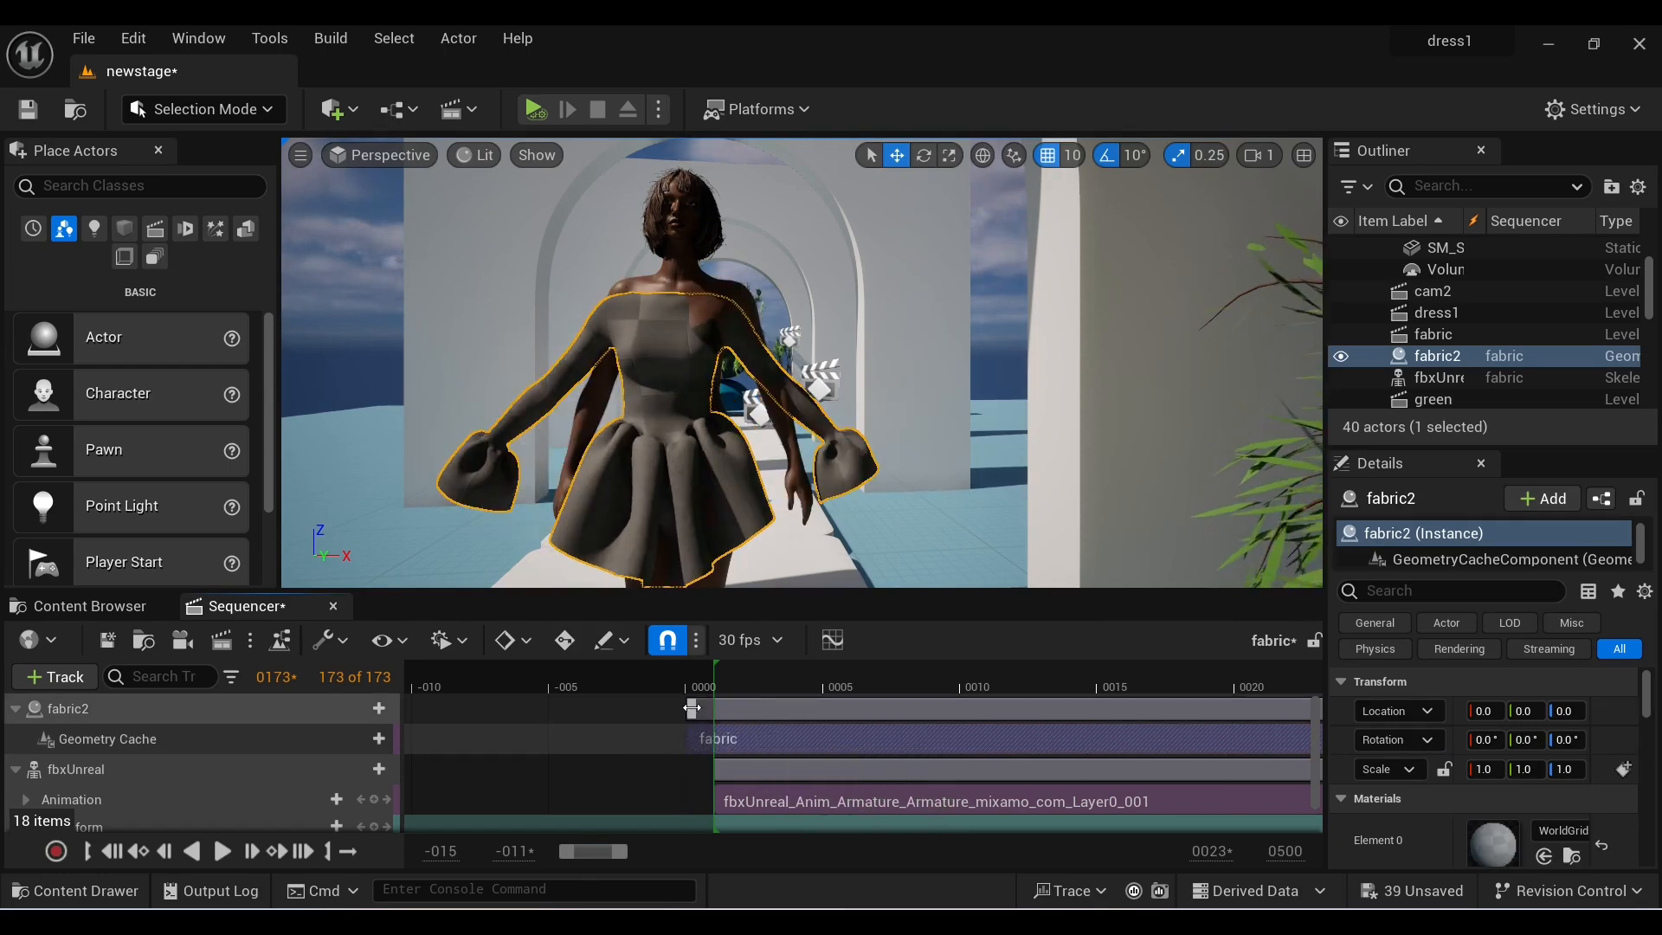
- Replay the walk from the front and from behind to check how the dress follows the avatar
click(683, 668)
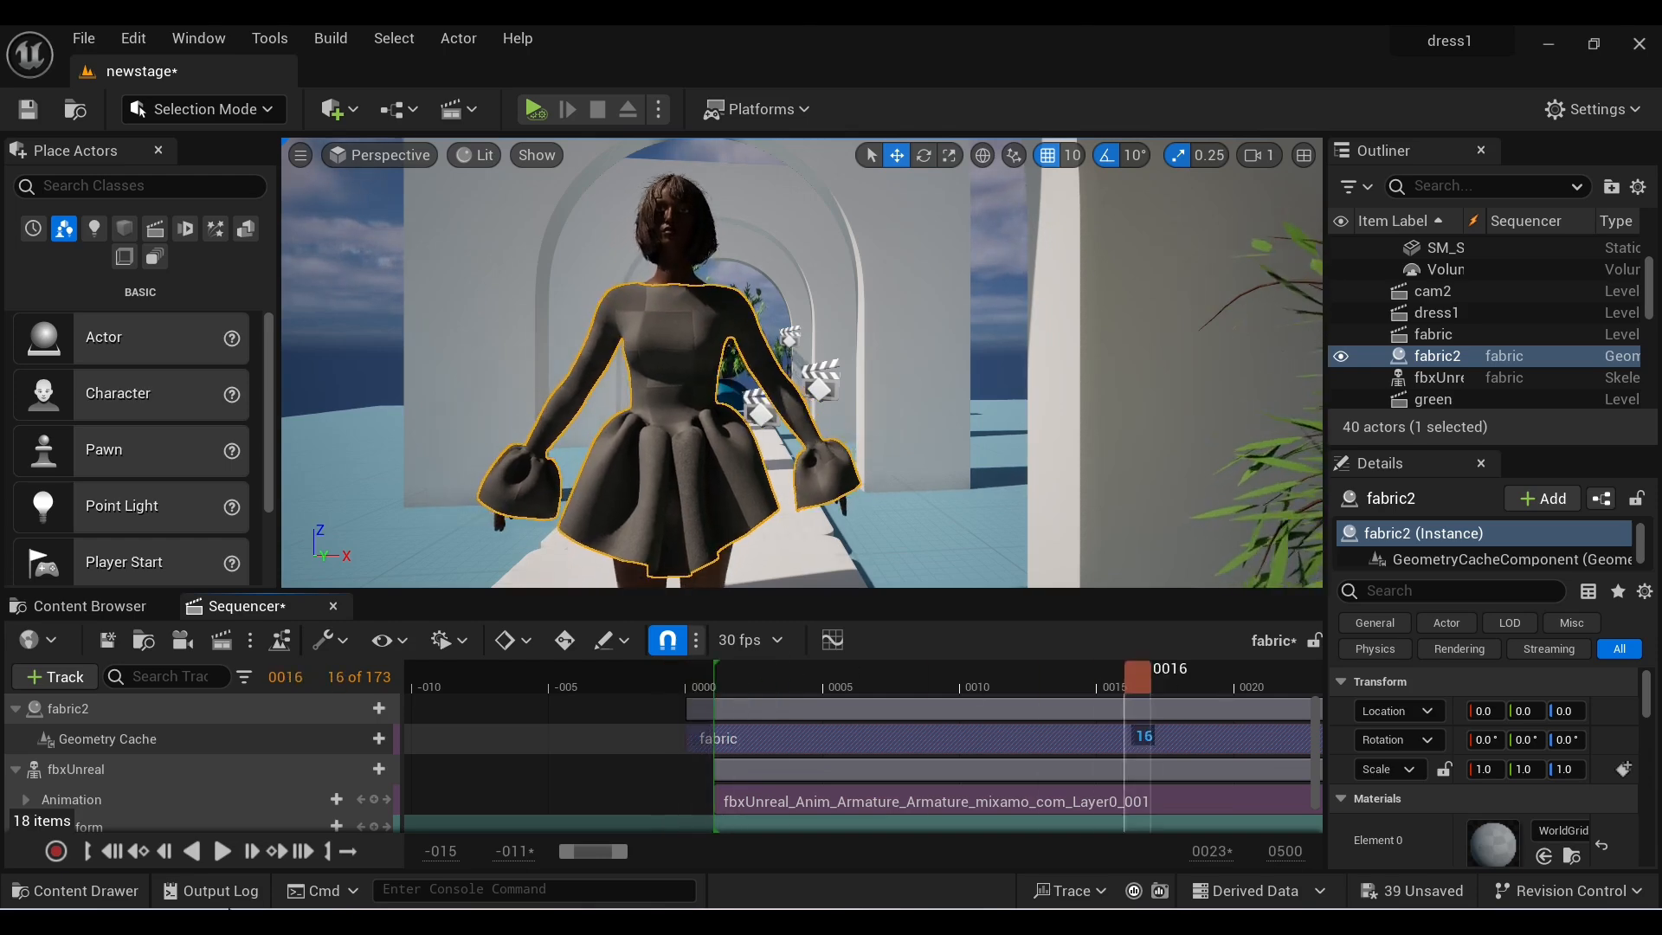
click(233, 852)
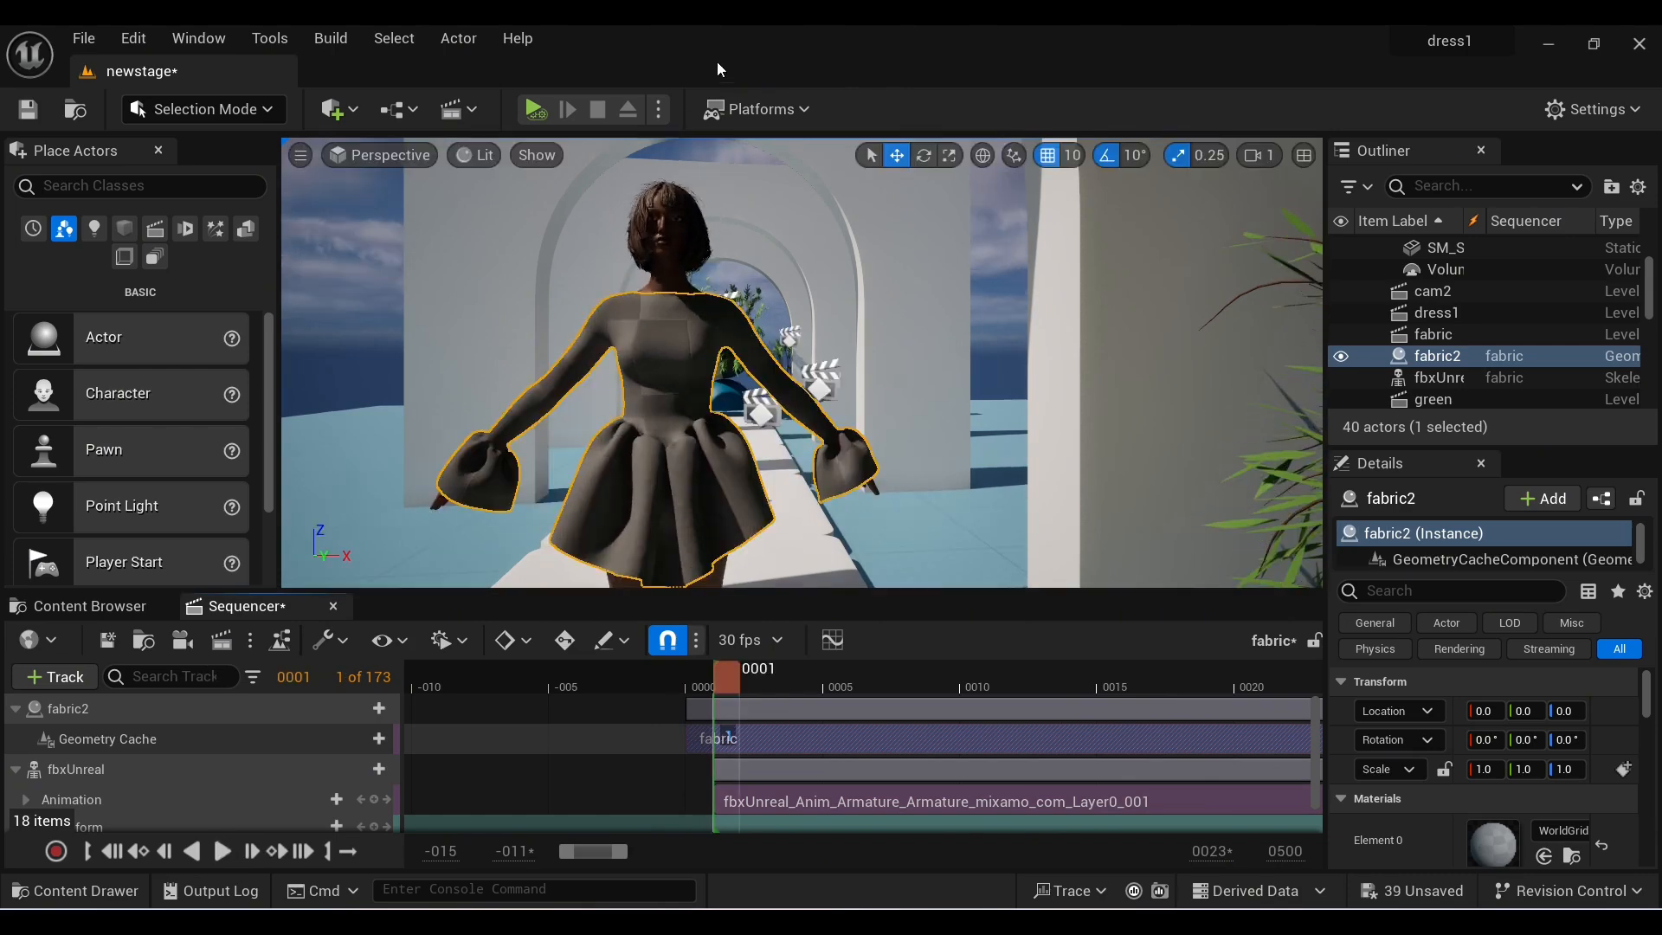
click(222, 854)
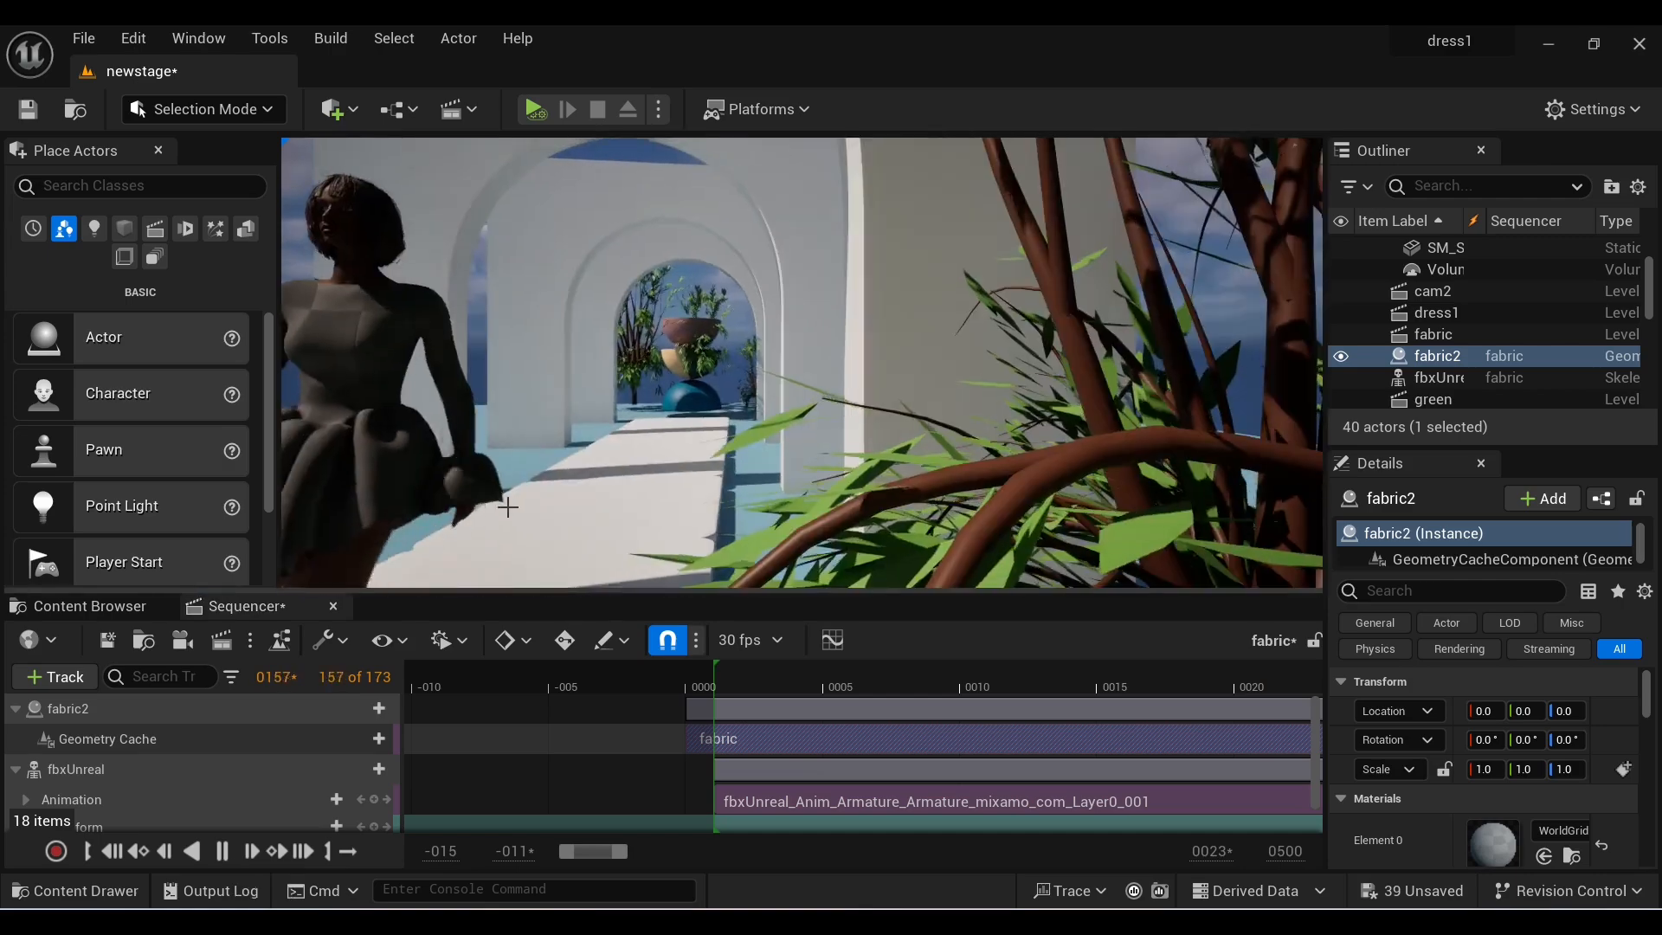
right_drag(909, 372, 787, 372)
right_drag(979, 304, 1040, 305)
click(114, 854)
right_drag(1232, 401, 1030, 316)
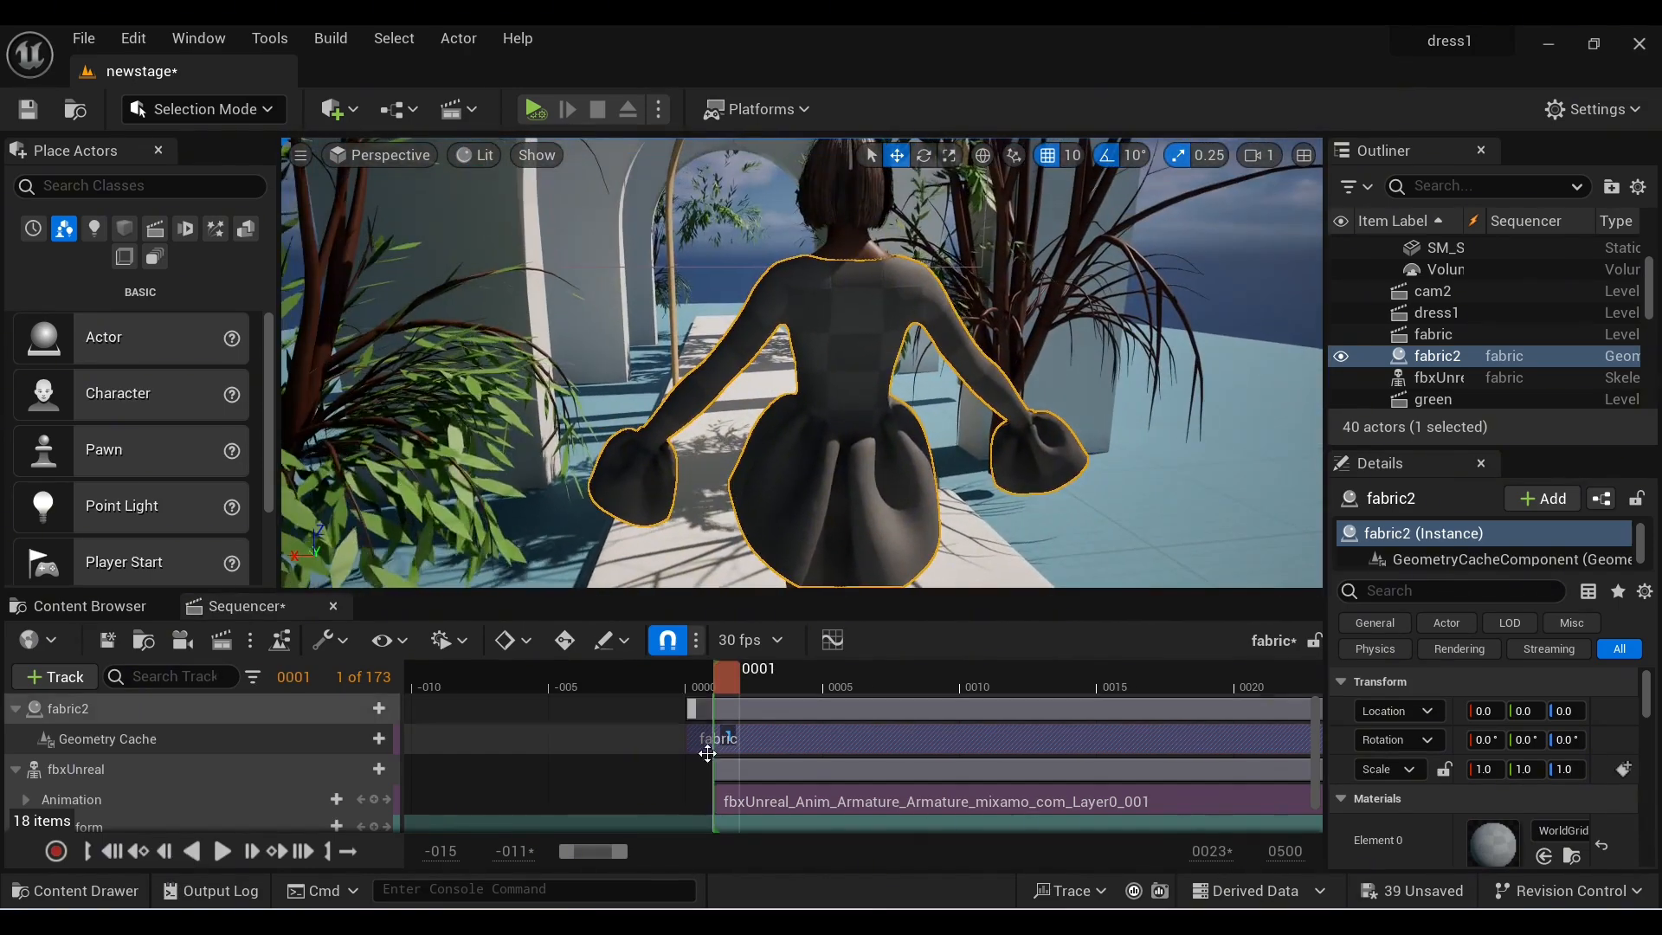
click(222, 851)
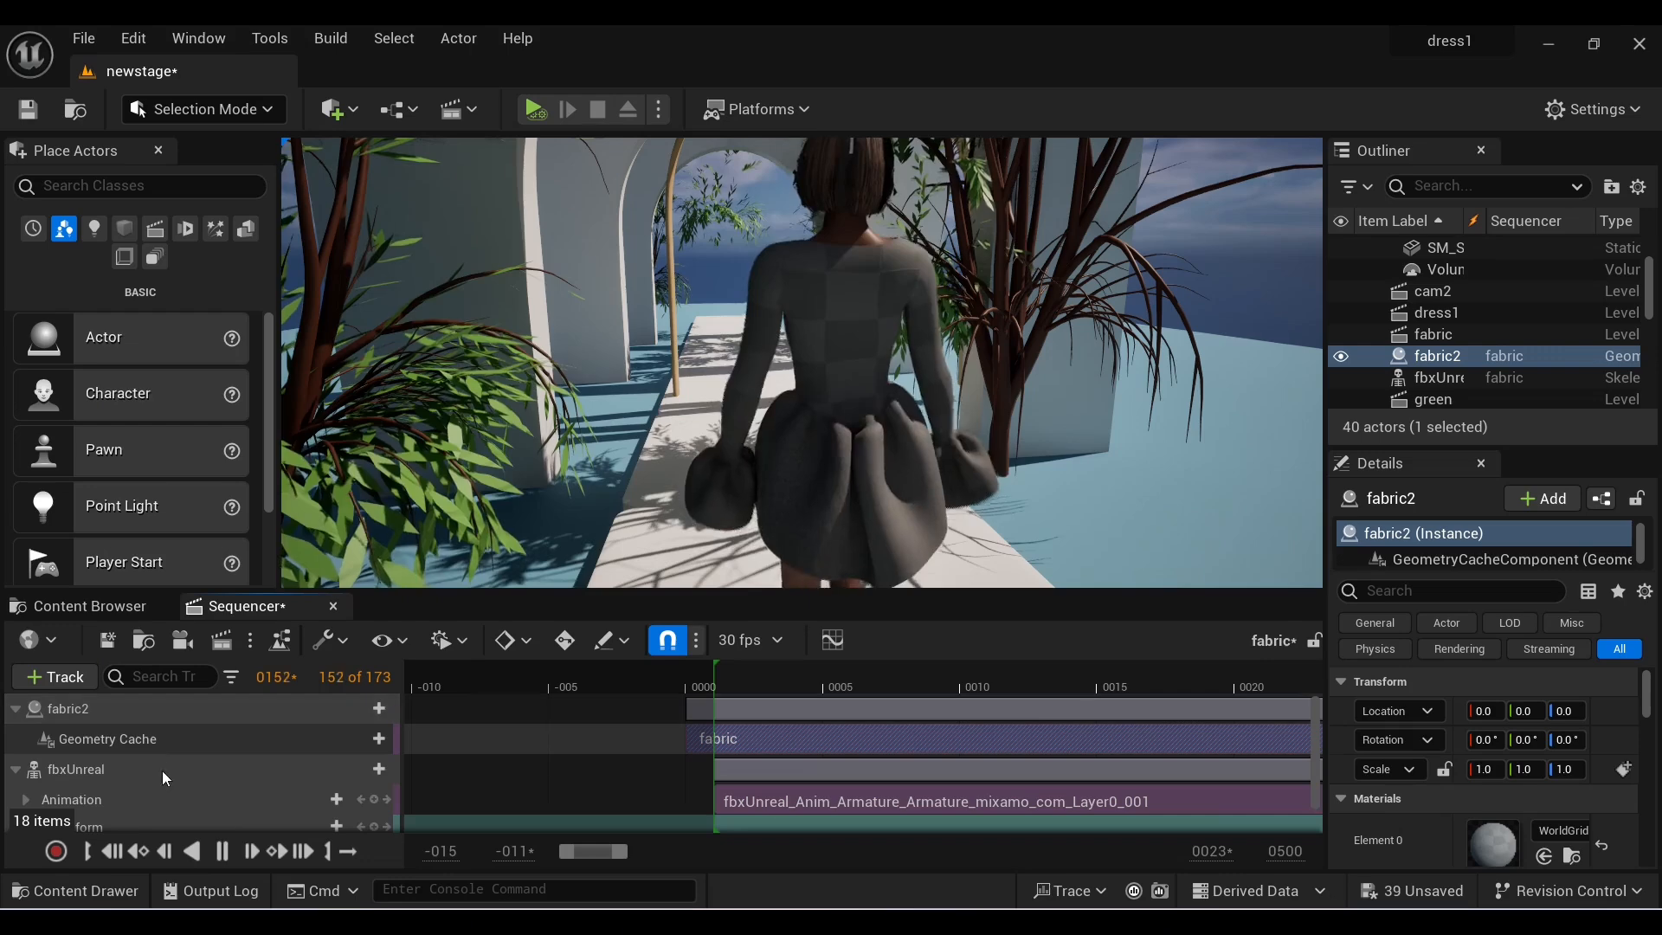
click(223, 853)
click(223, 856)
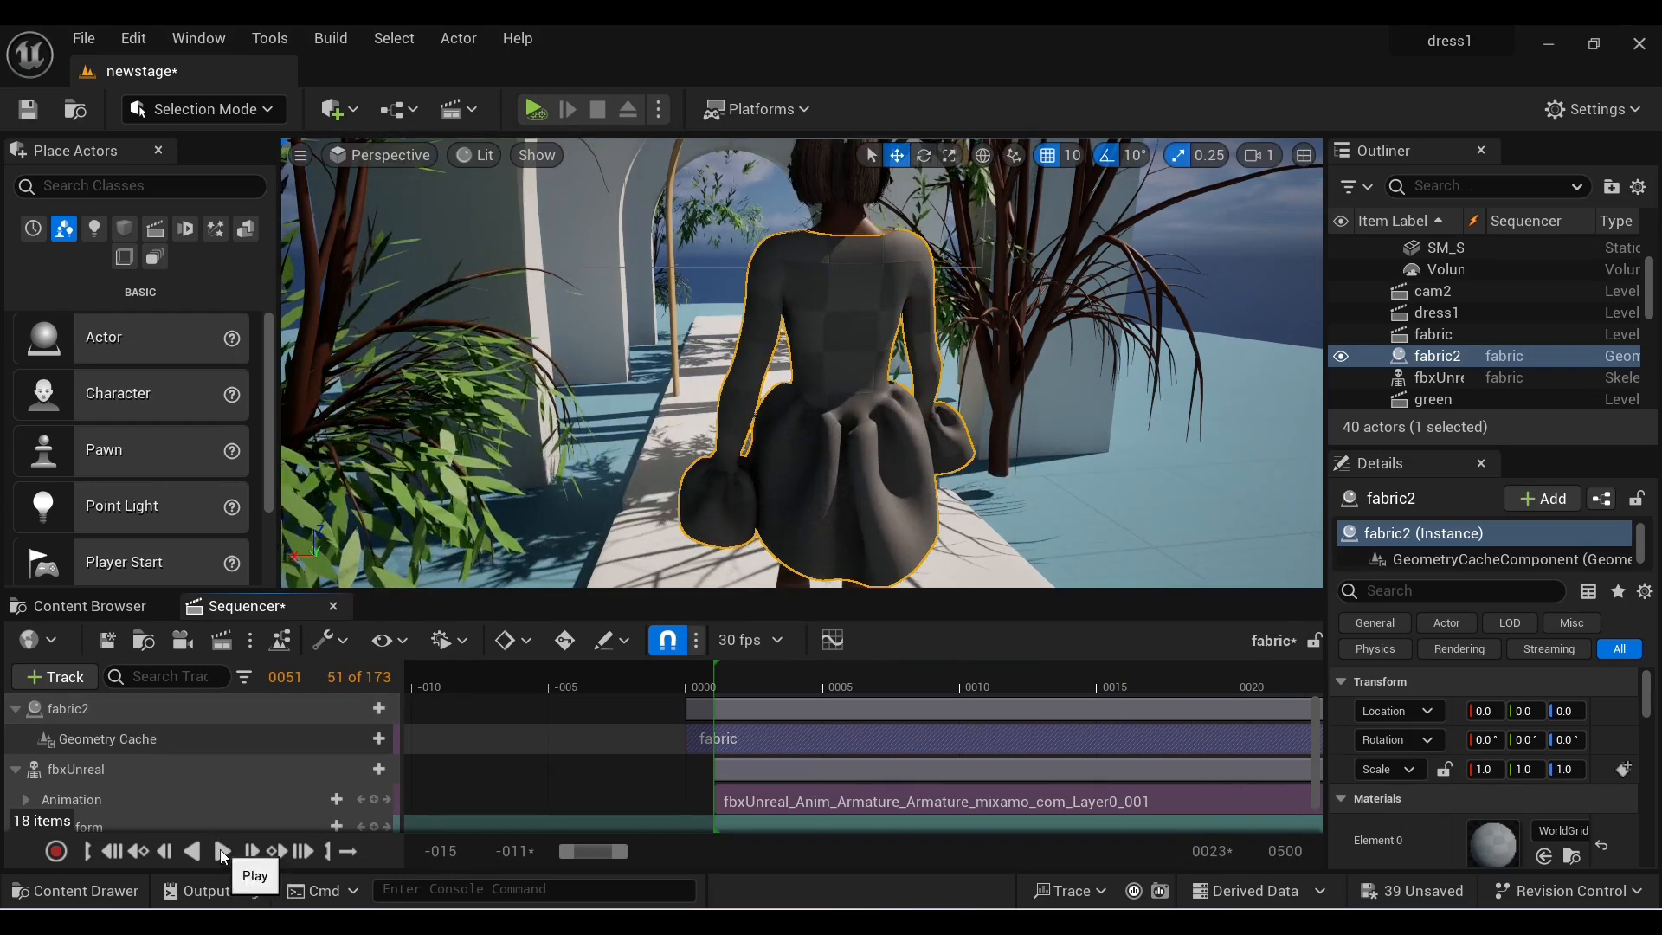
mouse_move(583, 860)
mouse_down()
mouse_move(770, 853)
mouse_move(568, 851)
mouse_up()
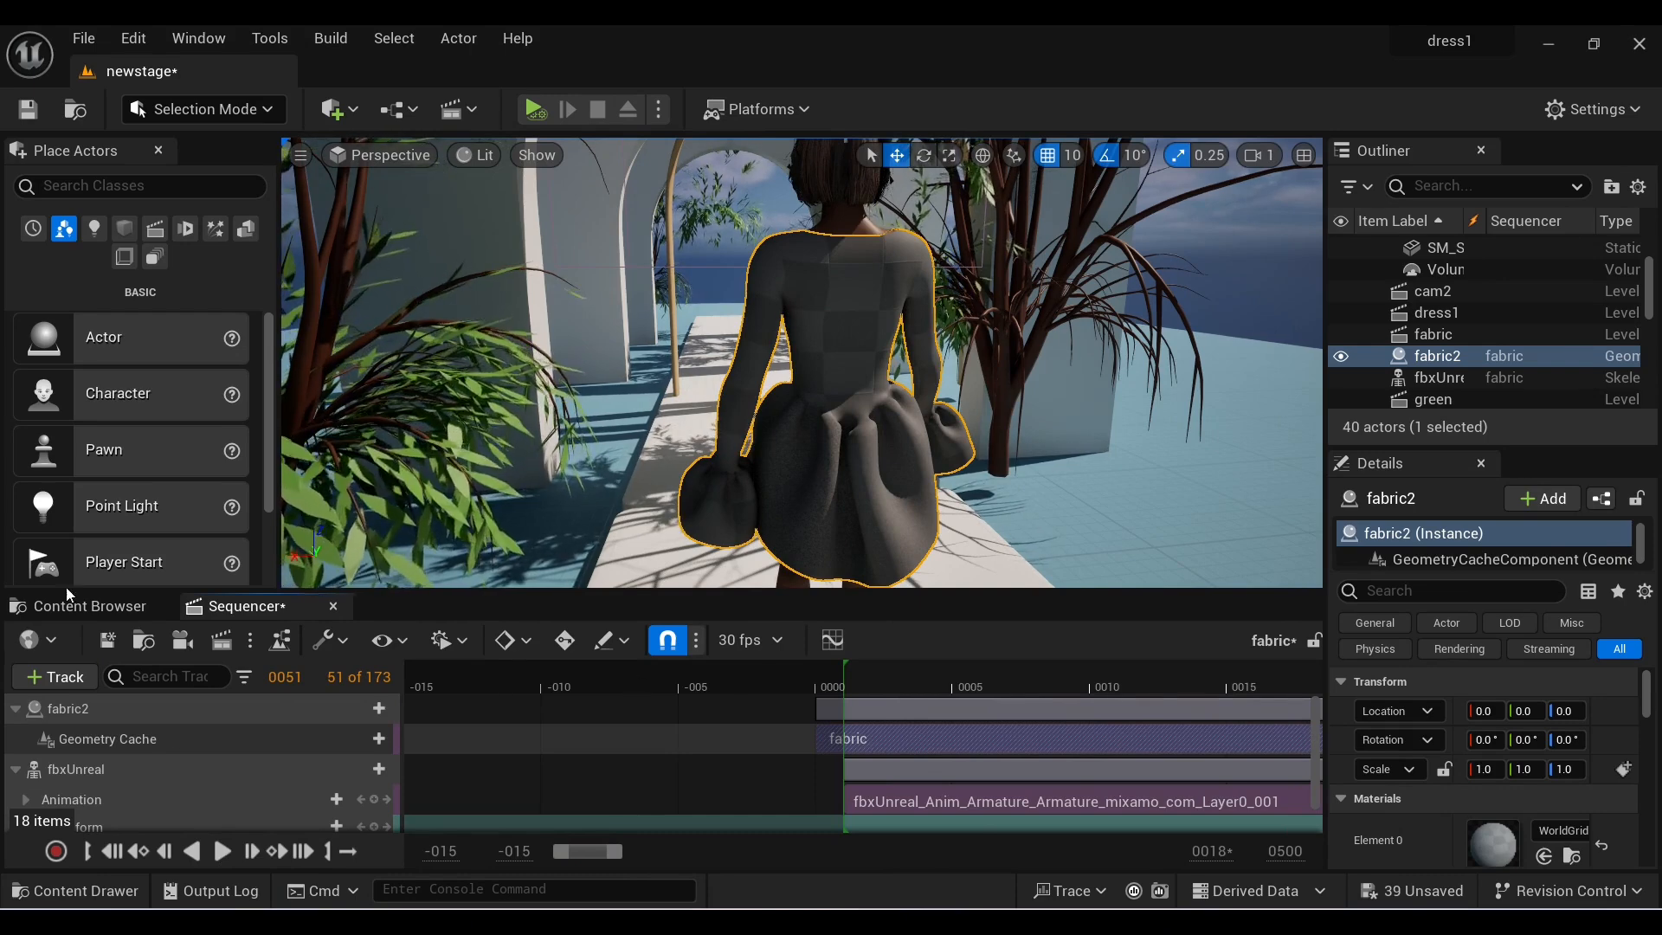
- Import the n1_diffuse_1001 and n1_normal_1001 images from the new textures folder into the yappi textures folder
click(80, 606)
double_click(354, 766)
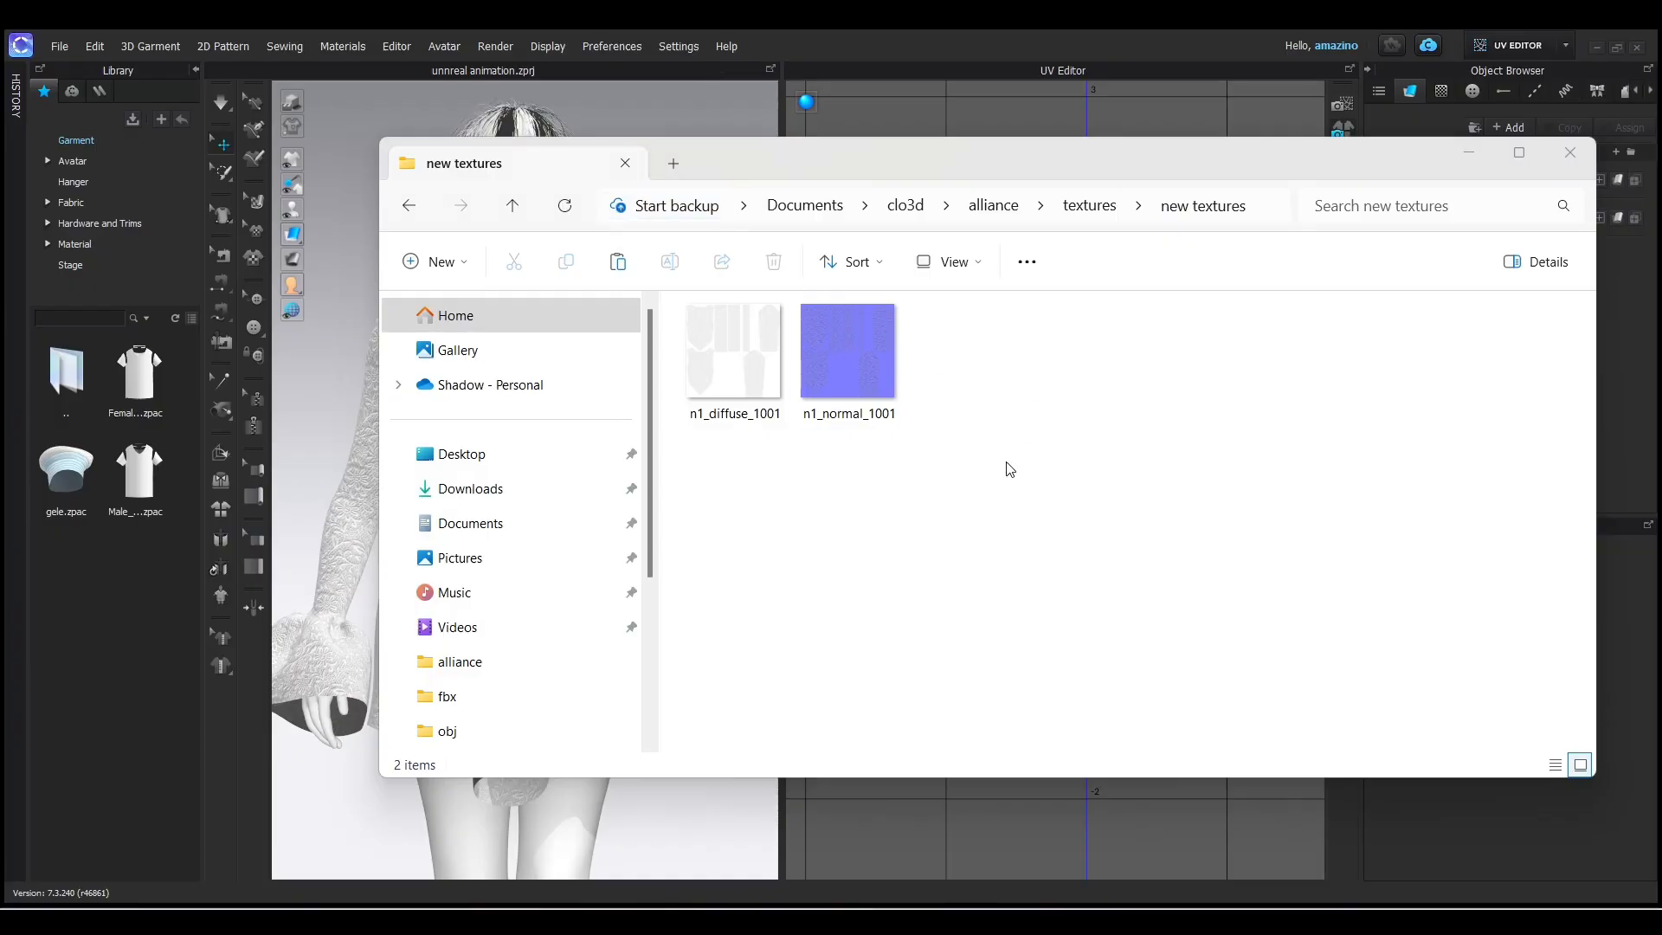
drag(1007, 462, 718, 344)
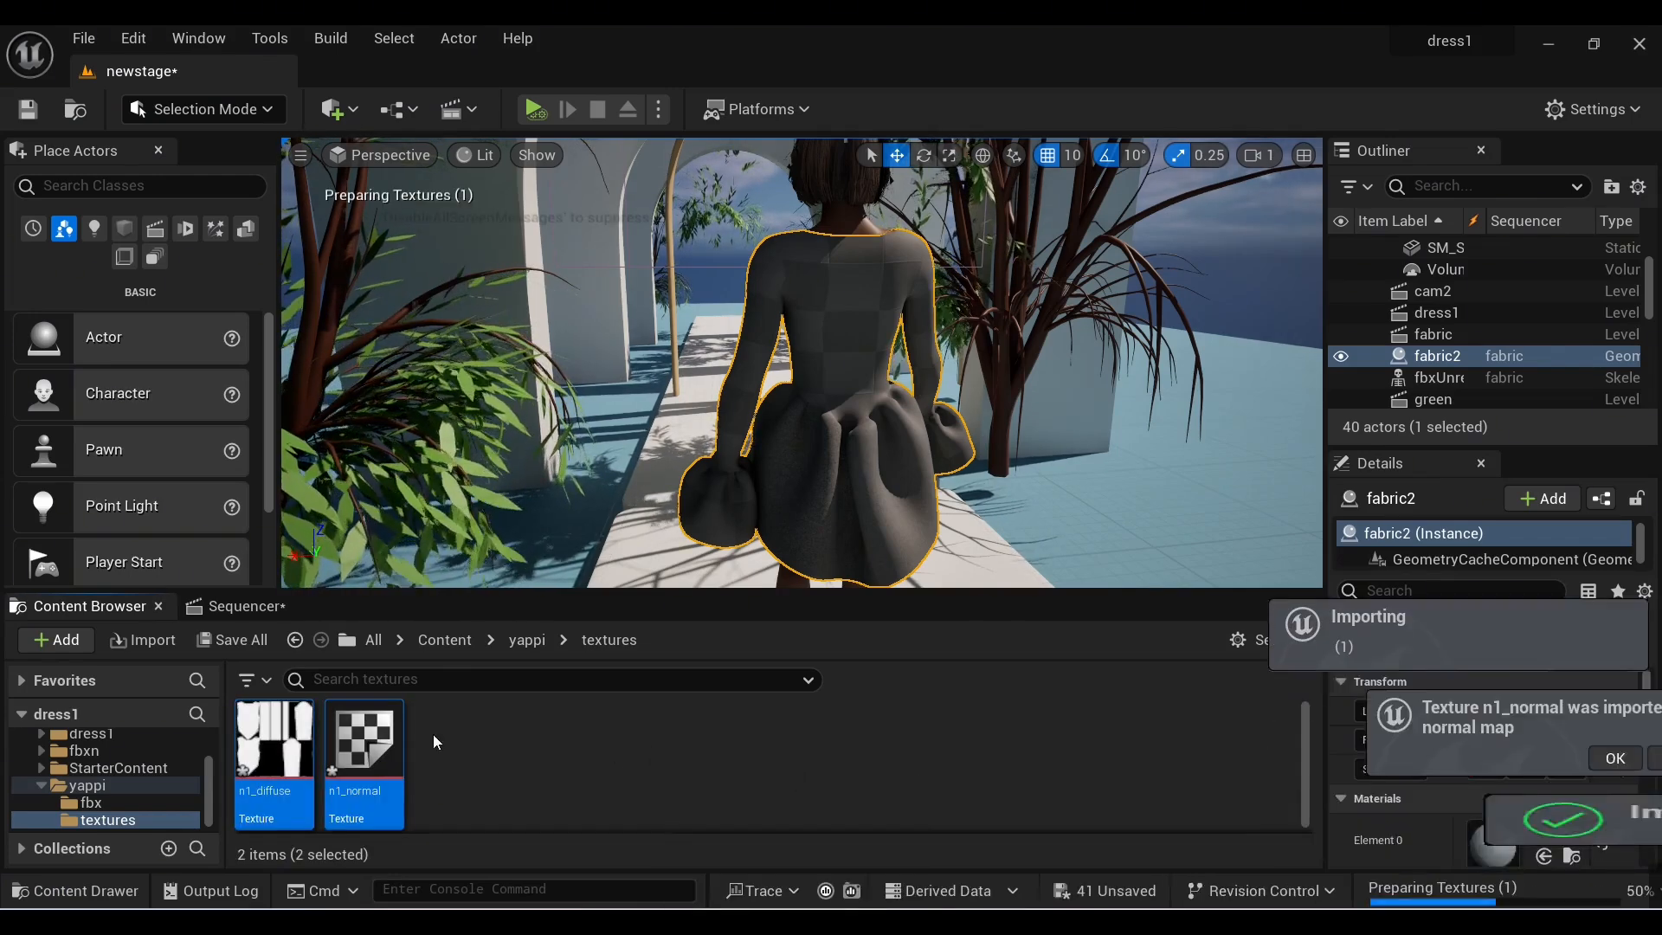
- Create a material from the n1_diffuse texture
click(272, 762)
right_click(273, 771)
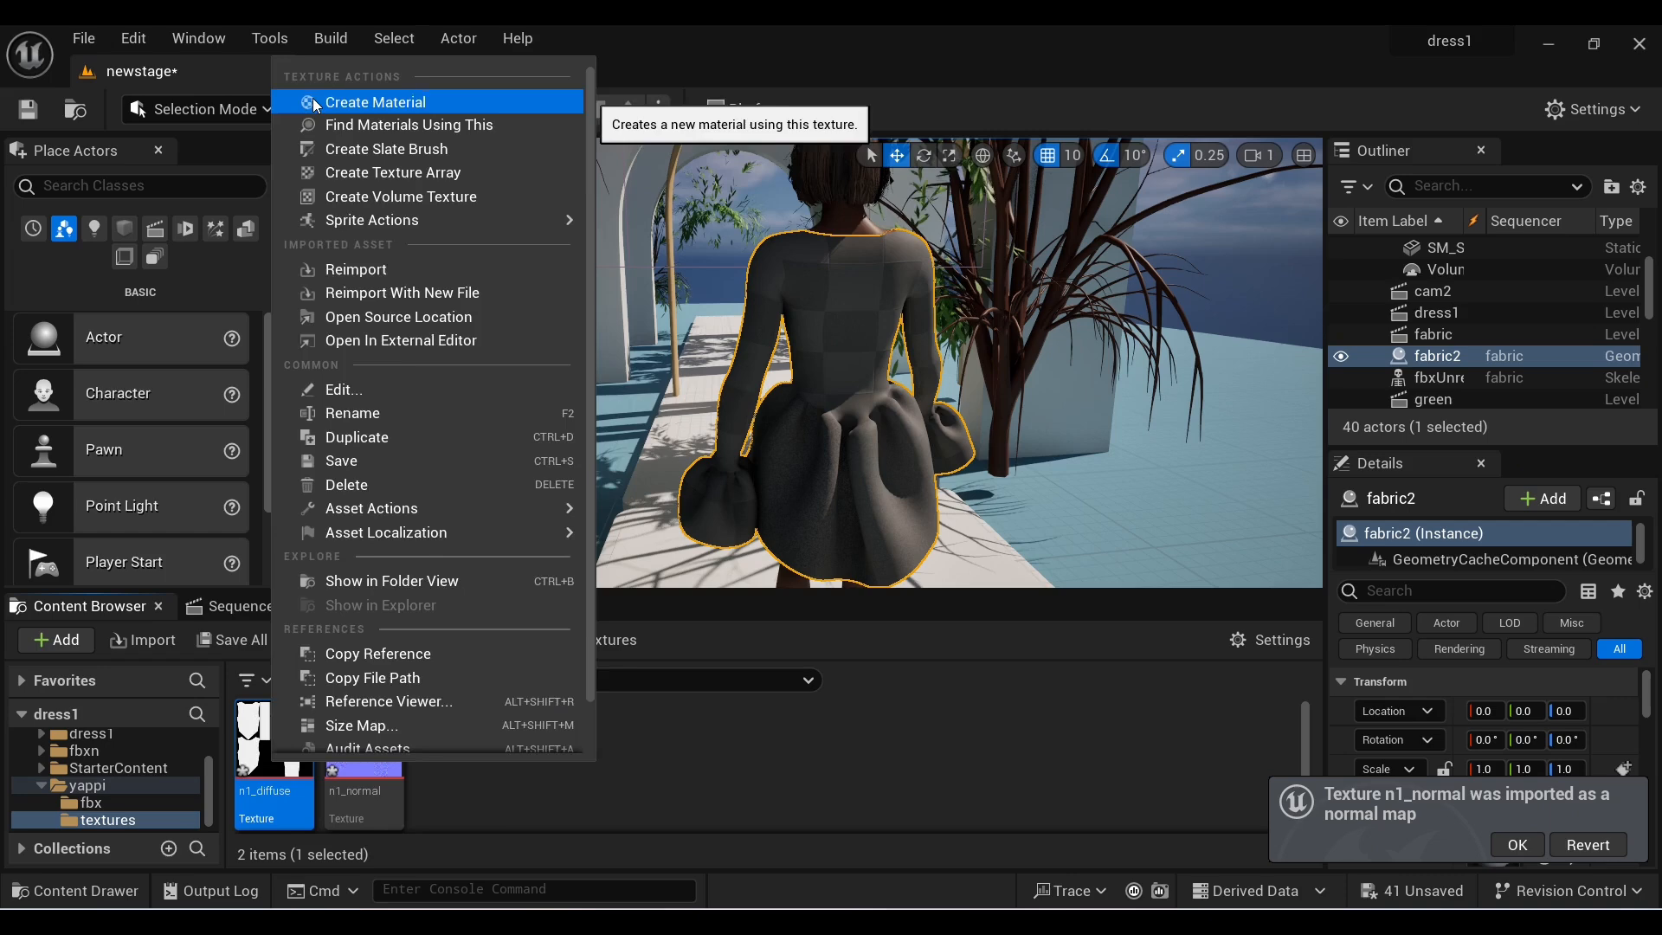
click(364, 102)
click(630, 767)
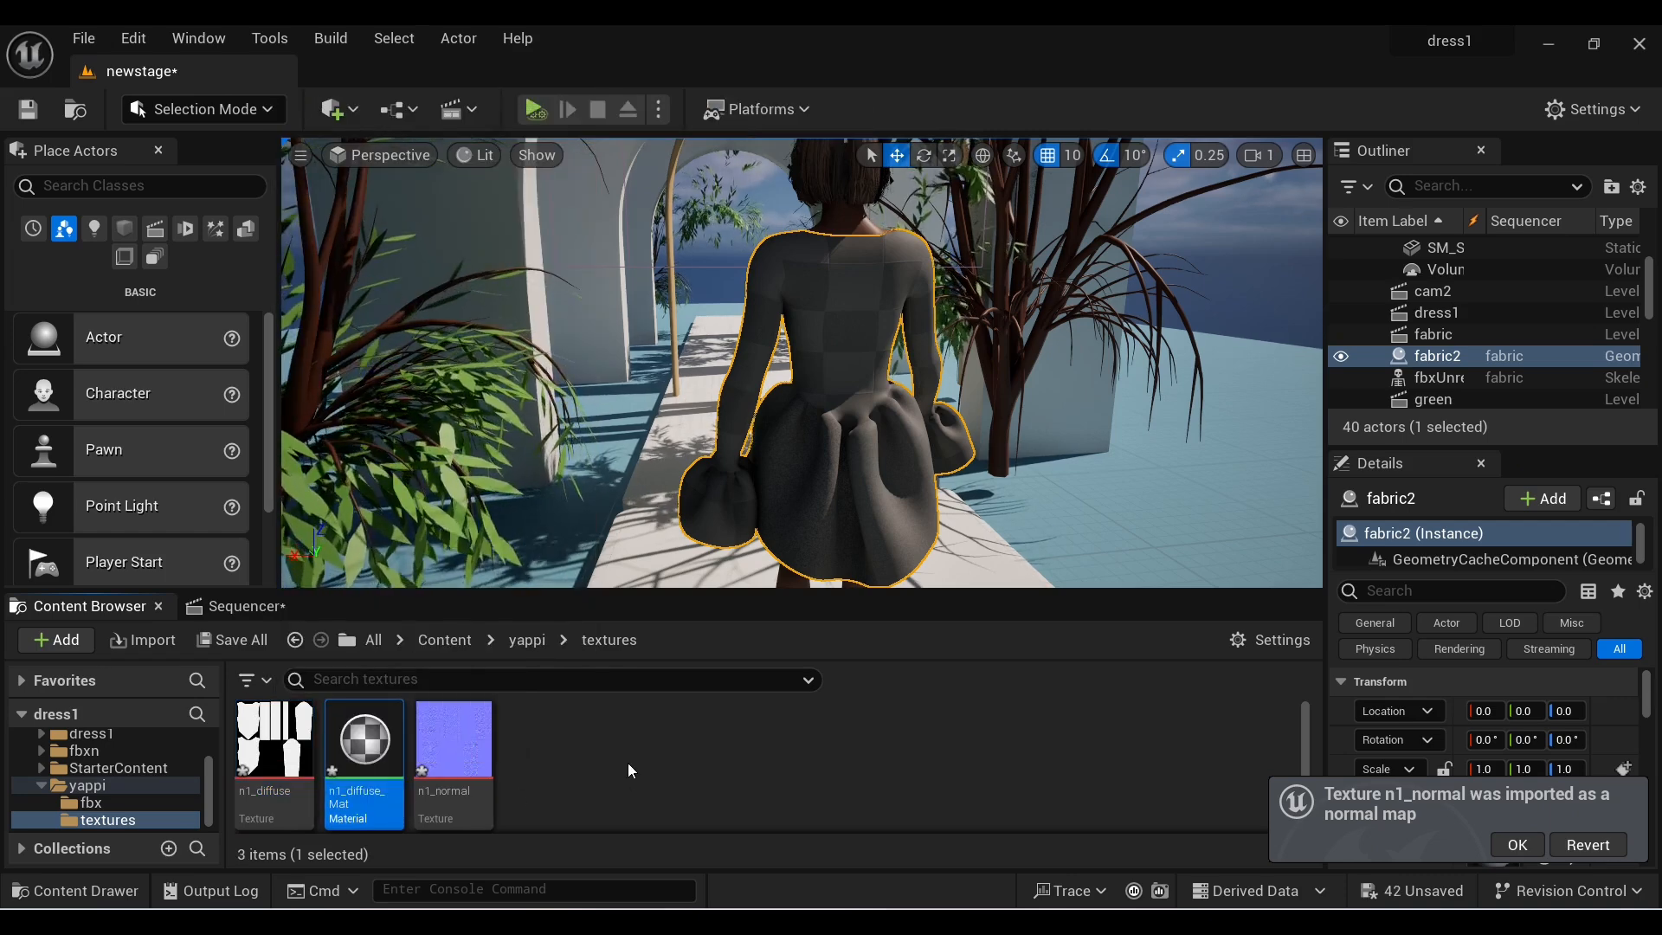
- Add the n1_normal texture to the n1_diffuse_Mat graph, connect its RGB output to Normal, and apply and save the material
double_click(364, 753)
click(135, 878)
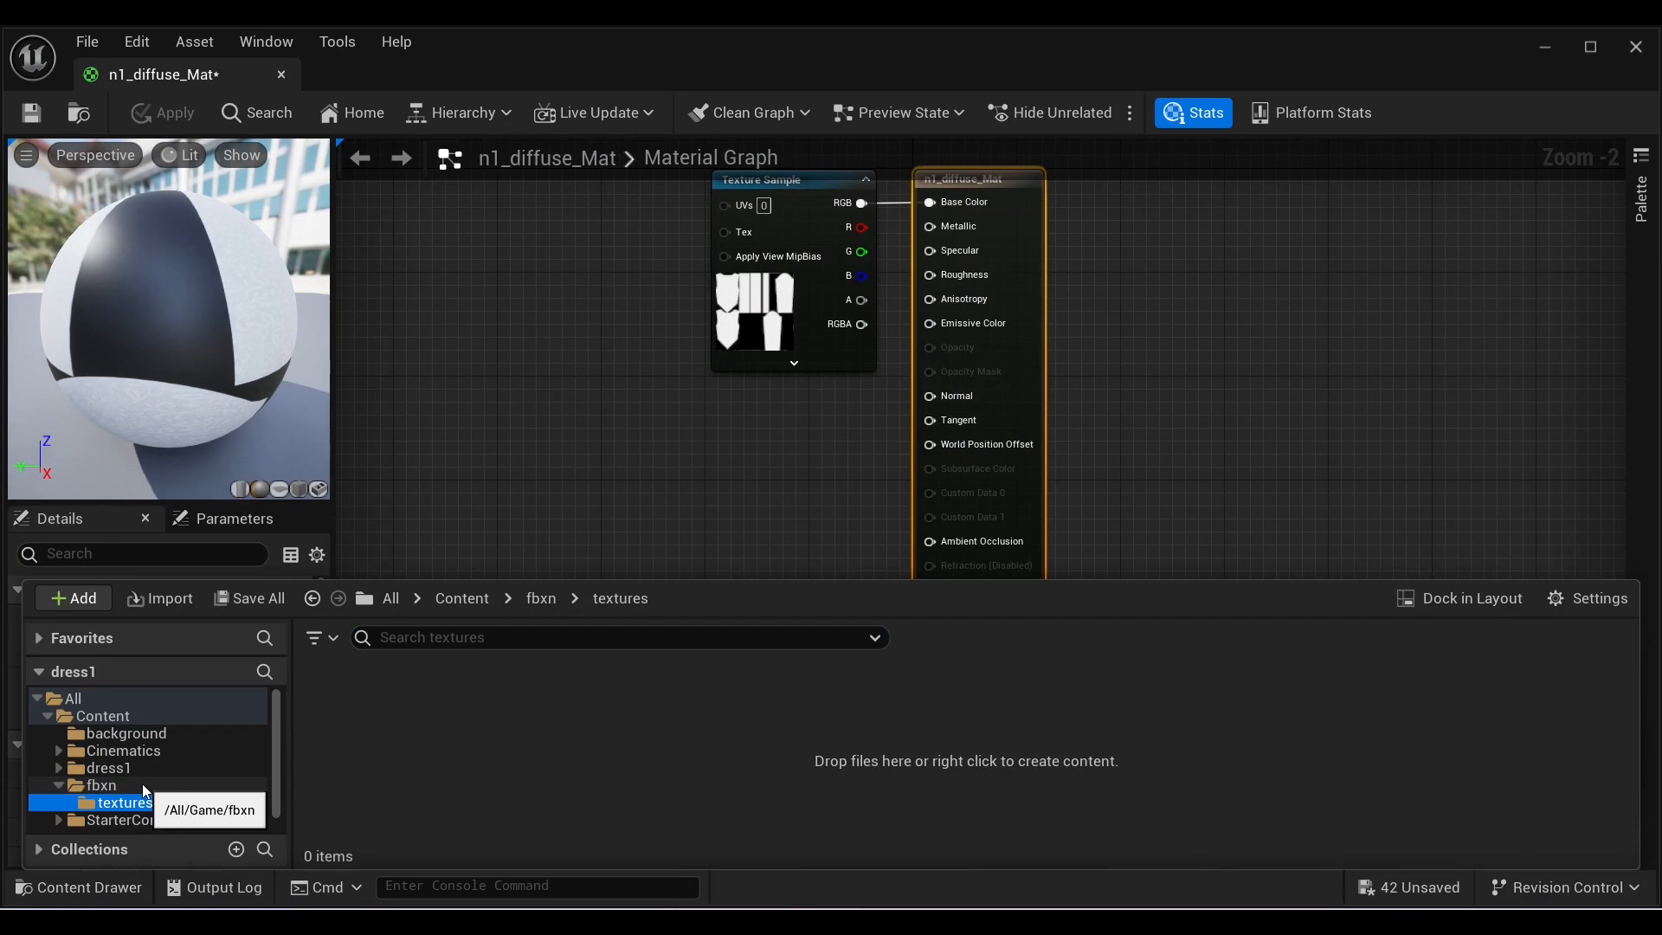
click(152, 715)
click(781, 693)
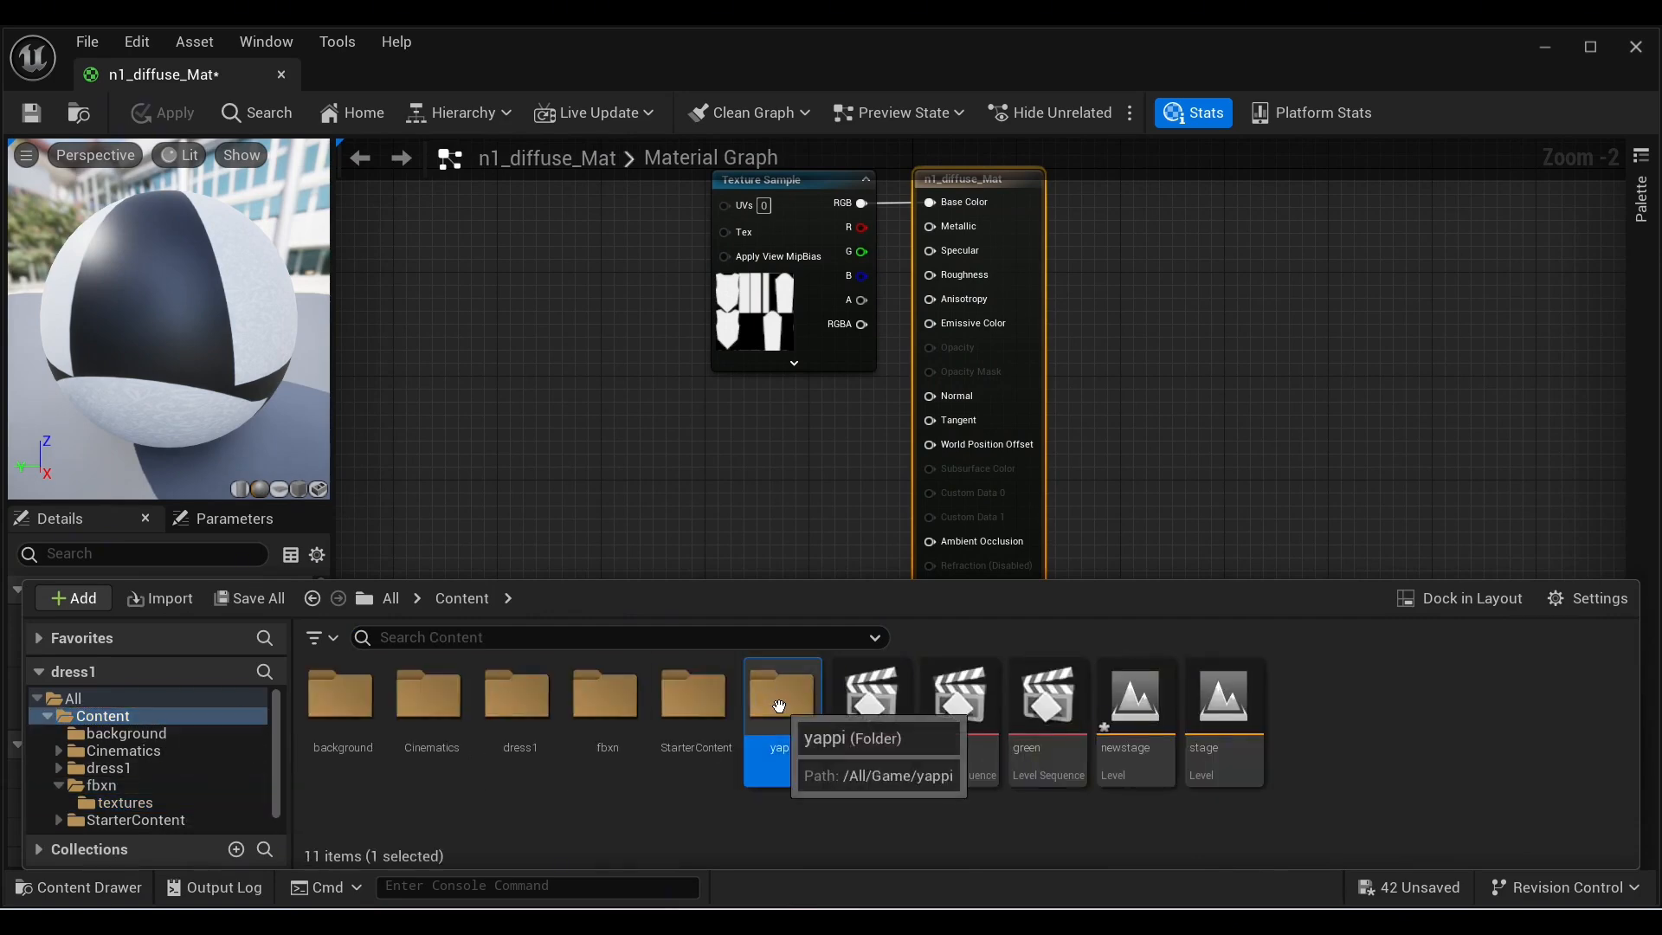
double_click(782, 693)
double_click(428, 693)
click(535, 673)
drag(535, 674, 655, 479)
drag(805, 505, 942, 393)
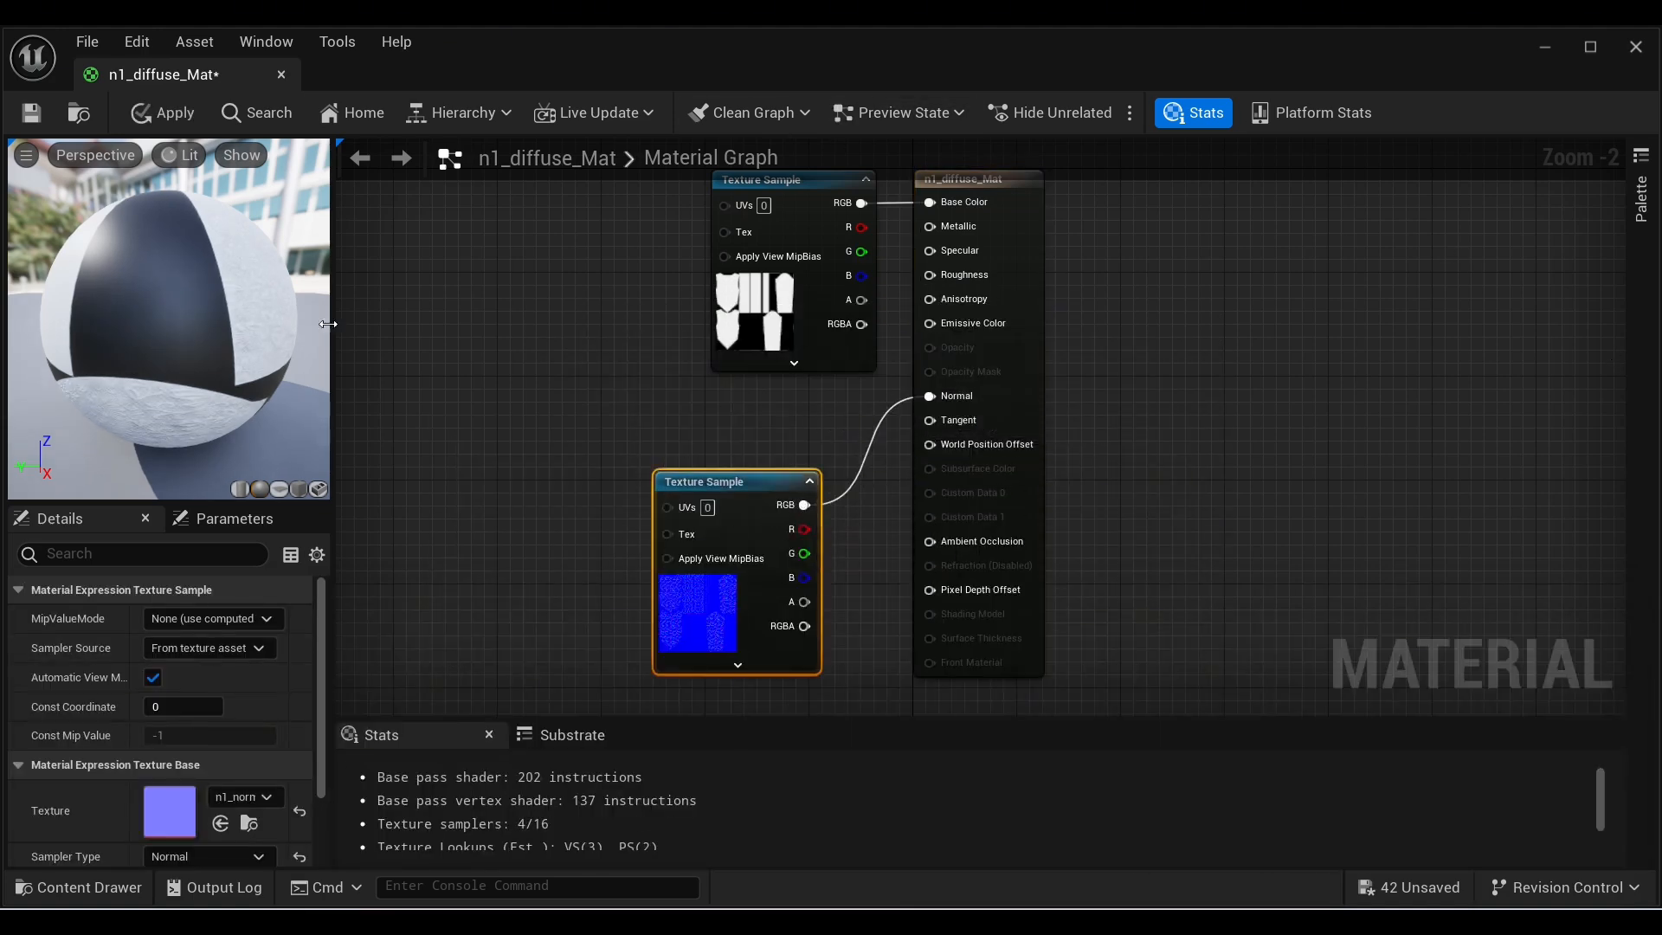
click(157, 117)
click(35, 118)
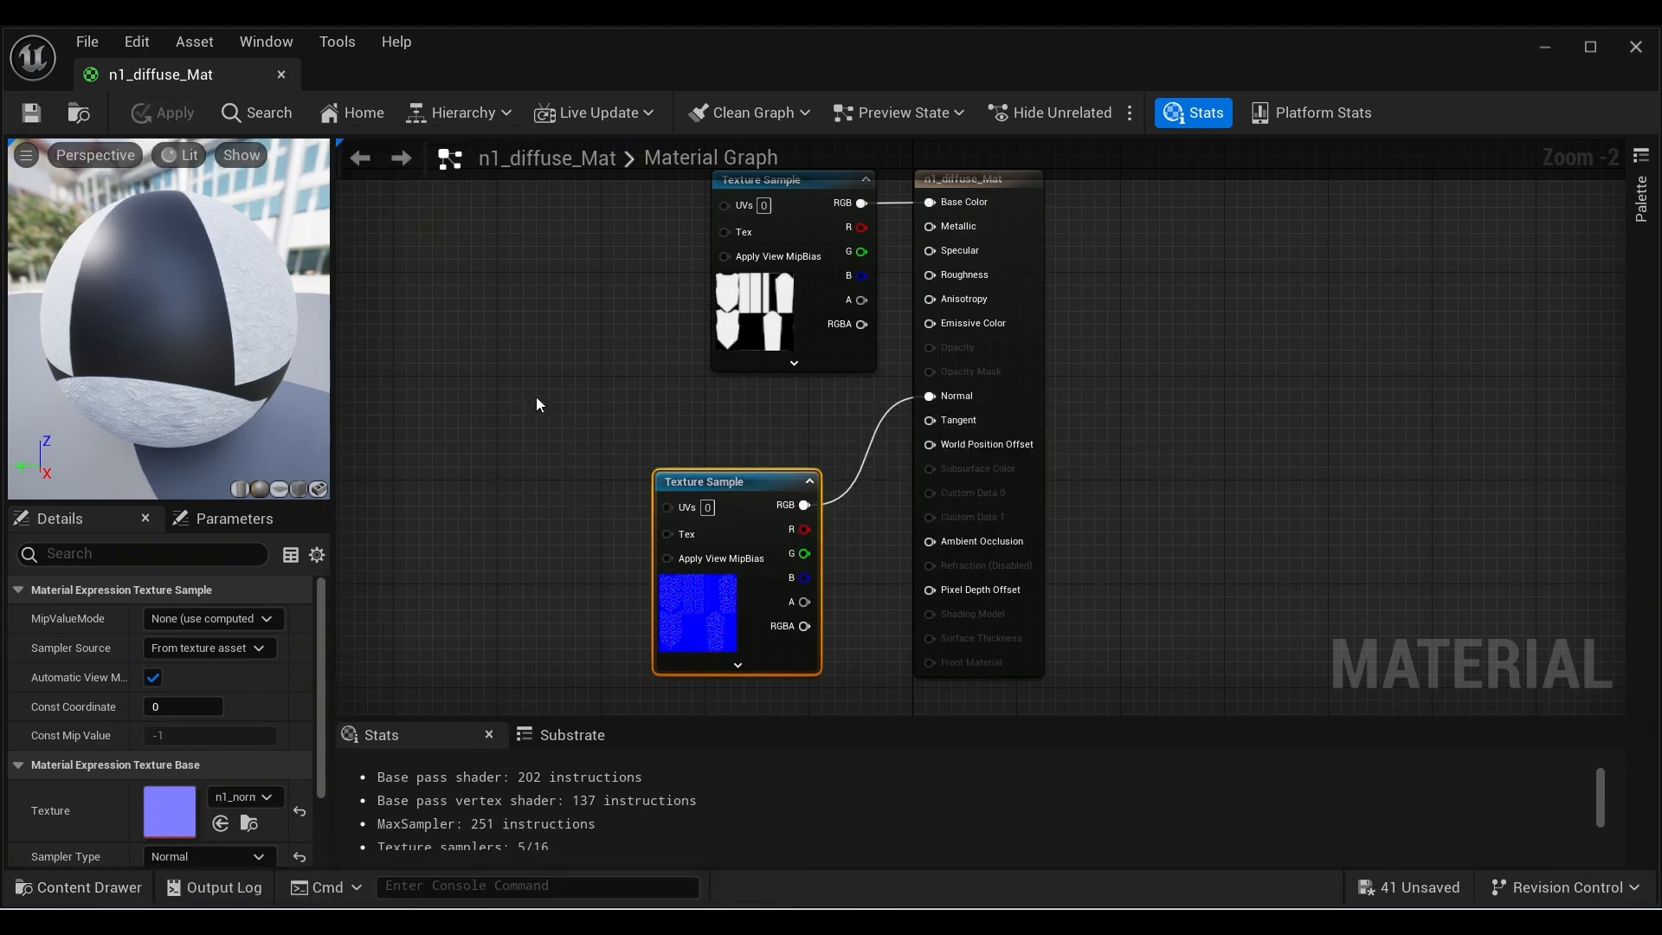
click(1637, 54)
- Assign n1_diffuse_Mat to the dress in the level and play the sequence with the textured garment
drag(364, 740, 827, 343)
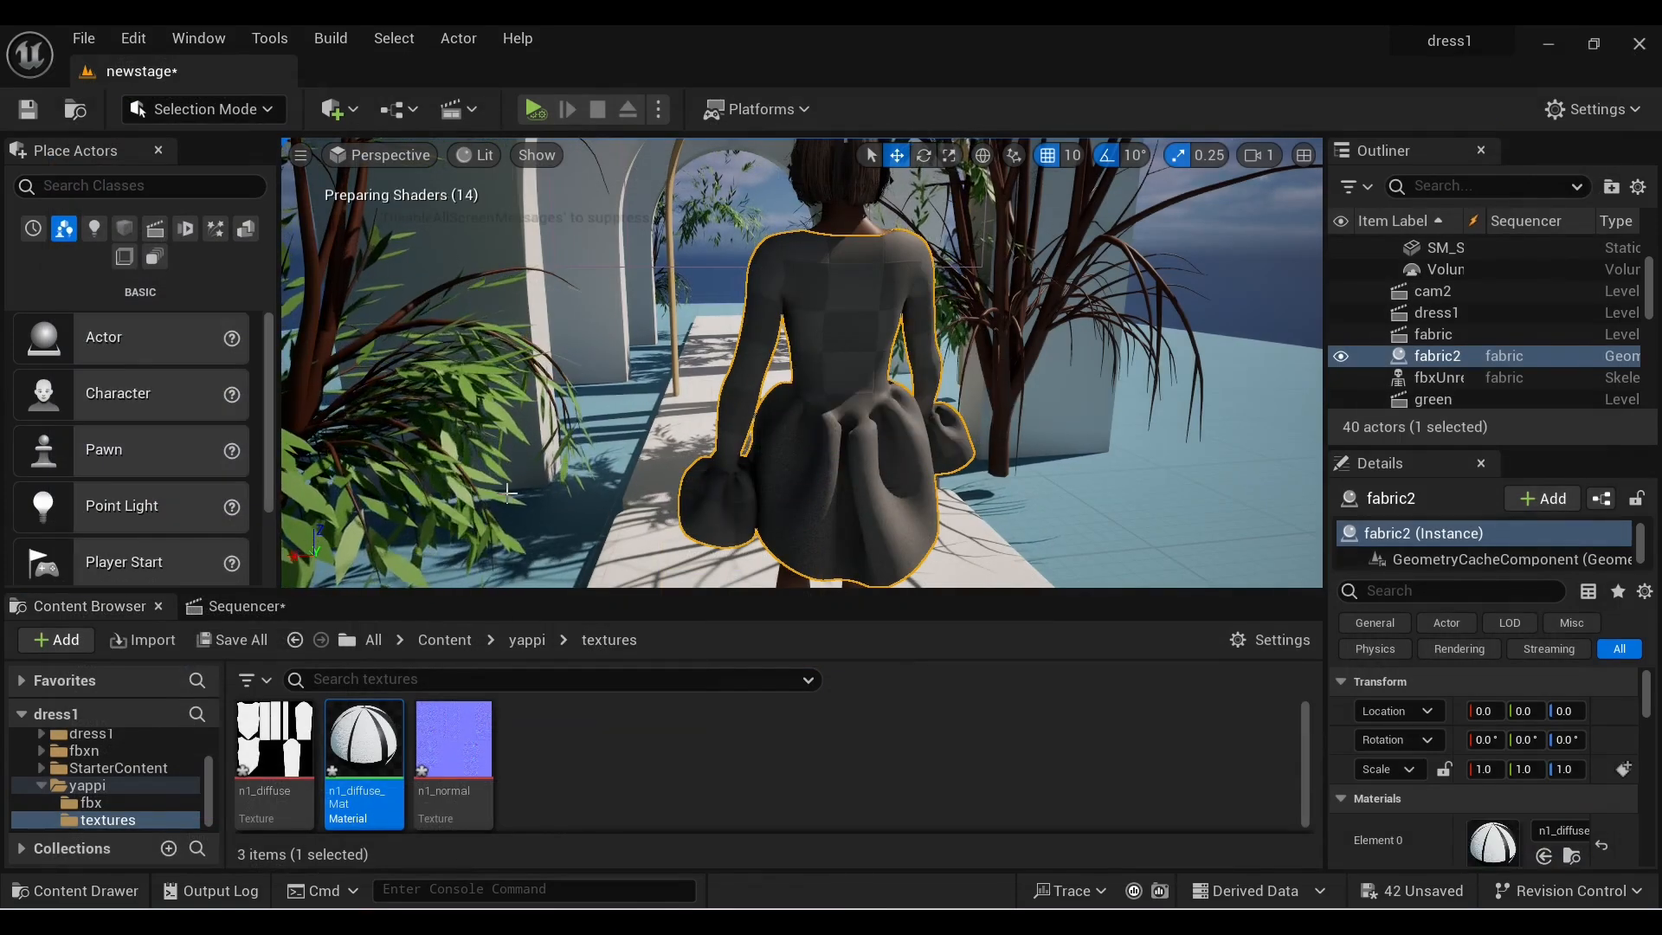
right_drag(870, 326, 603, 432)
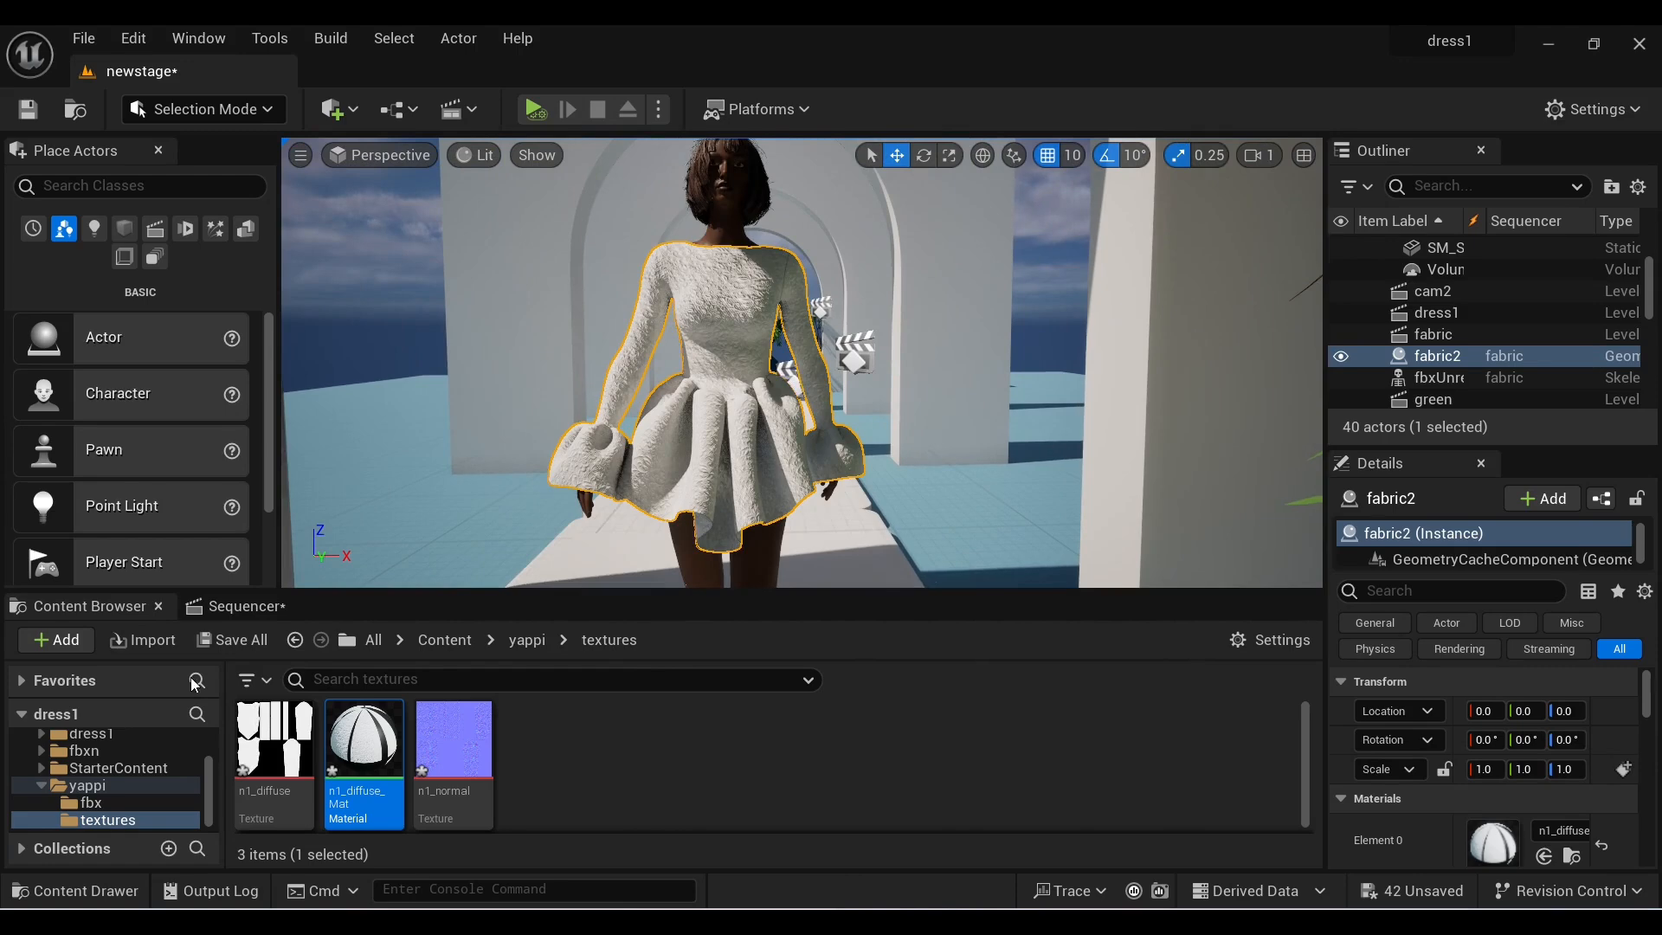
click(247, 606)
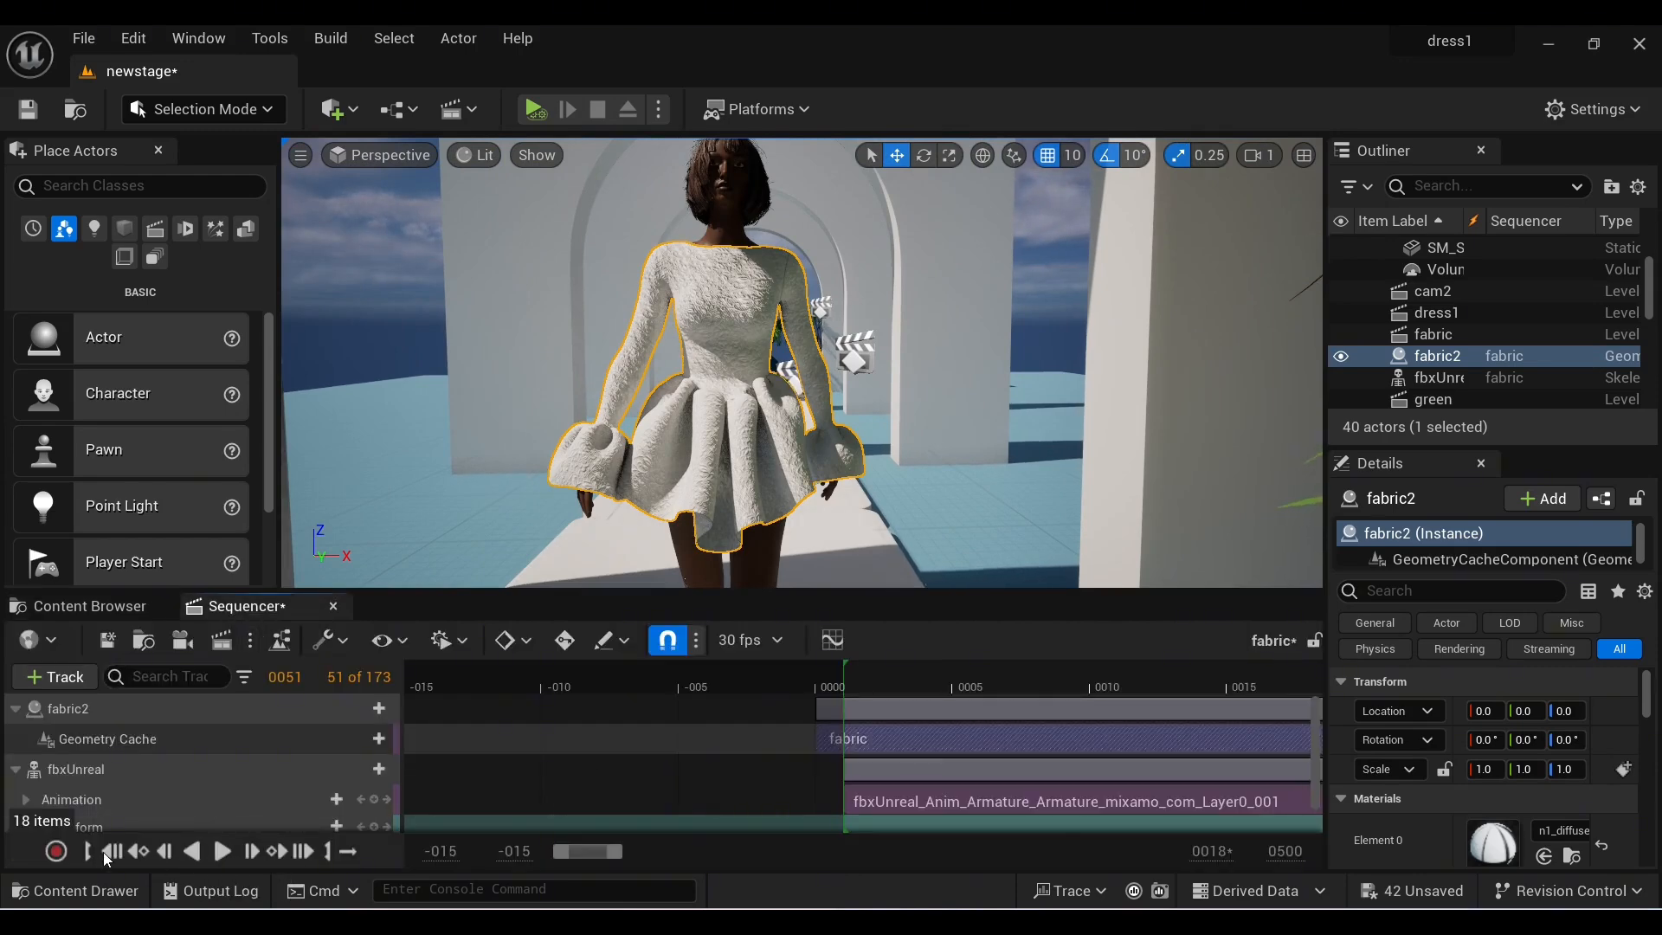
click(220, 852)
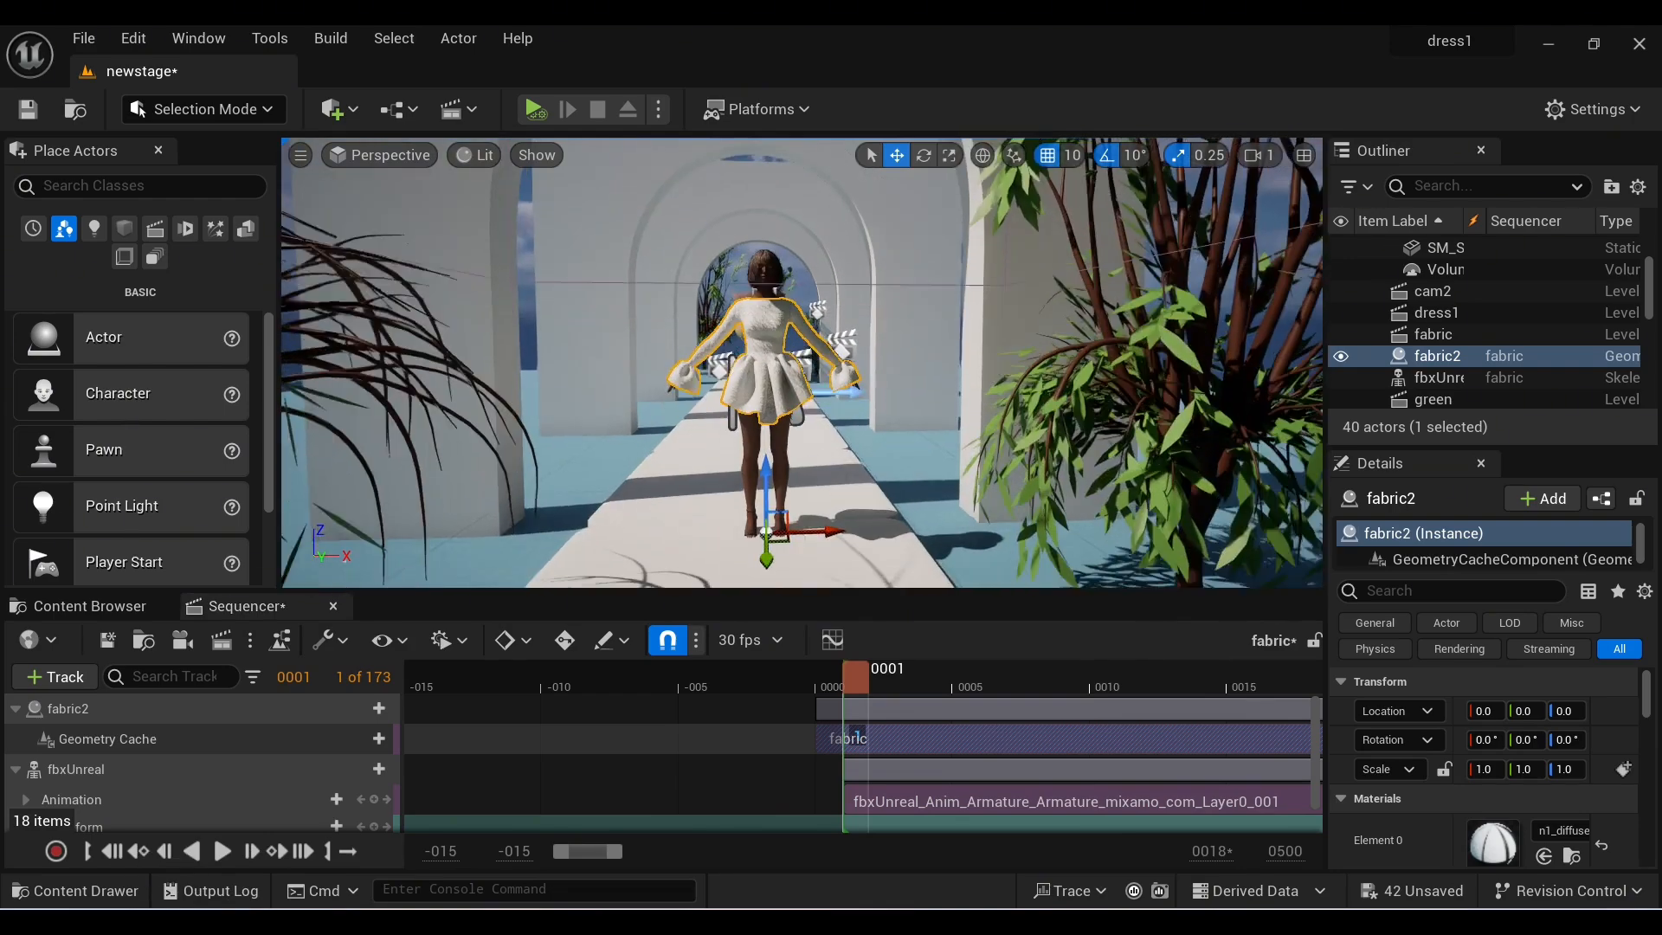
- Add a new cine camera to the fabric sequence and pilot it in the viewport
click(53, 677)
click(449, 520)
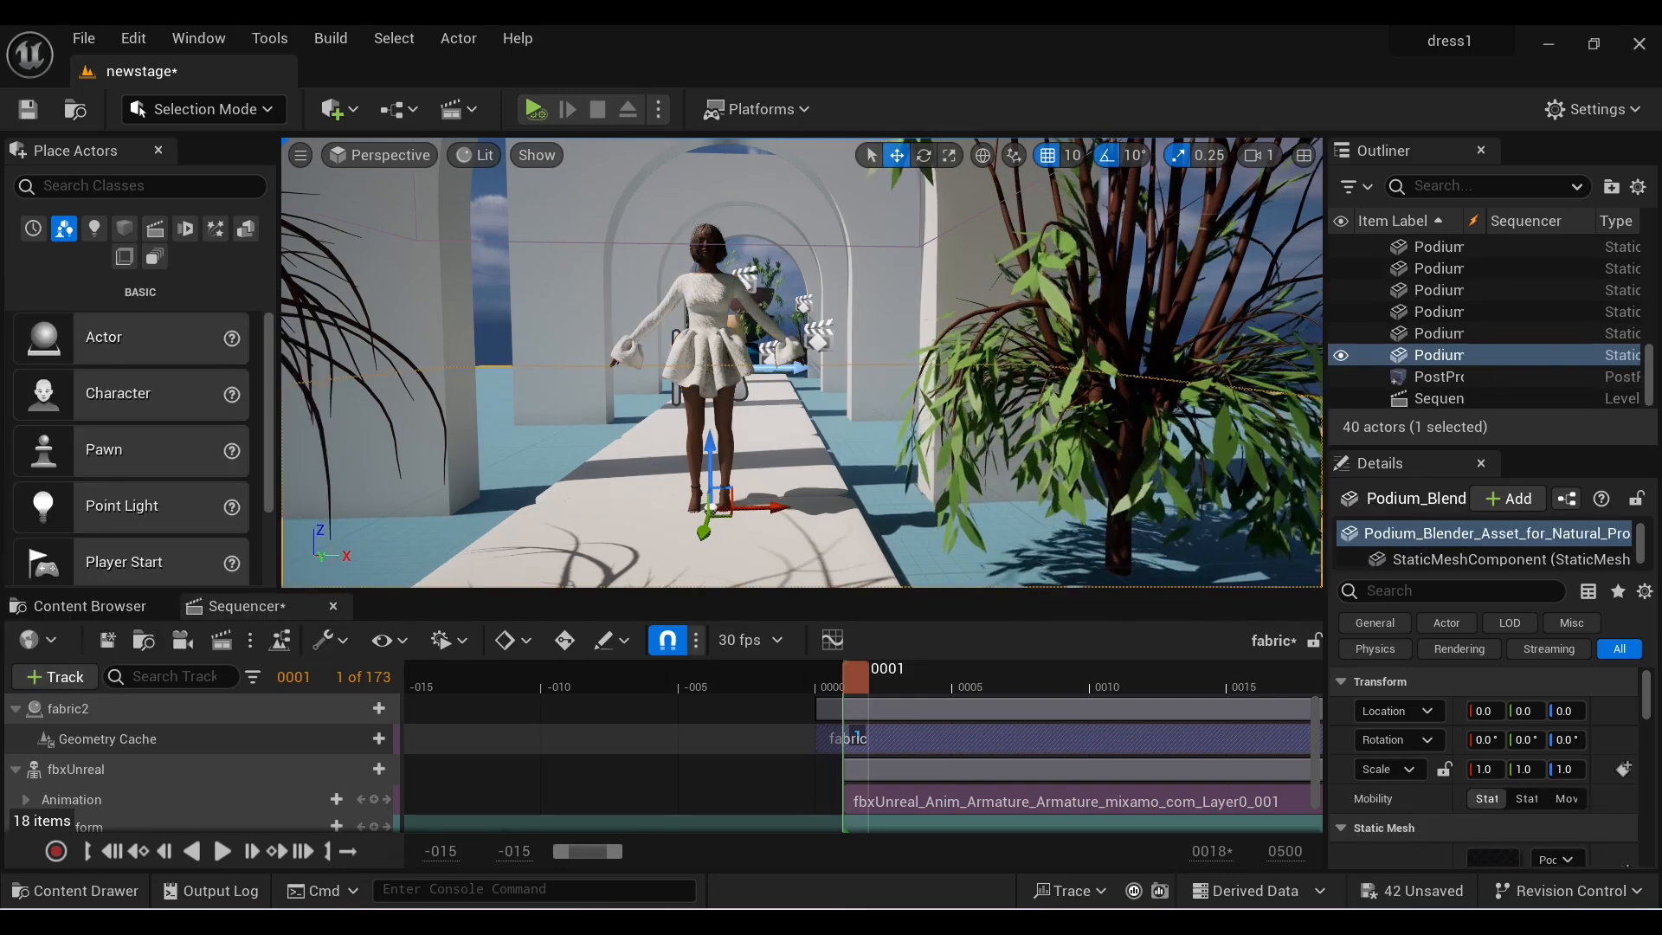
click(170, 644)
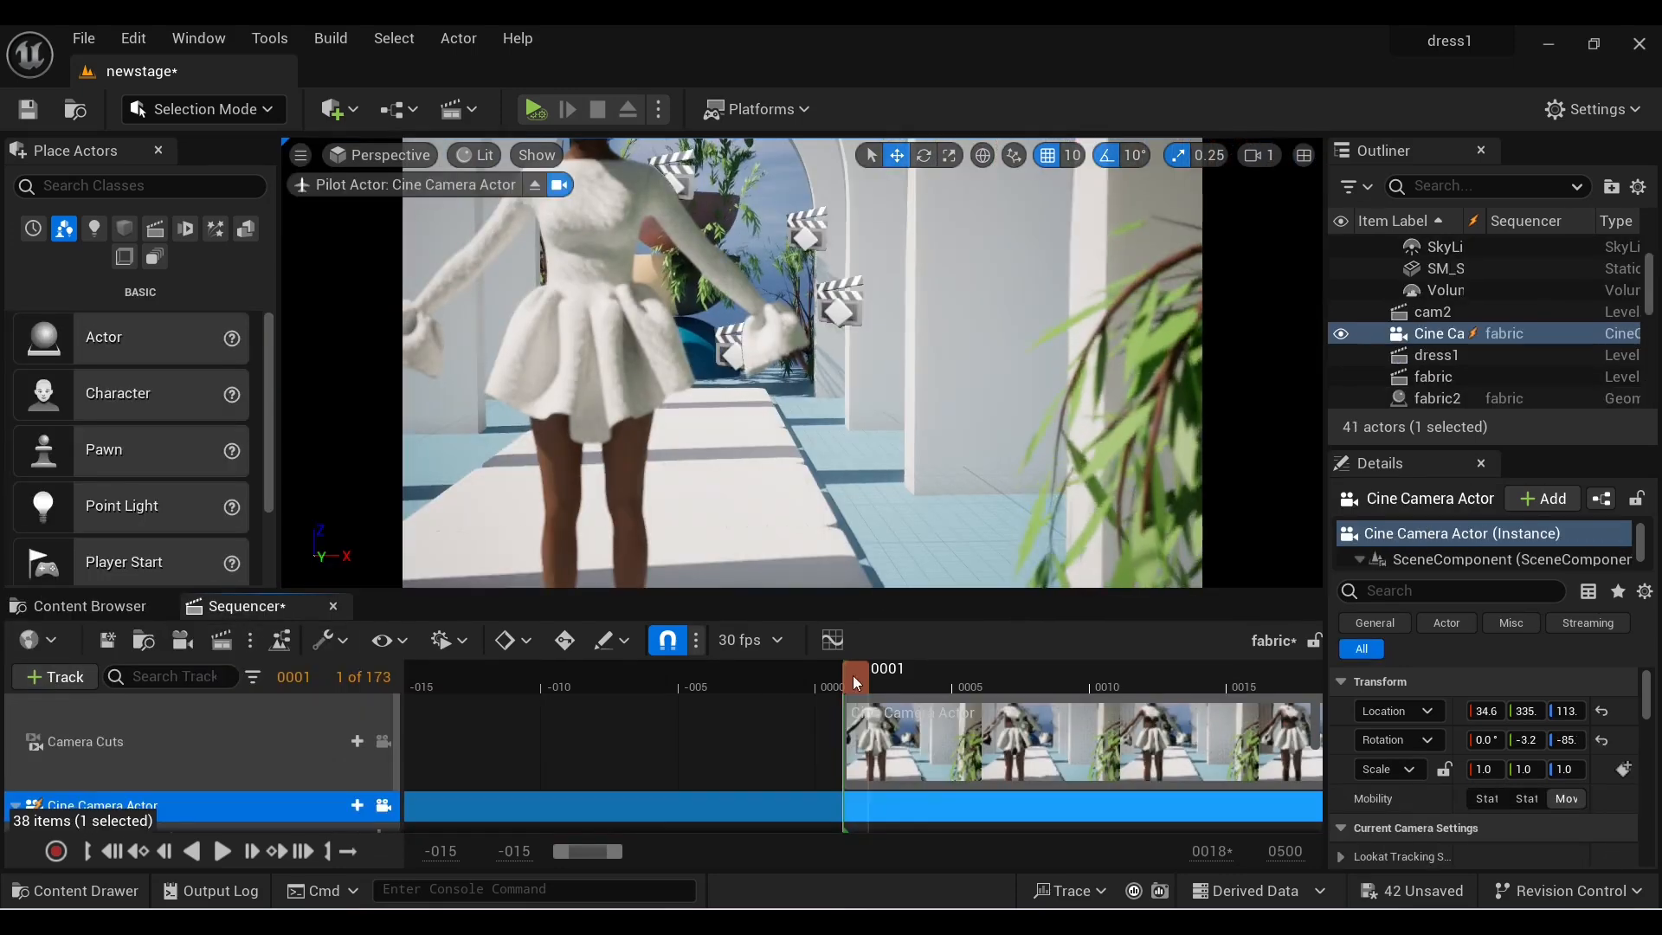
- Frame the cine camera far back along the walkway with the avatar centred and key its transform at frame 2
scroll(118, 760, down, 1)
scroll(773, 394, down, 5)
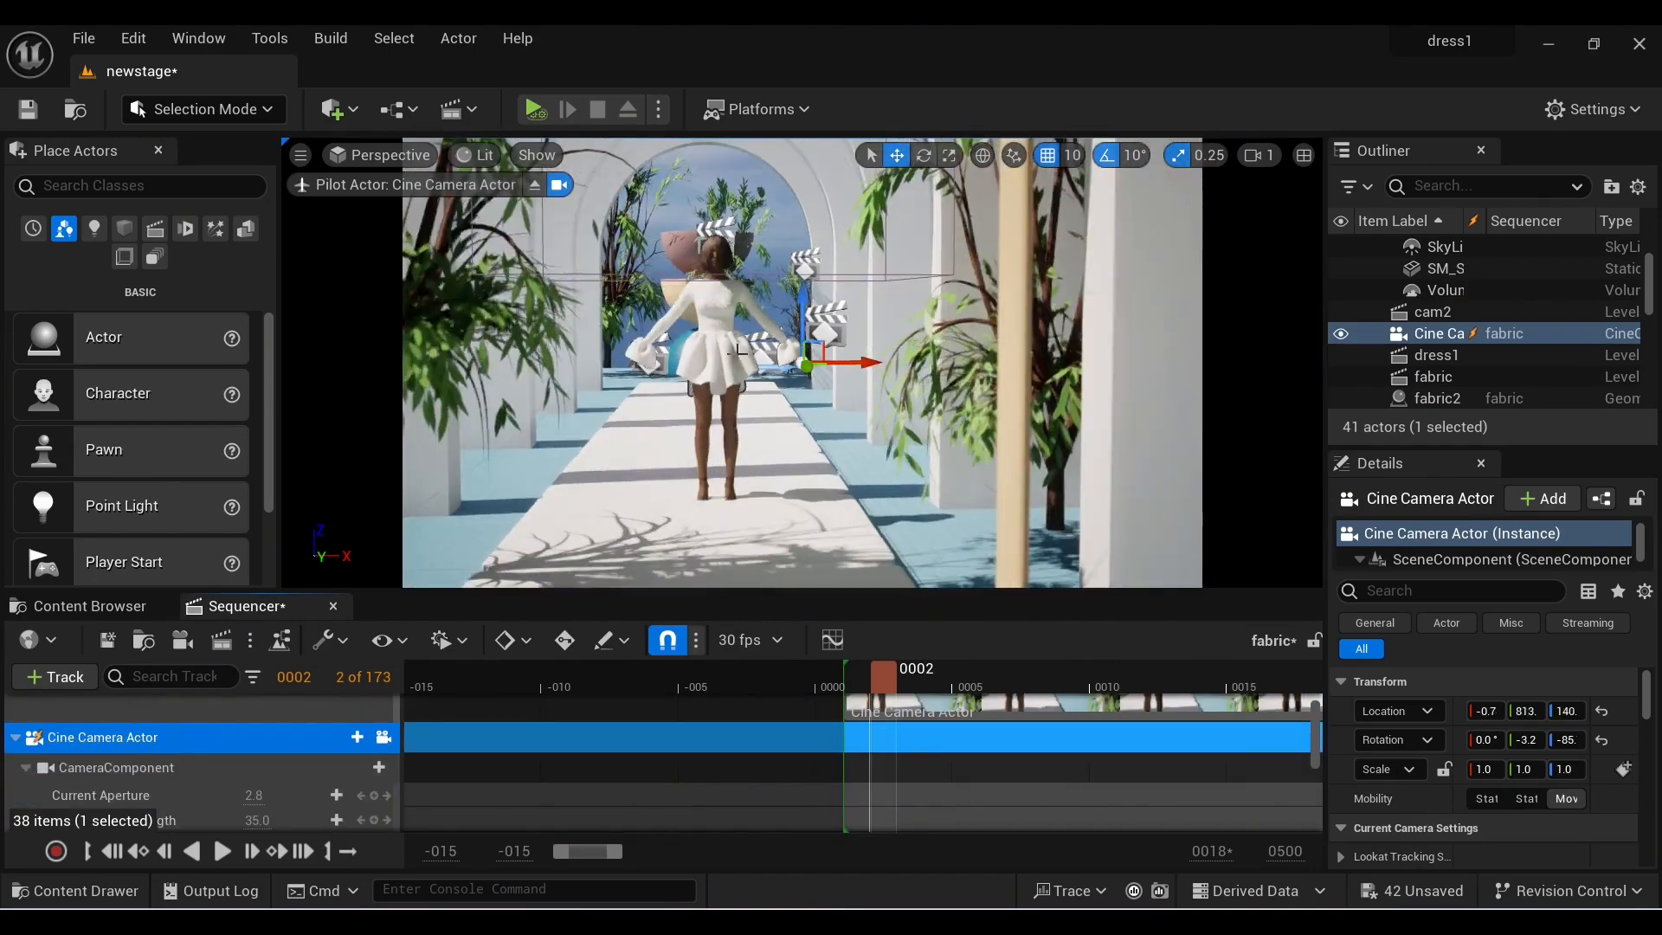
mouse_move(854, 375)
right_down()
mouse_move(805, 363)
mouse_move(854, 375)
right_up()
middle_drag(855, 375, 883, 364)
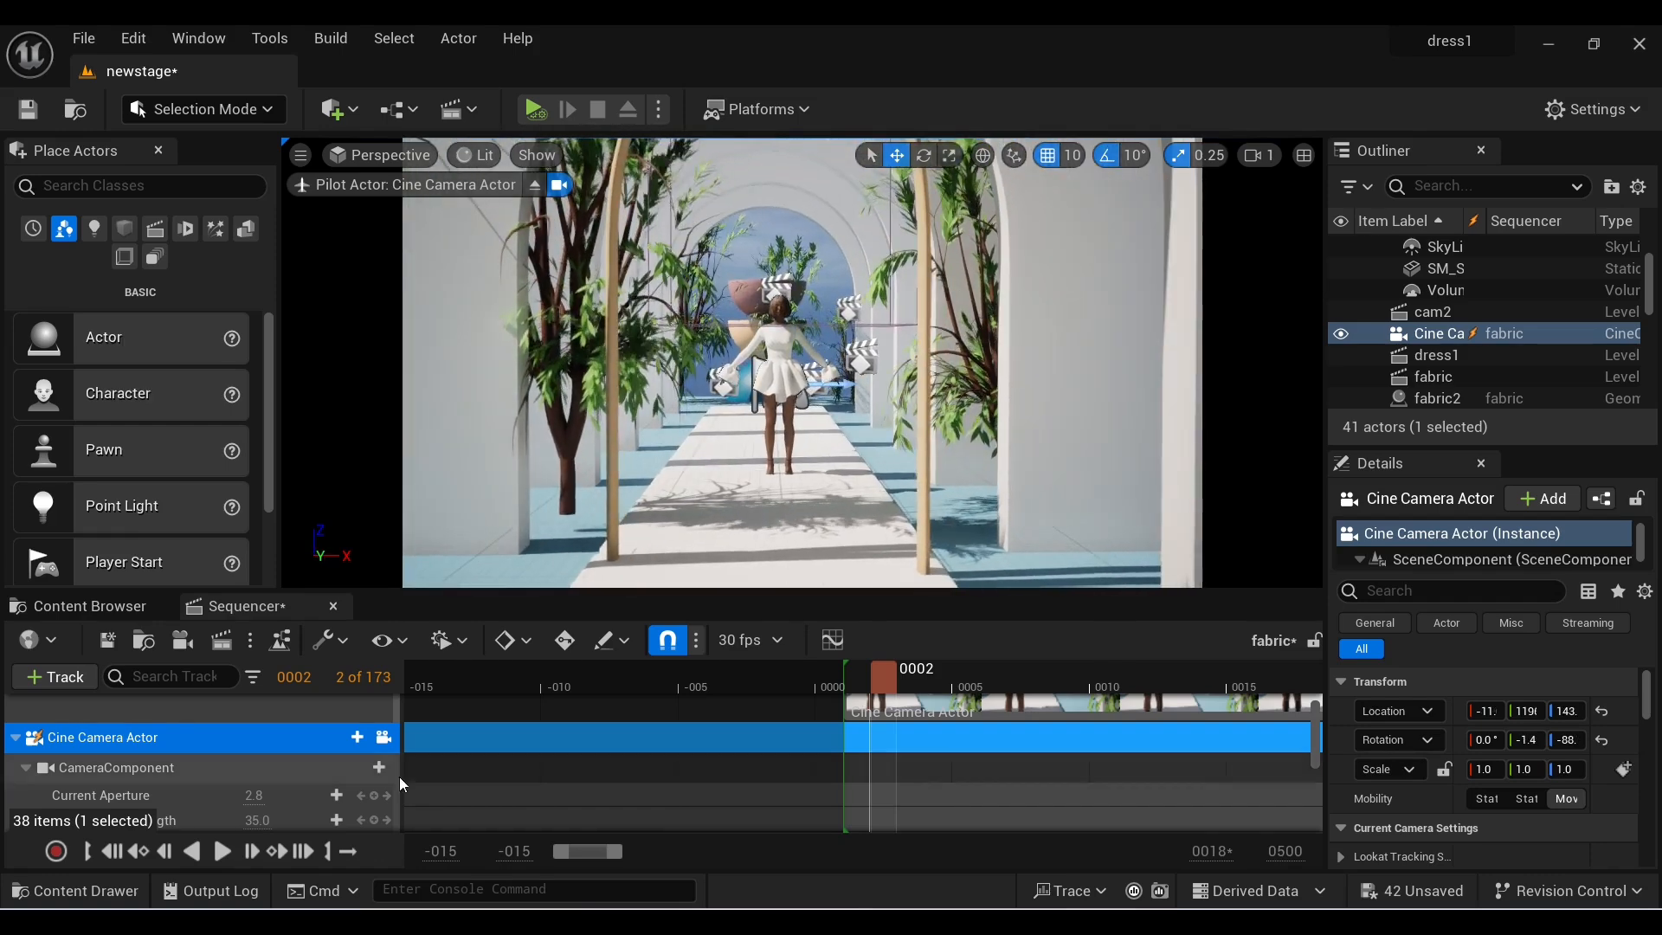
scroll(298, 747, down, 3)
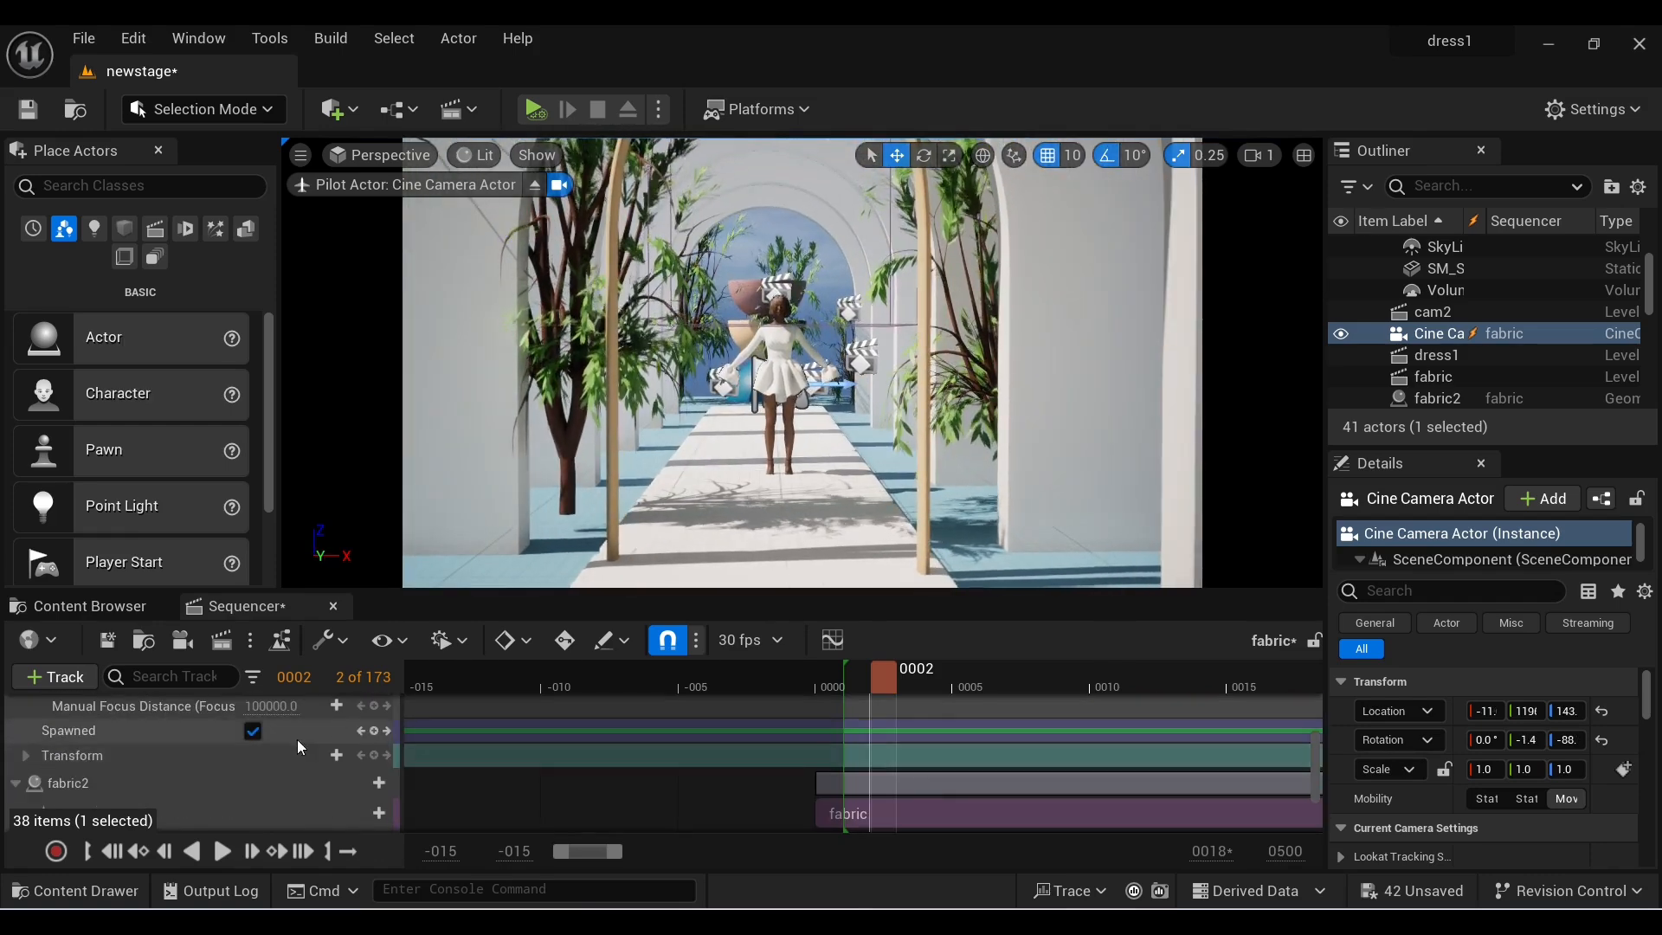
click(374, 756)
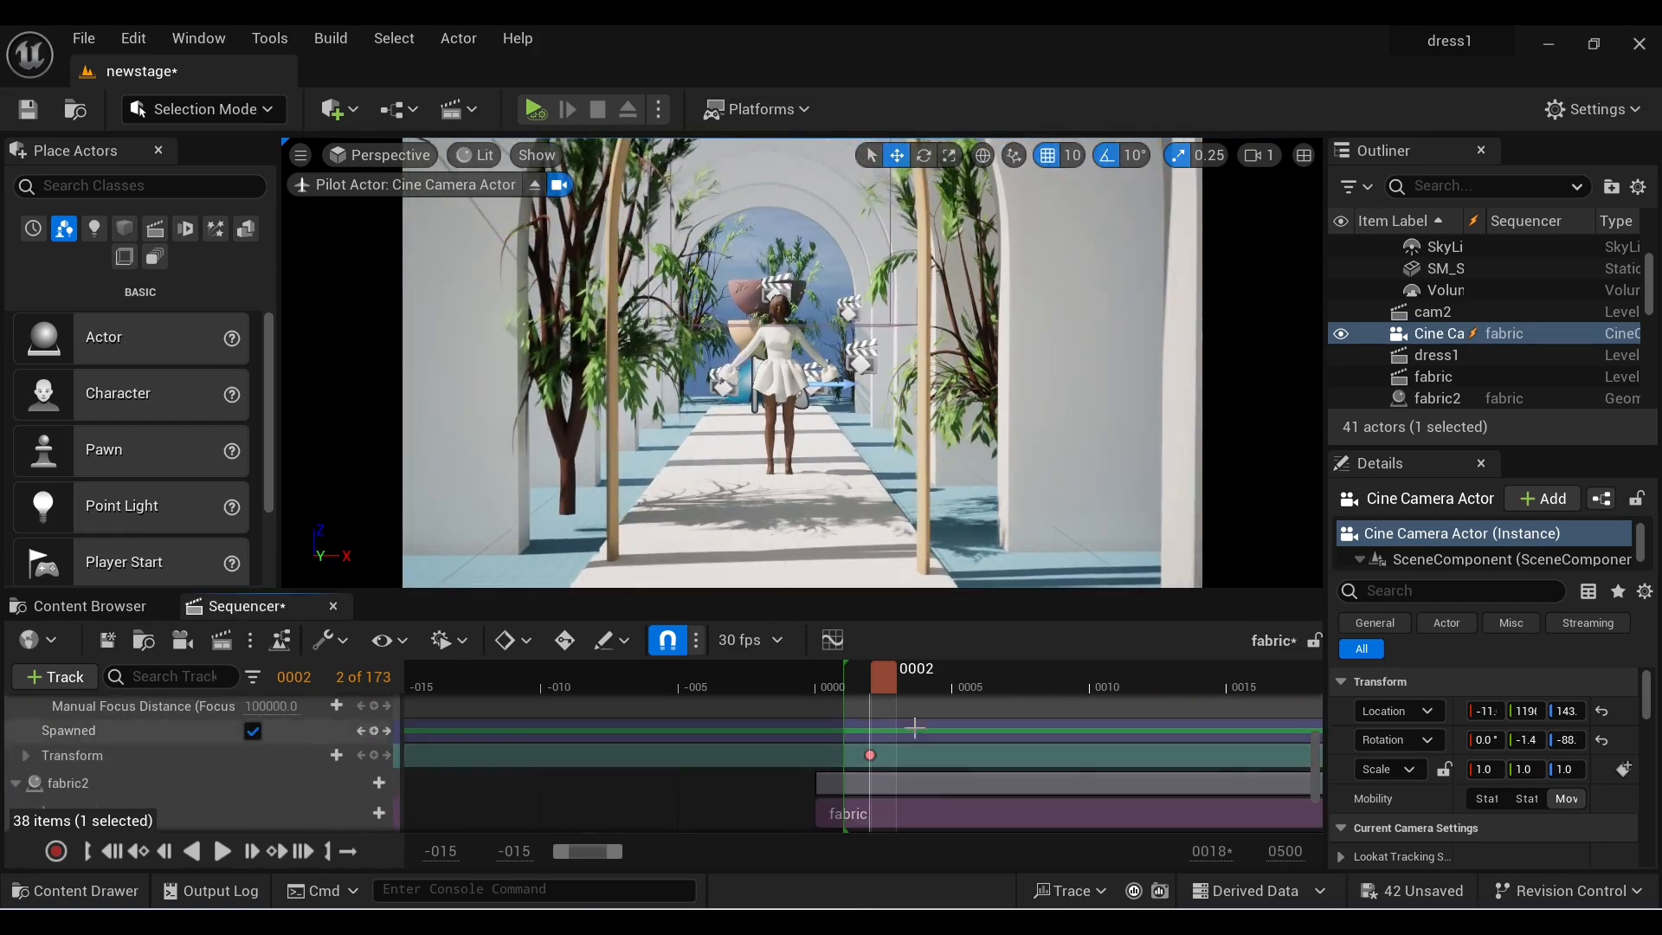
- Go to frame 60, move the cine camera in close behind the avatar, and key its transform there
click(1184, 682)
drag(574, 850, 643, 847)
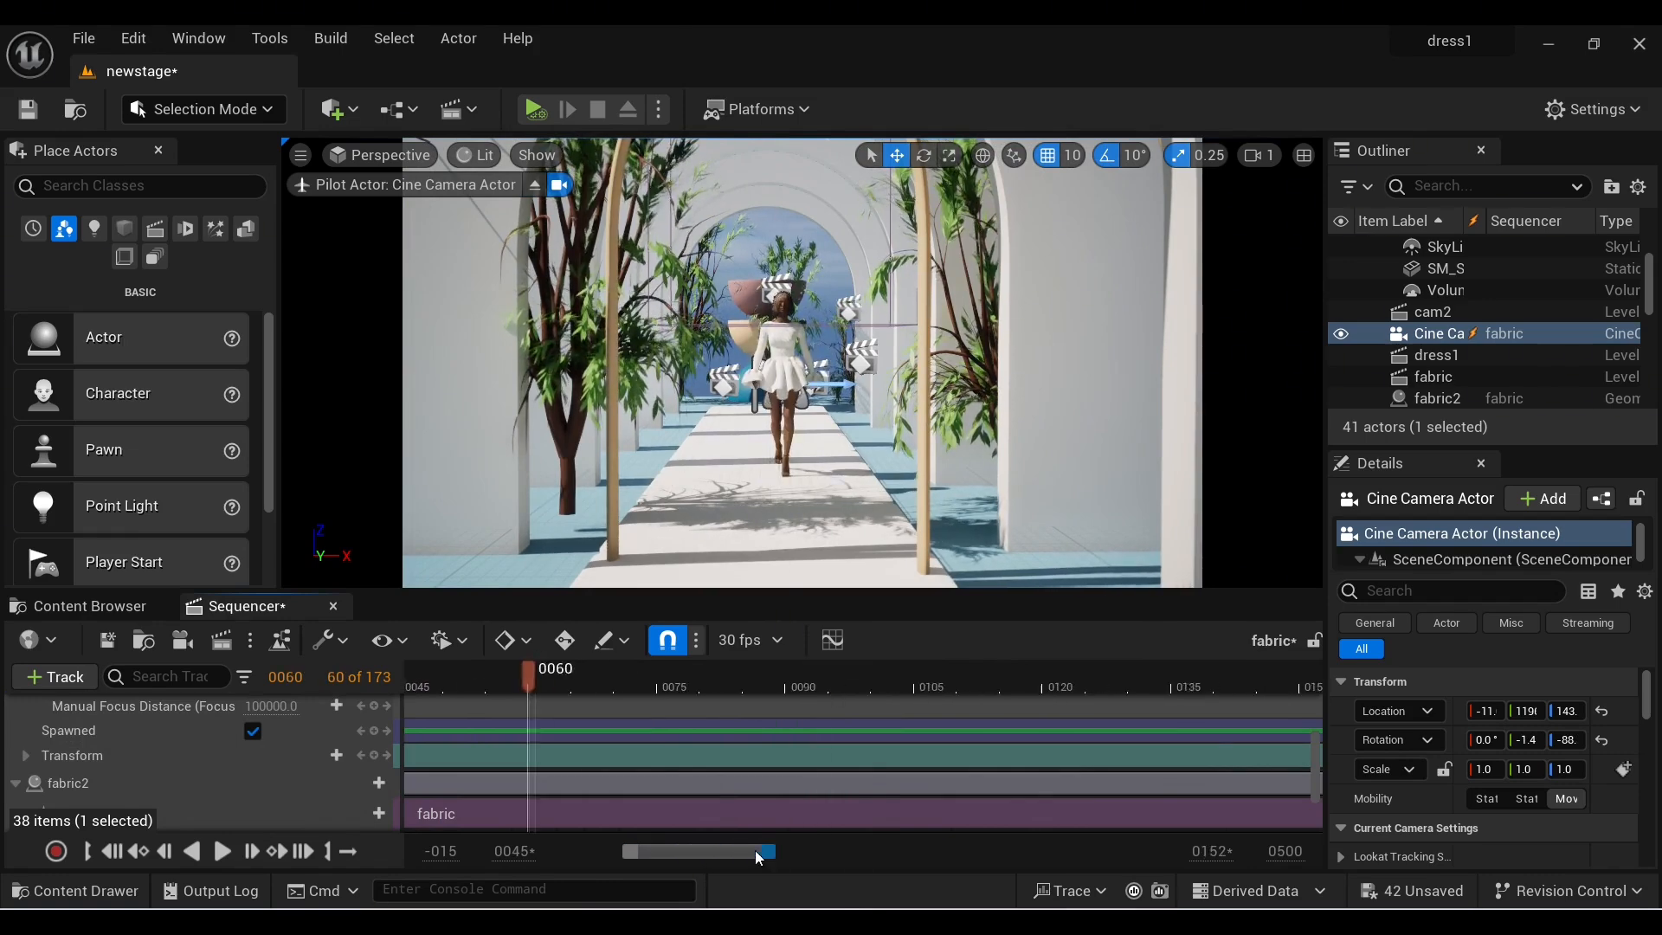
drag(745, 857, 837, 856)
drag(716, 857, 678, 860)
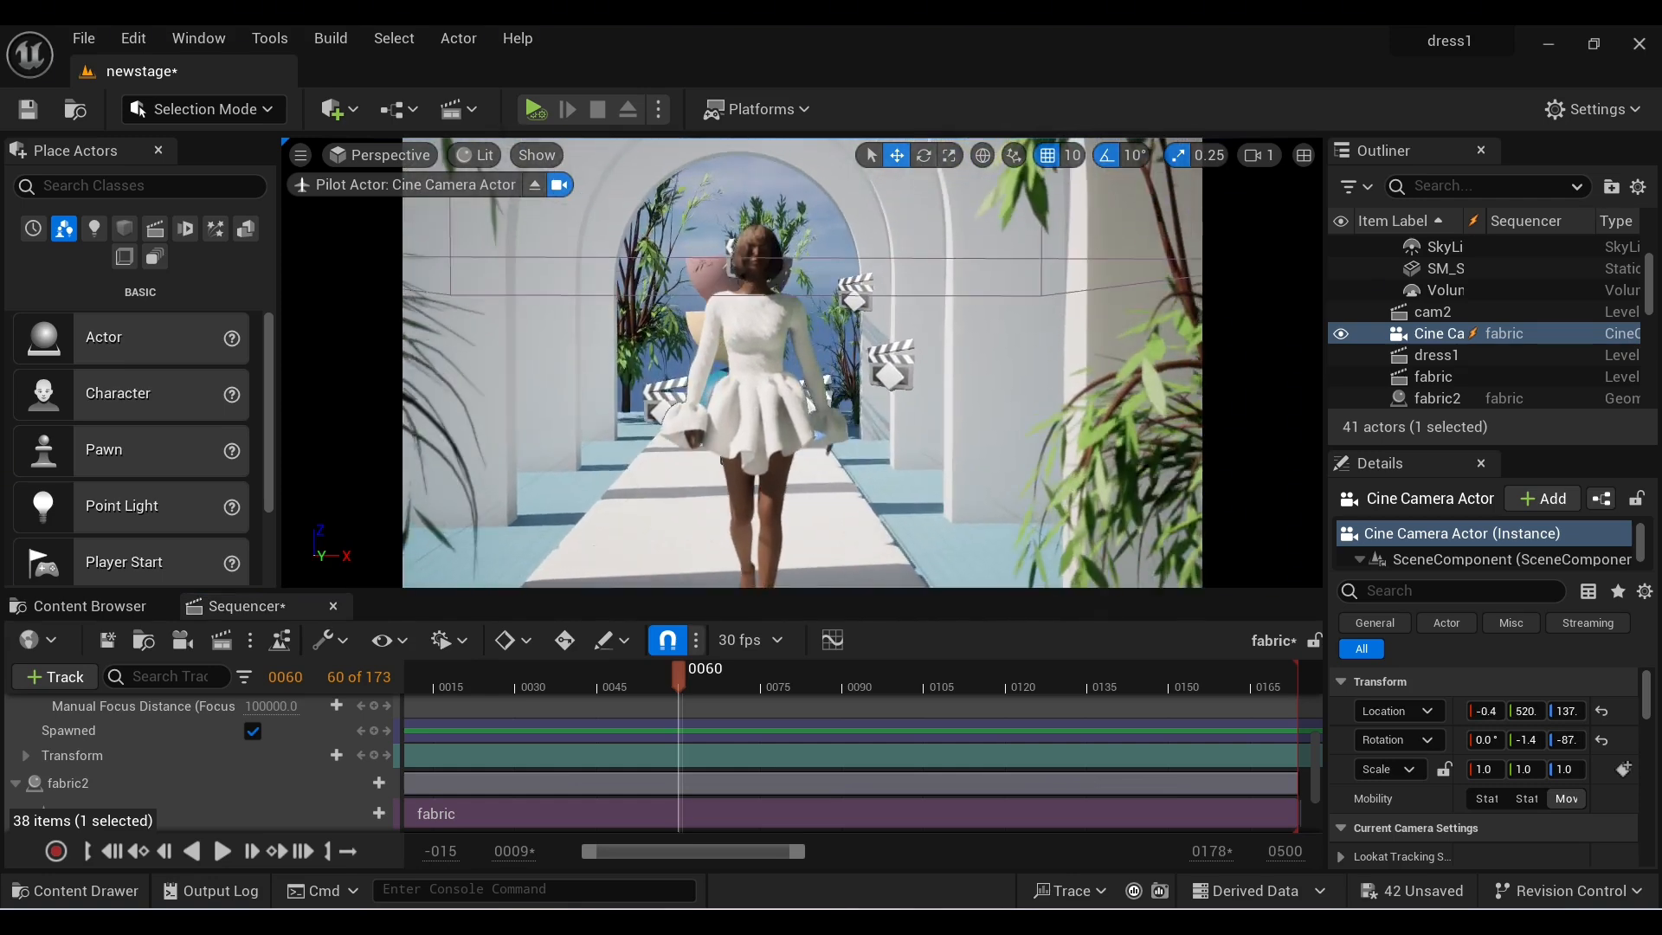
click(374, 756)
- Enable the camera's debug focus plane and sample the manual focus distance from the avatar's dress at frame 60
scroll(1651, 727, down, 5)
click(1476, 770)
mouse_move(1511, 742)
mouse_down()
mouse_move(1553, 742)
mouse_move(1446, 742)
mouse_up()
click(1572, 742)
click(762, 342)
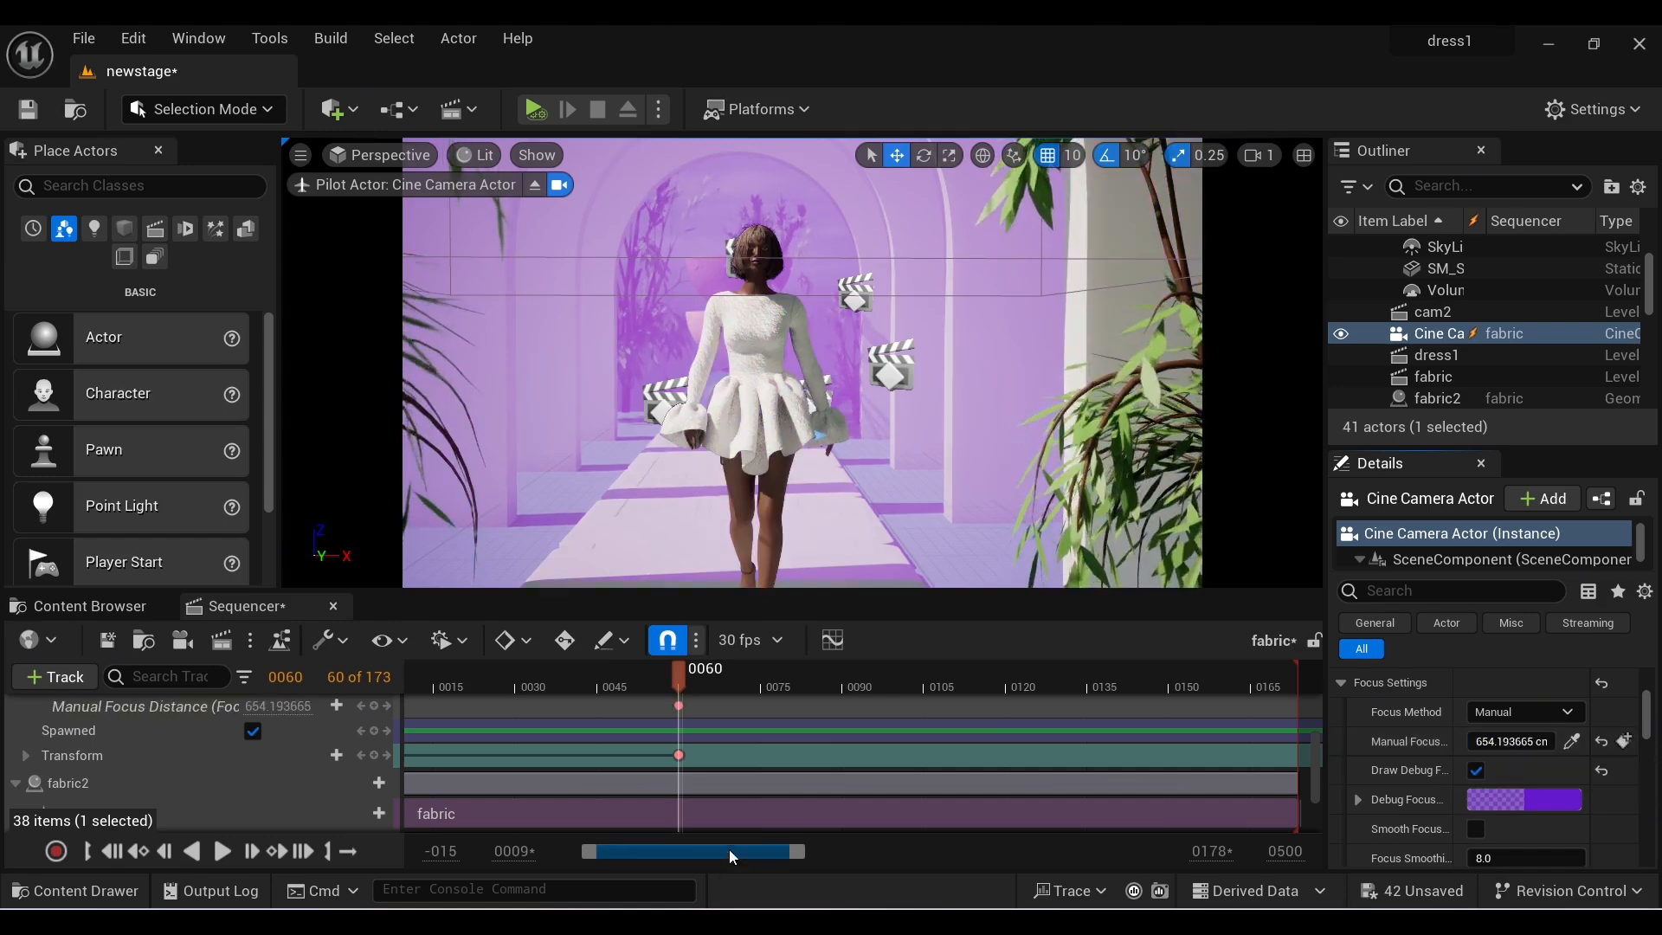
- Return to frame 2 and sample the camera's manual focus distance from the avatar there
drag(727, 863, 696, 862)
click(497, 676)
click(1572, 742)
click(783, 342)
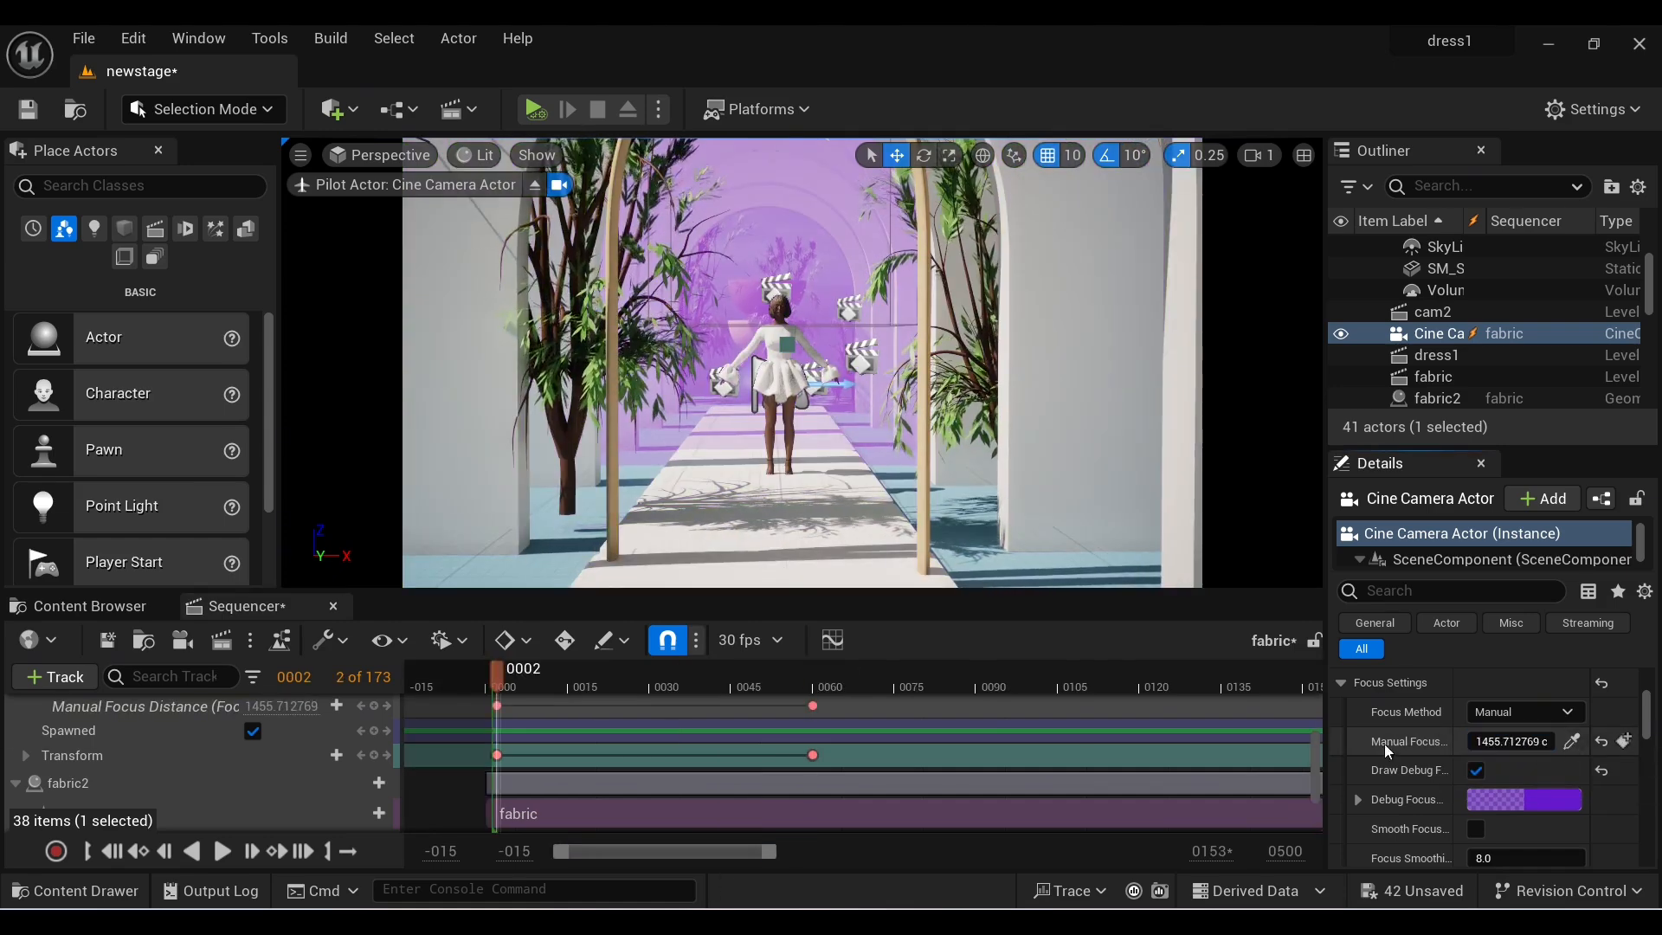
- Play the sequence, turn off the debug focus plane, and play the camera move again
click(222, 851)
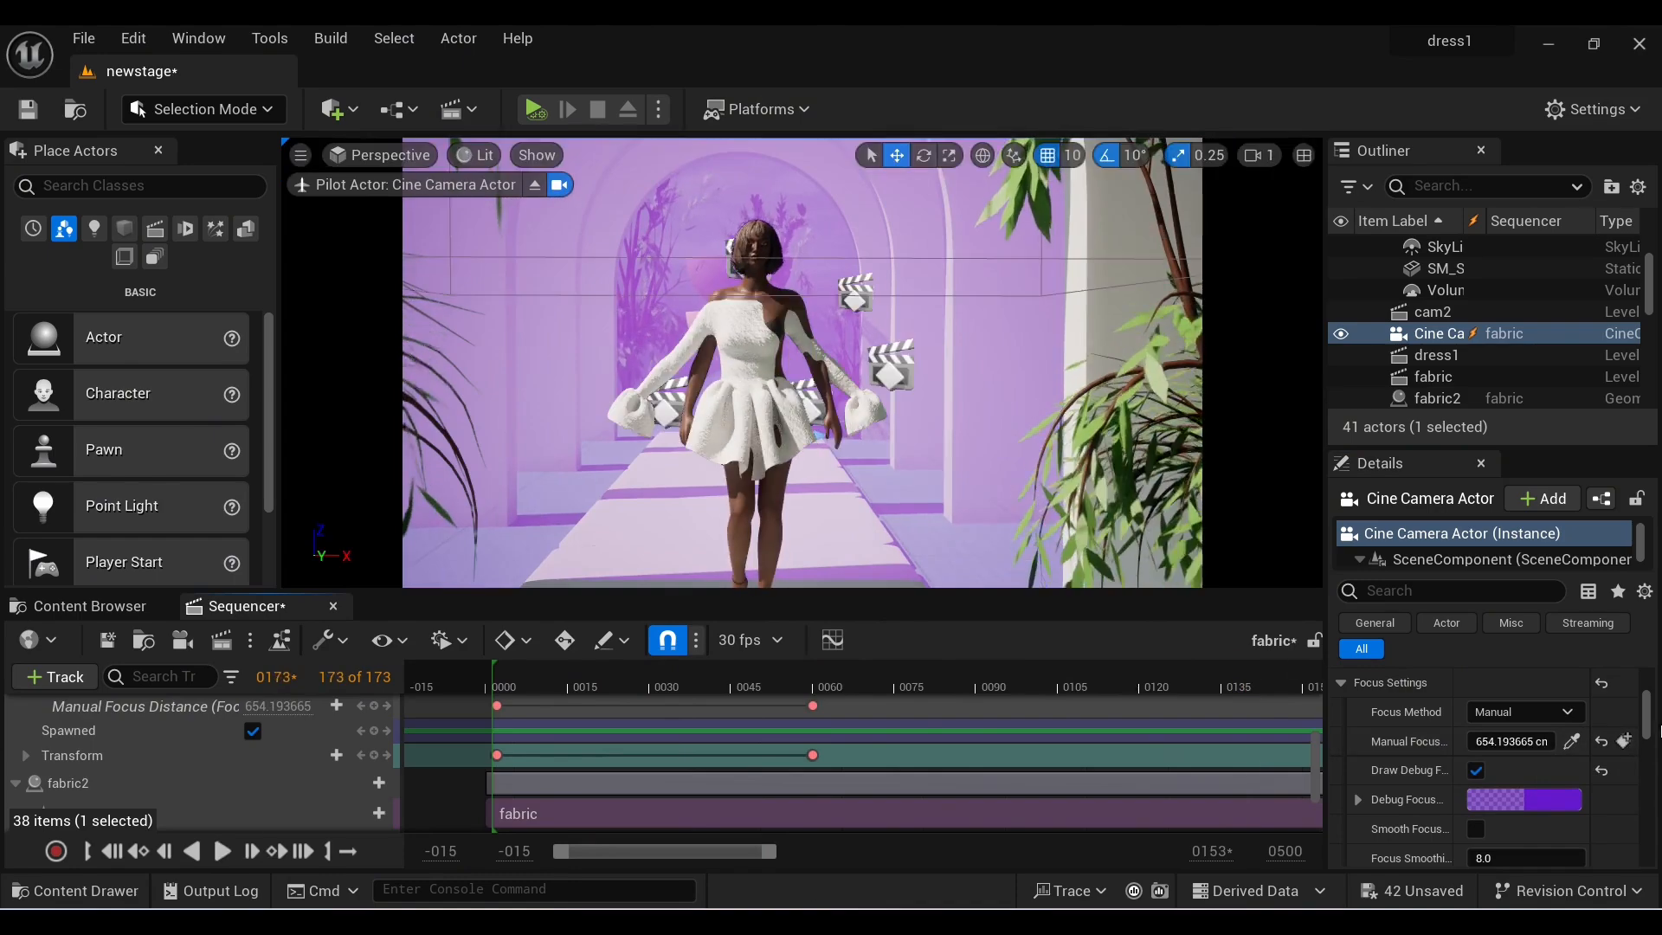
click(1475, 771)
click(221, 851)
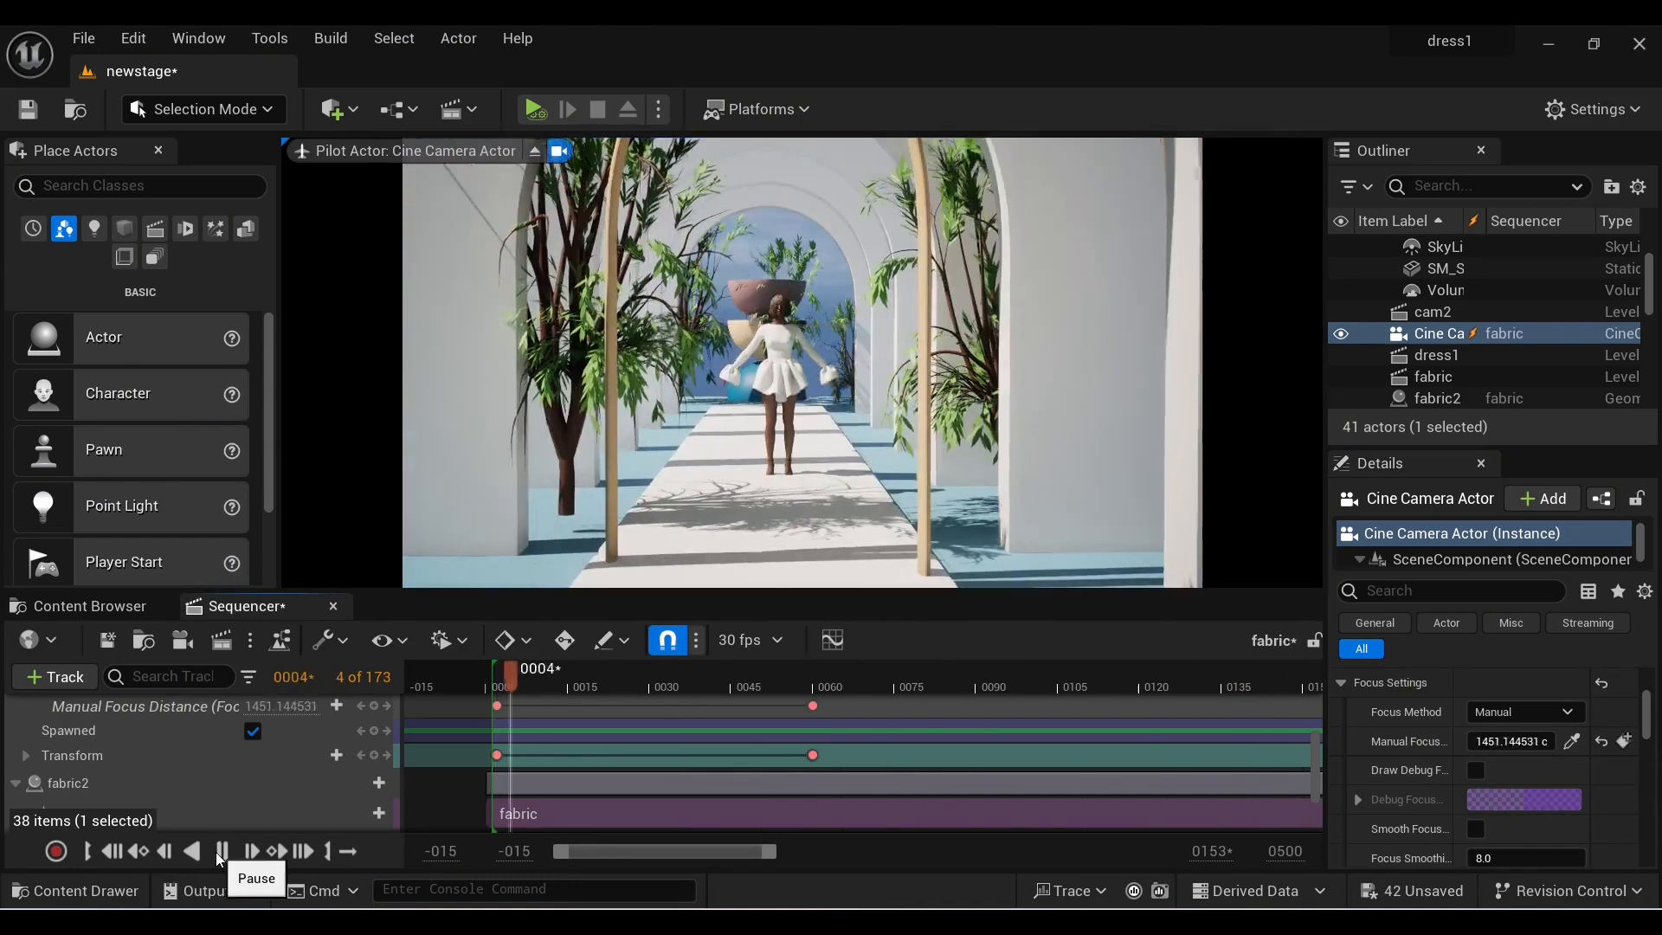
key(space)
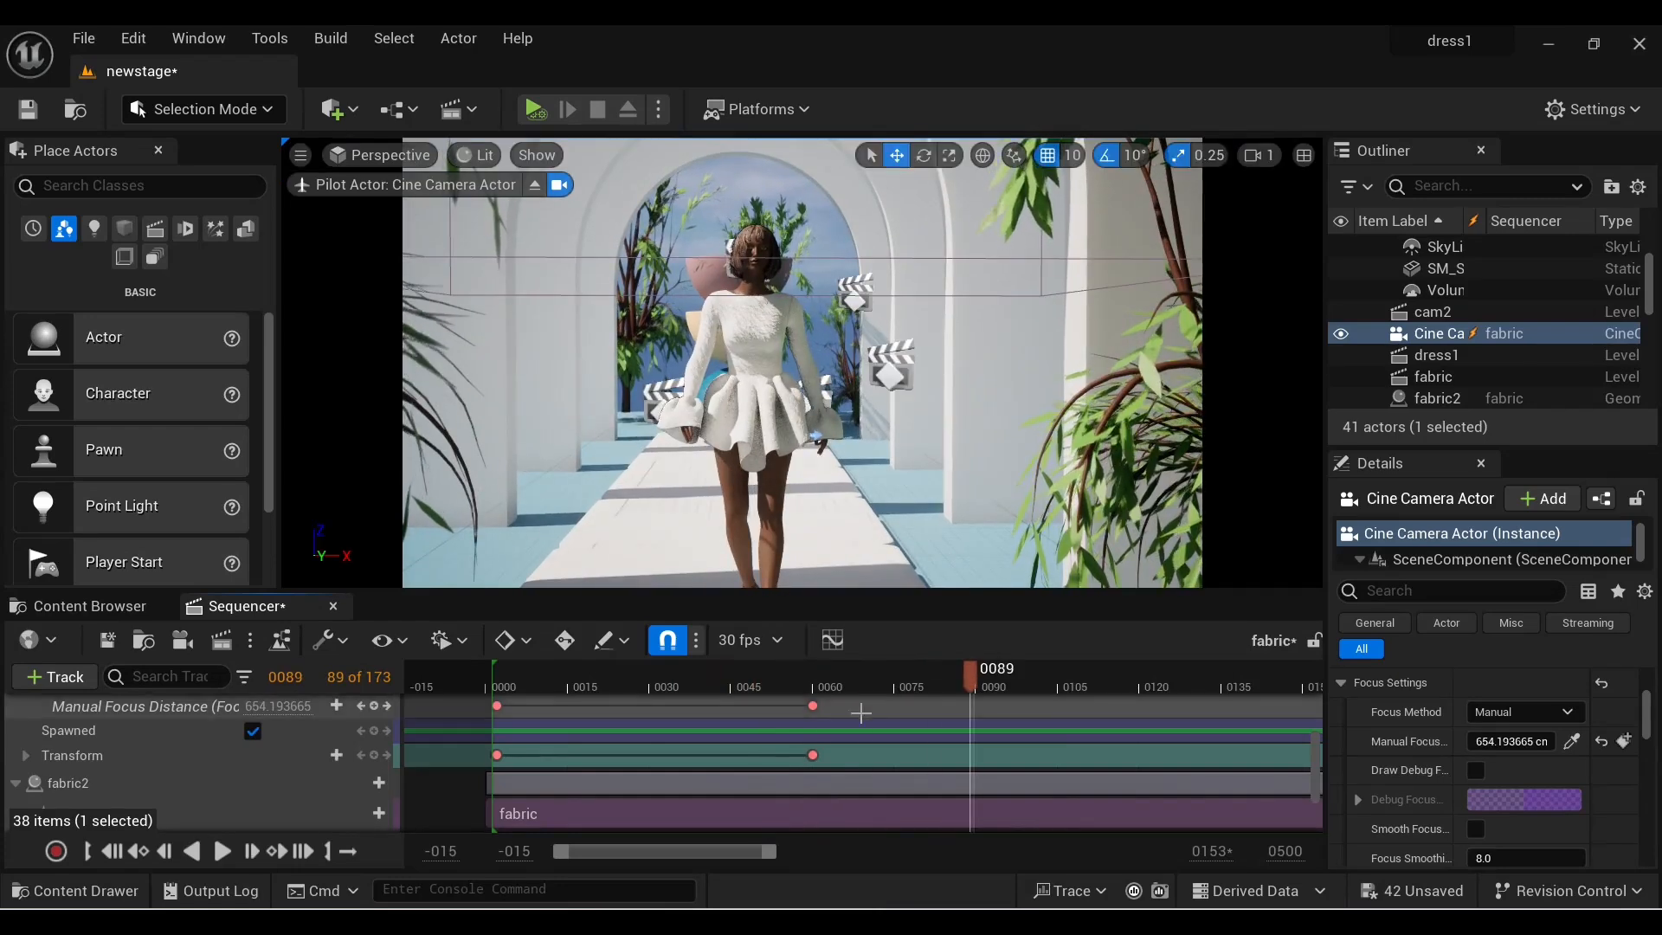
- Move the camera's ending focus distance and transform keys from frame 60 to frame 164
drag(800, 702, 871, 778)
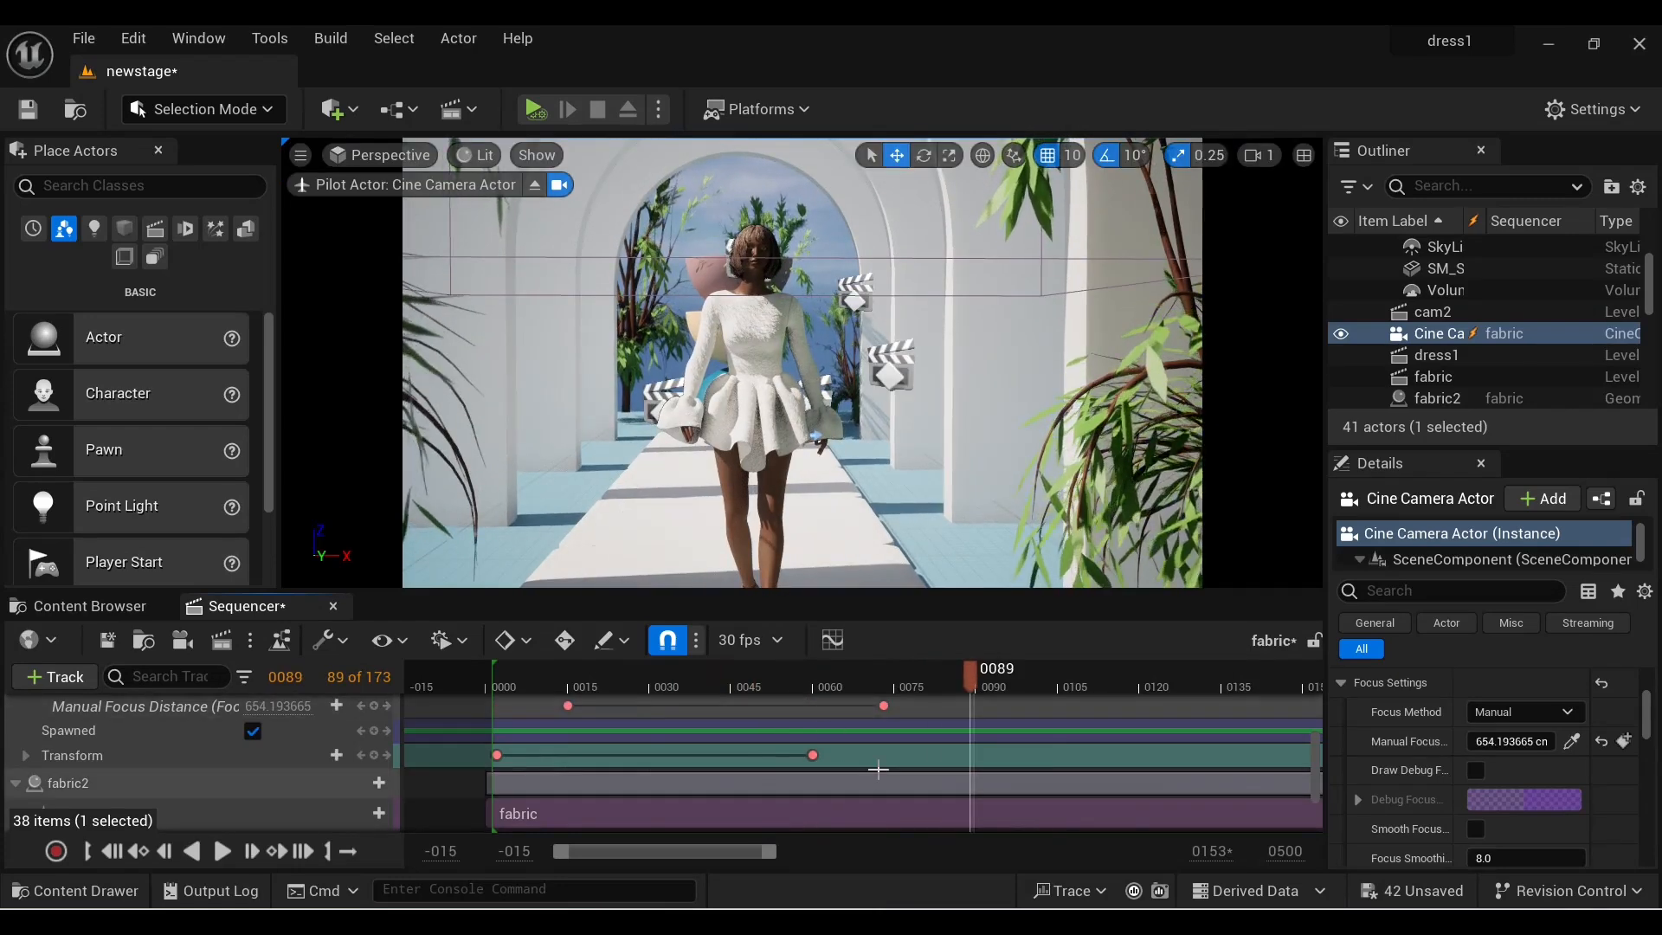
key(ctrl+z)
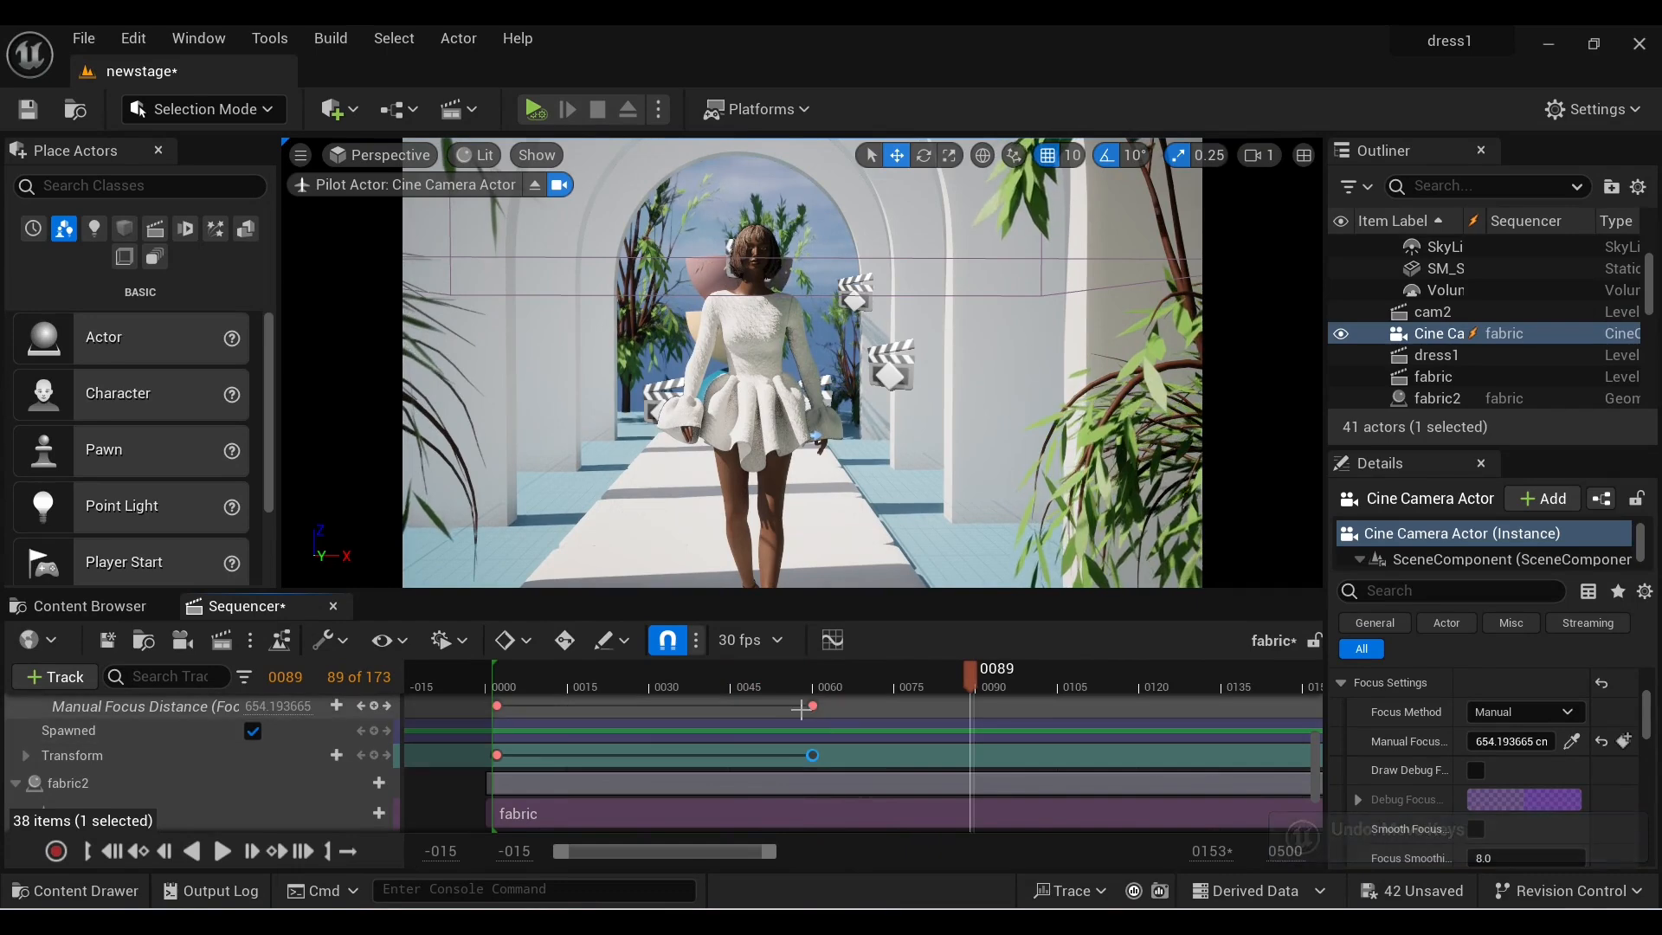
drag(813, 706, 886, 704)
click(1017, 738)
drag(872, 772, 939, 703)
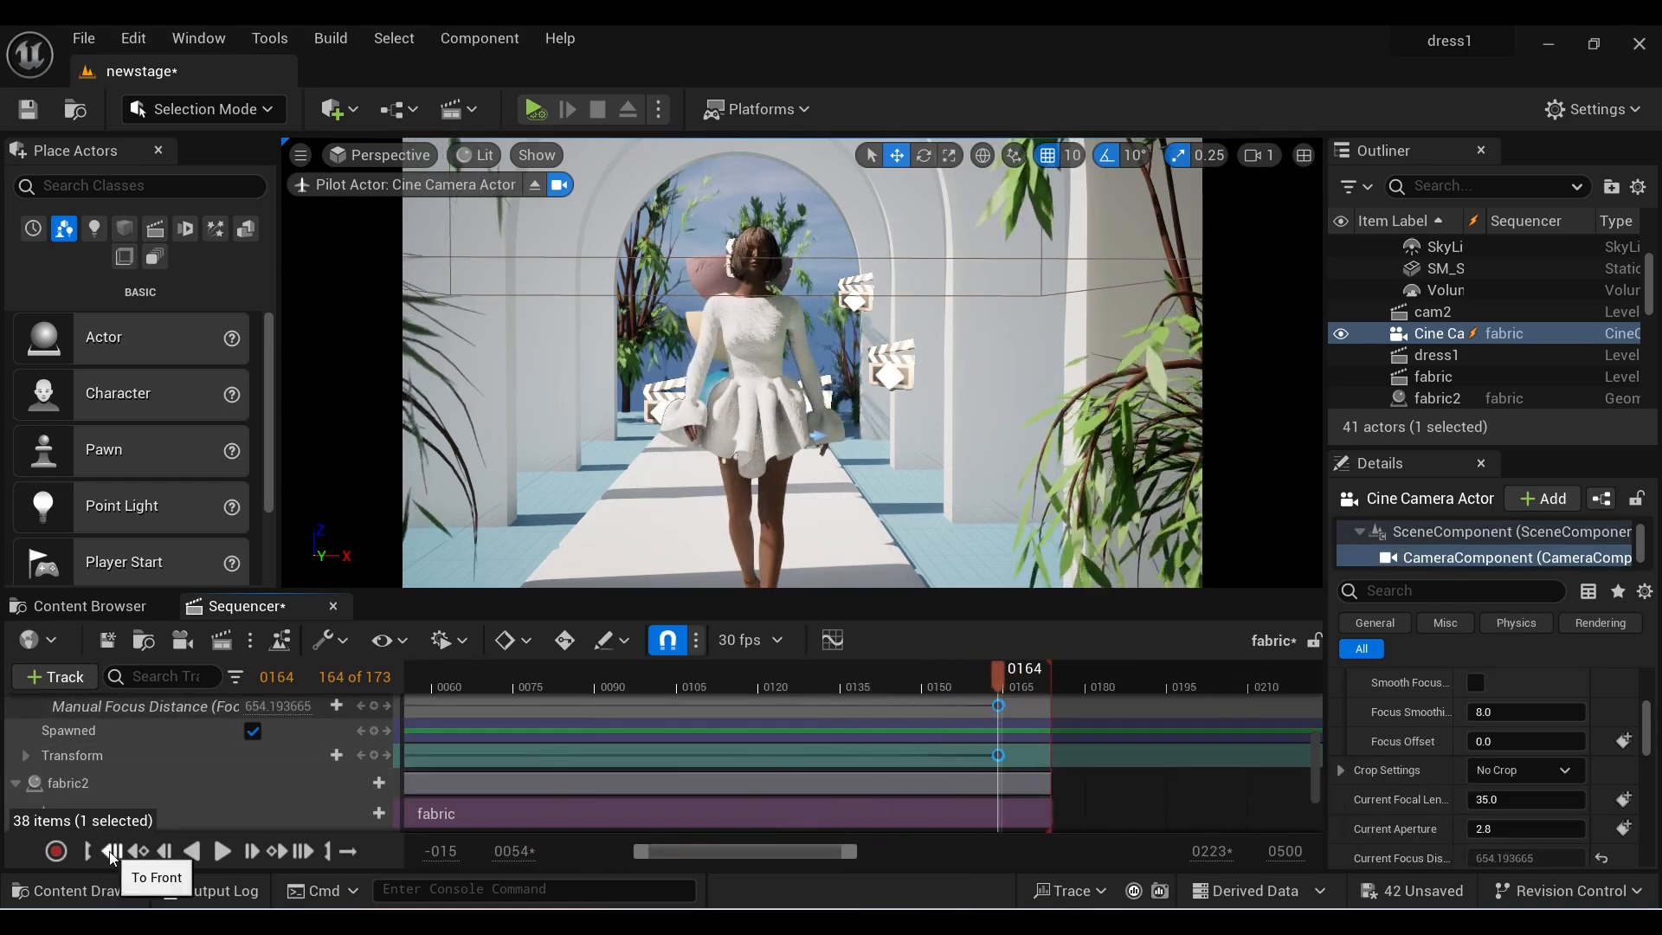
- Play the sequence from the start to review the slower camera move, and return to the first frame
click(111, 852)
click(222, 851)
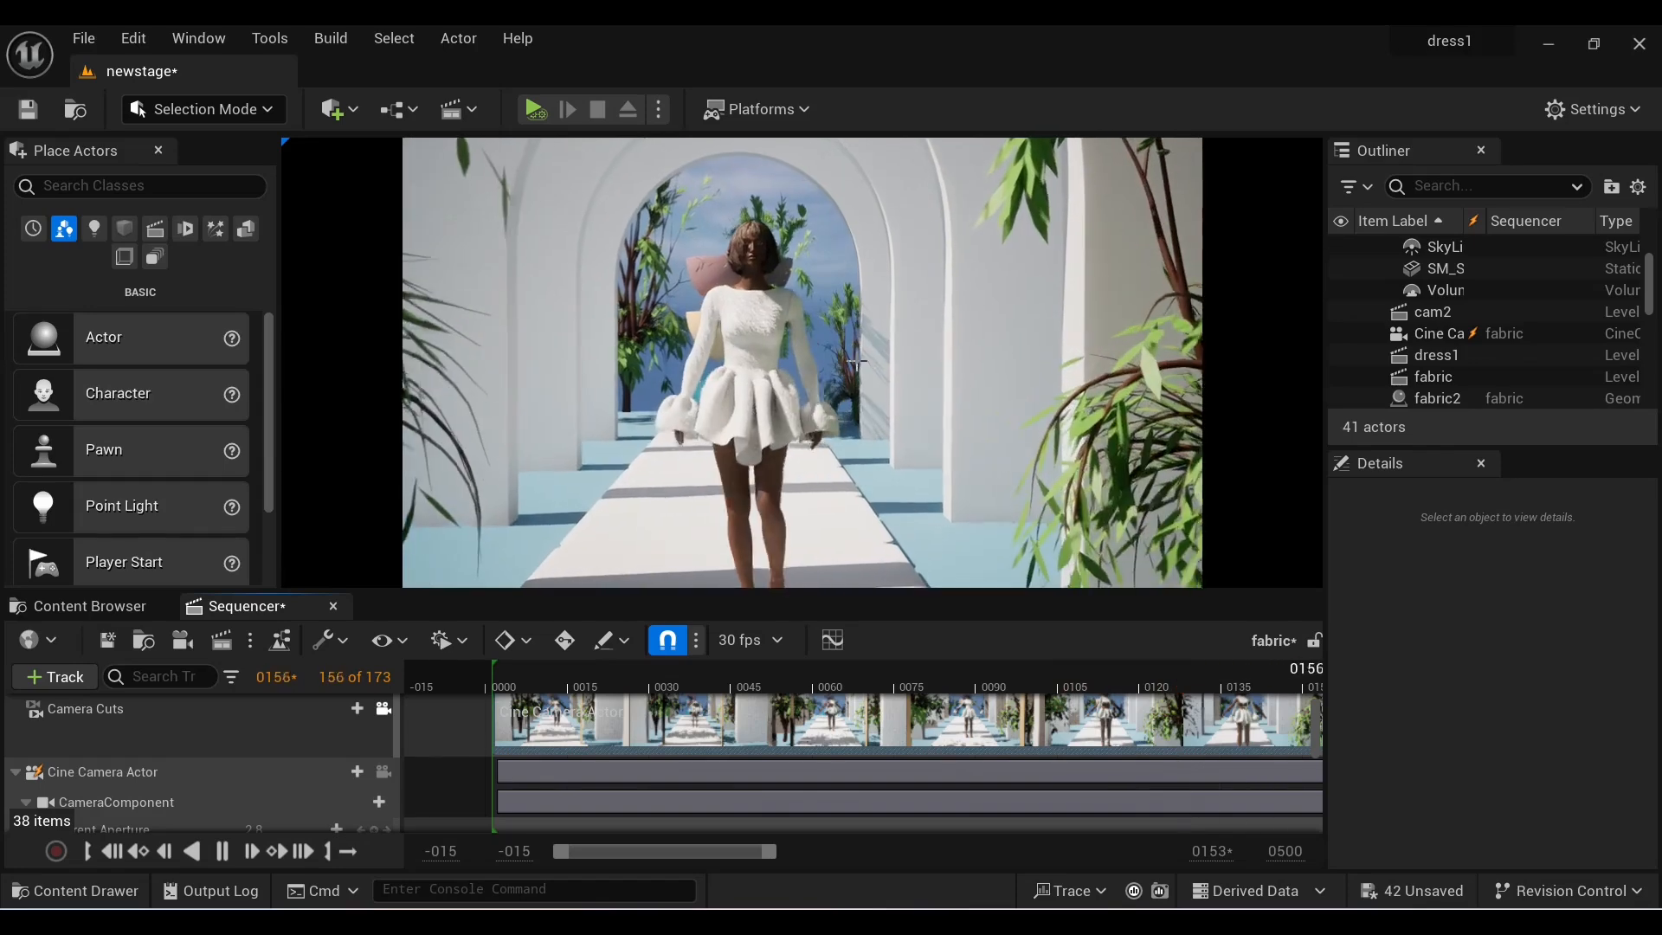
click(111, 852)
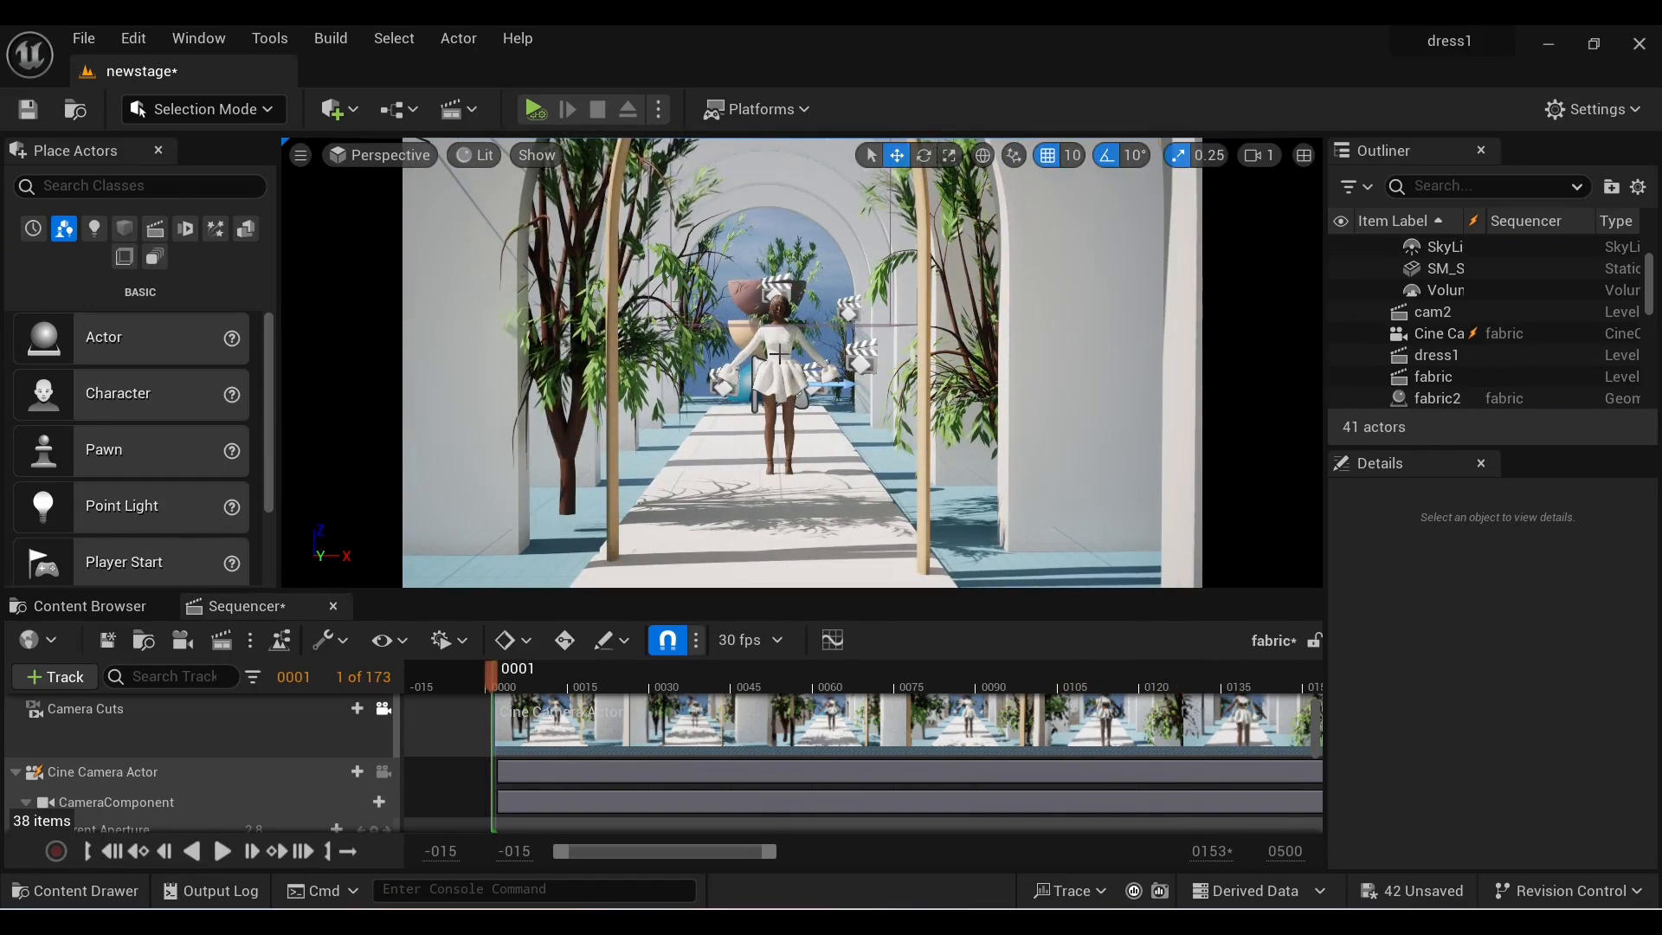
- Pilot the Cine Camera Actor in the viewport close to the avatar and list the light actors for placement
scroll(390, 798, down, 1)
scroll(386, 800, up, 2)
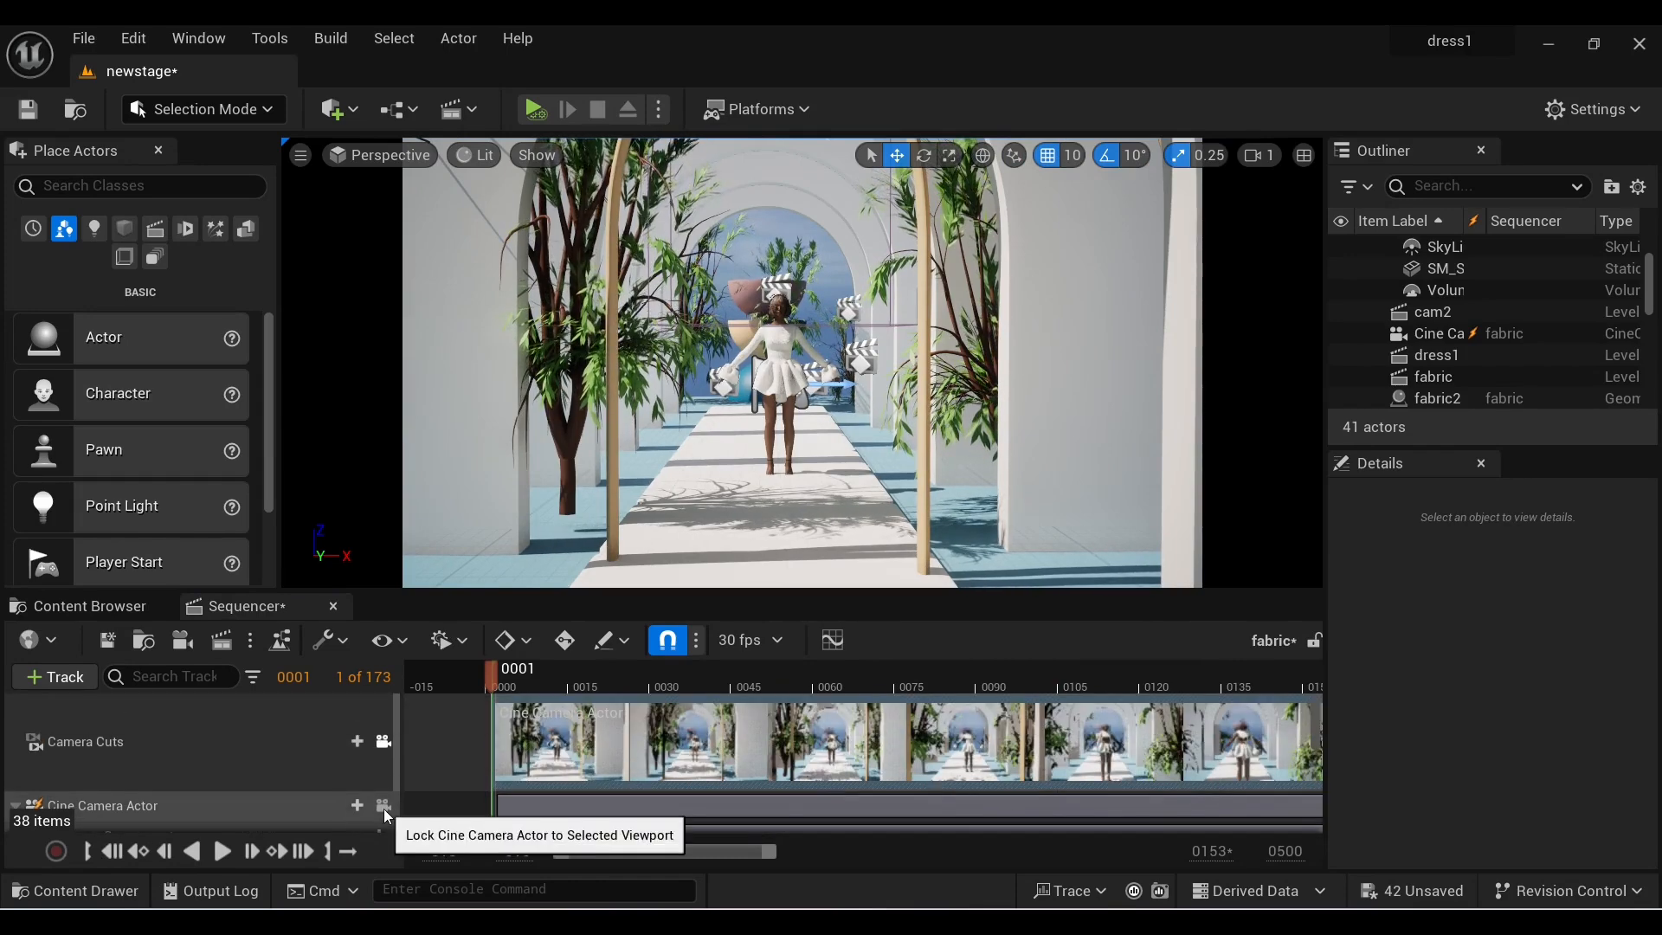
click(383, 805)
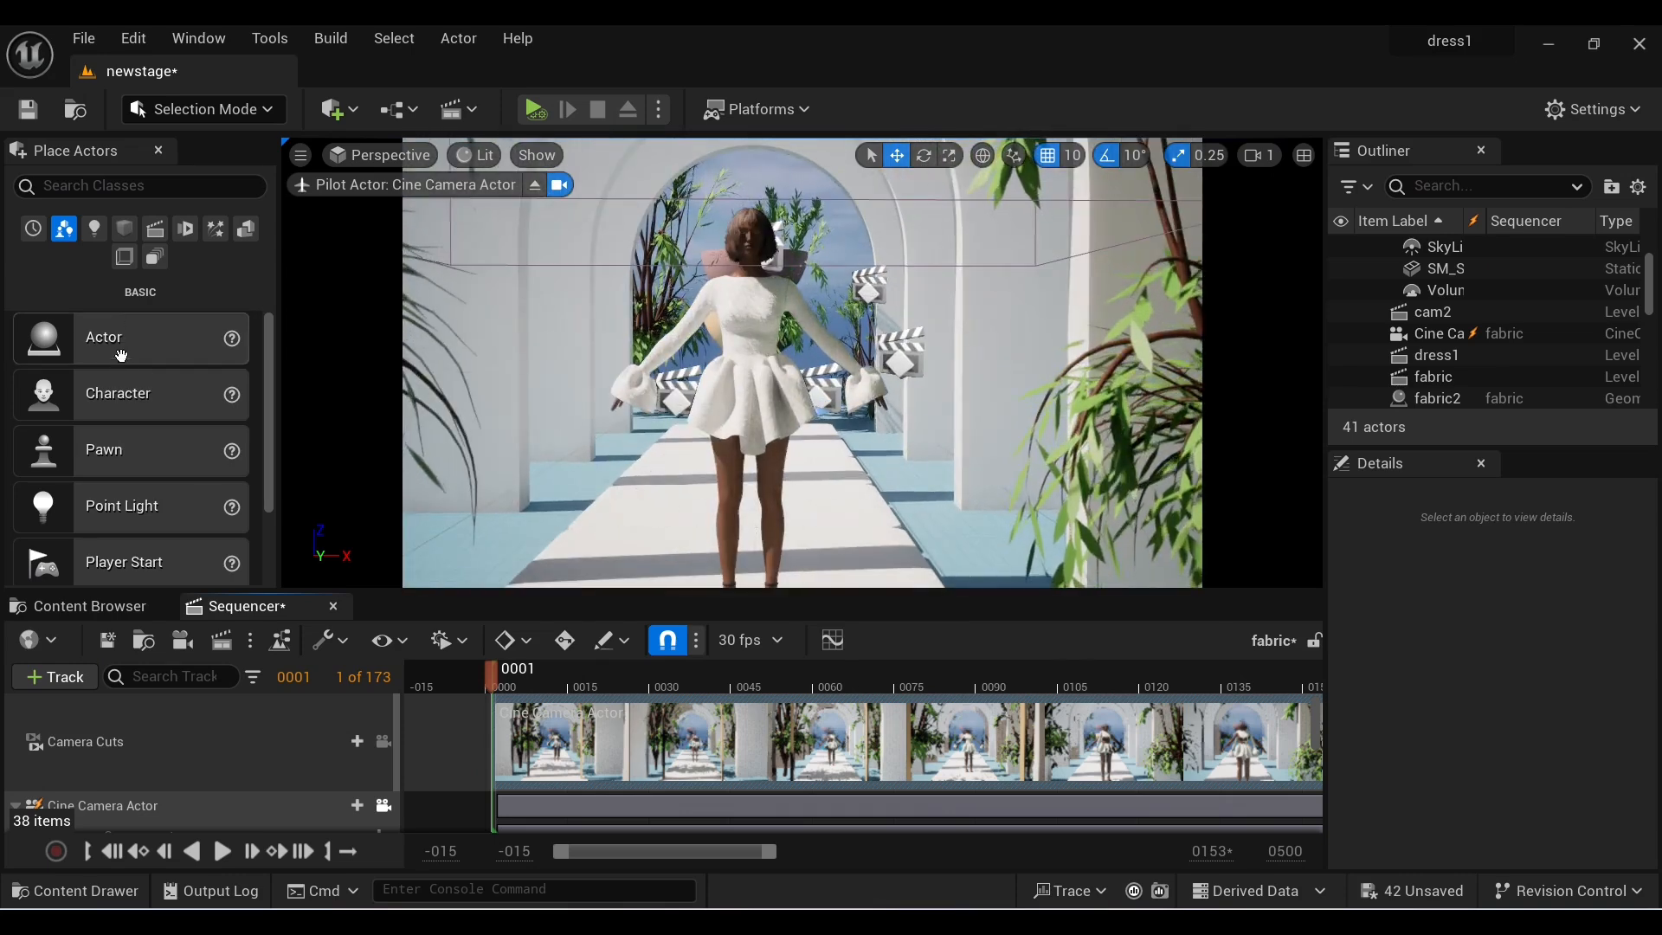
click(93, 230)
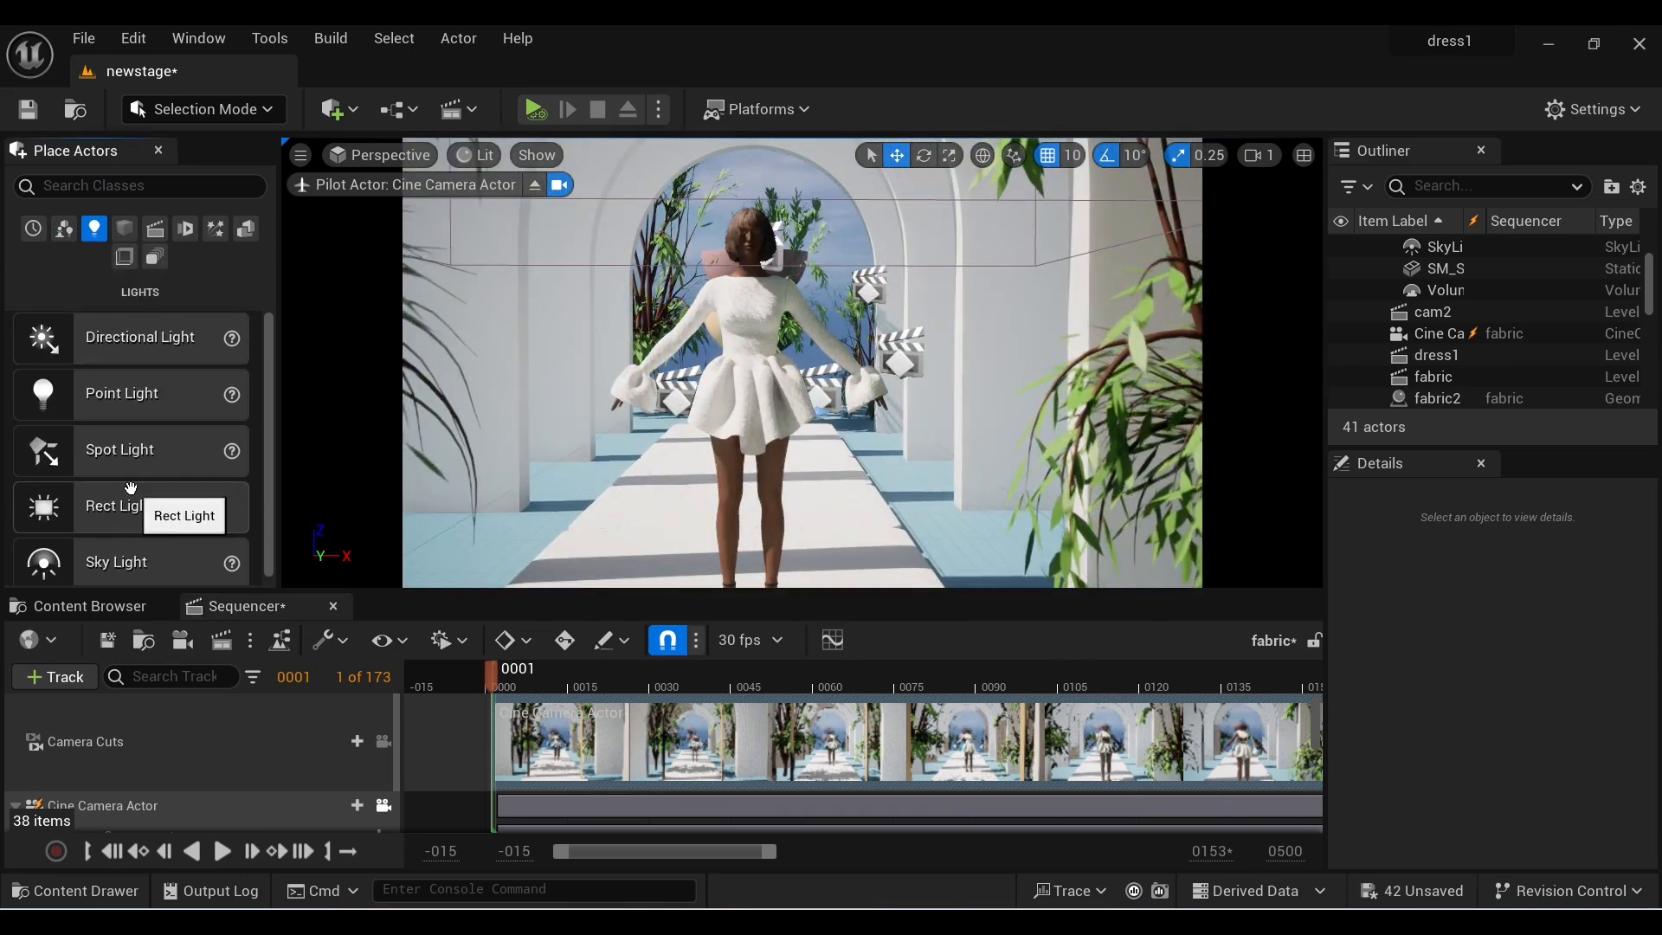
- Try a rect light beside the avatar's head and delete it
drag(119, 520, 684, 319)
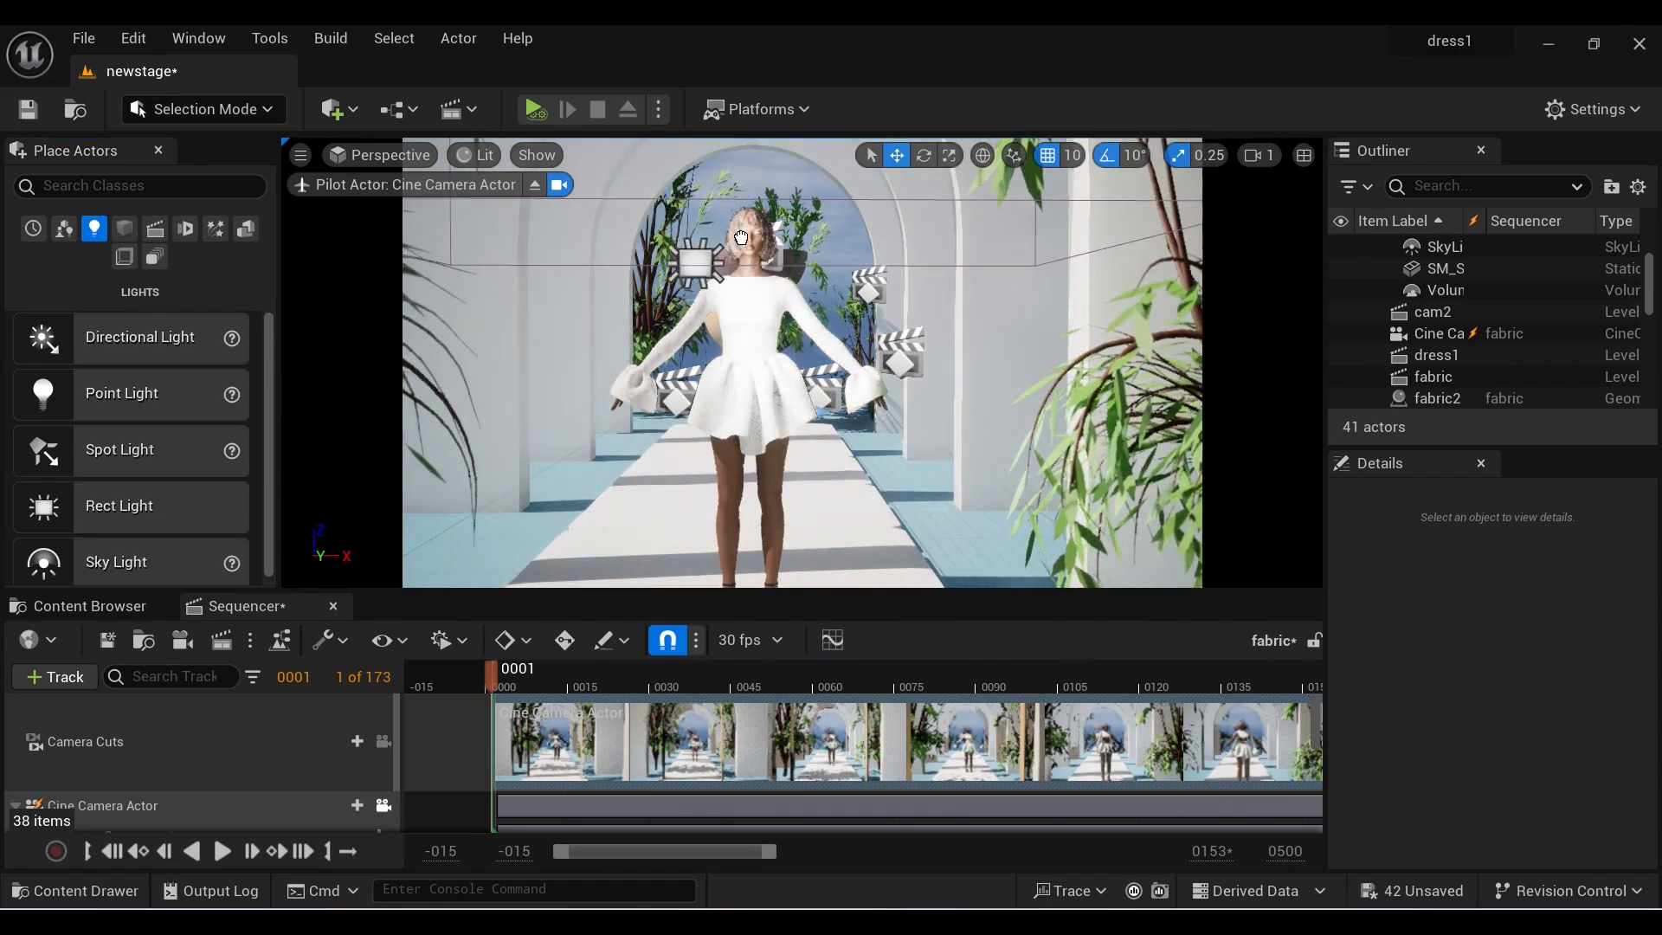
drag(739, 217, 736, 208)
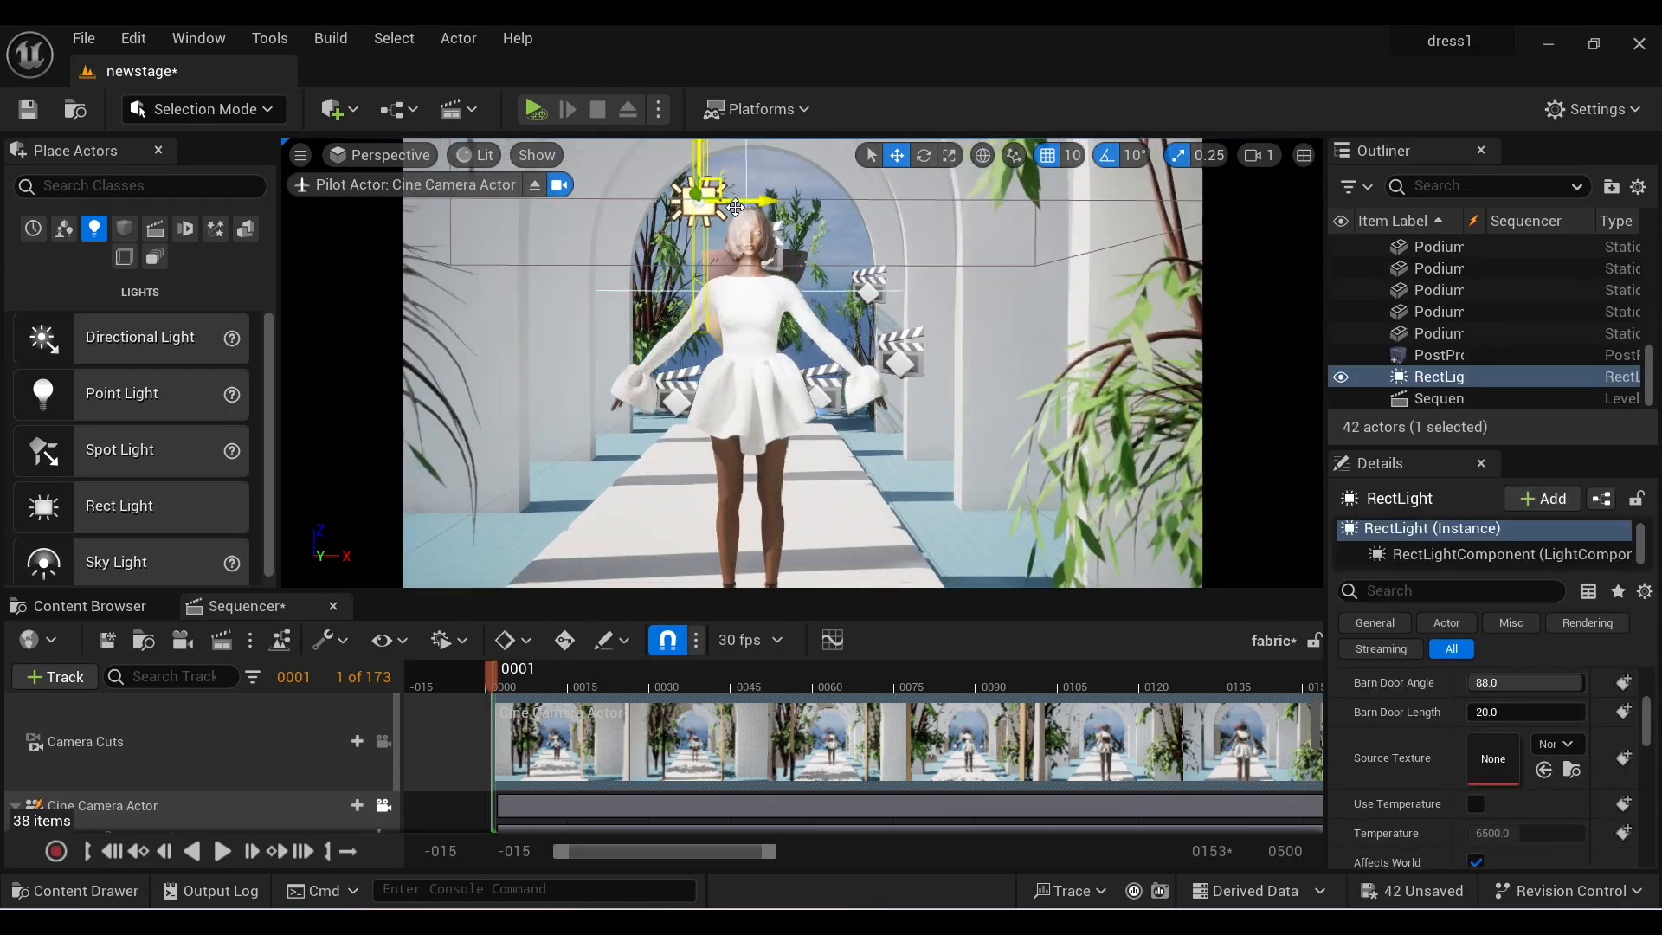
mouse_move(701, 209)
mouse_down()
mouse_move(852, 206)
mouse_move(719, 202)
mouse_up()
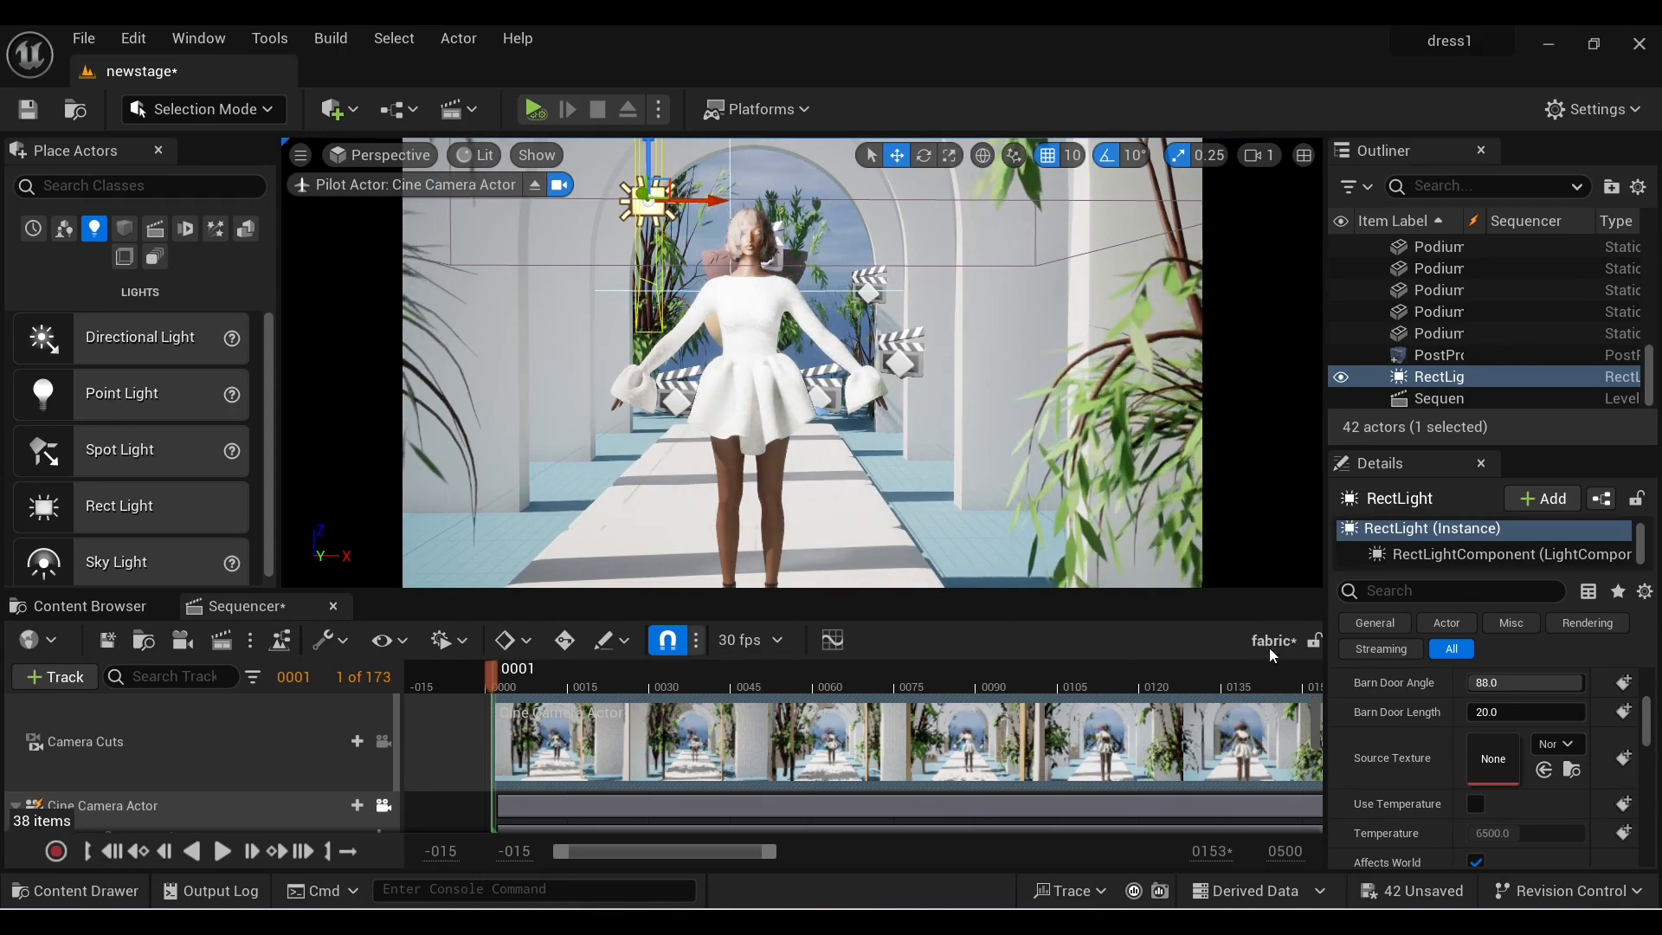
scroll(747, 243, up, 4)
middle_drag(759, 264, 753, 165)
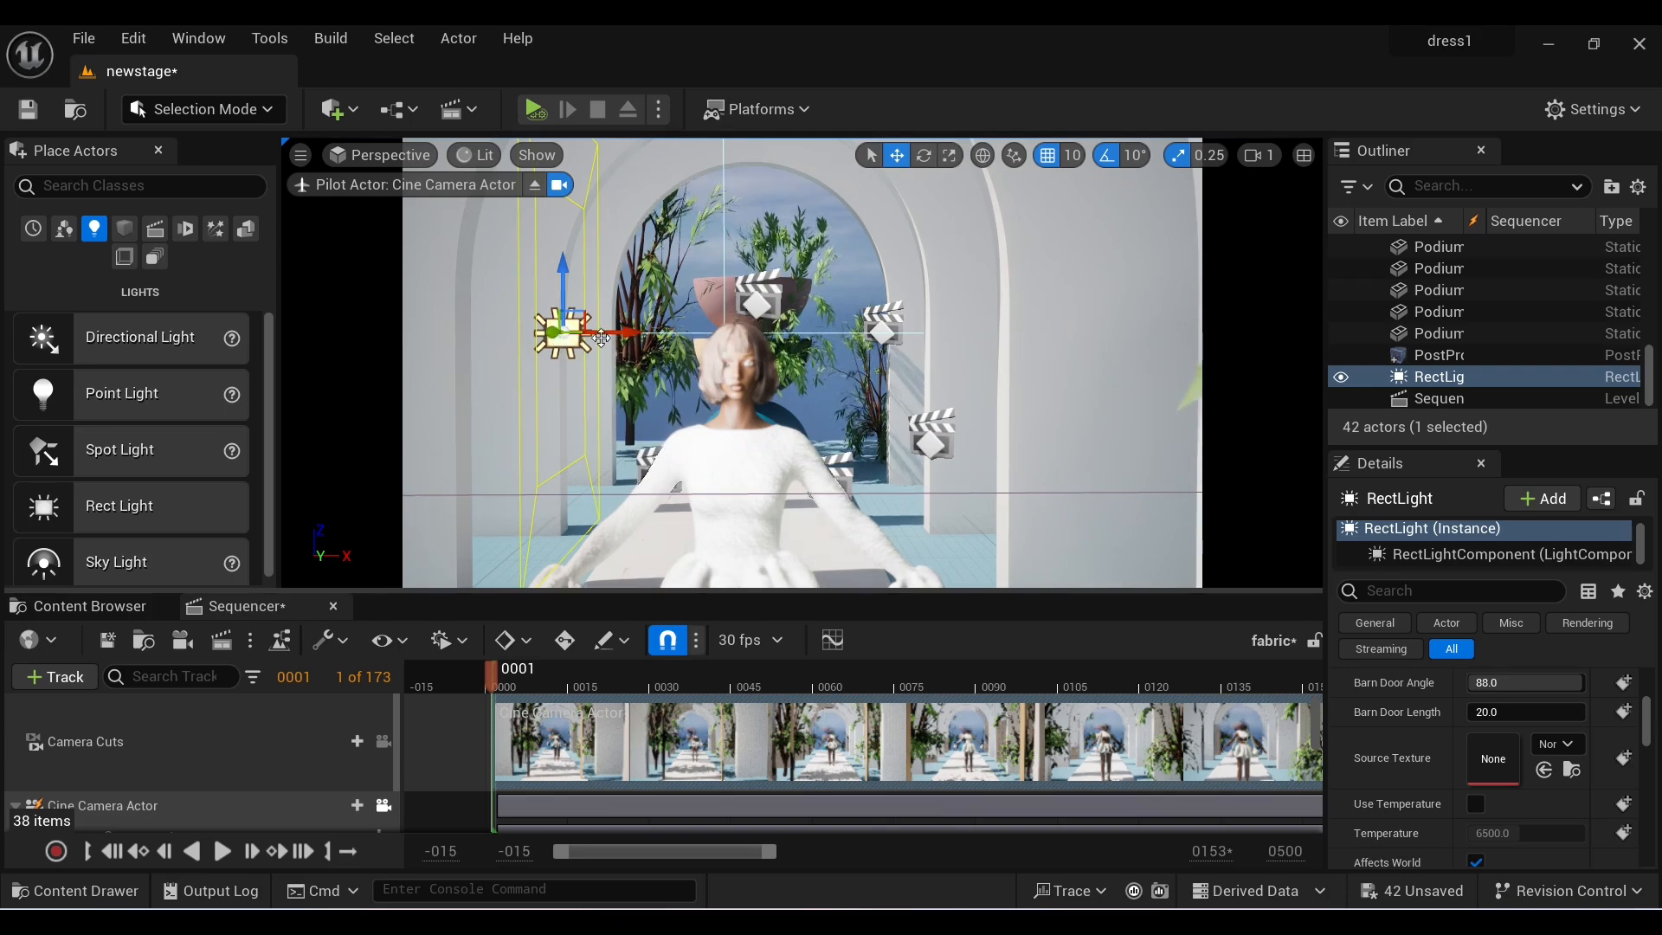
key(Delete)
- Place a point light beside the avatar's head and set its intensity to 2 cd
drag(148, 400, 718, 374)
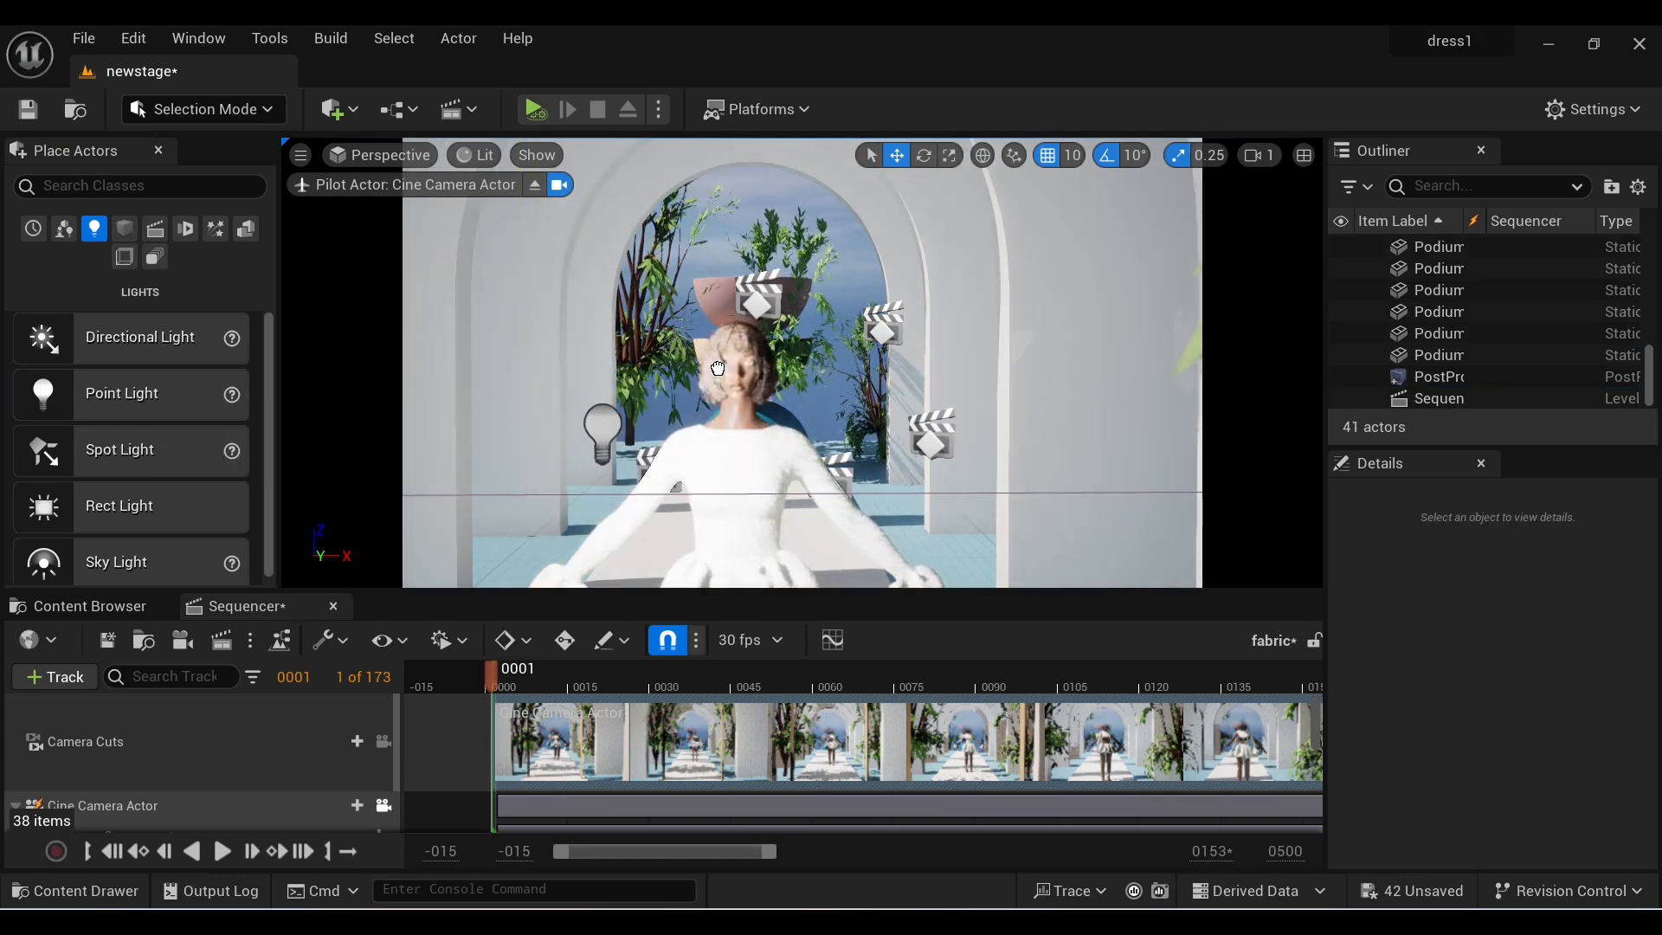
drag(717, 308, 777, 432)
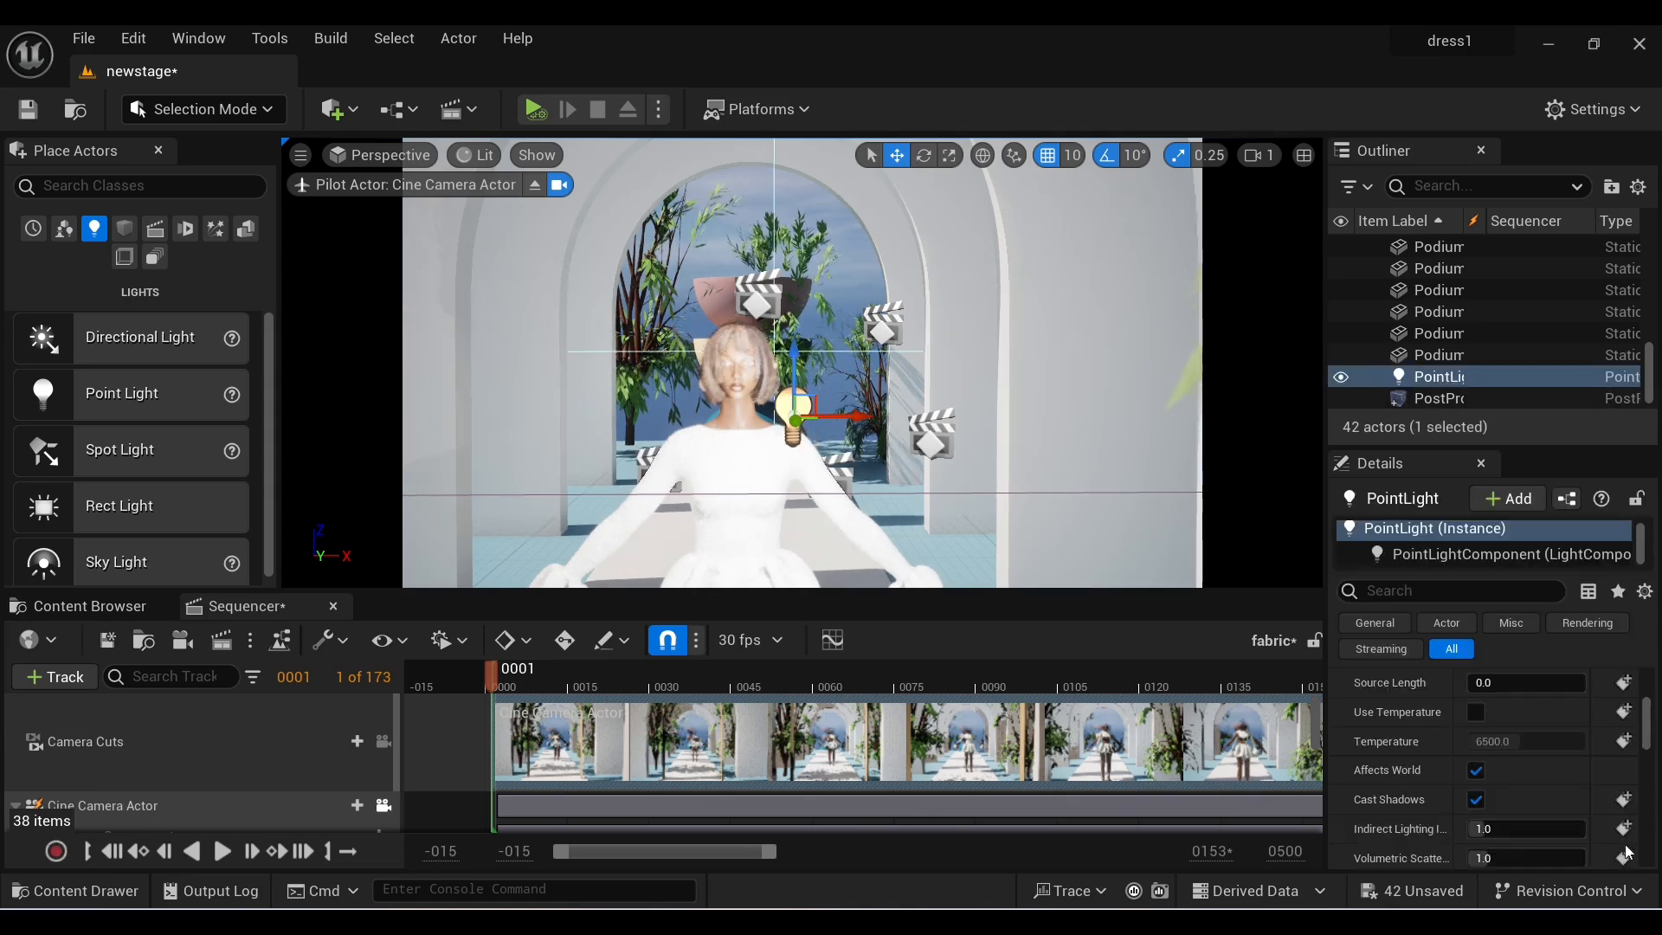
scroll(1463, 719, up, 3)
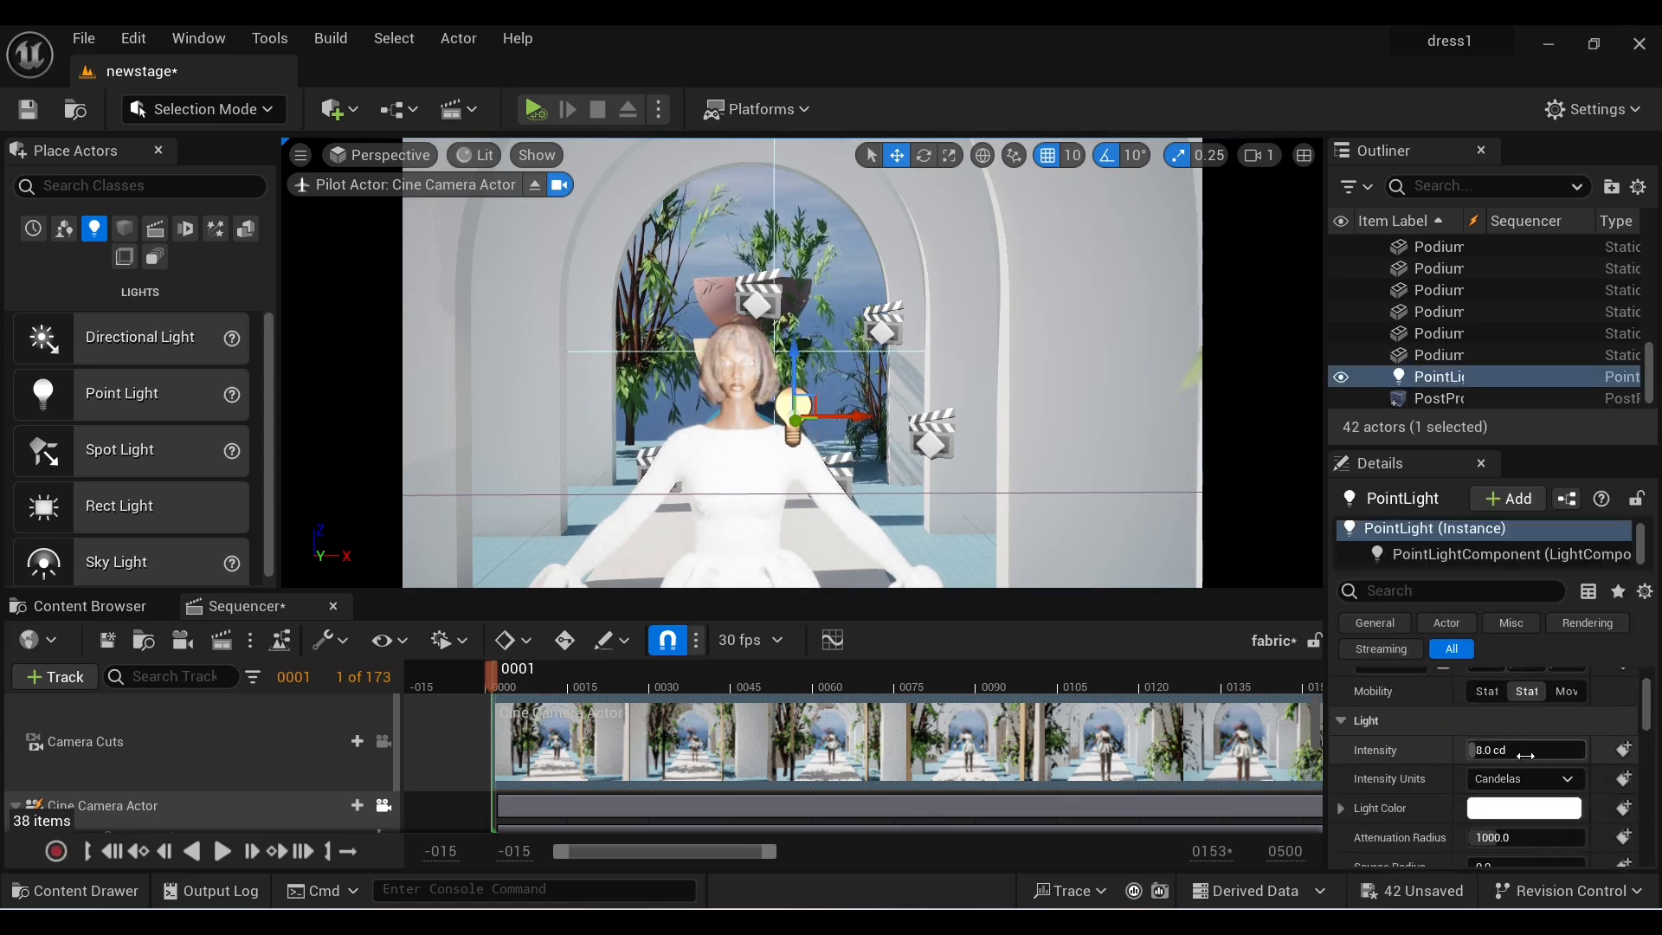
key(Return)
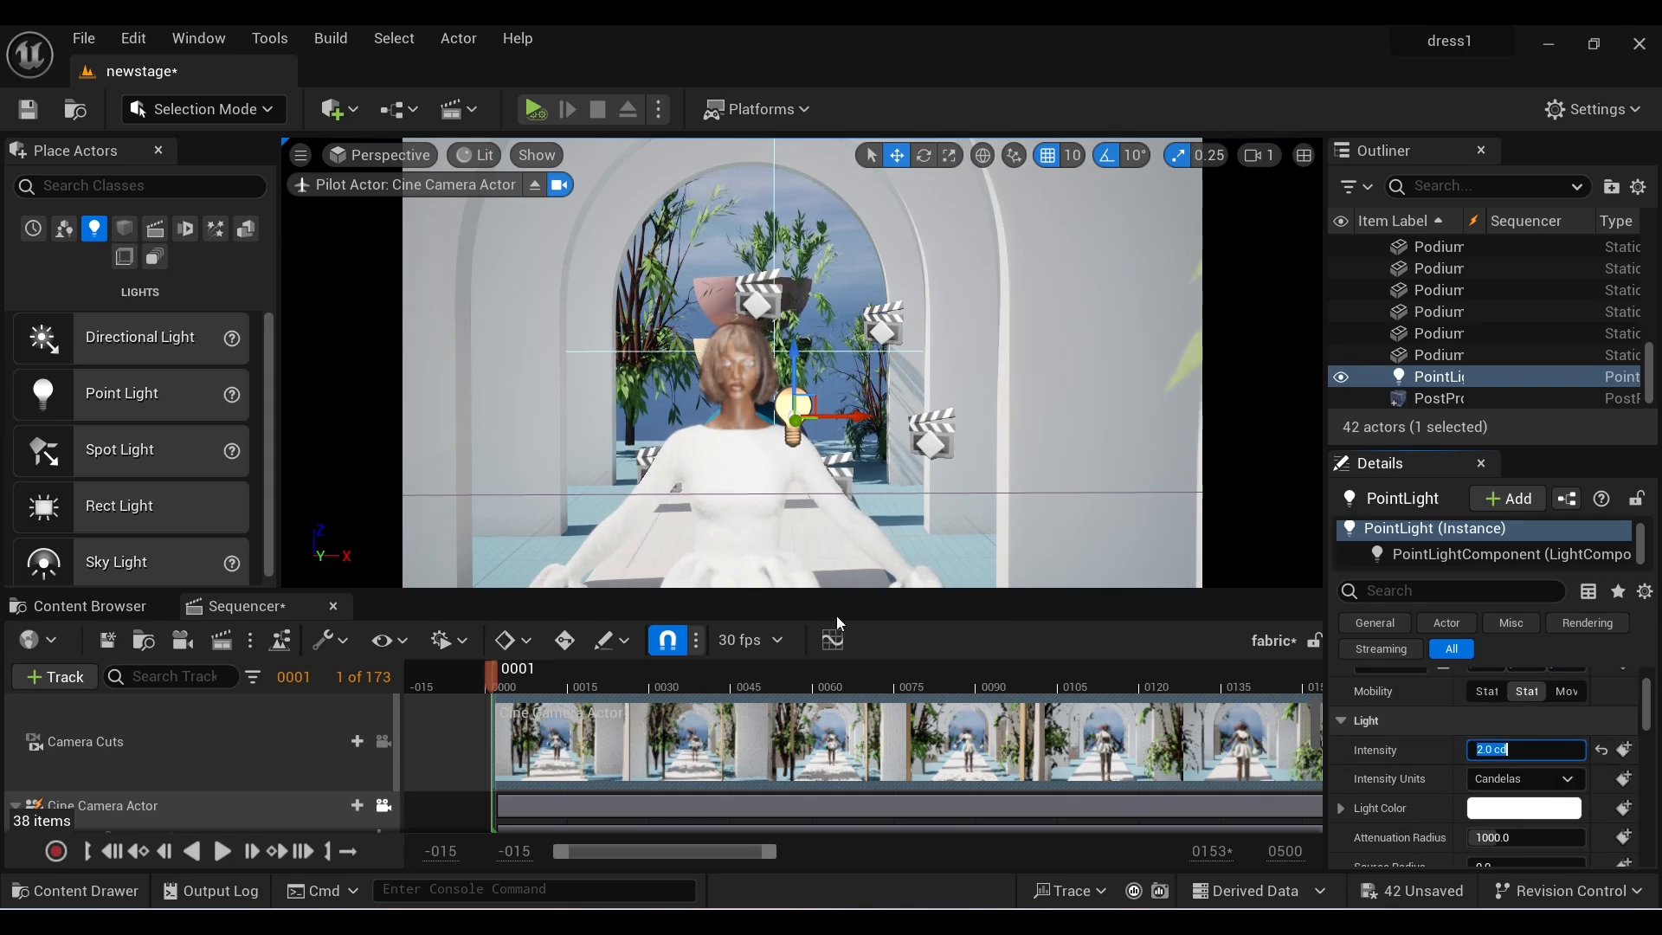
click(1247, 499)
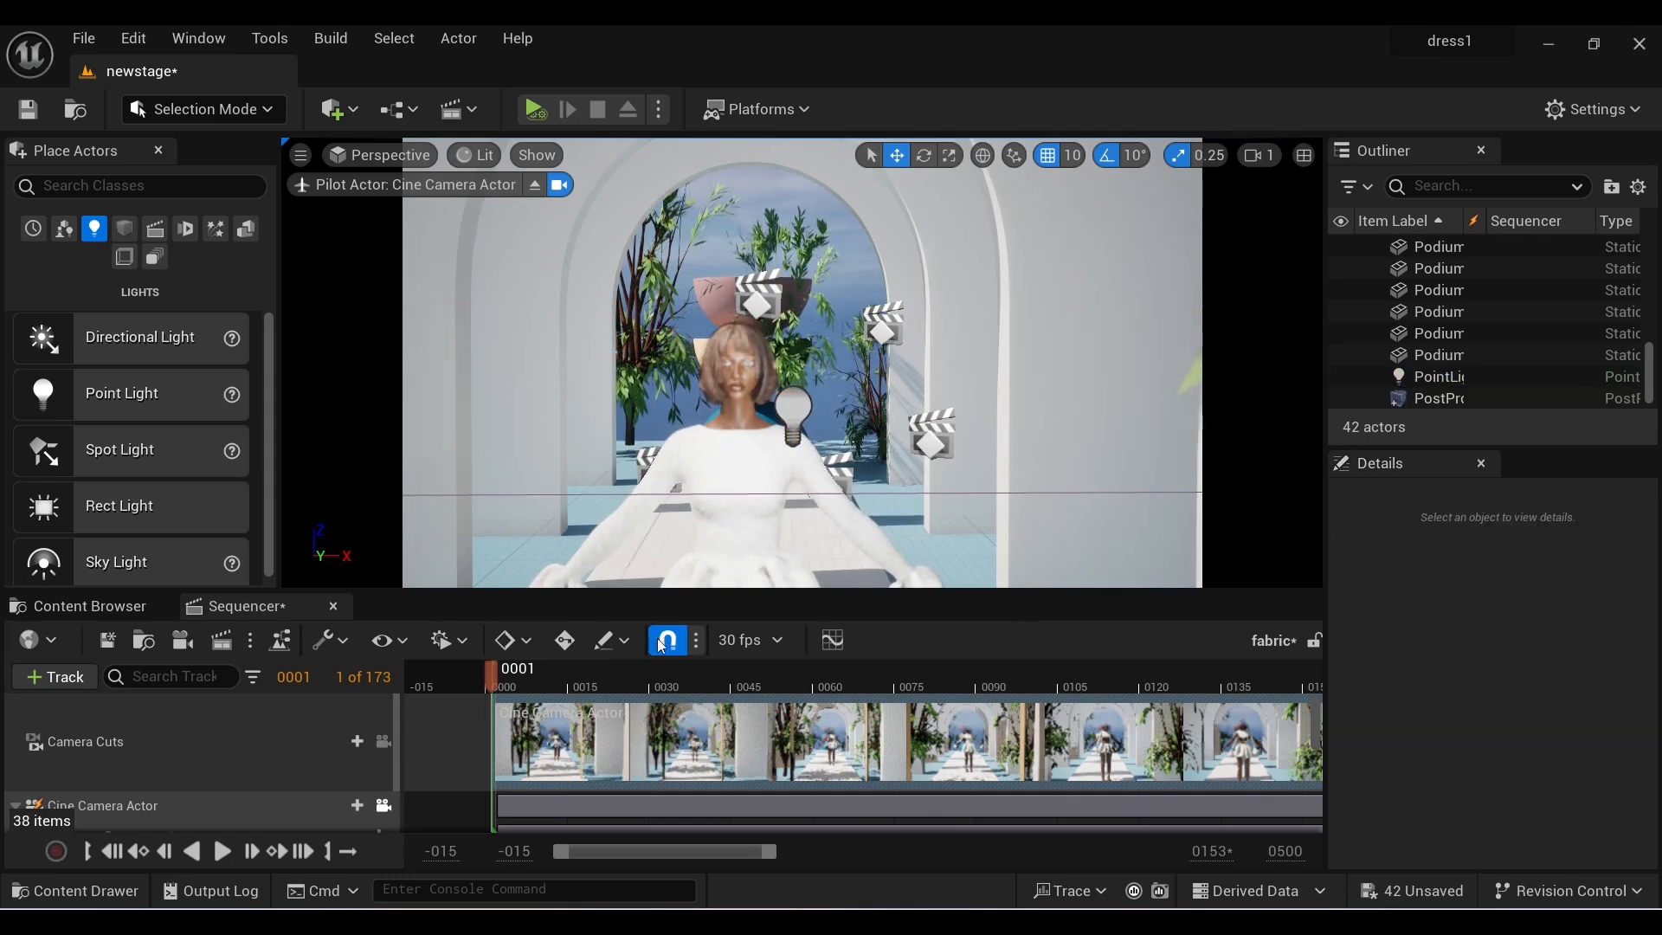
- Switch to the Cinematic Viewport, lock it to the camera cuts, and play the sequence from frame 2
mouse_move(495, 678)
mouse_down()
mouse_move(521, 678)
mouse_move(497, 678)
mouse_up()
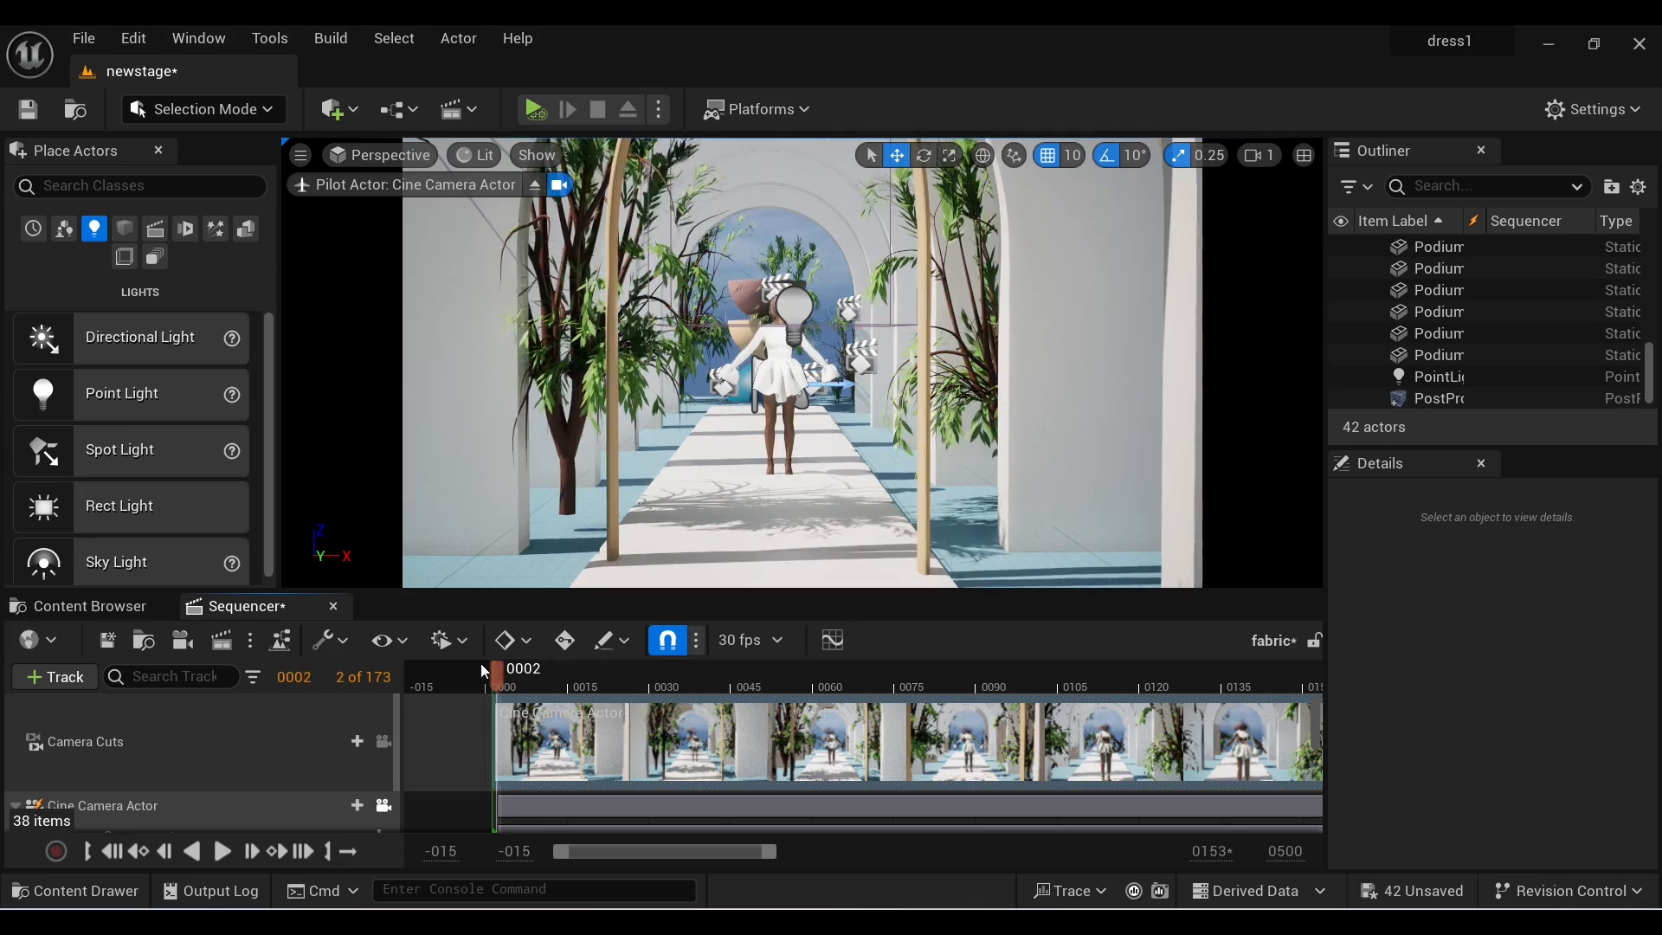
click(382, 739)
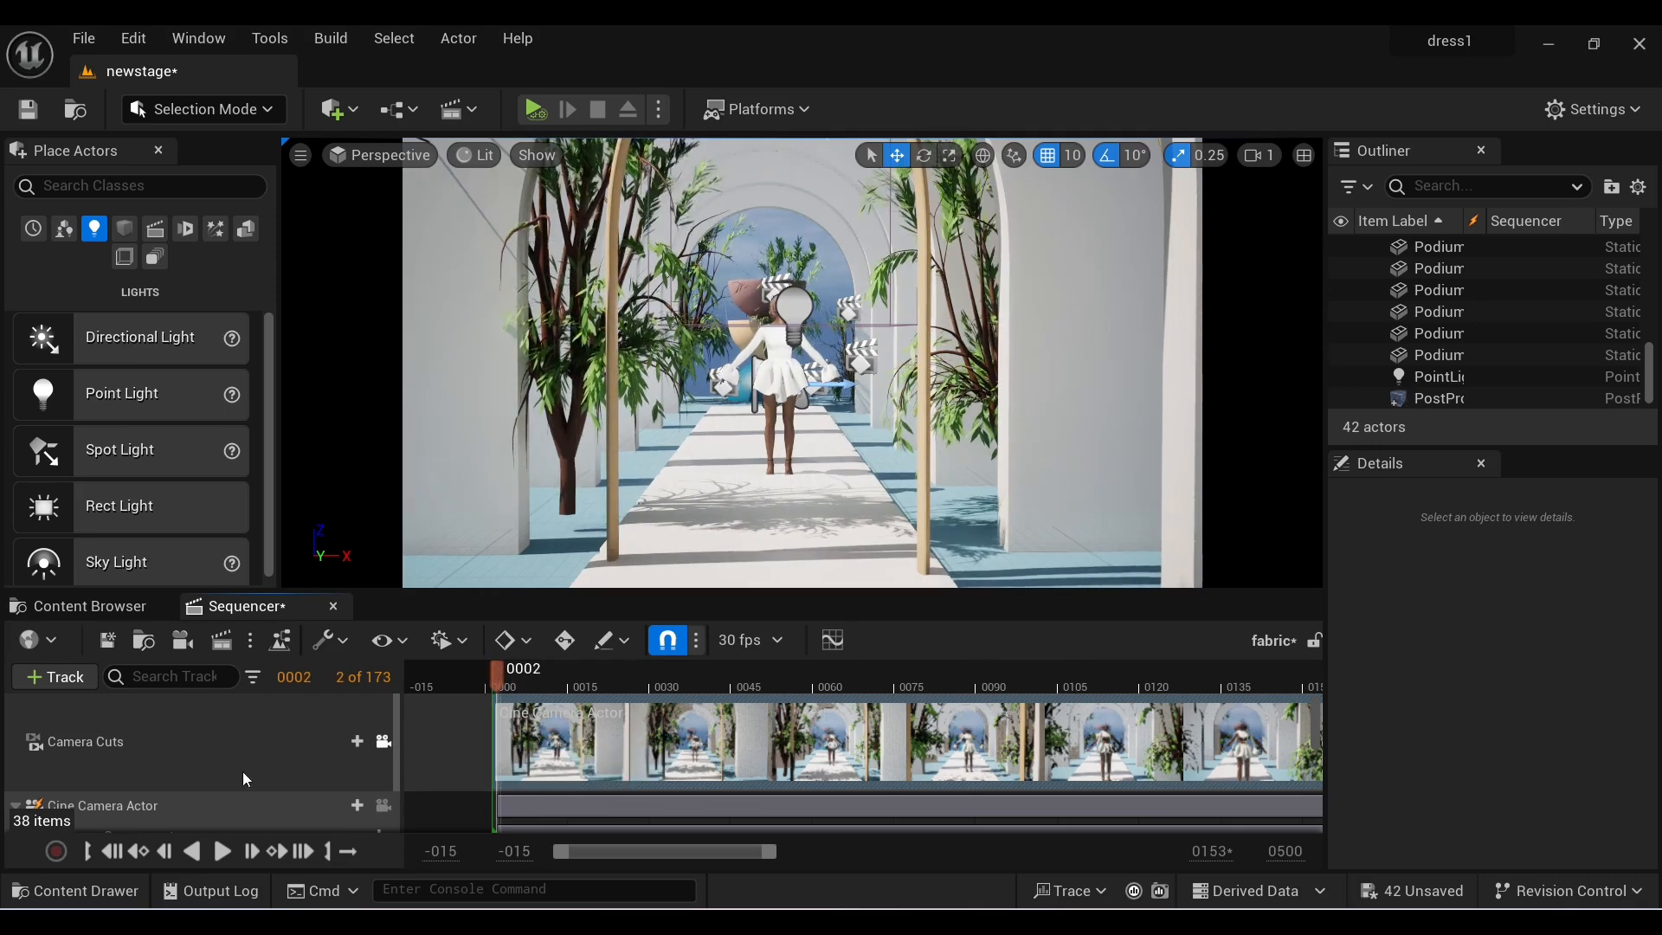
click(301, 156)
click(381, 155)
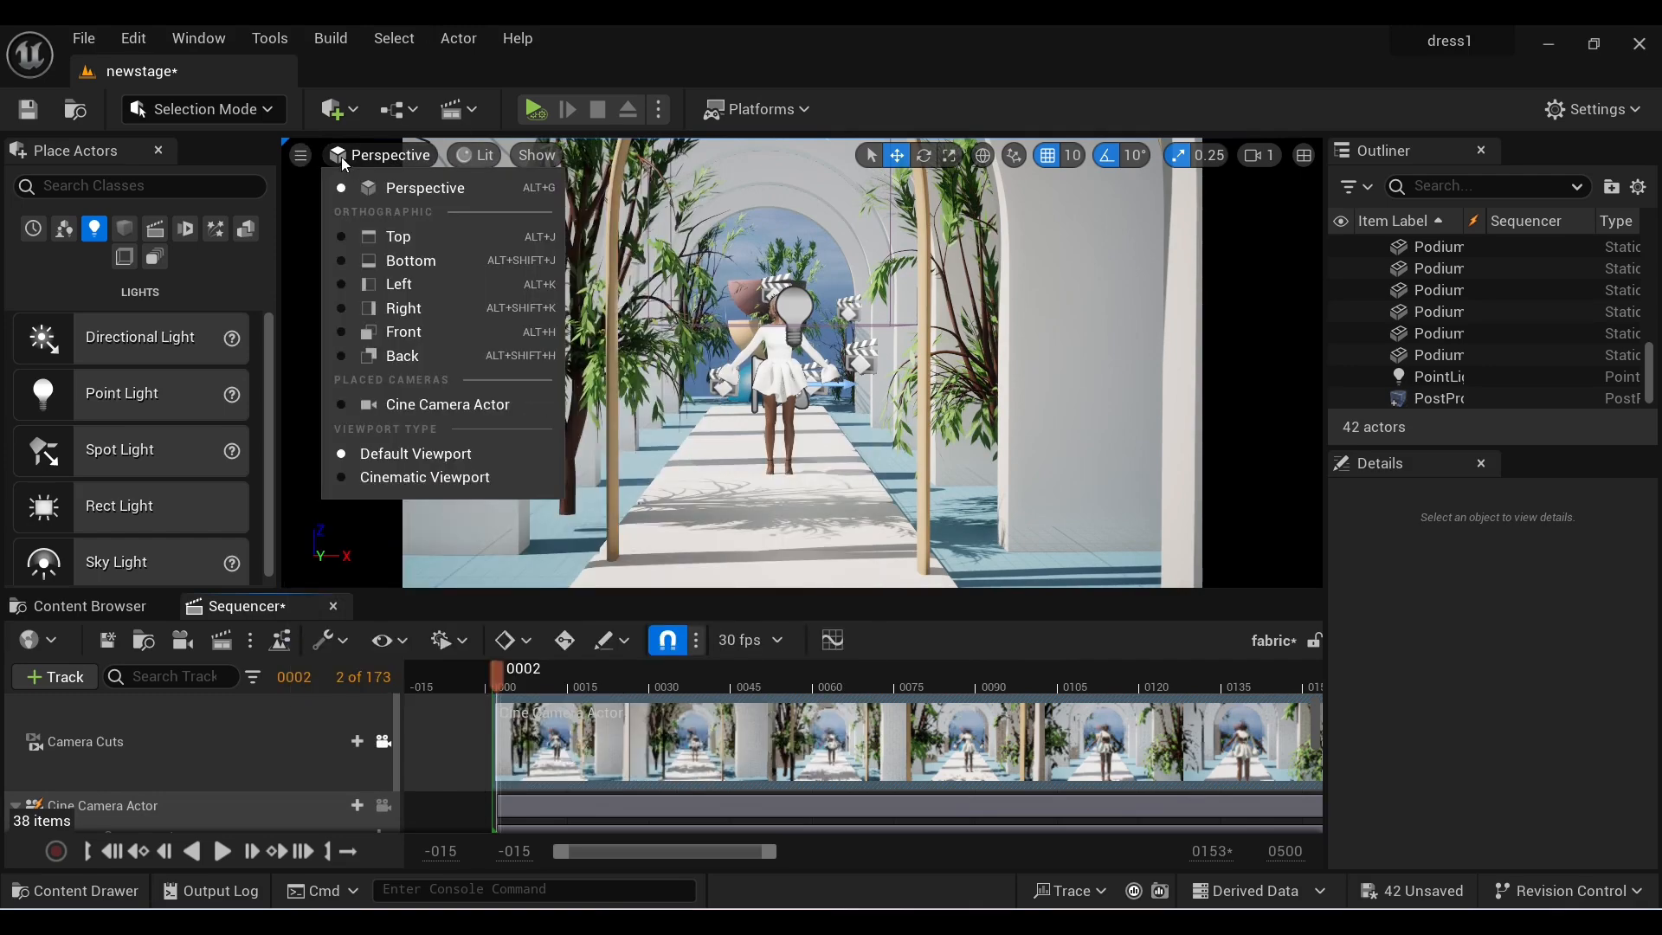
click(349, 477)
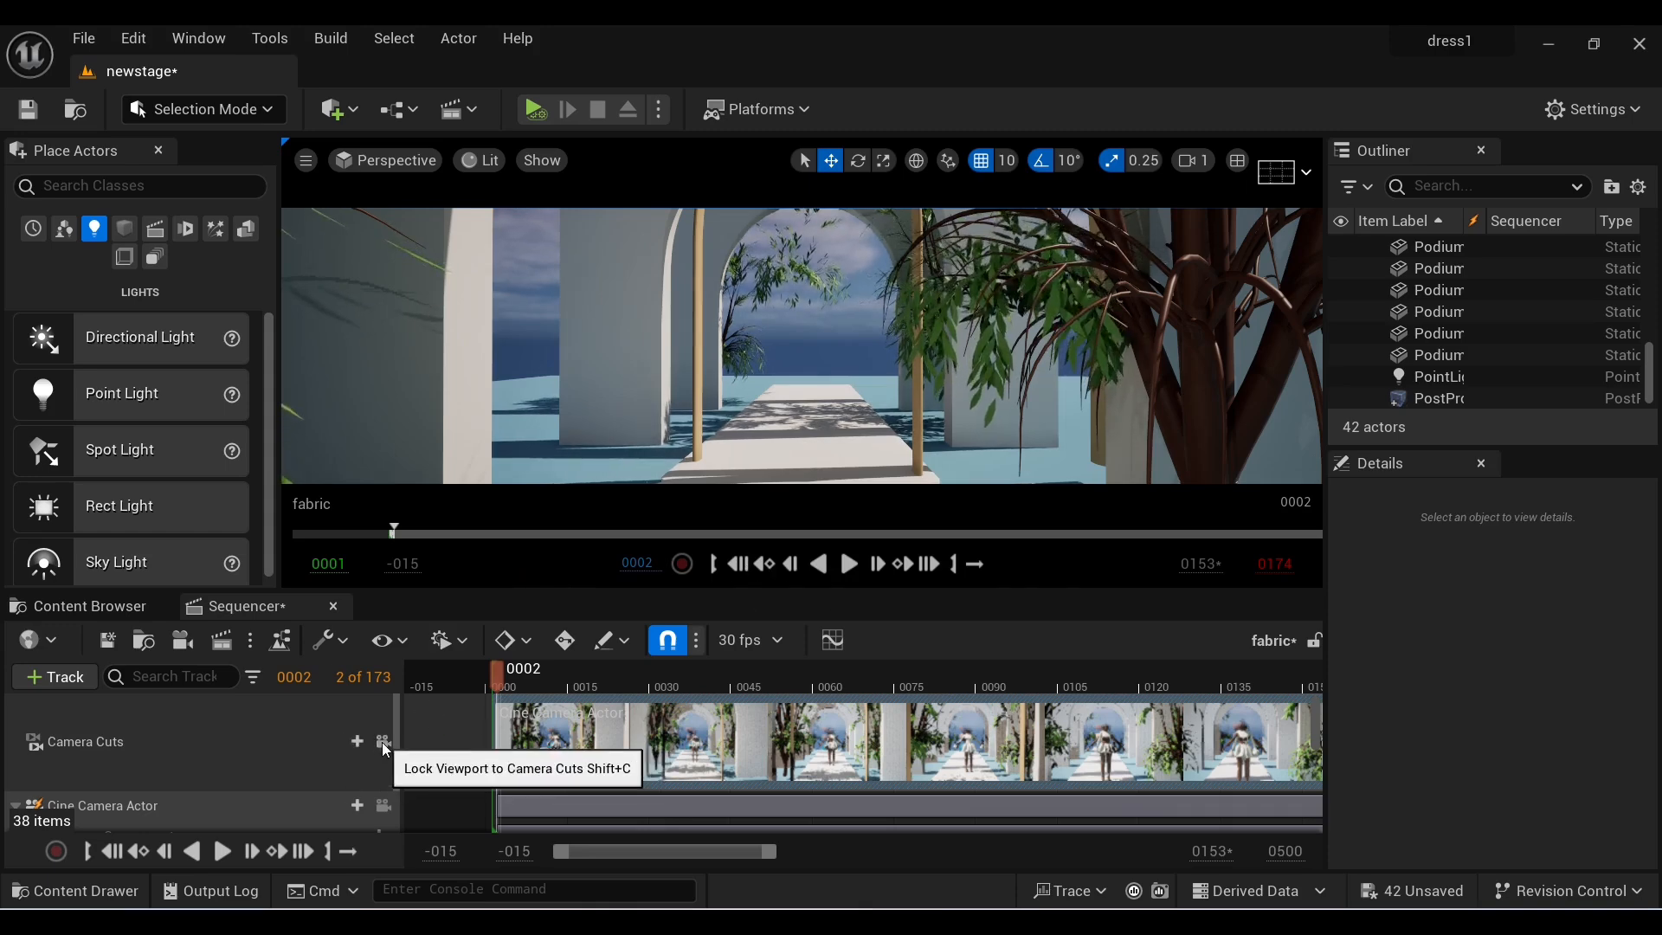
click(383, 740)
click(848, 564)
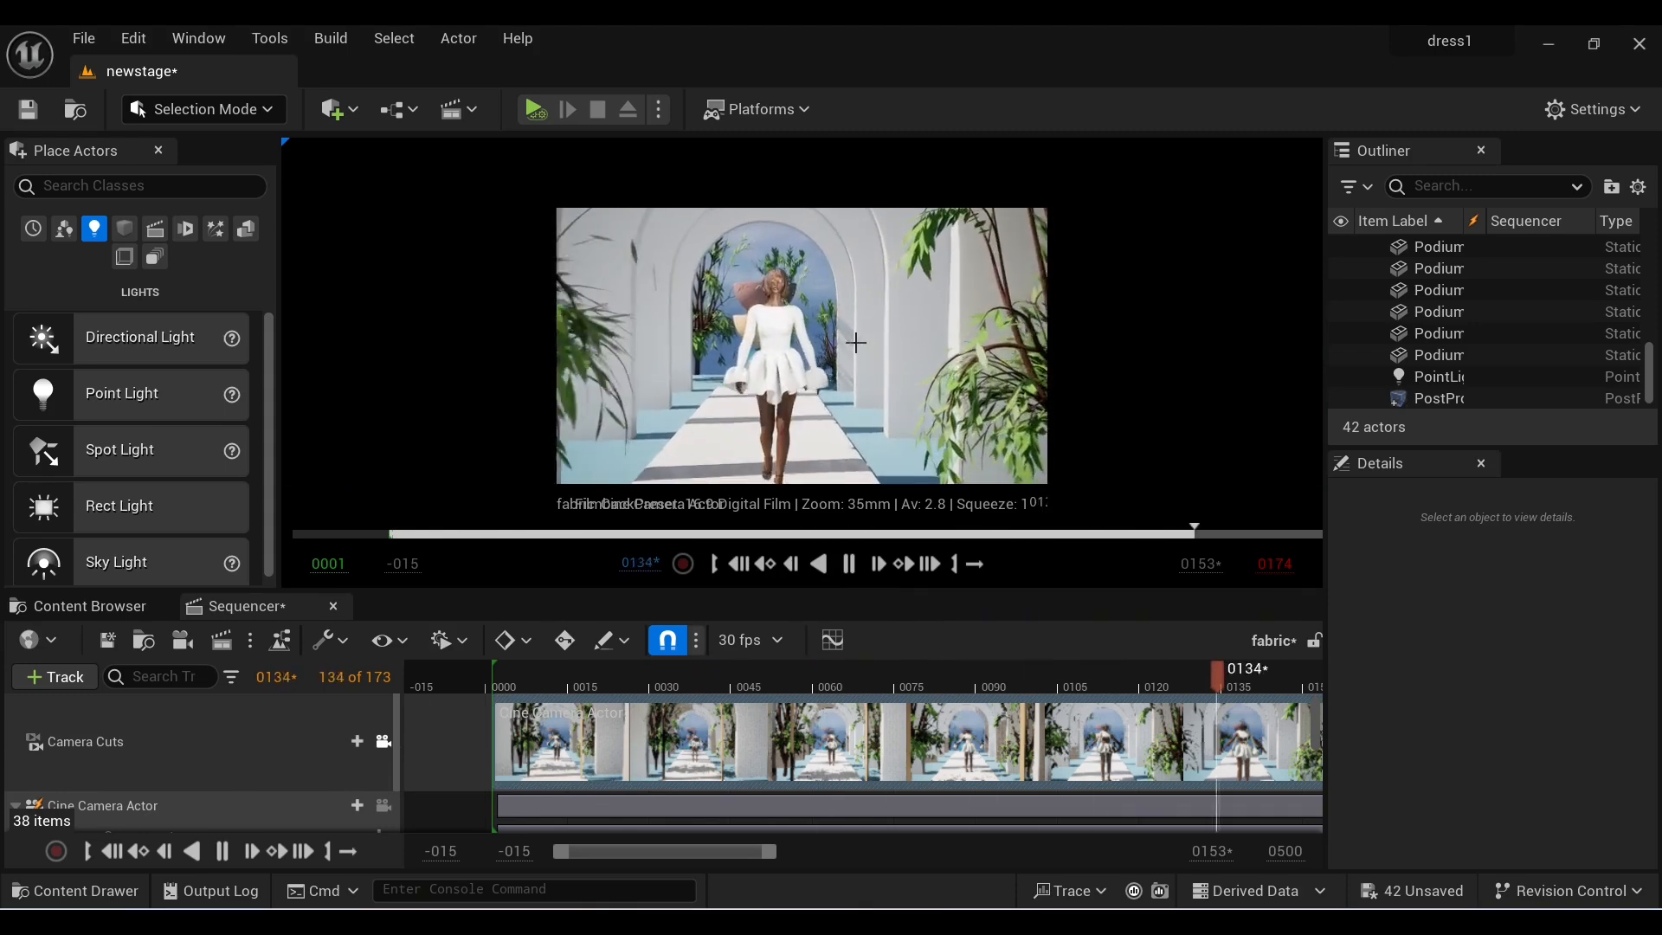
- Return the sequence to its start and set the Cine Camera Actor's filmback to 16:9 DSLR
click(108, 852)
click(127, 808)
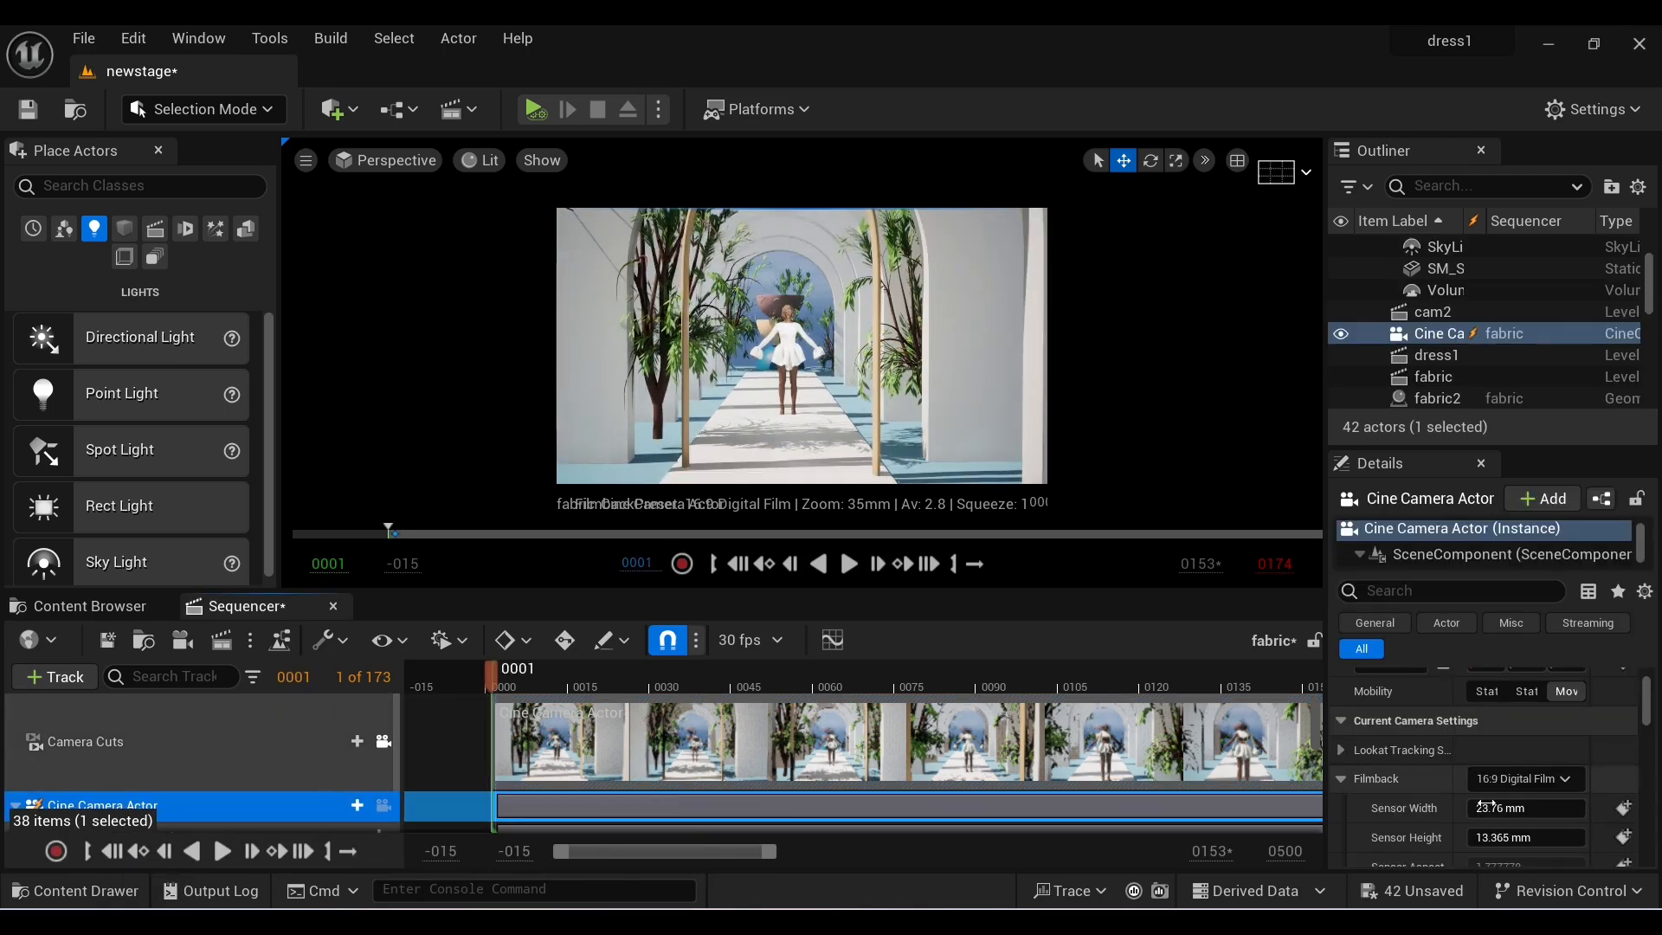
click(1574, 779)
click(1549, 579)
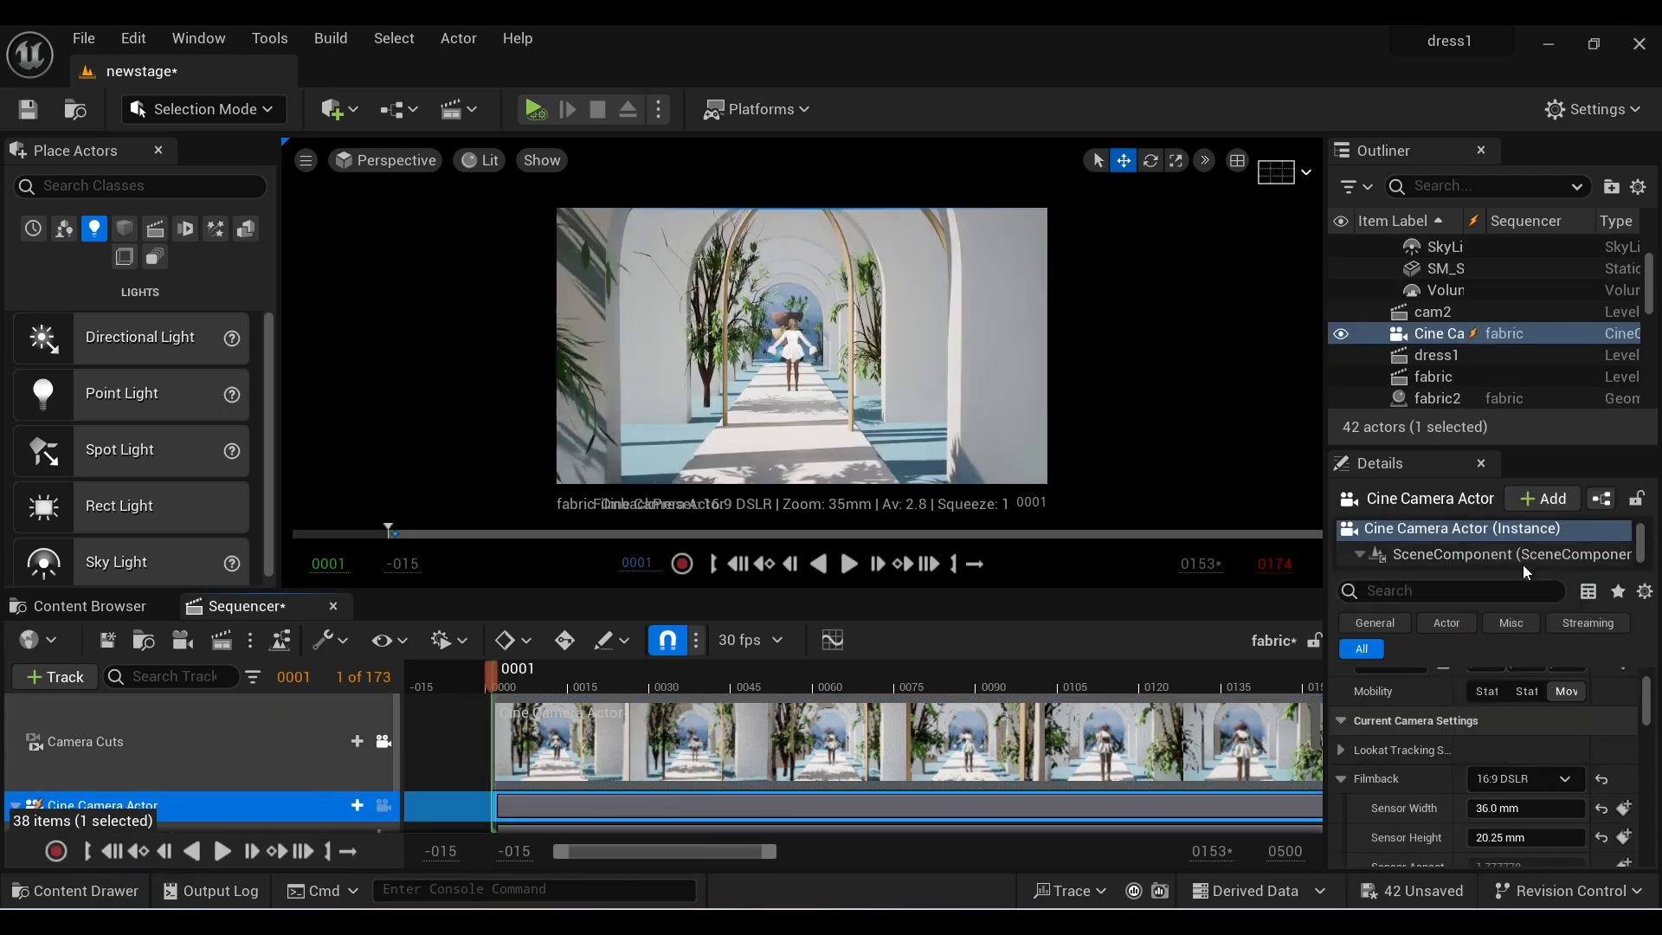
- Play the sequence from frame 1 and replay it from the start to review the camera framing
scroll(1565, 769, up, 3)
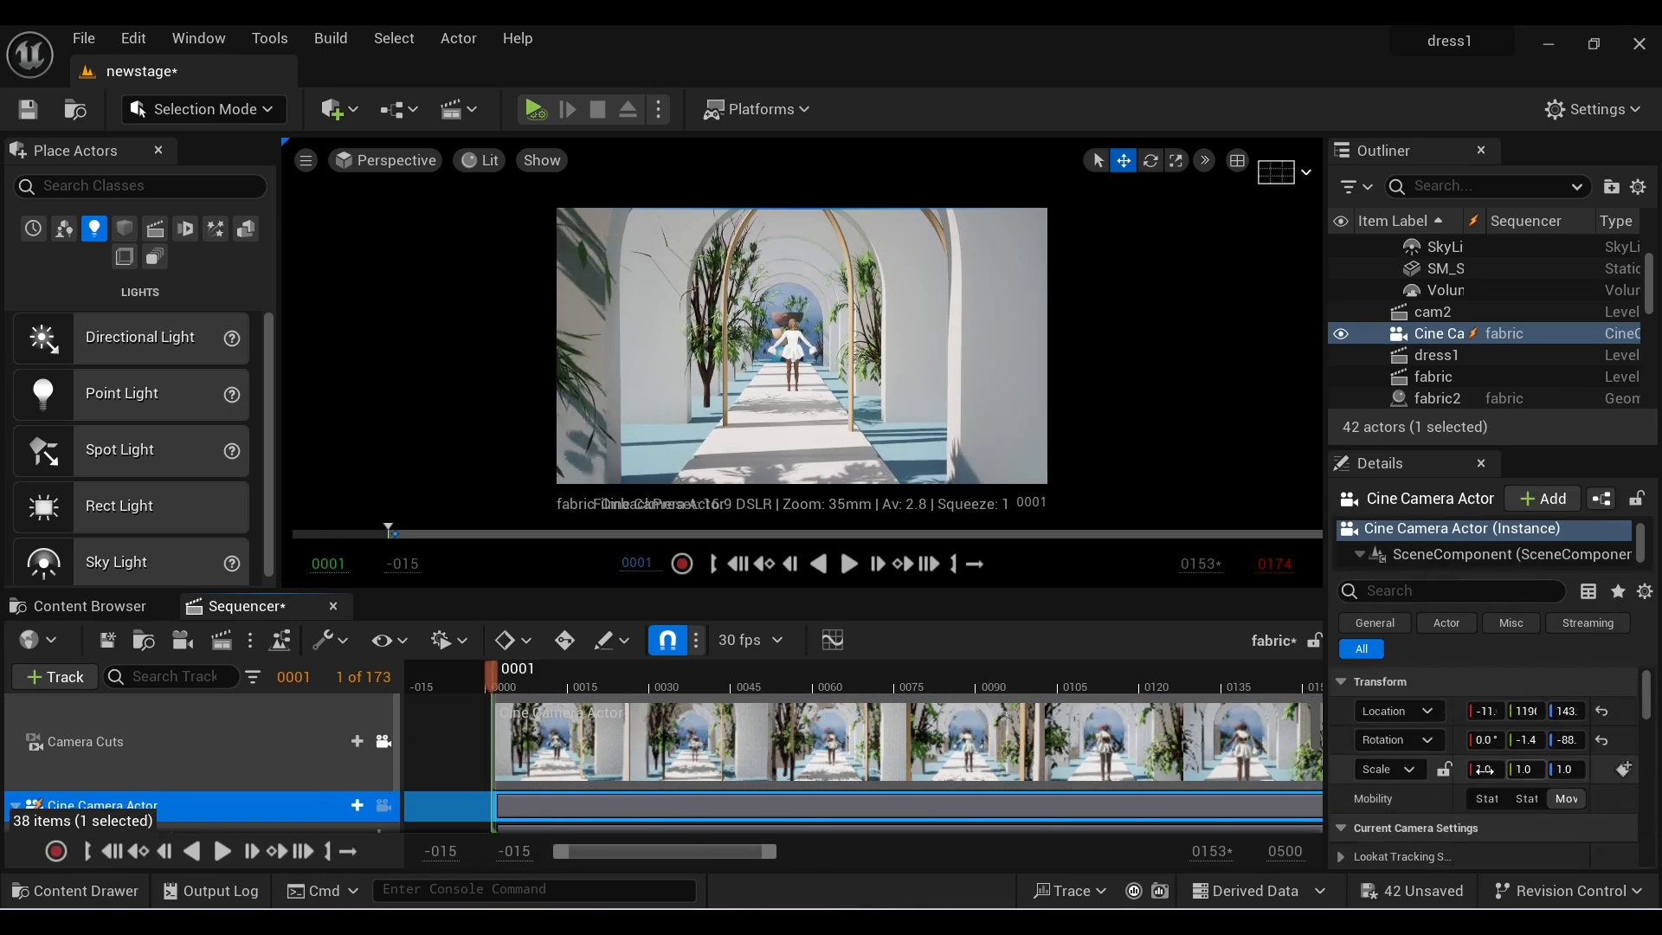
click(222, 852)
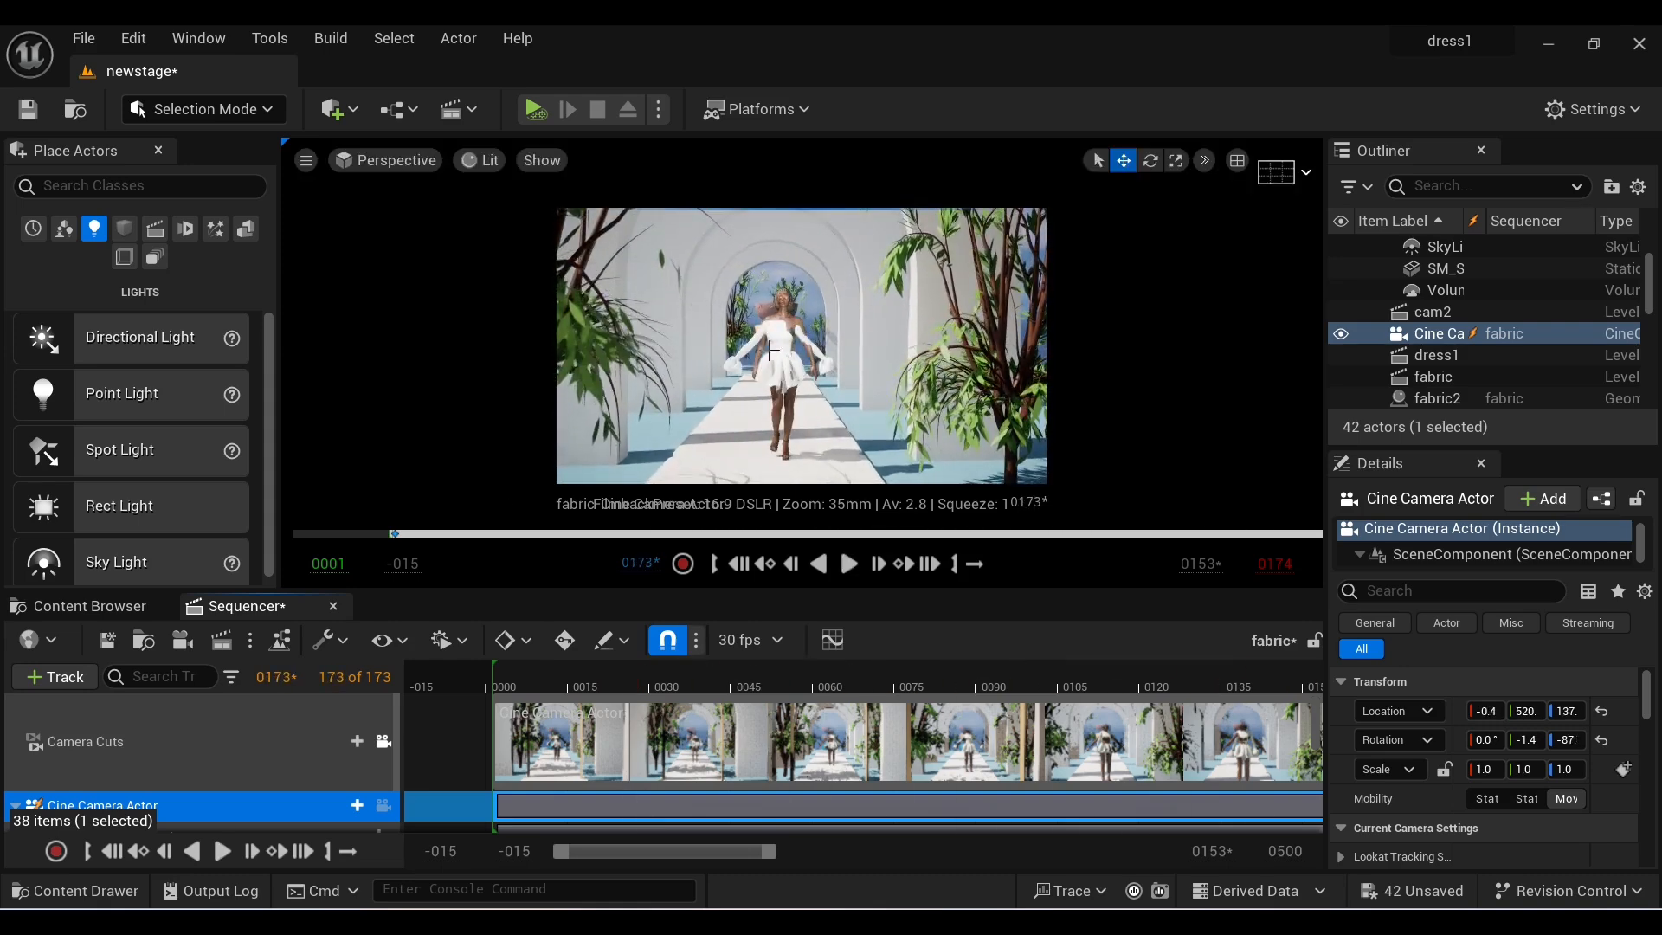
click(736, 563)
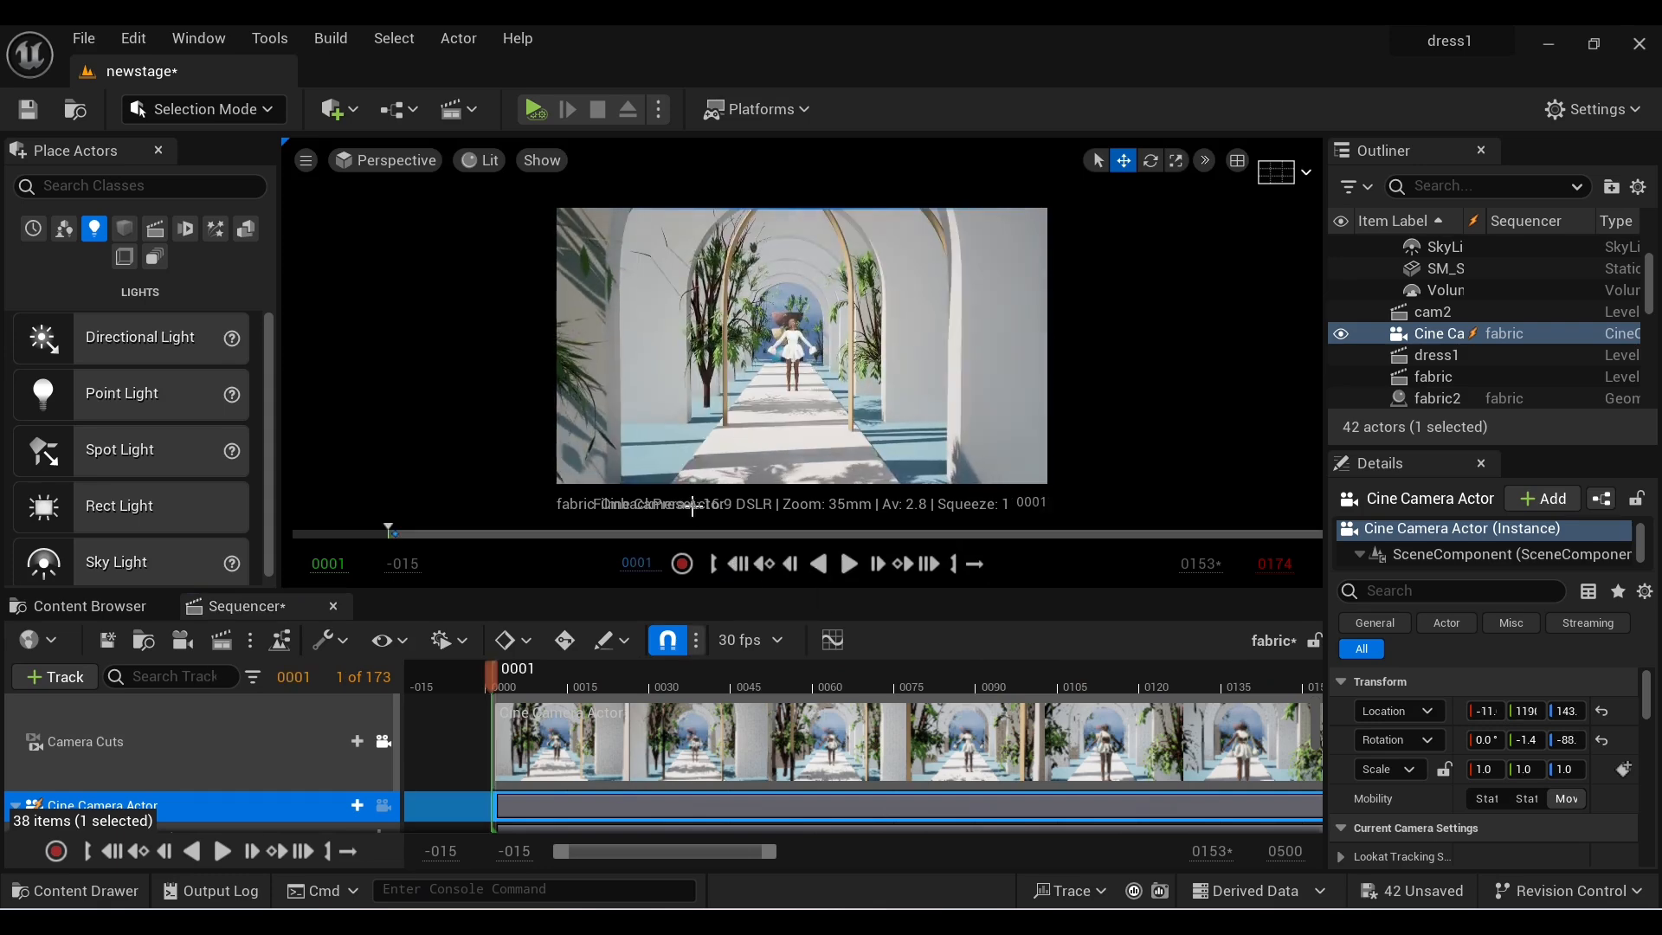
click(217, 854)
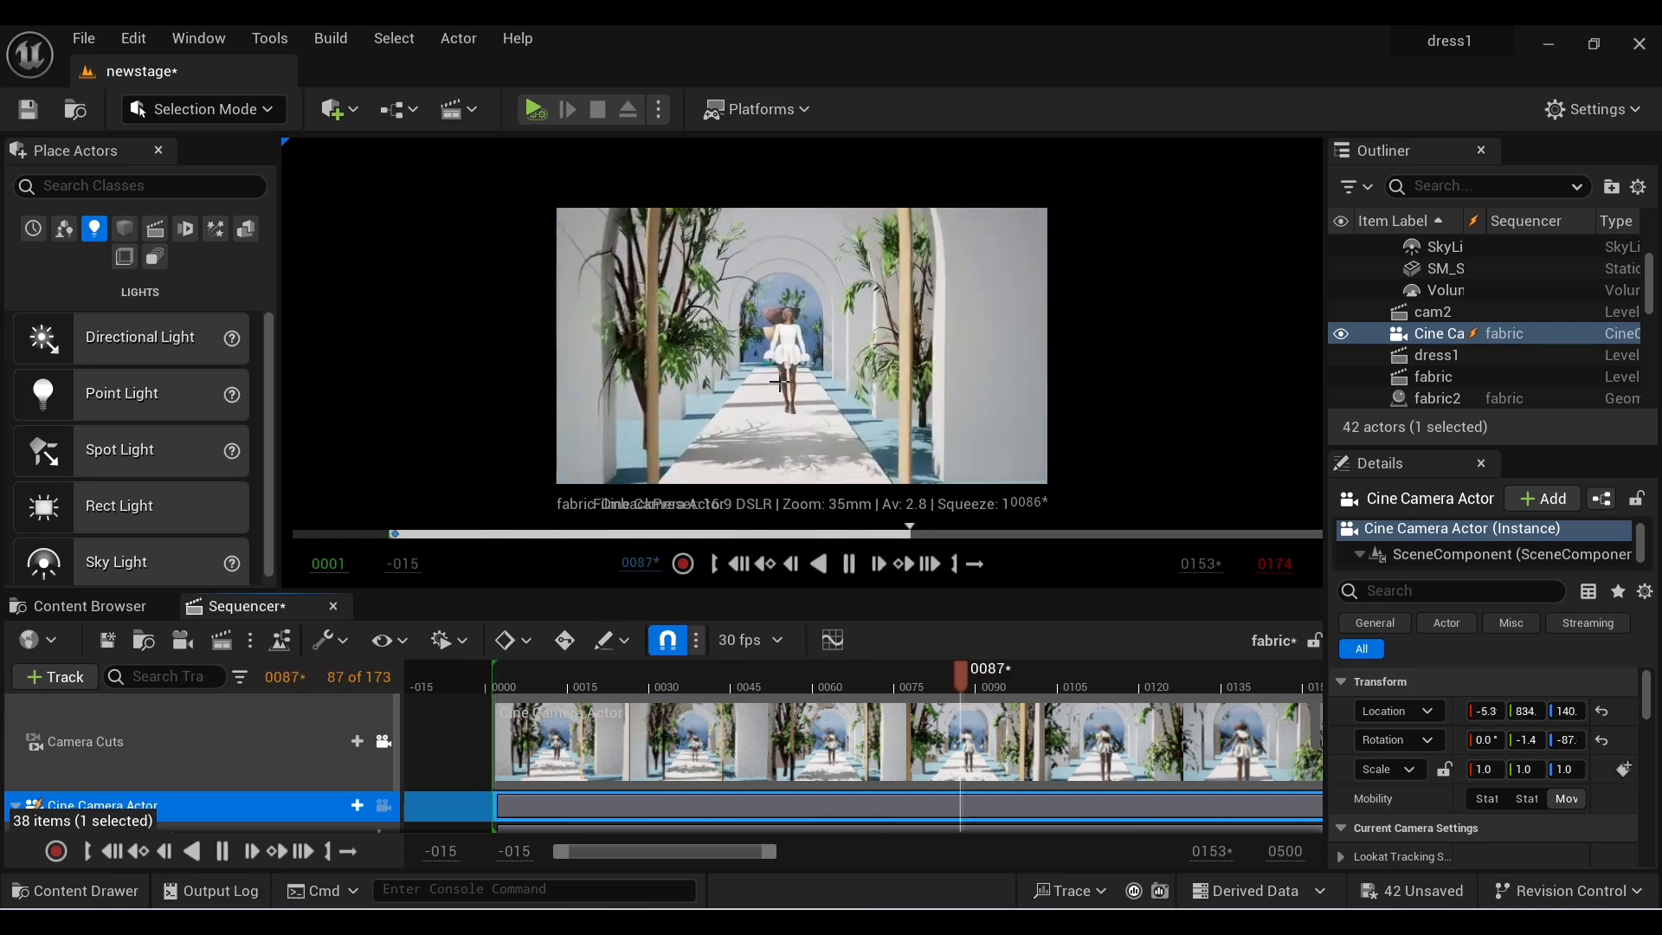